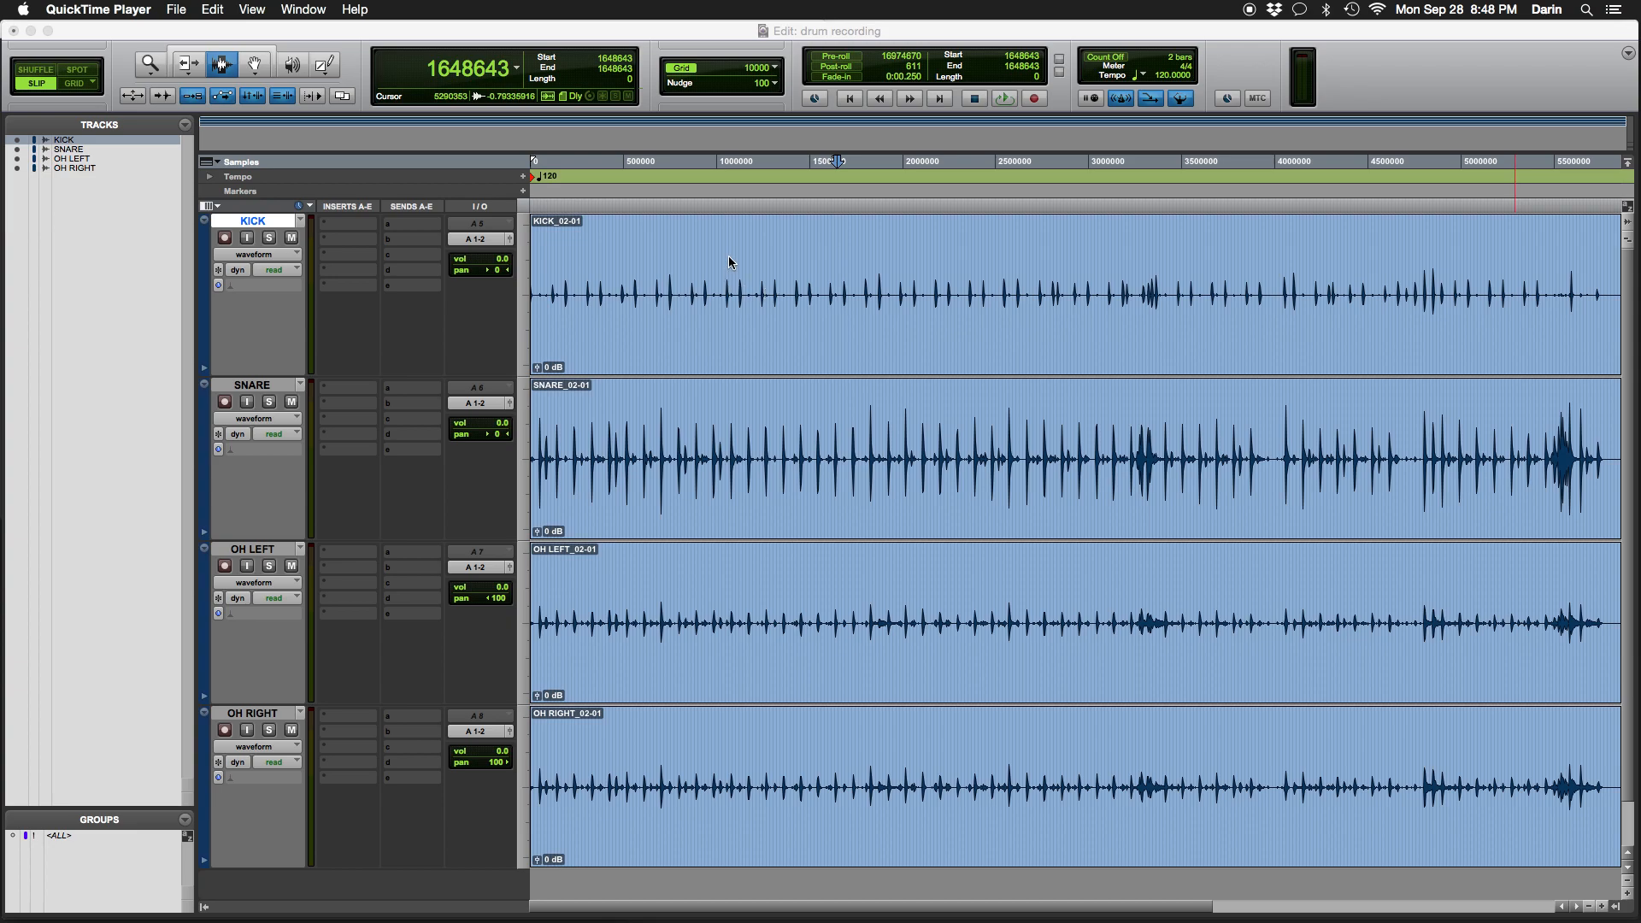
# Delete all the existing audio clips from the KICK, SNARE, OH LEFT and OH RIGHT tracks
pyautogui.moveTo(729, 262); pyautogui.dragTo(1265, 795)
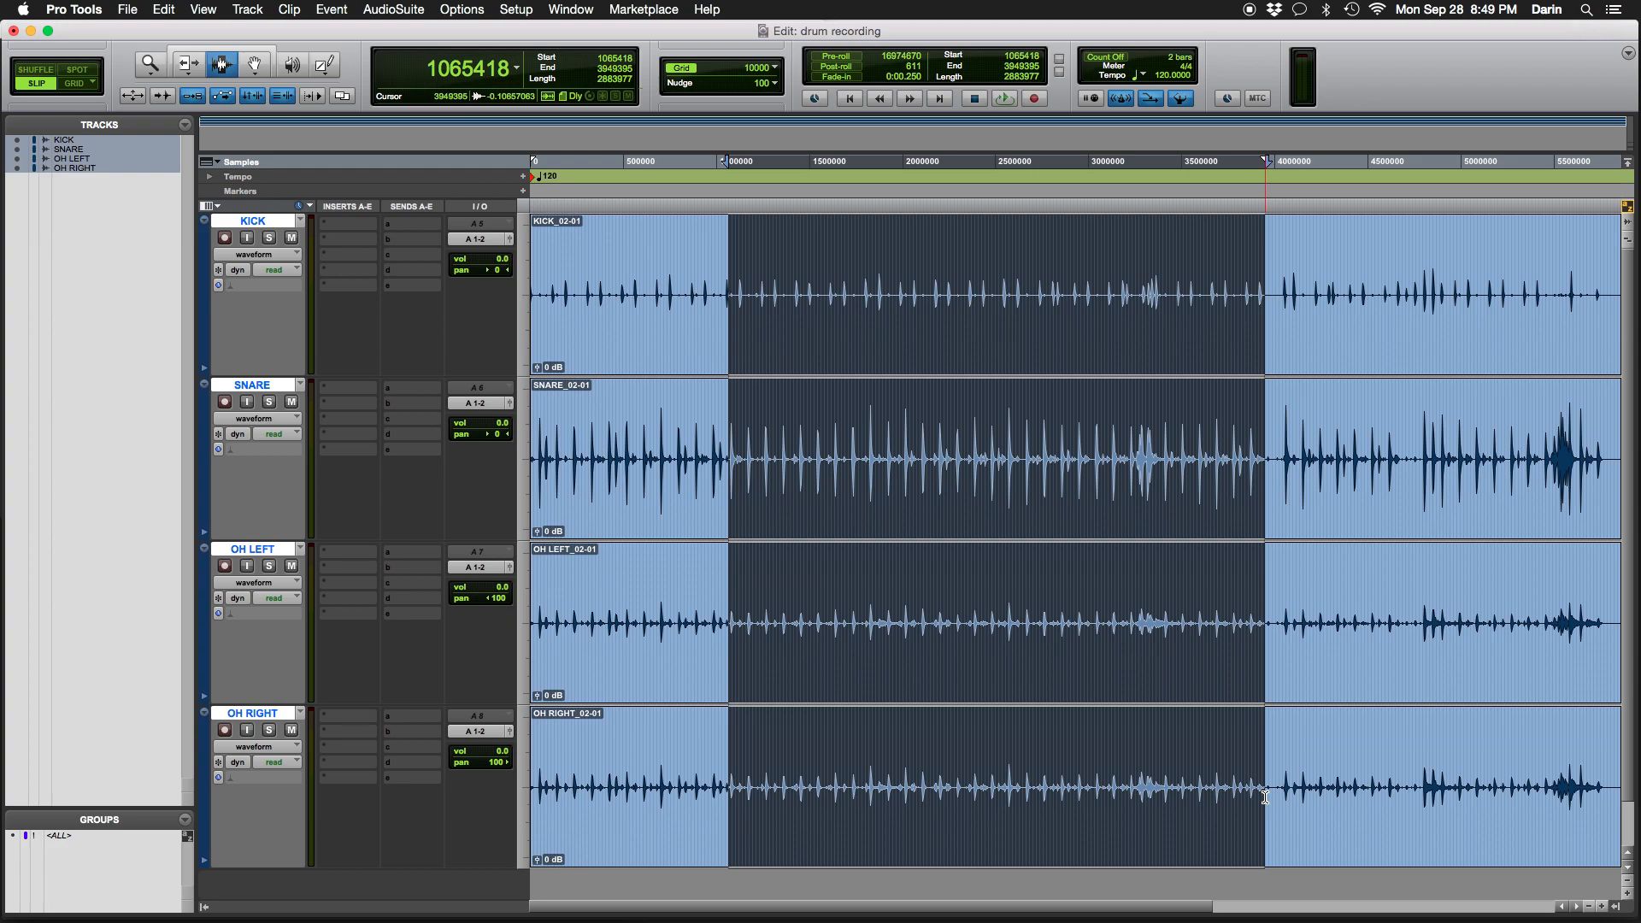
pyautogui.press('super+a')
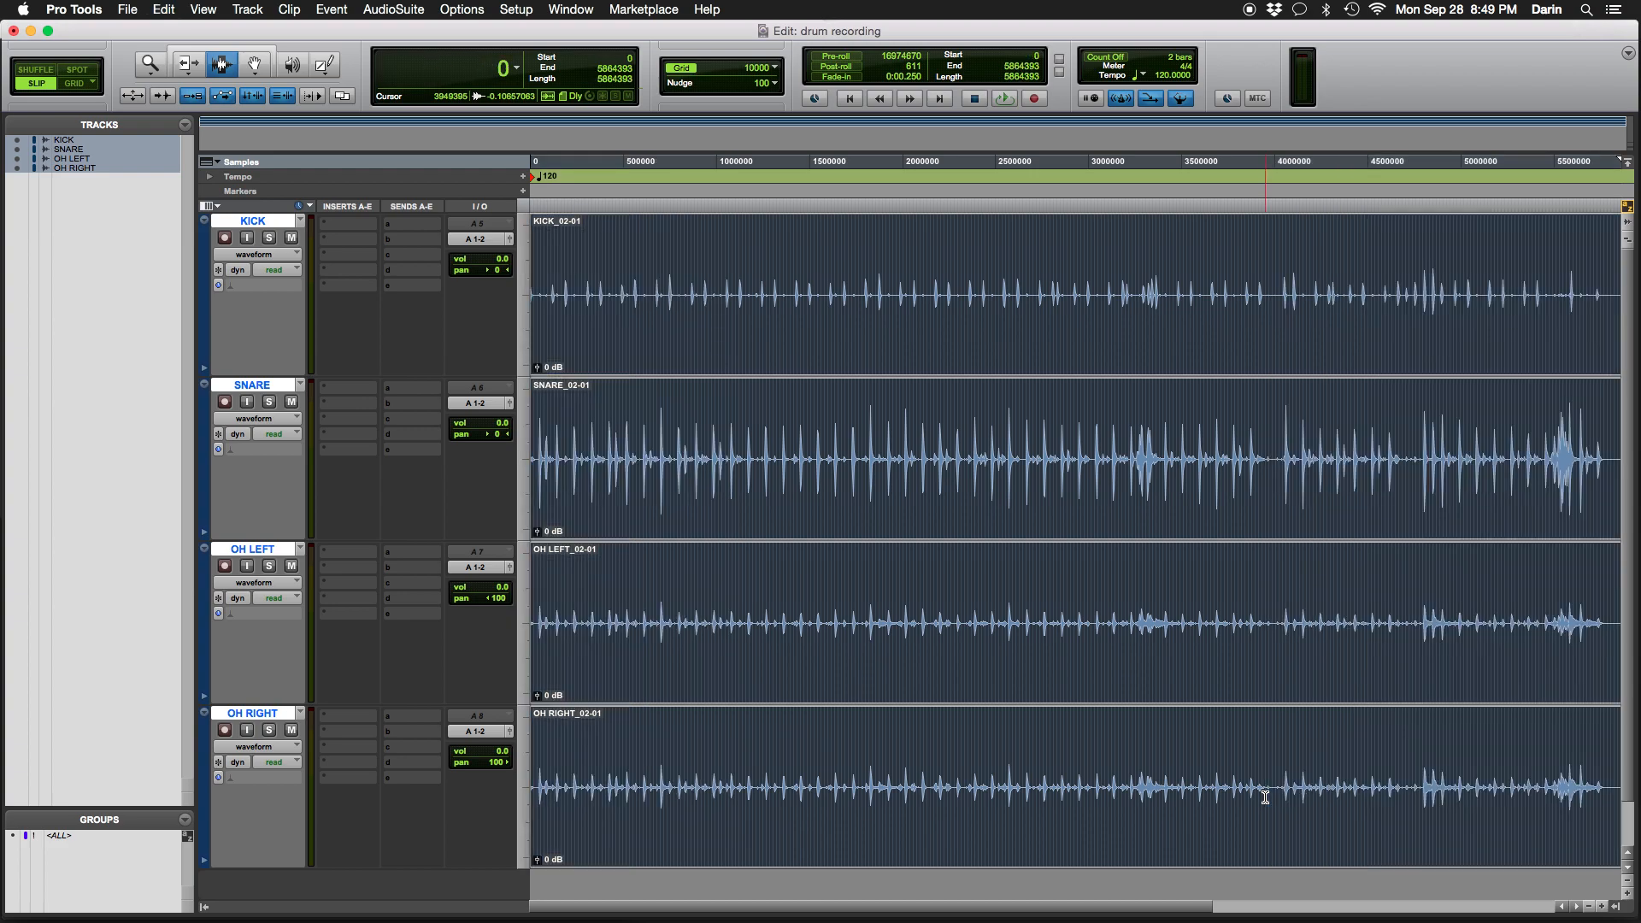
pyautogui.press('Delete')
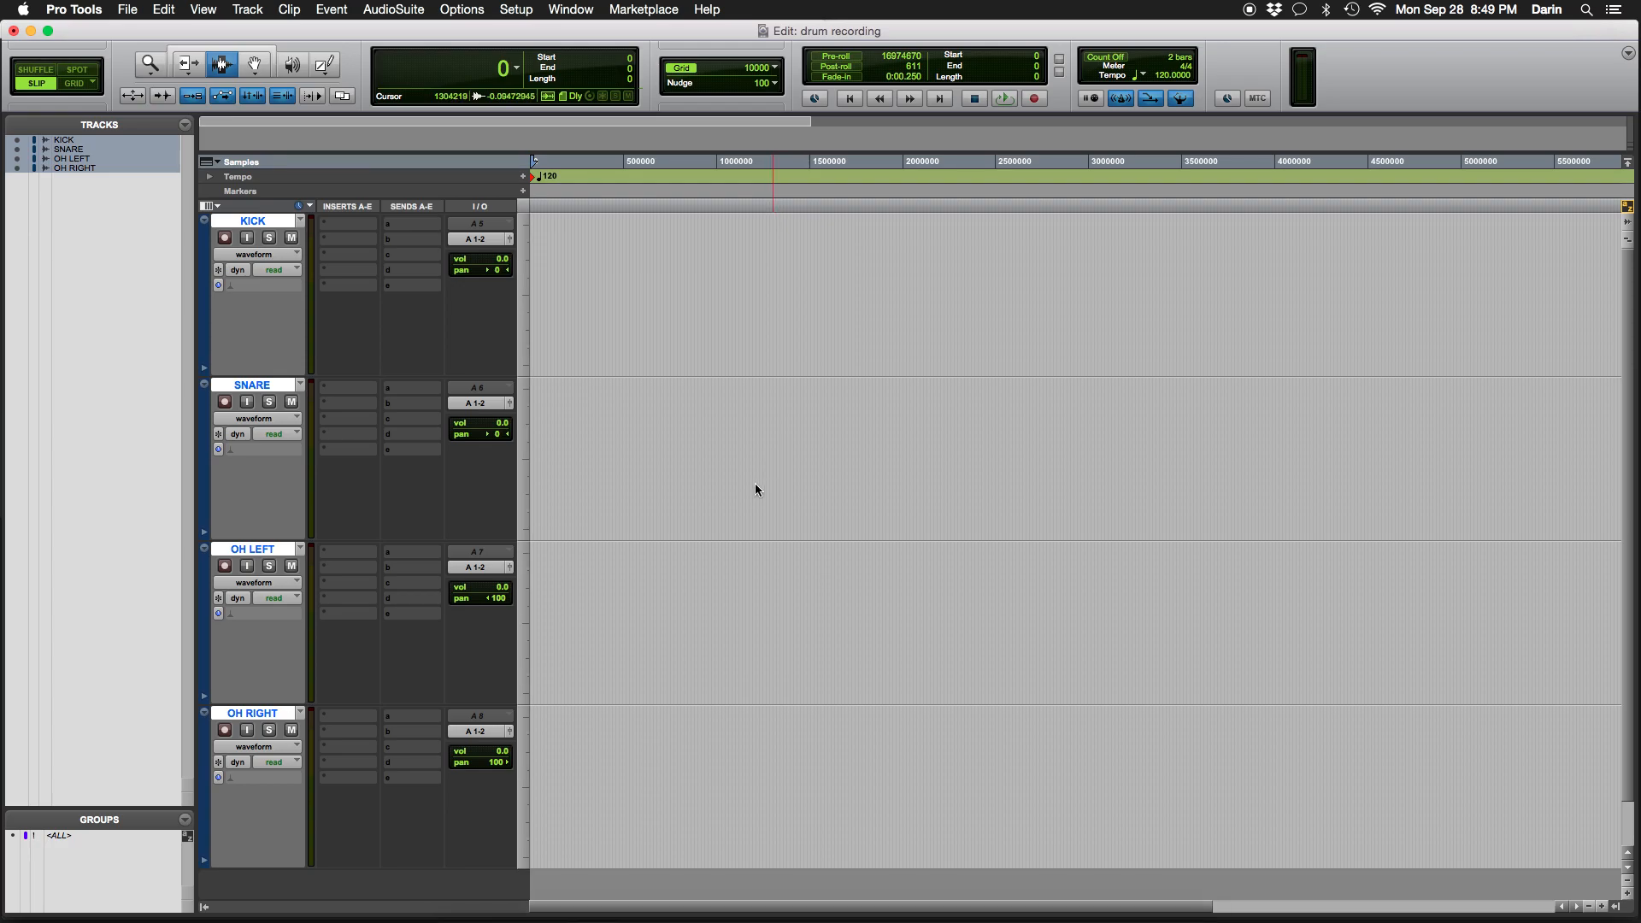
# Import Toms KICK.wav and Toms SNARE.wav from the Toms Drumming folder in Finder onto the KICK and SNARE tracks
pyautogui.hotkey('ctrl', 'Up')
pyautogui.click(1509, 260)
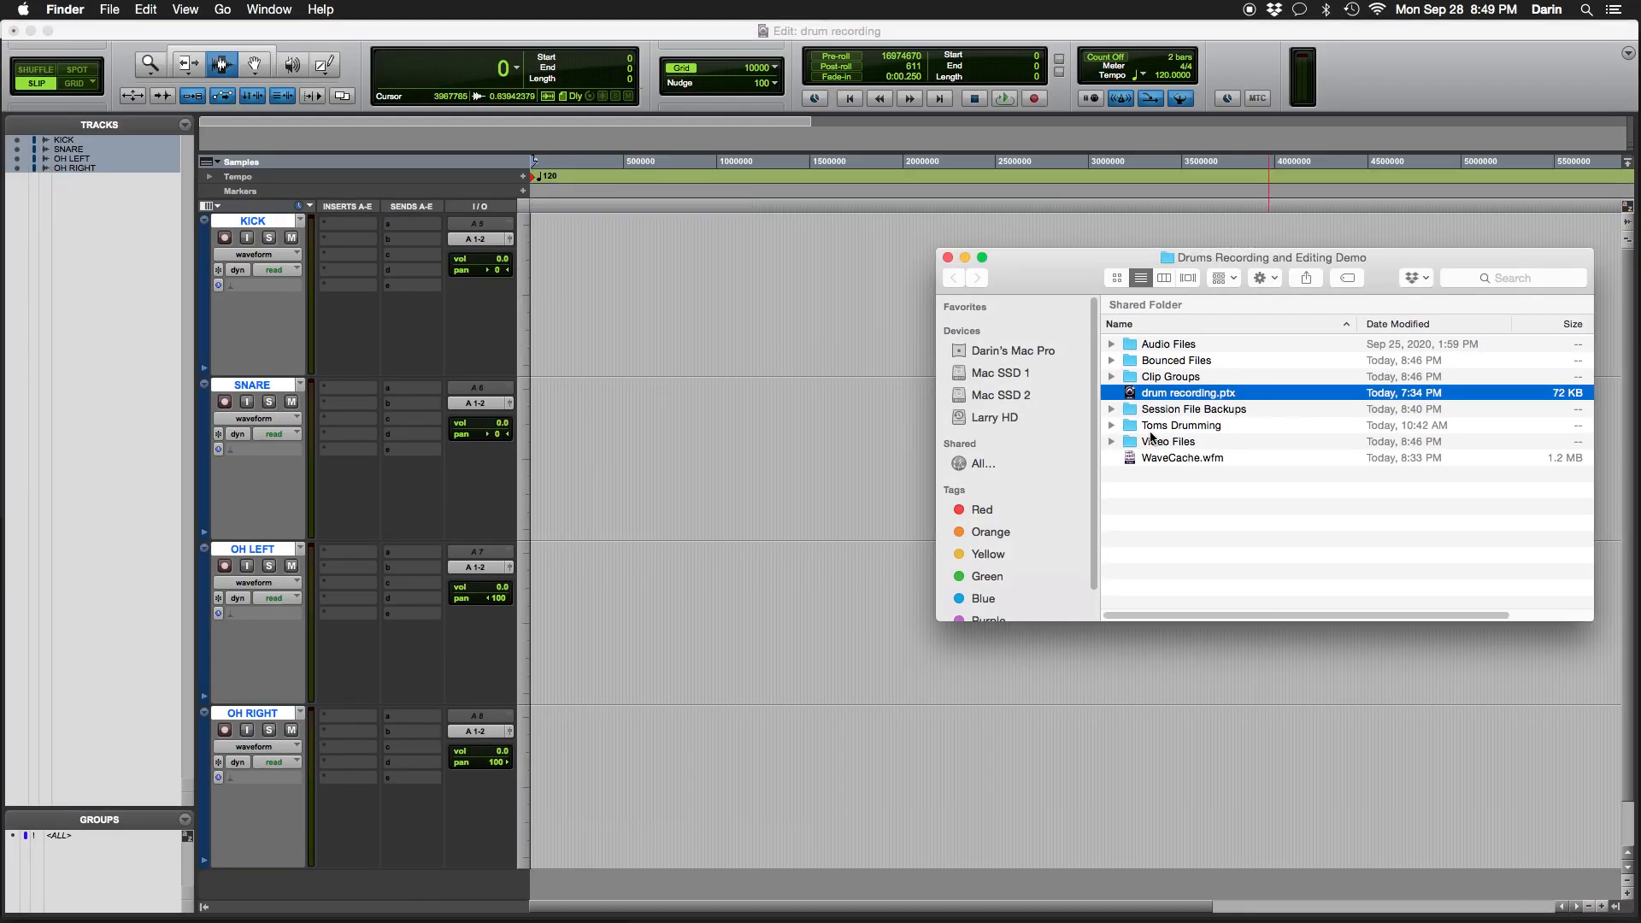
pyautogui.click(1112, 424)
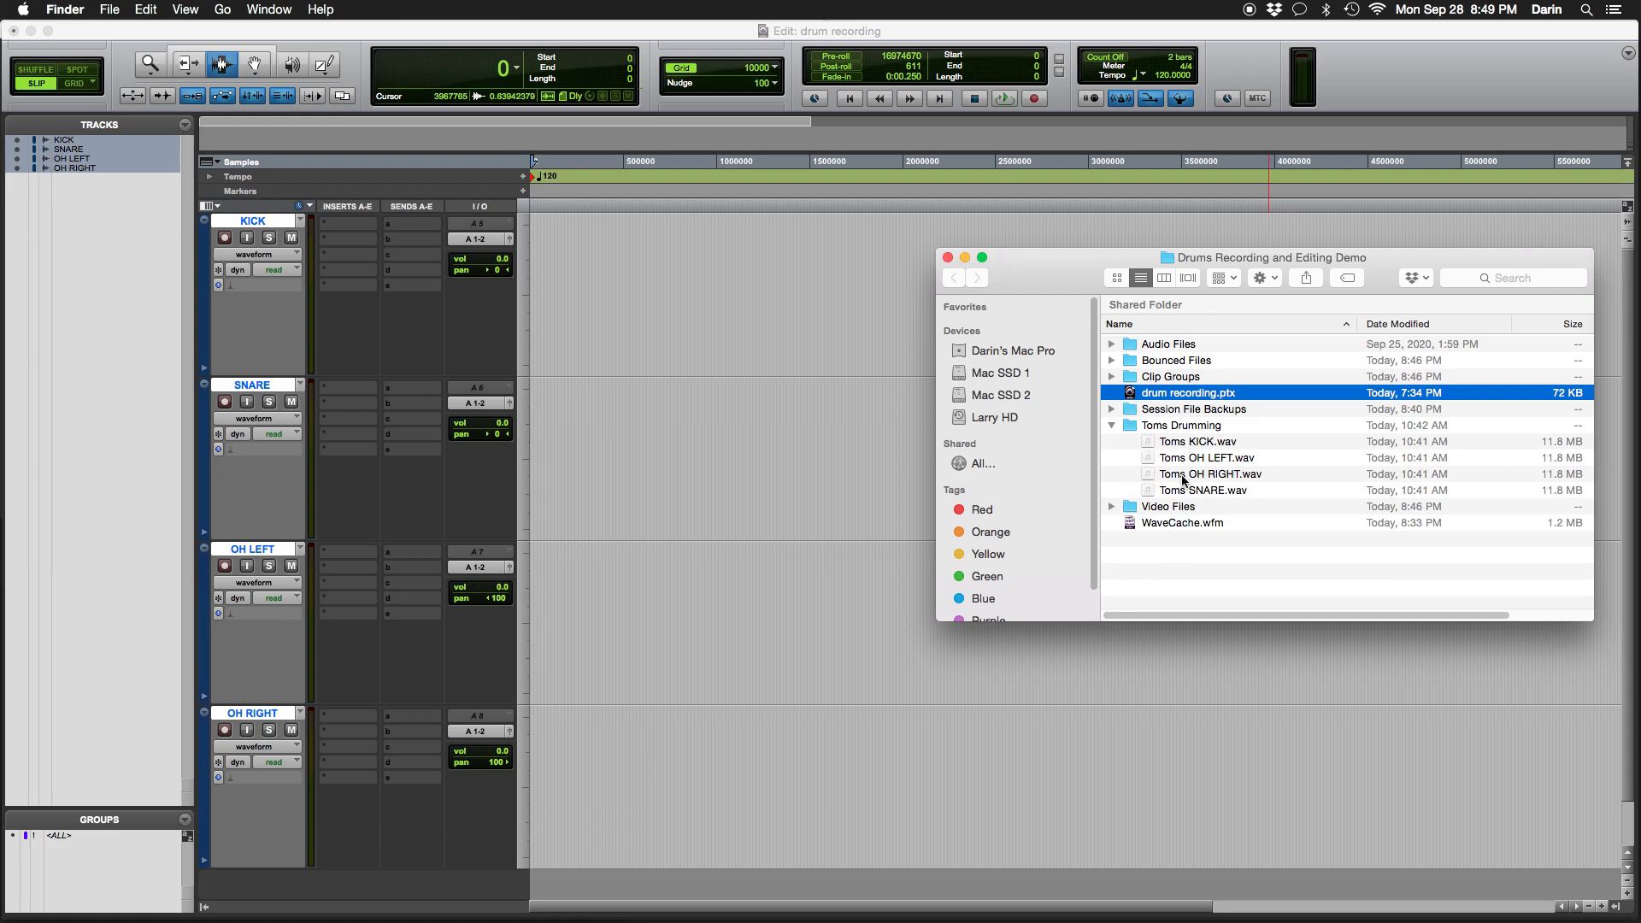
pyautogui.moveTo(1148, 446); pyautogui.dragTo(644, 297)
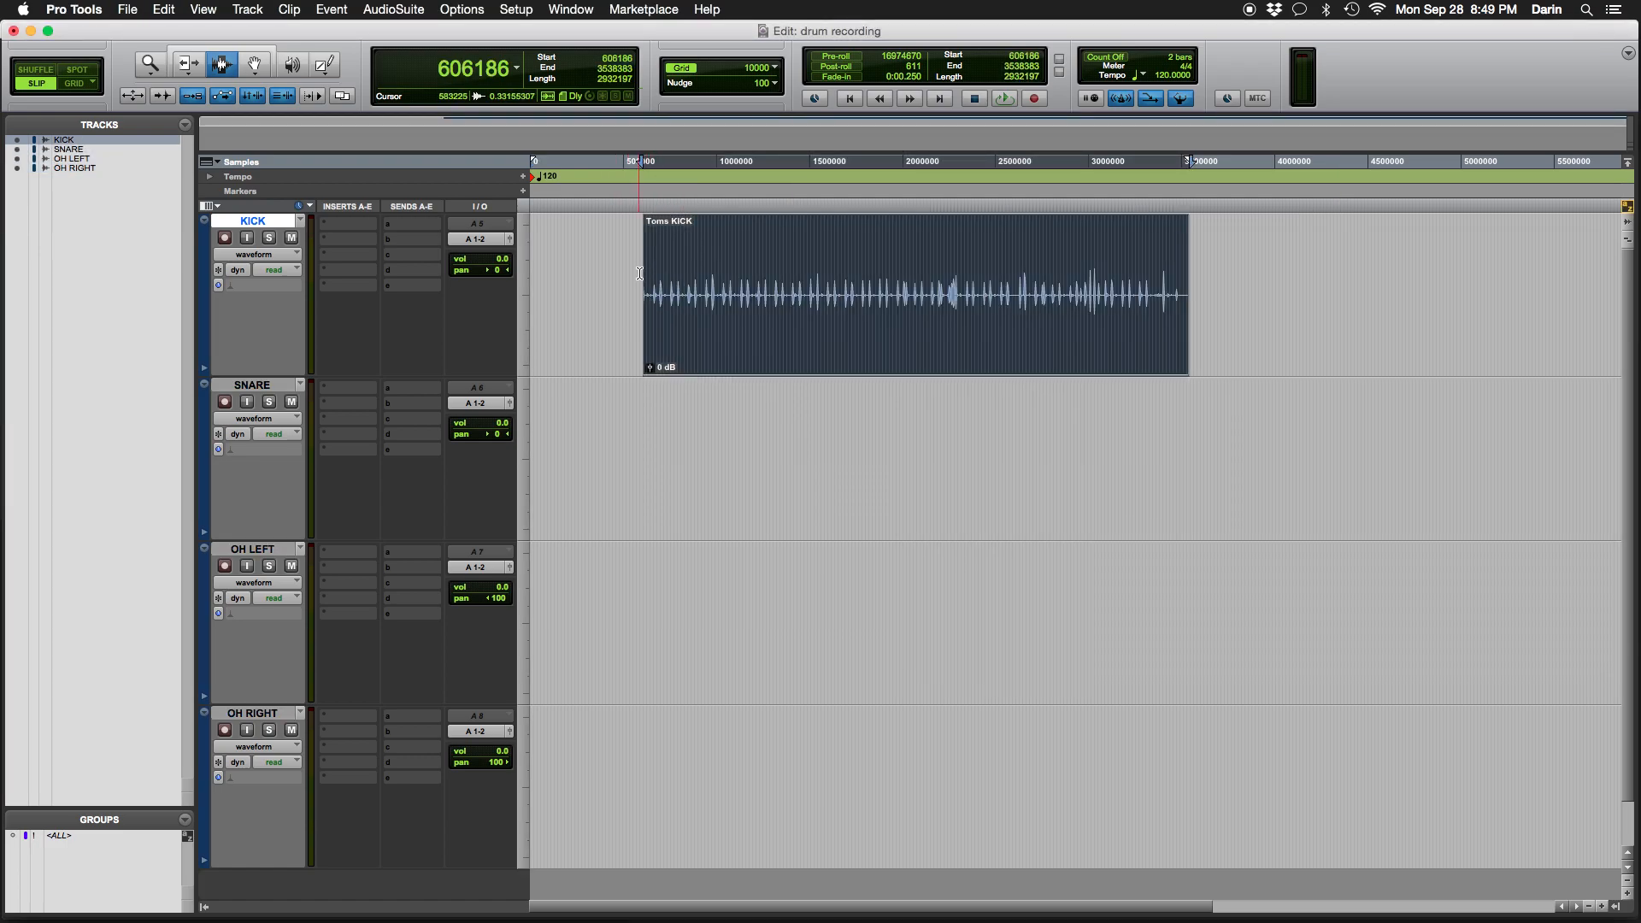
pyautogui.hotkey('ctrl', 'Up')
pyautogui.click(1455, 260)
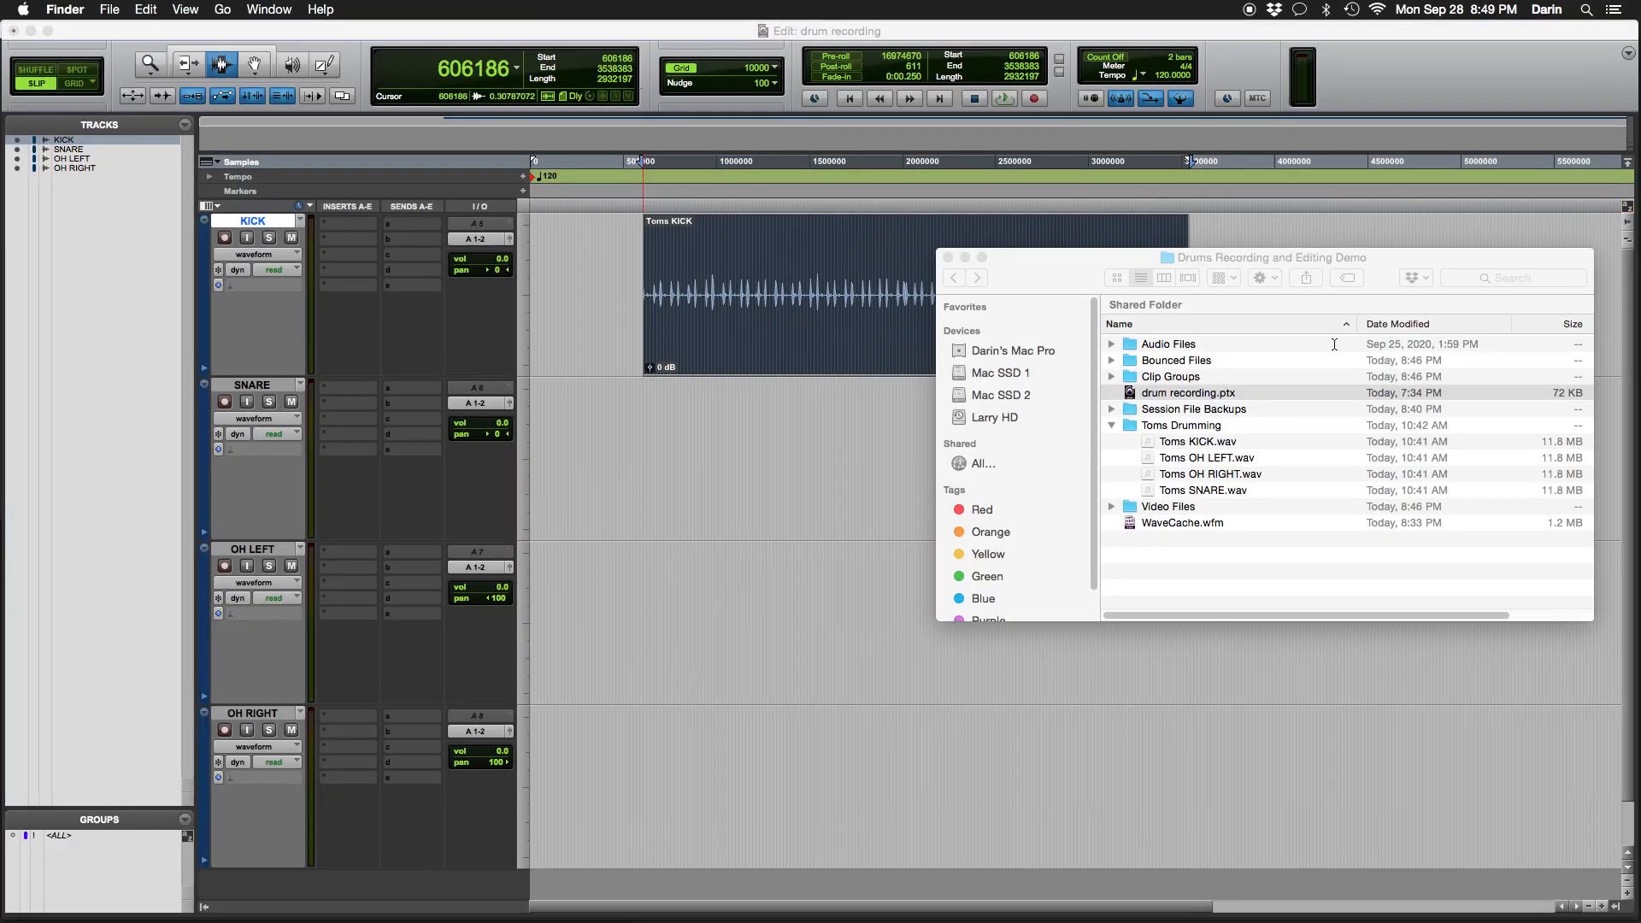
pyautogui.moveTo(1155, 492); pyautogui.dragTo(635, 455)
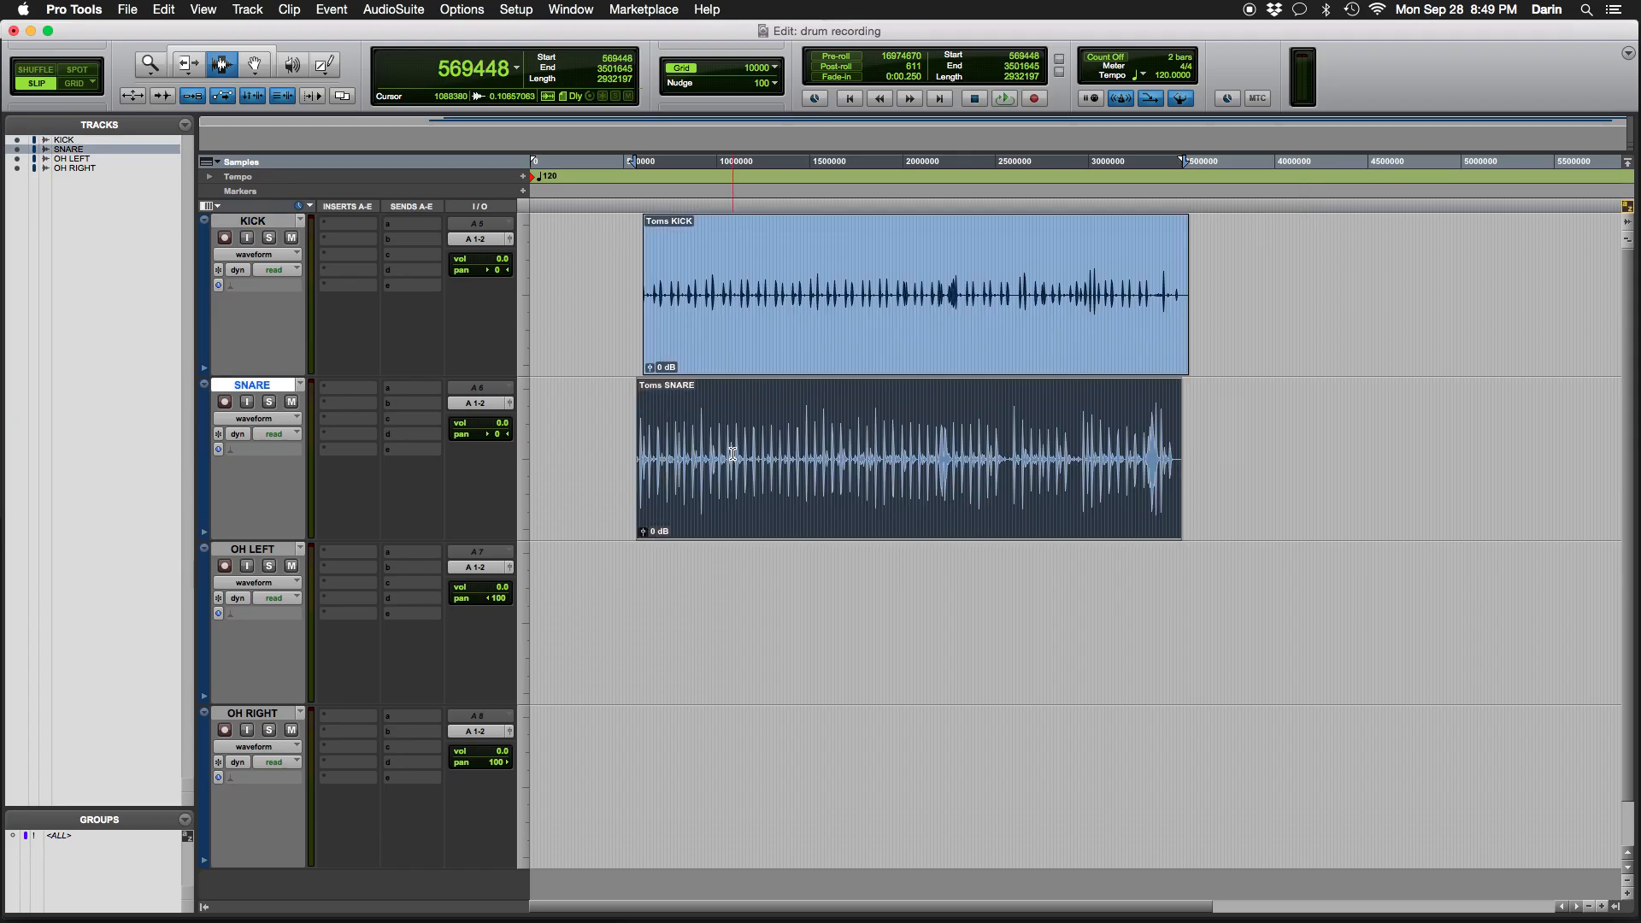
# Import Toms OH LEFT.wav and Toms OH RIGHT.wav from Finder onto the OH LEFT and OH RIGHT tracks
pyautogui.hotkey('ctrl', 'Up')
pyautogui.click(1367, 312)
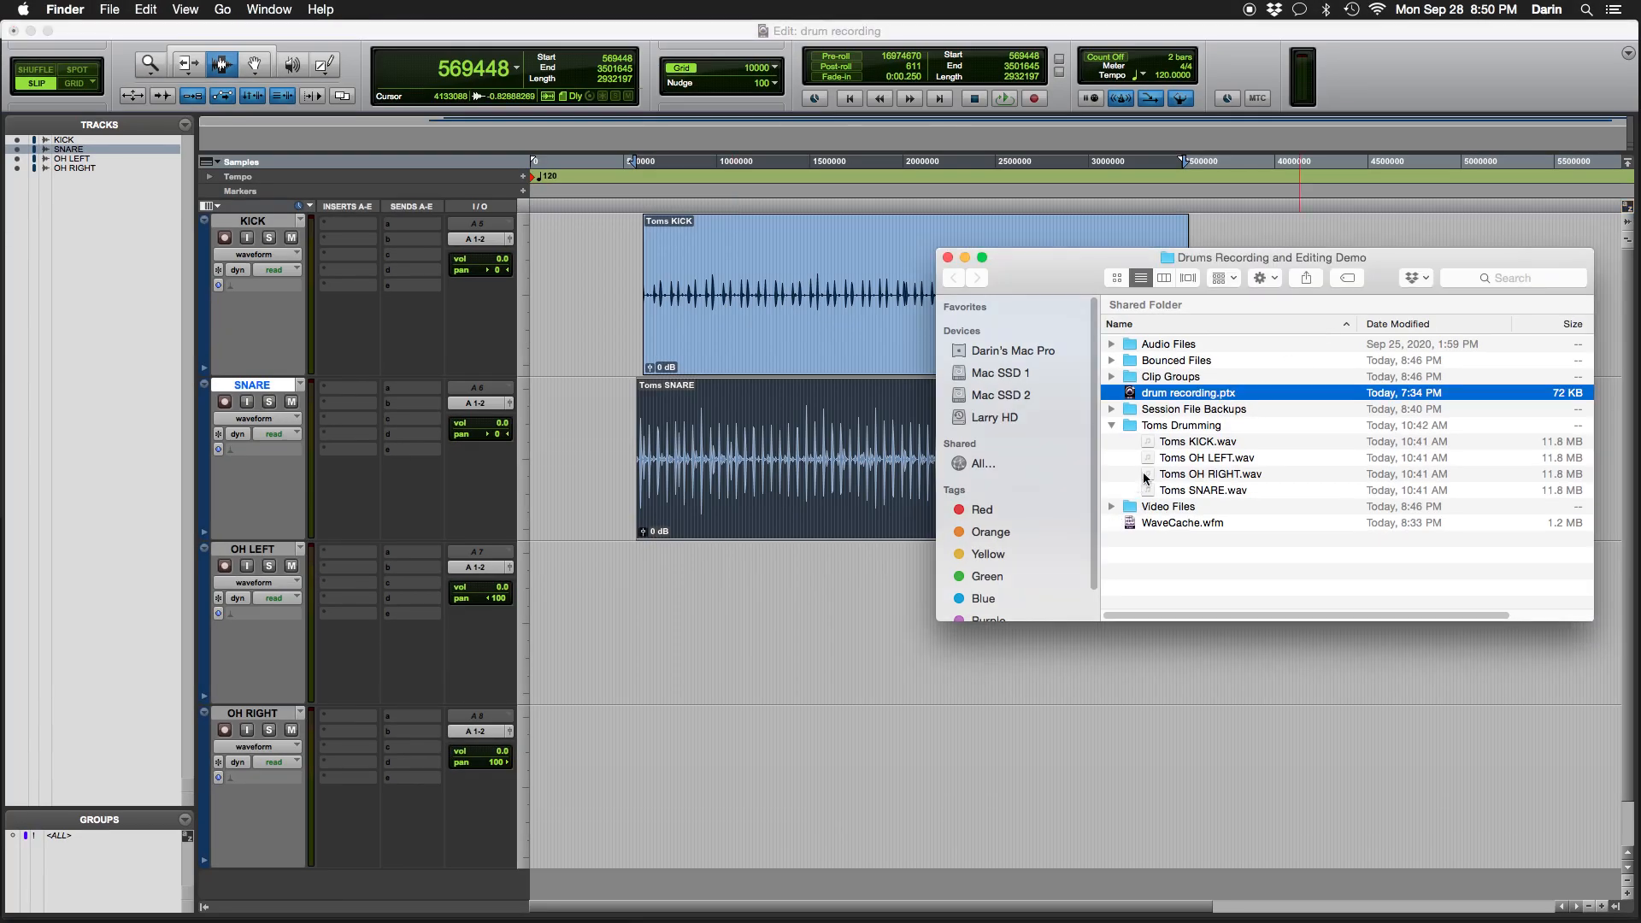
pyautogui.moveTo(1151, 464); pyautogui.dragTo(586, 597)
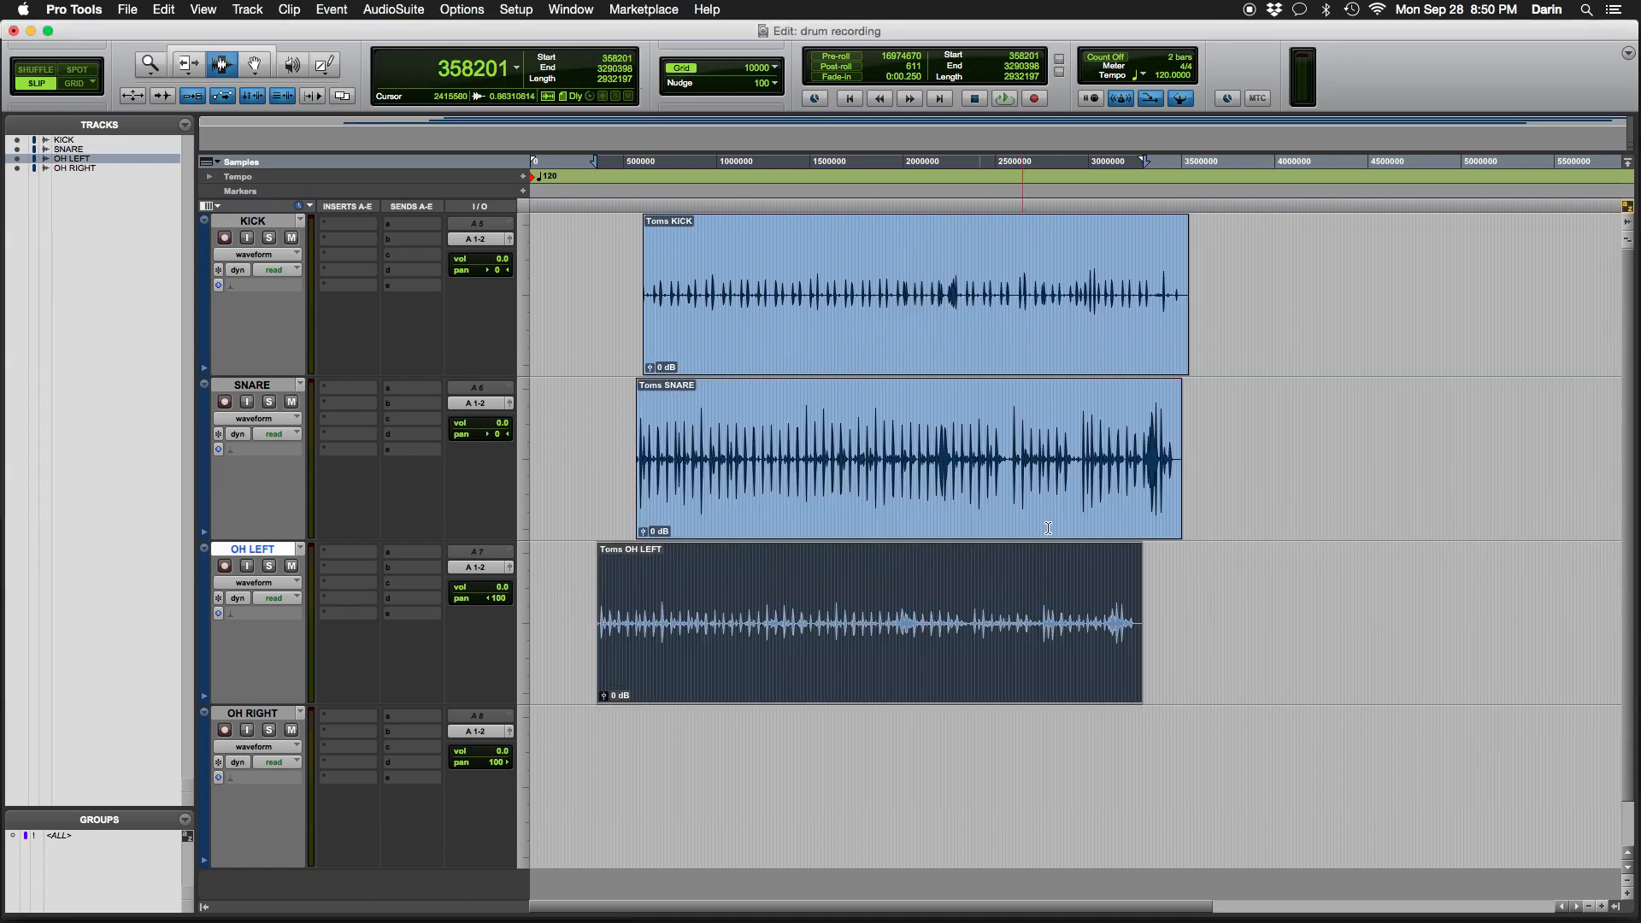
pyautogui.hotkey('ctrl', 'Up')
pyautogui.hotkey('ctrl', 'Up')
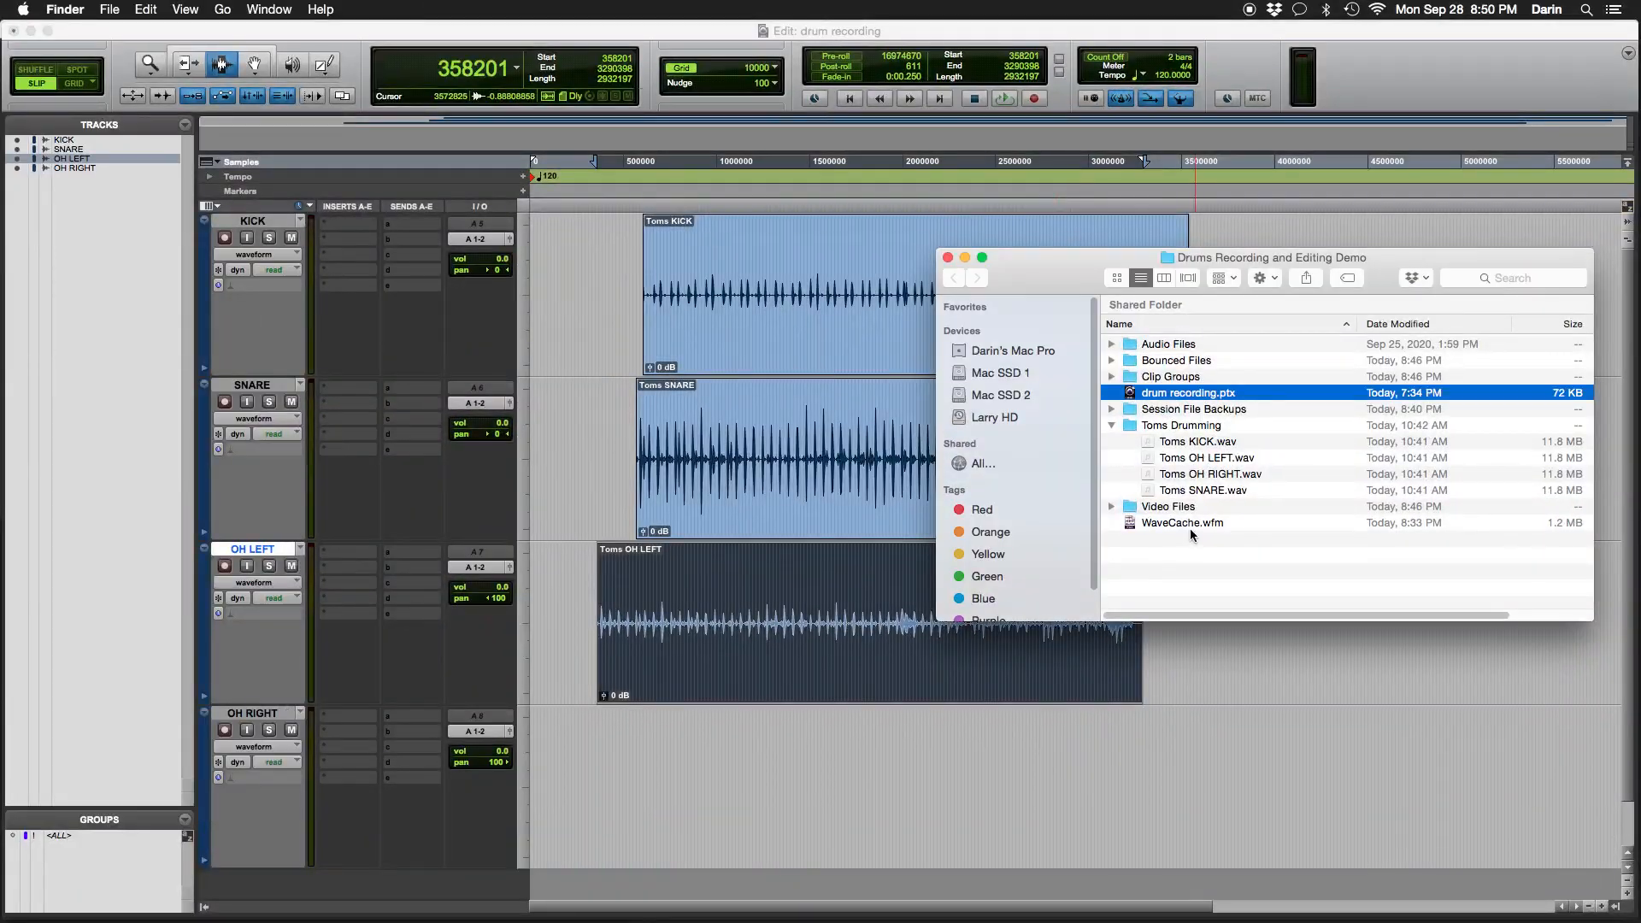
pyautogui.moveTo(1152, 477); pyautogui.dragTo(675, 758)
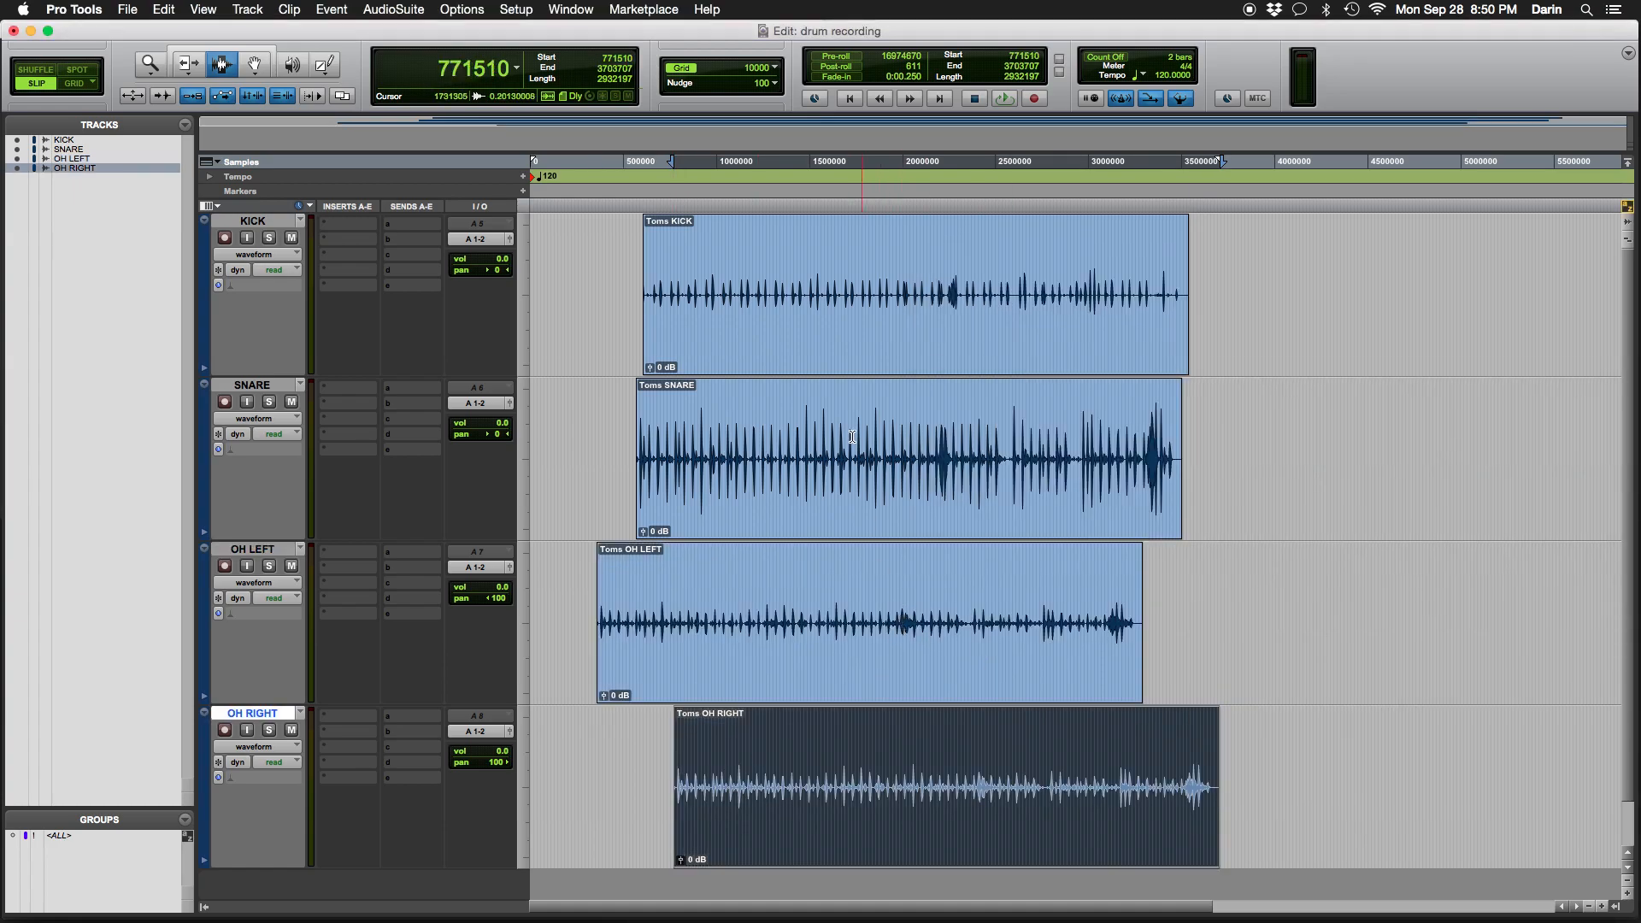
# Move all four drum clips to the session start at sample 0 with the Grabber, and return to the Selector tool
pyautogui.press('F8')
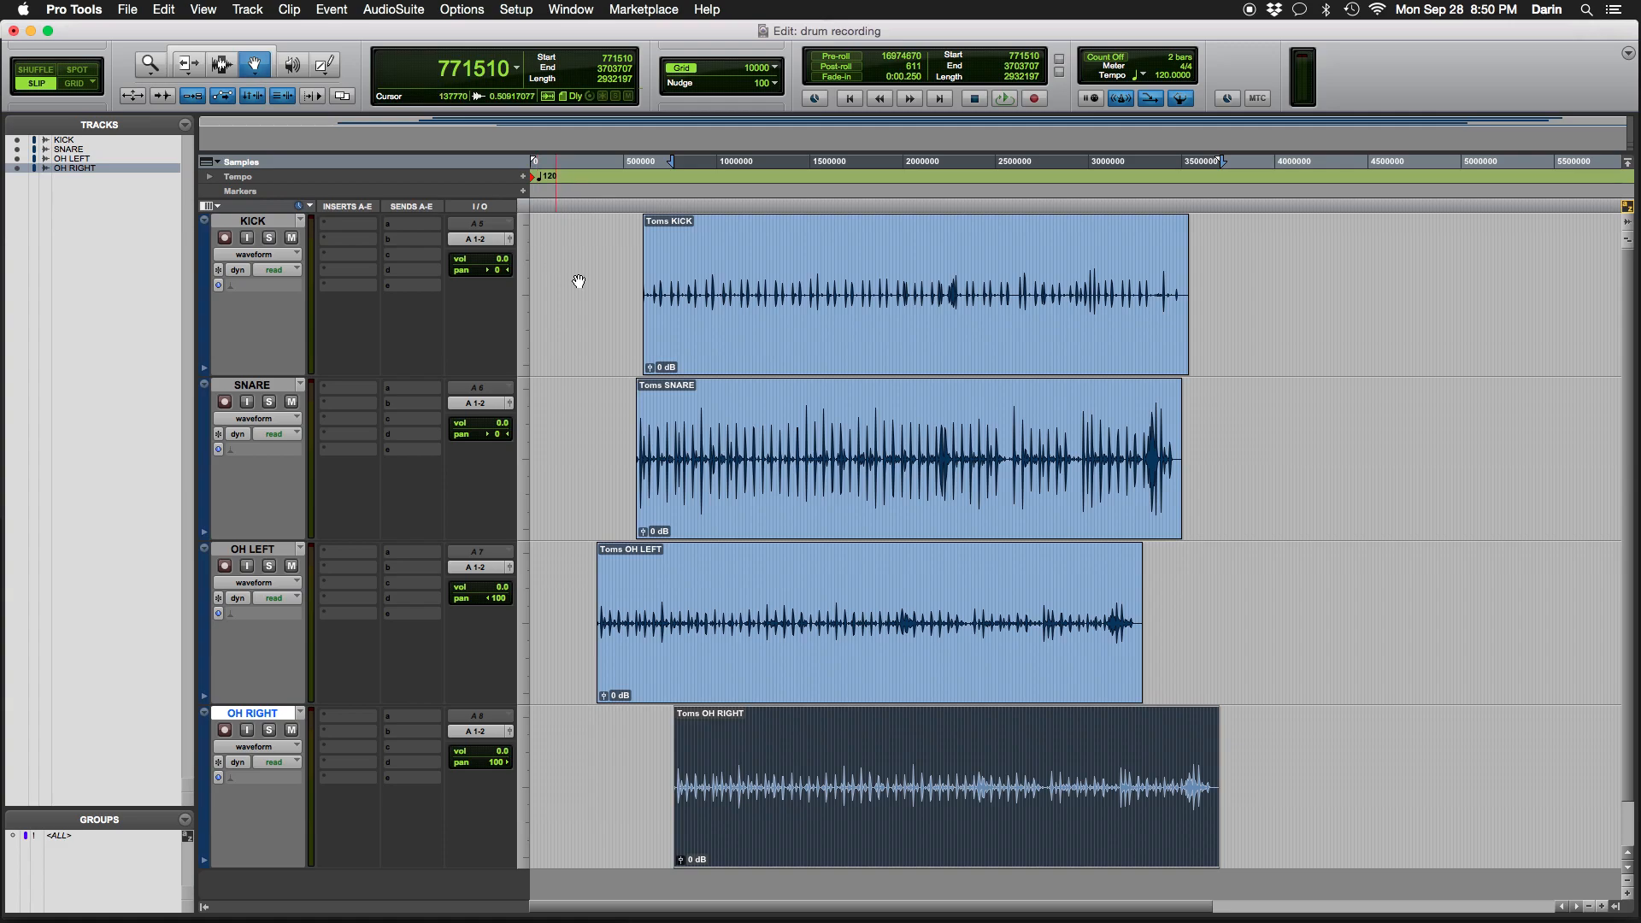
pyautogui.click(701, 230)
pyautogui.moveTo(701, 231); pyautogui.dragTo(578, 256)
pyautogui.moveTo(763, 400); pyautogui.dragTo(593, 393)
pyautogui.moveTo(762, 573); pyautogui.dragTo(604, 567)
pyautogui.click(701, 725)
pyautogui.moveTo(701, 725); pyautogui.dragTo(528, 717)
pyautogui.click(692, 250)
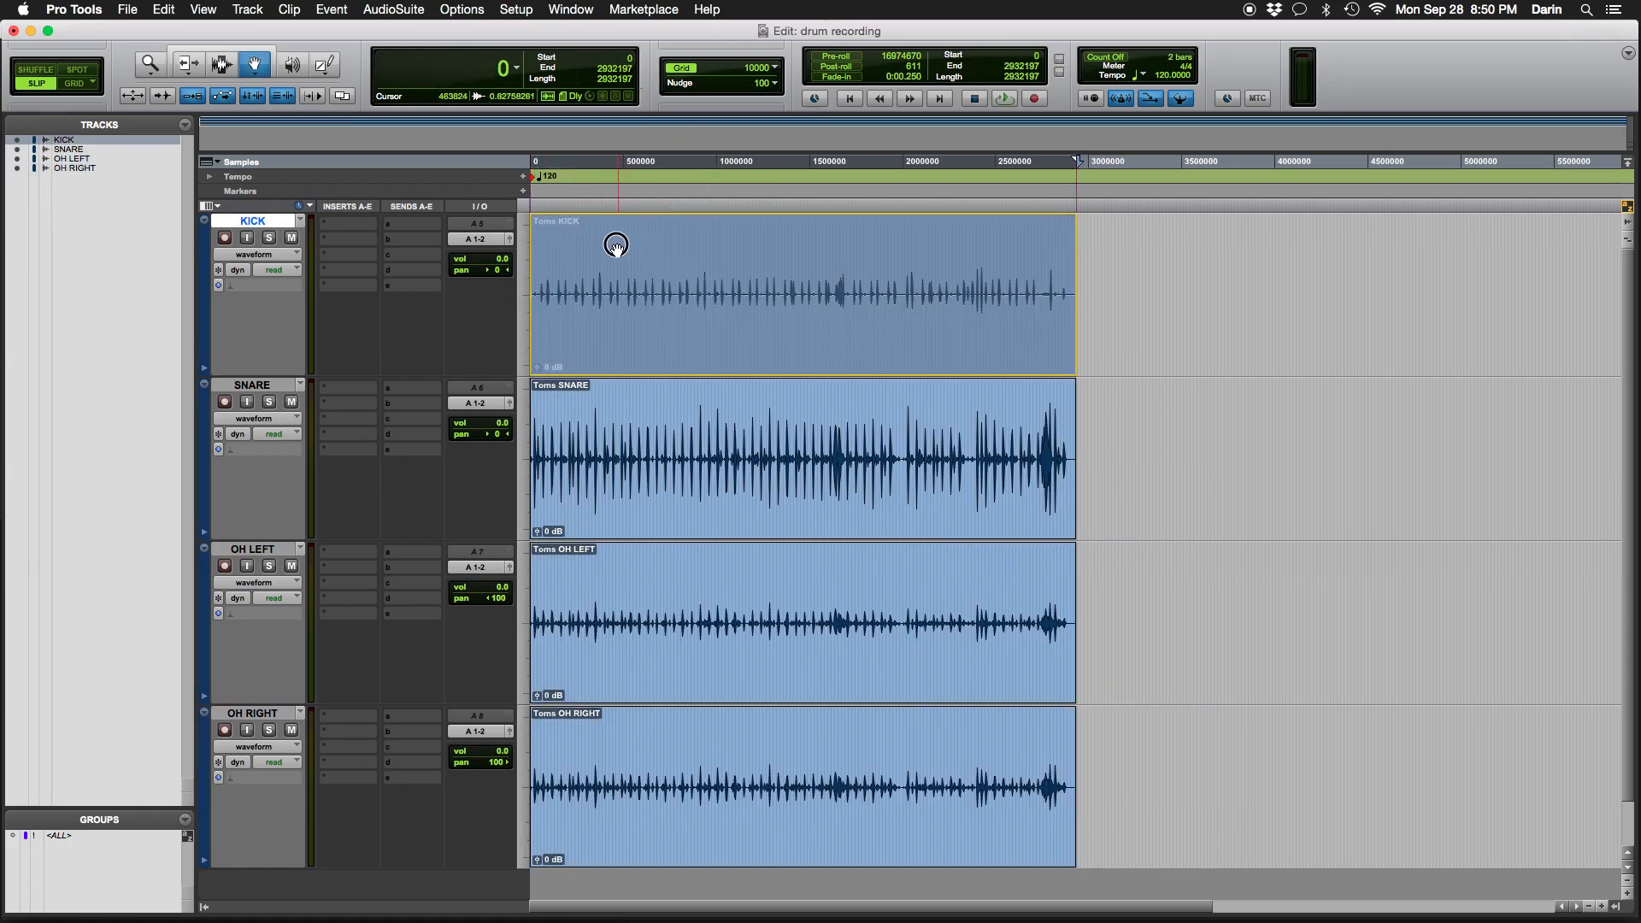
pyautogui.click(653, 402)
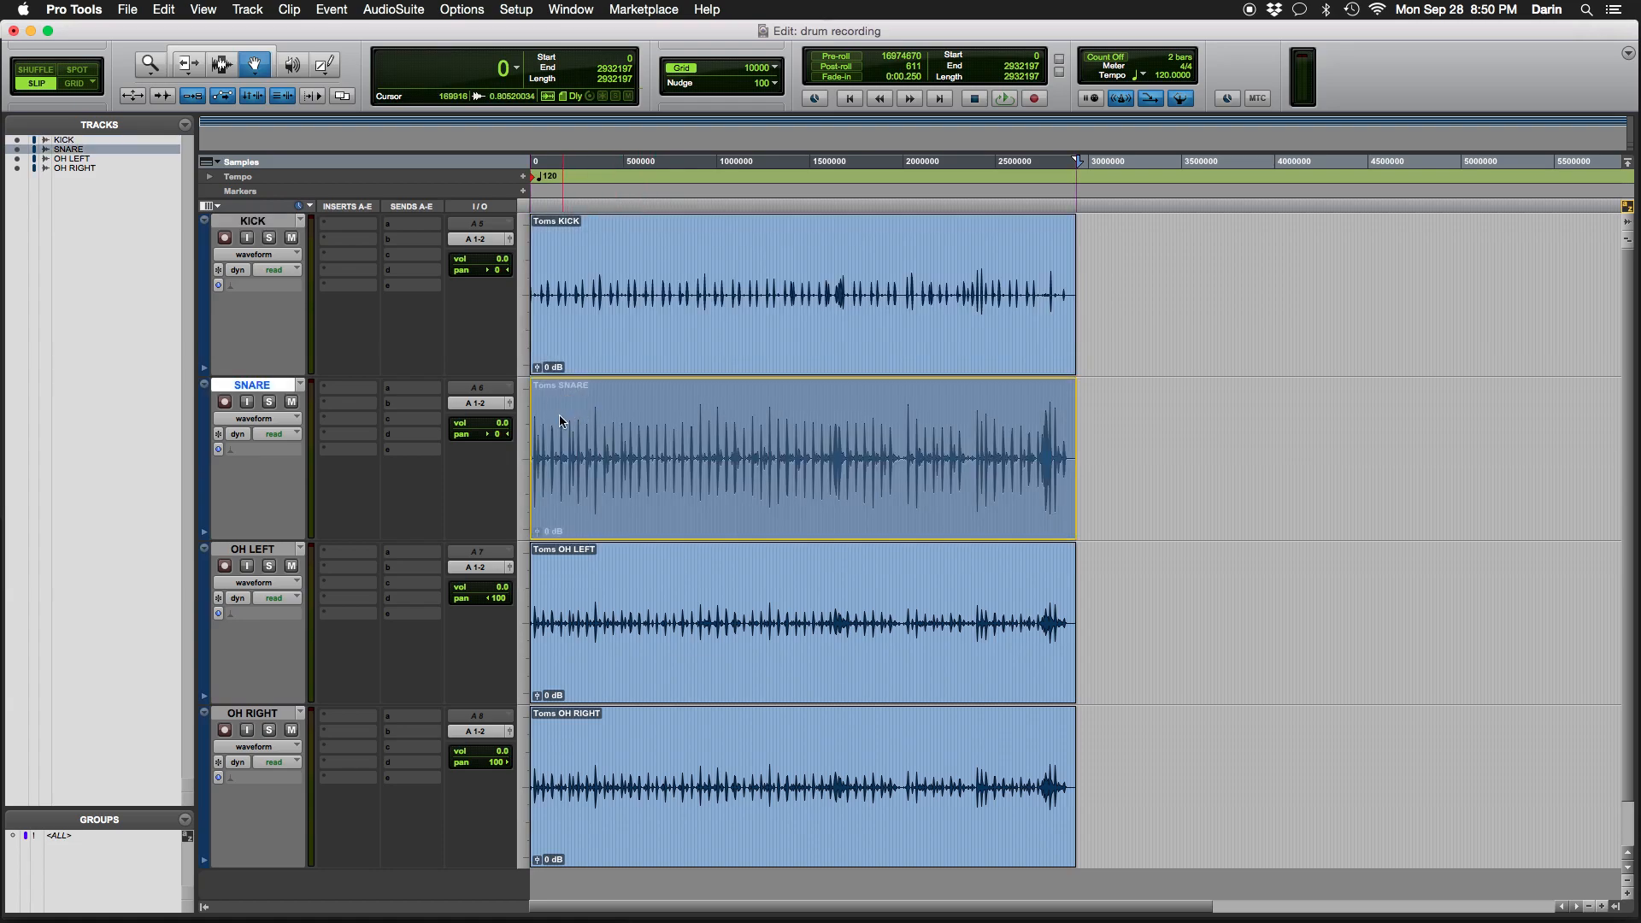
pyautogui.click(616, 581)
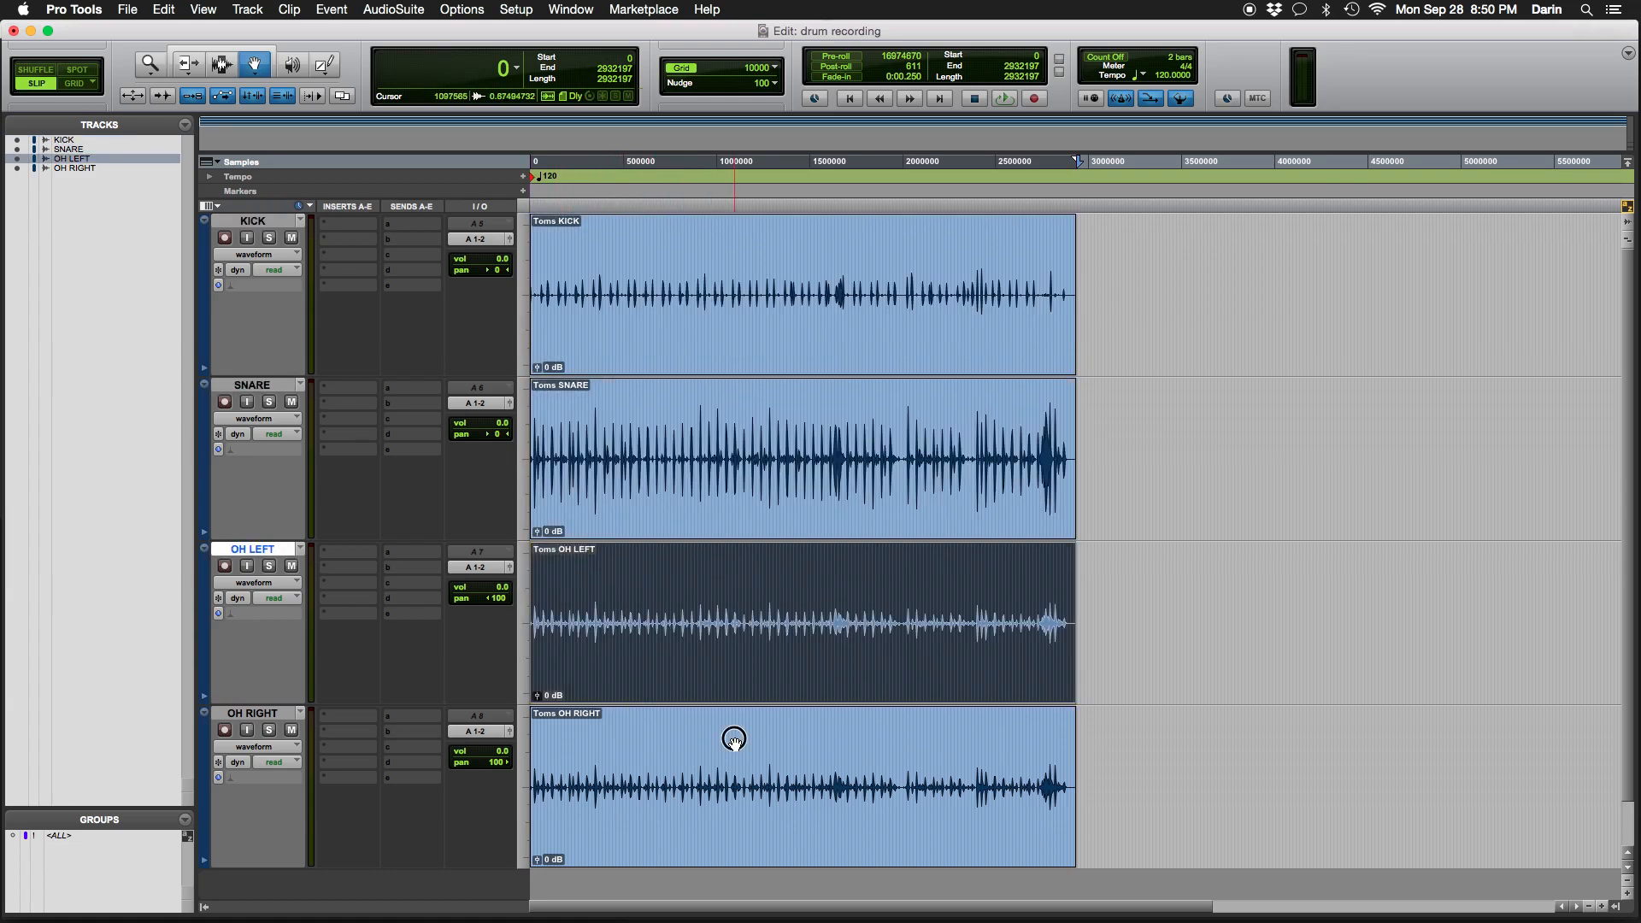
pyautogui.click(623, 736)
pyautogui.press('F7')
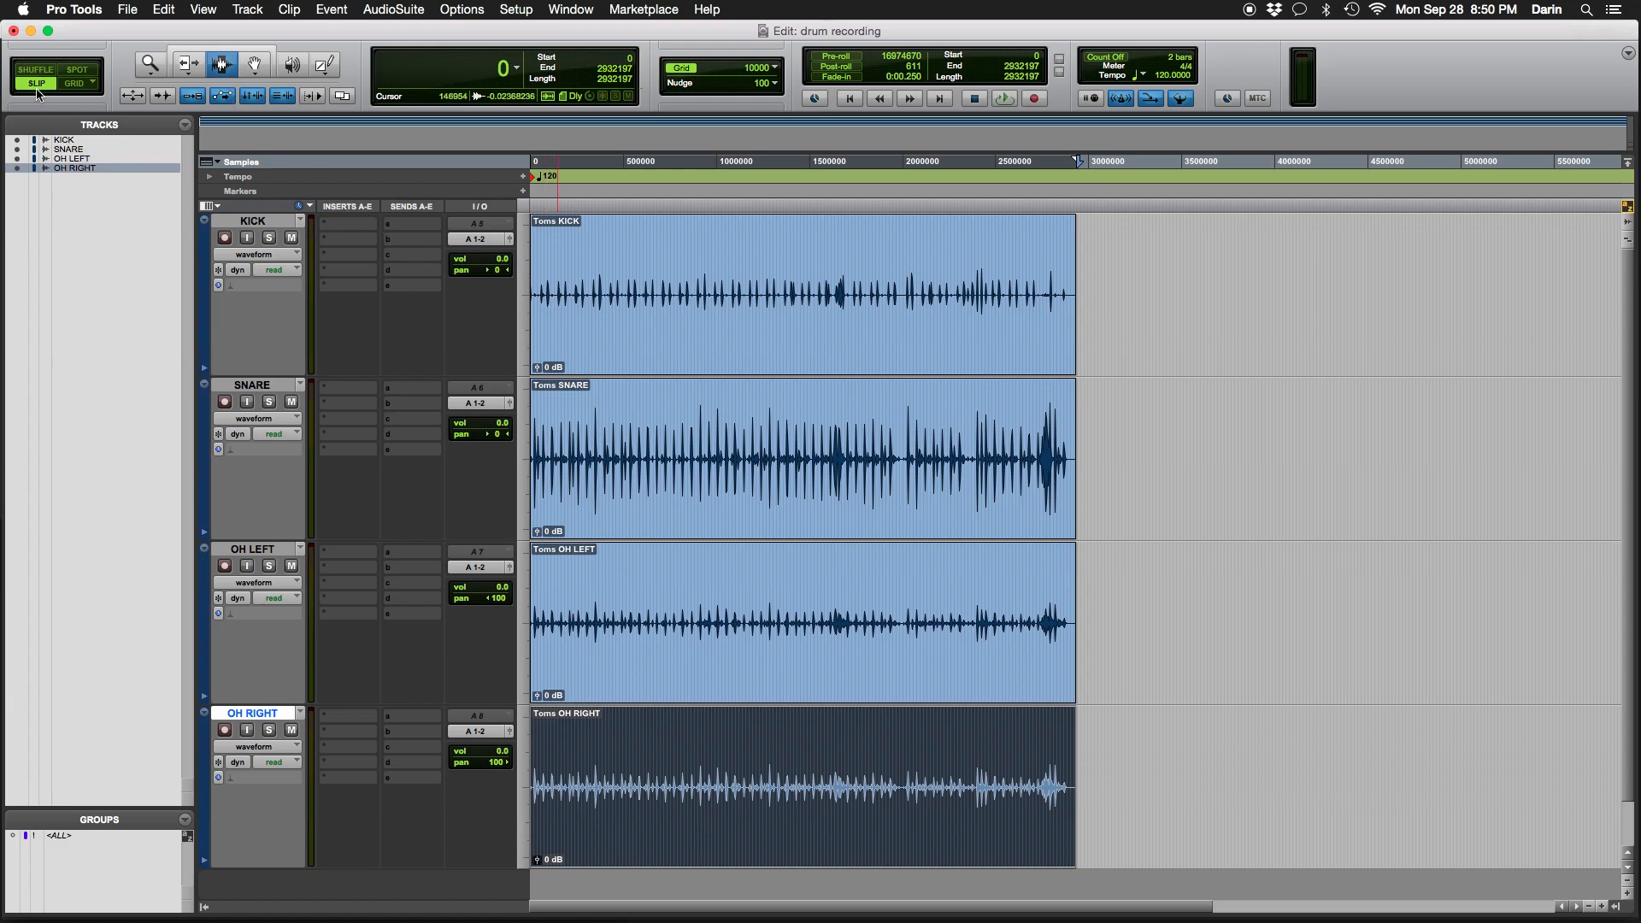
# Play the four drum tracks from around sample 785287 and stop playback
pyautogui.click(676, 324)
pyautogui.press('space')
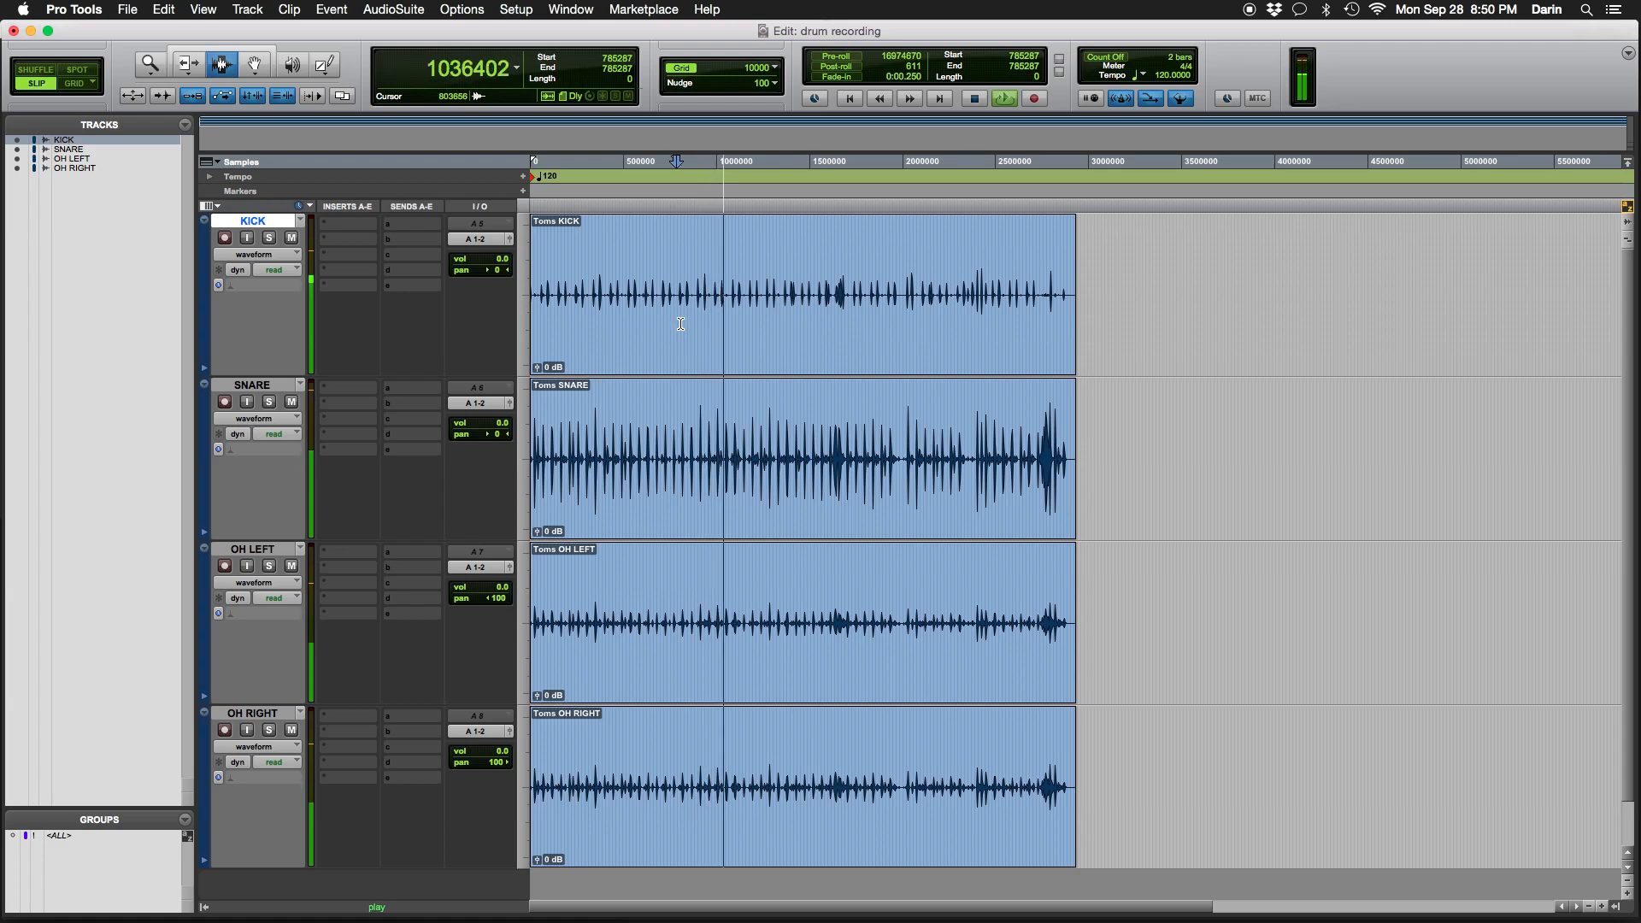
pyautogui.press('space')
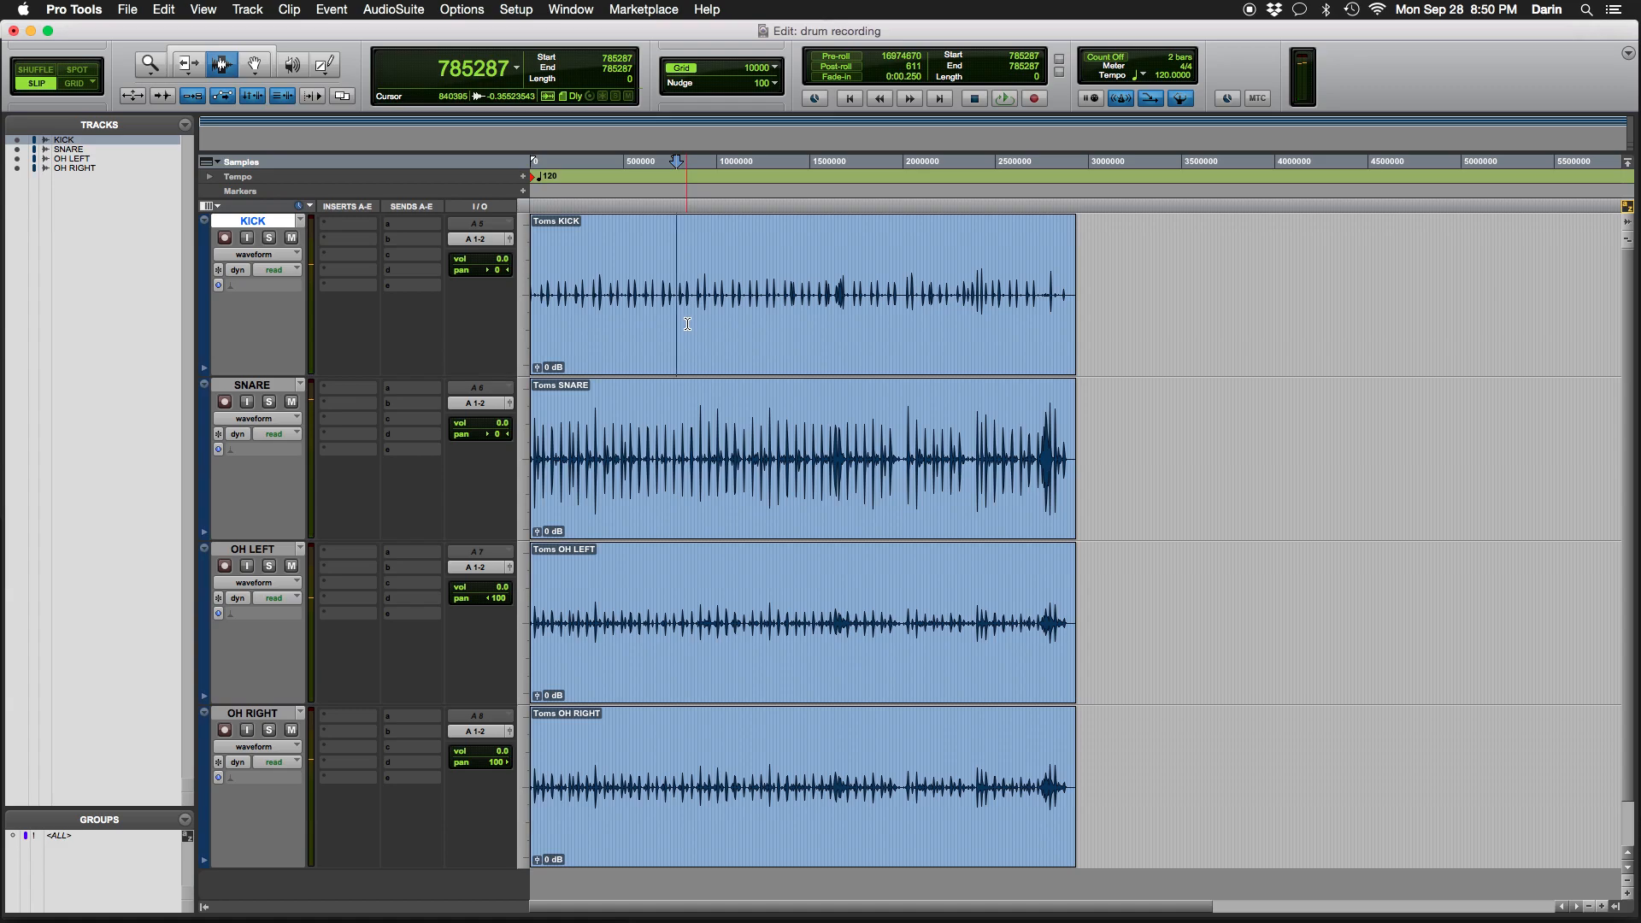
# Fit the clips to the timeline width and examine the quieter waveform detail at enlarged amplitude, restoring the normal waveform height
pyautogui.press('super+bracketright')
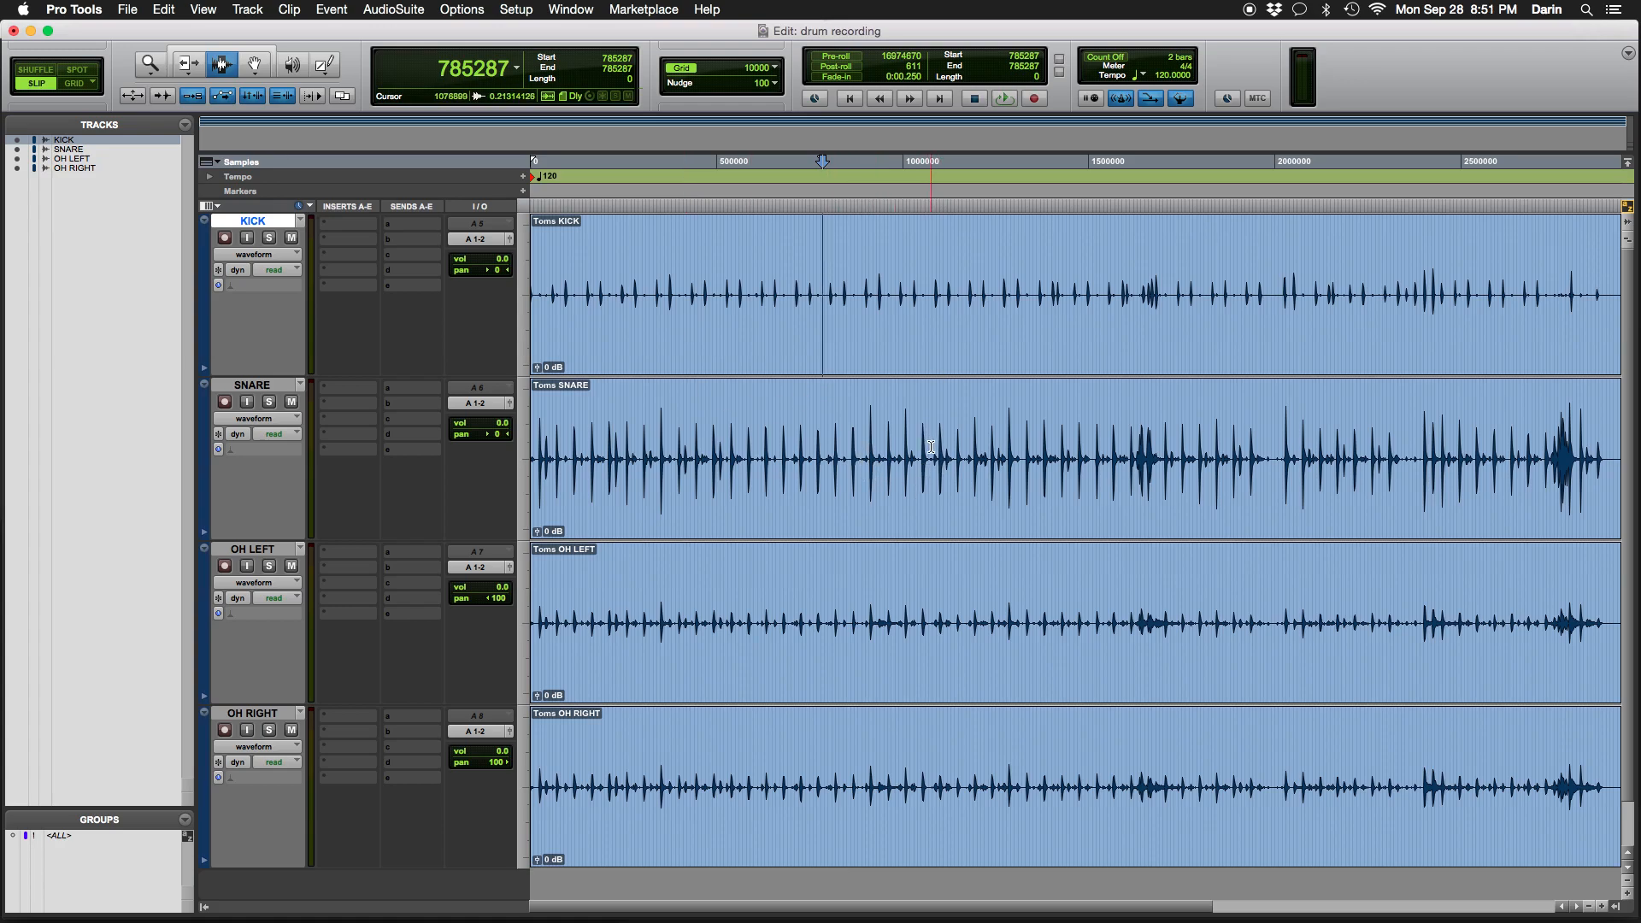
pyautogui.press('alt+super+bracketright')
pyautogui.press('alt+super+bracketright')
pyautogui.press('alt+super+bracketright')
pyautogui.press('alt+super+bracketright')
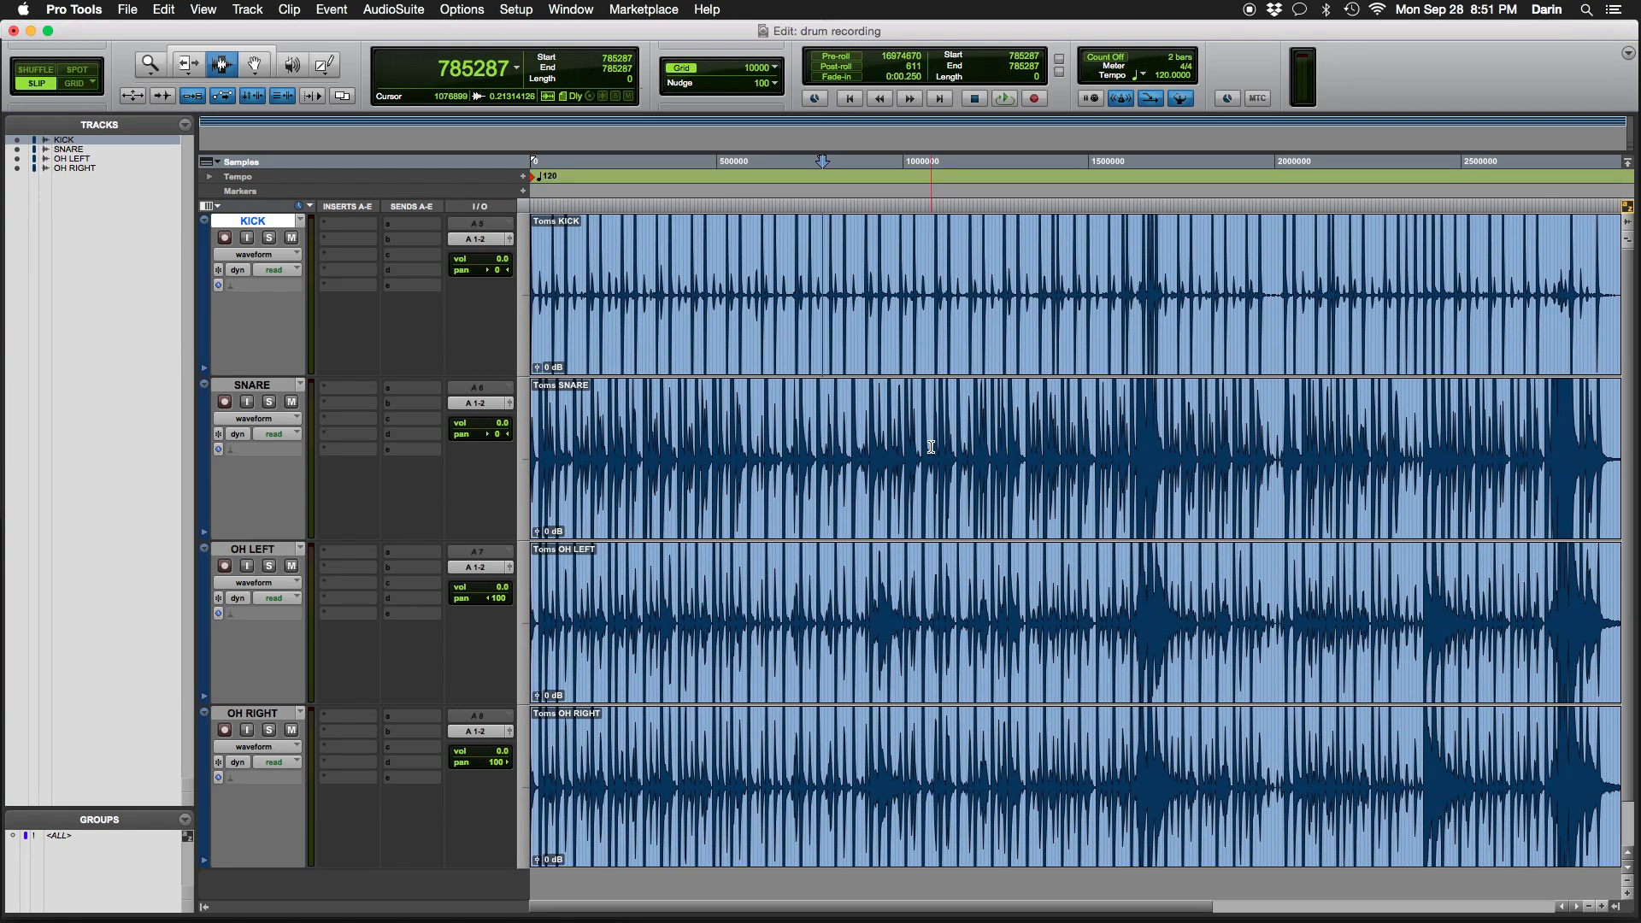
pyautogui.press('alt+super+bracketleft')
pyautogui.press('alt+super+bracketleft')
pyautogui.press('alt+super+bracketleft')
pyautogui.press('alt+super+bracketleft')
pyautogui.press('alt+super+bracketleft')
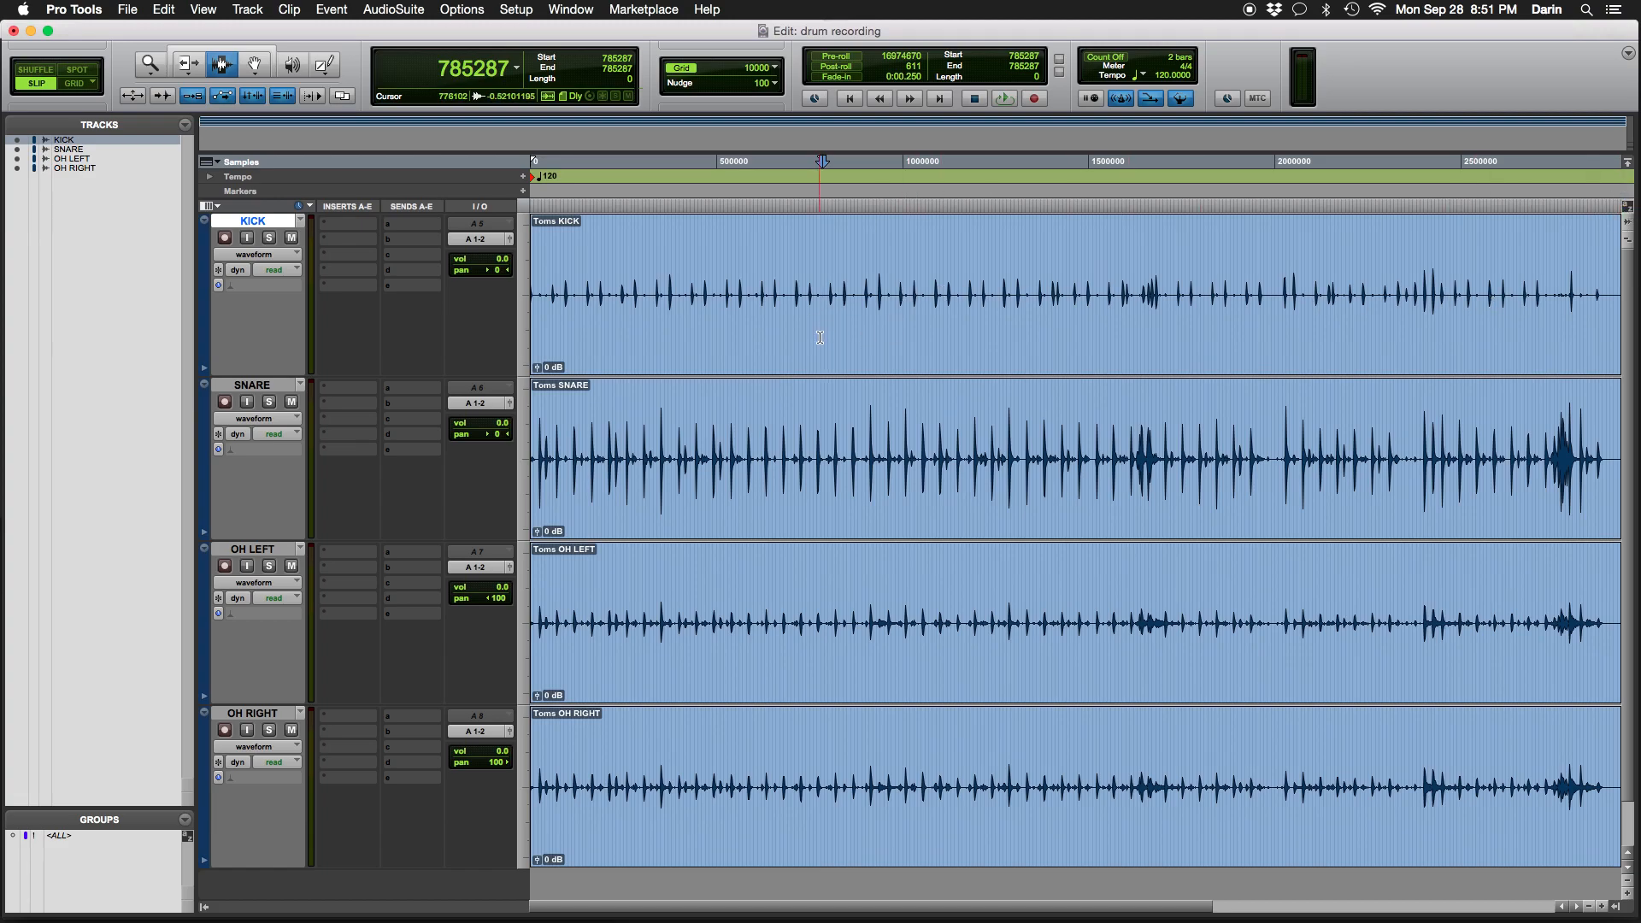
# Examine the drum waveforms around sample 856468 on the SNARE track at several horizontal magnifications
pyautogui.click(851, 435)
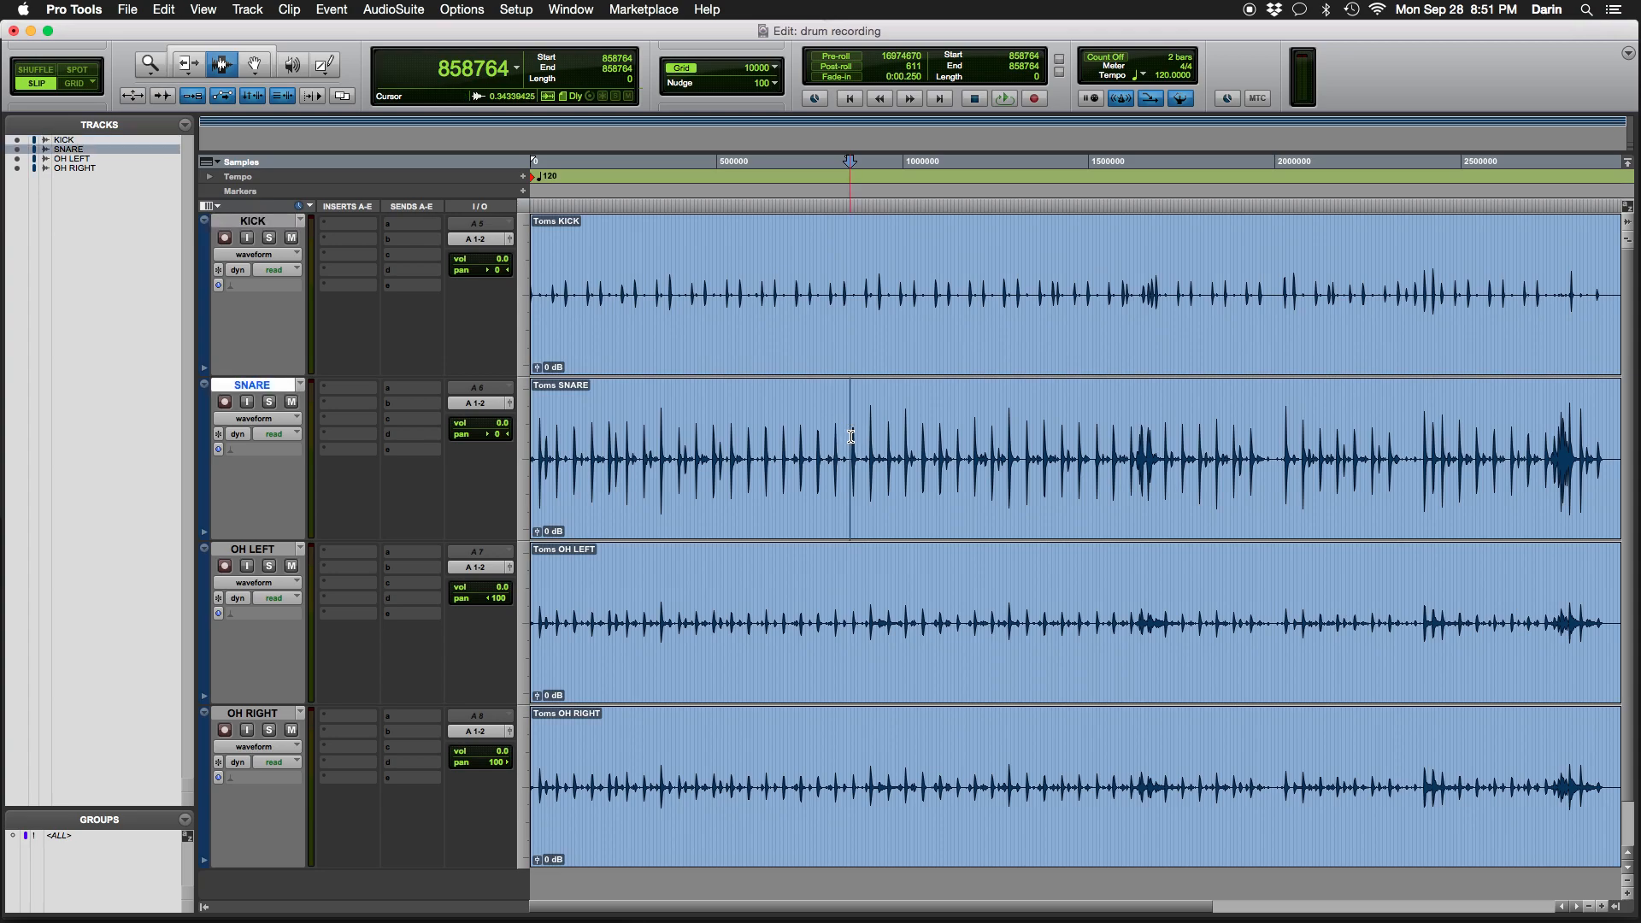
pyautogui.press('alt+super+z')
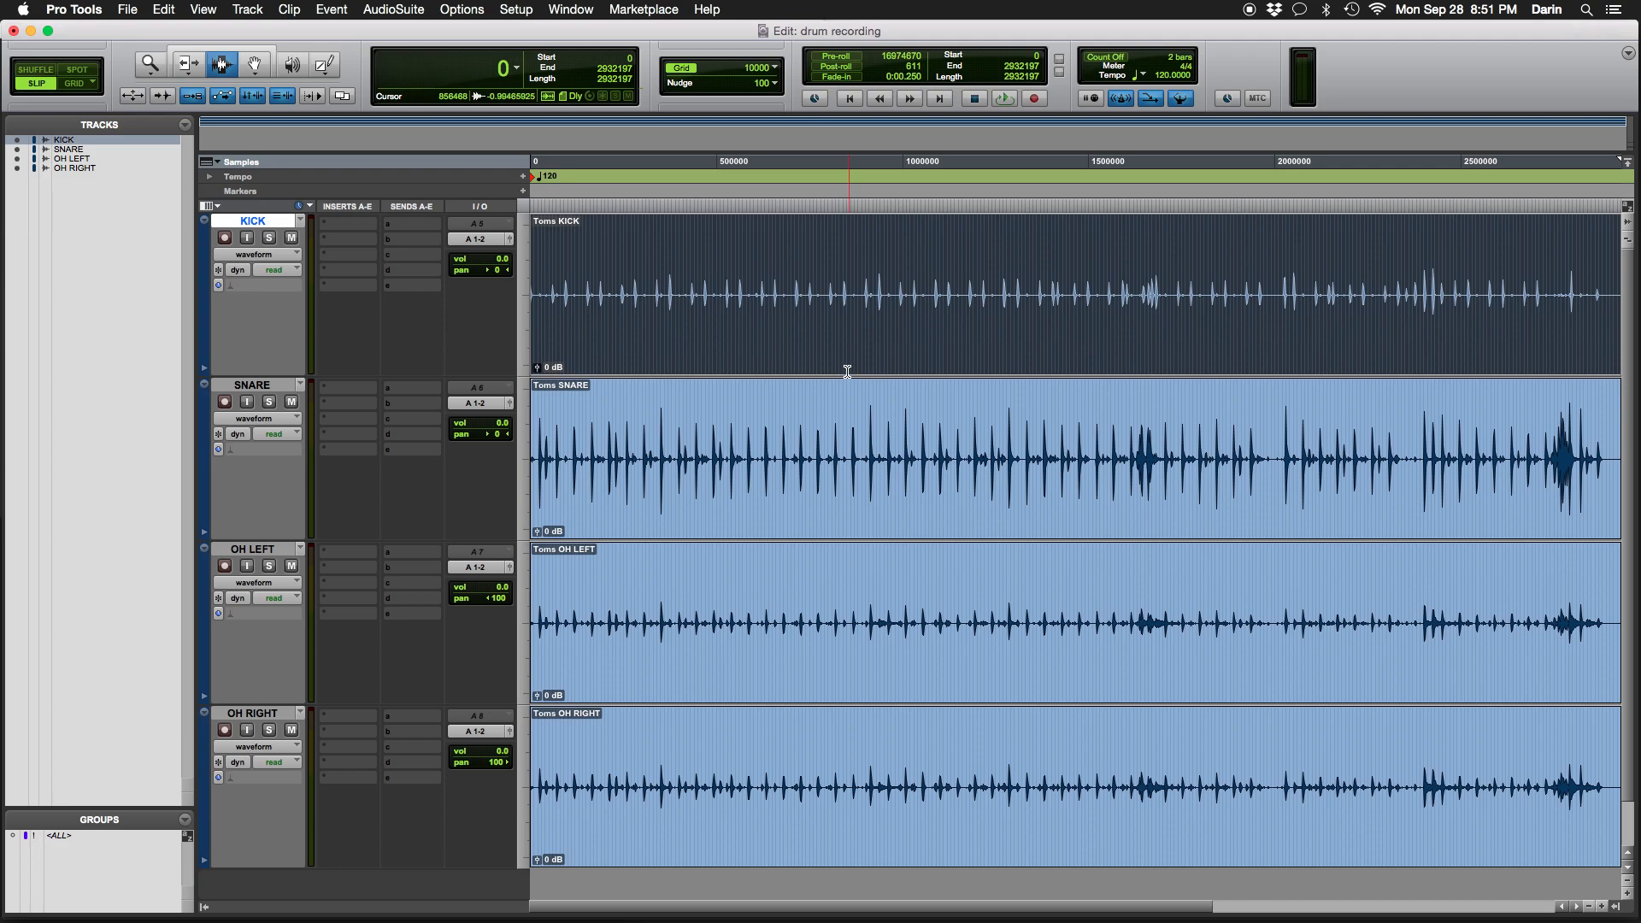
pyautogui.click(849, 402)
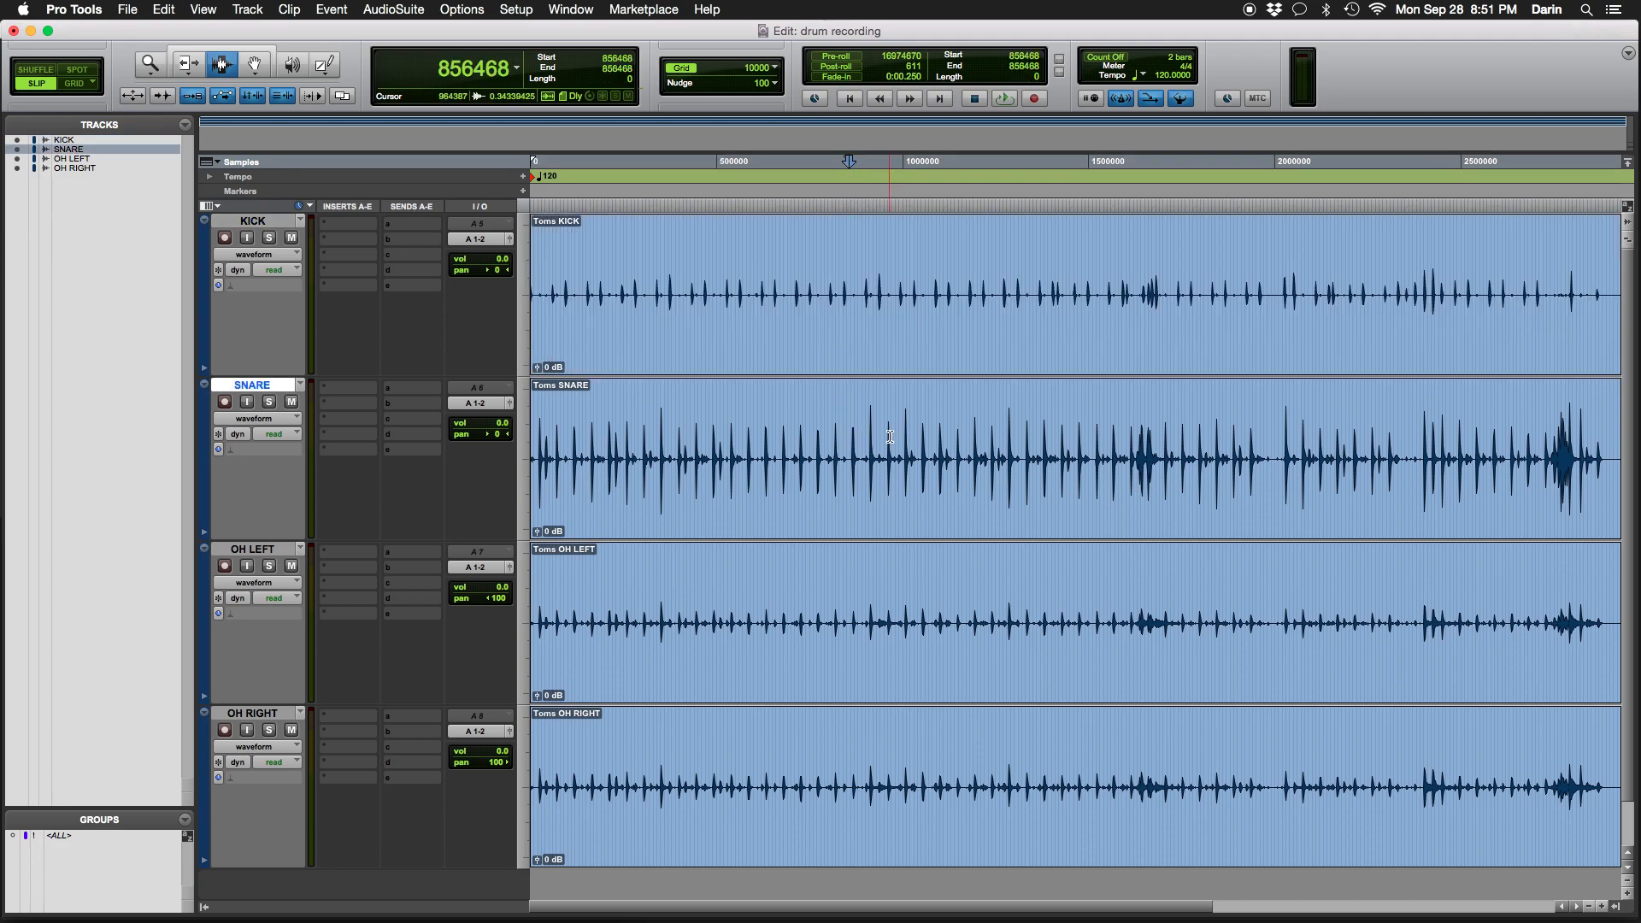
pyautogui.press('super+bracketright')
pyautogui.press('super+bracketright')
pyautogui.press('super+bracketright')
pyautogui.press('super+bracketleft')
pyautogui.press('super+bracketleft')
pyautogui.press('super+bracketleft')
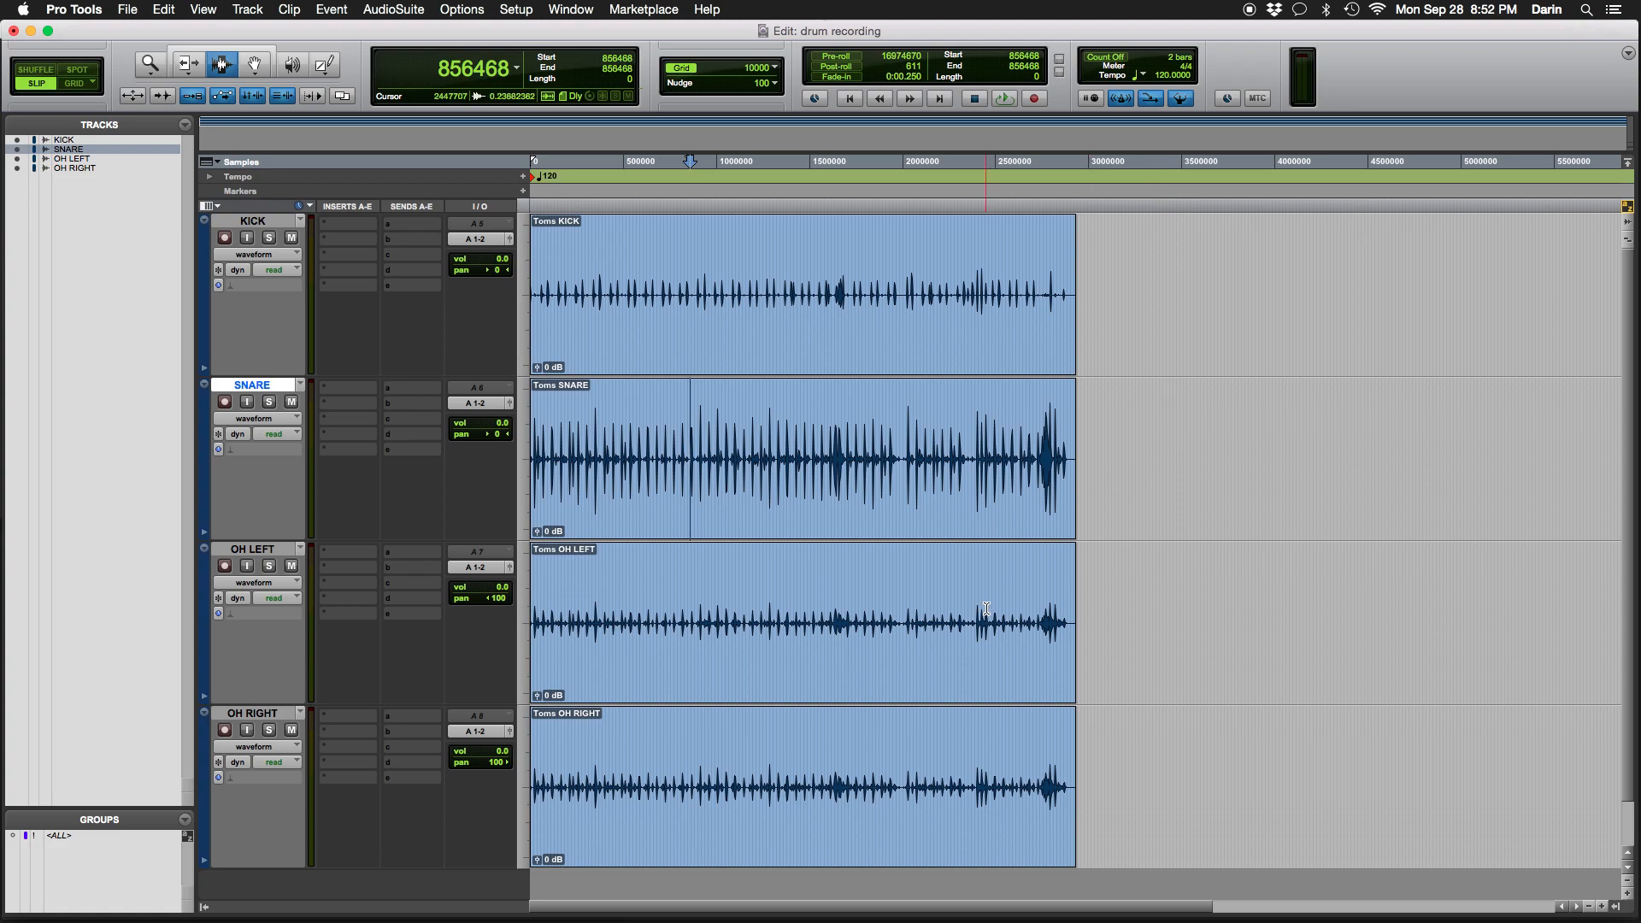
pyautogui.press('t')
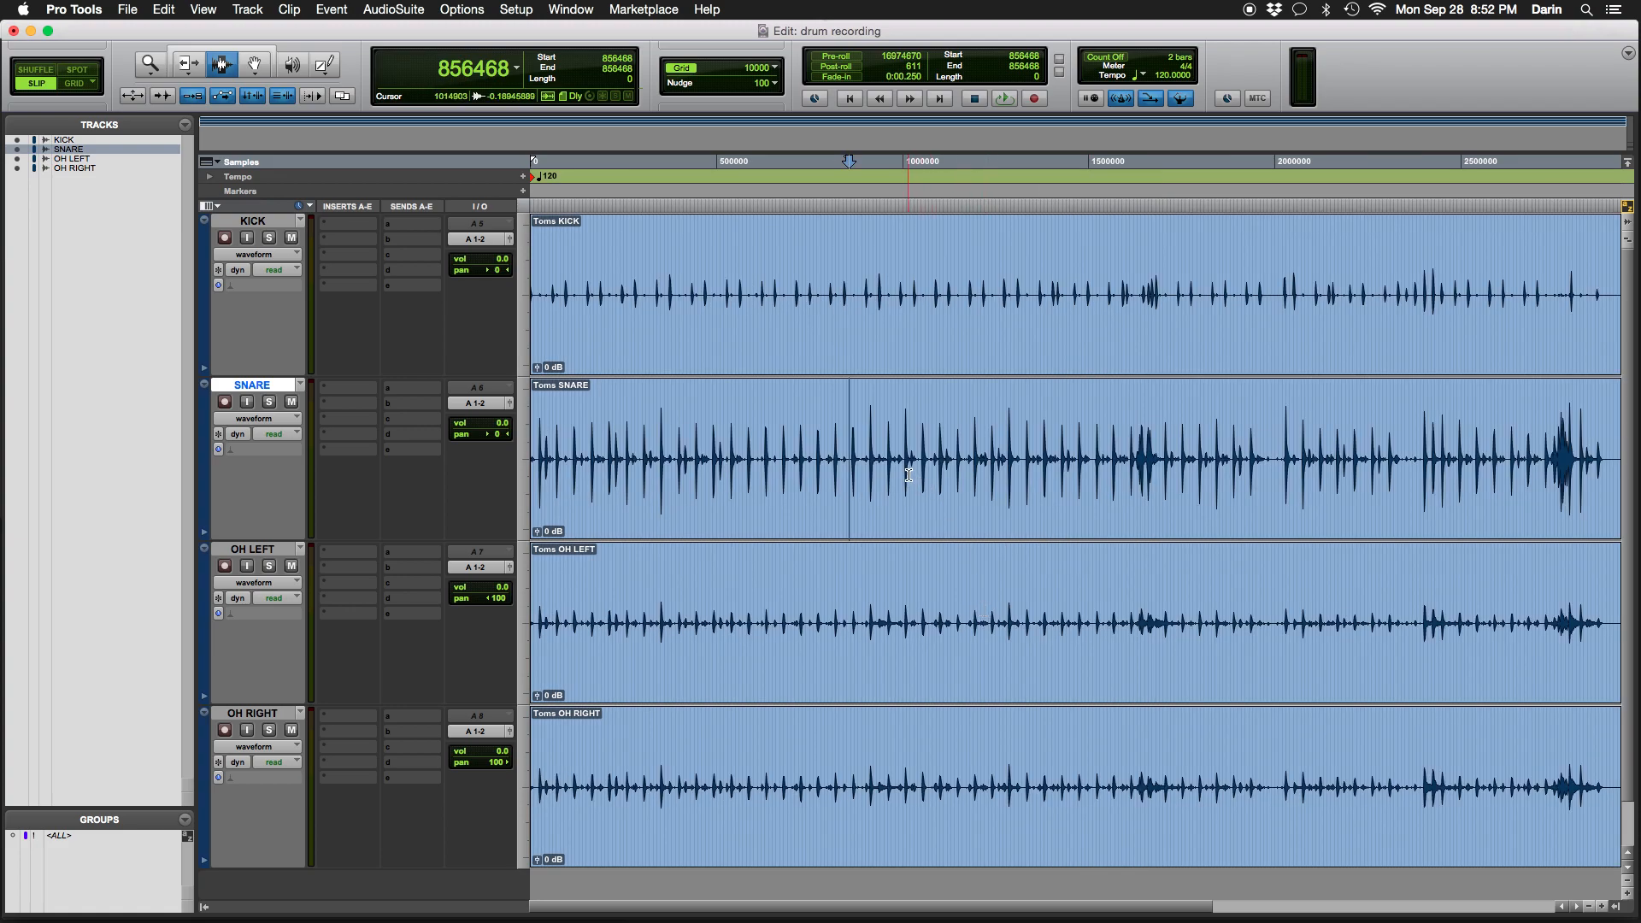
# Play the drum tracks from the beginning of the session and stop playback
pyautogui.press('Return')
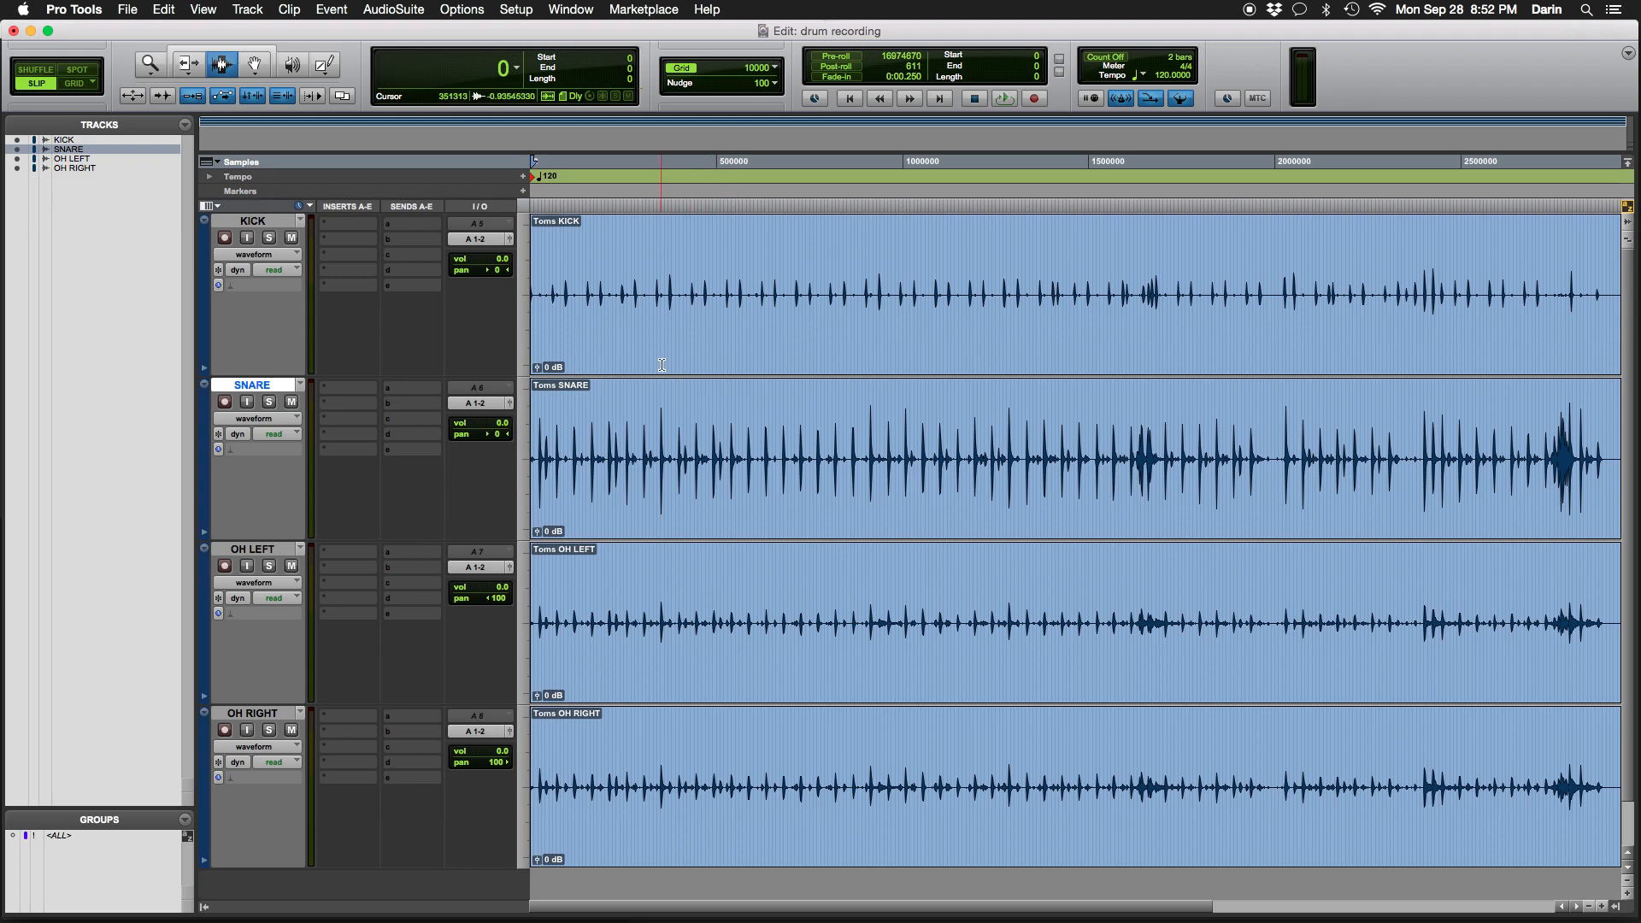
pyautogui.press('space')
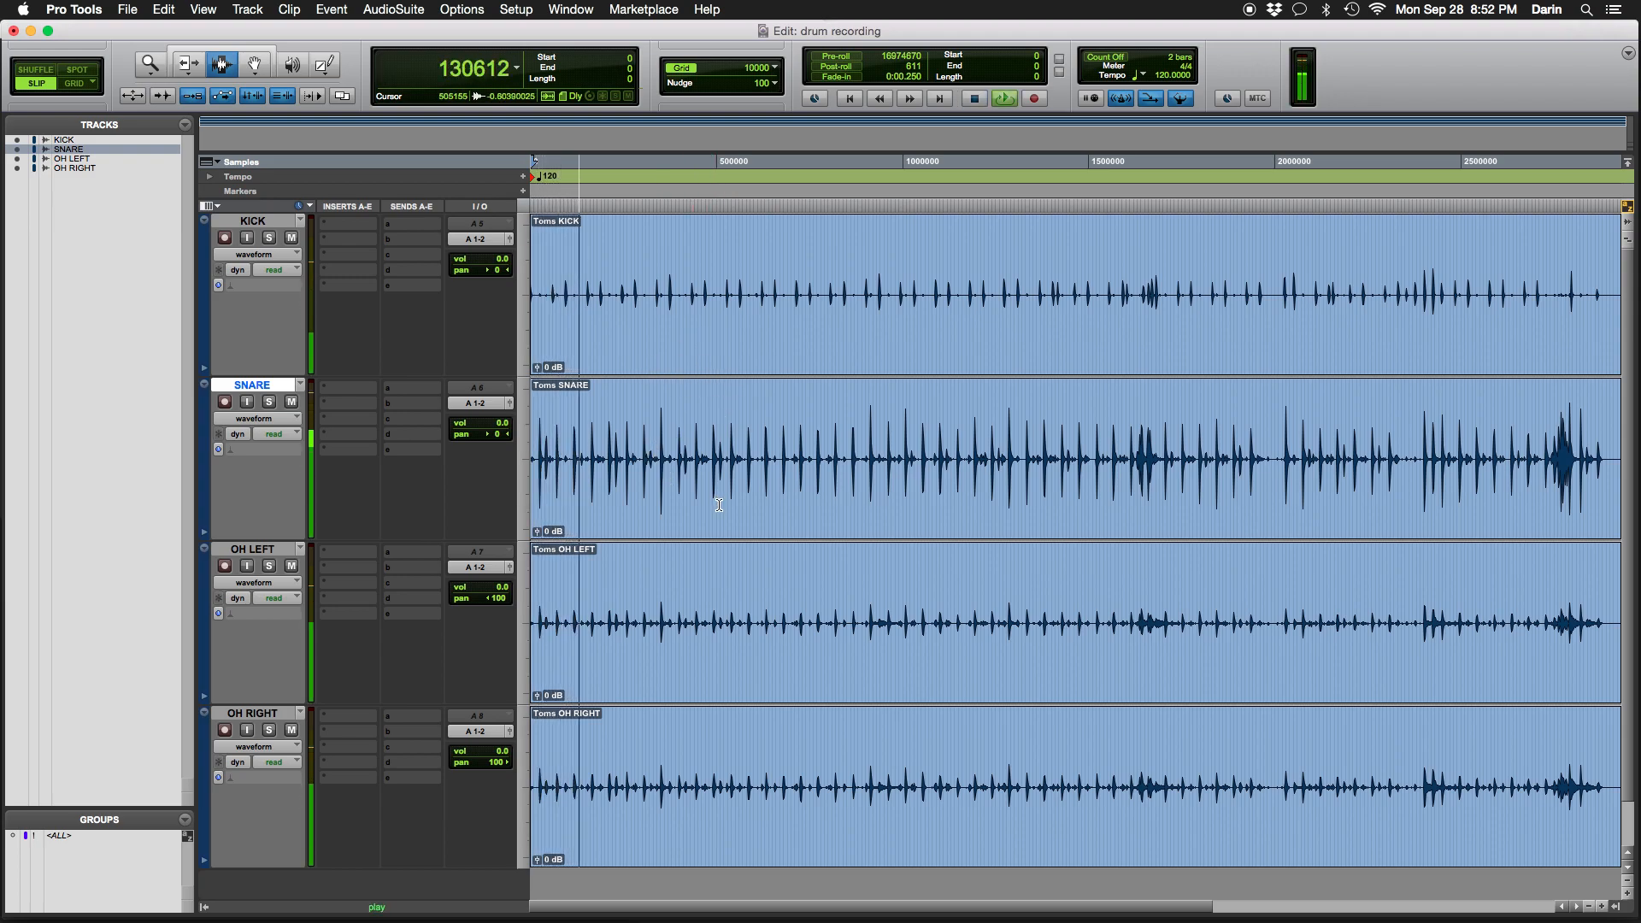
pyautogui.press('space')
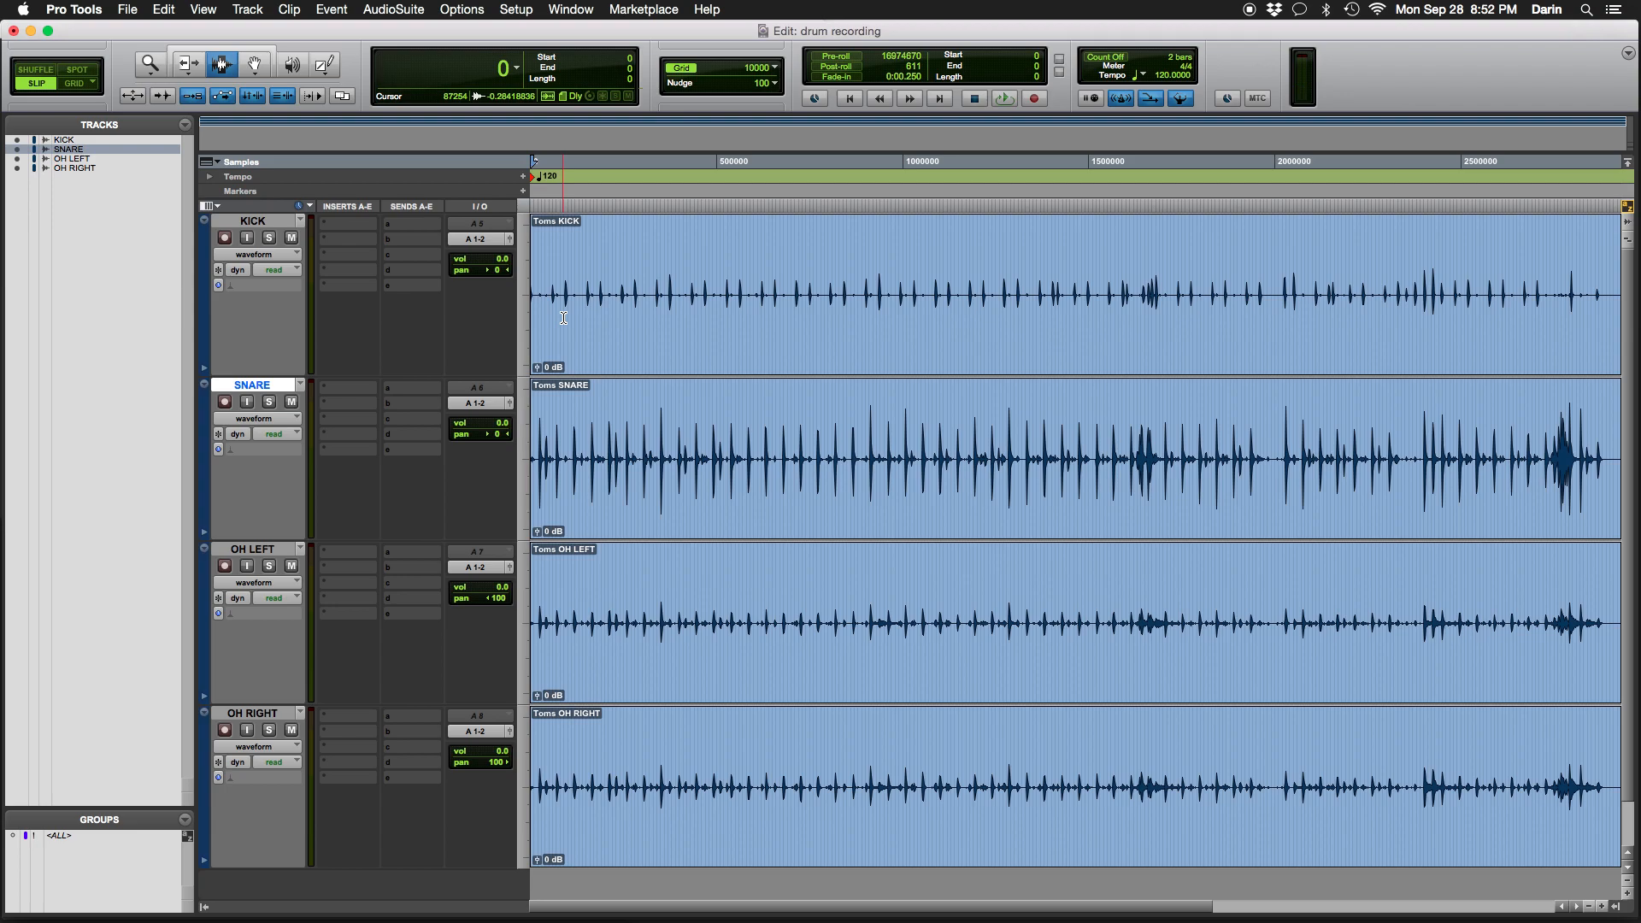
# Inspect the individual kick hits around sample 94143 up close and return to the full-length view of the clips
pyautogui.click(564, 318)
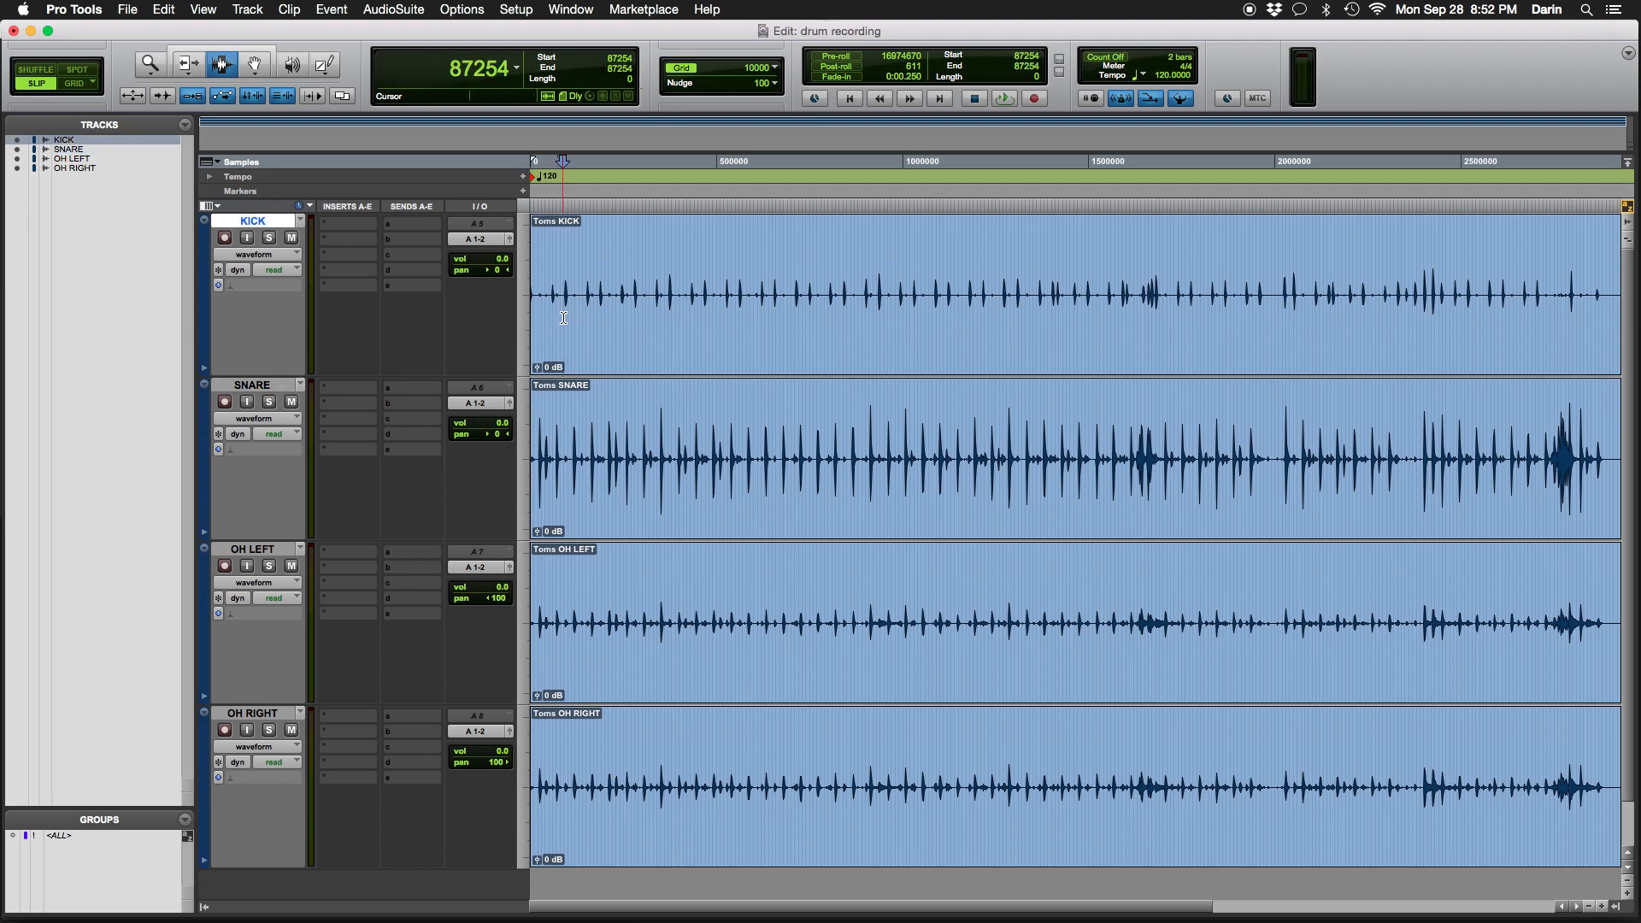
pyautogui.press('super+bracketright')
pyautogui.press('super+bracketright')
pyautogui.press('super+bracketright')
pyautogui.press('super+bracketright')
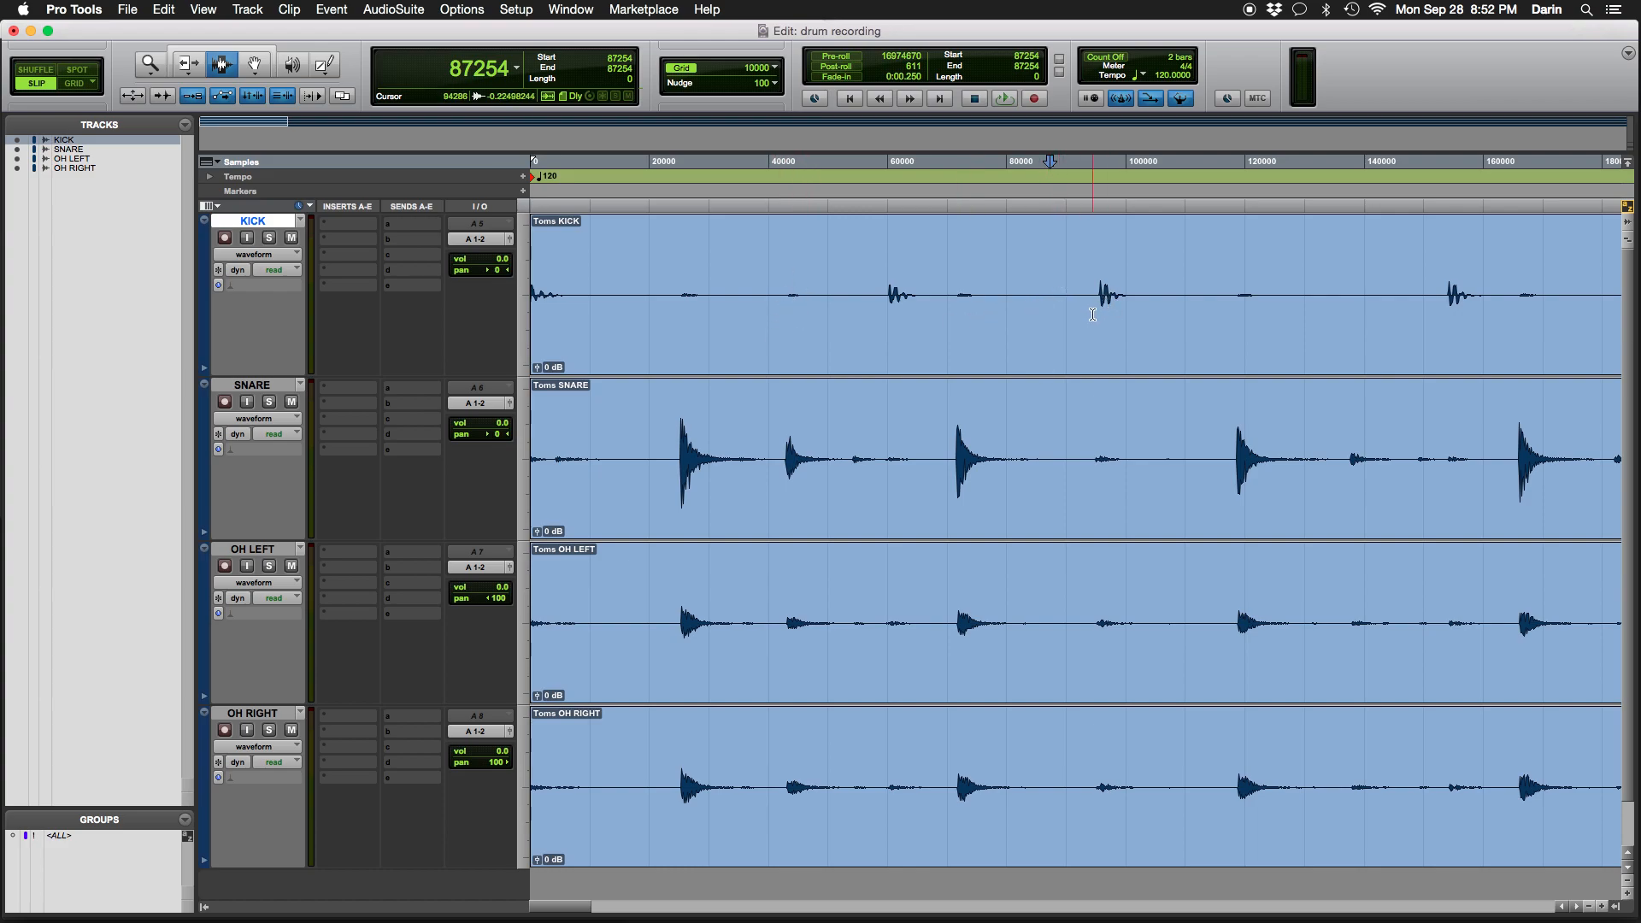
pyautogui.click(1092, 315)
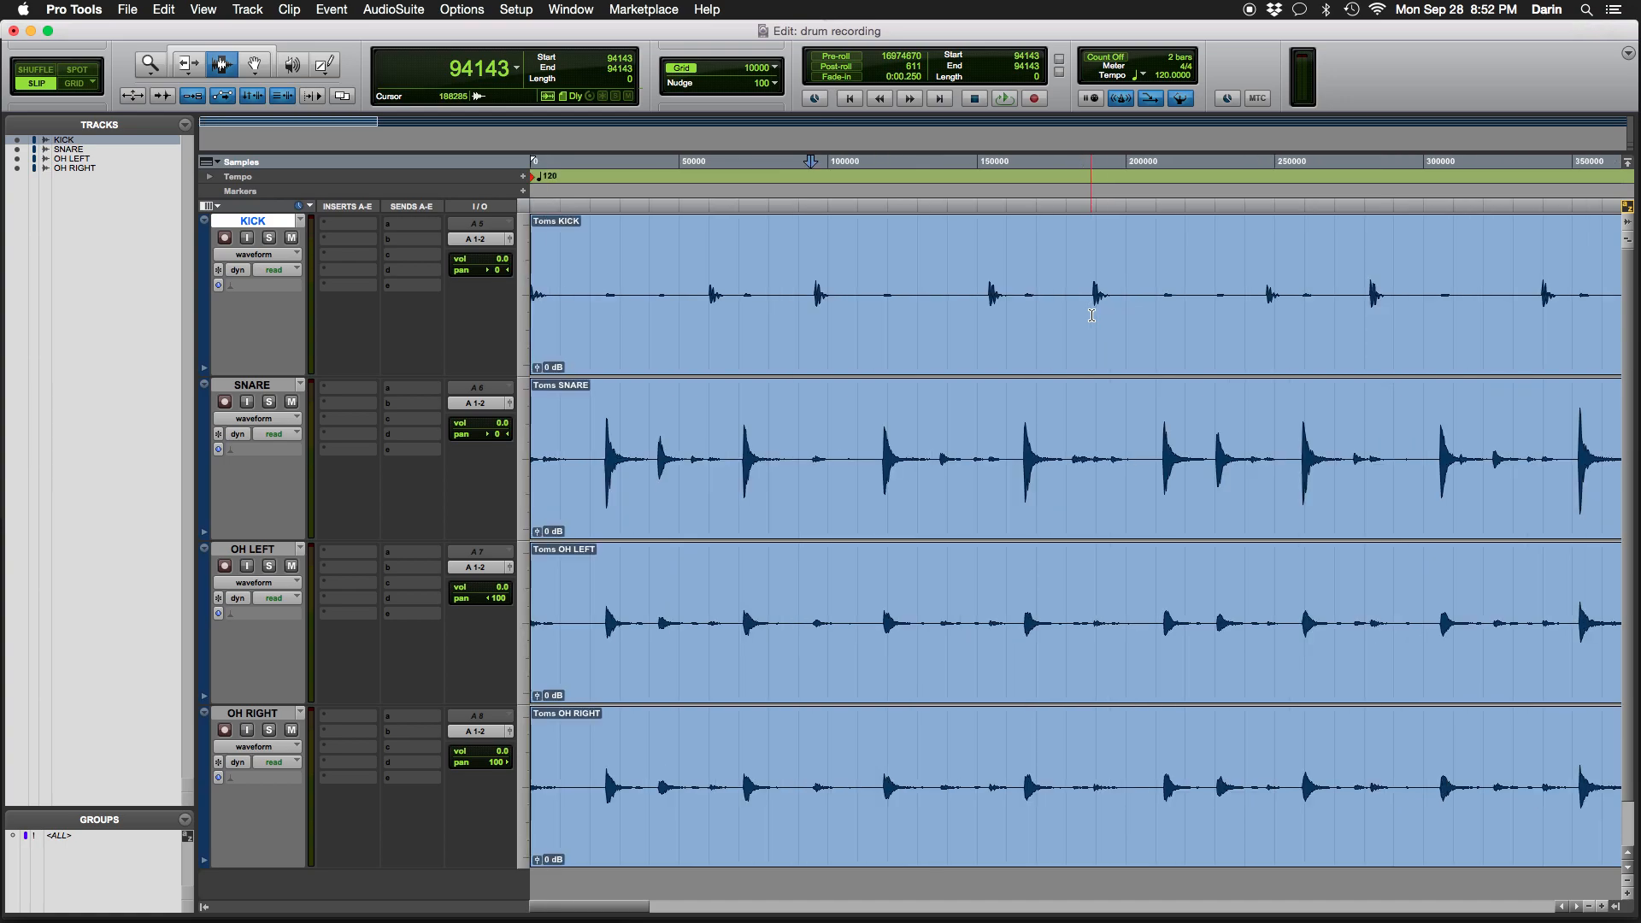
pyautogui.press('super+bracketright')
pyautogui.press('super+bracketright')
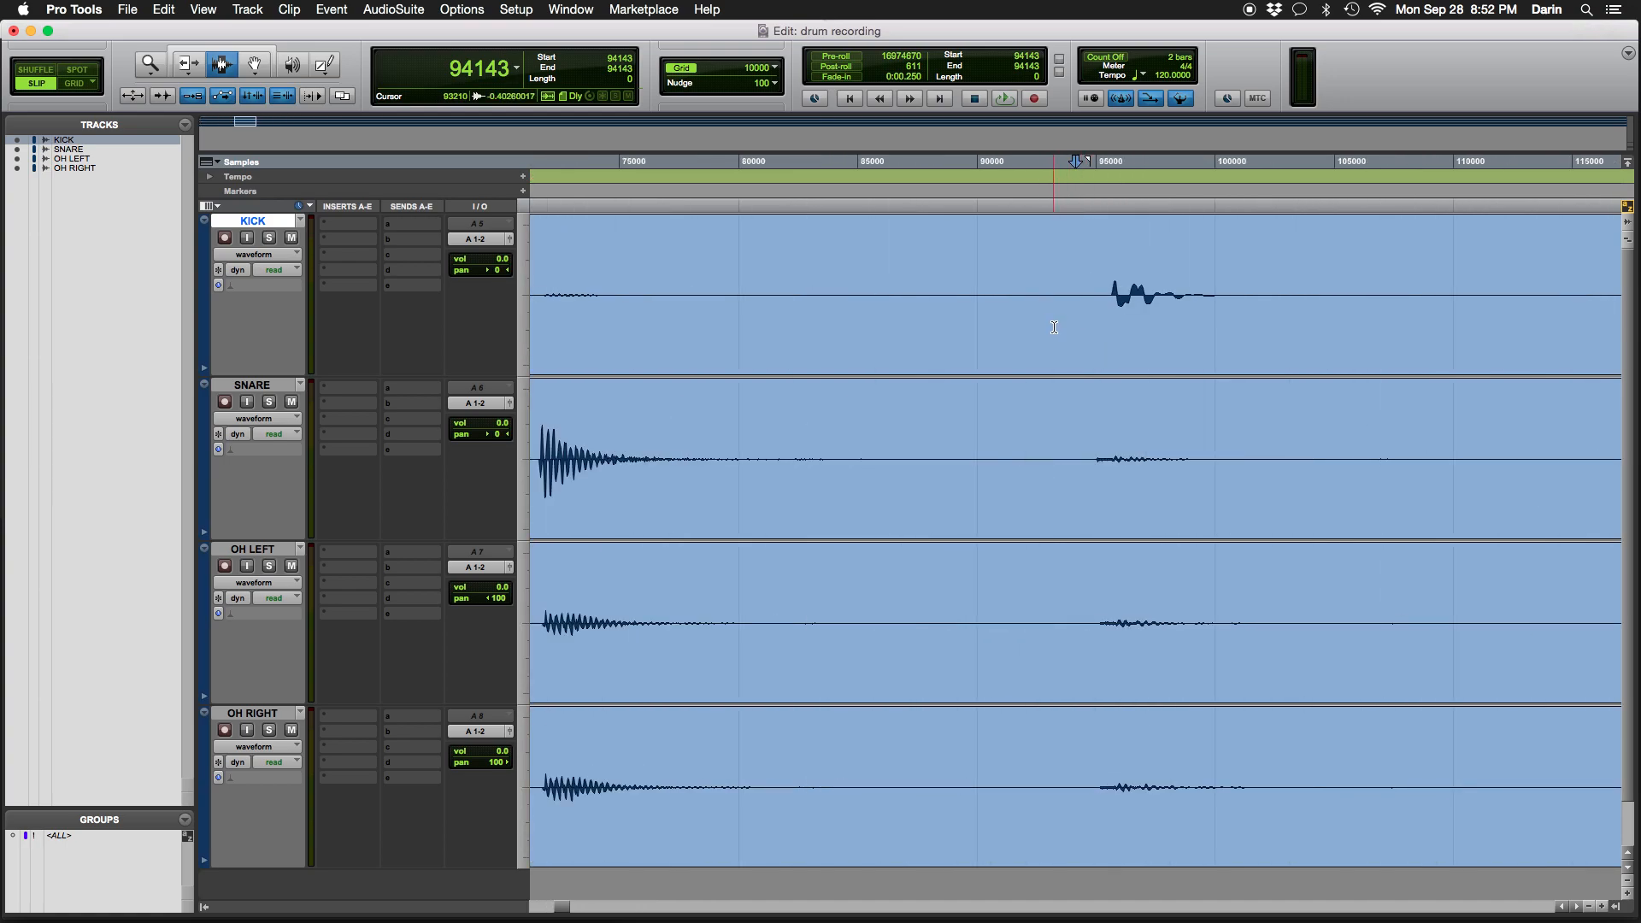
pyautogui.press('super+bracketleft')
pyautogui.press('super+bracketleft')
pyautogui.press('super+bracketleft')
pyautogui.press('super+bracketleft')
pyautogui.press('super+bracketleft')
pyautogui.press('super+bracketleft')
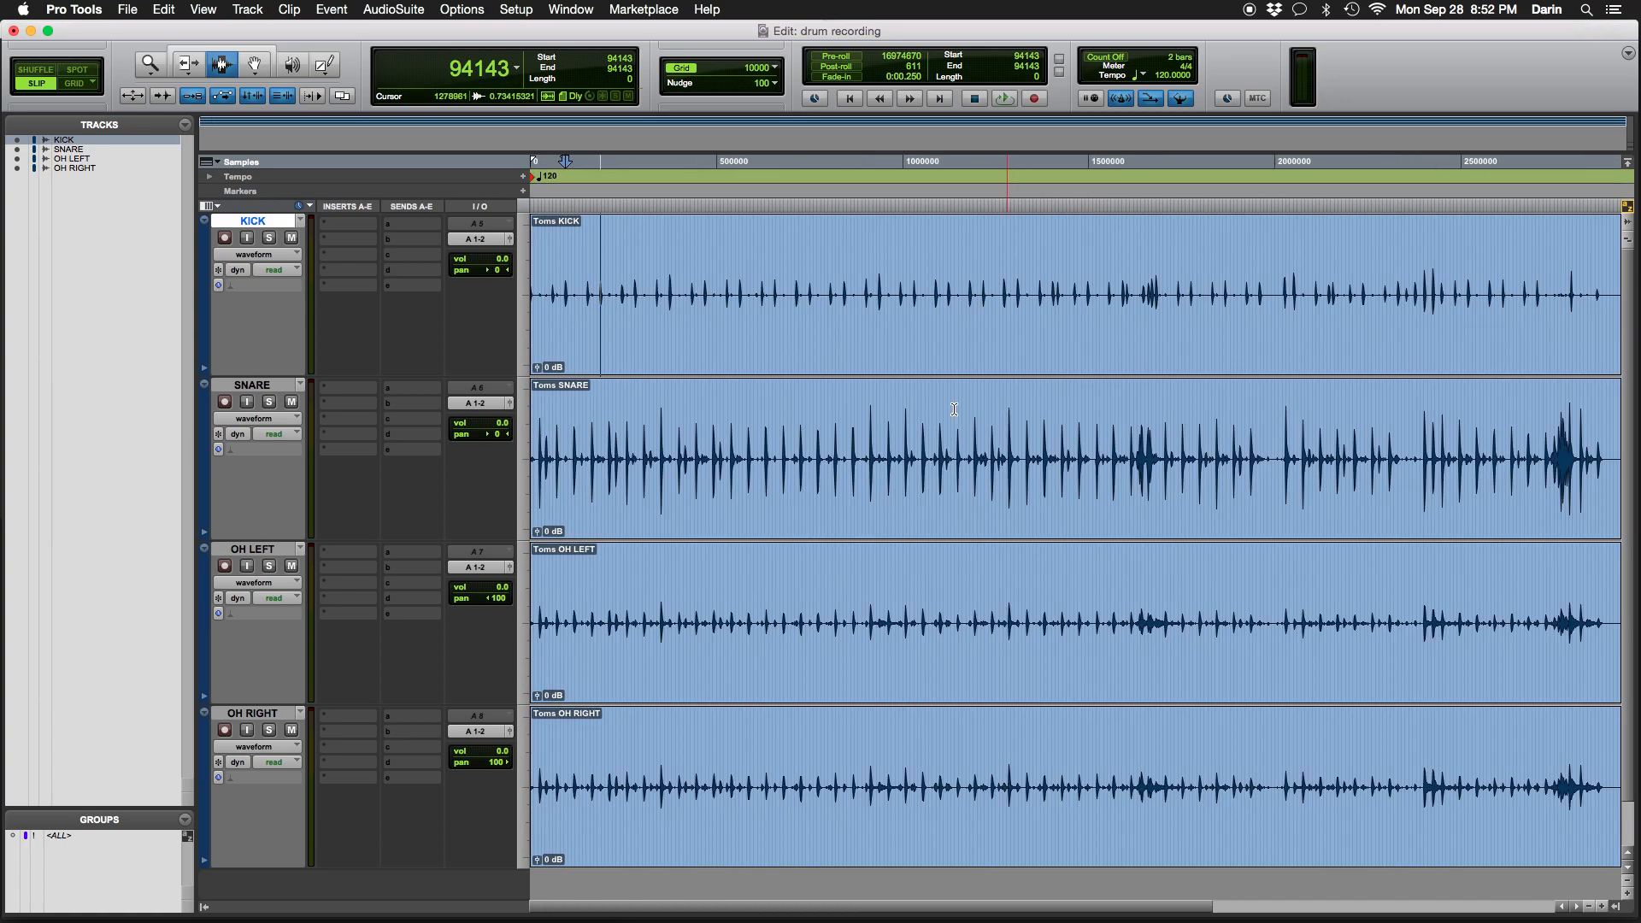
# Play the drum tracks from sample 55108 and from sample 89550 to locate the kick that starts the next bar
pyautogui.press('super+bracketleft')
pyautogui.press('super+bracketright')
pyautogui.press('space')
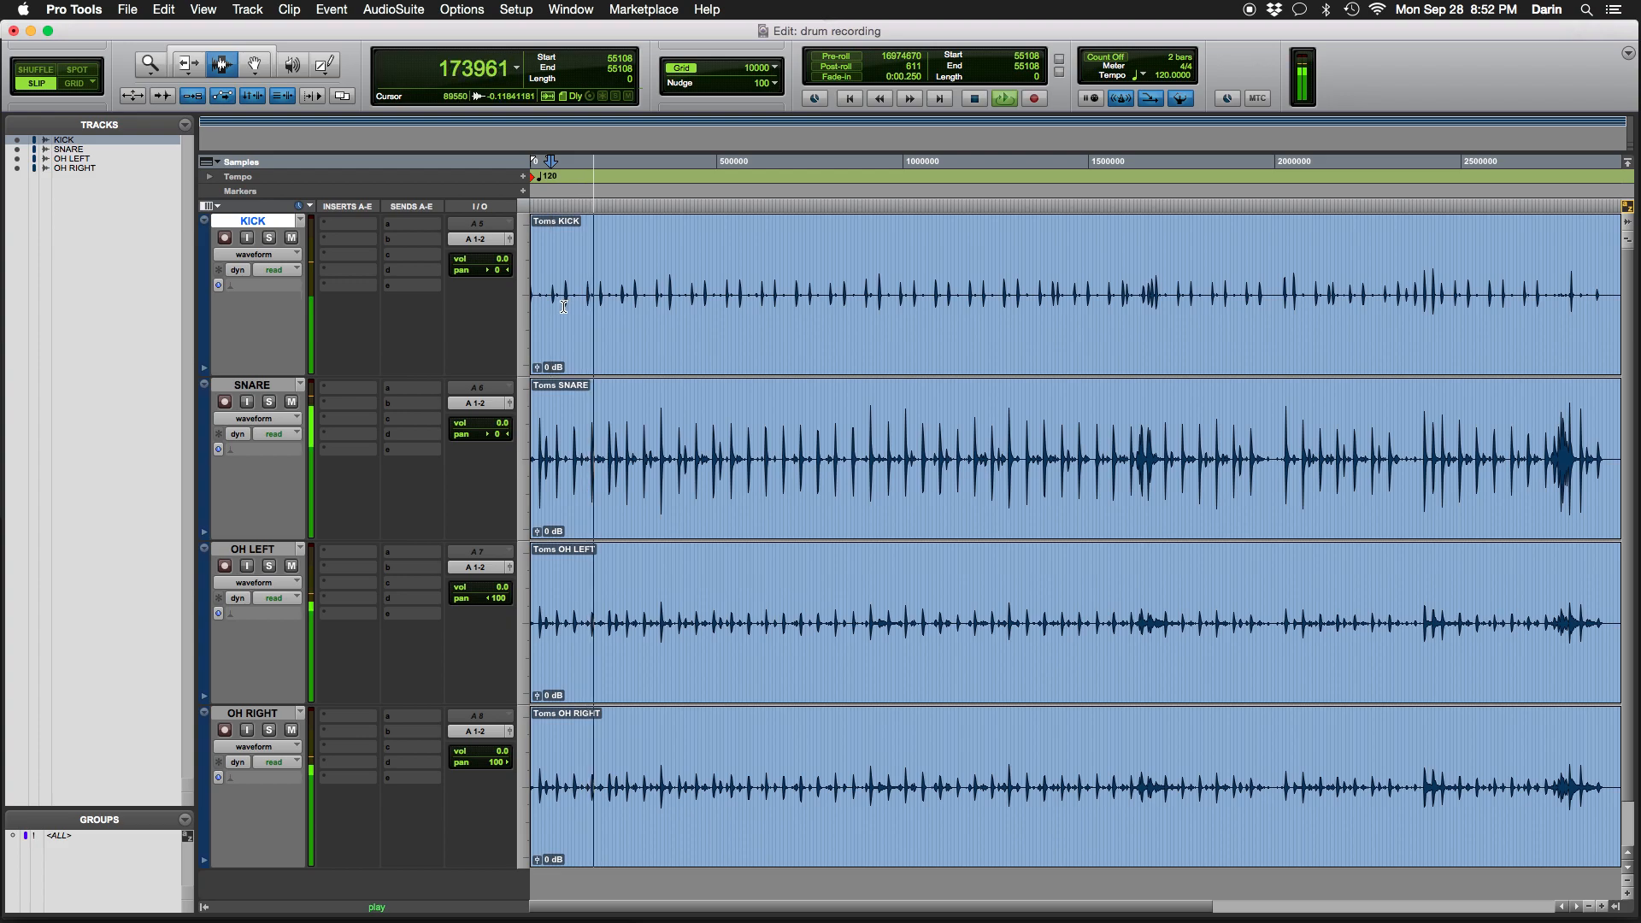
pyautogui.press('space')
pyautogui.click(563, 307)
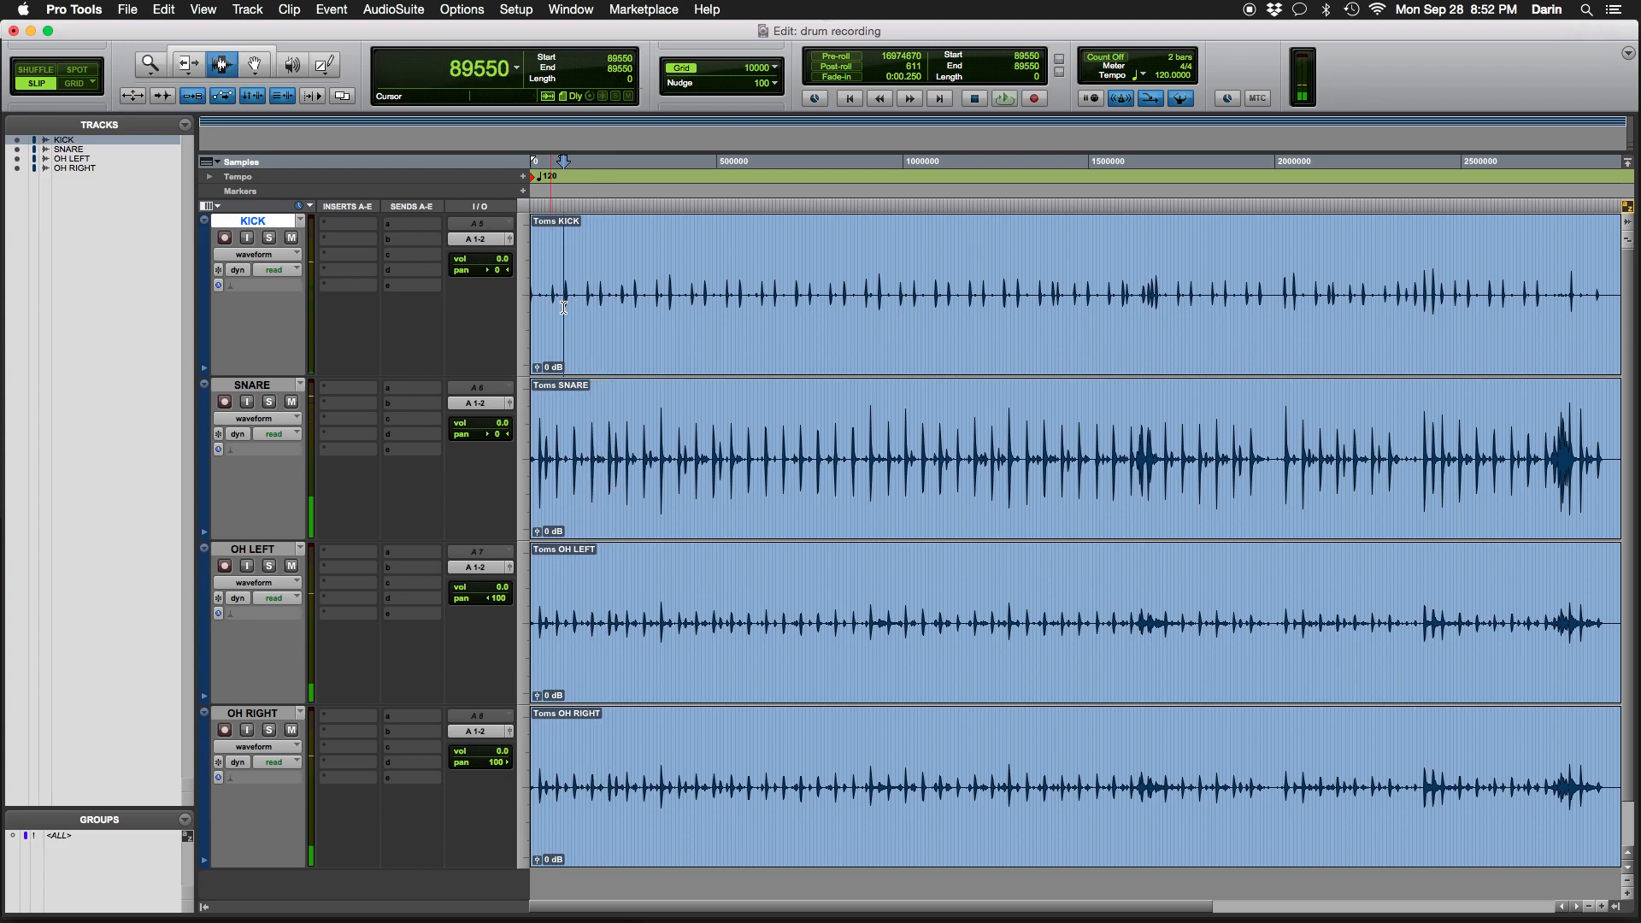
pyautogui.press('space')
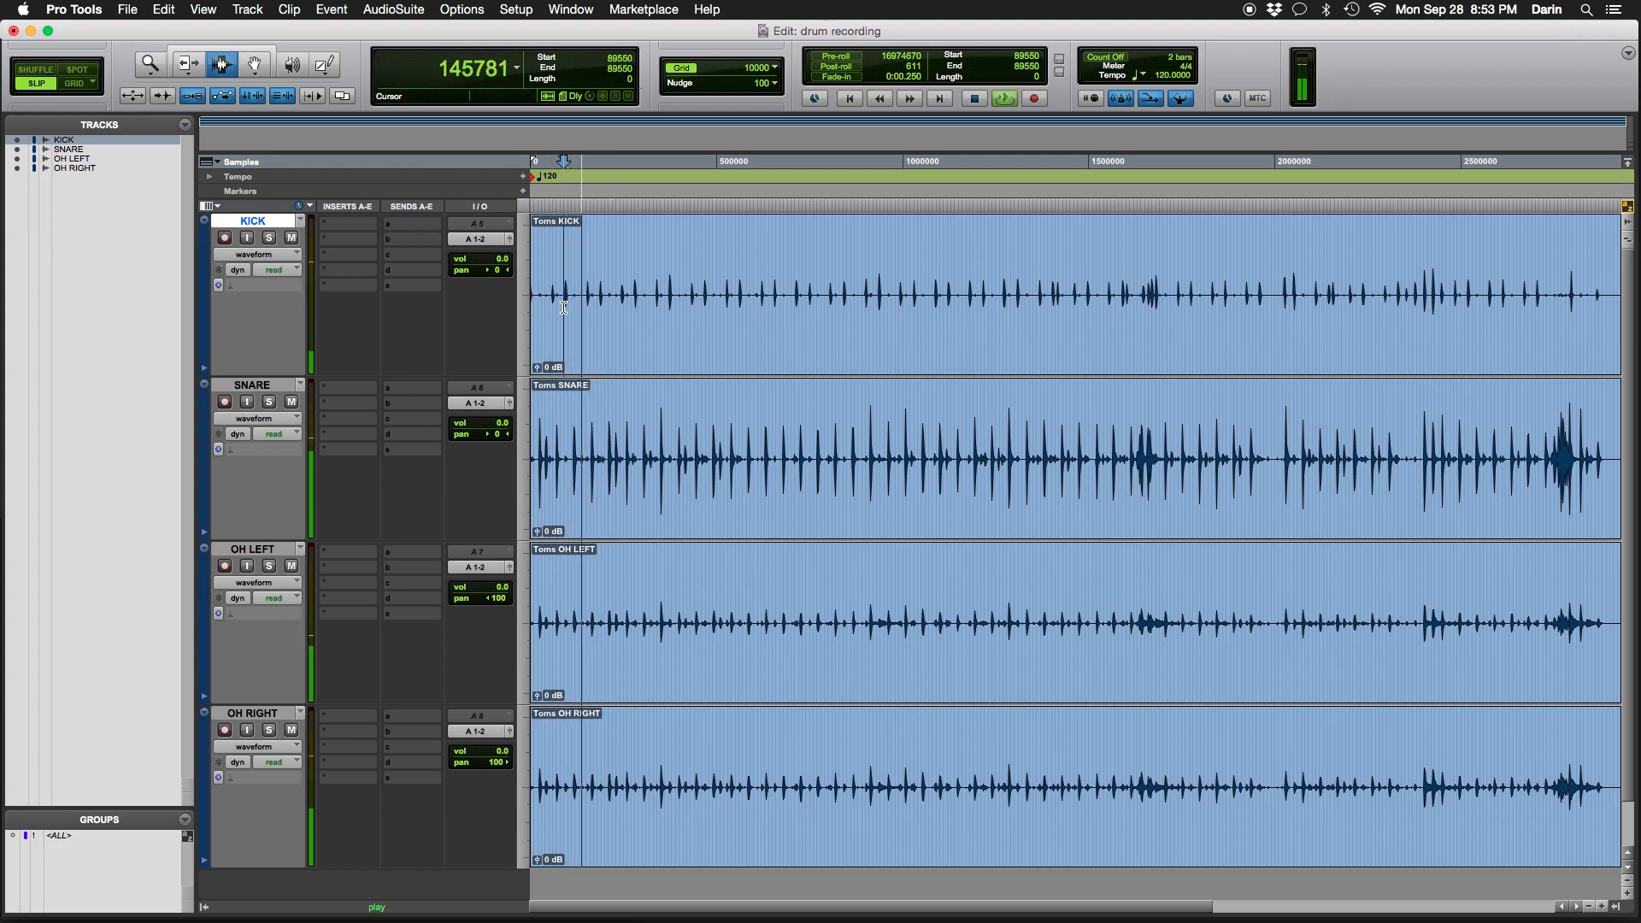
pyautogui.press('space')
# Place the edit cursor on the KICK track at sample 95631, just before the kick hit
pyautogui.press('t')
pyautogui.press('t')
pyautogui.press('t')
pyautogui.press('t')
pyautogui.press('t')
pyautogui.press('t')
pyautogui.press('t')
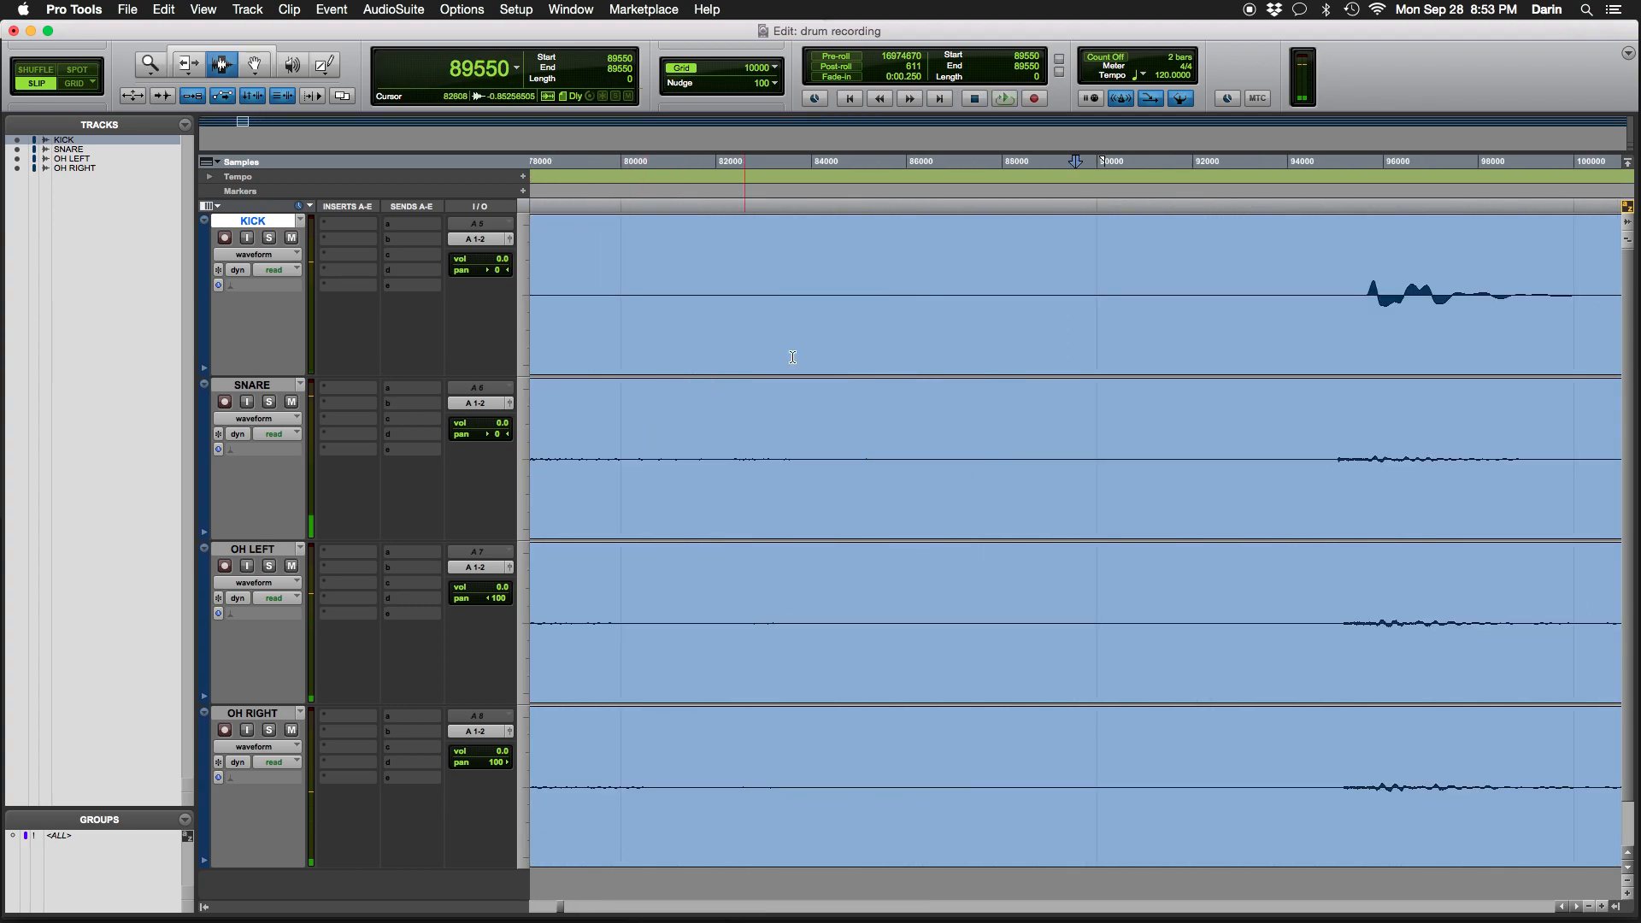
pyautogui.click(1365, 310)
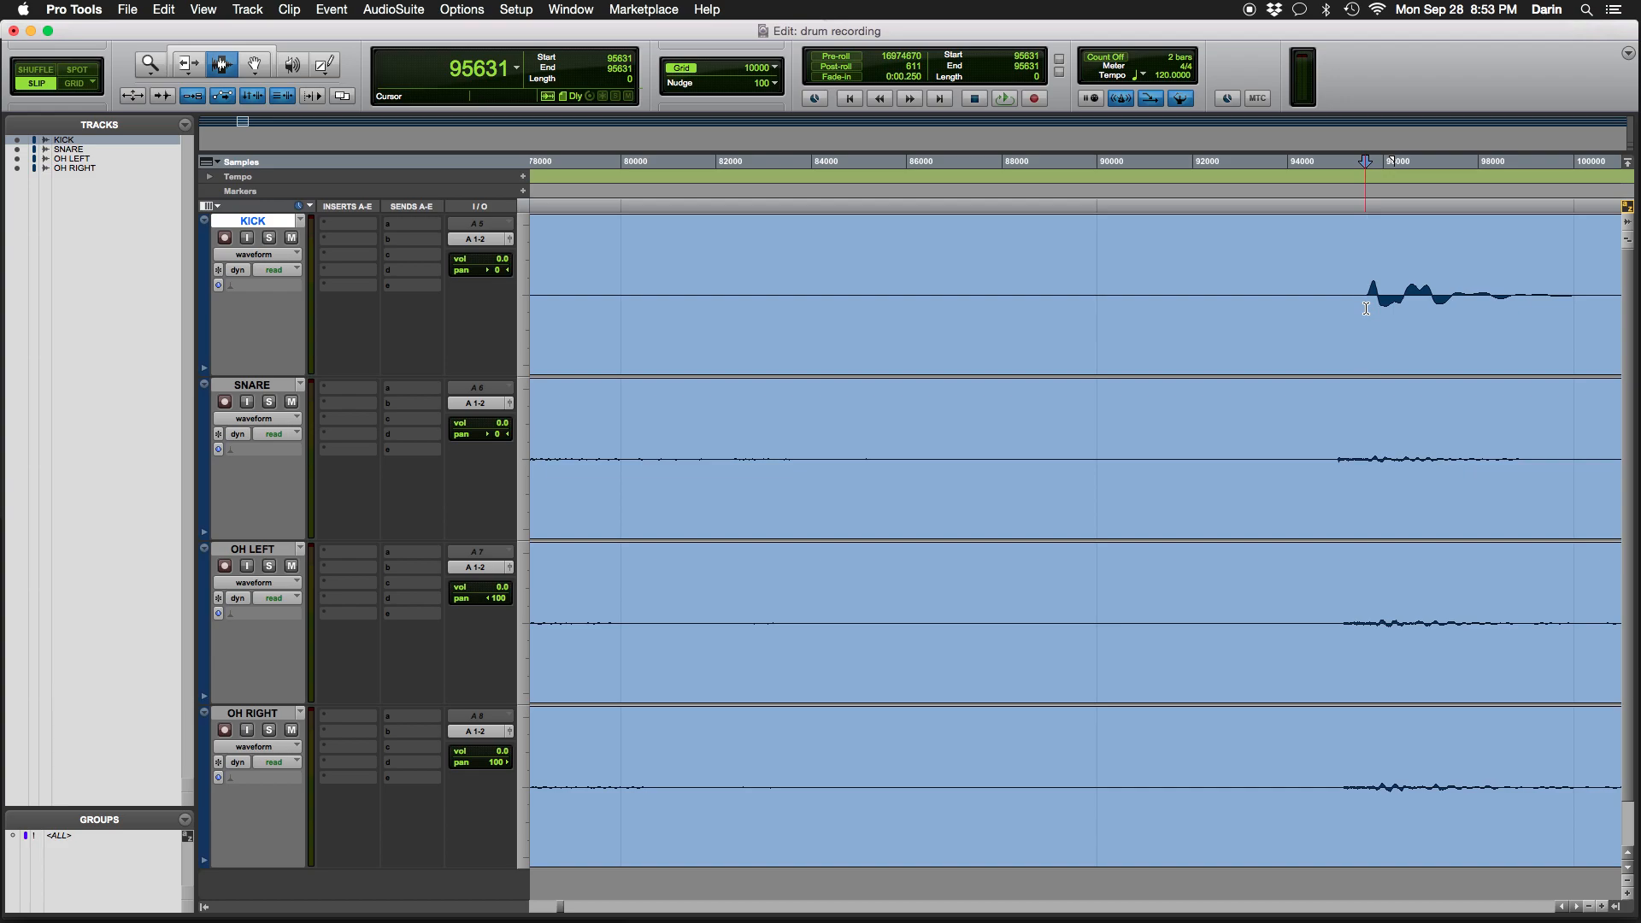
pyautogui.press('super+e')
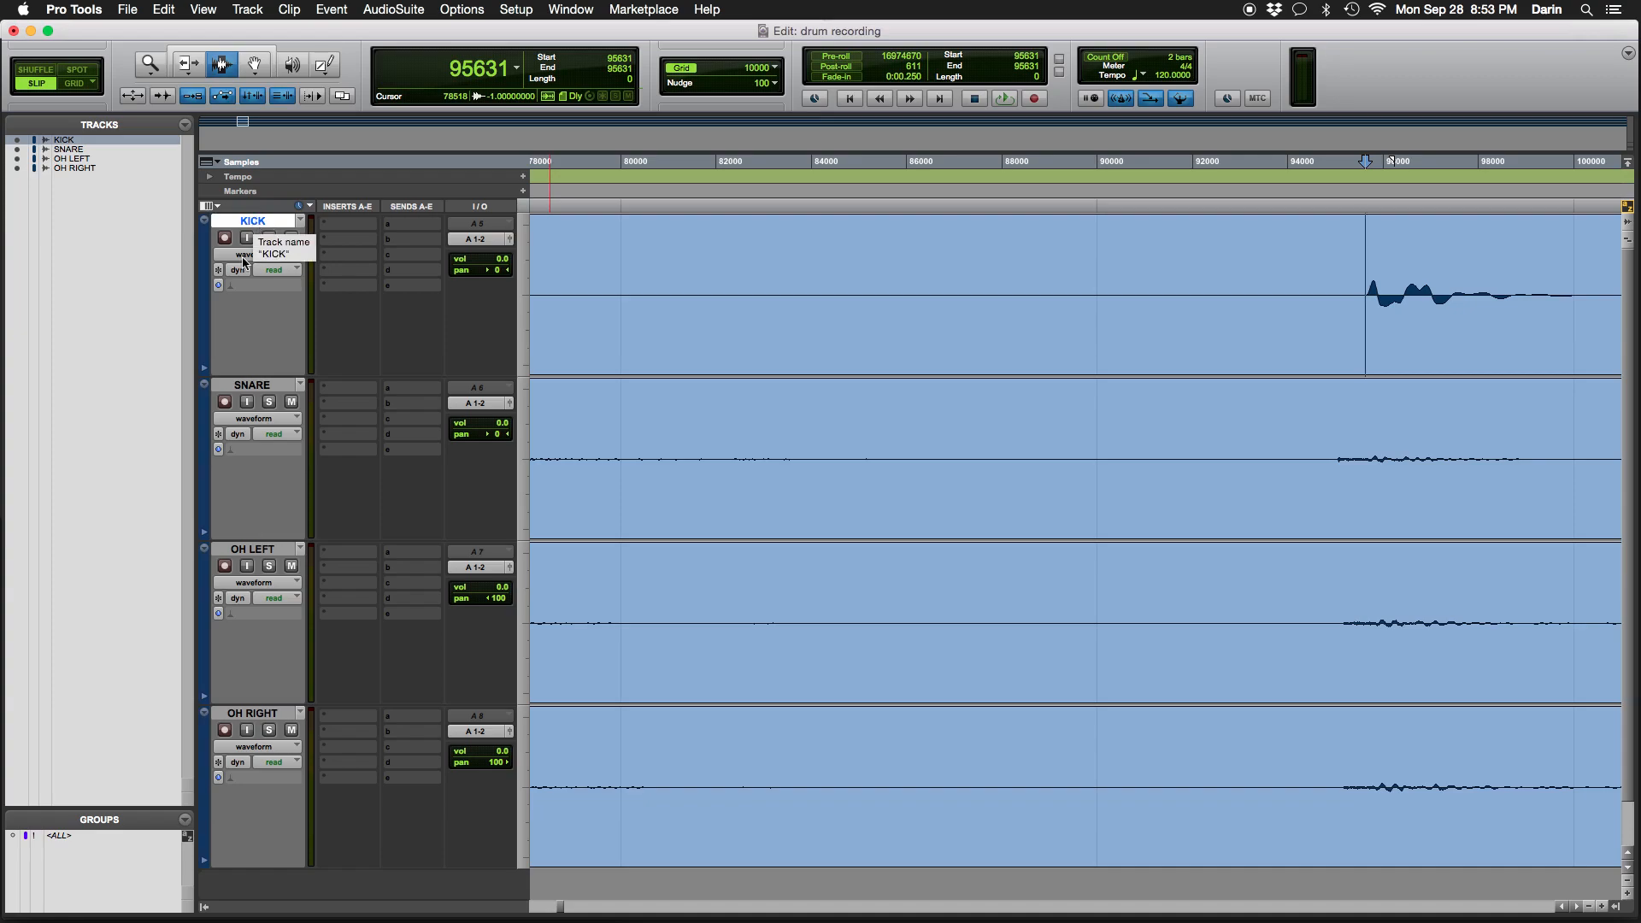
# Group the KICK, SNARE, OH LEFT and OH RIGHT tracks as a Mix/Edit group named DRUMS, and toggle the group off and on again
pyautogui.keyDown('shift'); pyautogui.click(253, 714); pyautogui.keyUp('shift')
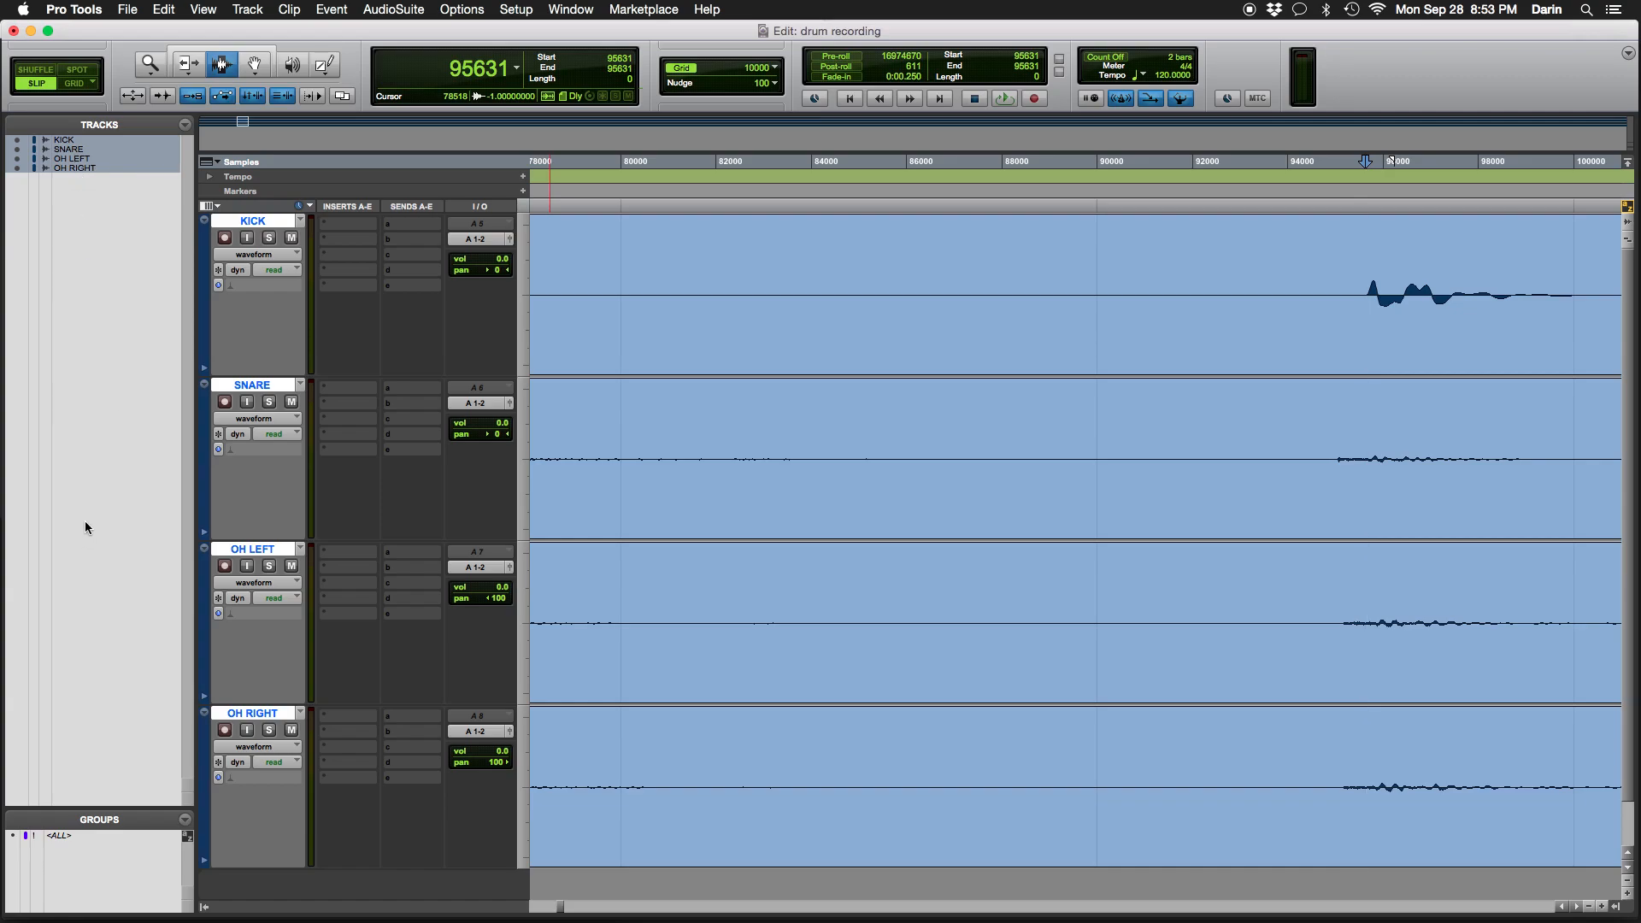
pyautogui.press('super+g')
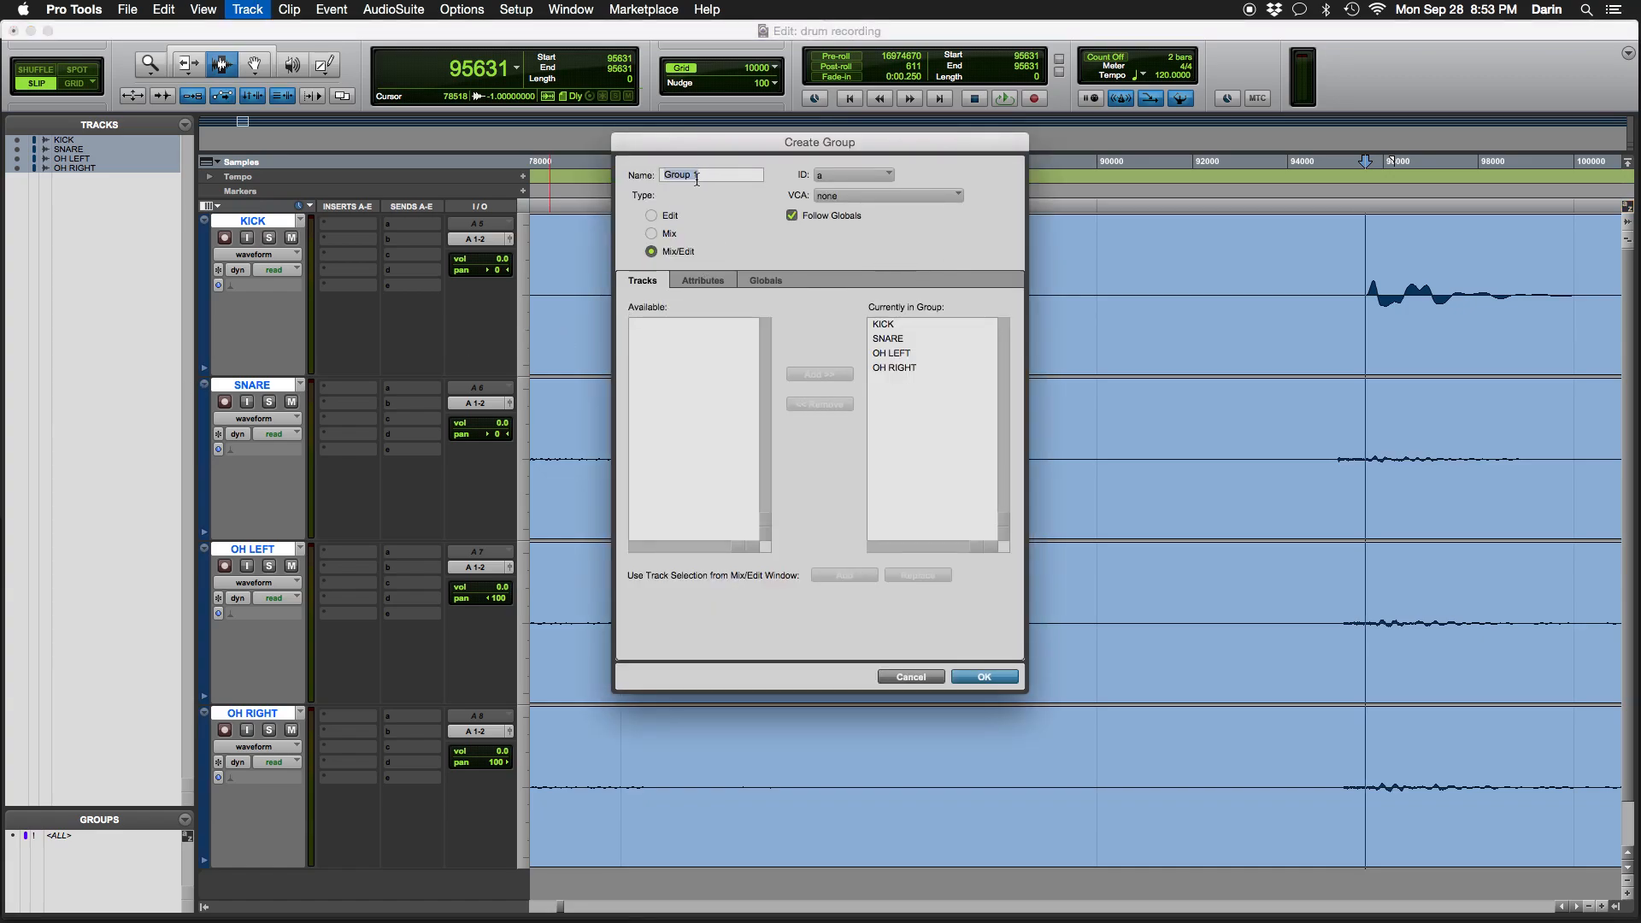
pyautogui.write('DRUMS')
pyautogui.click(984, 677)
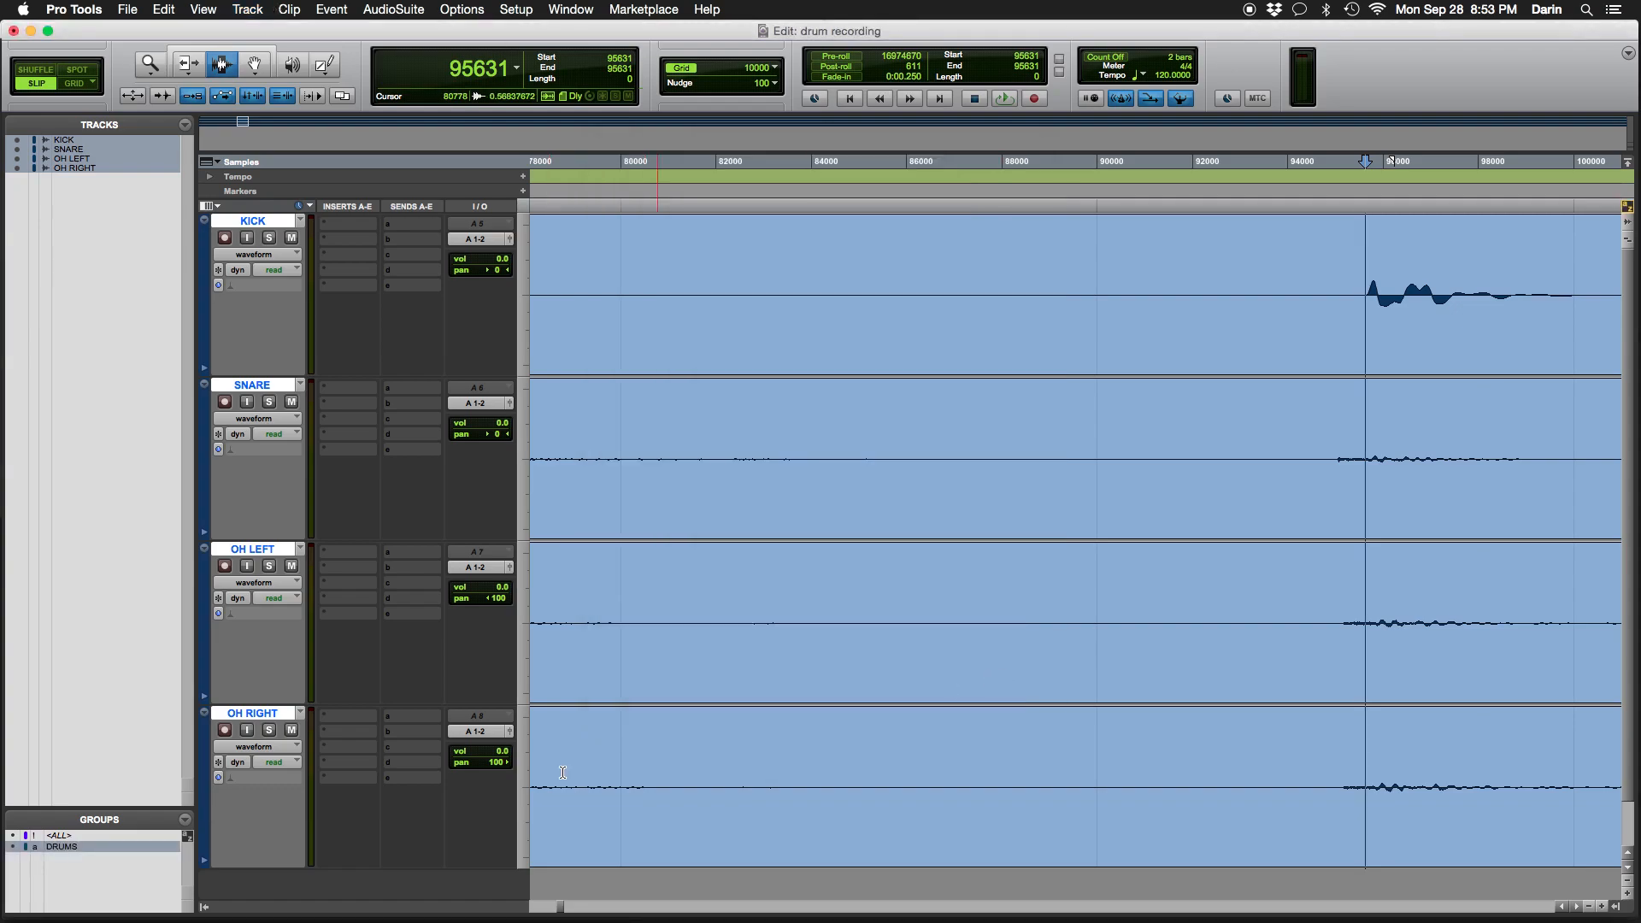
pyautogui.click(64, 848)
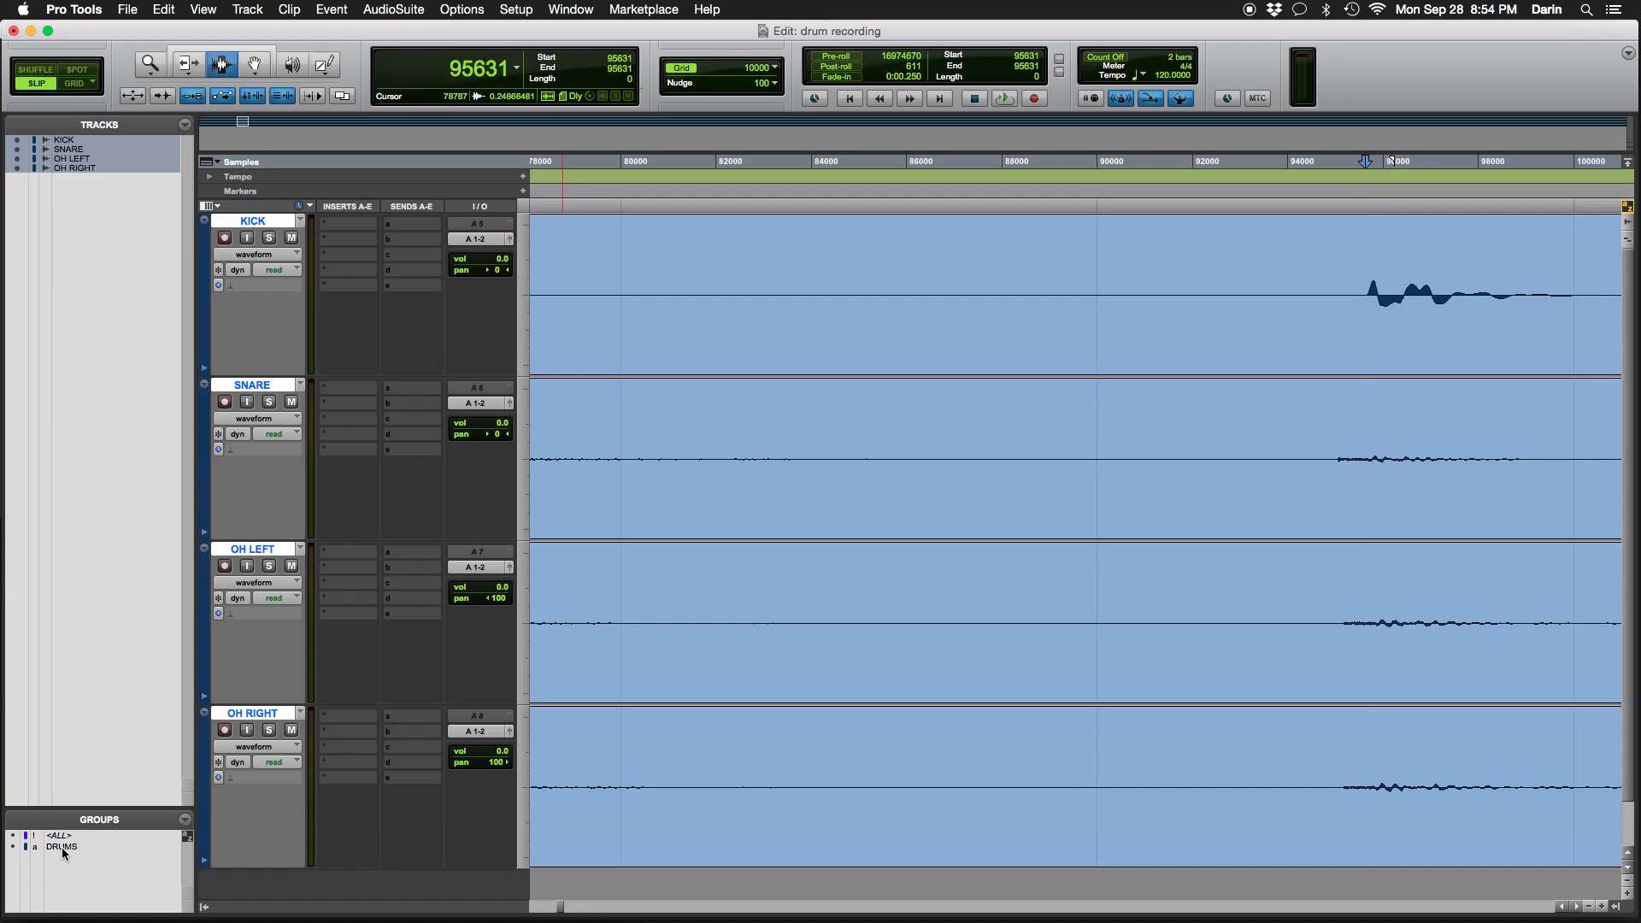
pyautogui.click(62, 849)
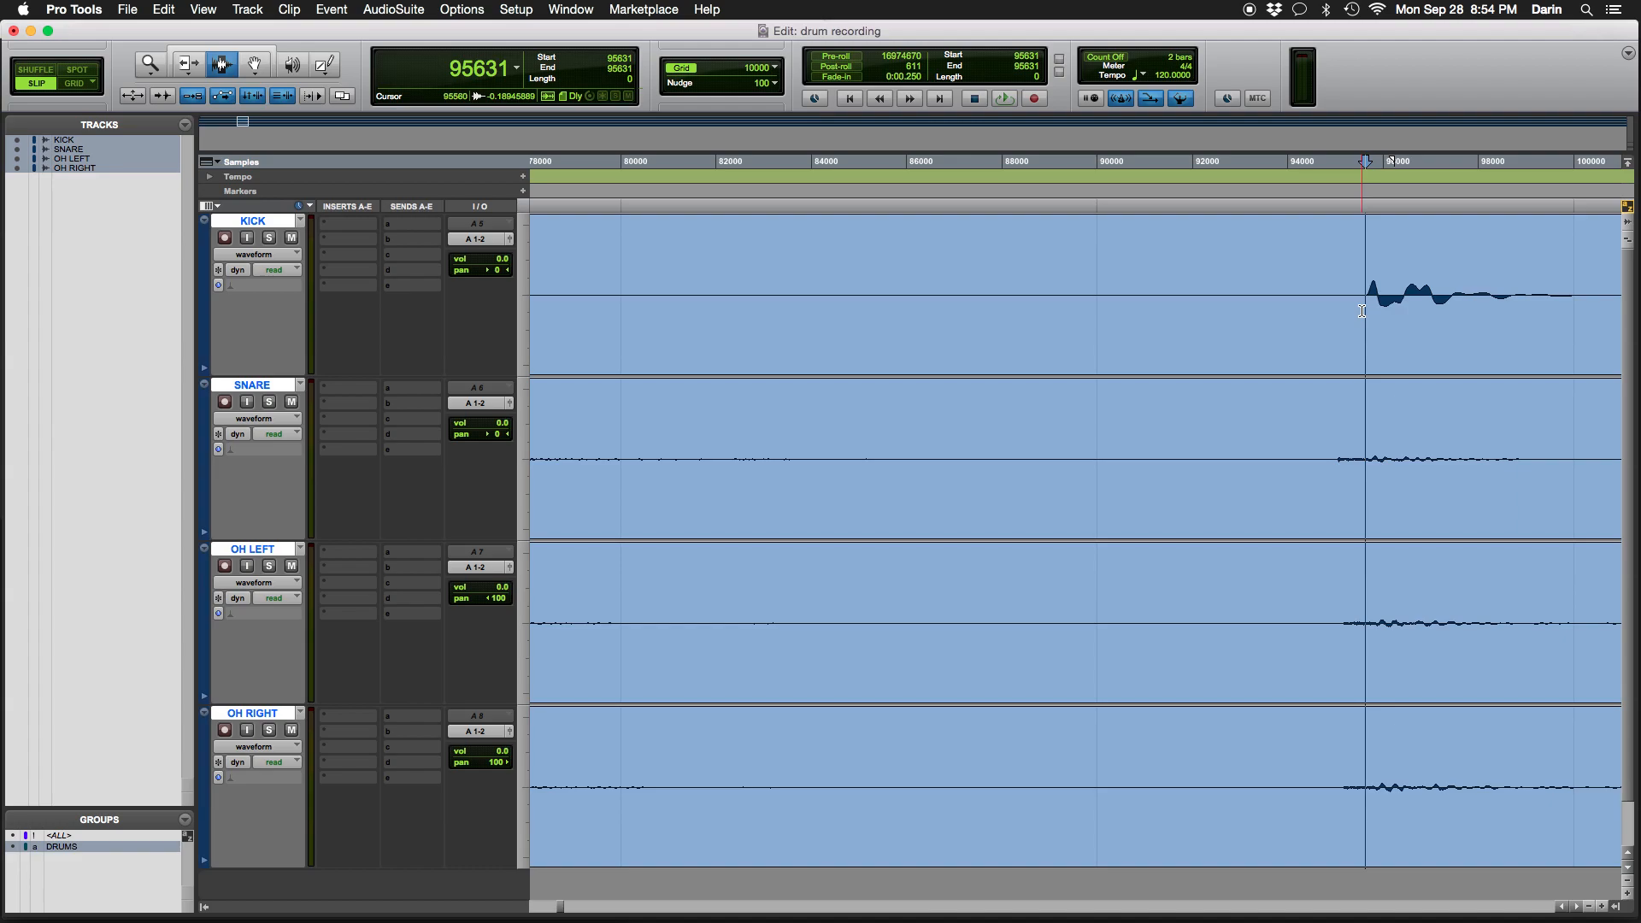
# Separate the clips on all four grouped drum tracks at sample 95631
pyautogui.press('super+e')
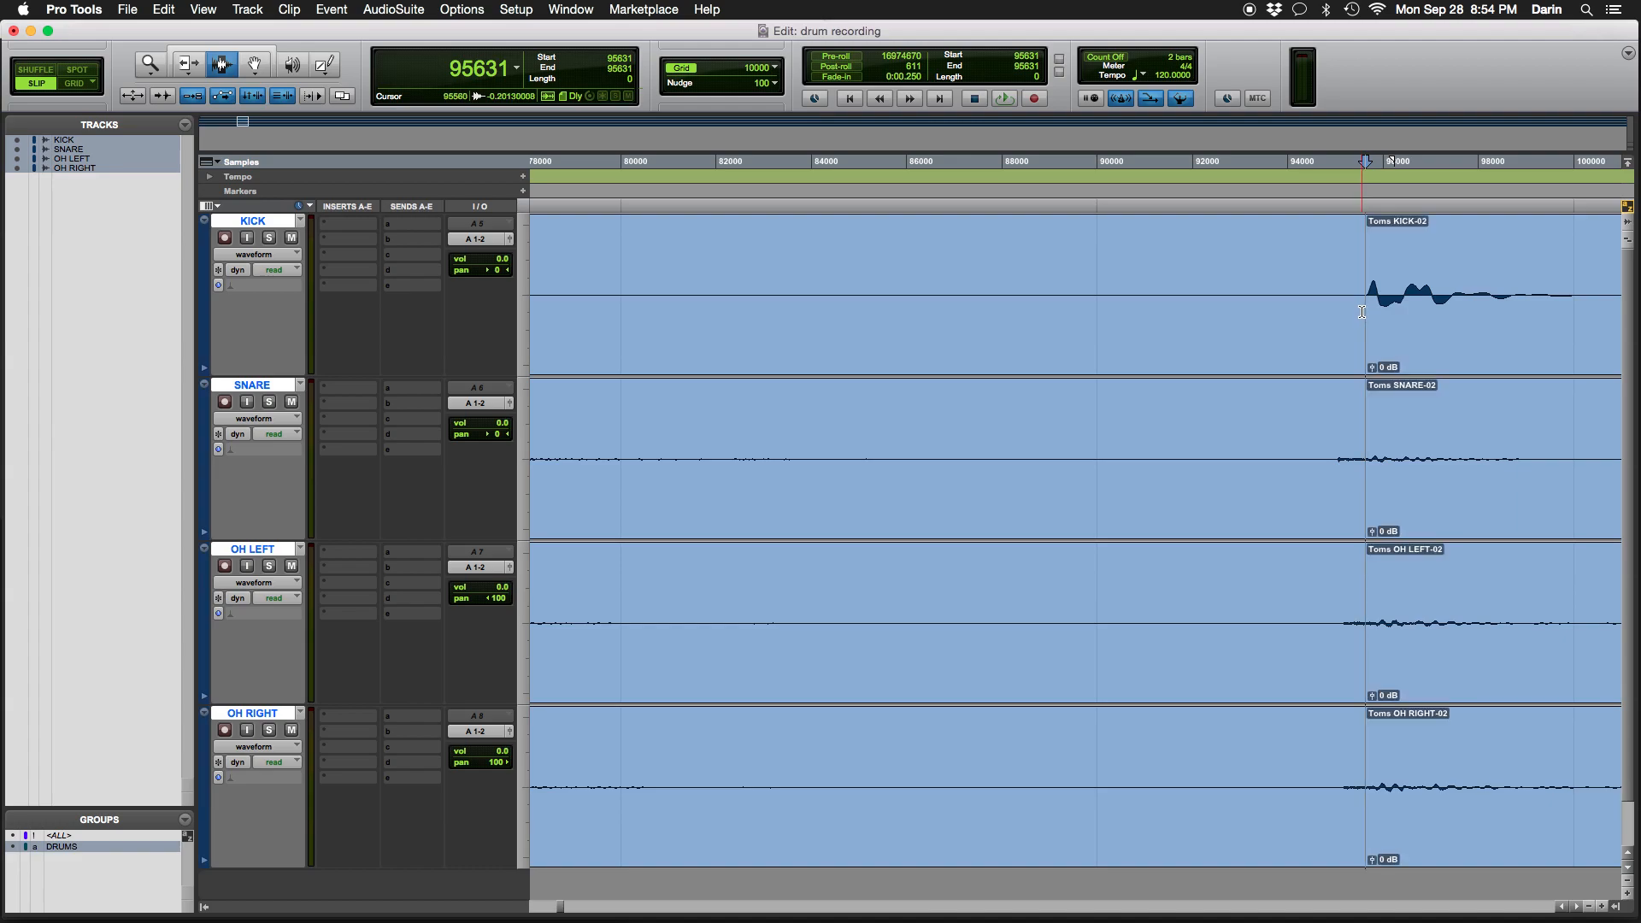
pyautogui.press('super+bracketleft')
pyautogui.press('super+bracketleft')
pyautogui.press('super+bracketleft')
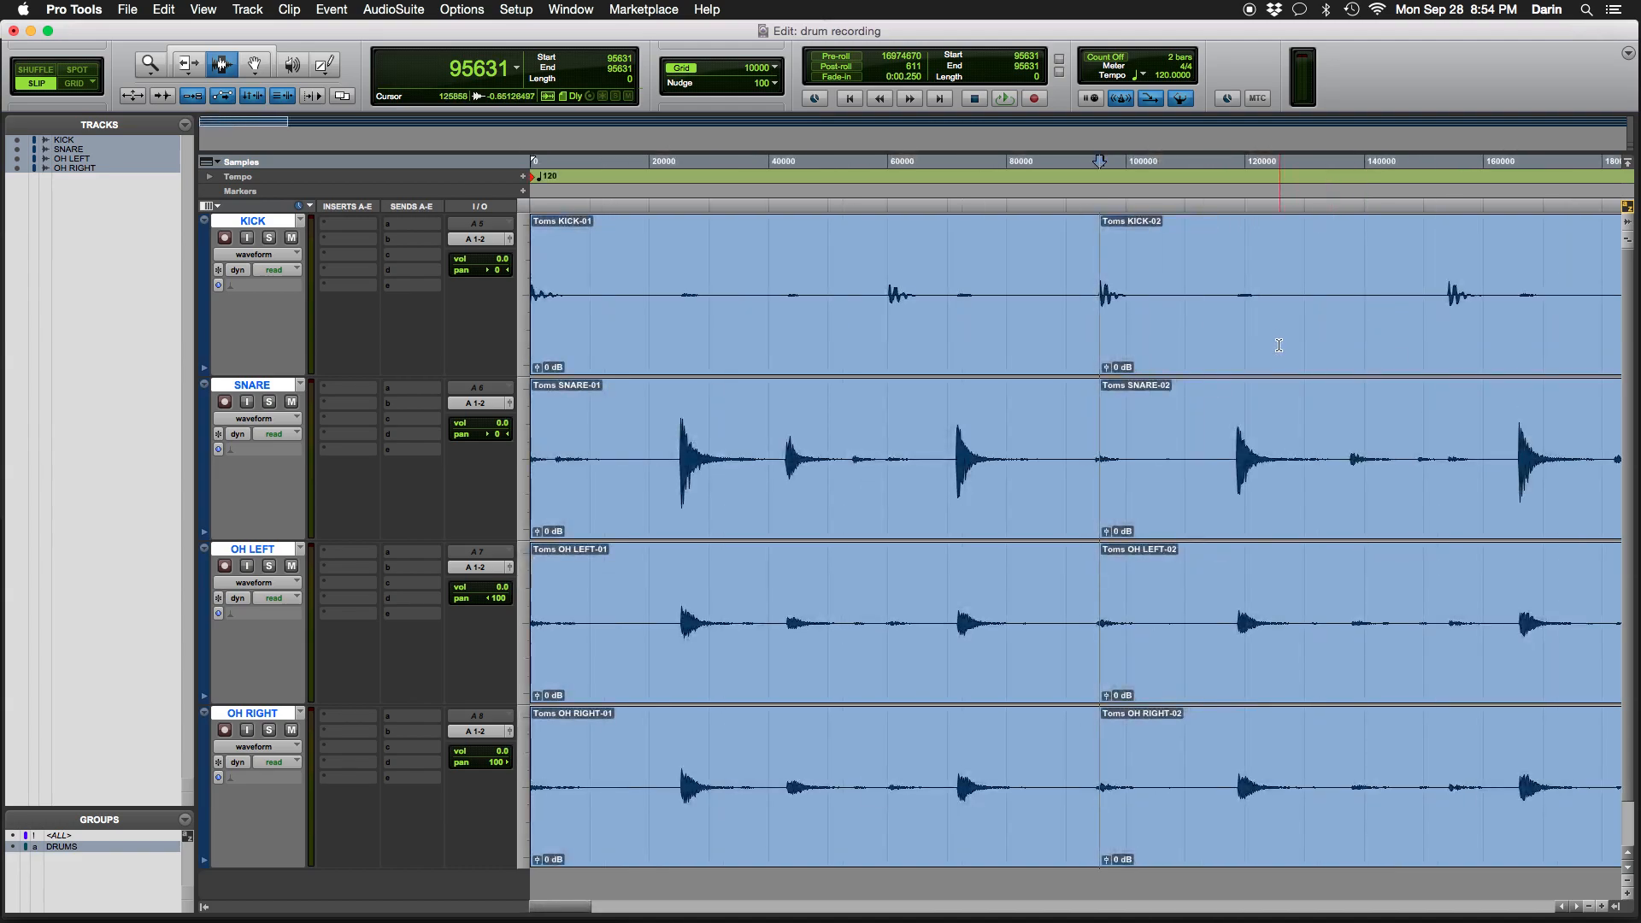
pyautogui.press('super+bracketleft')
# Play the drums from the cut at sample 95631 to find the next section start, and place the cursor at sample 279558
pyautogui.press('space')
pyautogui.press('super+bracketleft')
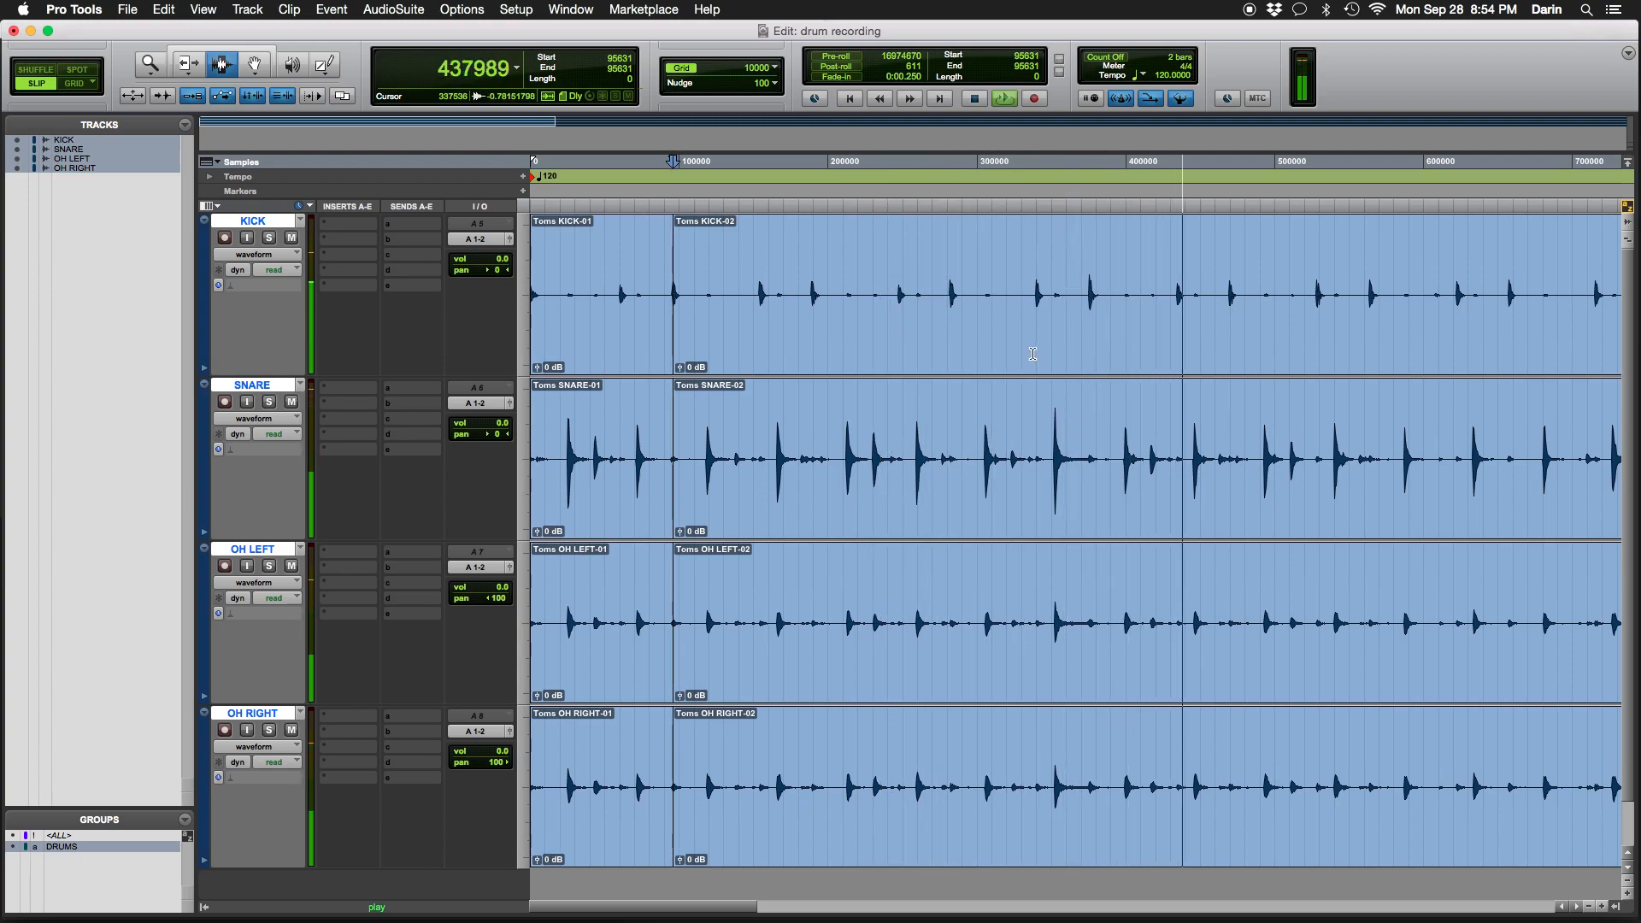
pyautogui.press('space')
pyautogui.press('space')
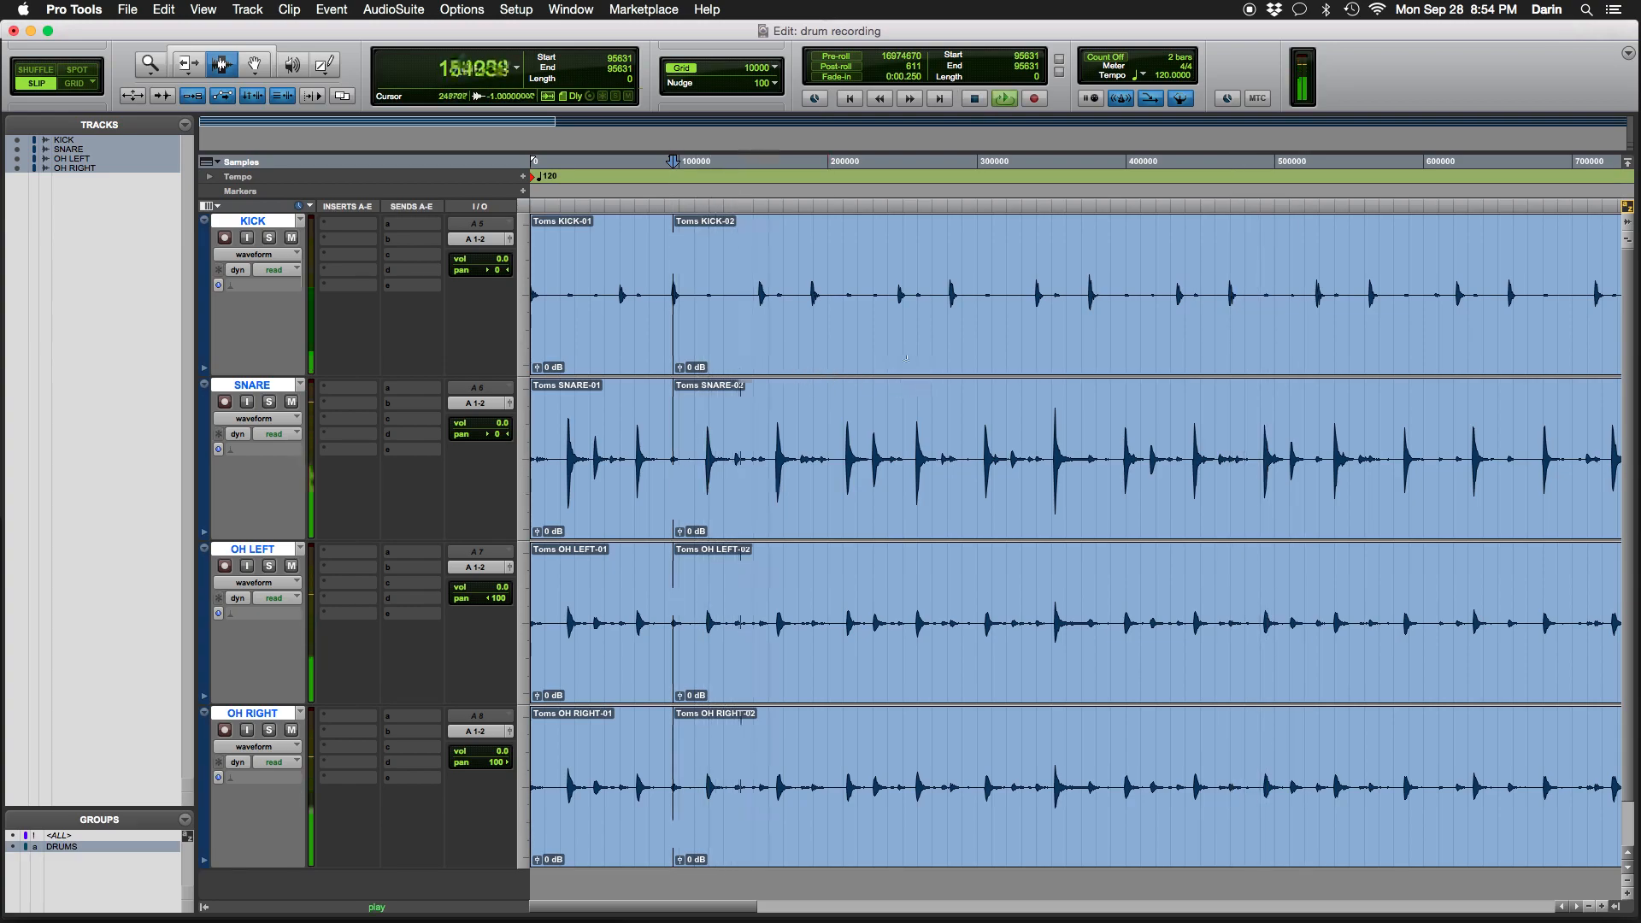
pyautogui.click(946, 312)
pyautogui.press('space')
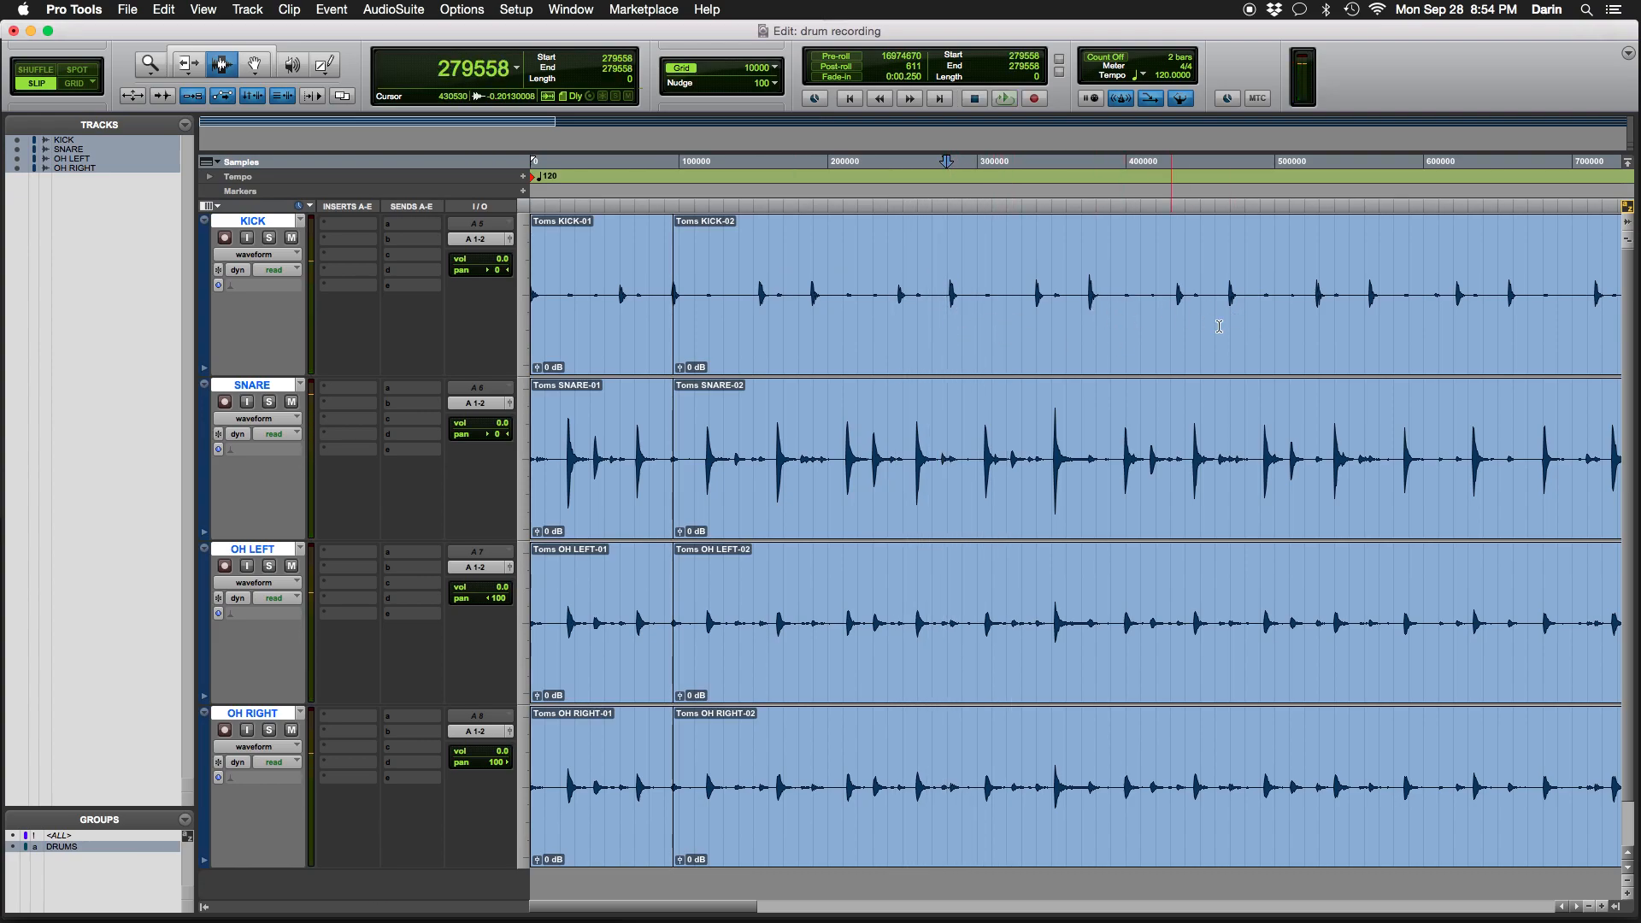
# Separate the grouped drum clips at sample 282141, just before the kick hit
pyautogui.press('super+bracketright')
pyautogui.press('super+bracketright')
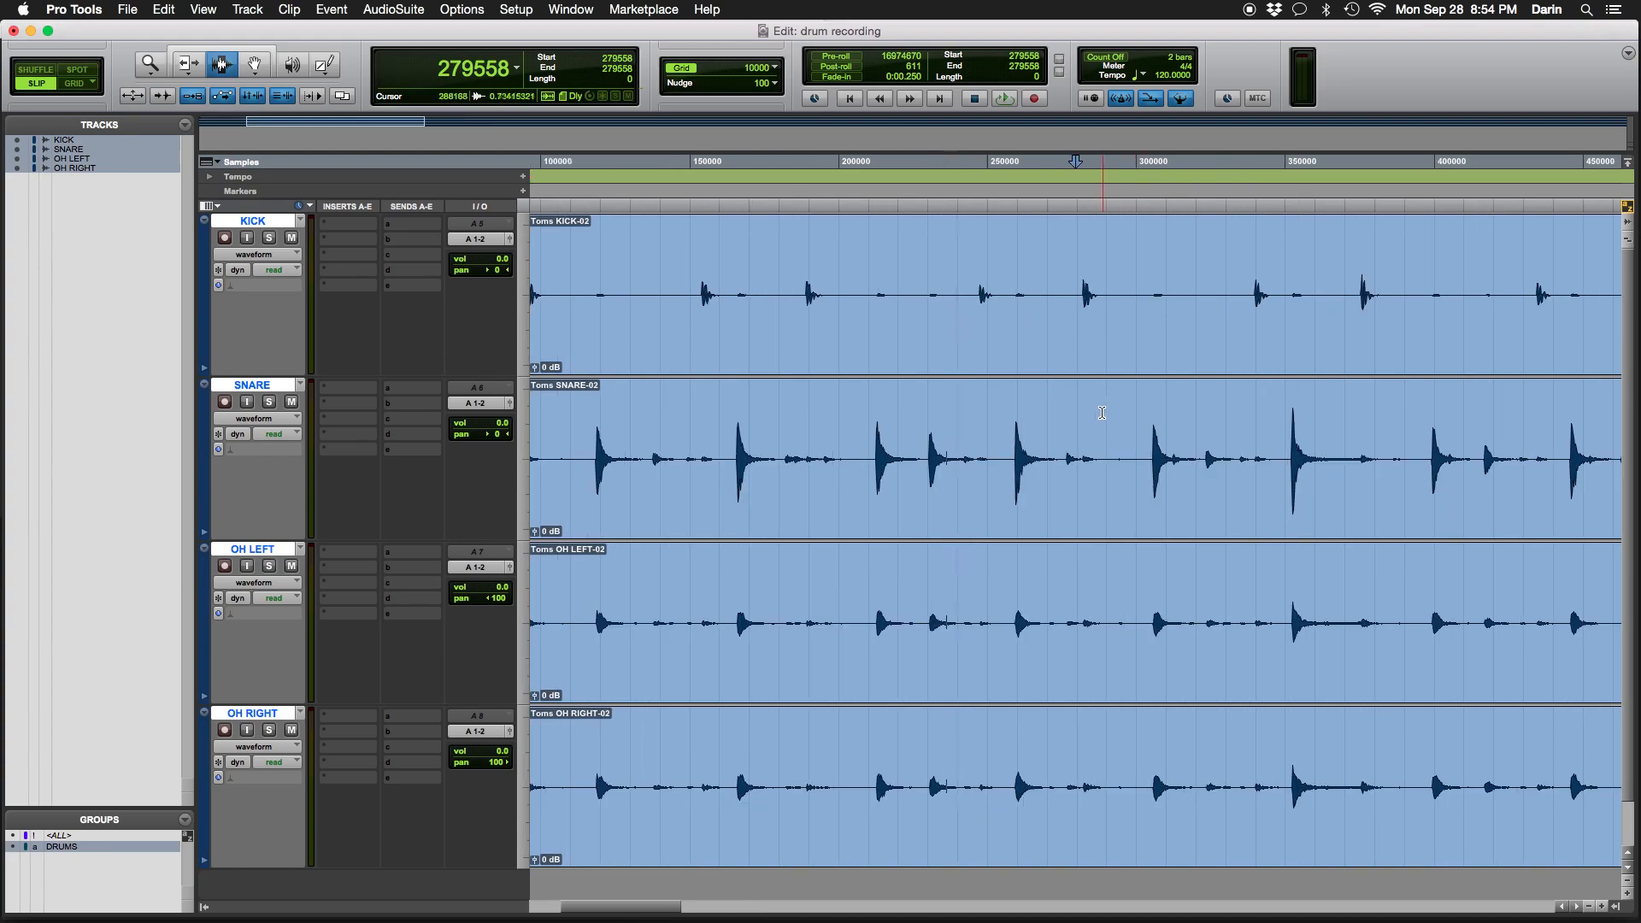
pyautogui.press('super+bracketright')
pyautogui.click(1103, 321)
pyautogui.press('super+bracketright')
pyautogui.press('super+bracketright')
pyautogui.click(1087, 324)
pyautogui.click(1090, 323)
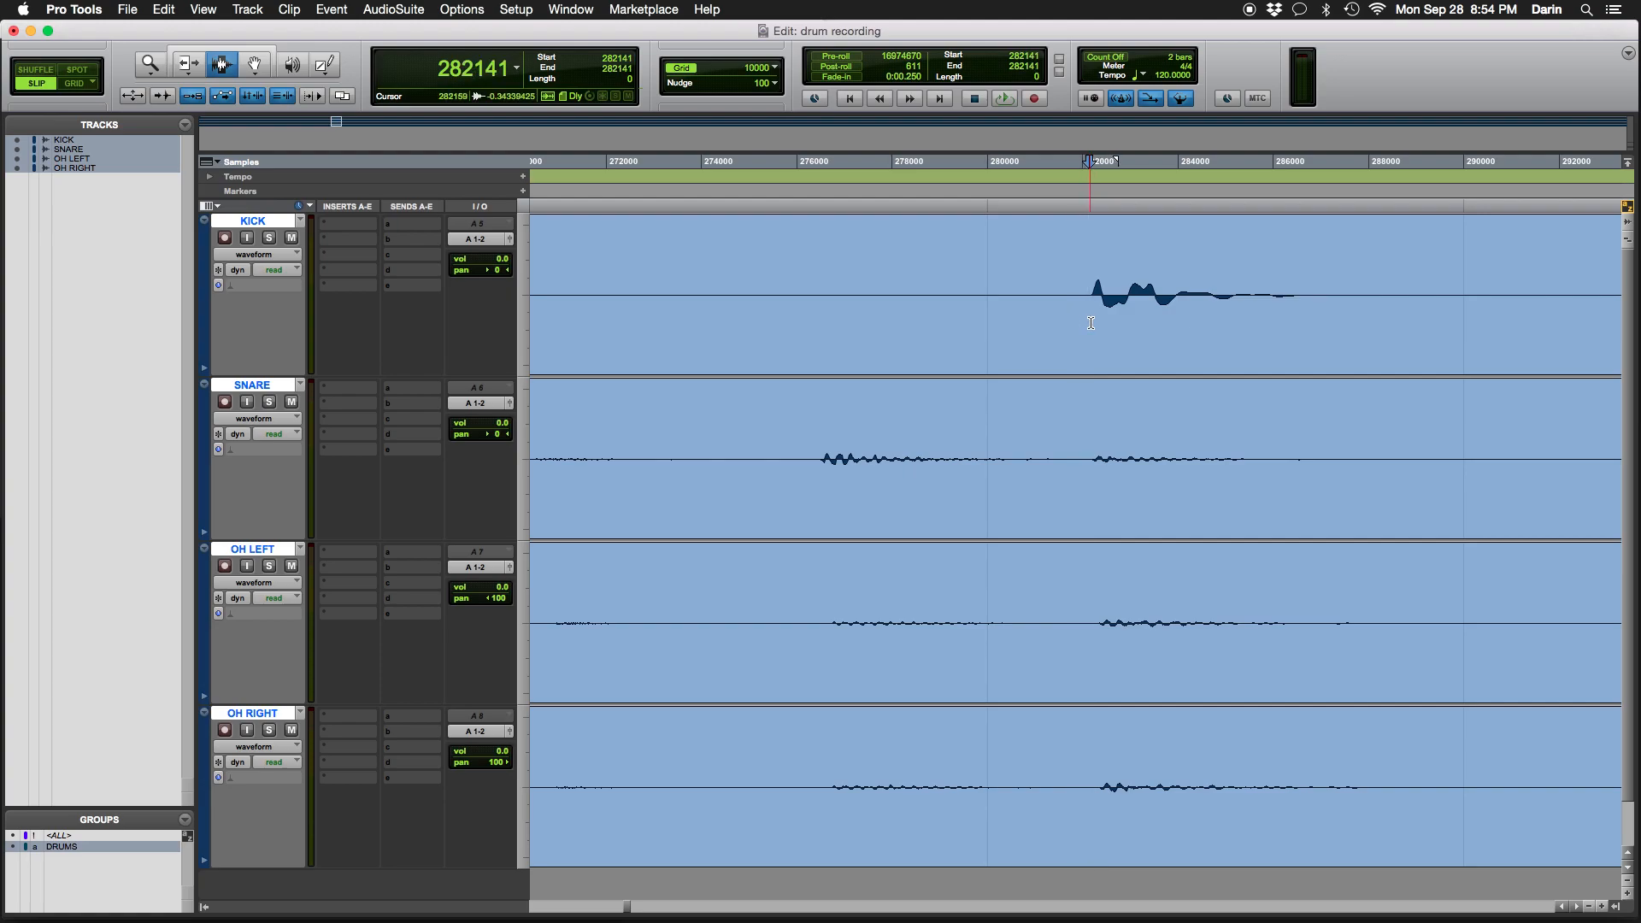
pyautogui.press('super+e')
pyautogui.press('super+bracketleft')
pyautogui.press('super+bracketleft')
pyautogui.press('super+bracketleft')
pyautogui.press('super+bracketleft')
pyautogui.press('super+bracketleft')
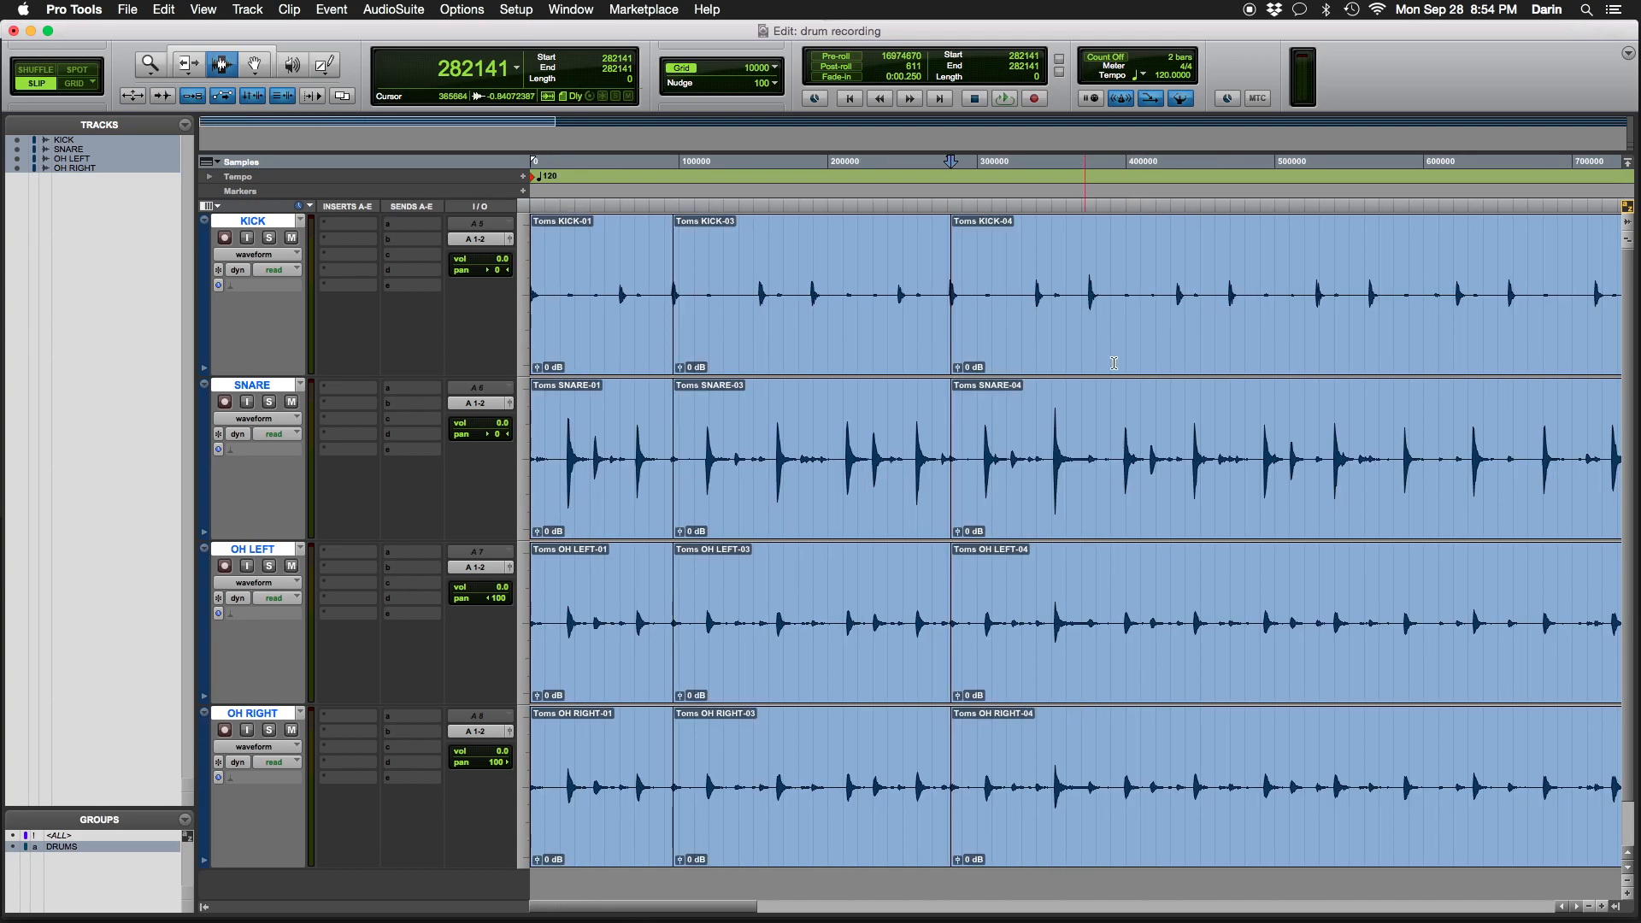
# Play the drums from samples 282141, 279558 and 373700 to find the next kick to cut at
pyautogui.press('space')
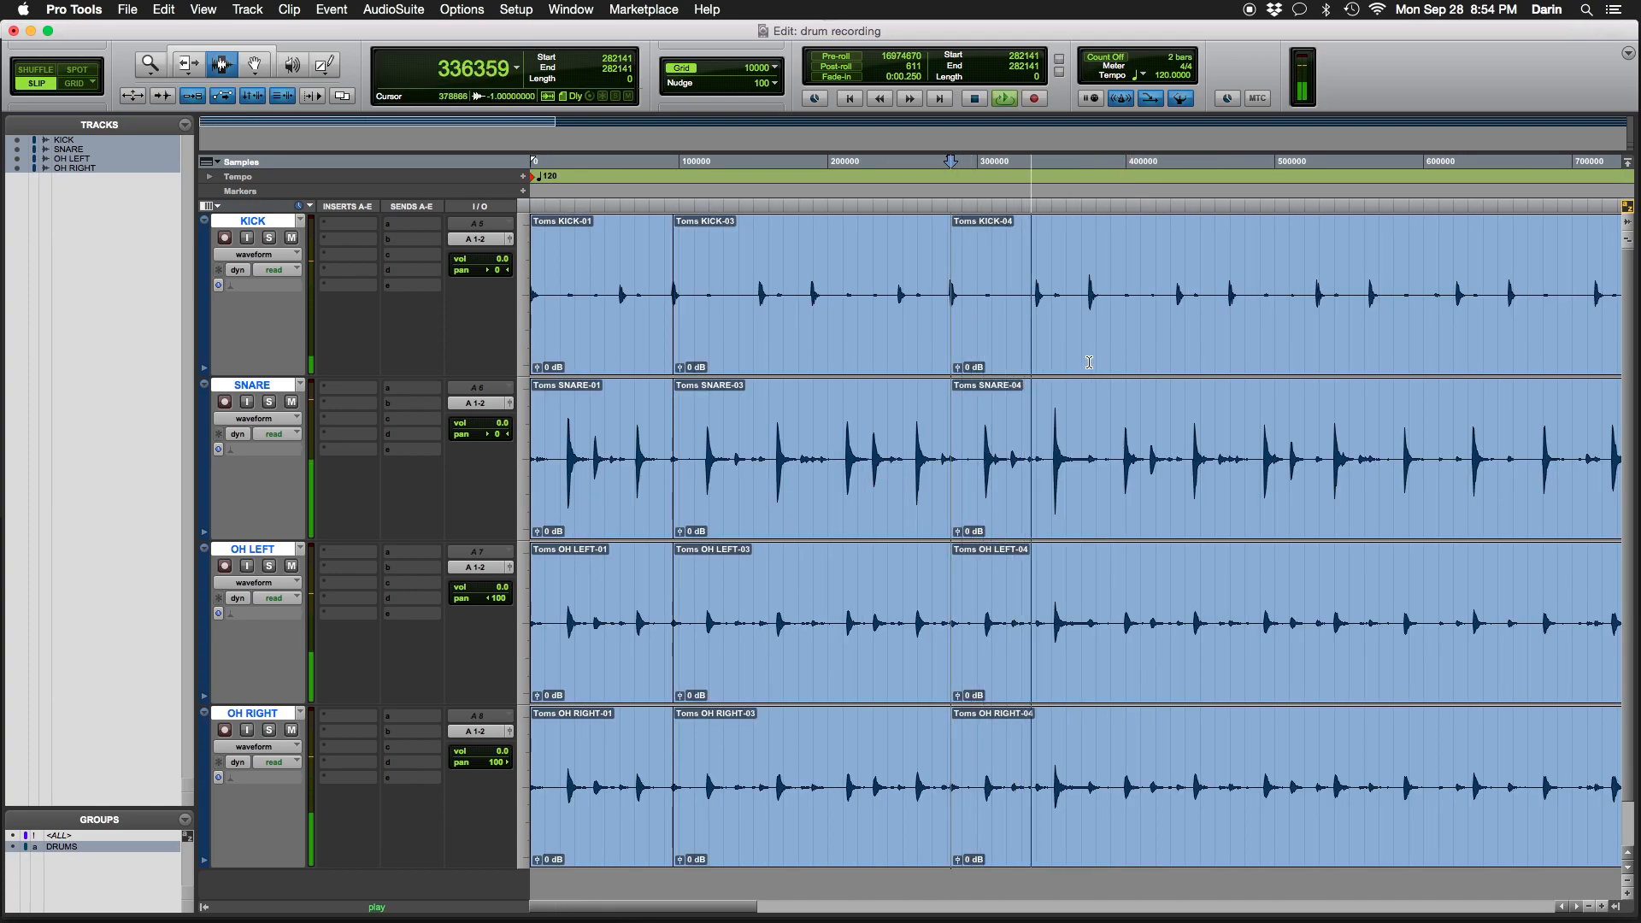
pyautogui.click(1173, 323)
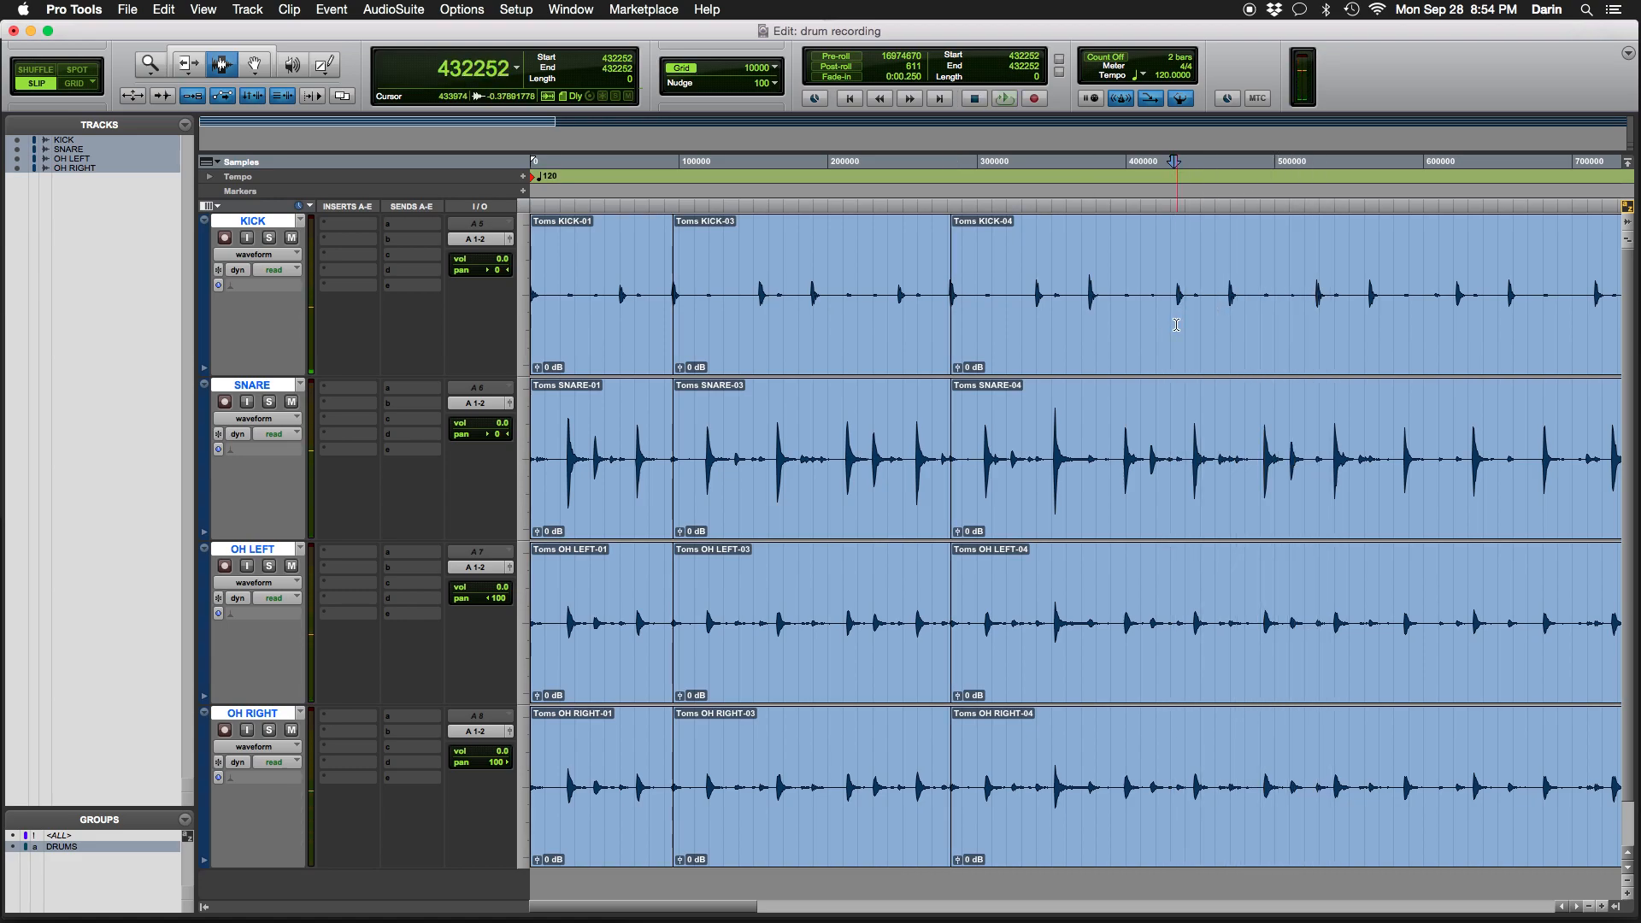
pyautogui.press('space')
pyautogui.press('space')
pyautogui.click(947, 337)
pyautogui.press('space')
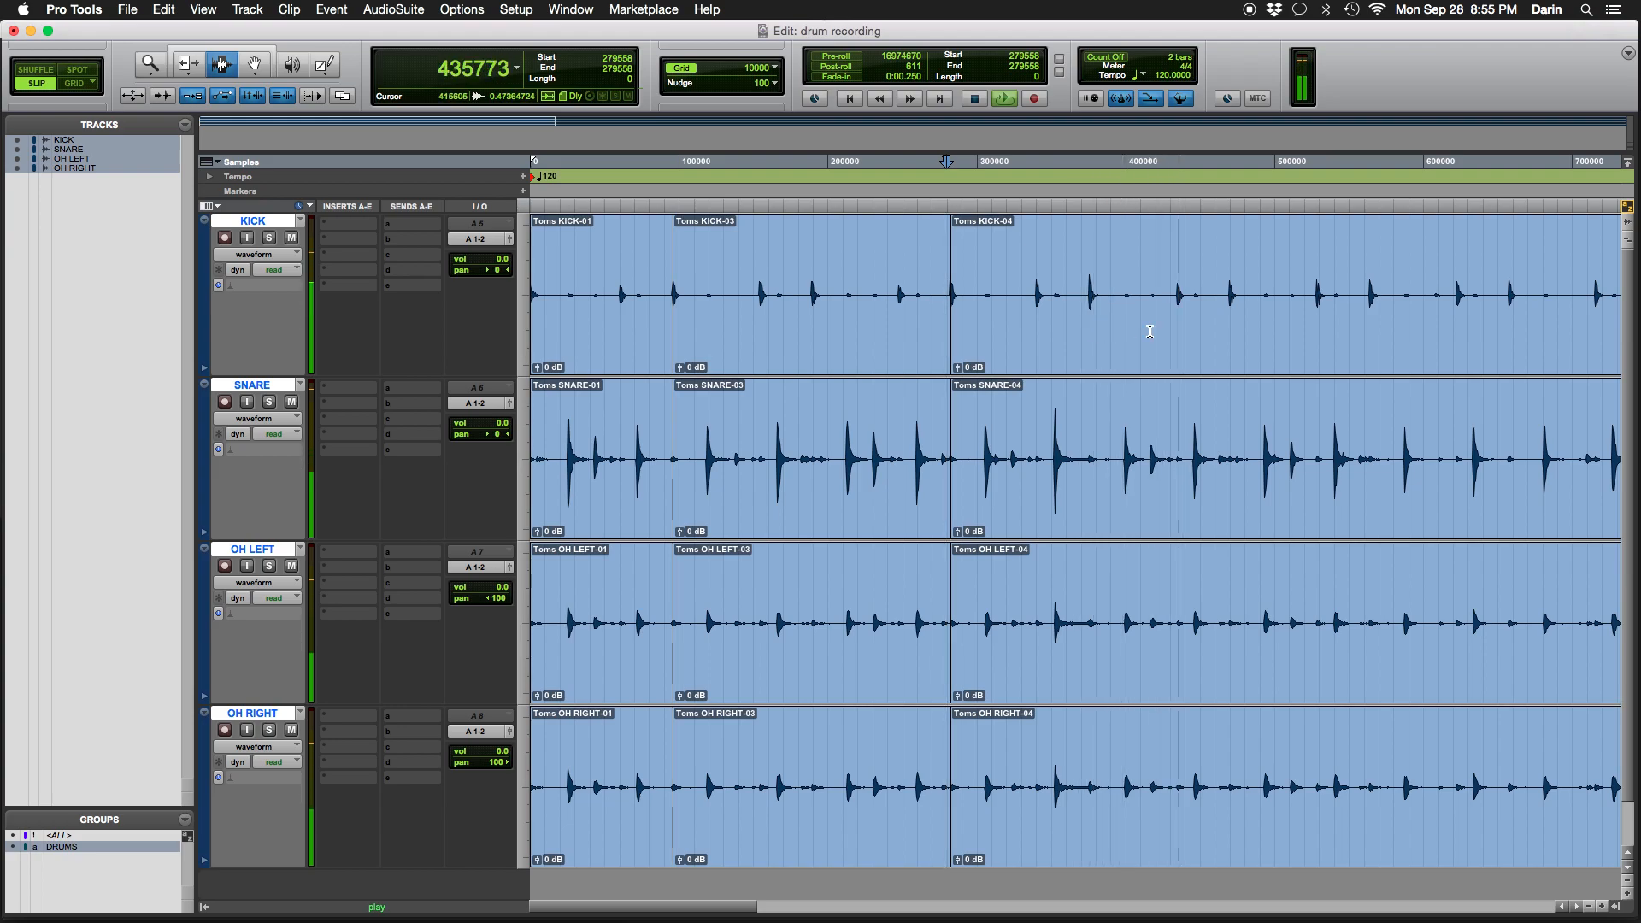
pyautogui.press('space')
pyautogui.click(1228, 309)
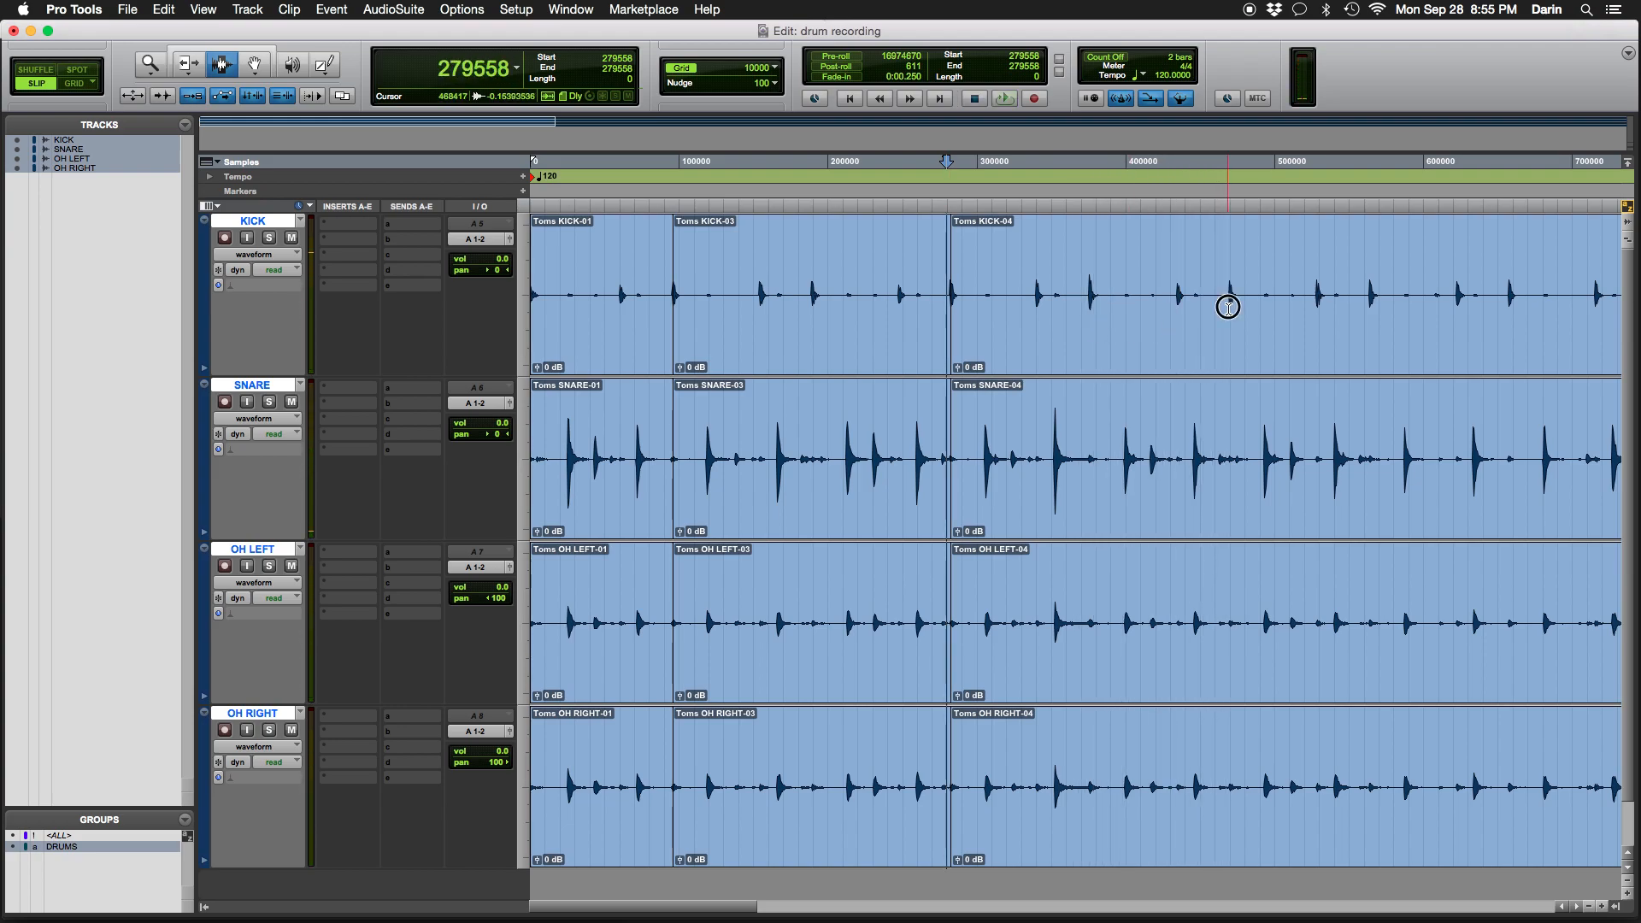
pyautogui.click(1086, 316)
pyautogui.press('space')
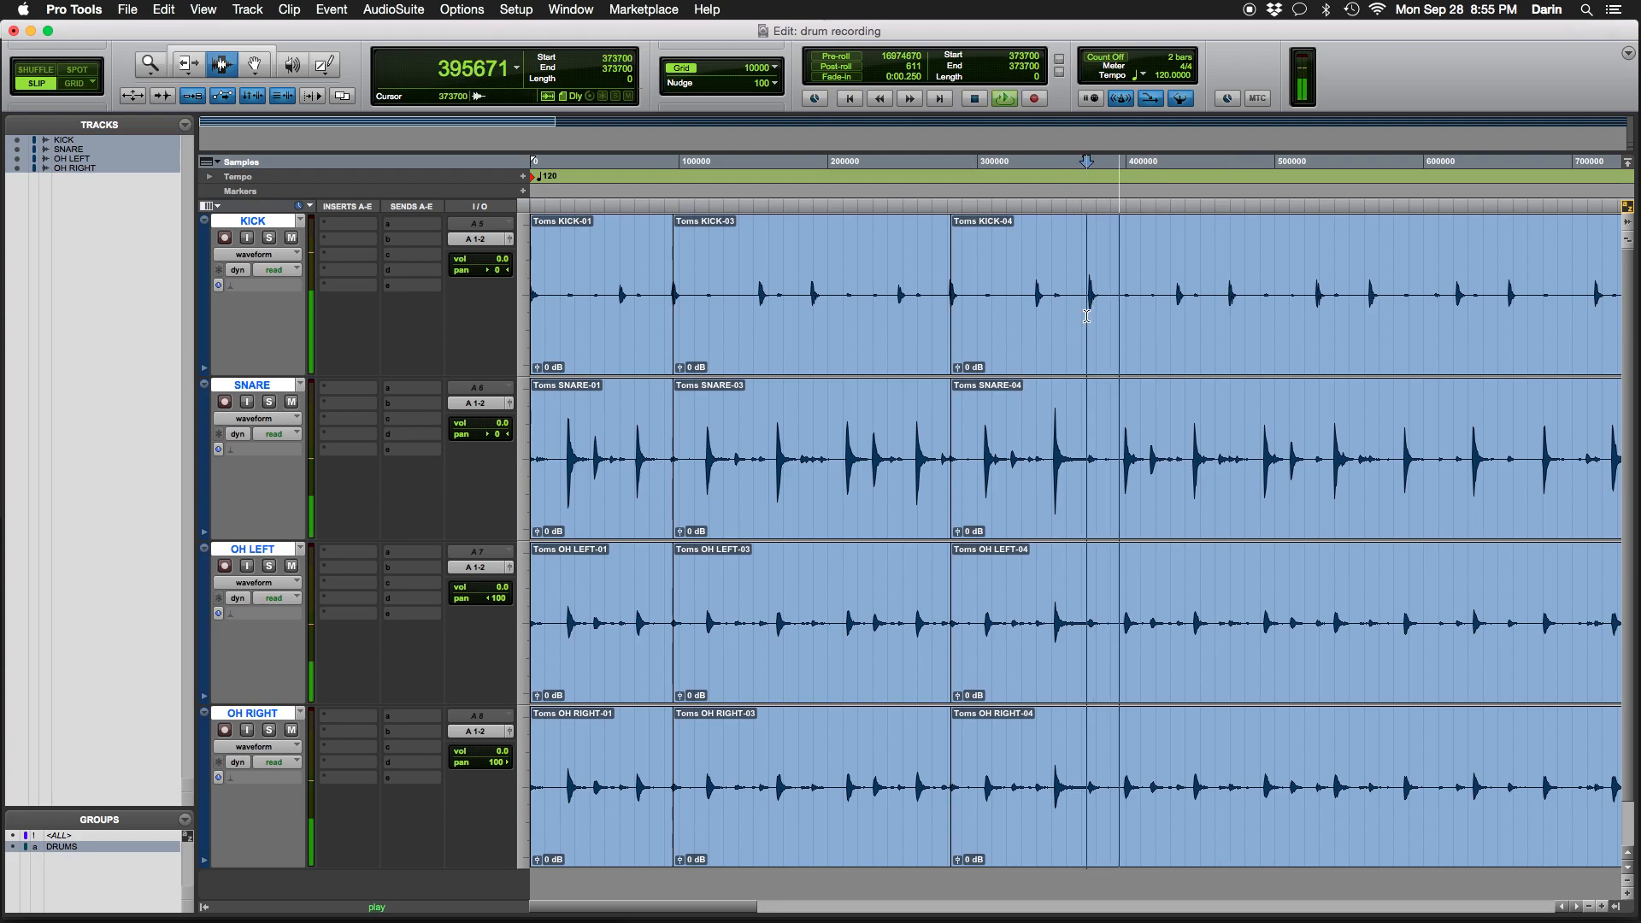
pyautogui.press('space')
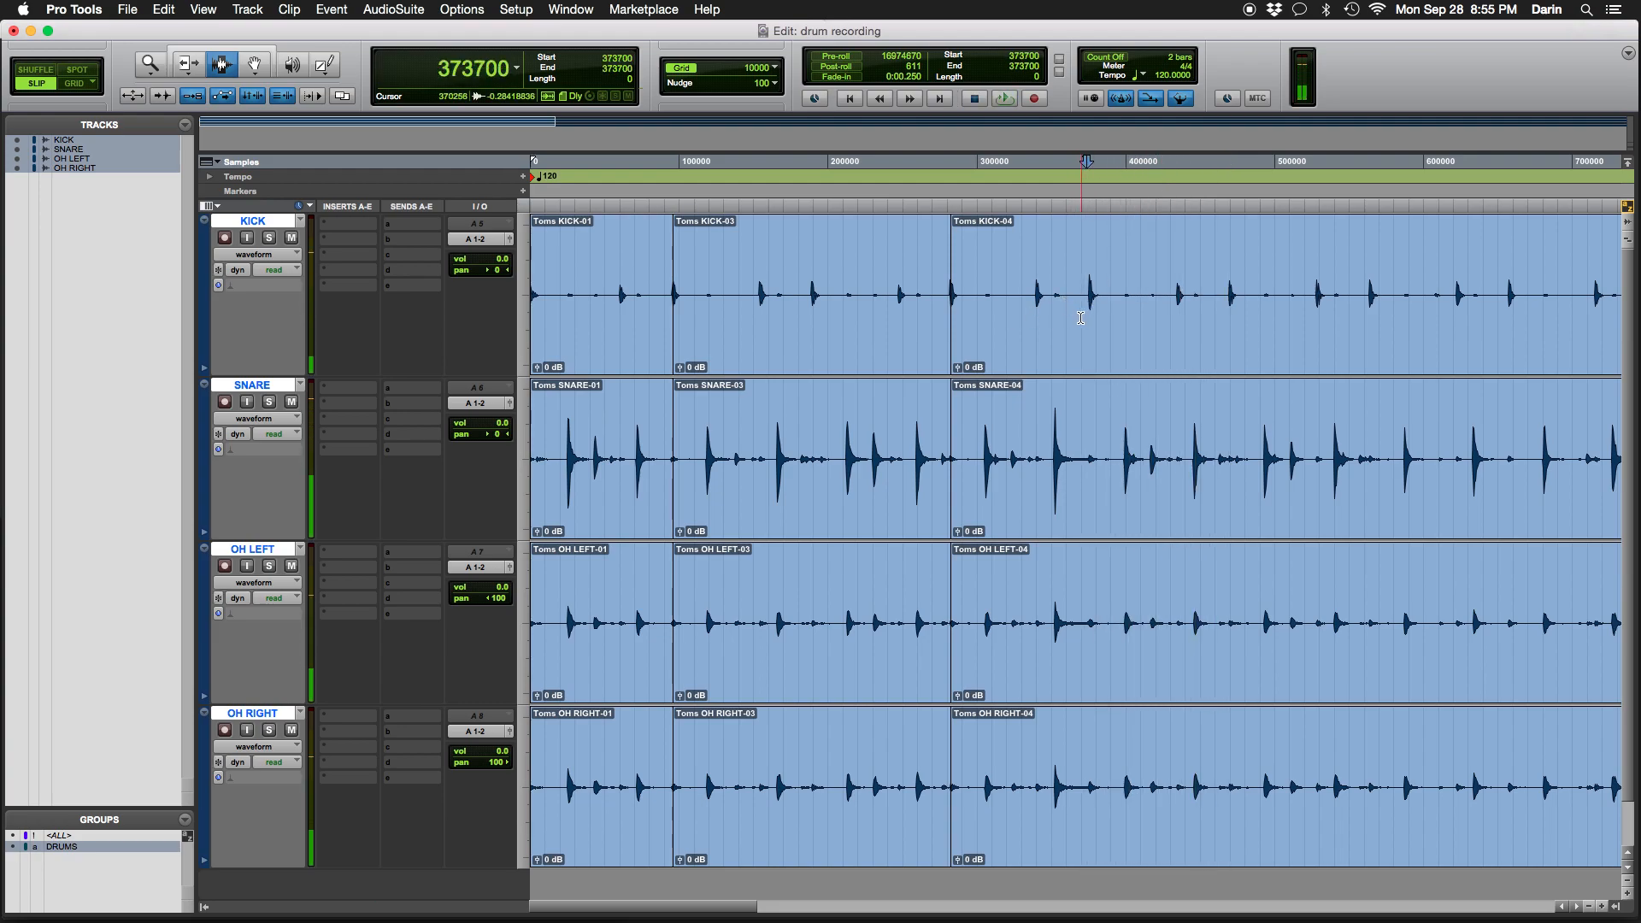
# Separate the grouped drum clips at sample 375494, right at the start of the kick hit
pyautogui.press('t')
pyautogui.press('t')
pyautogui.press('t')
pyautogui.press('t')
pyautogui.press('t')
pyautogui.click(1161, 334)
pyautogui.press('b')
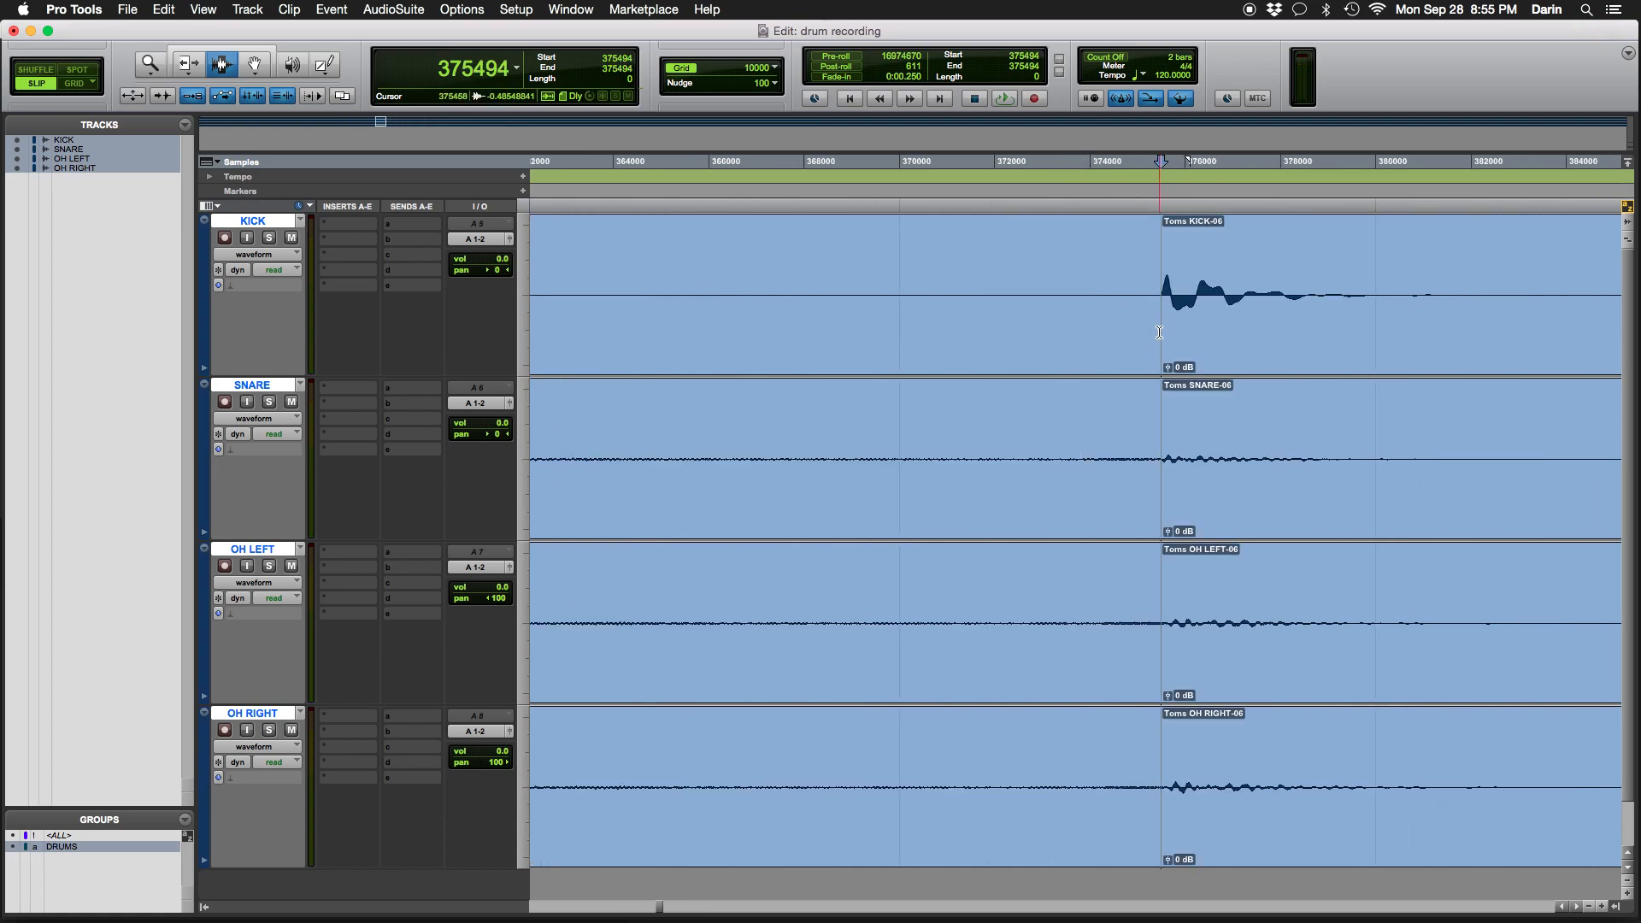
pyautogui.press('r')
pyautogui.press('r')
pyautogui.press('r')
pyautogui.press('r')
pyautogui.press('r')
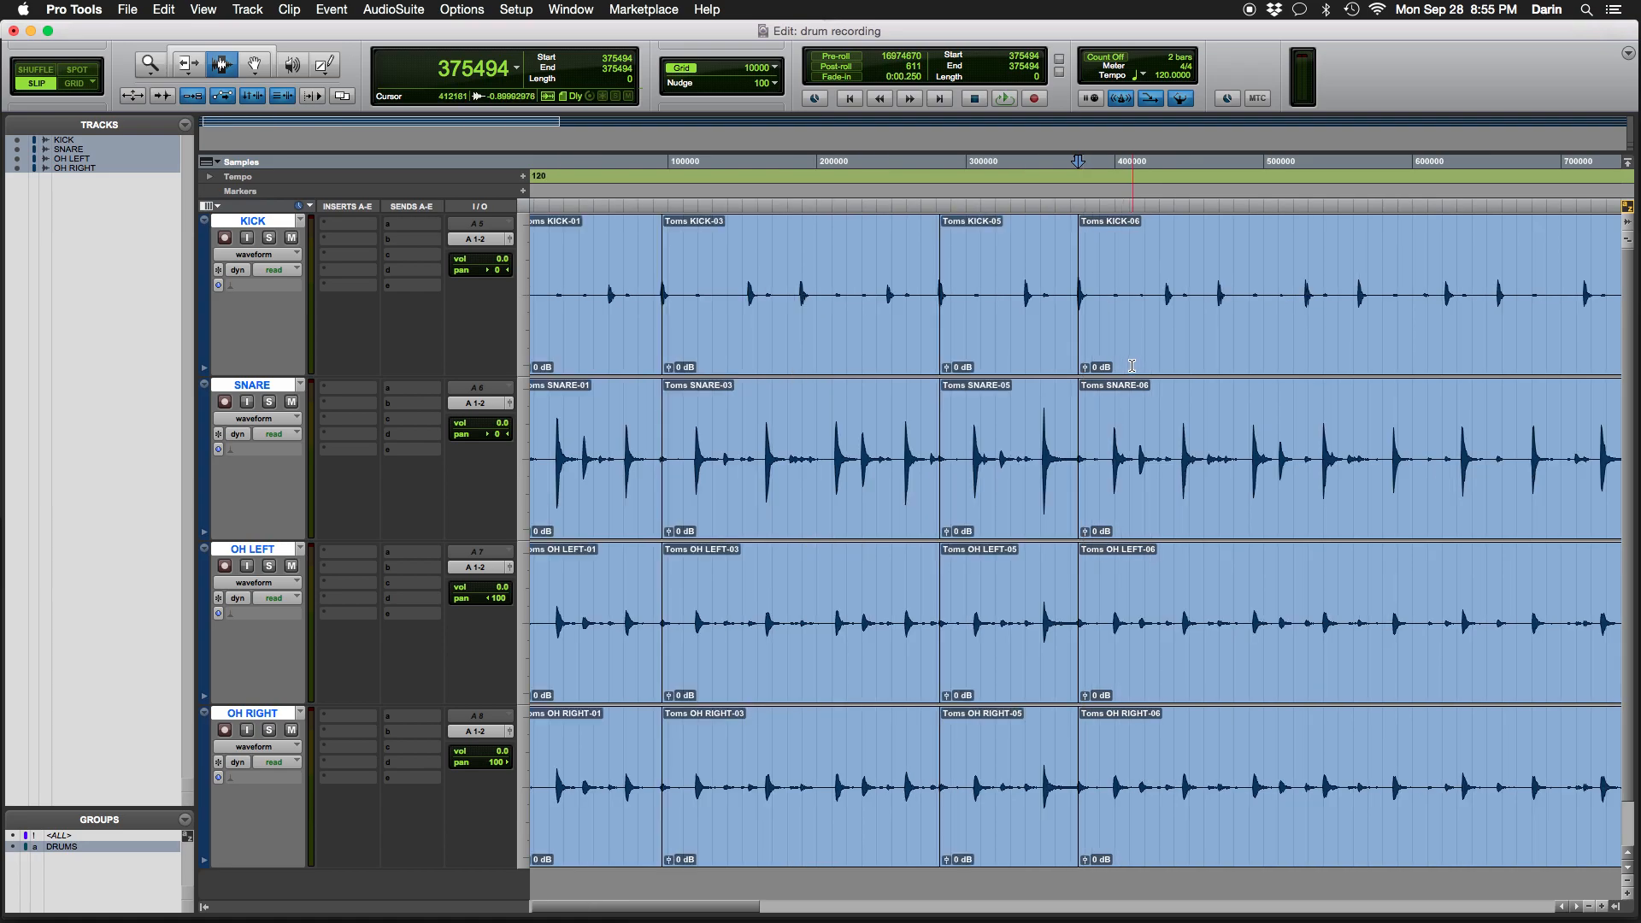
# Play the drums from the cut at sample 375494 to find the following section start
pyautogui.press('space')
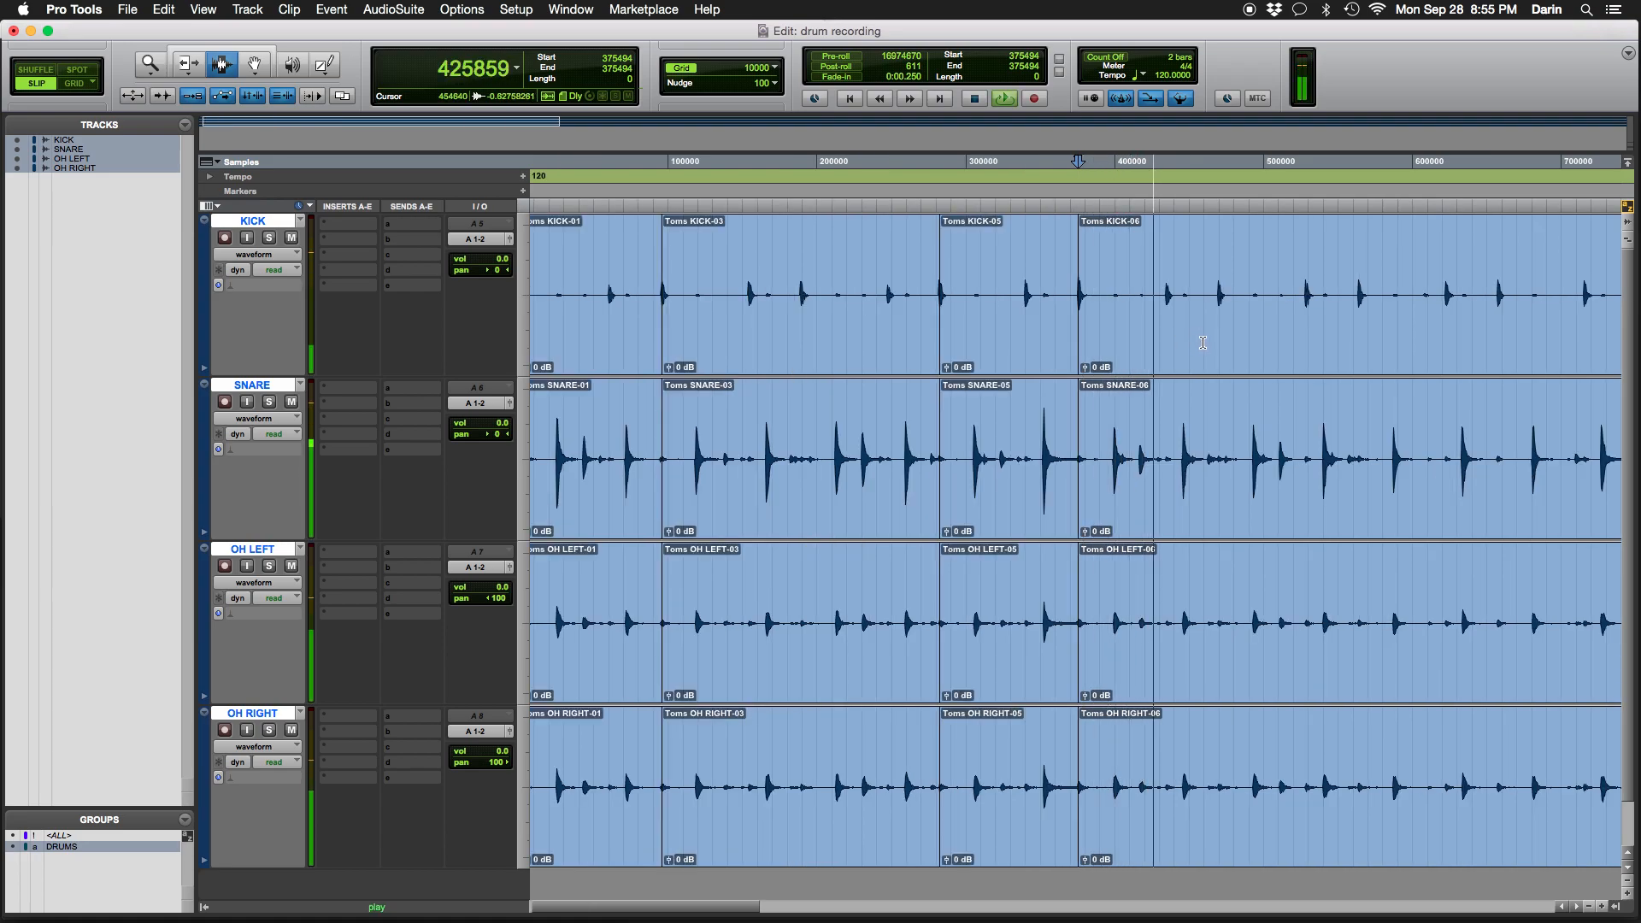
pyautogui.press('space')
pyautogui.press('space')
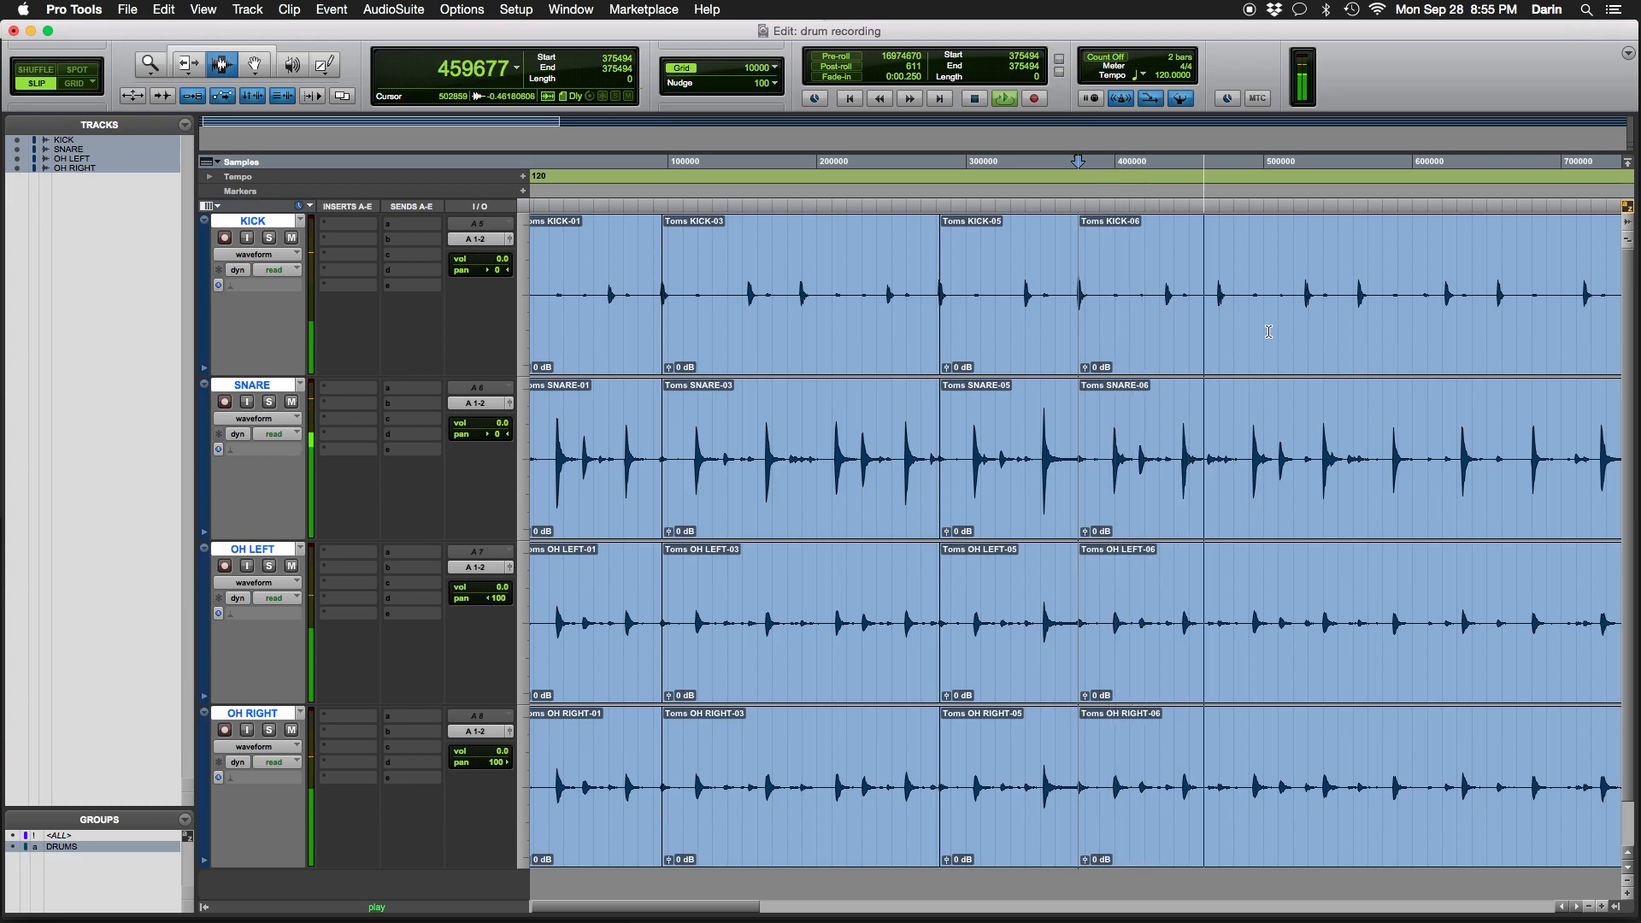
pyautogui.press('space')
# Separate the grouped drum clips at sample 563707, just before the kick hit
pyautogui.click(1354, 313)
pyautogui.press('super+bracketright')
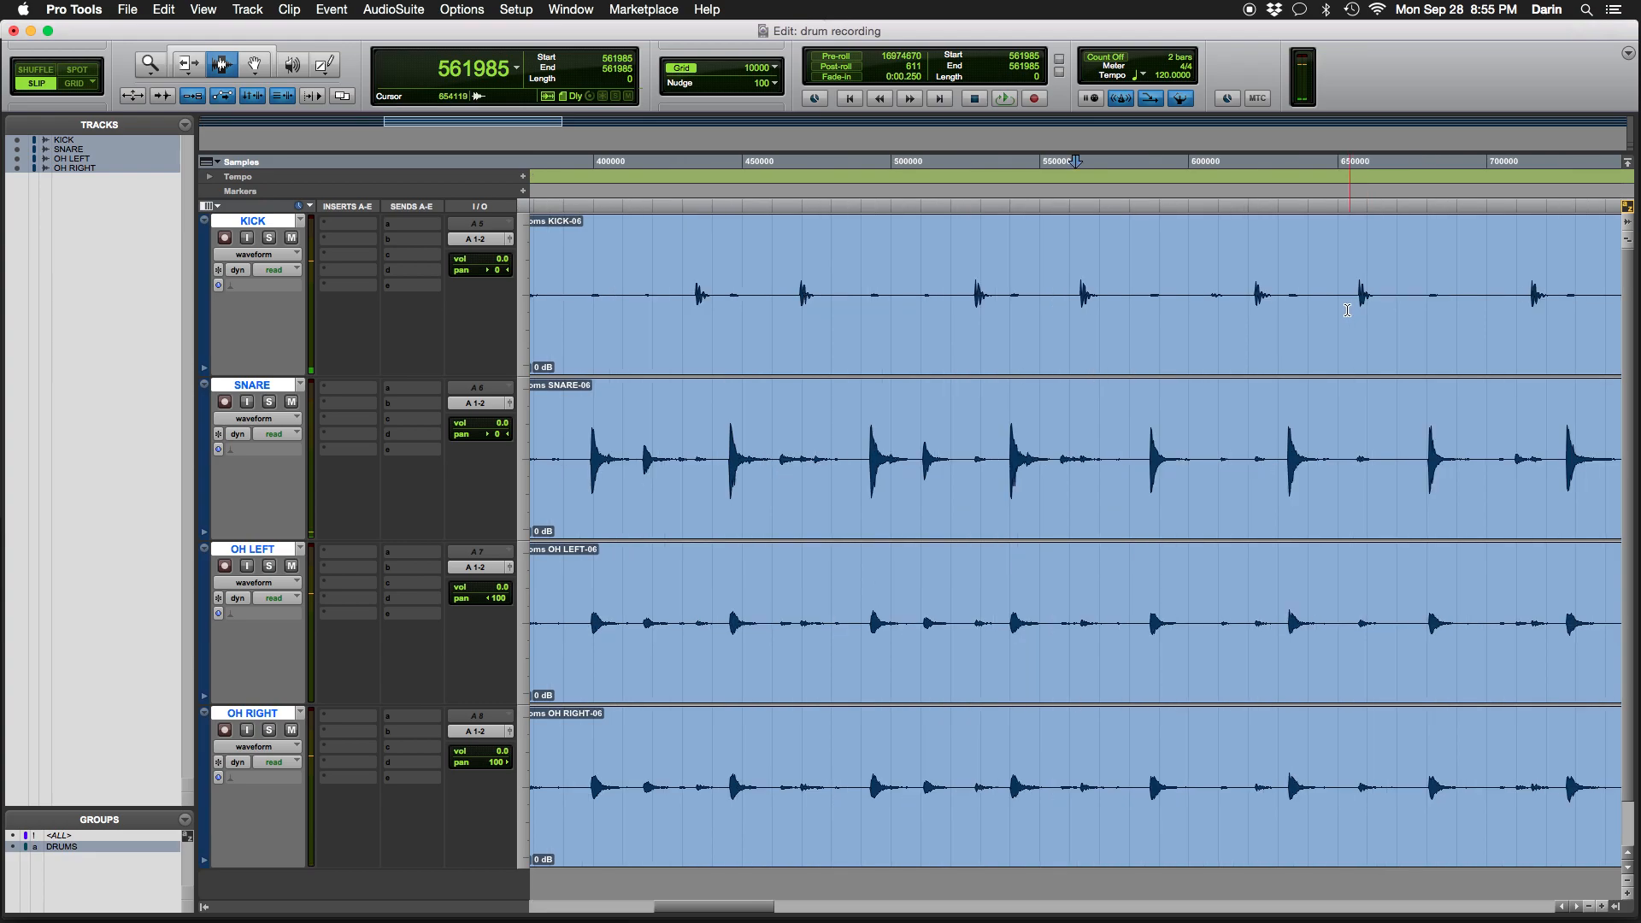
pyautogui.press('super+bracketright')
pyautogui.press('super+bracketright')
pyautogui.press('super+bracketright')
pyautogui.click(1114, 313)
pyautogui.click(1117, 313)
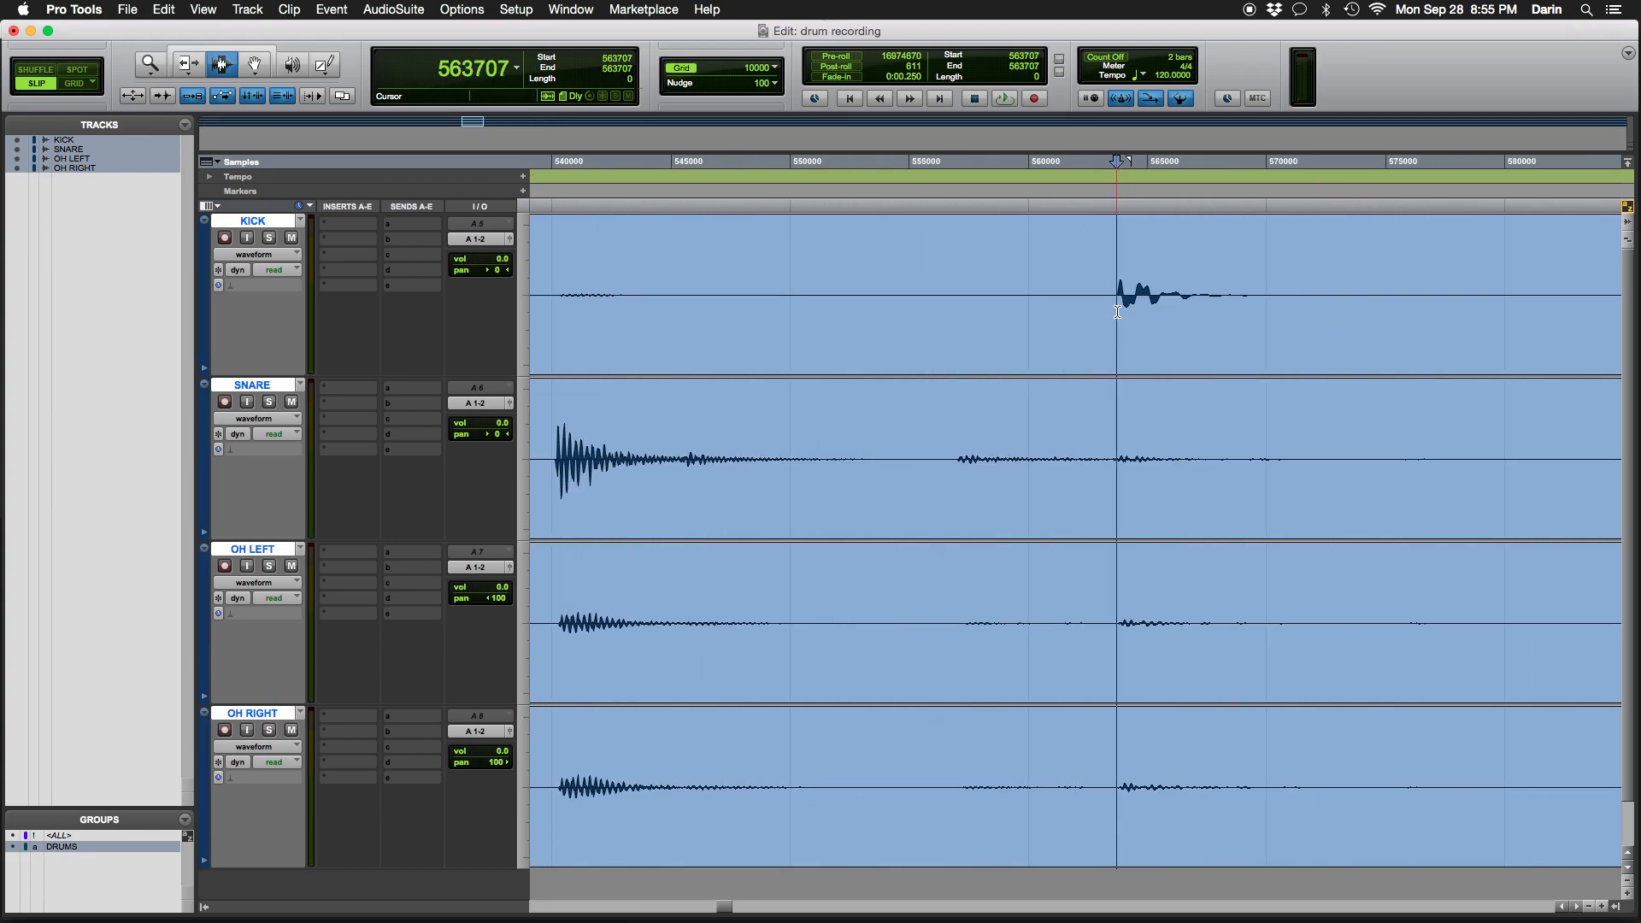
pyautogui.press('super+e')
pyautogui.press('super+bracketleft')
pyautogui.press('super+bracketleft')
pyautogui.press('super+bracketleft')
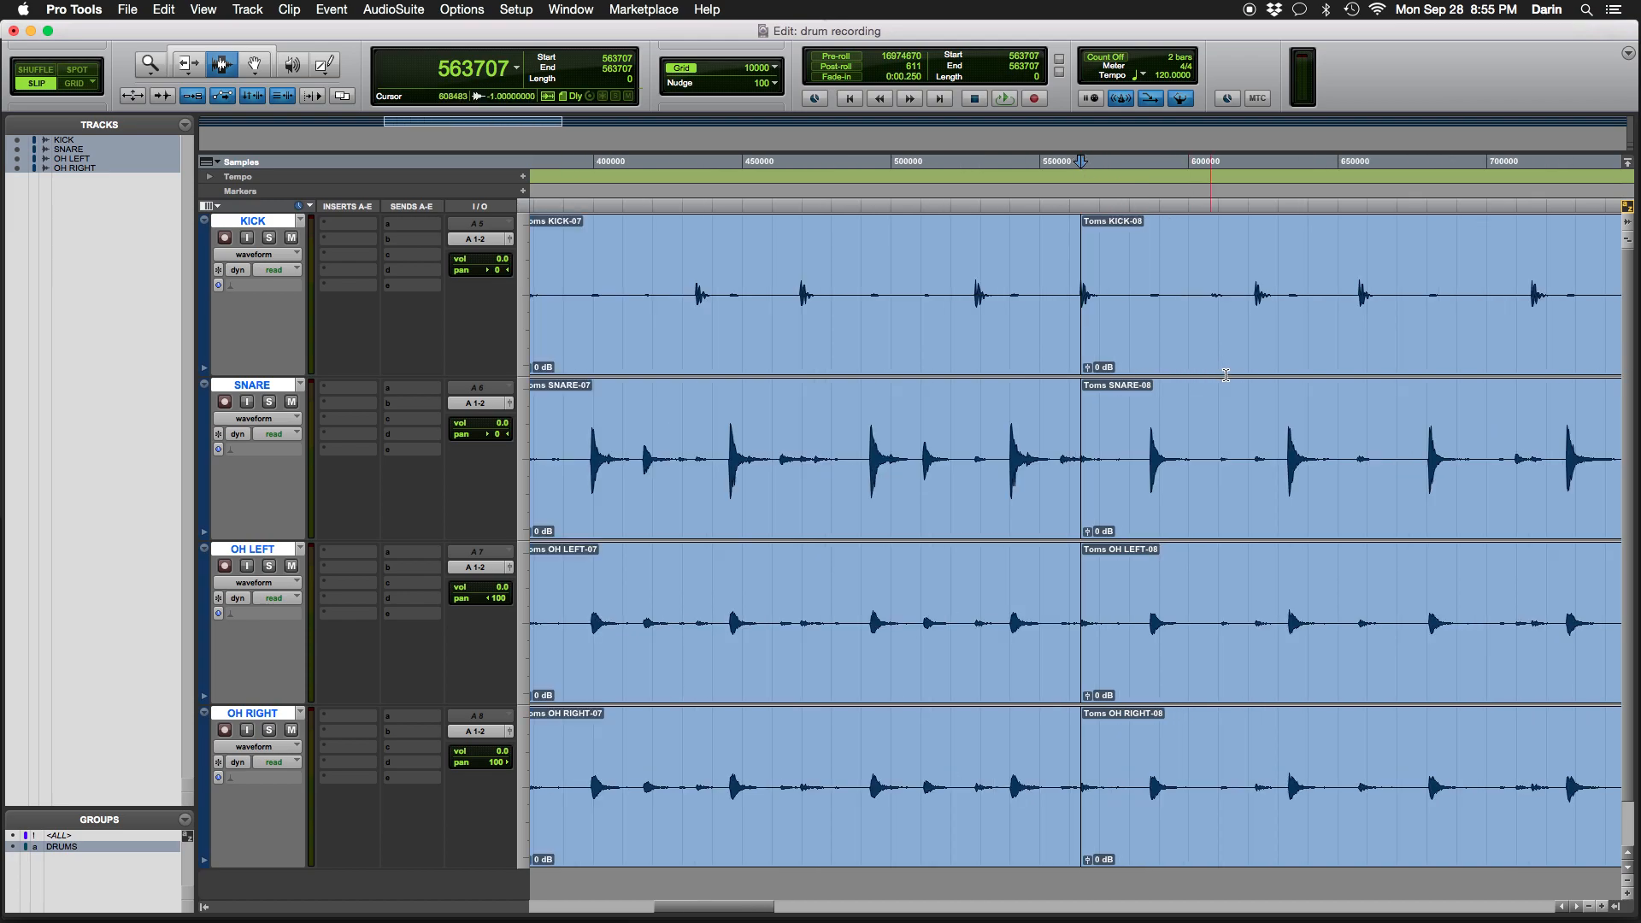
pyautogui.press('super+bracketleft')
pyautogui.press('super+bracketleft')
pyautogui.press('super+bracketleft')
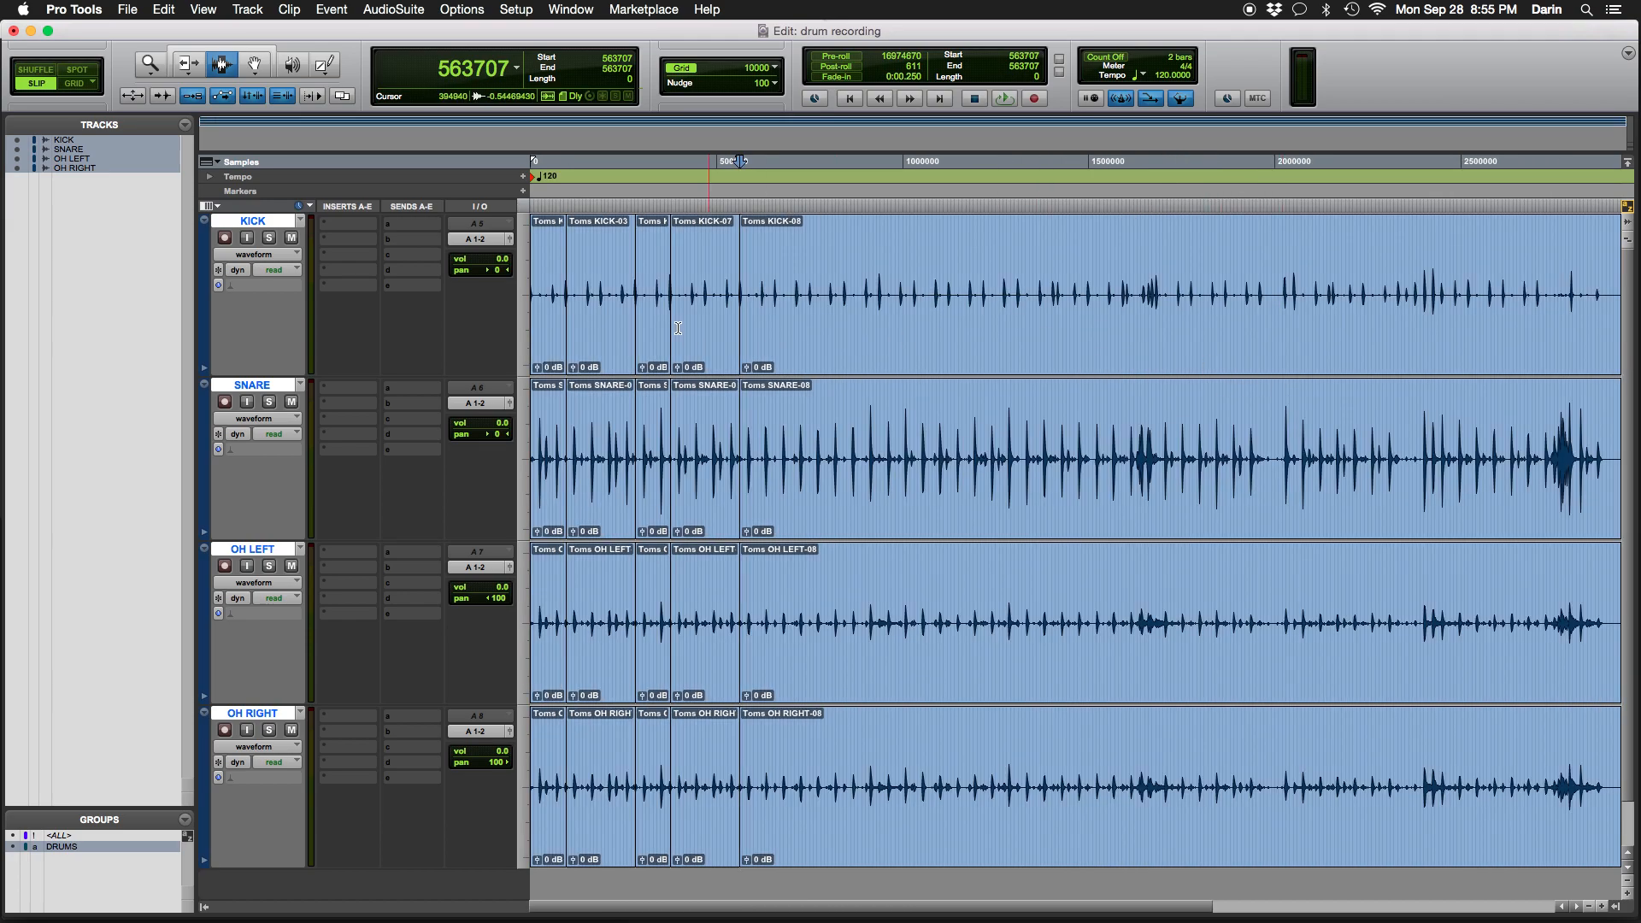
# Select the first section of grouped drum clips, from sample 0 to 95631, and play it
pyautogui.click(549, 319)
pyautogui.doubleClick(549, 319)
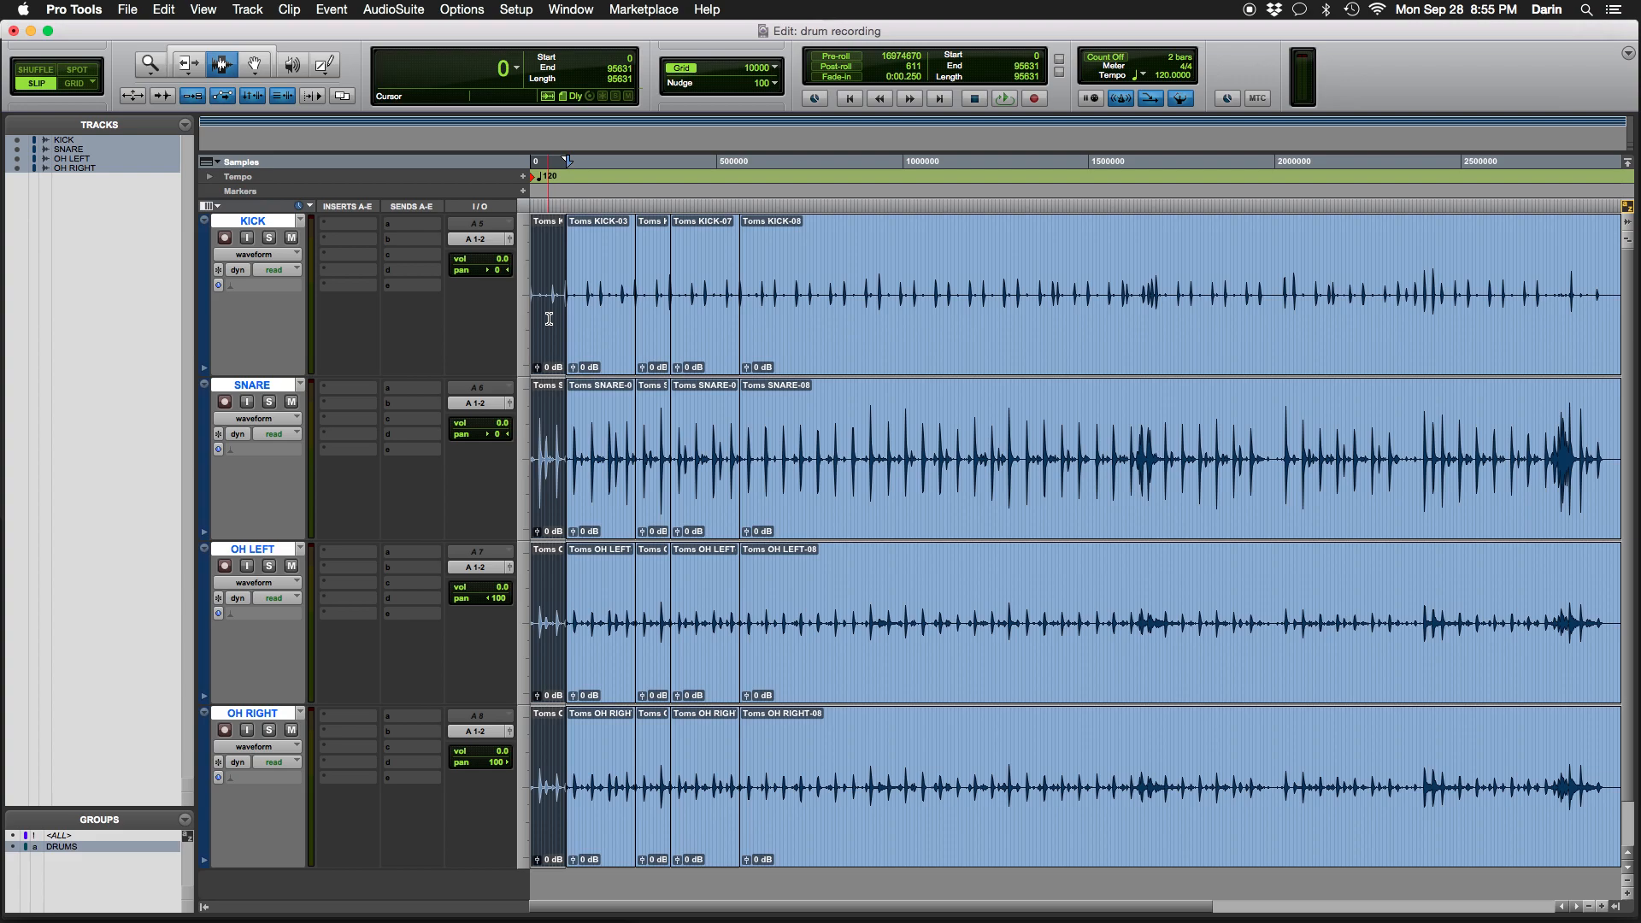
pyautogui.press('space')
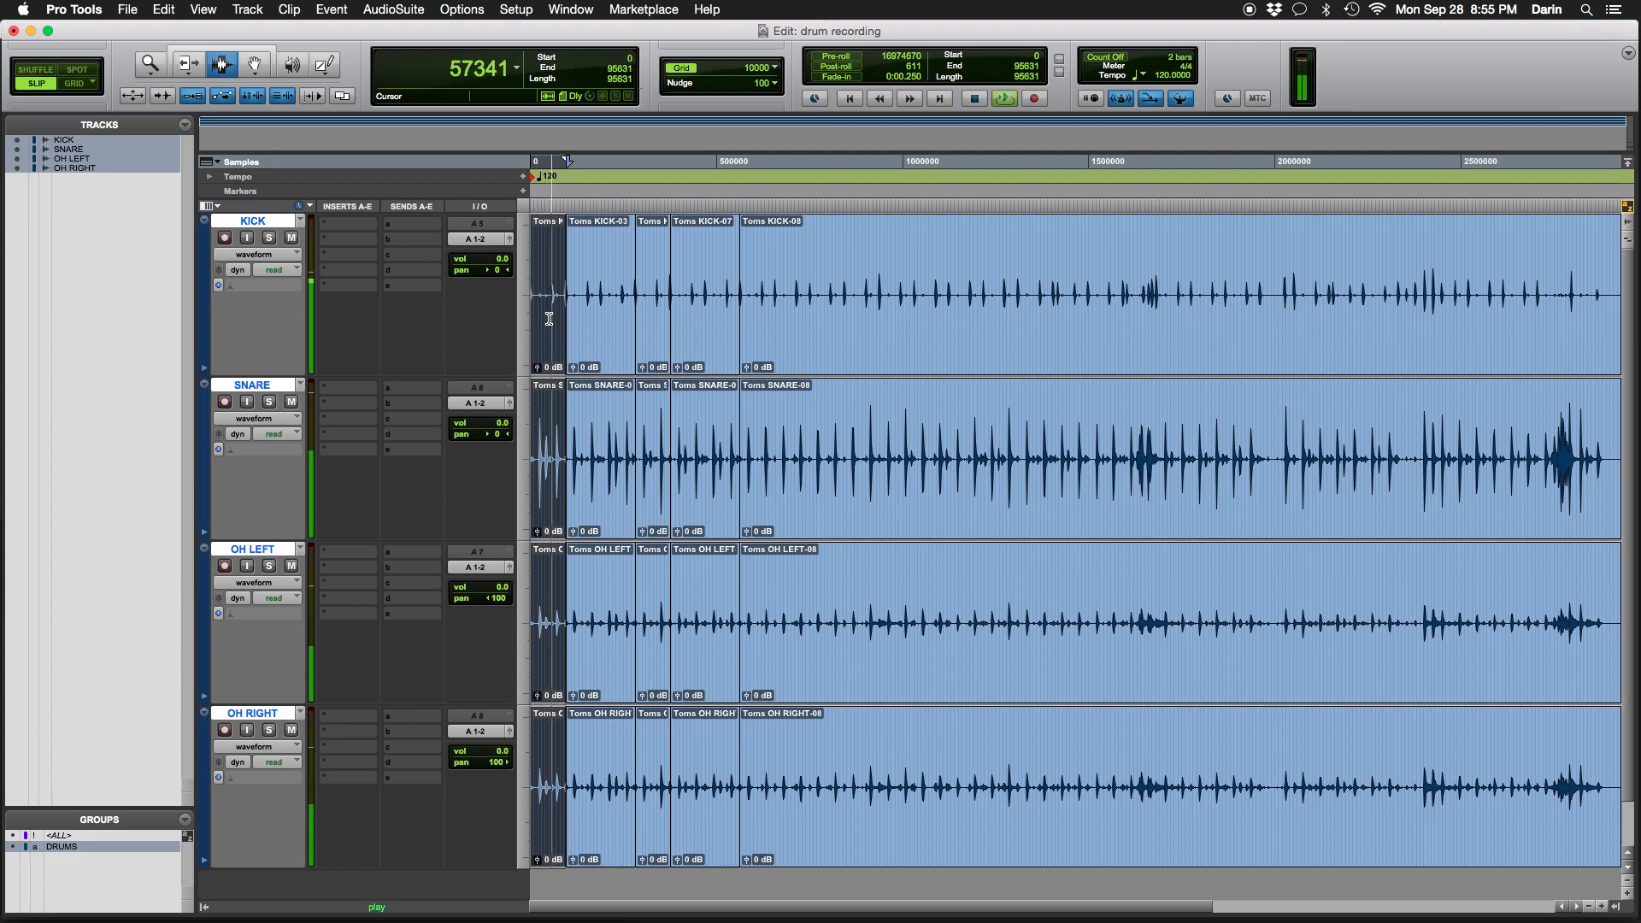
# Delete the first section of grouped drum clips, from sample 0 to 95631
pyautogui.press('space')
pyautogui.press('Delete')
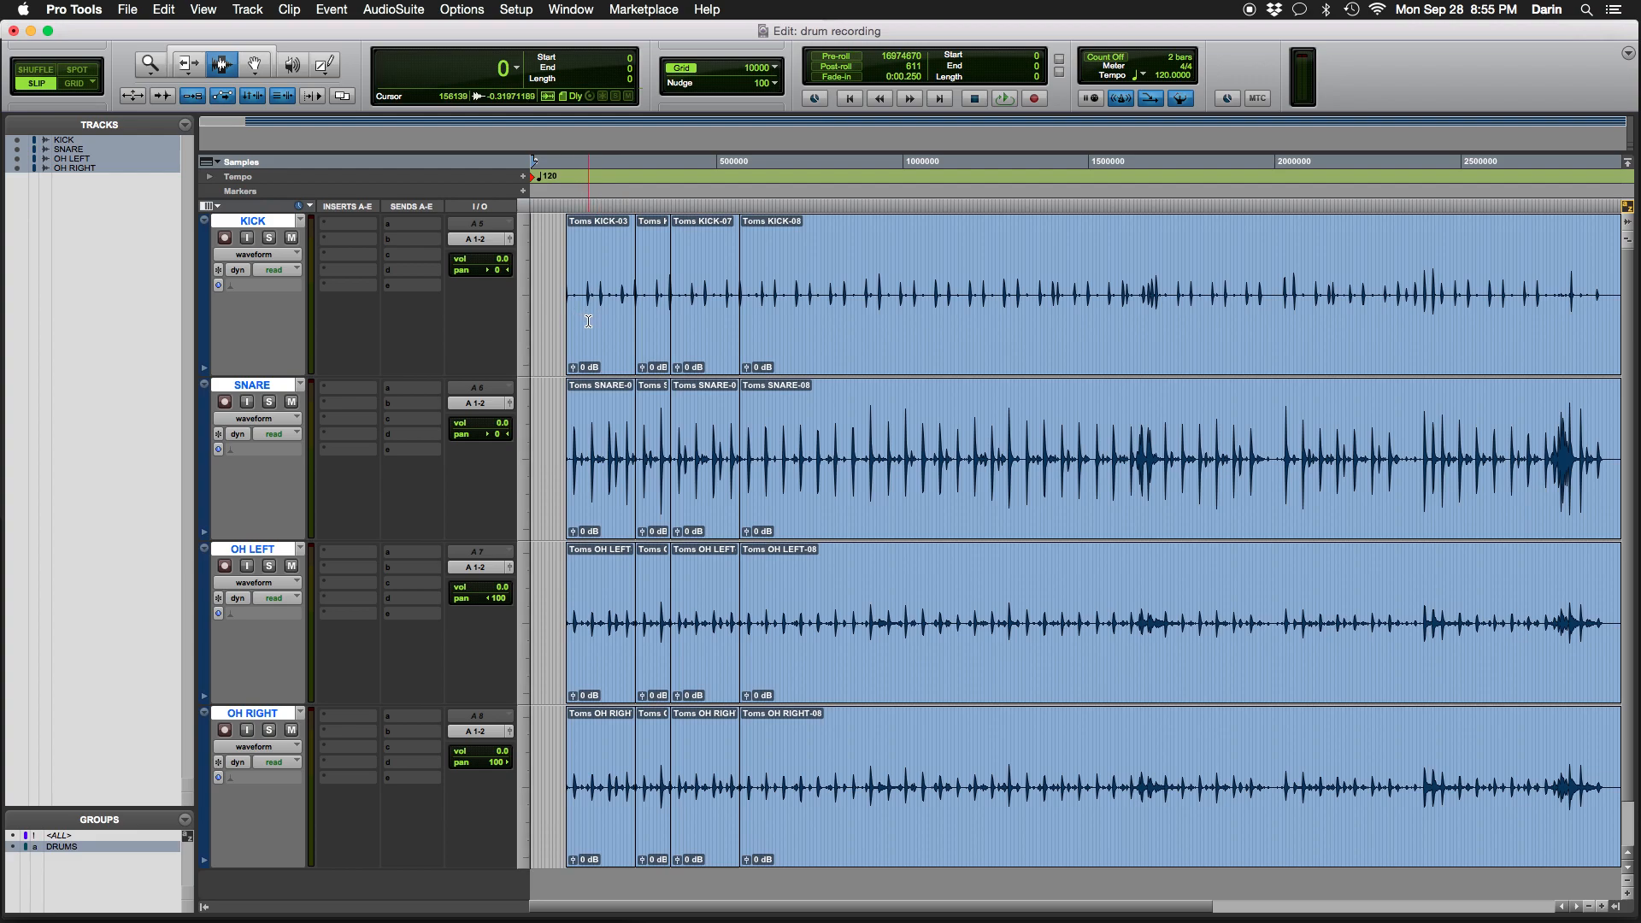
# Select and play each of the three short drum sections between samples 95631 and 563707 in turn
pyautogui.doubleClick(588, 322)
pyautogui.press('space')
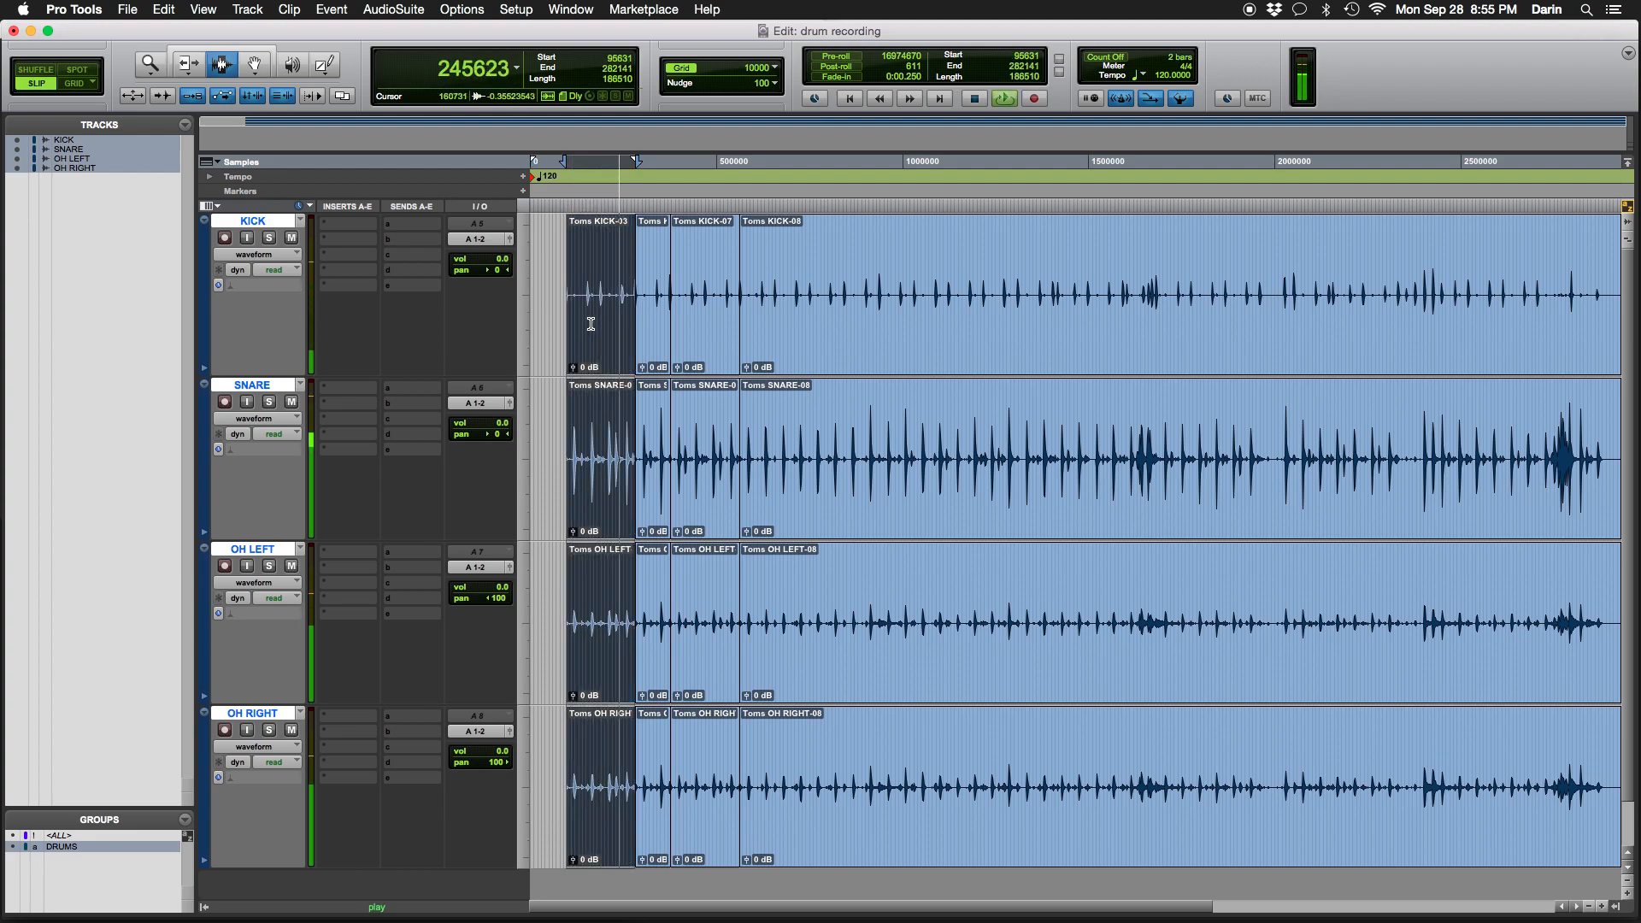
pyautogui.doubleClick(650, 324)
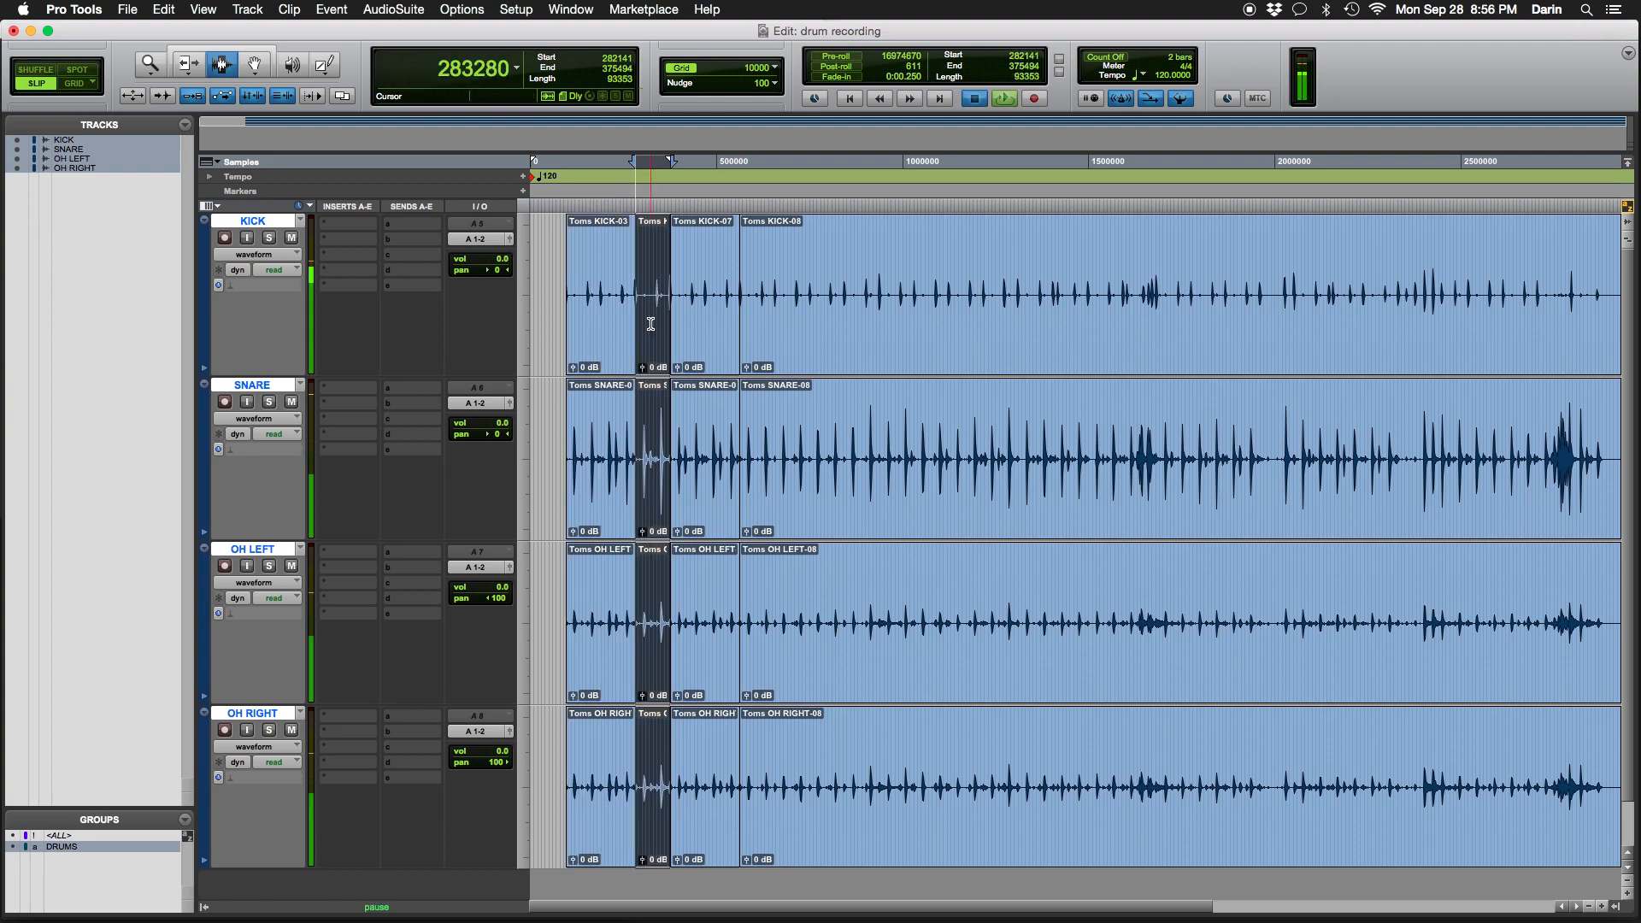
pyautogui.doubleClick(700, 334)
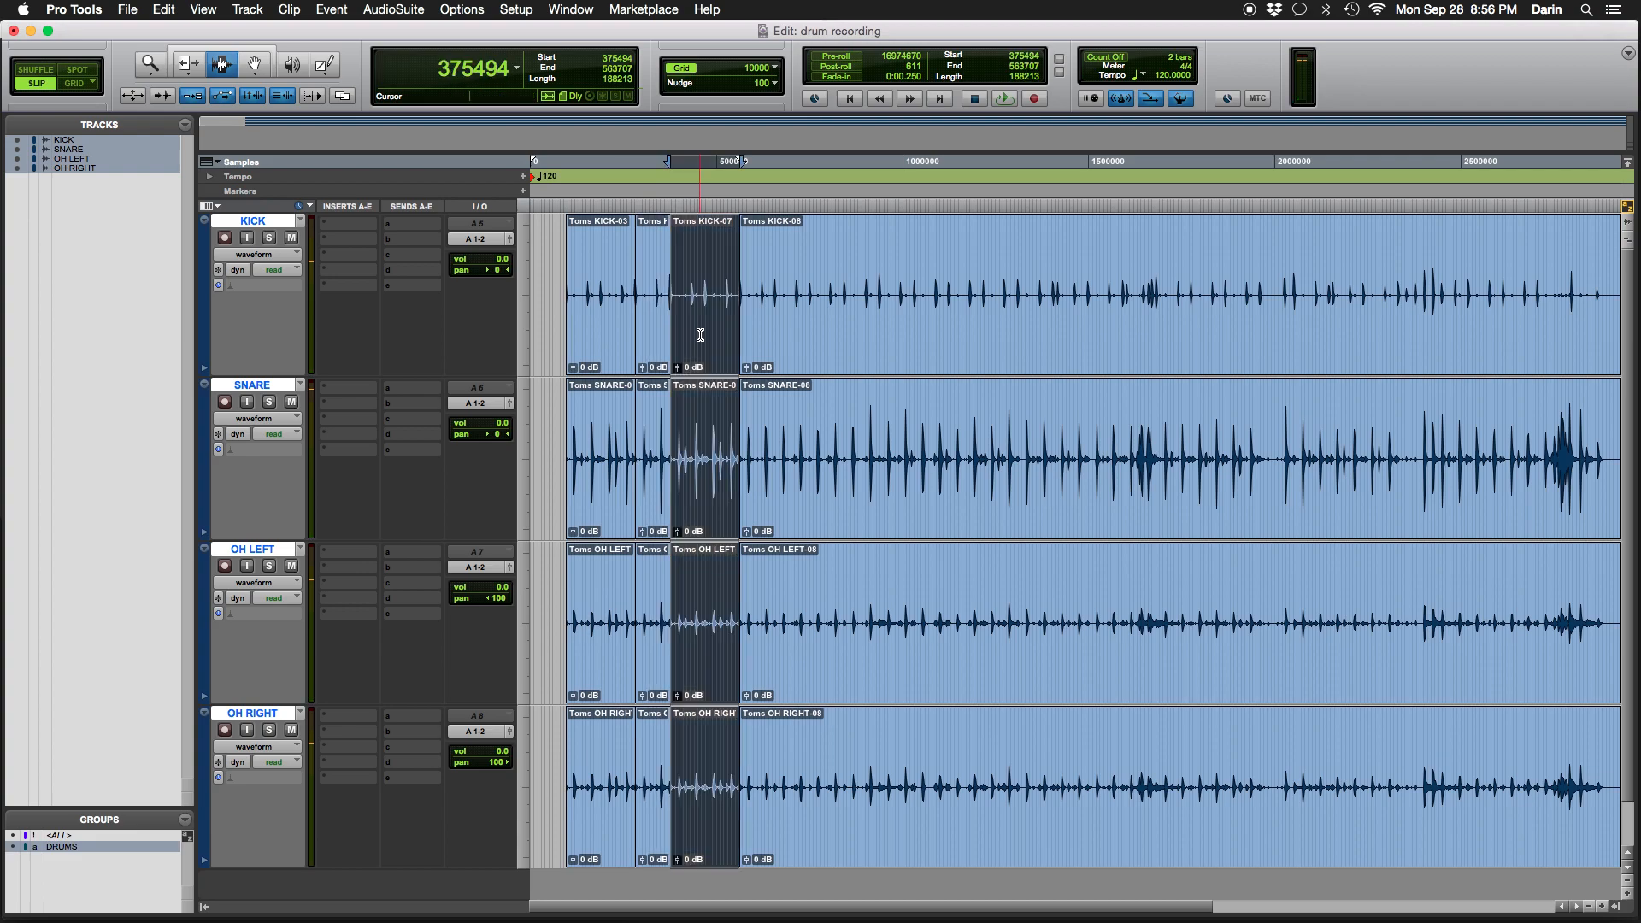
pyautogui.press('space')
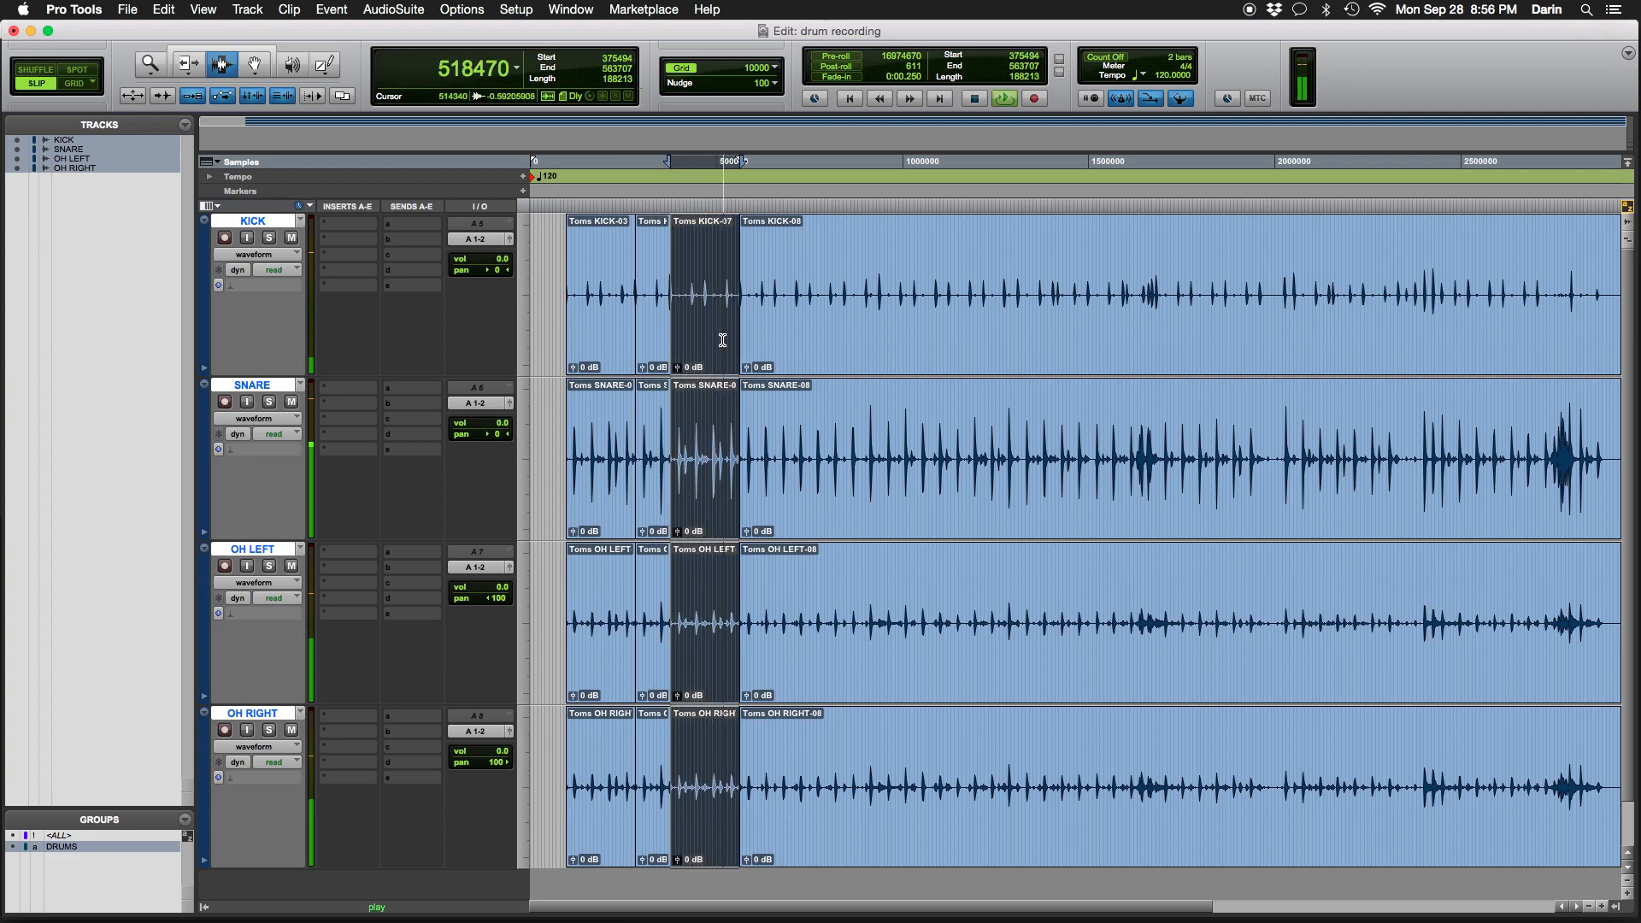
pyautogui.press('space')
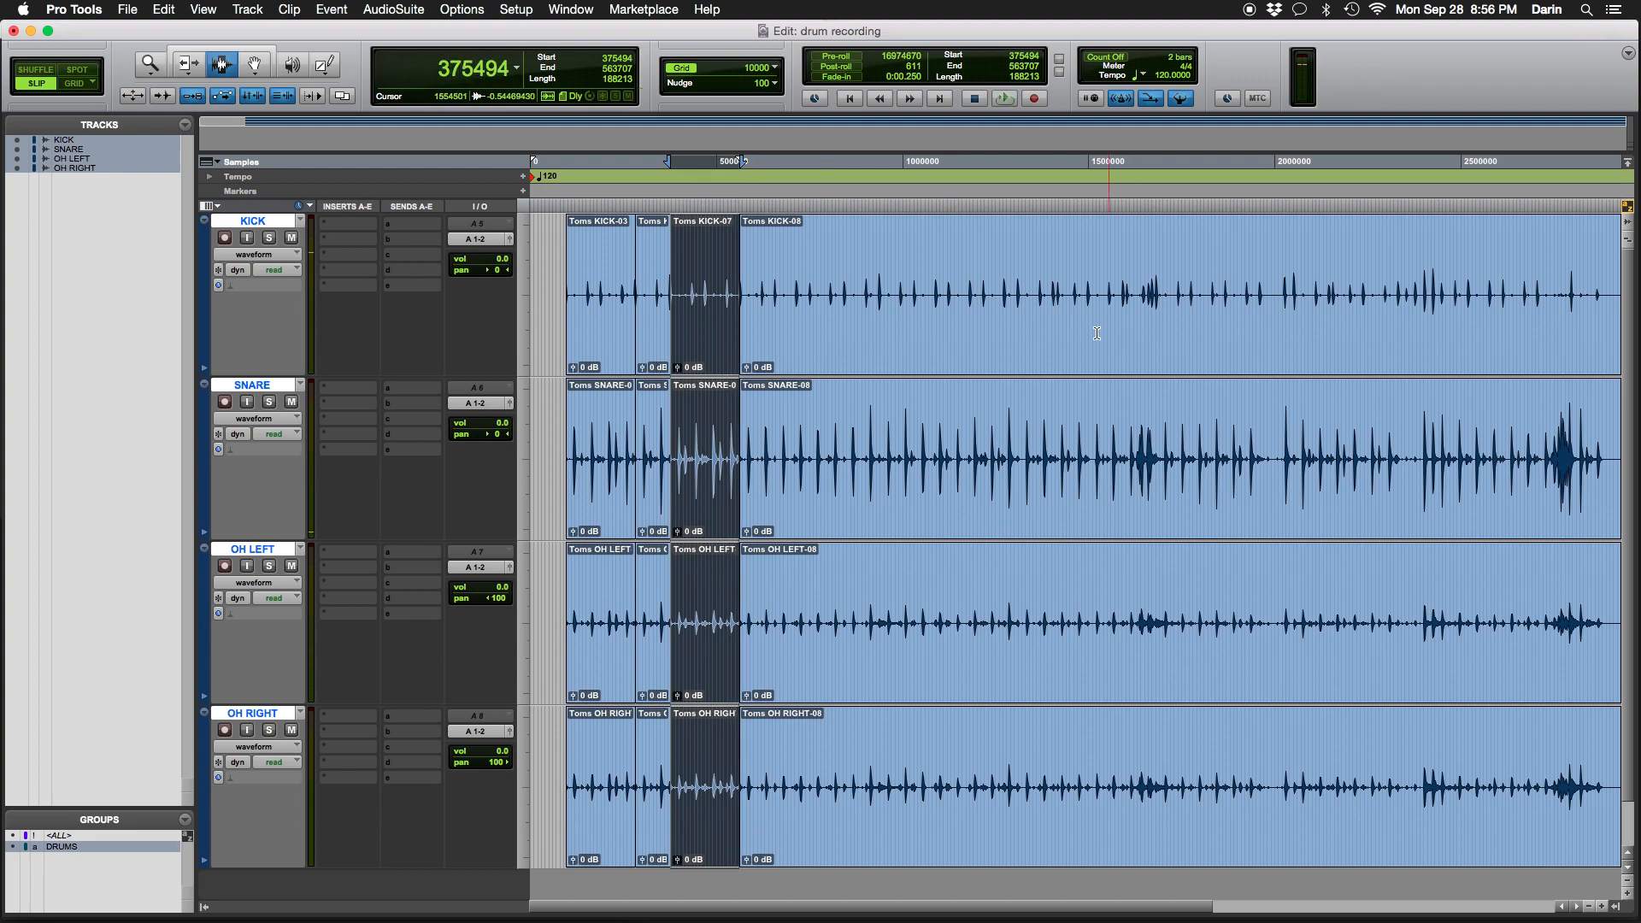
# Play the drums from samples 1545316, 1660124 and 1634866 to examine the fill
pyautogui.click(1105, 323)
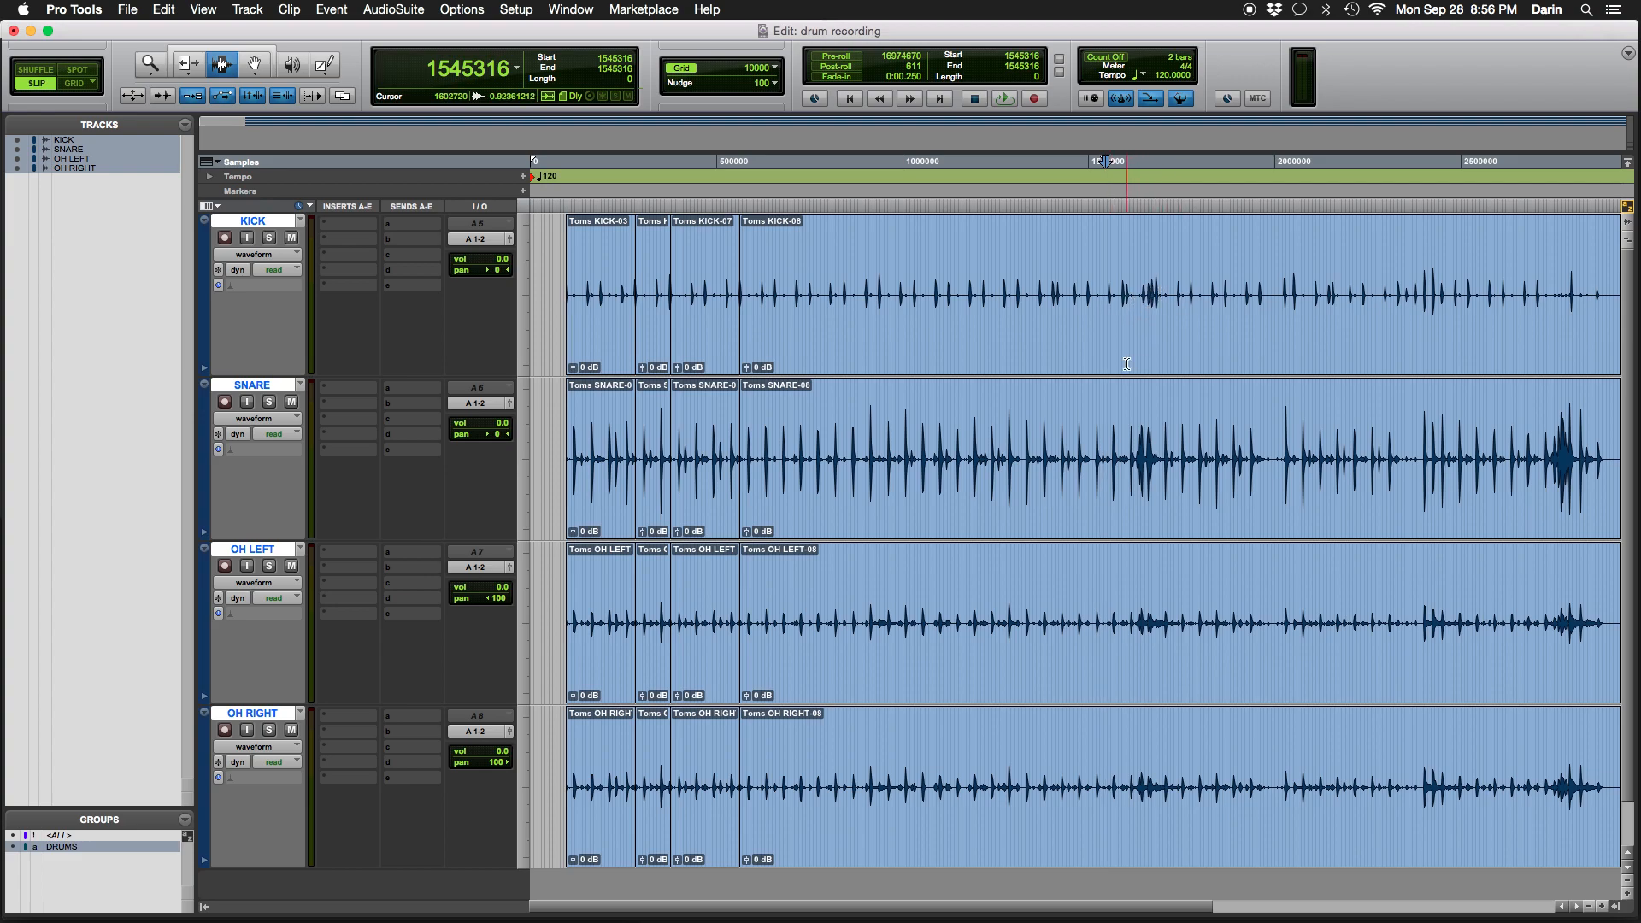
pyautogui.press('space')
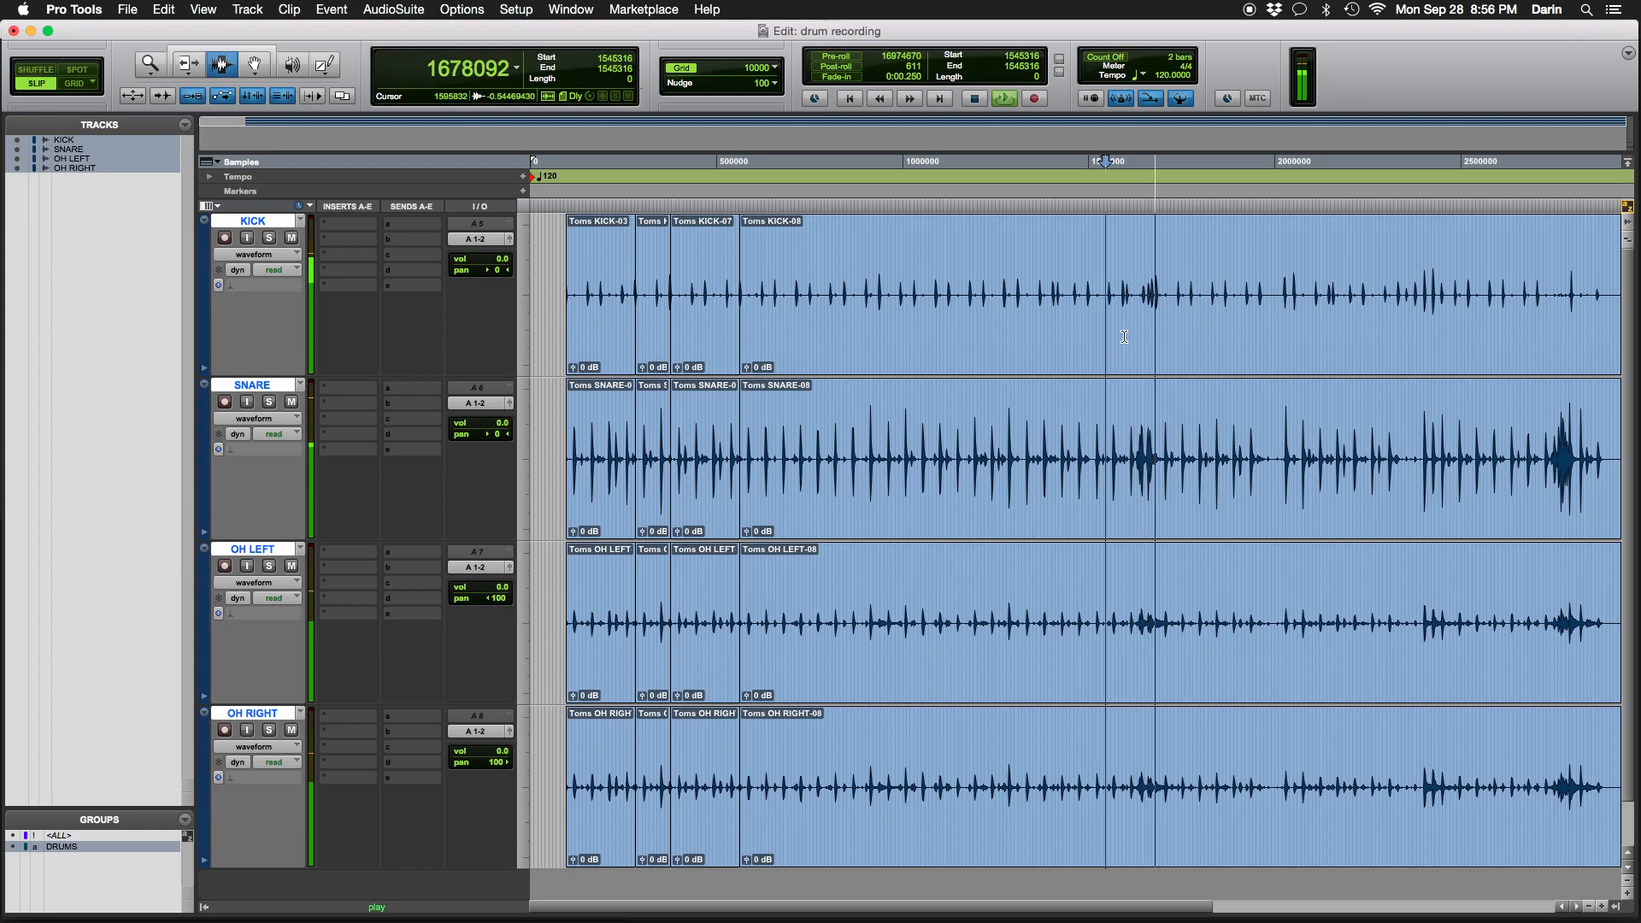
pyautogui.press('space')
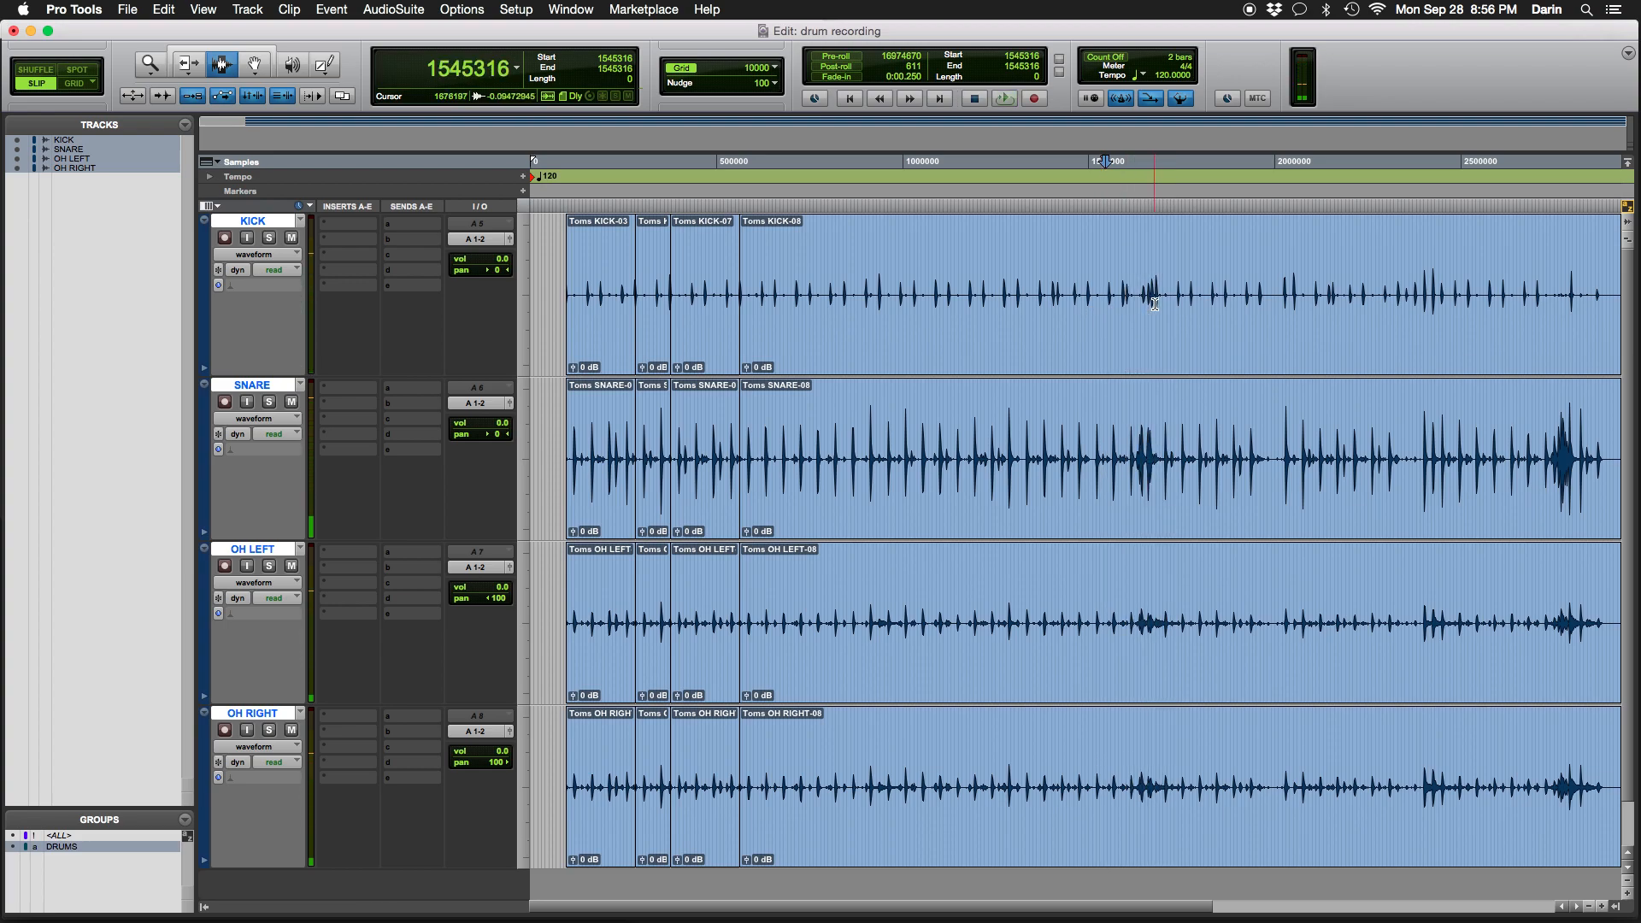
pyautogui.click(1150, 303)
pyautogui.press('space')
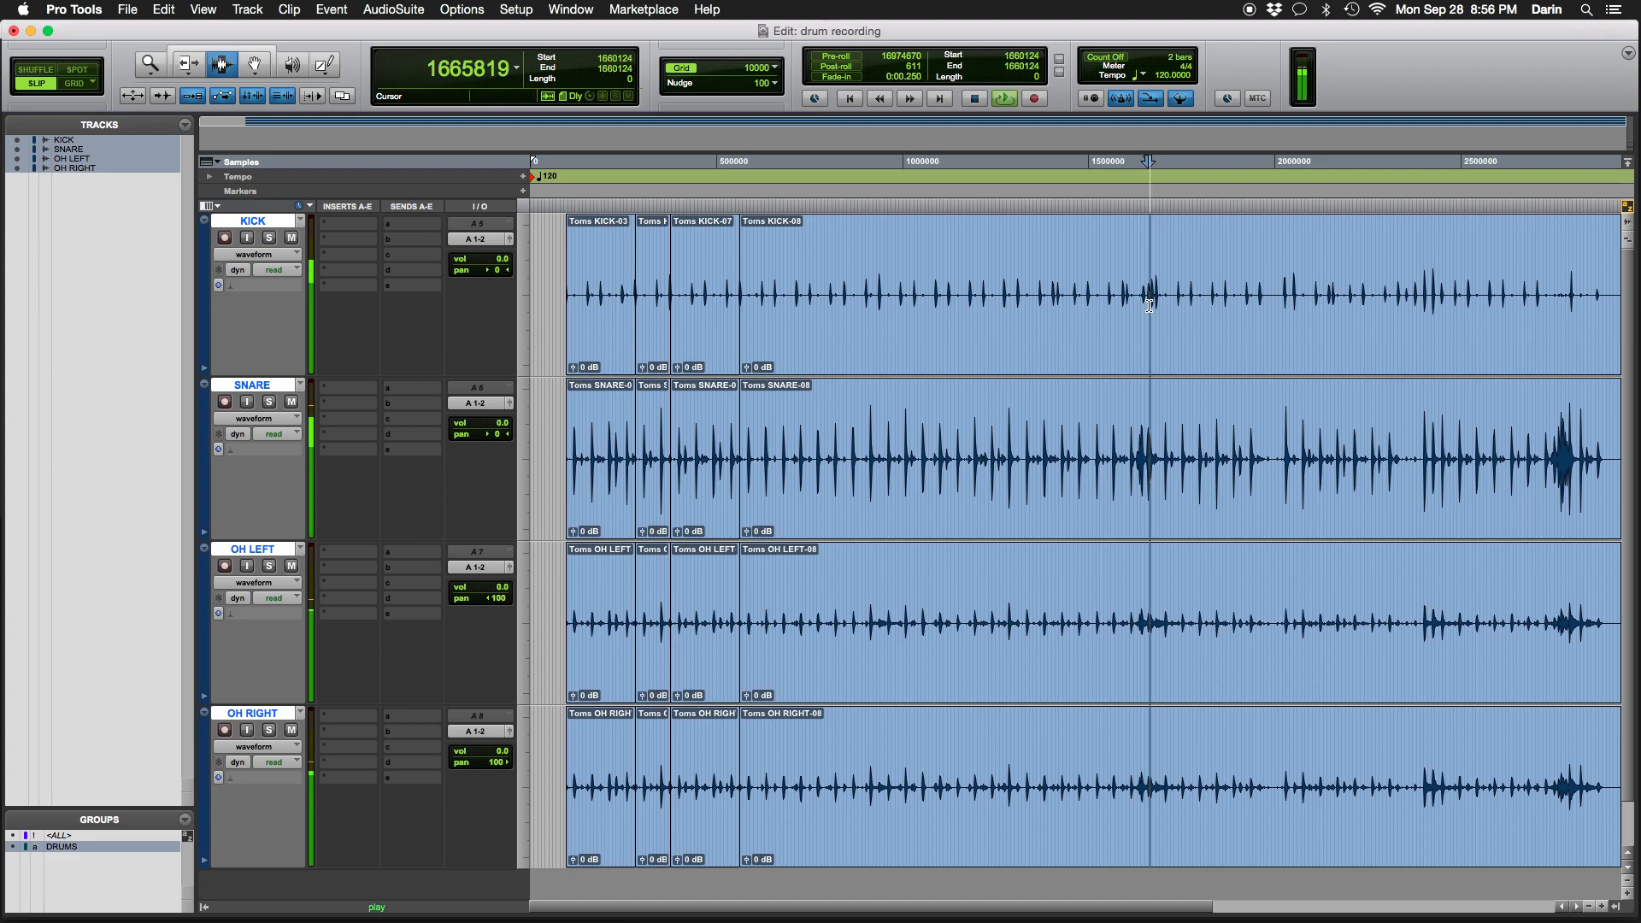
pyautogui.click(1139, 318)
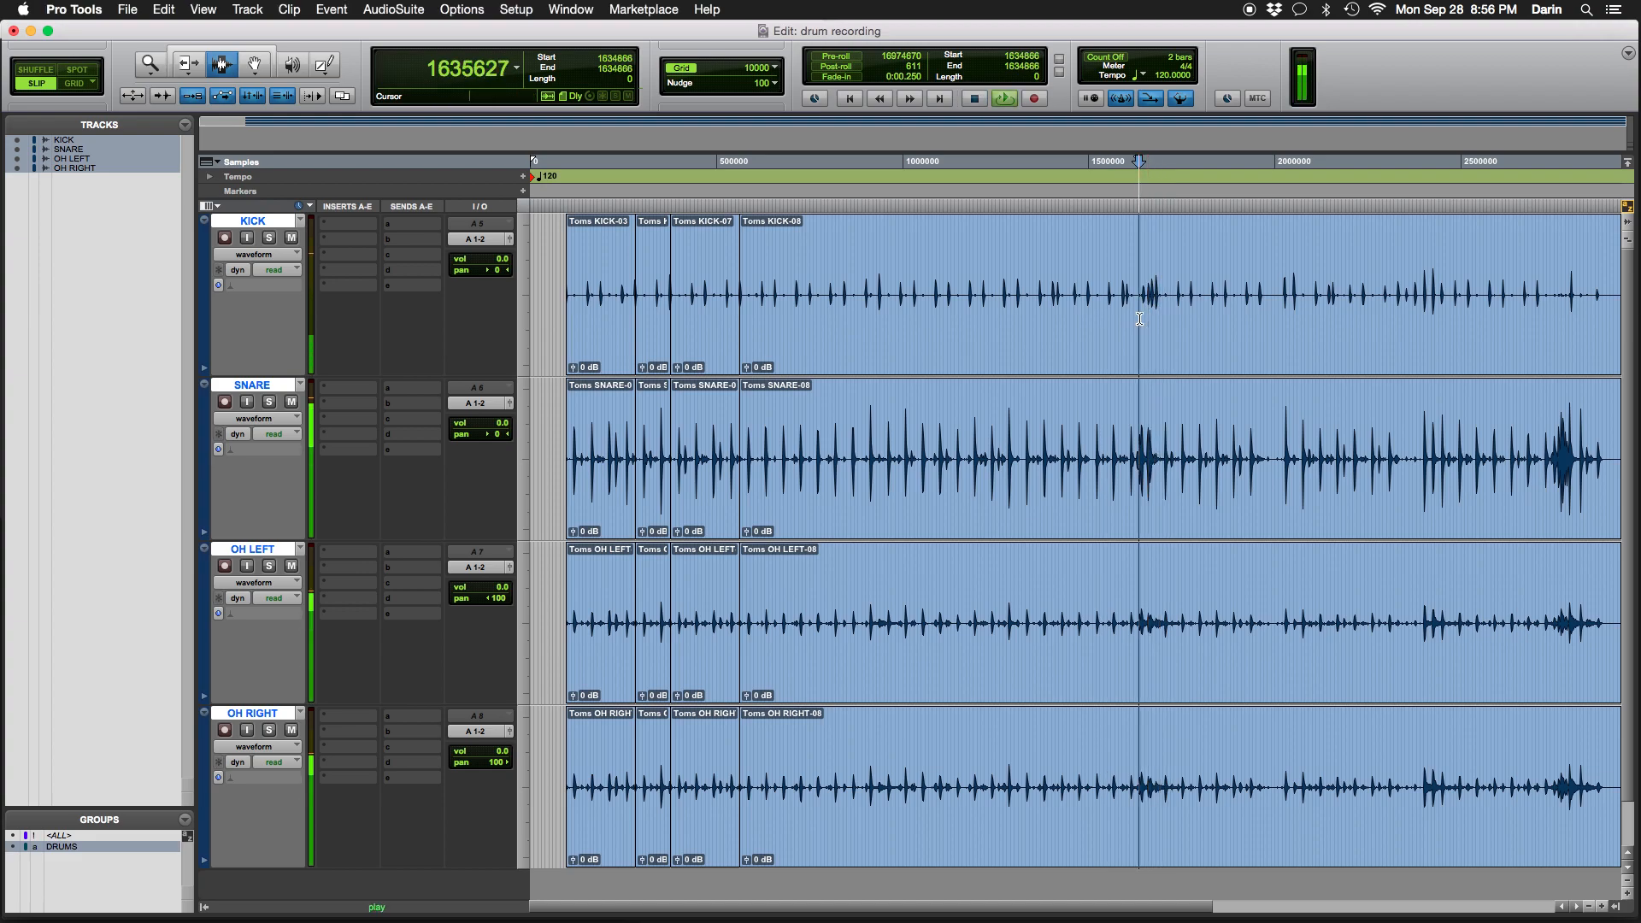
pyautogui.press('space')
# Play the drums from sample 1676197, at the end of the fill, to find the following section start
pyautogui.click(1154, 309)
pyautogui.press('space')
pyautogui.press('space')
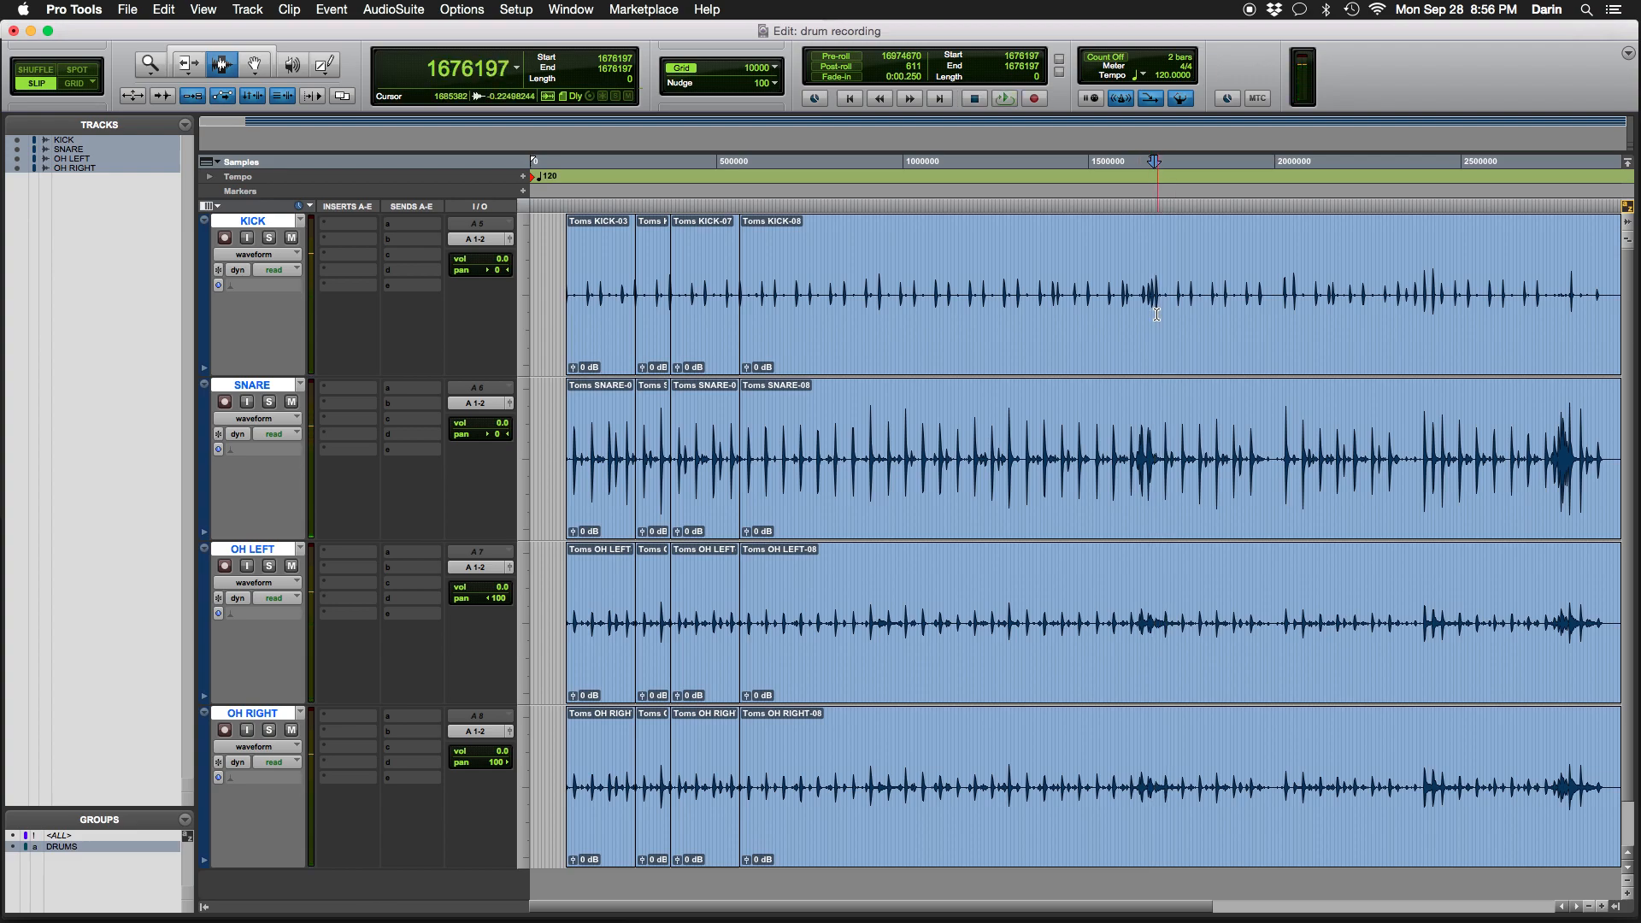
pyautogui.press('space')
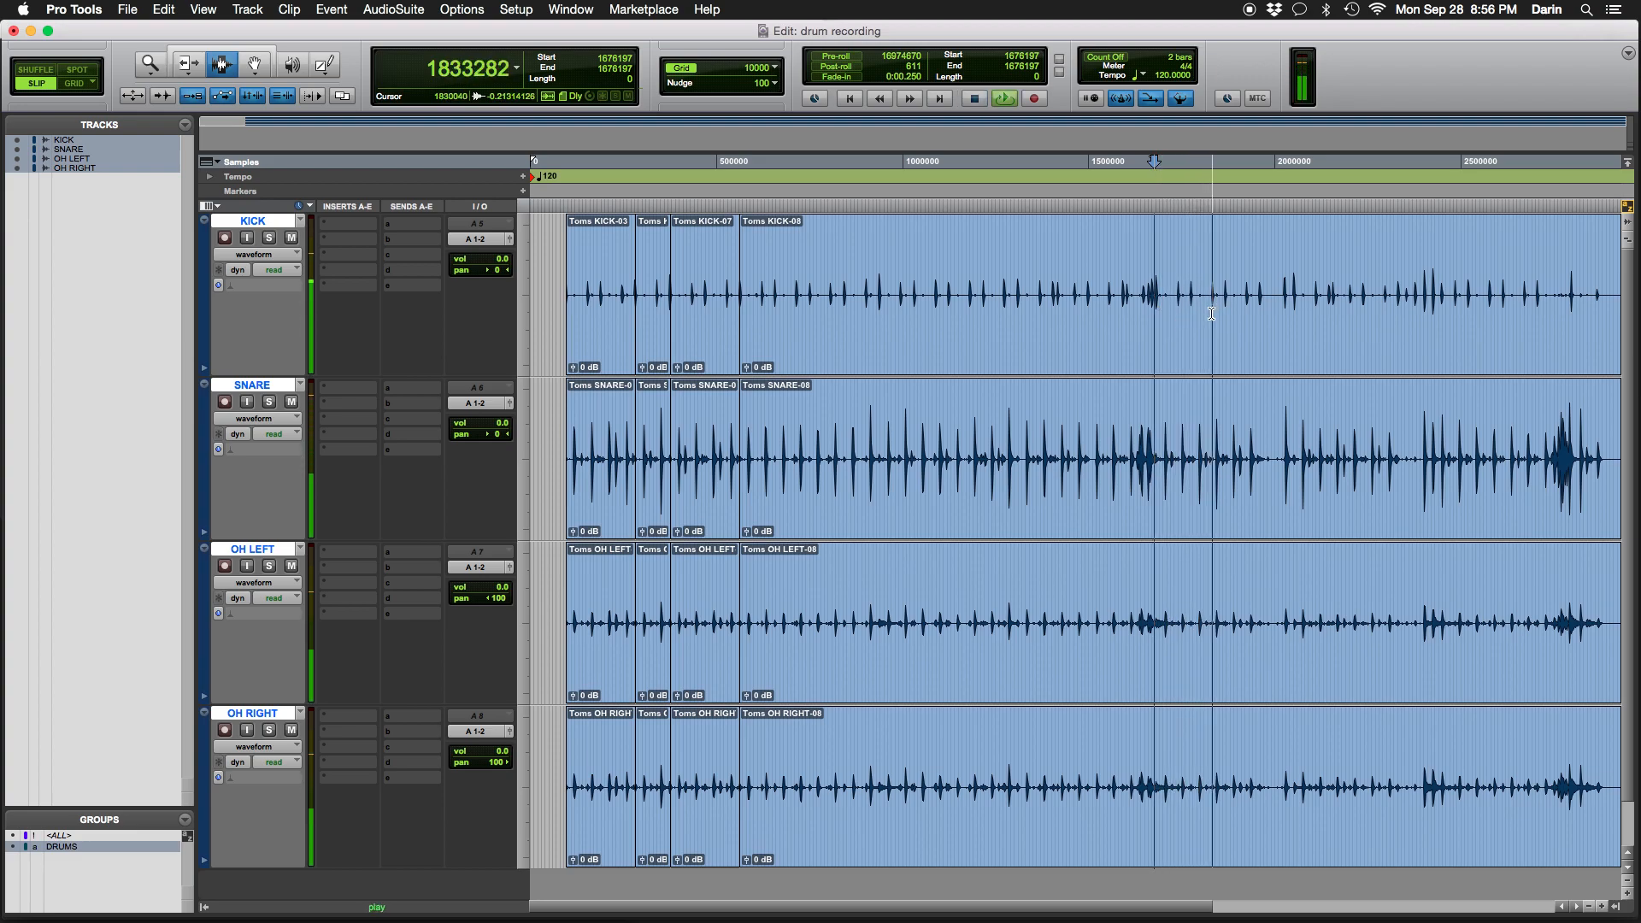
pyautogui.press('space')
pyautogui.press('space')
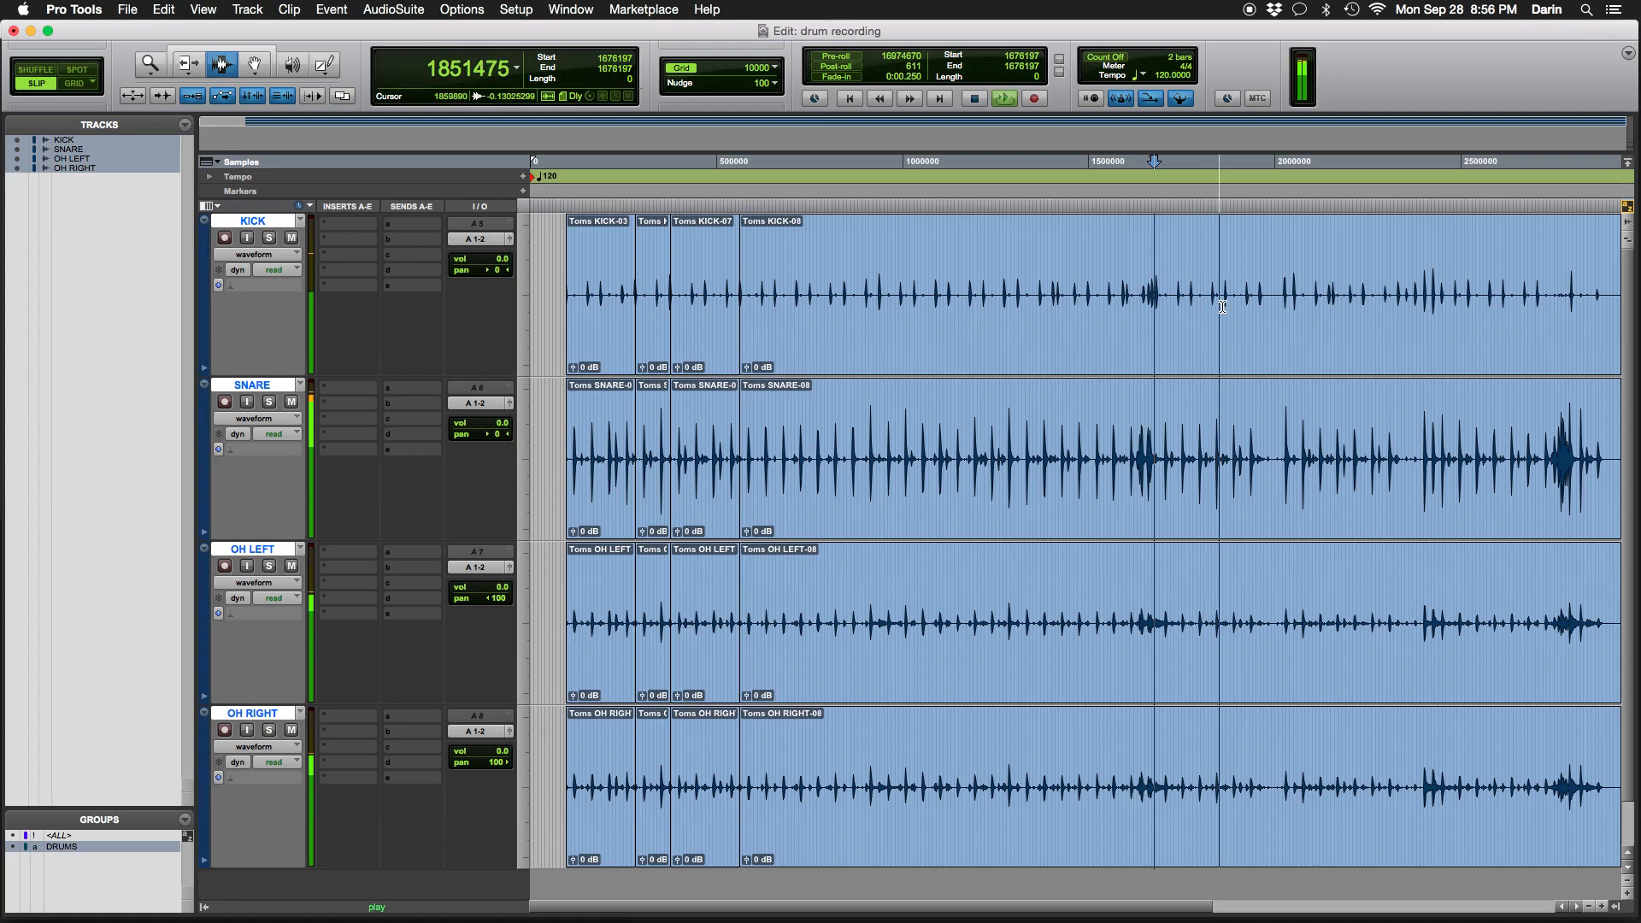
# Separate the grouped drum clips at sample 1867030, just before the kick hit
pyautogui.click(1223, 308)
pyautogui.press('super+bracketright')
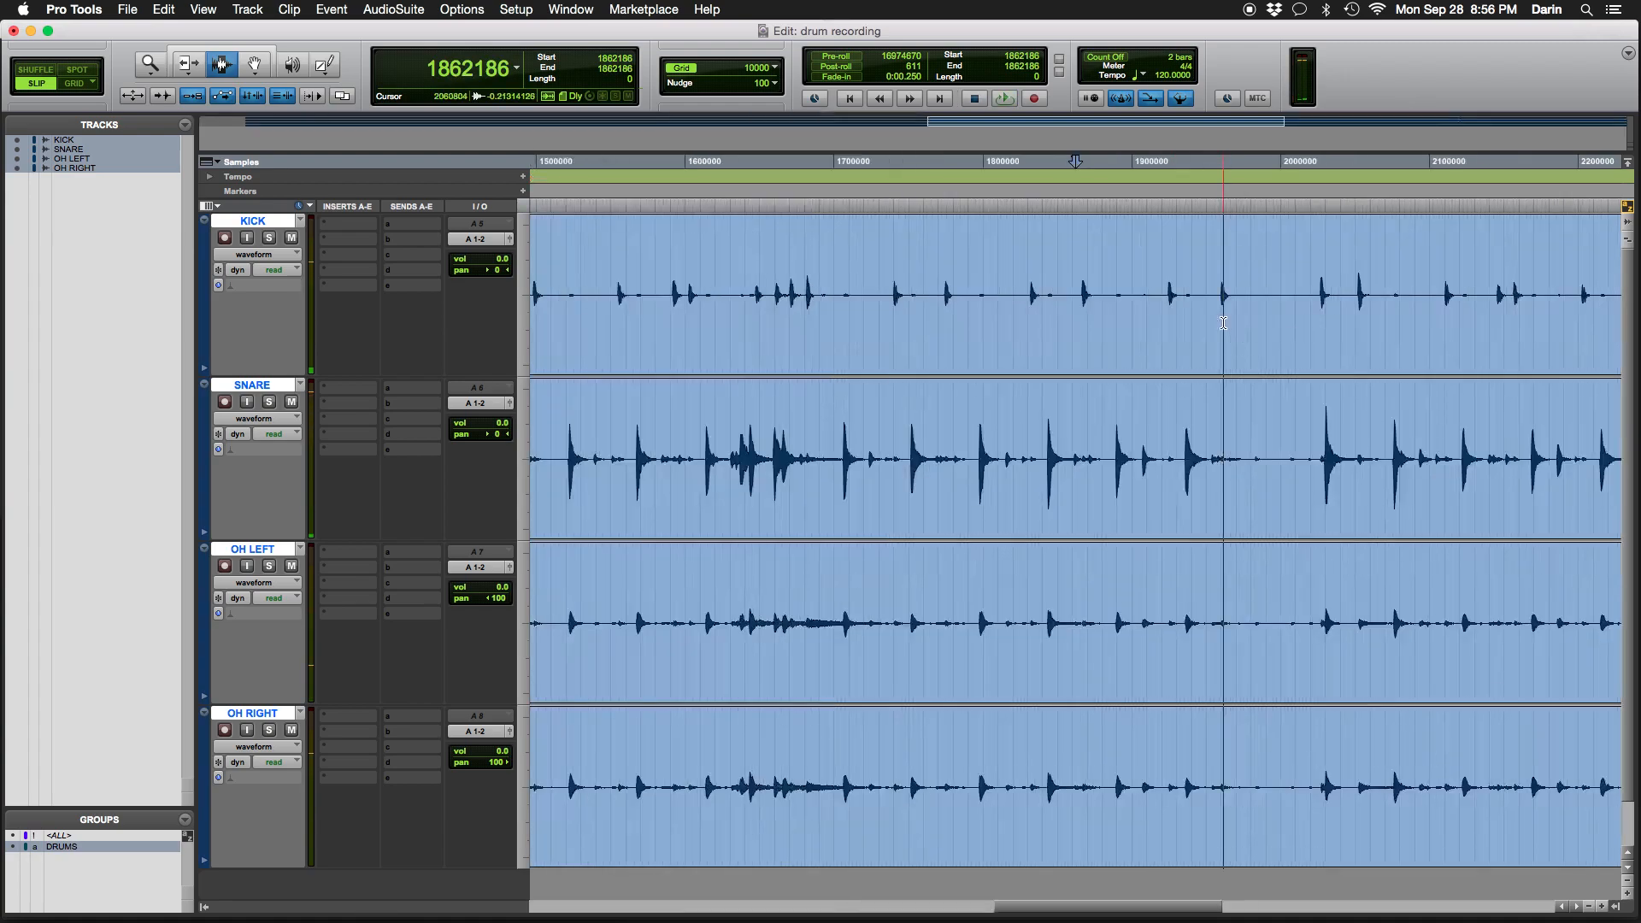
pyautogui.press('super+bracketright')
pyautogui.press('super+bracketright')
pyautogui.press('super+bracketright')
pyautogui.press('super+bracketright')
pyautogui.click(1130, 303)
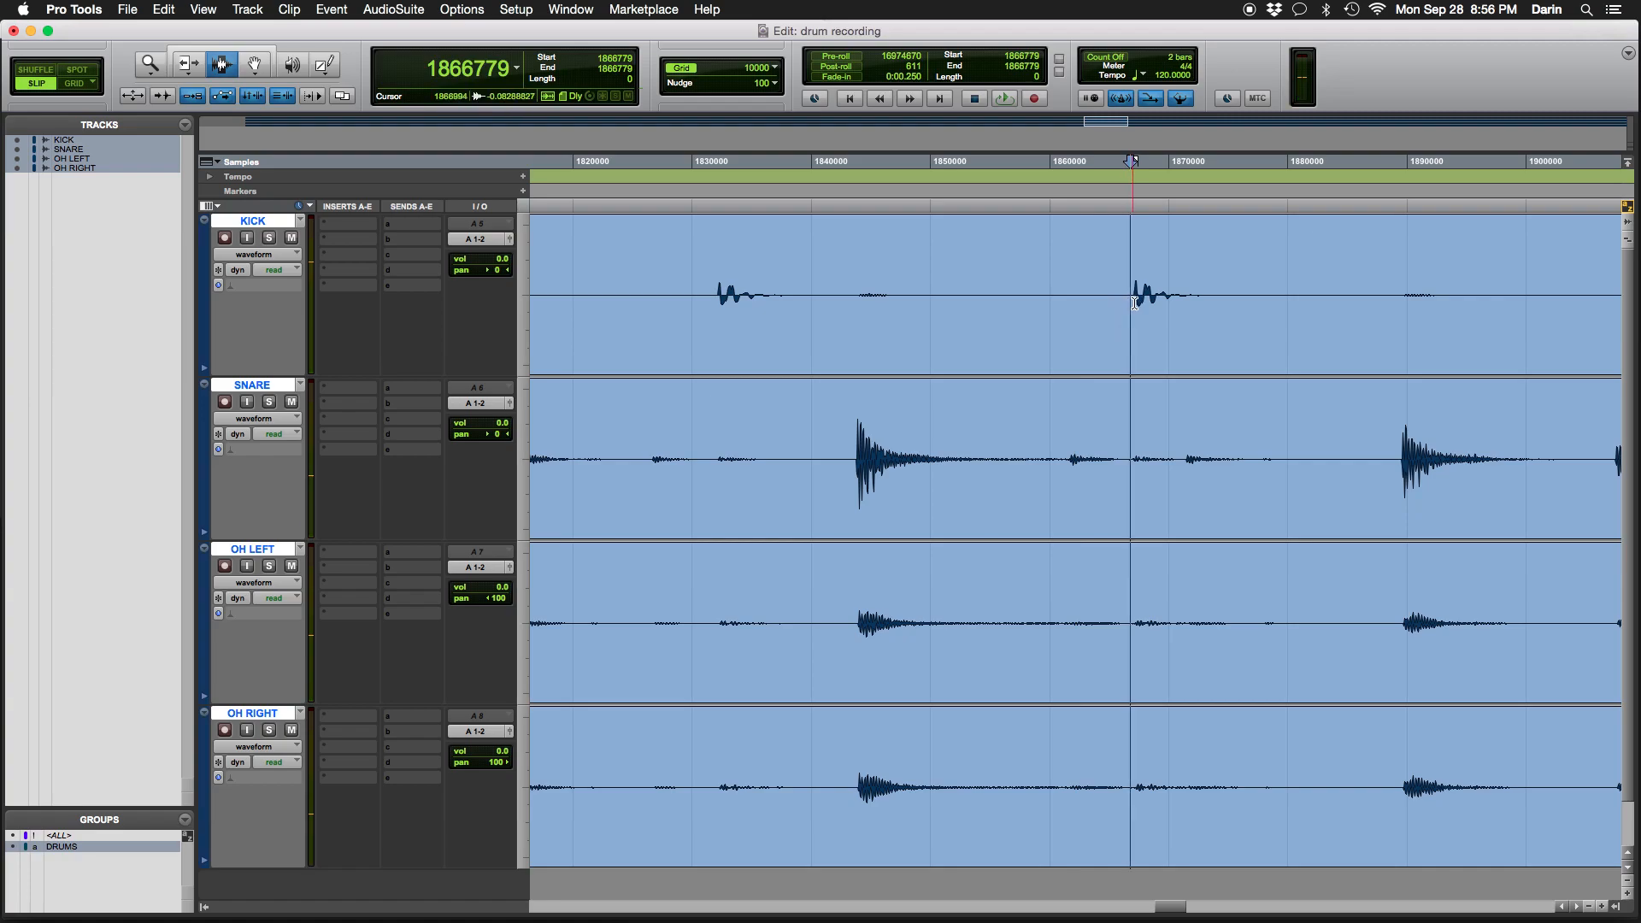
pyautogui.click(1133, 305)
pyautogui.click(1132, 305)
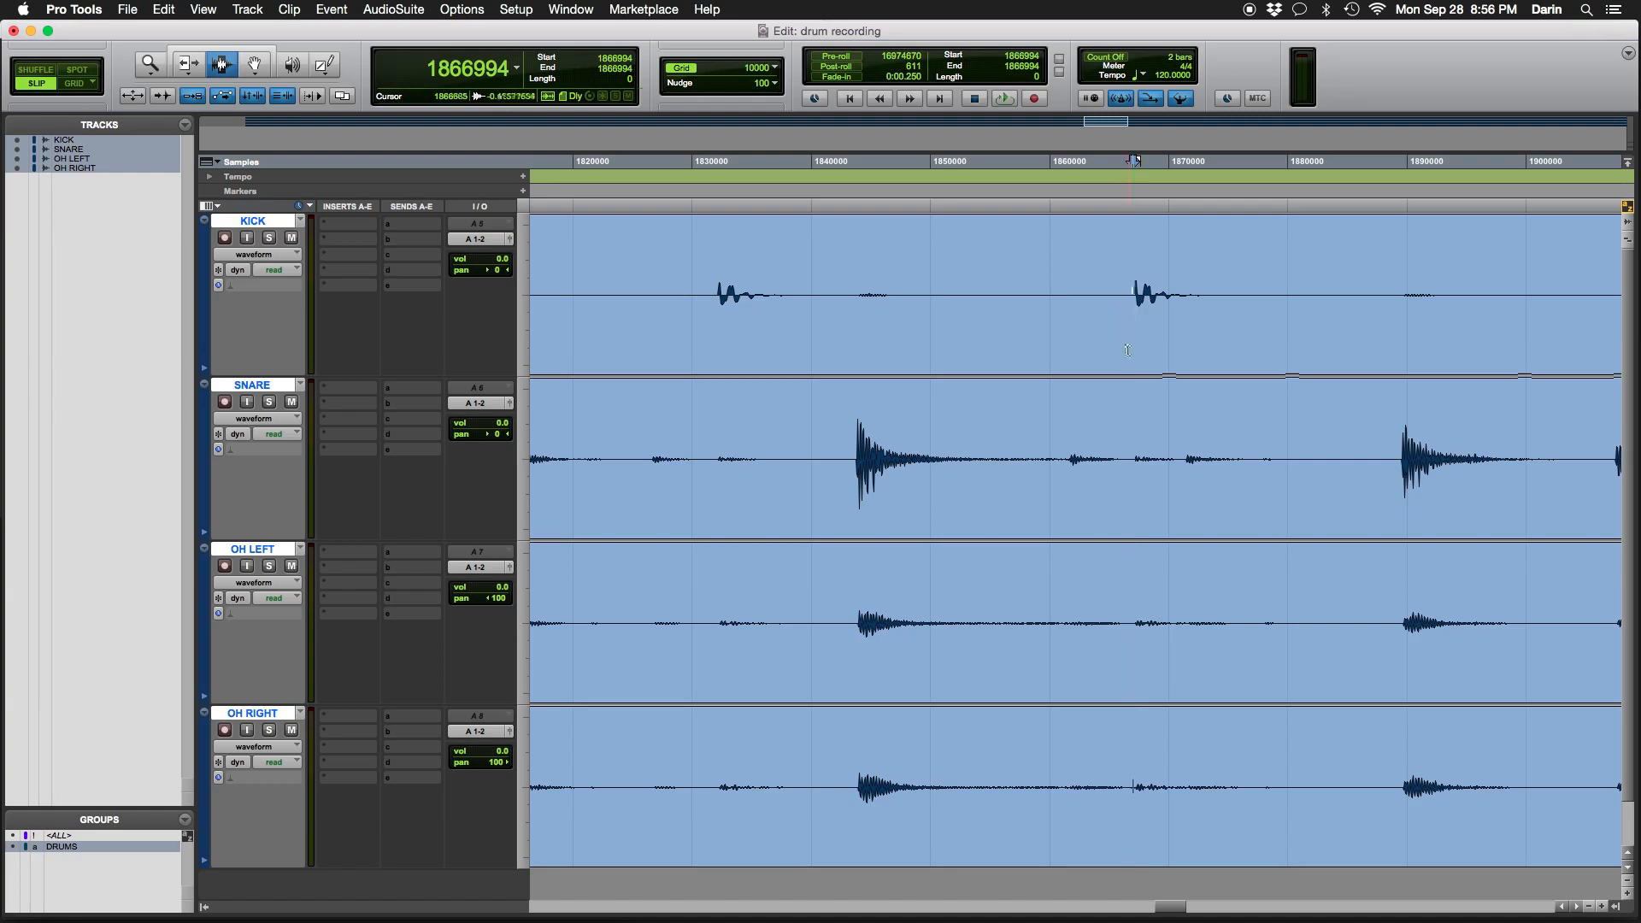
pyautogui.press('super+bracketright')
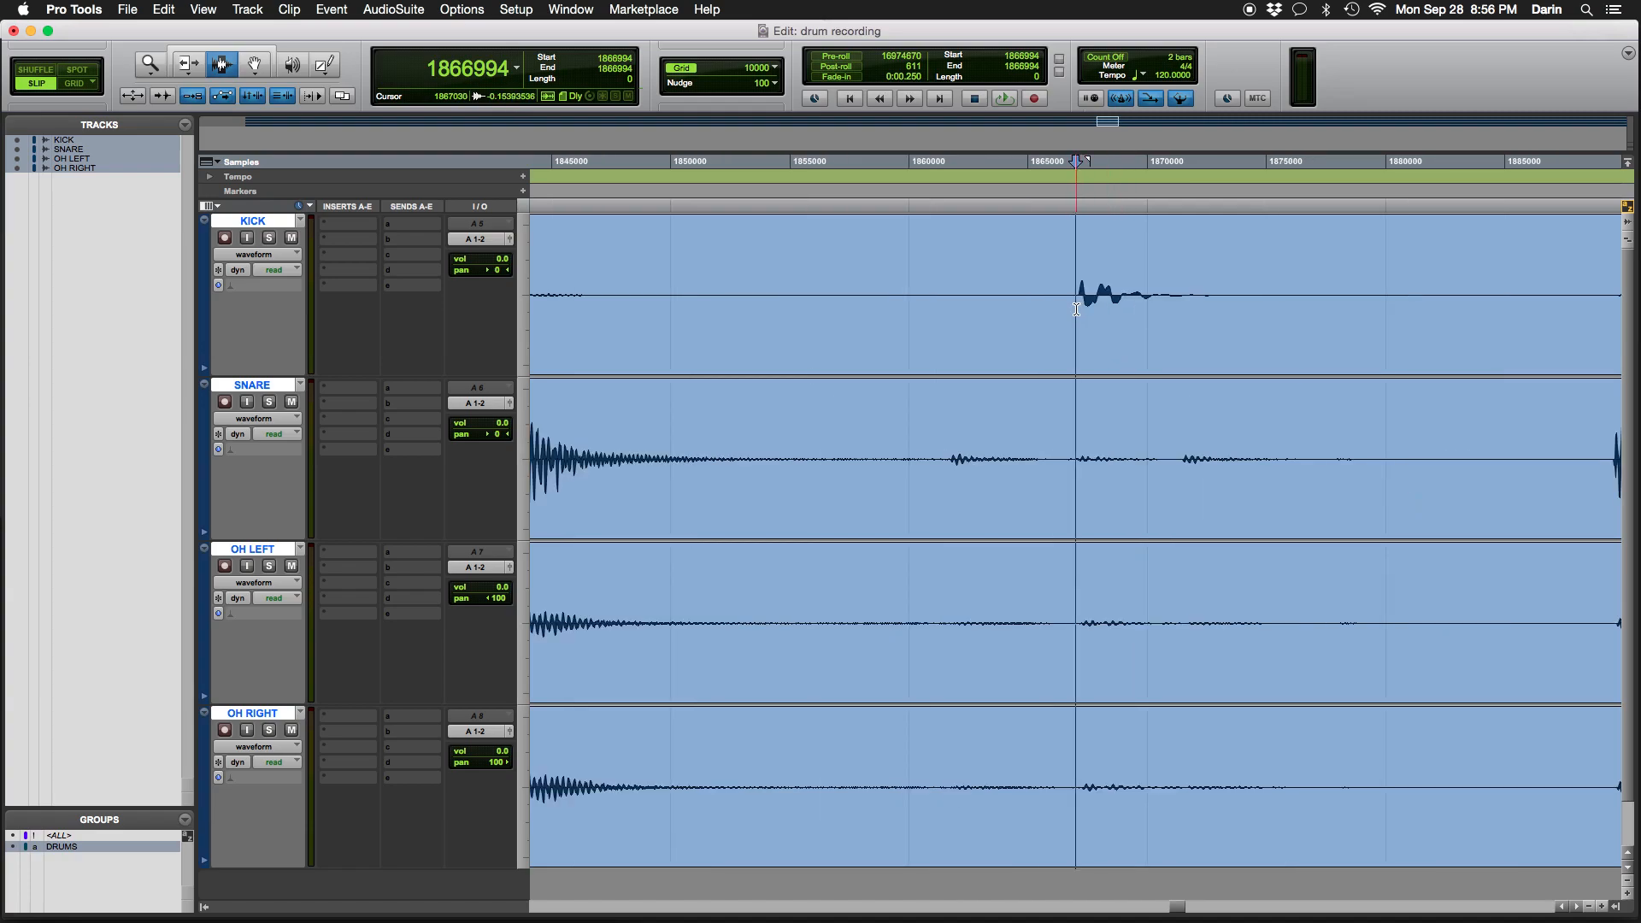
pyautogui.press('super+e')
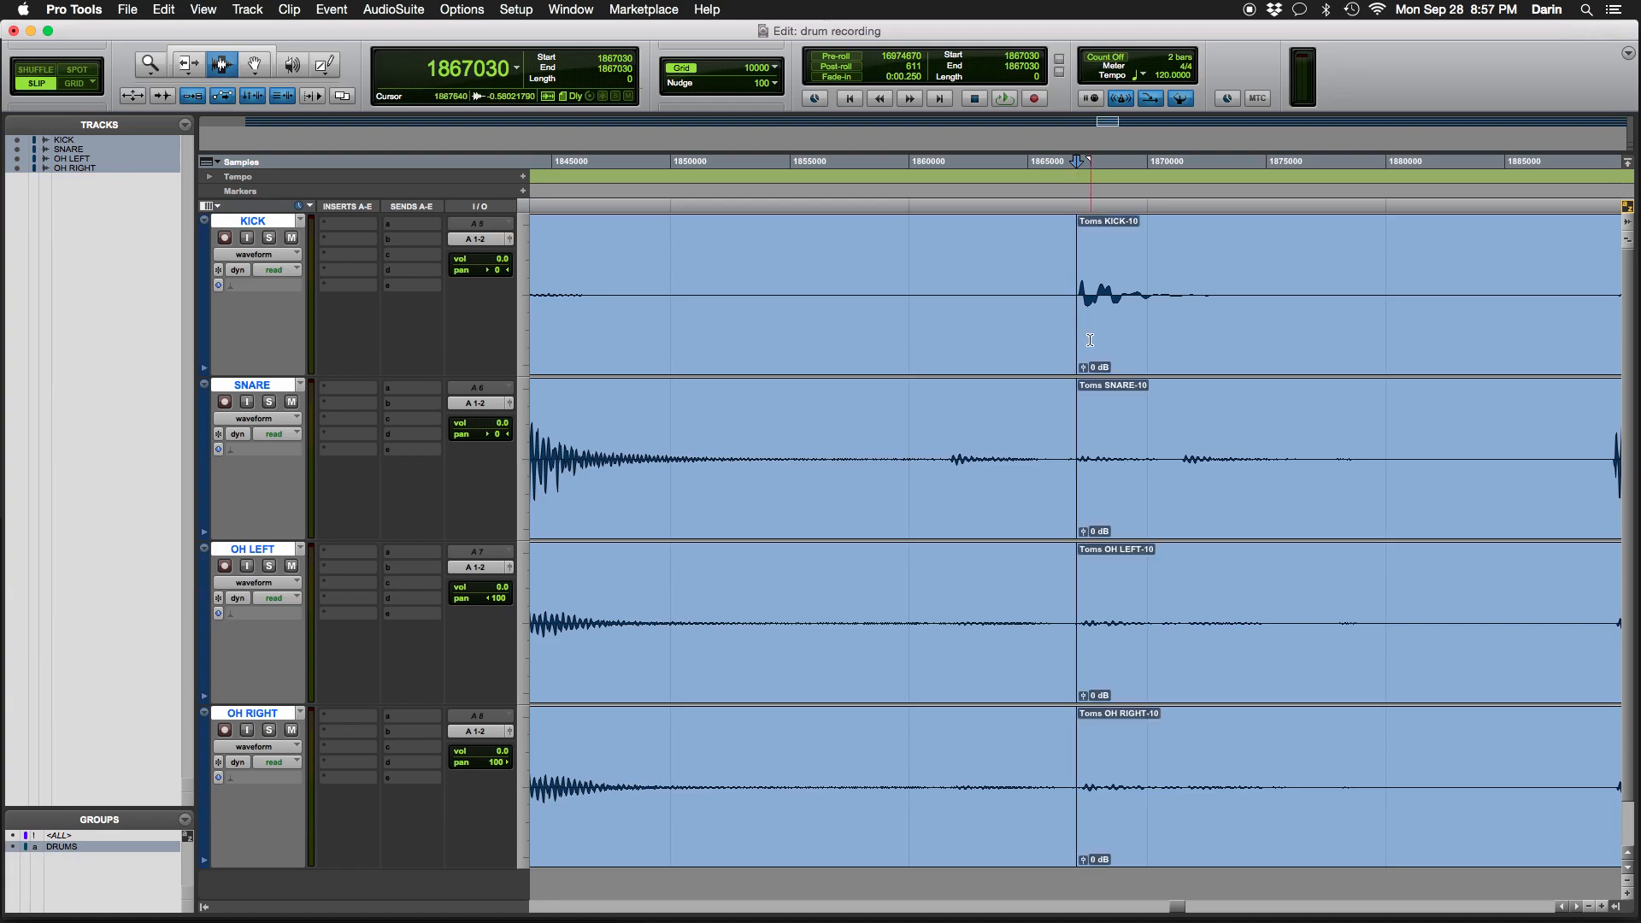
# Play the drums from sample 1343254 to find the start of the section leading into the fill
pyautogui.press('super+bracketleft')
pyautogui.press('super+bracketleft')
pyautogui.press('super+bracketleft')
pyautogui.press('super+bracketleft')
pyautogui.press('super+bracketleft')
pyautogui.press('super+bracketleft')
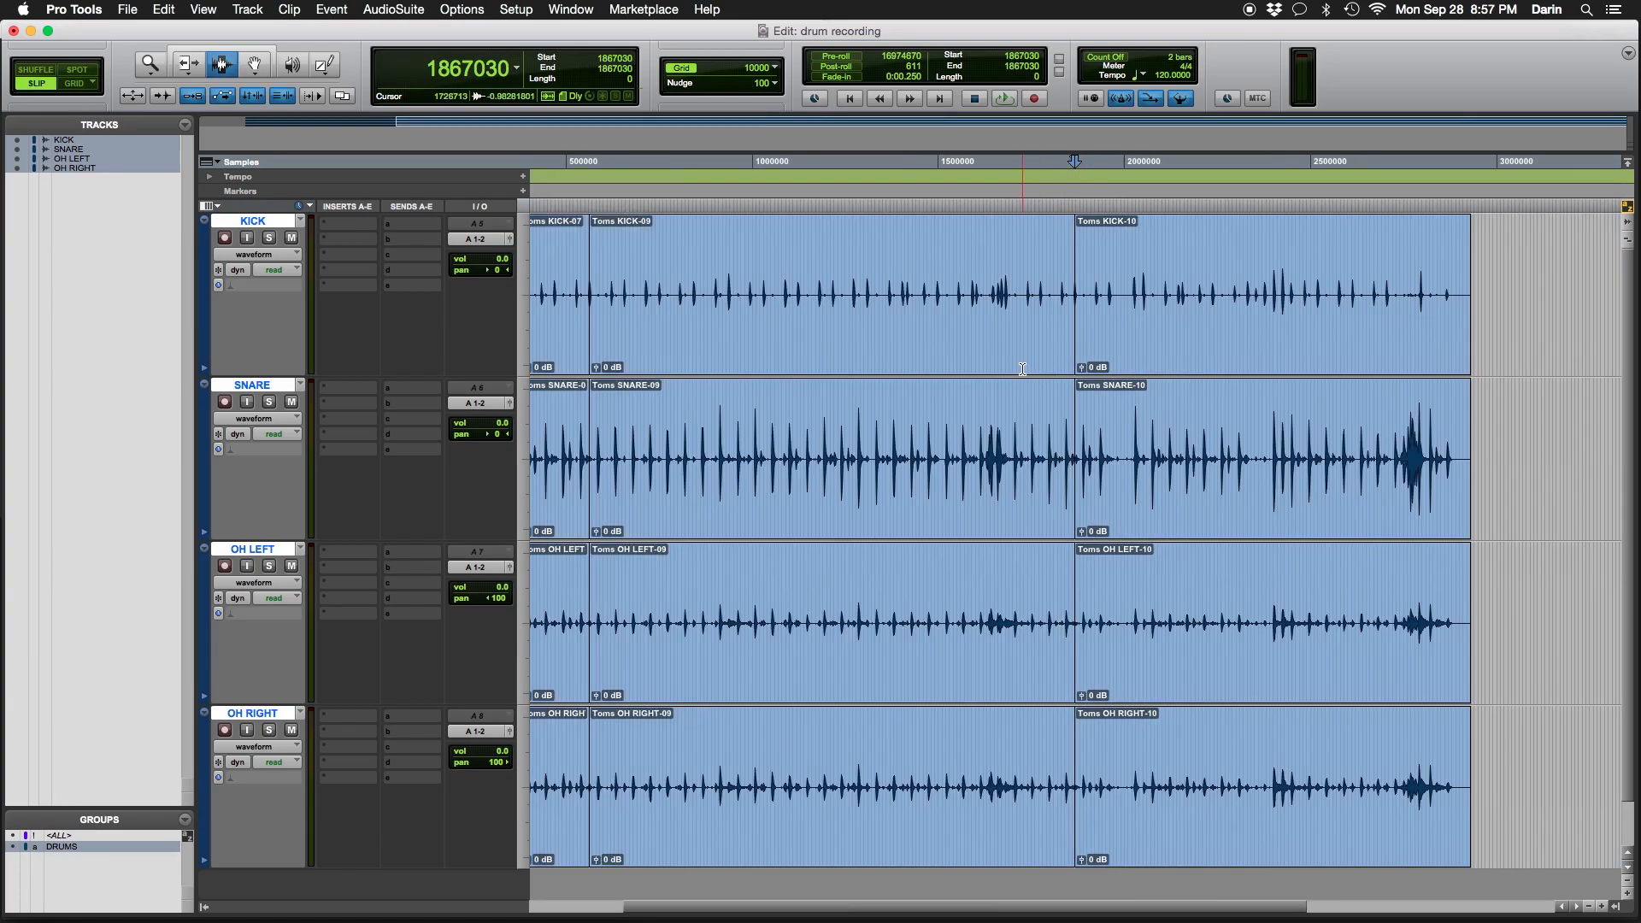
pyautogui.click(880, 324)
pyautogui.press('space')
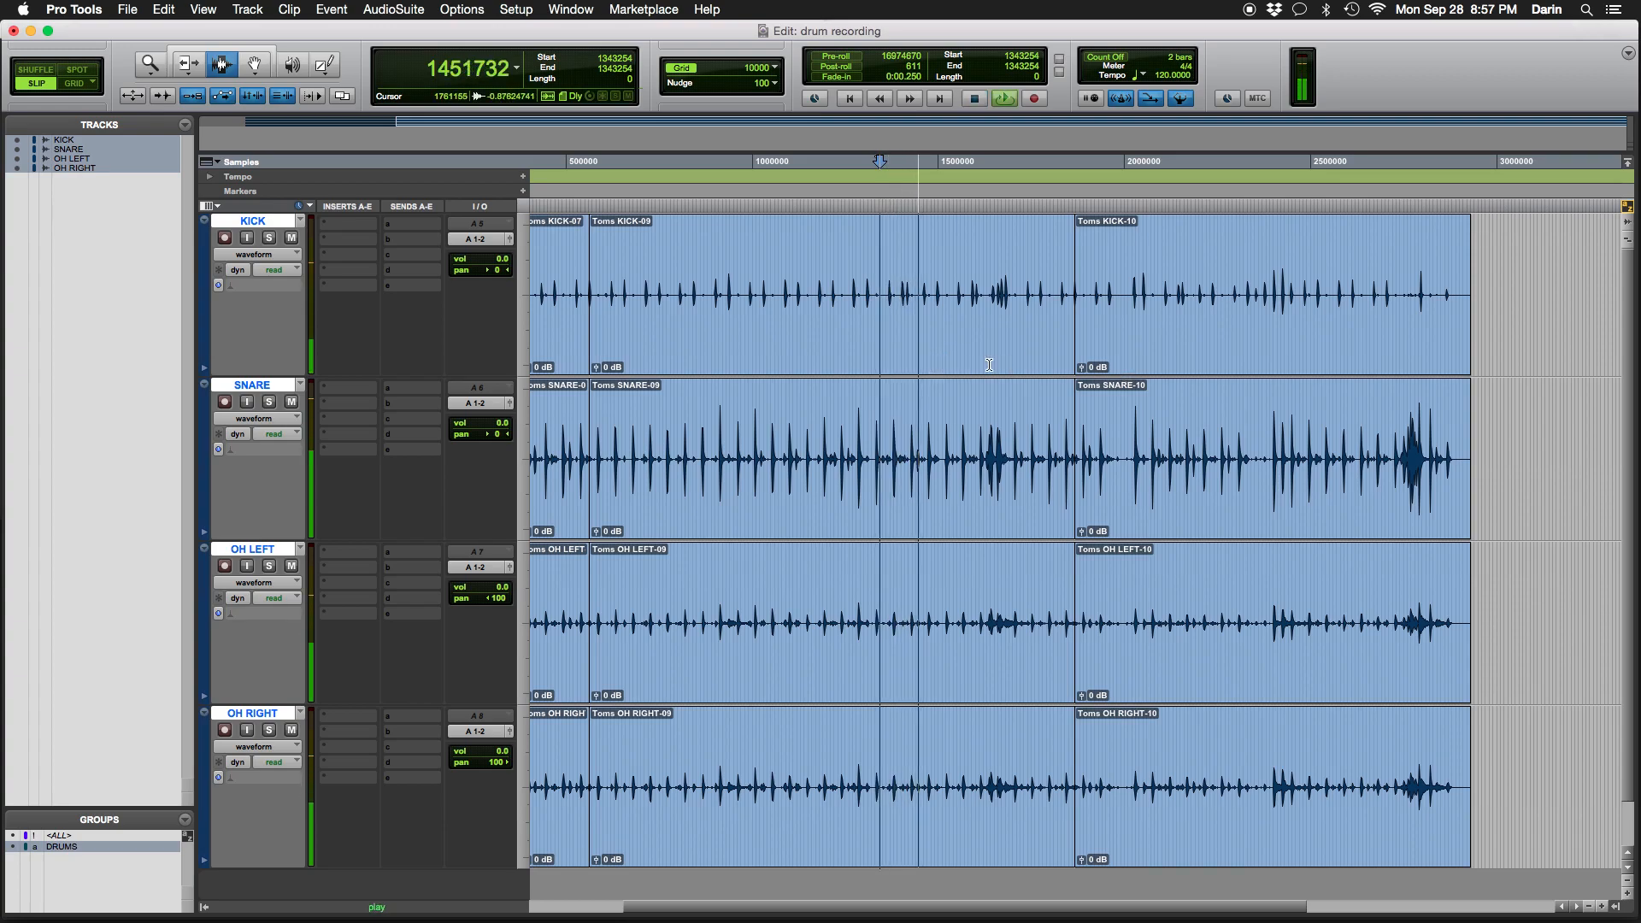
pyautogui.press('space')
# Separate the grouped drum clips at sample 1498317, just before the kick hit
pyautogui.click(935, 310)
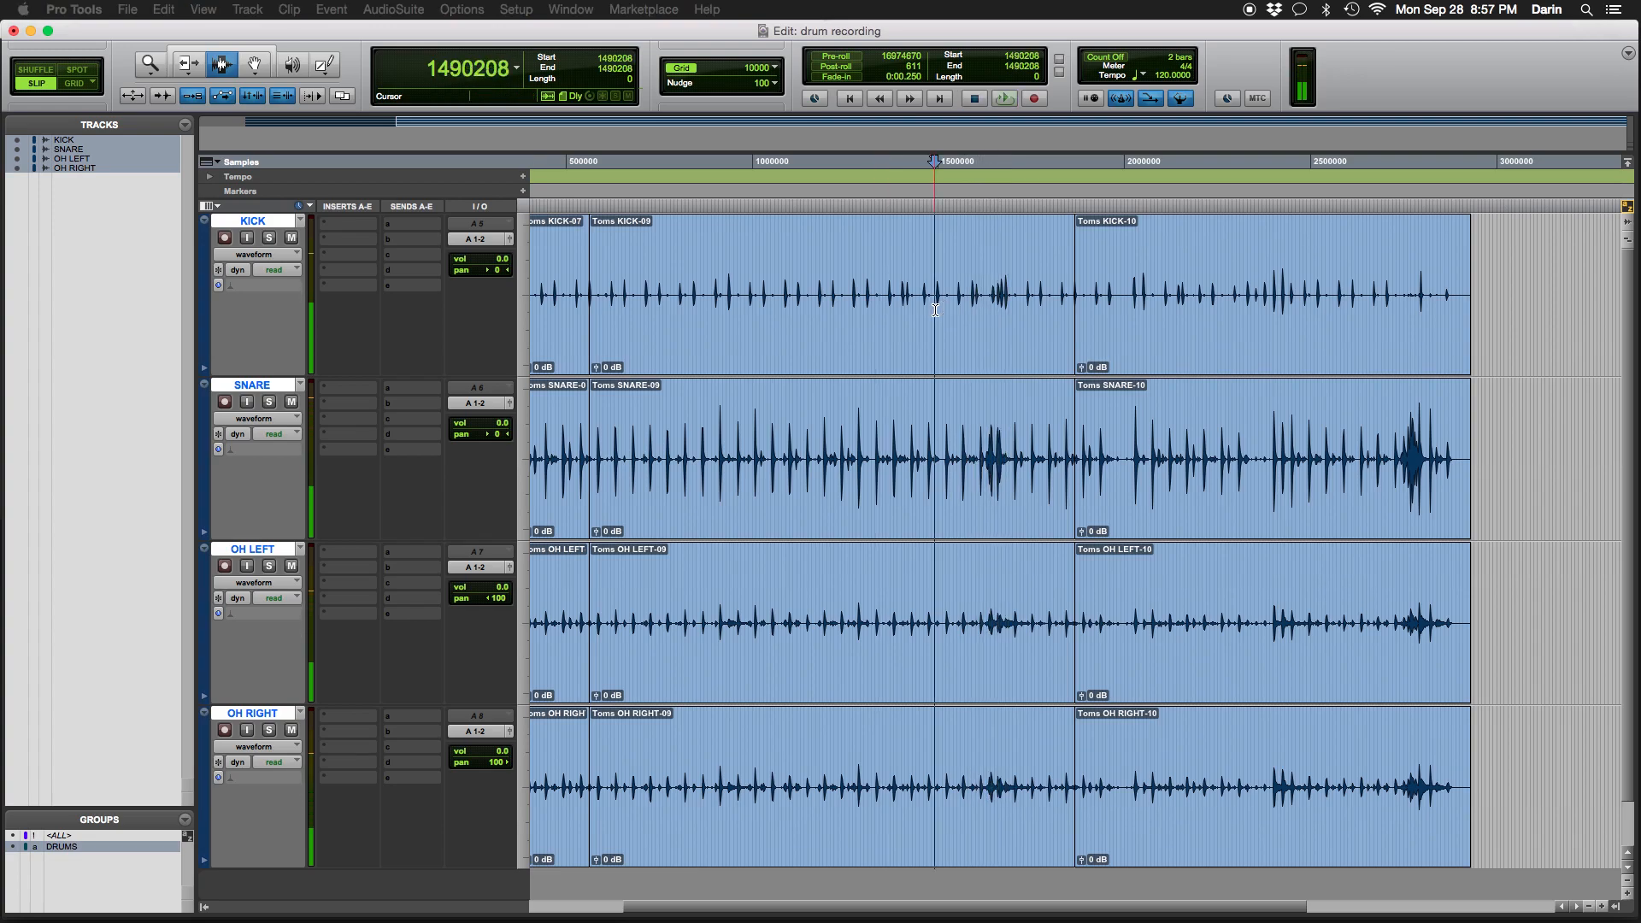
pyautogui.press('t')
pyautogui.press('t')
pyautogui.press('t')
pyautogui.press('t')
pyautogui.press('t')
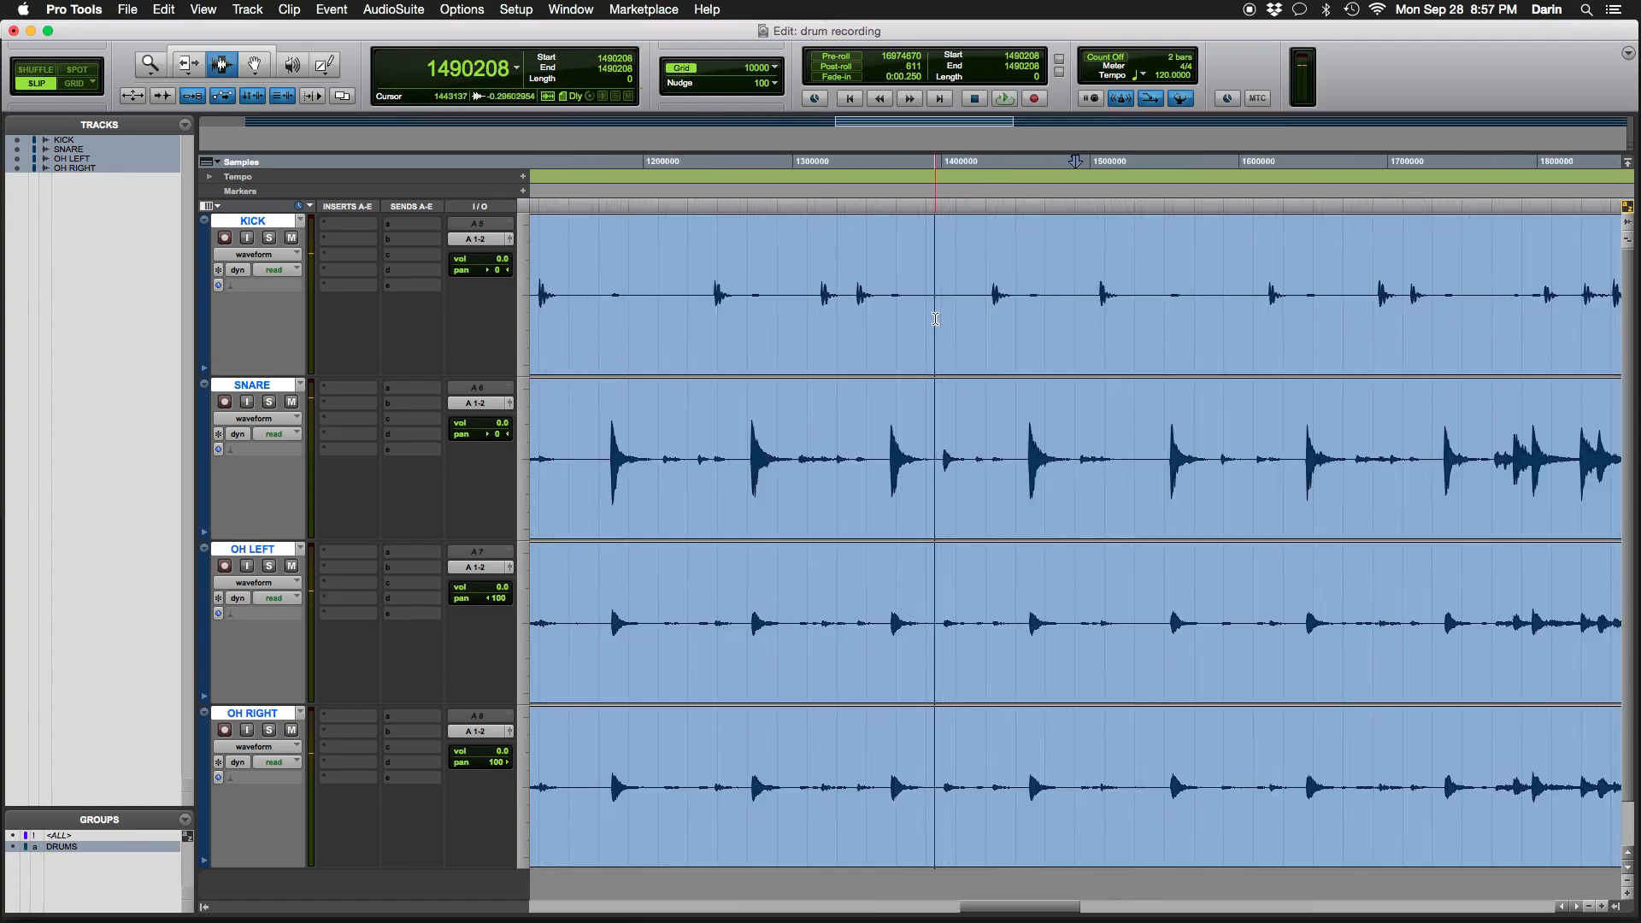
pyautogui.click(1171, 316)
pyautogui.click(1170, 316)
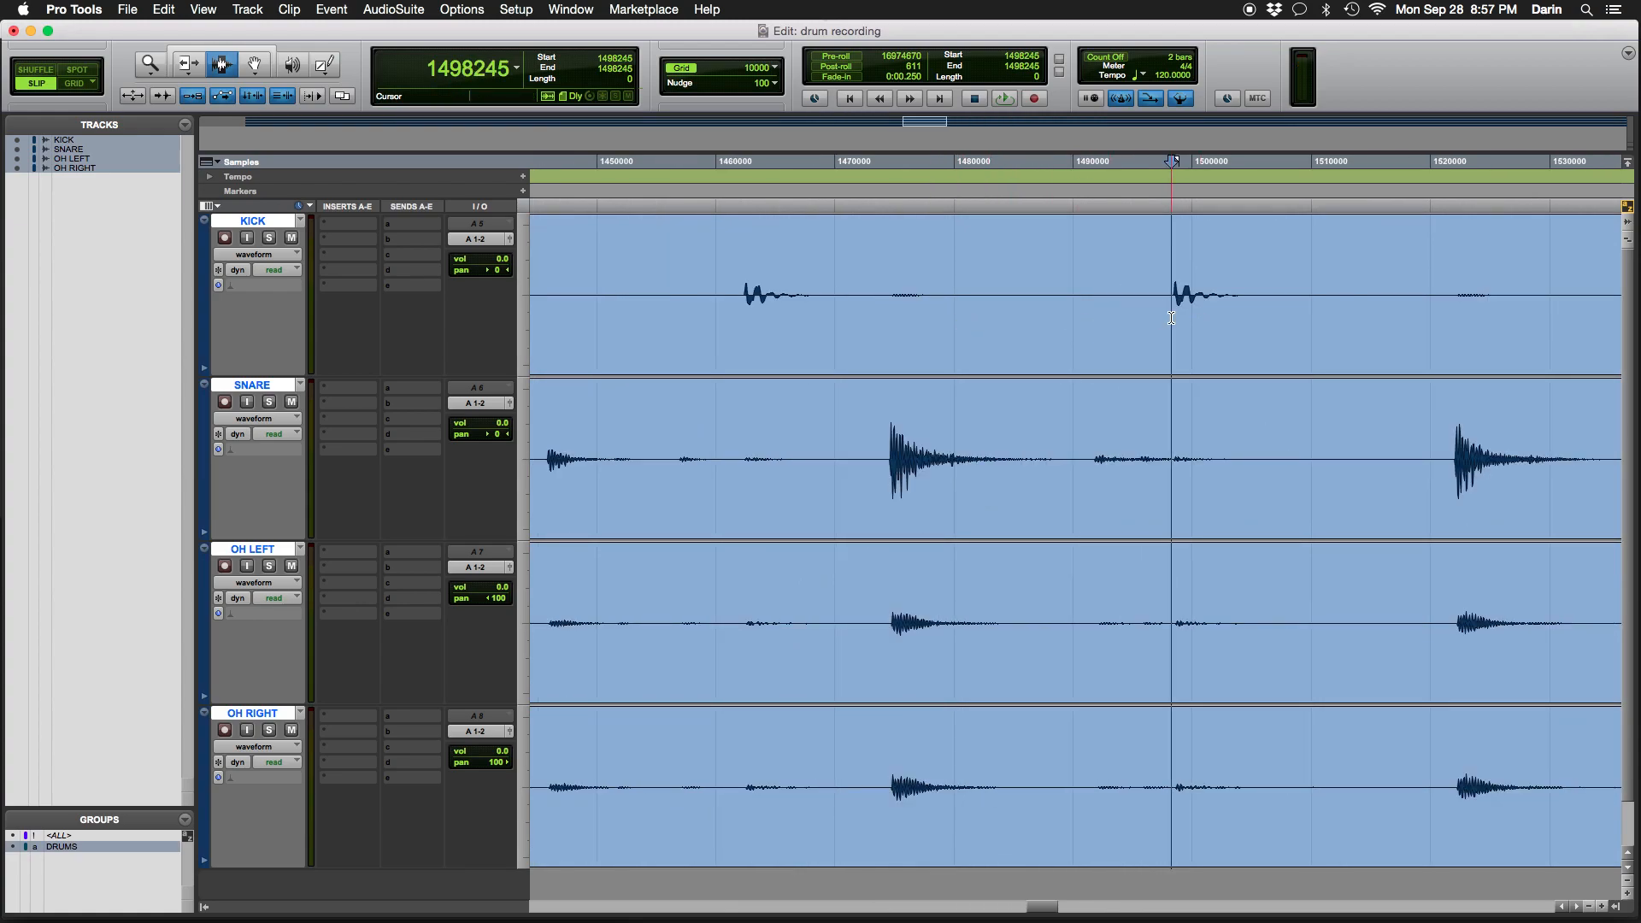
pyautogui.click(1172, 318)
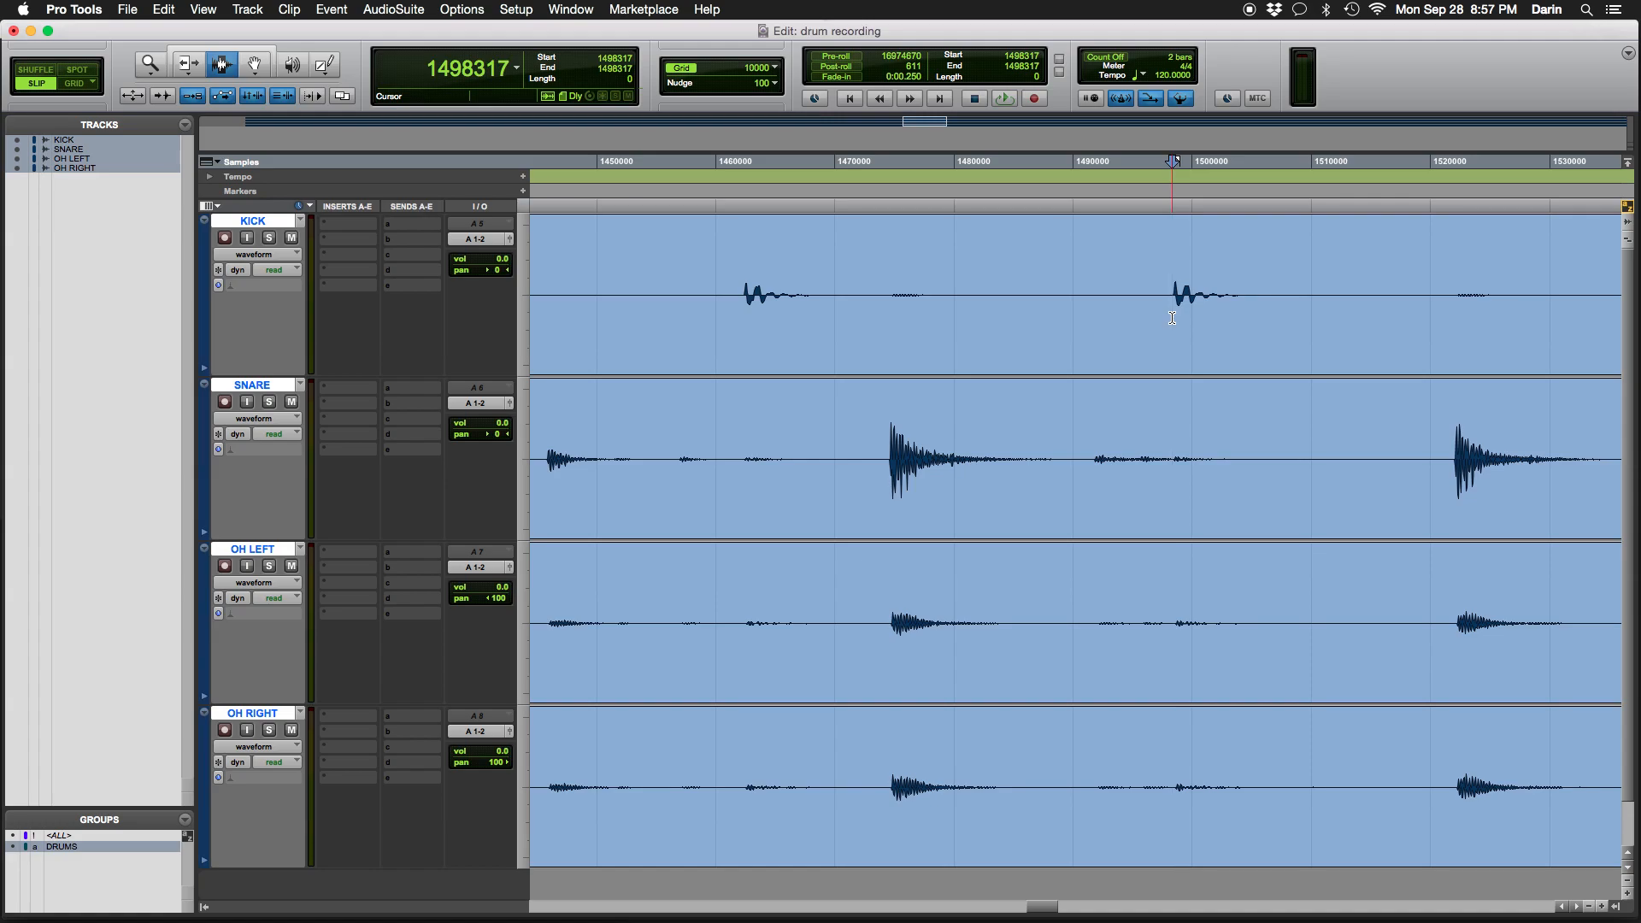
pyautogui.press('b')
# Select the fill section of grouped drum clips, from sample 1498317 to 1867030, and play it
pyautogui.press('r')
pyautogui.press('r')
pyautogui.press('r')
pyautogui.press('r')
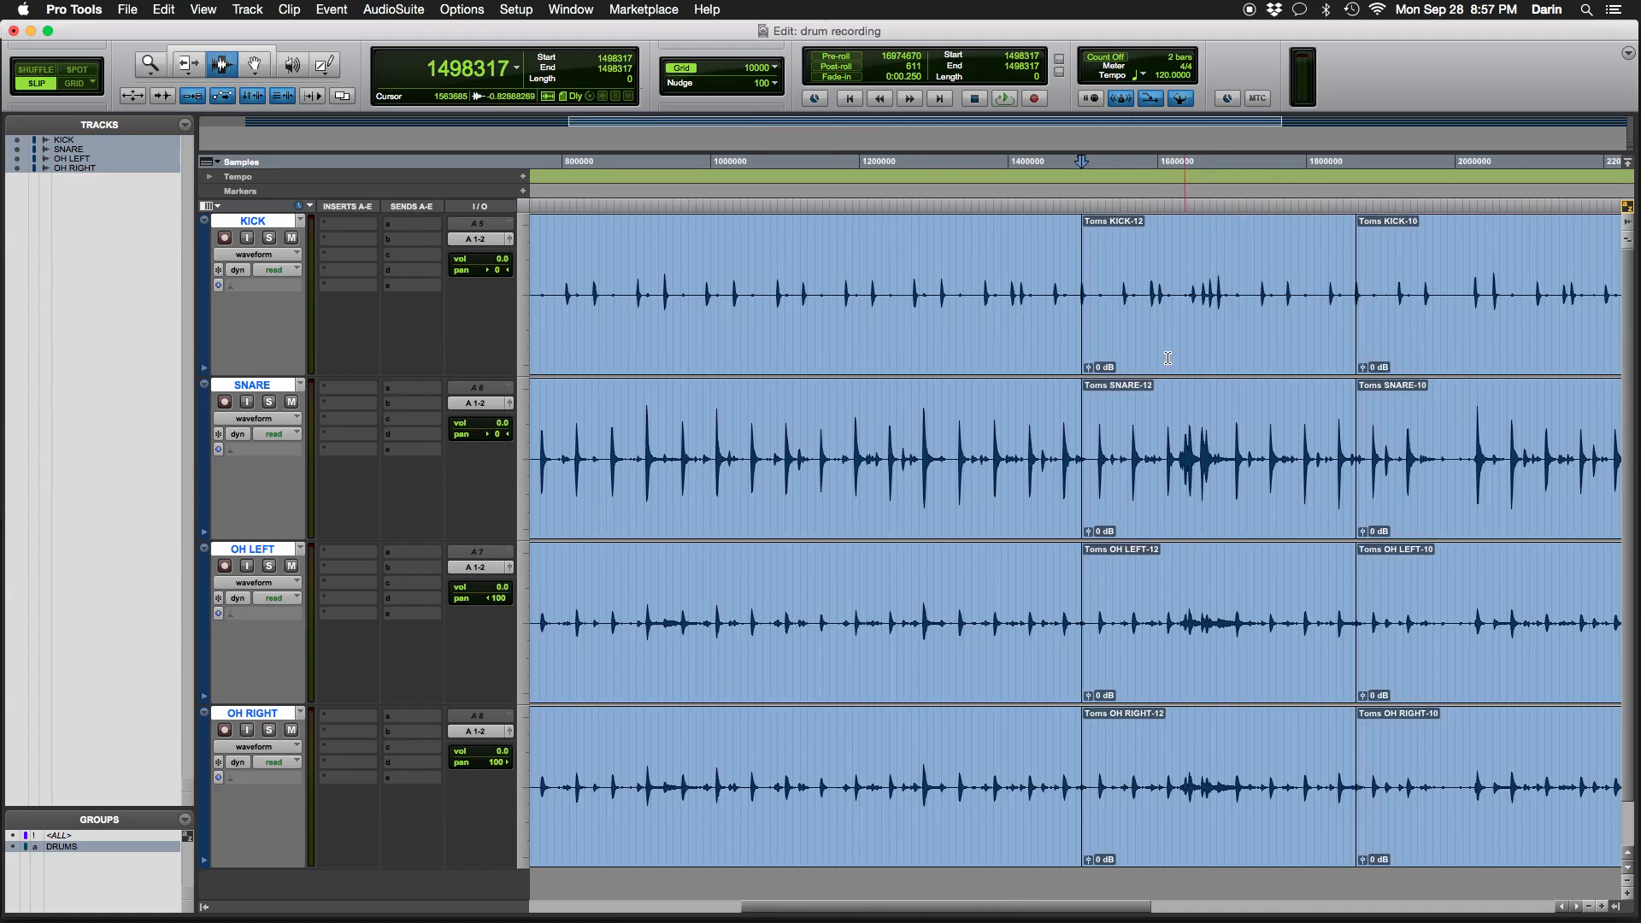
pyautogui.press('r')
pyautogui.press('r')
pyautogui.press('t')
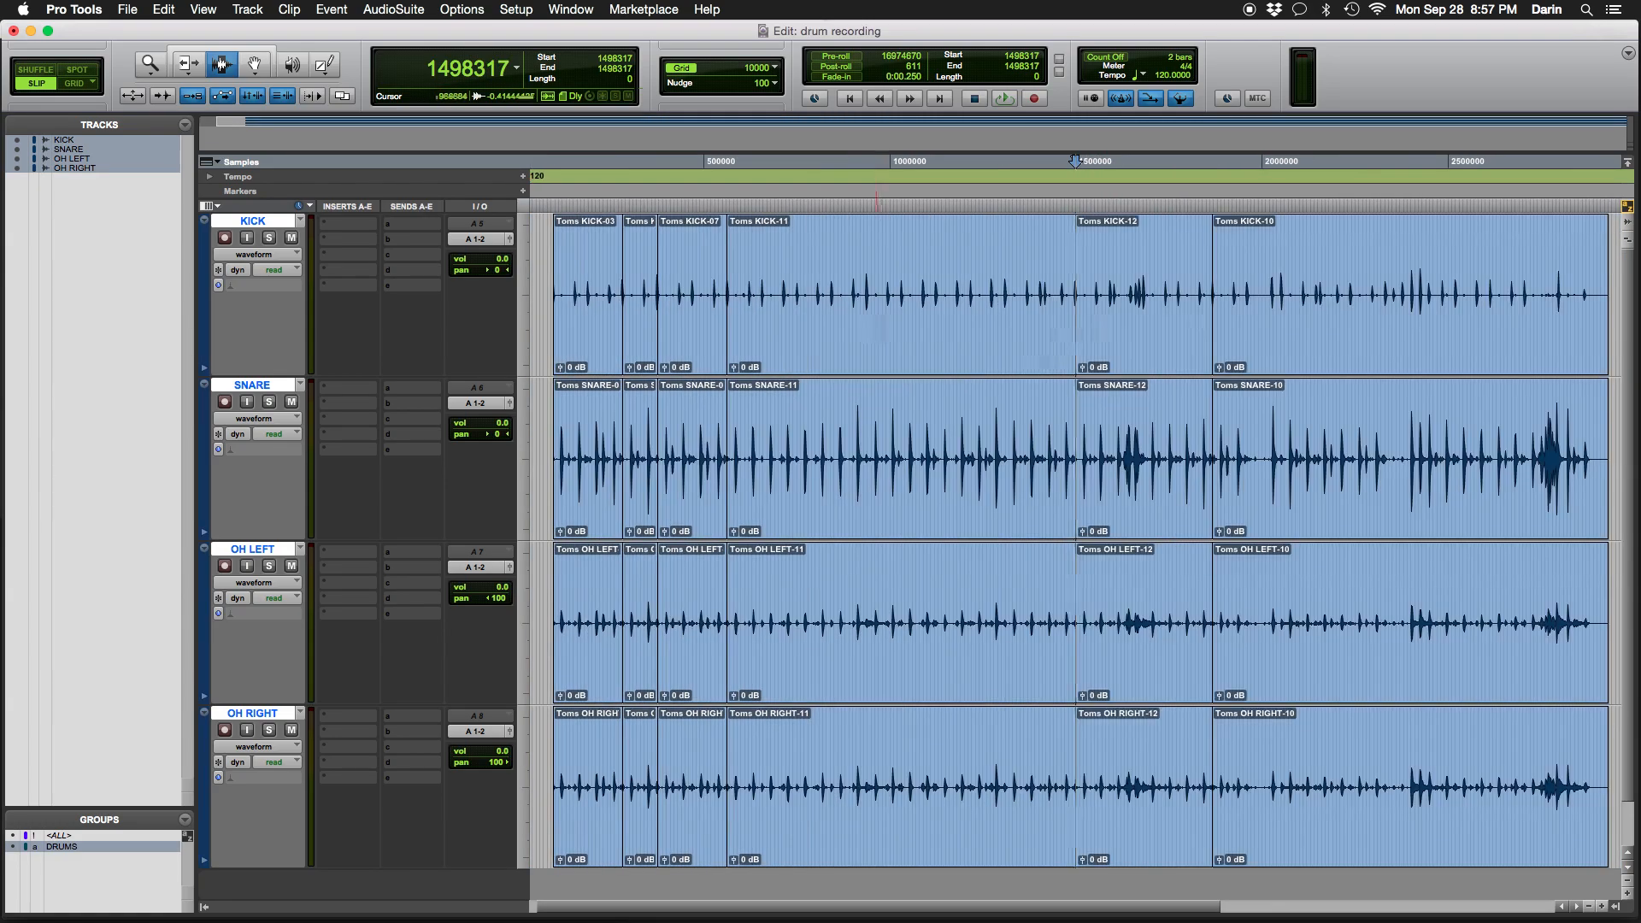
pyautogui.doubleClick(1136, 336)
pyautogui.press('space')
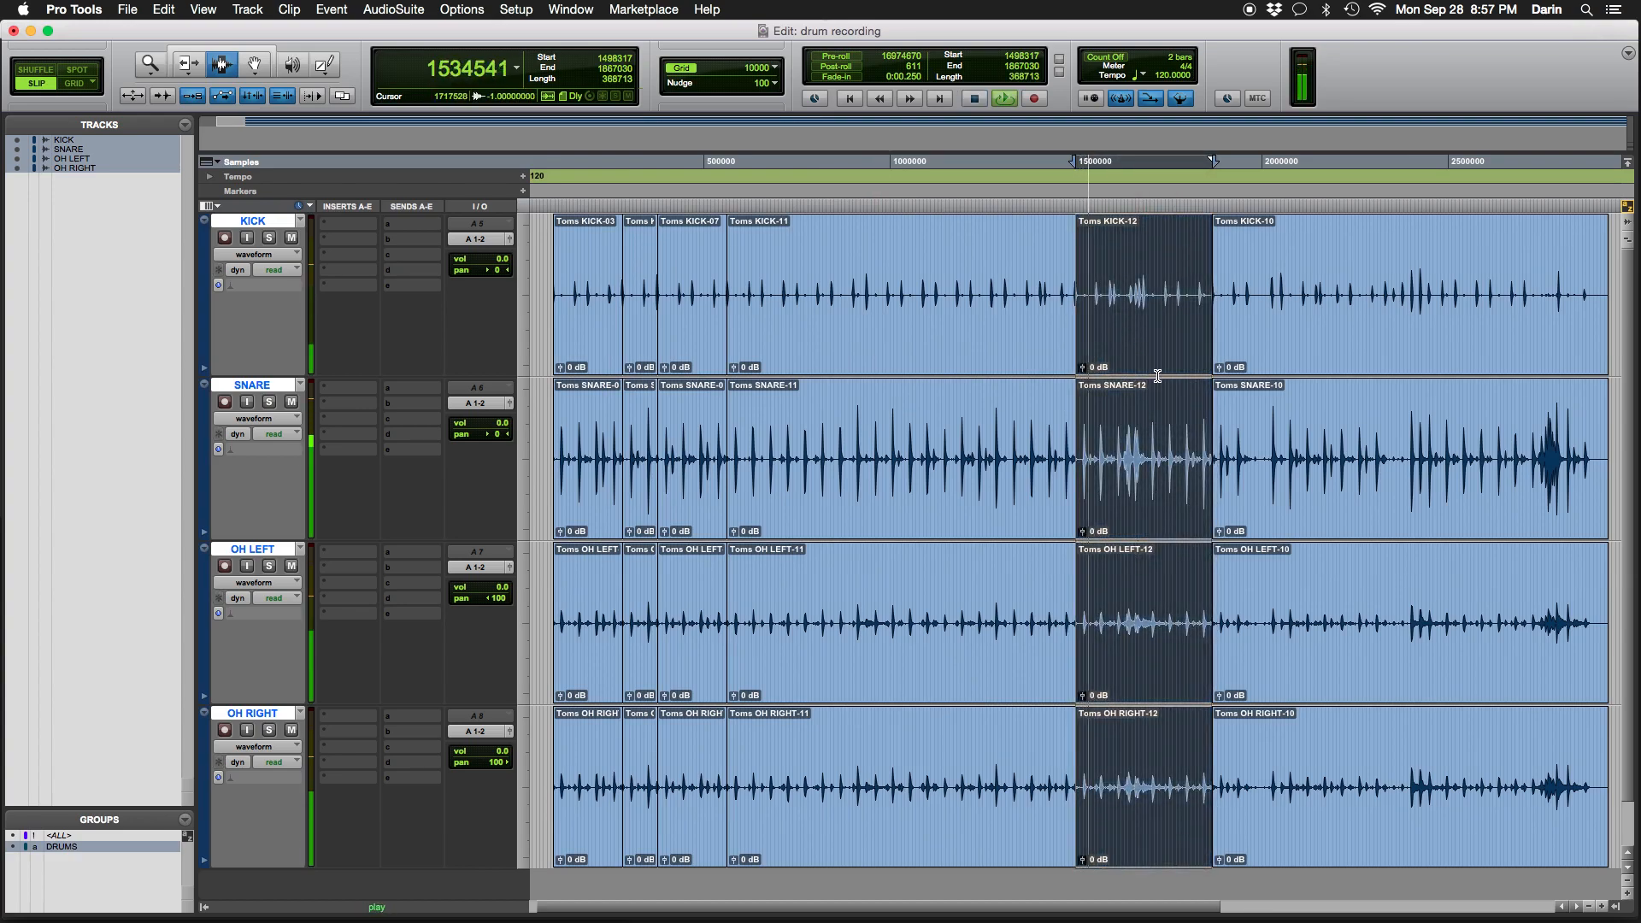
# Play the drums from sample 1687678 and from earlier in the fill to locate the kick hit that ends it
pyautogui.click(1146, 311)
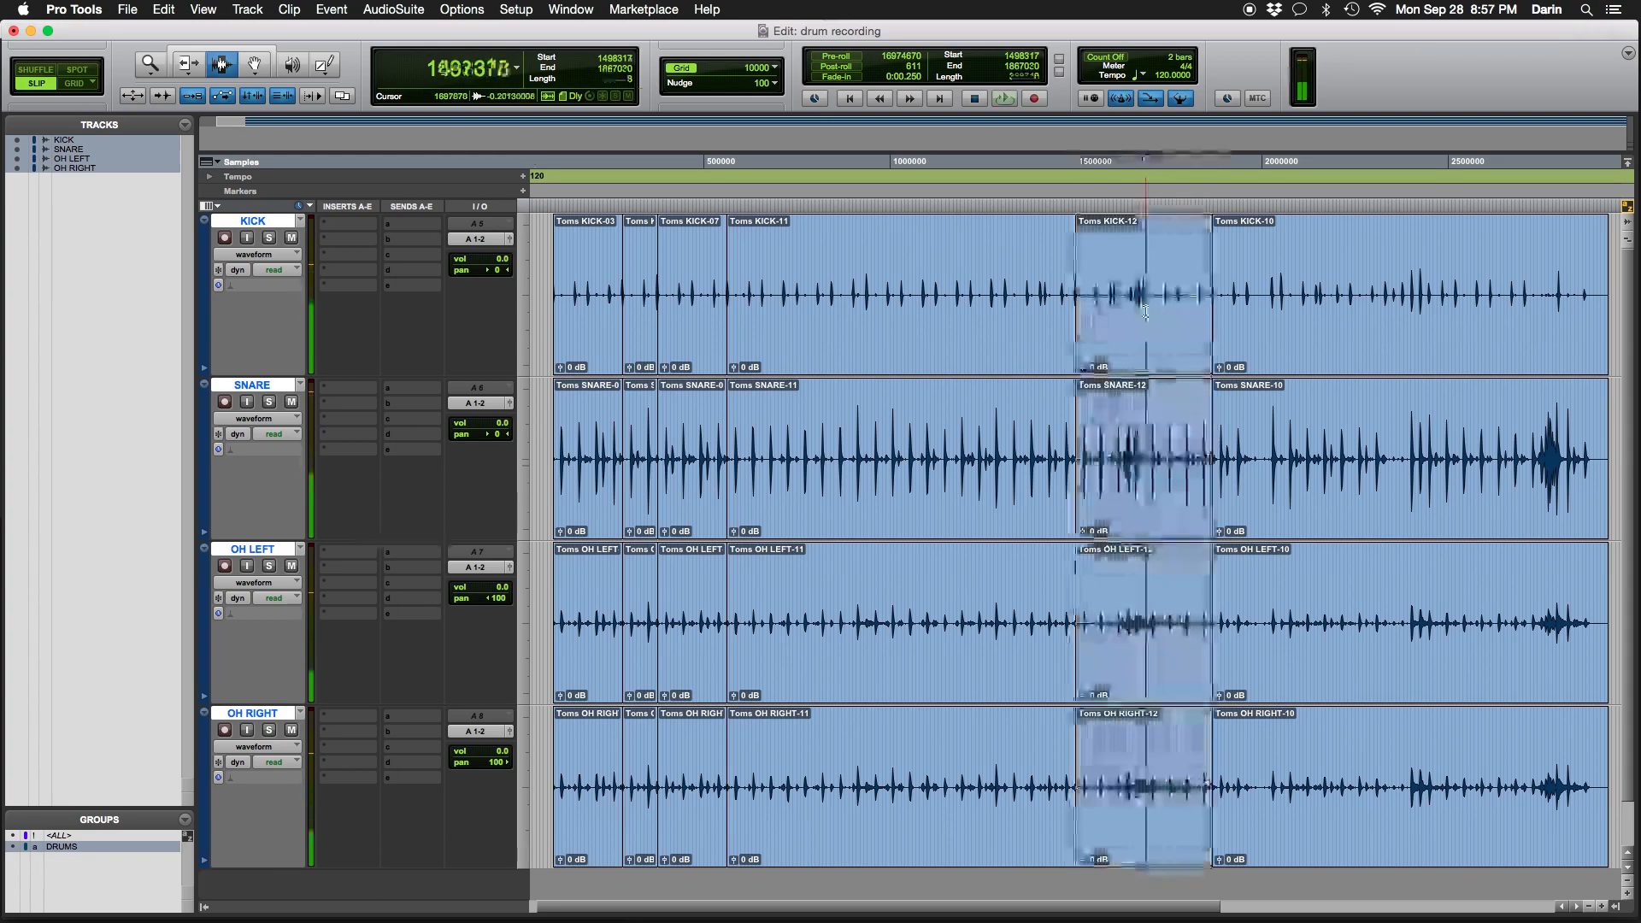
pyautogui.press('super+bracketright')
pyautogui.press('super+bracketright')
pyautogui.press('super+bracketright')
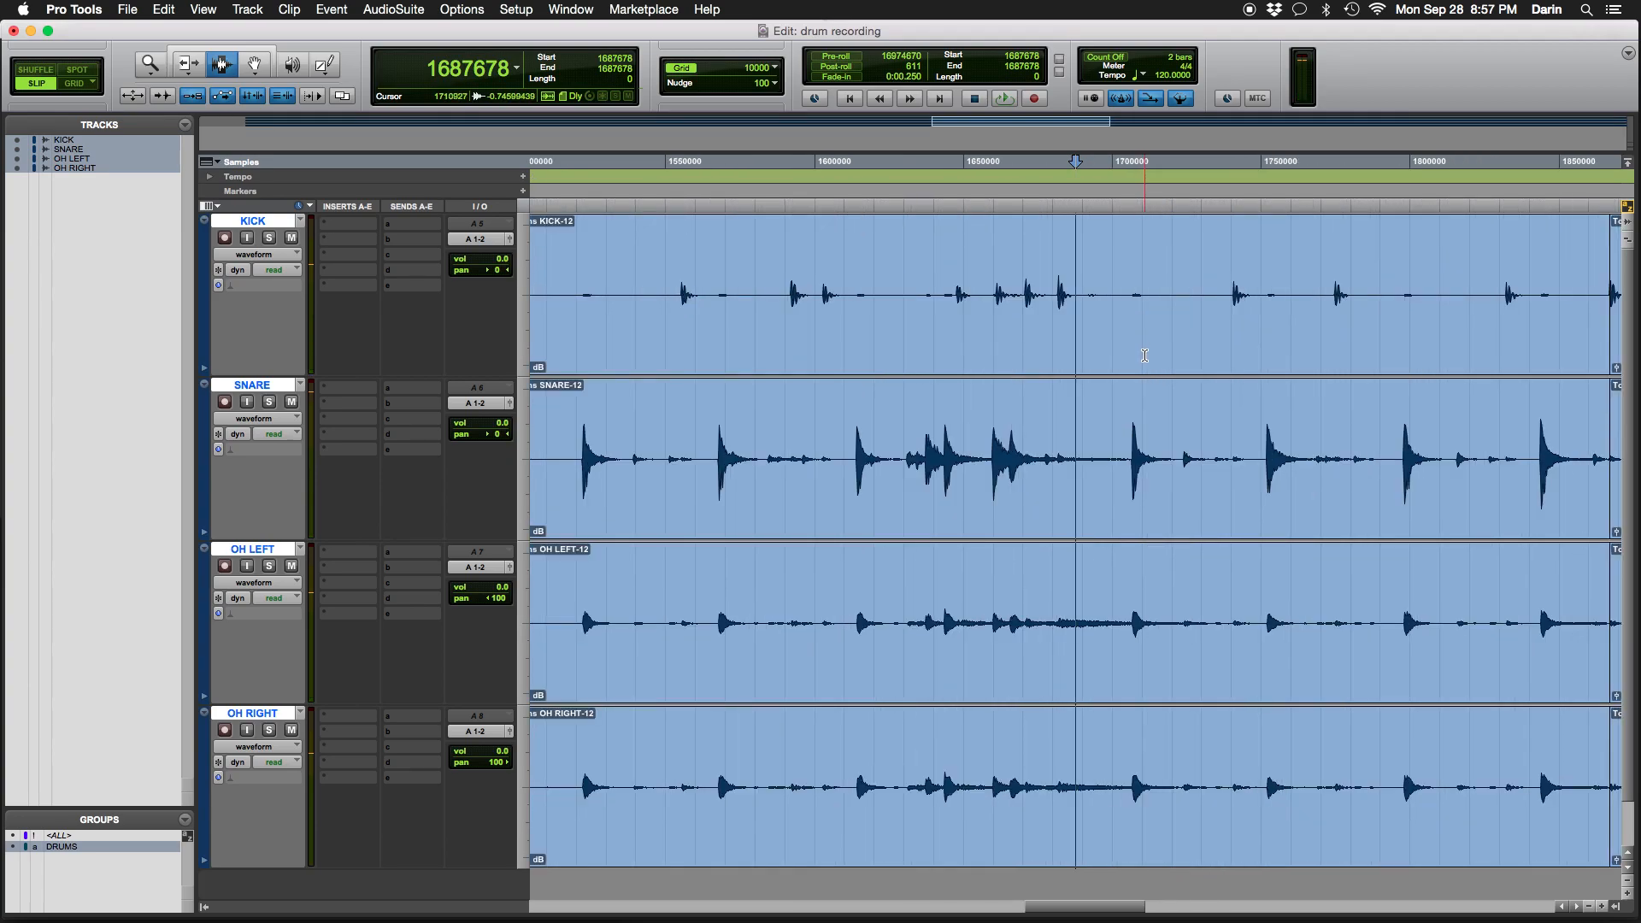
pyautogui.press('super+bracketright')
pyautogui.press('space')
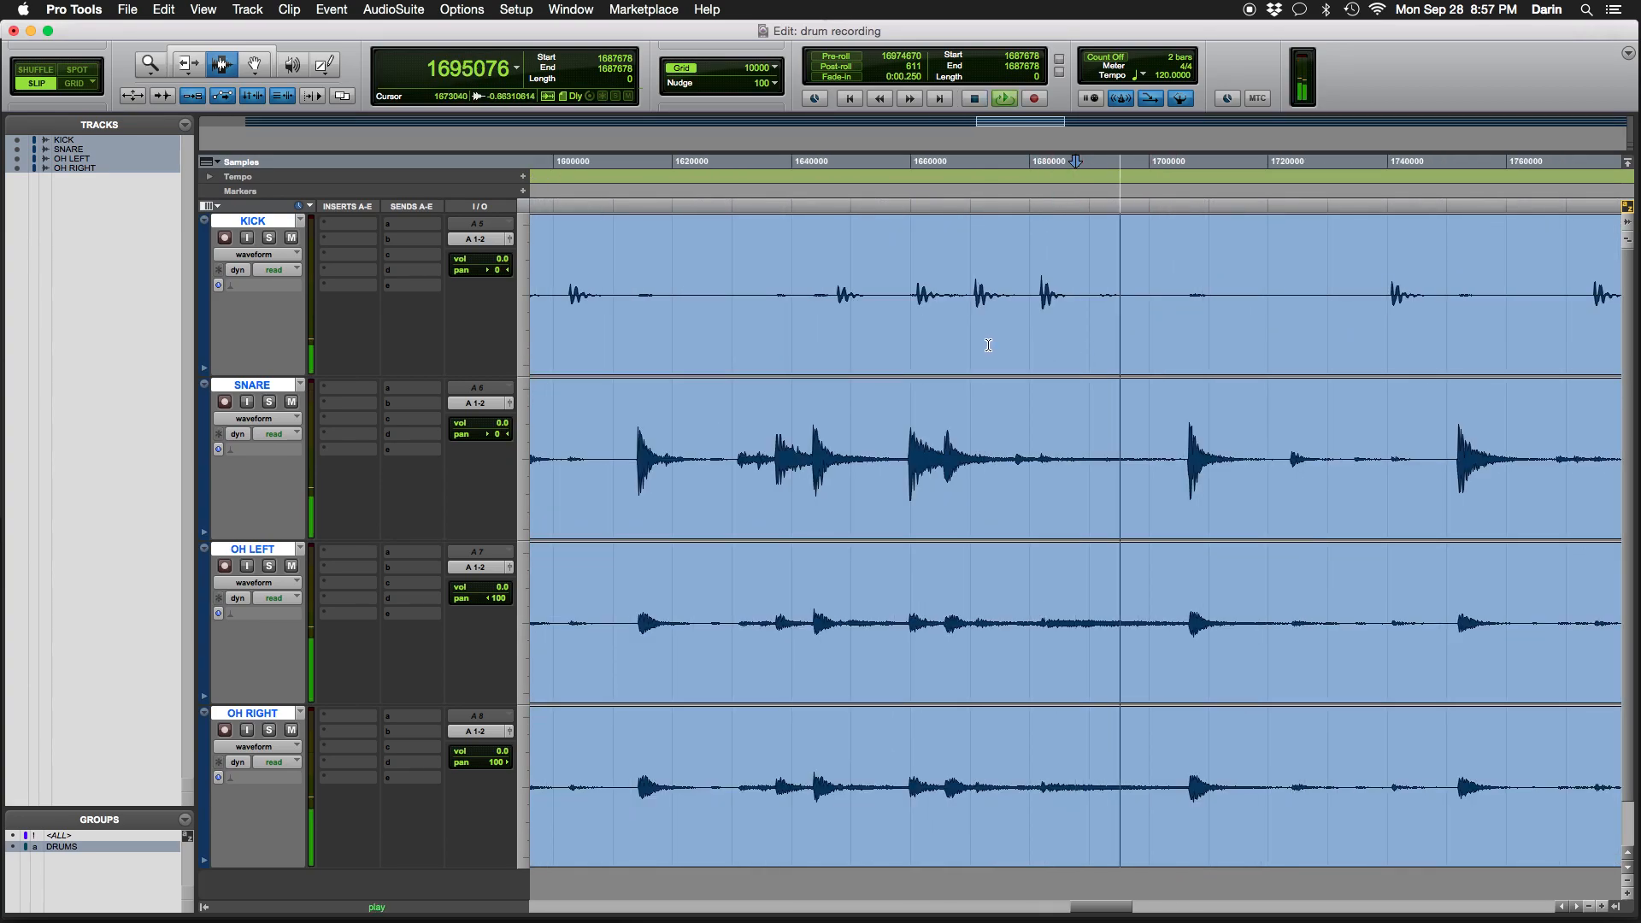
pyautogui.press('space')
pyautogui.click(925, 352)
pyautogui.press('space')
pyautogui.press('space')
# Separate the grouped drum clips at sample 1681507, just before the kick hit ending the fill, and play from the cut
pyautogui.click(1041, 308)
pyautogui.click(1039, 308)
pyautogui.press('super+e')
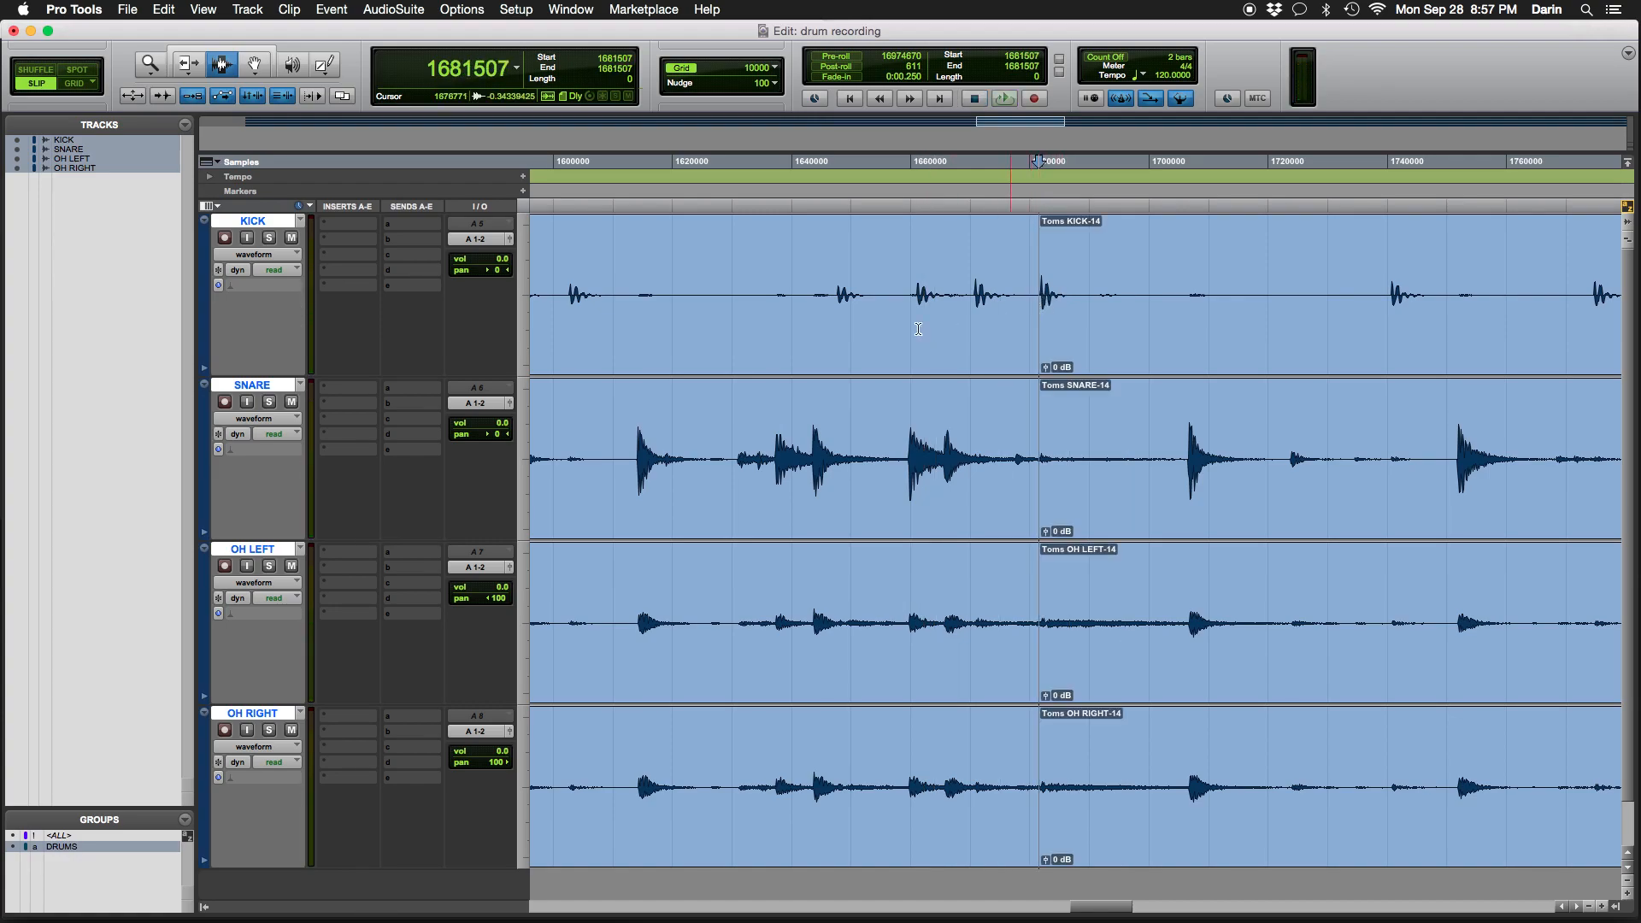
pyautogui.press('space')
pyautogui.press('space')
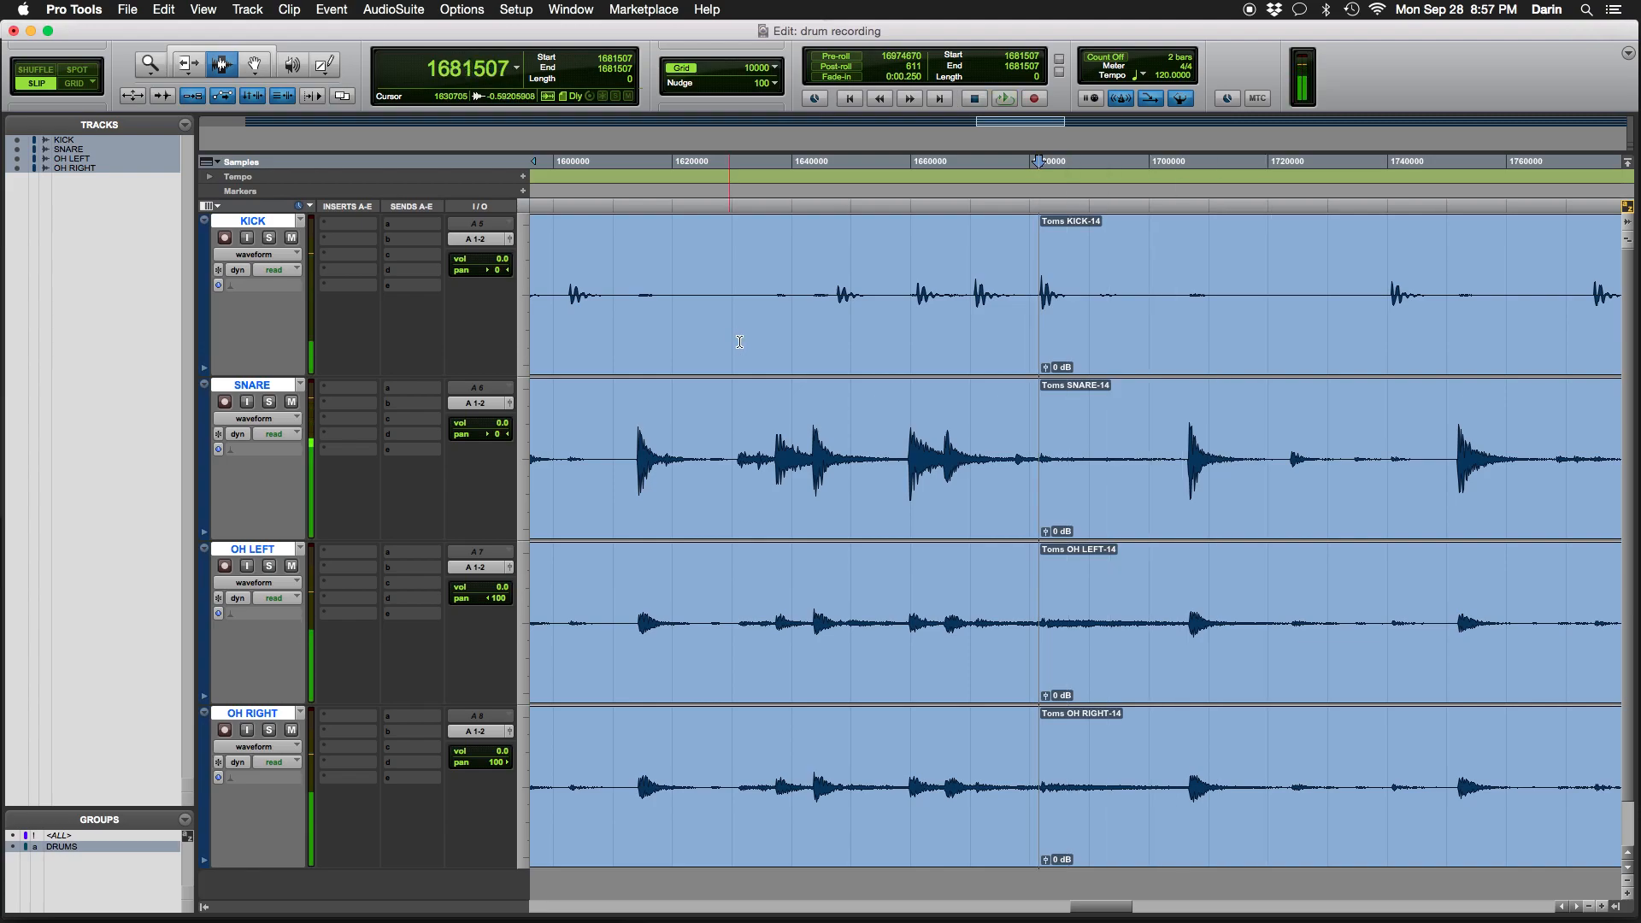
# Play the drums from sample 2741616 and from sample 2337491 to check the remaining part of the recording
pyautogui.press('super+bracketleft')
pyautogui.press('super+bracketleft')
pyautogui.press('super+bracketleft')
pyautogui.press('super+bracketleft')
pyautogui.press('super+bracketleft')
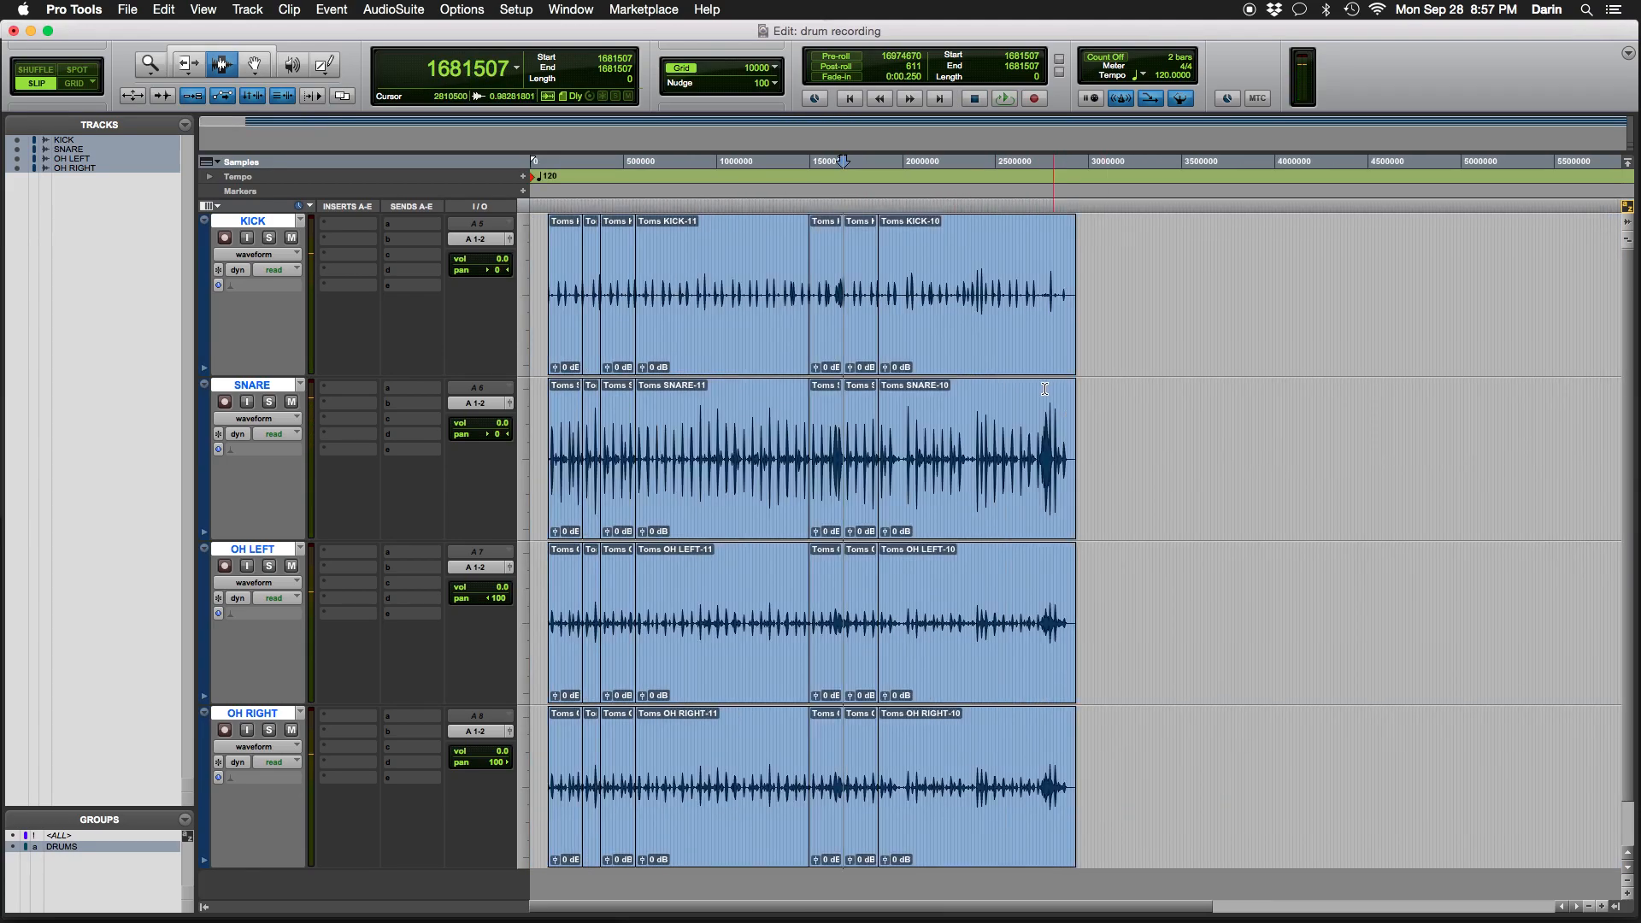
pyautogui.click(1040, 360)
pyautogui.press('space')
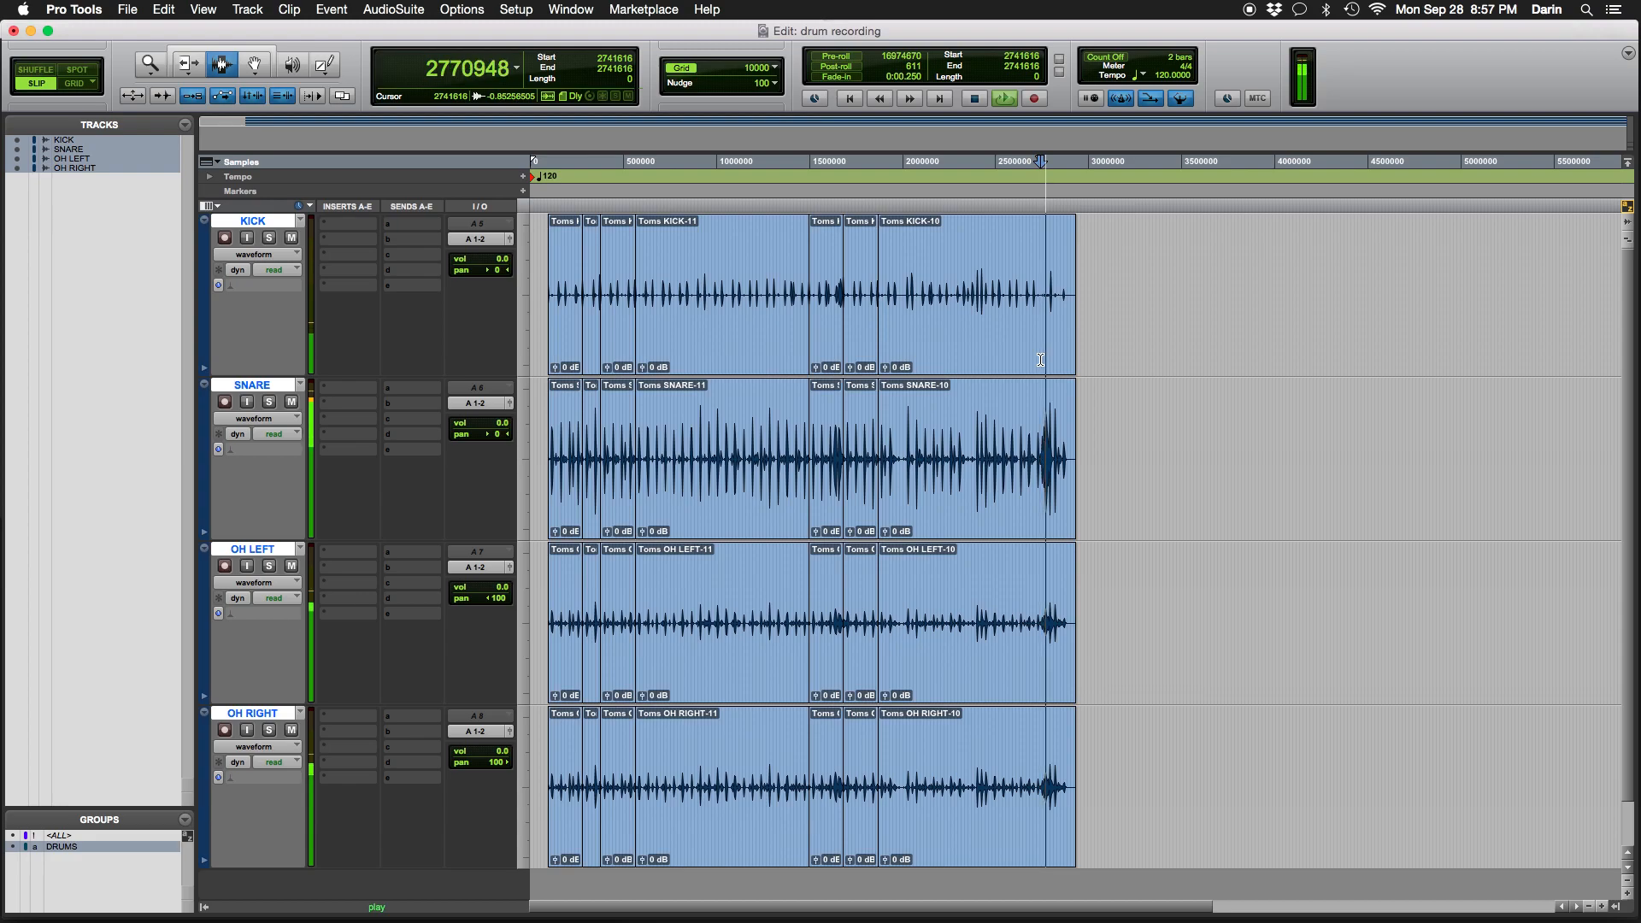
pyautogui.click(966, 345)
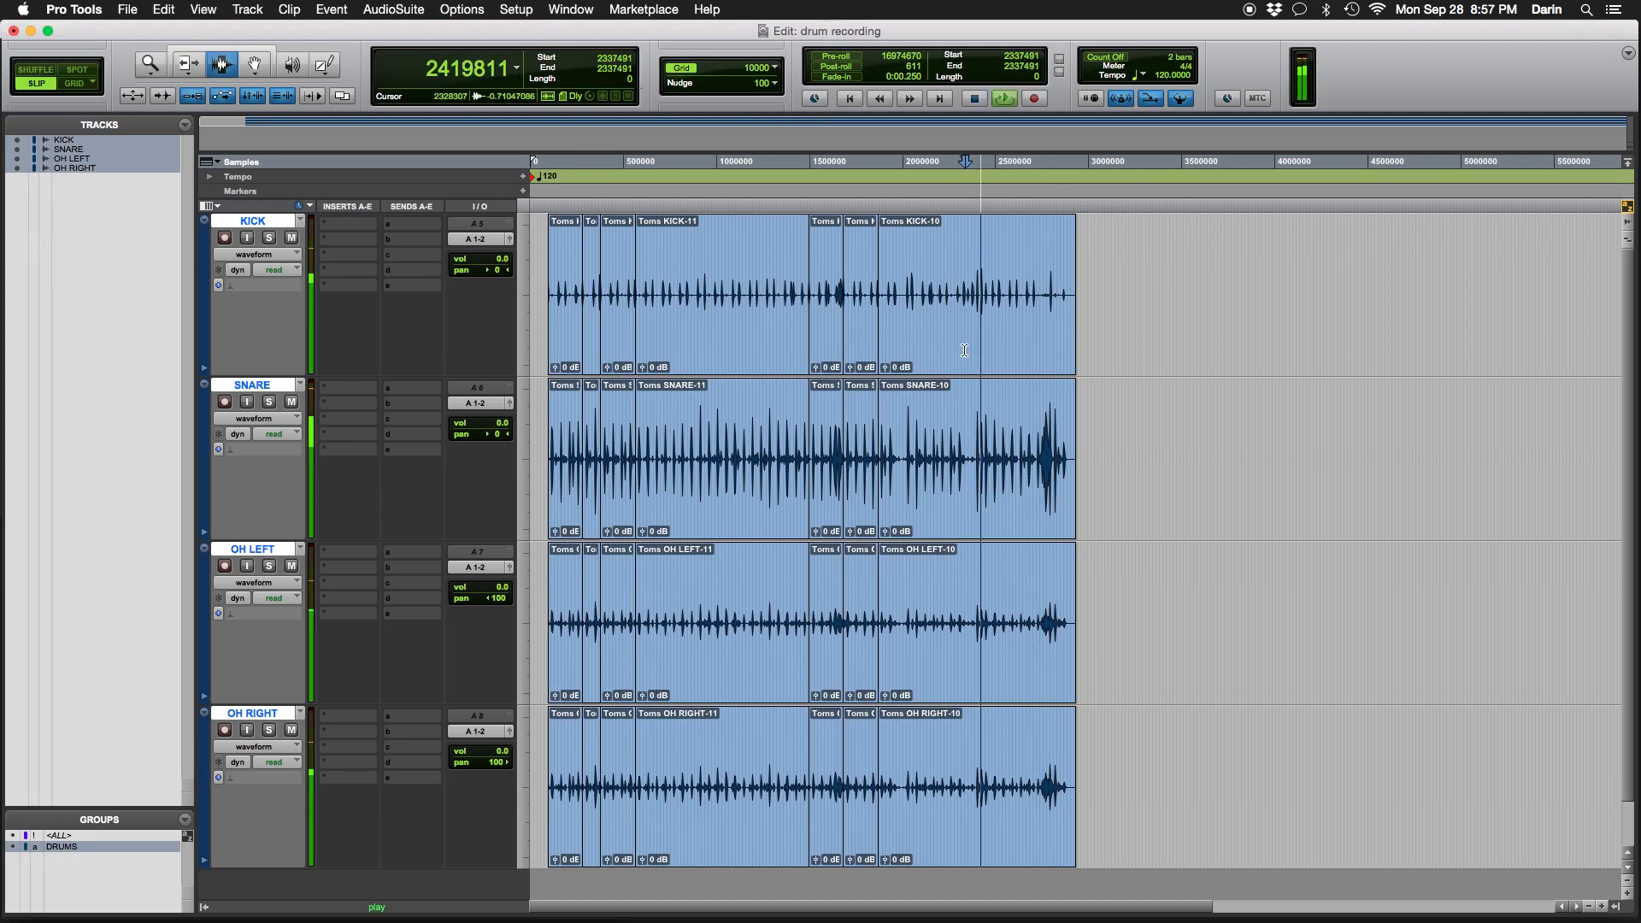
pyautogui.press('space')
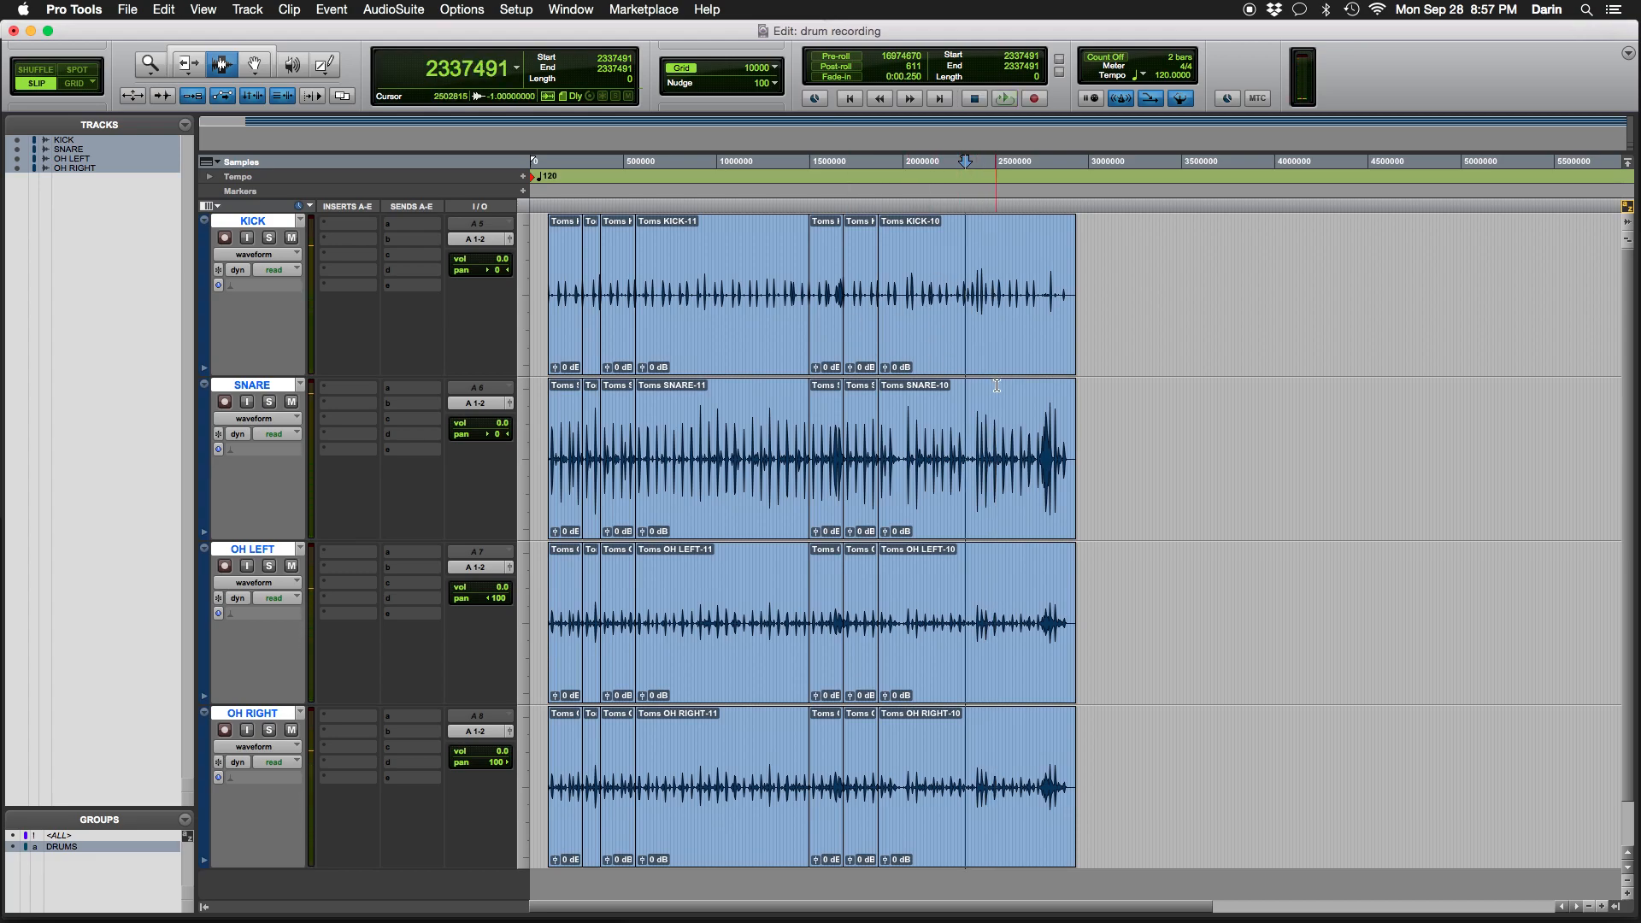
# Select the long section of grouped drum clips from sample 563707 to 1498317 and play it
pyautogui.tripleClick(722, 313)
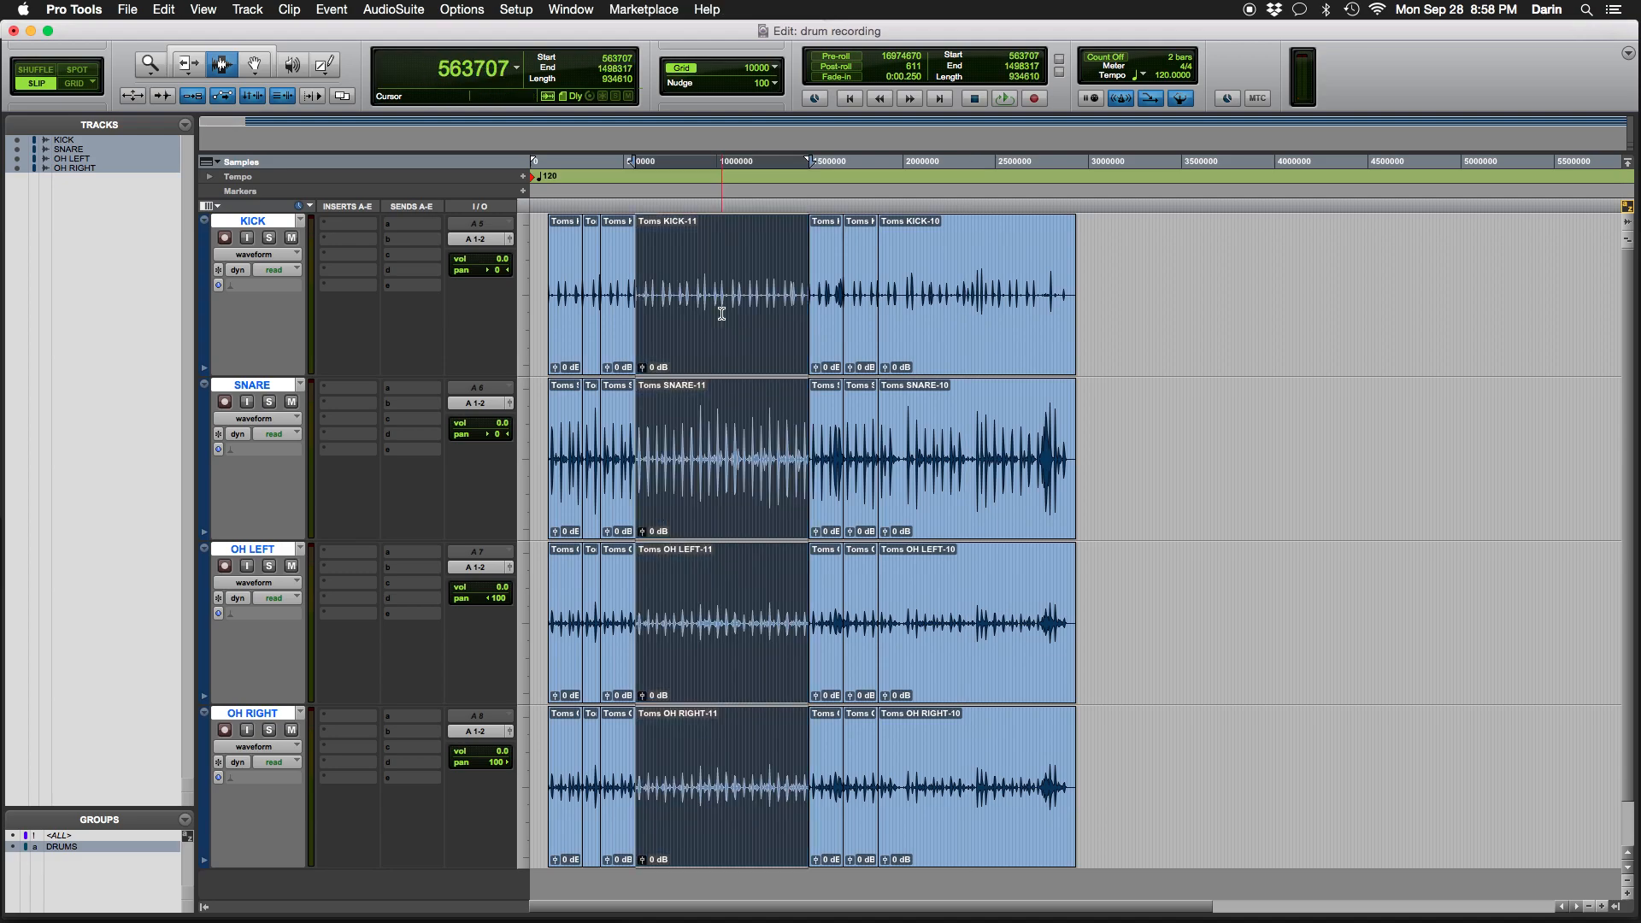
pyautogui.click(719, 316)
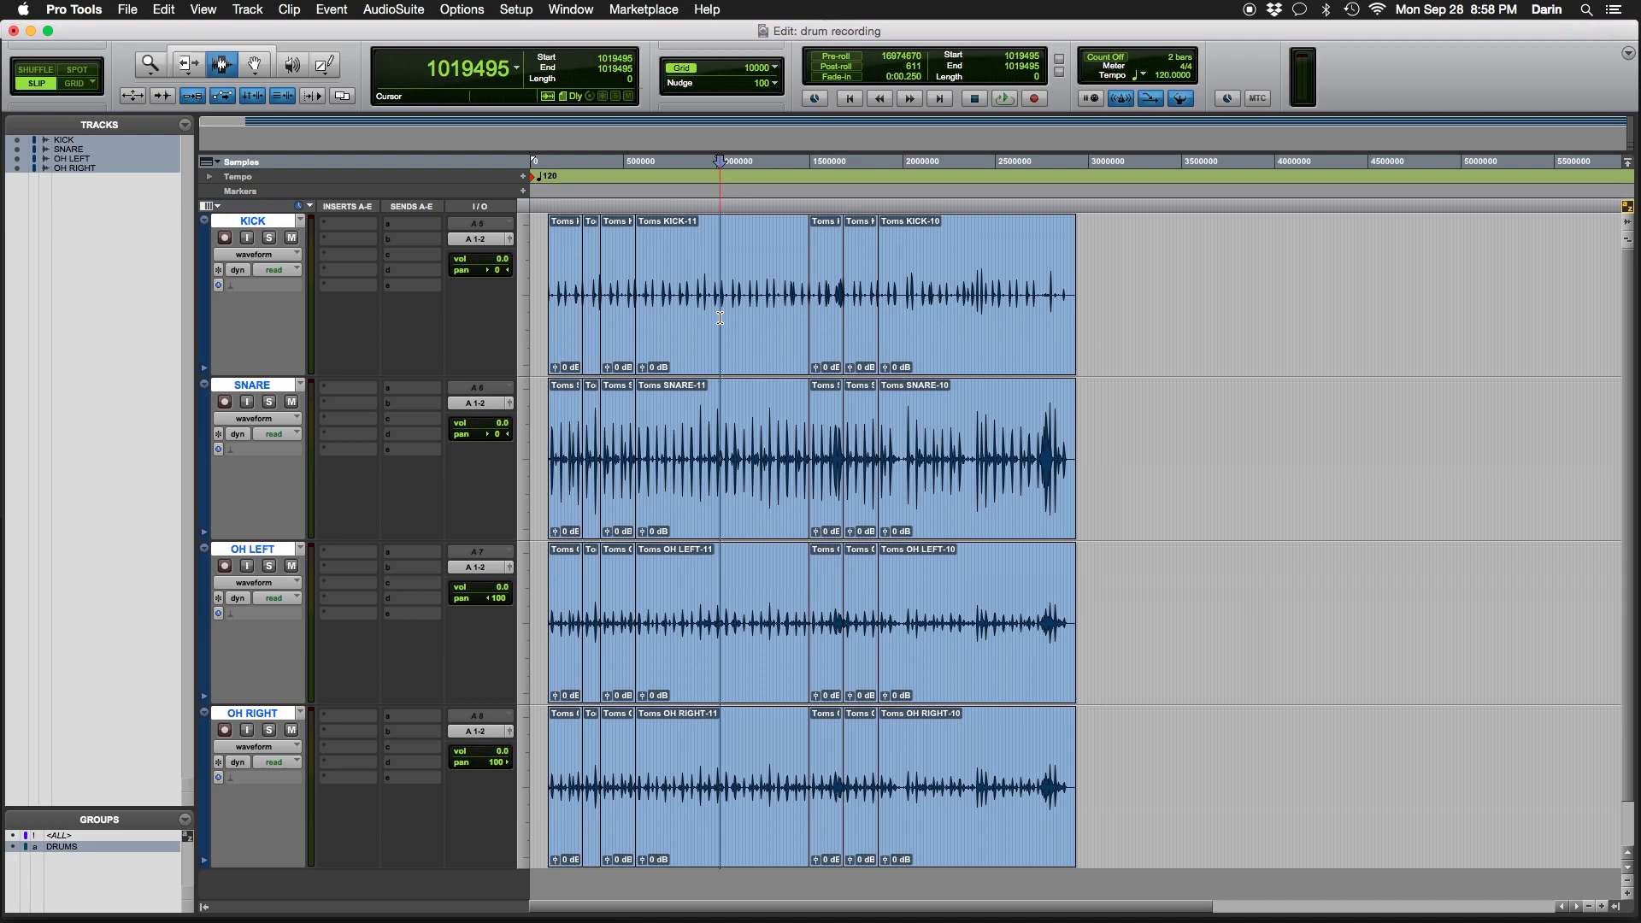
pyautogui.doubleClick(720, 317)
pyautogui.press('space')
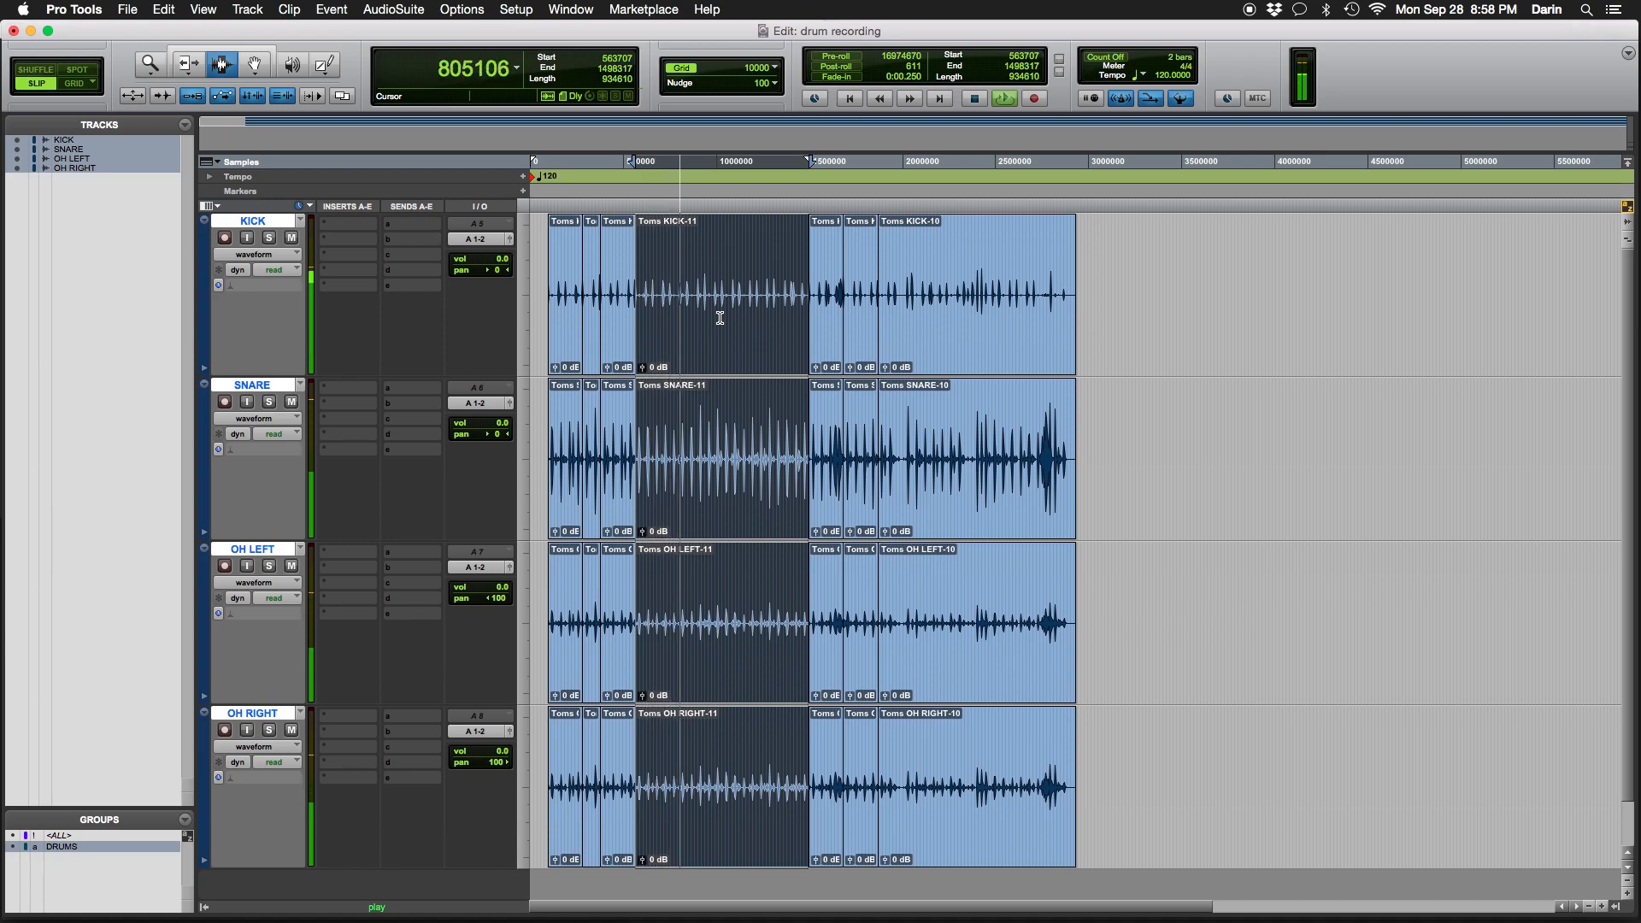
pyautogui.press('space')
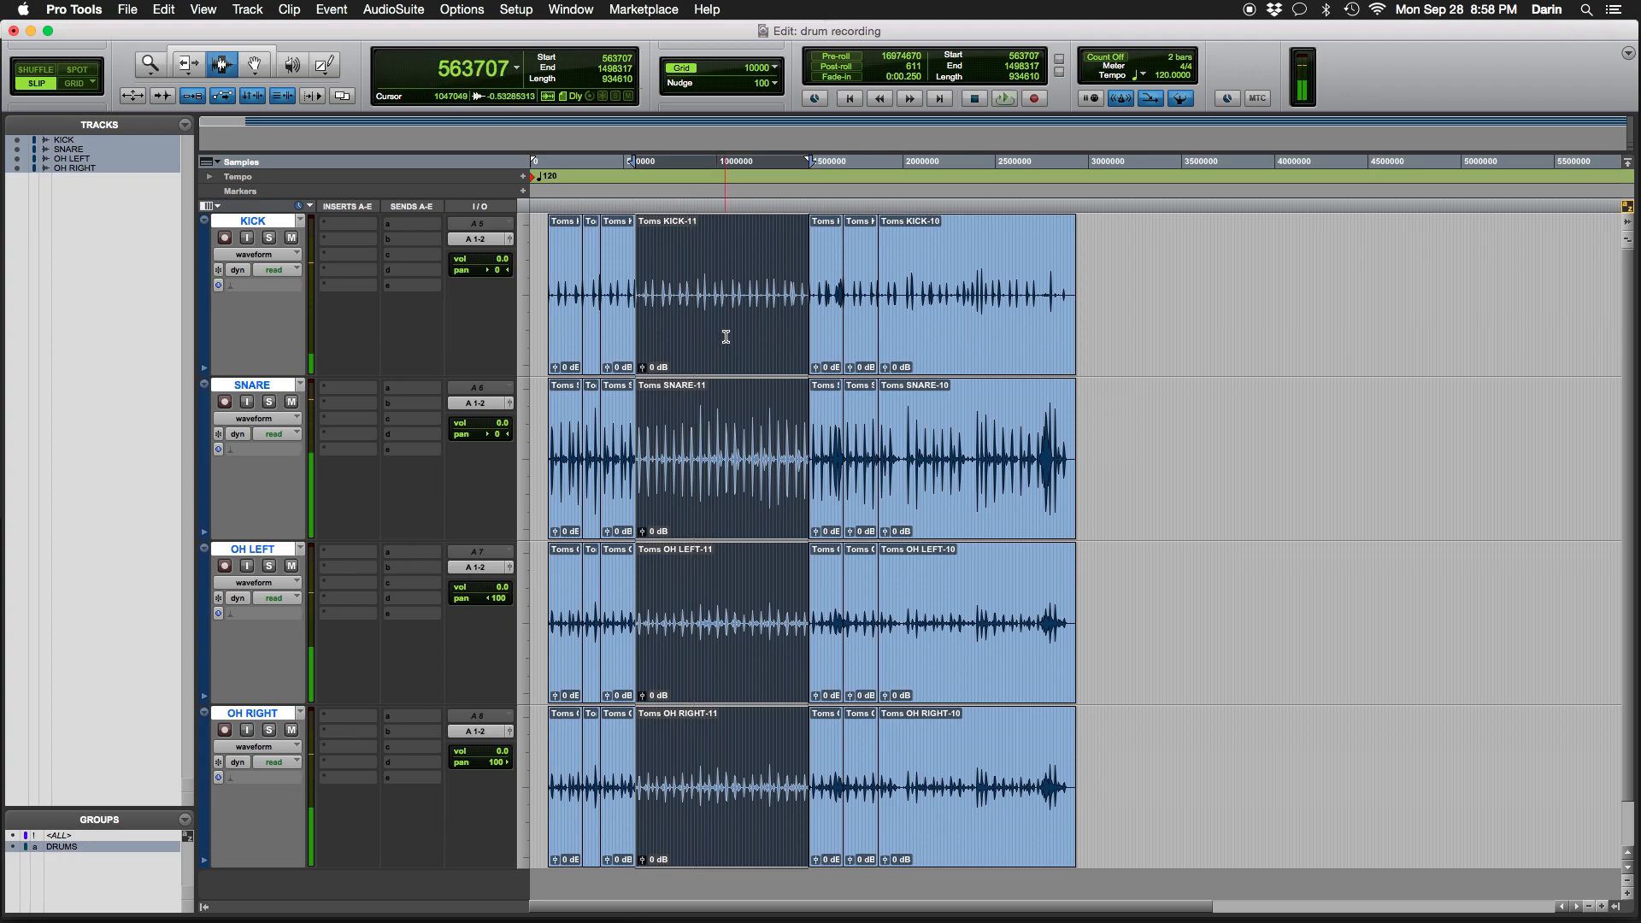
pyautogui.click(718, 336)
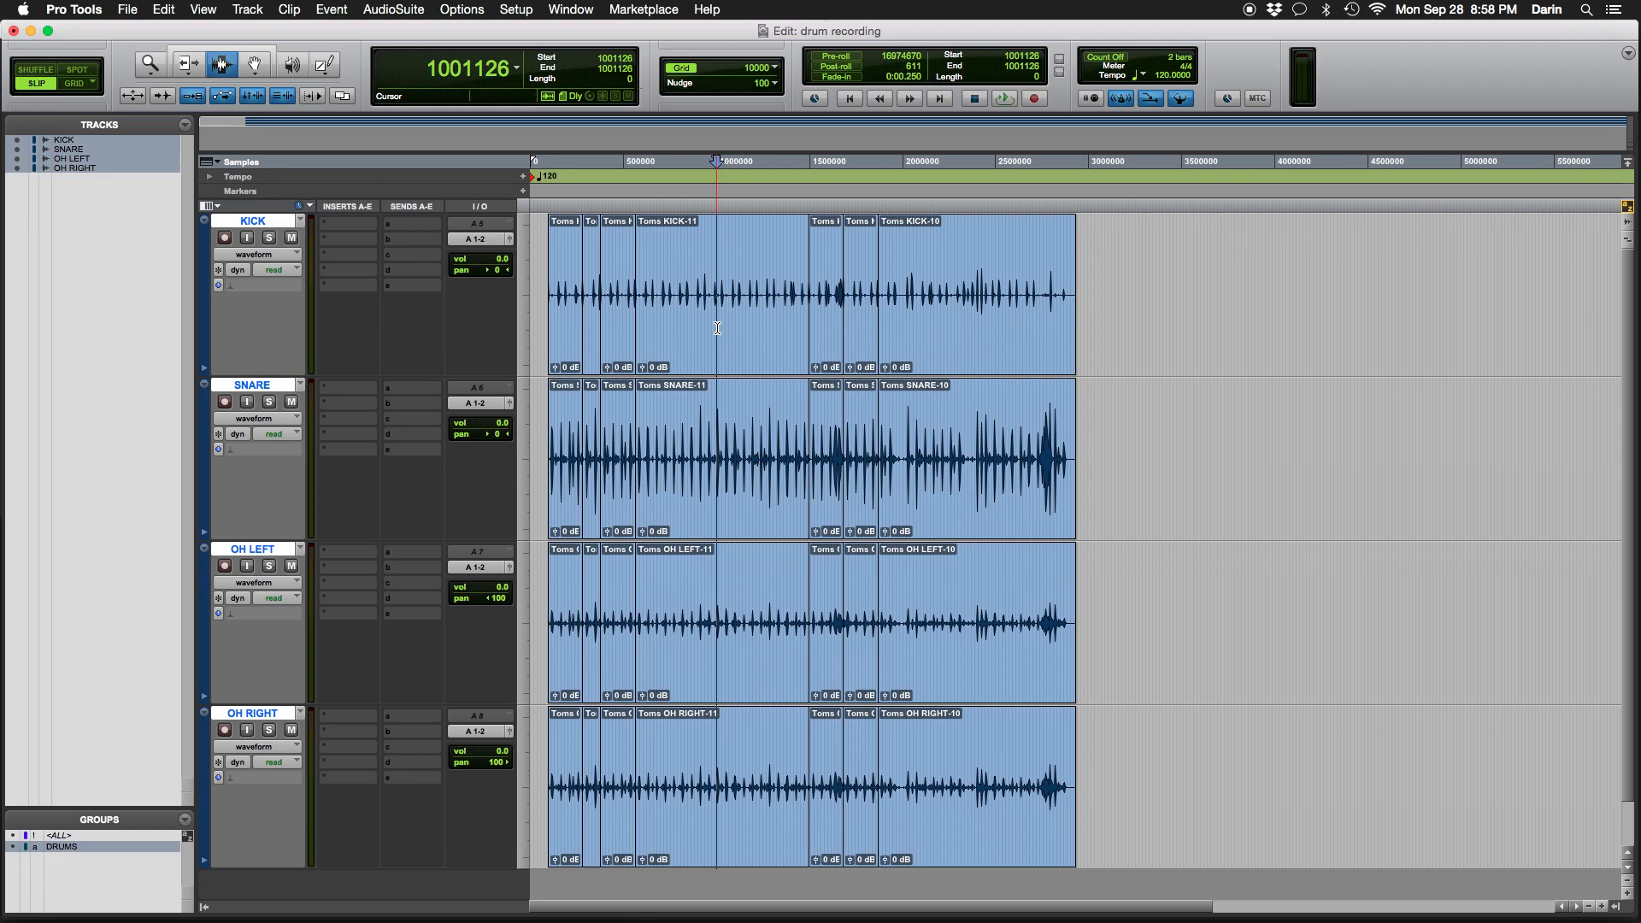
pyautogui.doubleClick(718, 328)
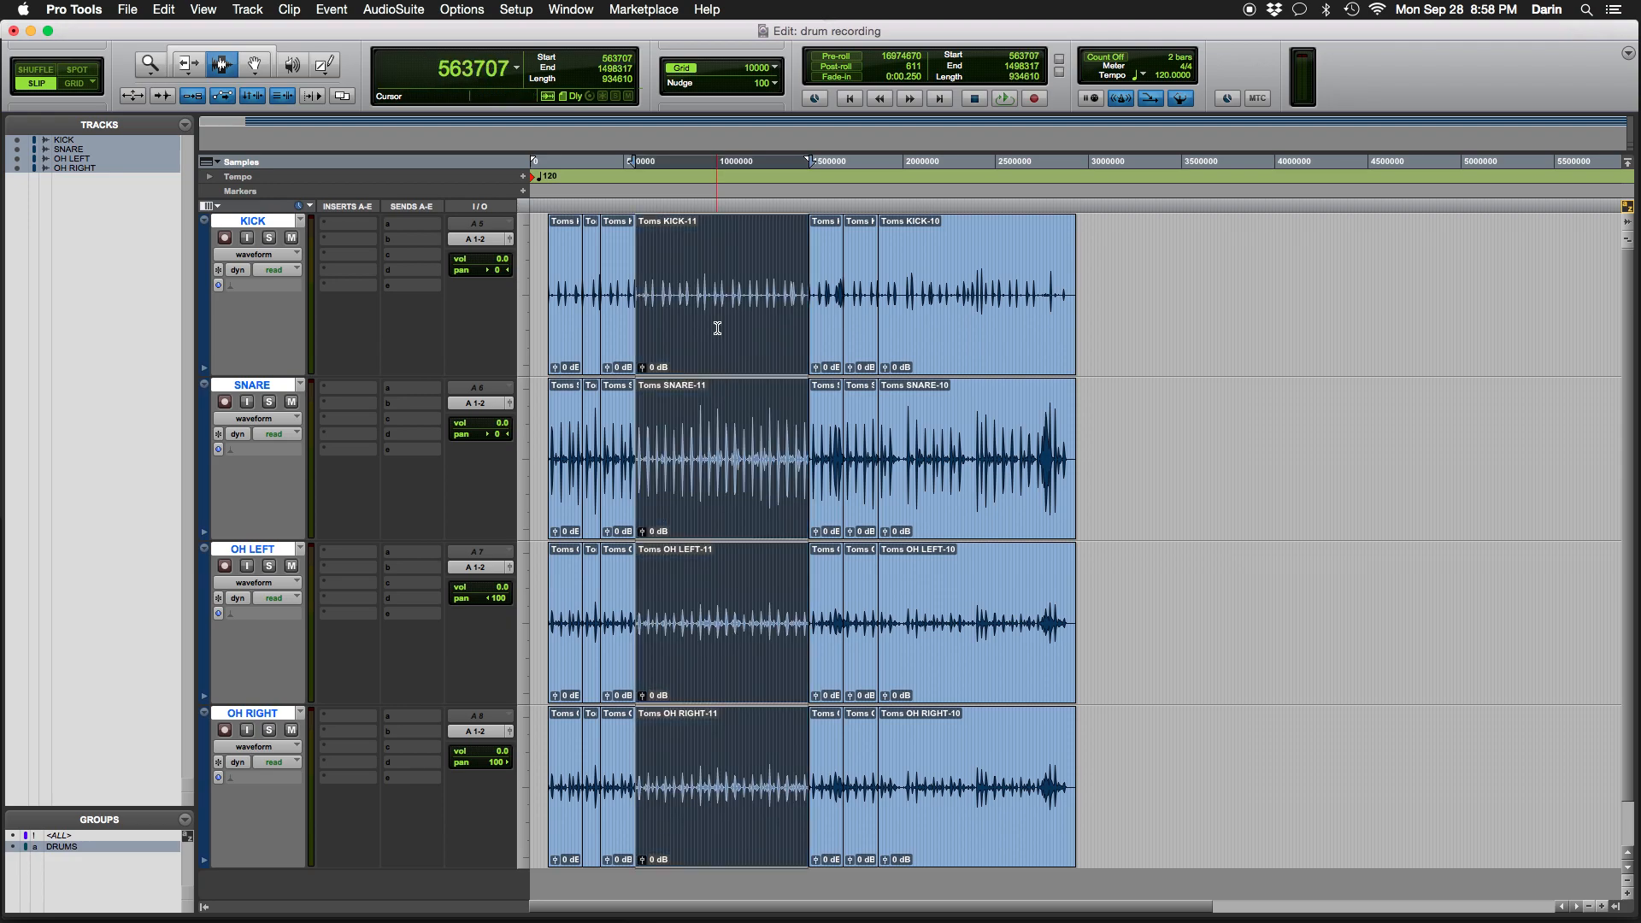
pyautogui.click(718, 328)
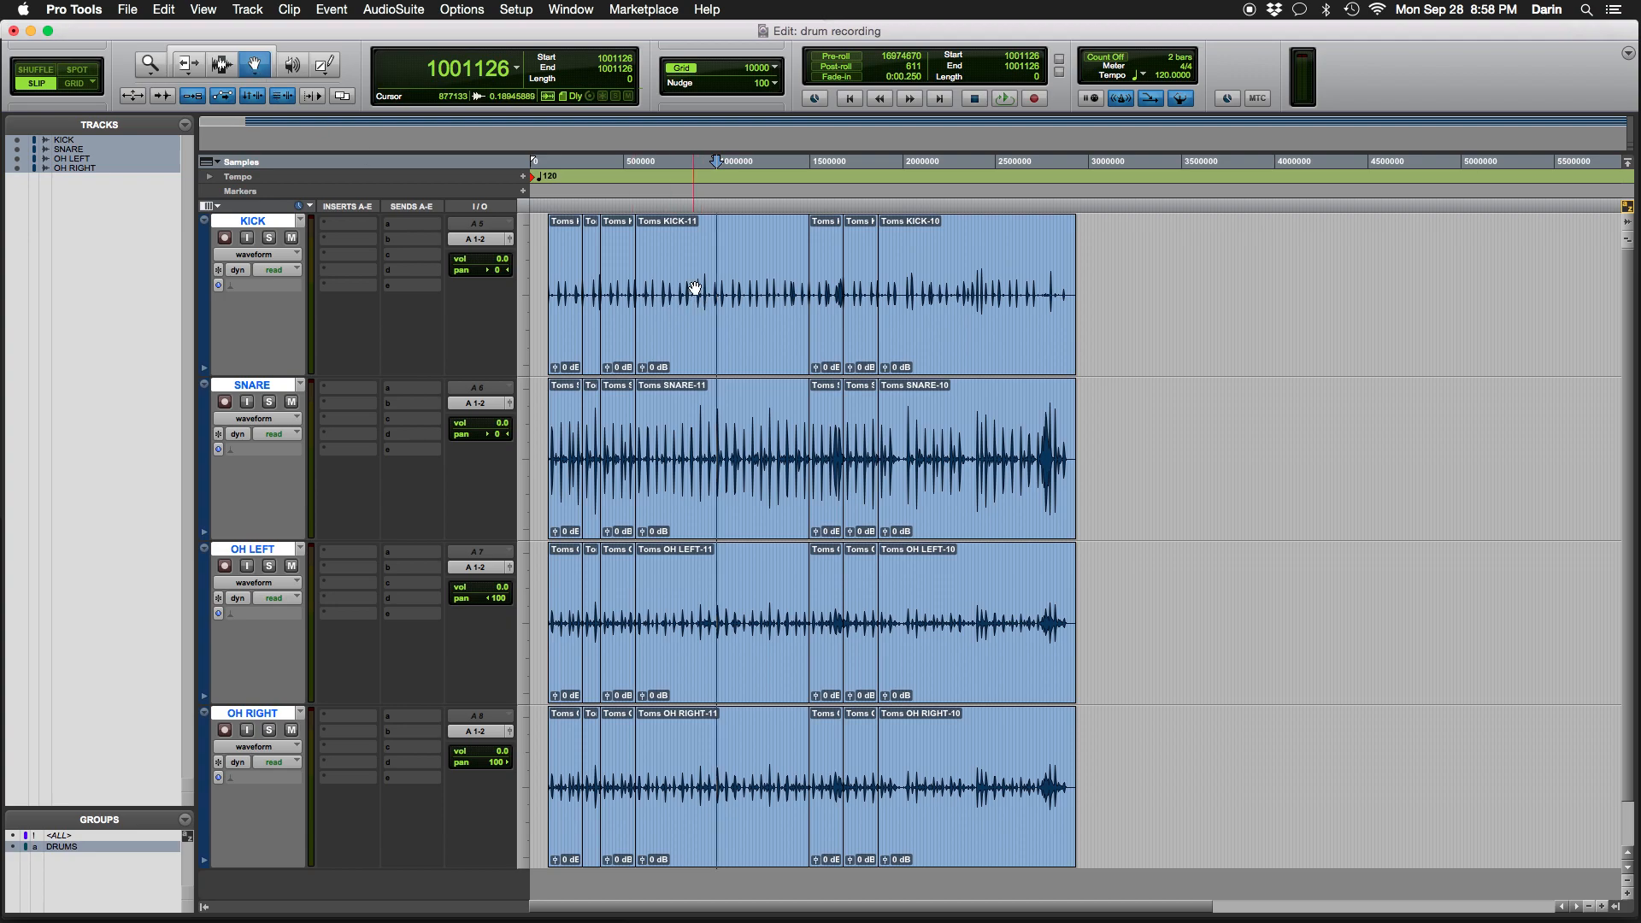
pyautogui.click(695, 289)
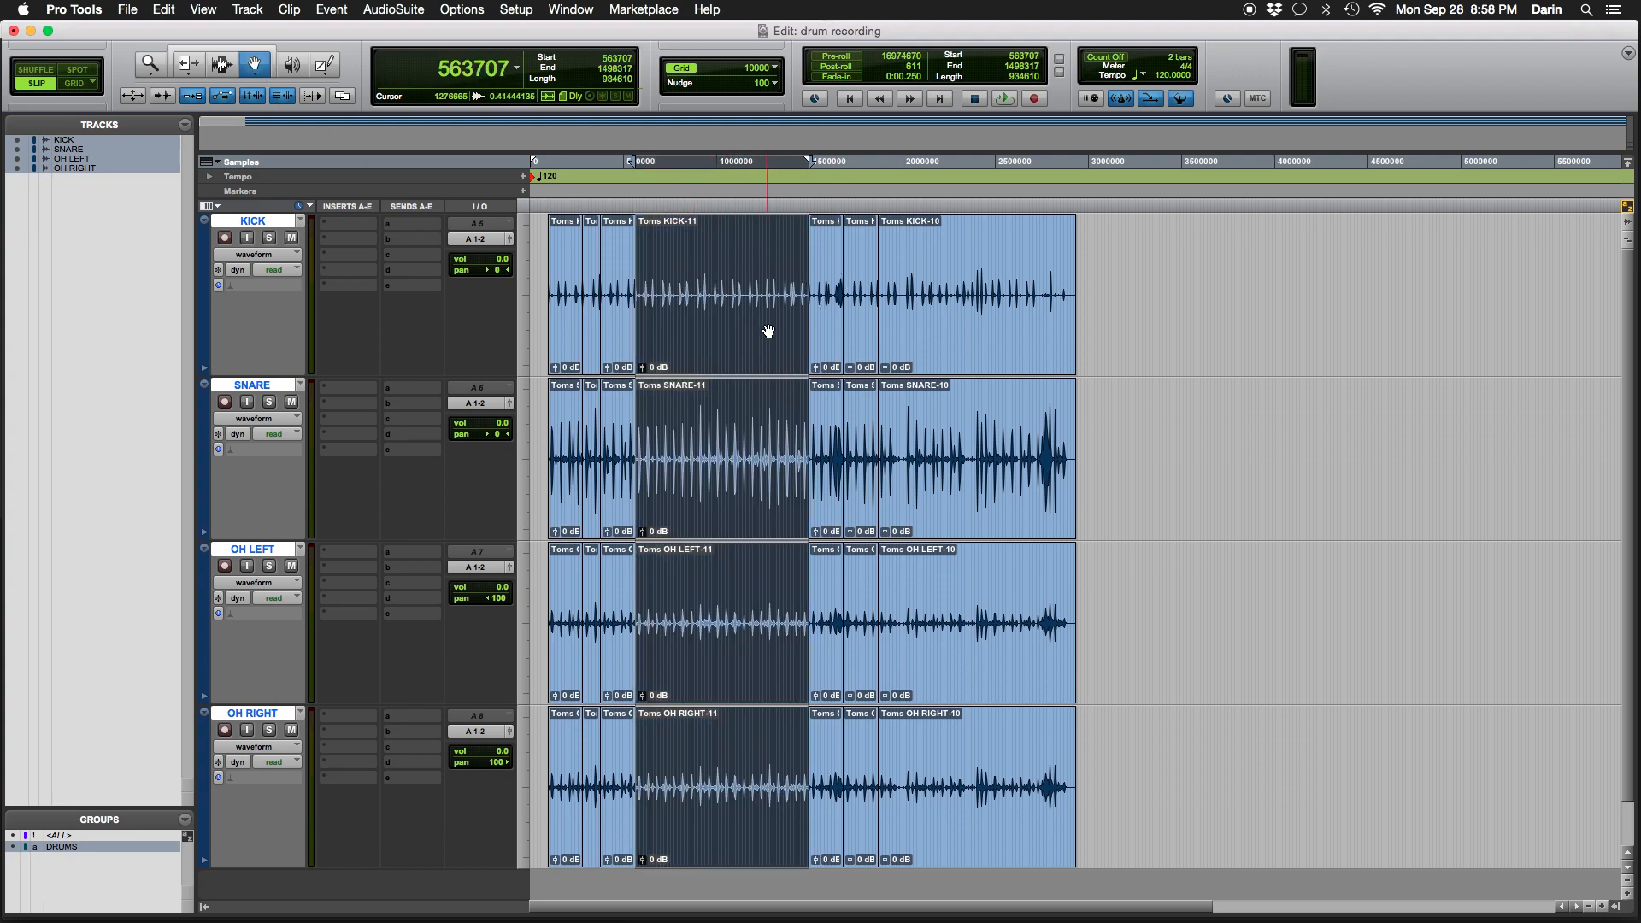
pyautogui.doubleClick(705, 272)
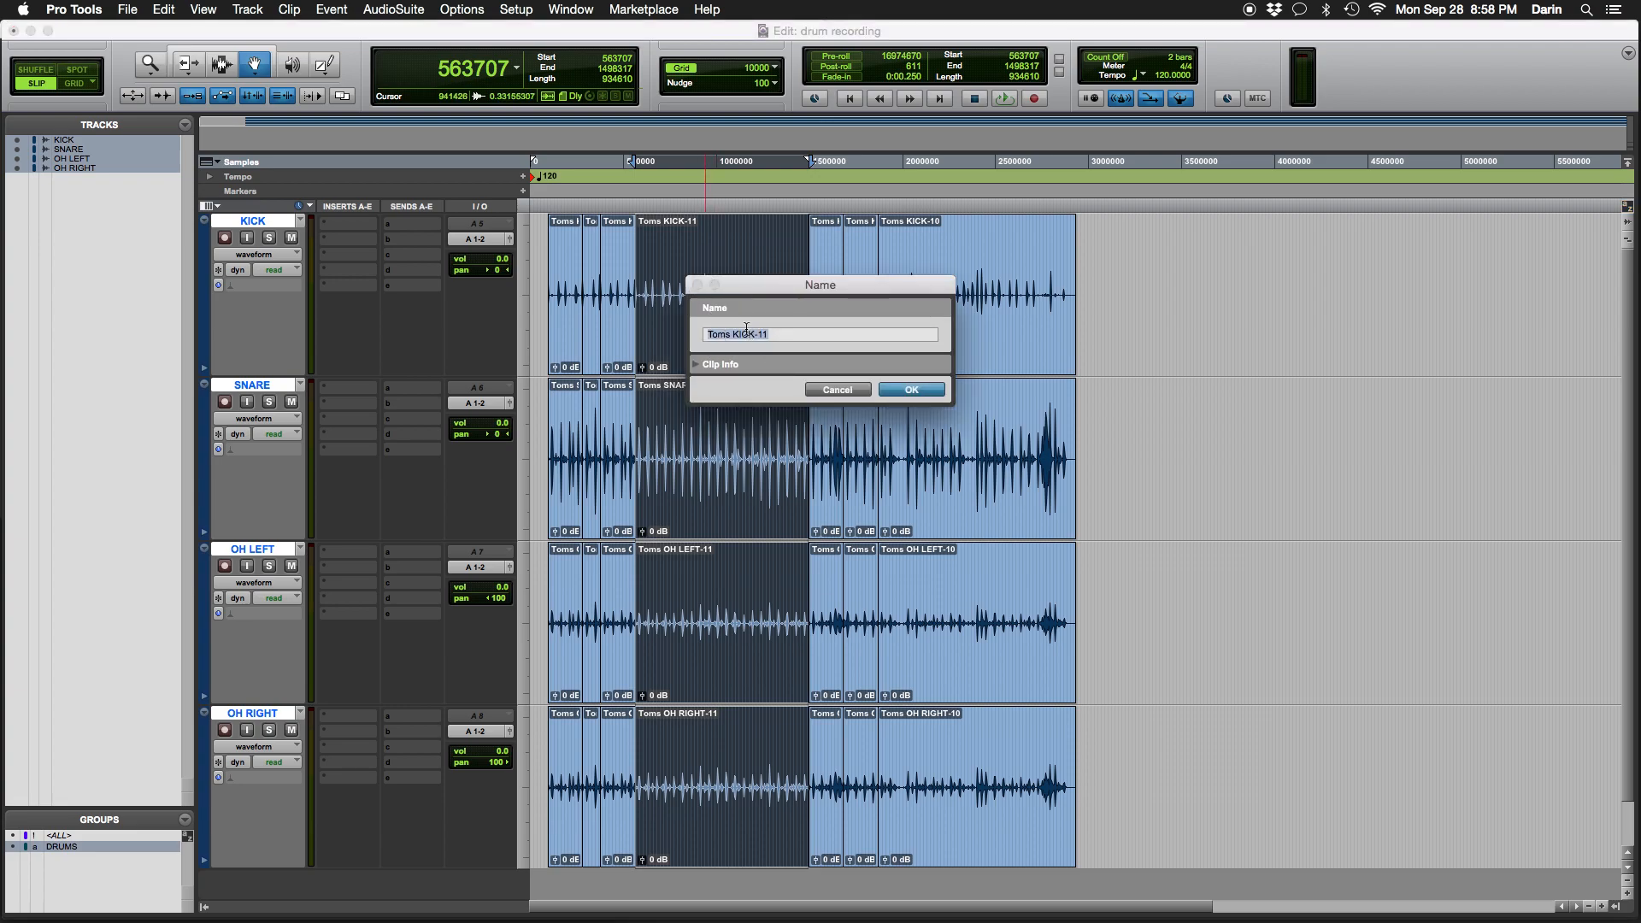
pyautogui.click(837, 390)
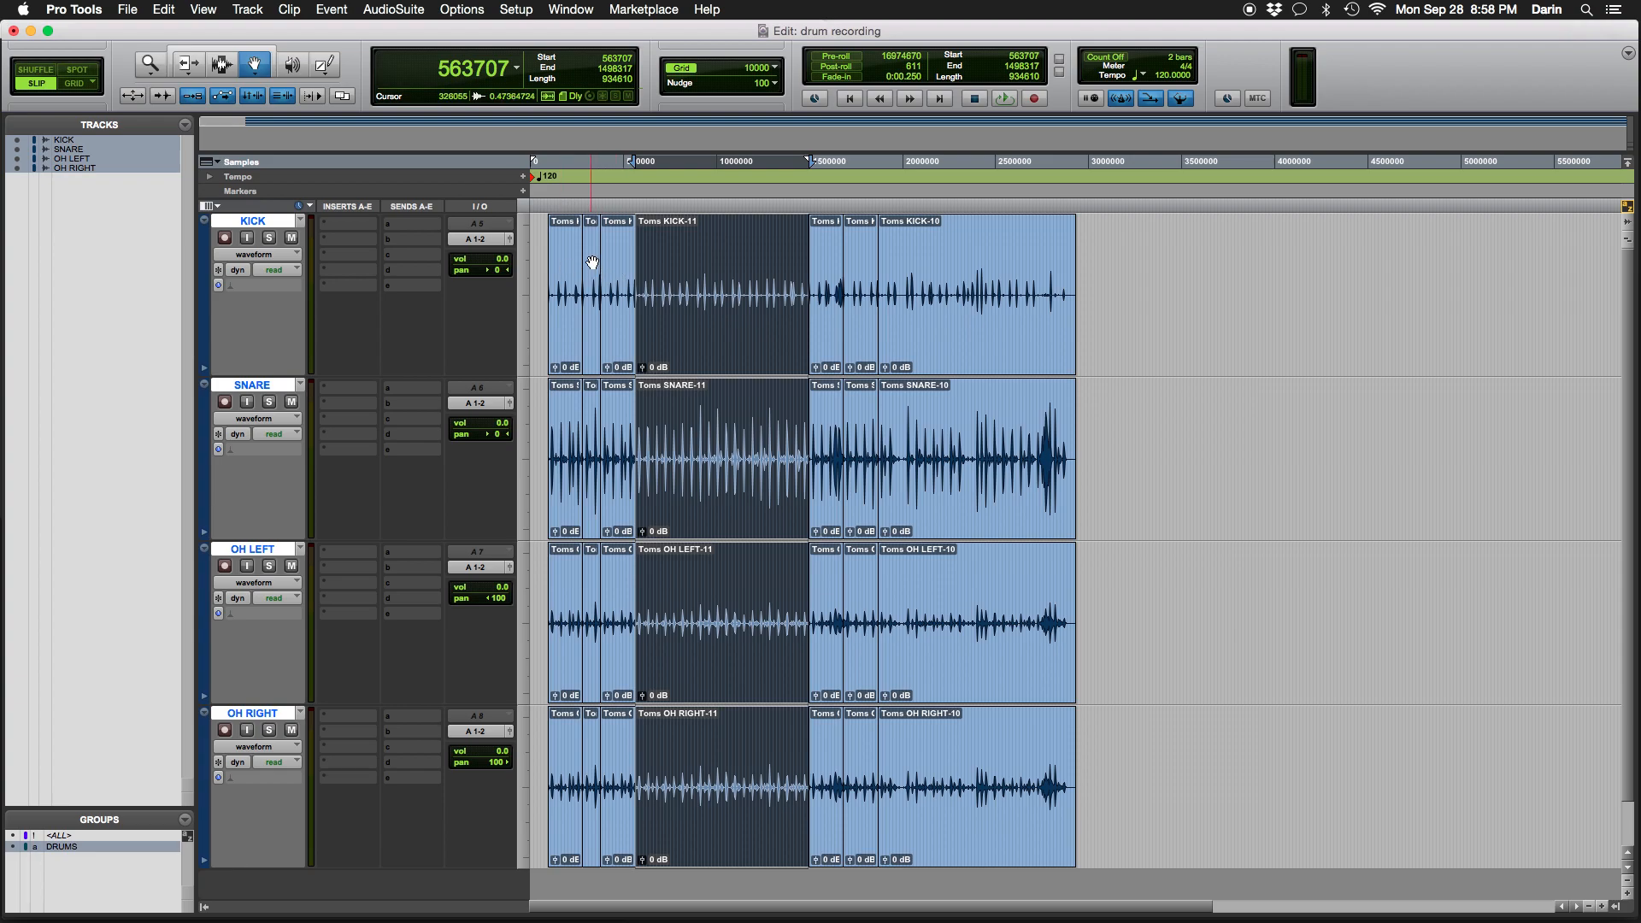
# Try naming the kick clip of the section starting at sample 1498317 as Fill, and undo the rename
pyautogui.doubleClick(823, 262)
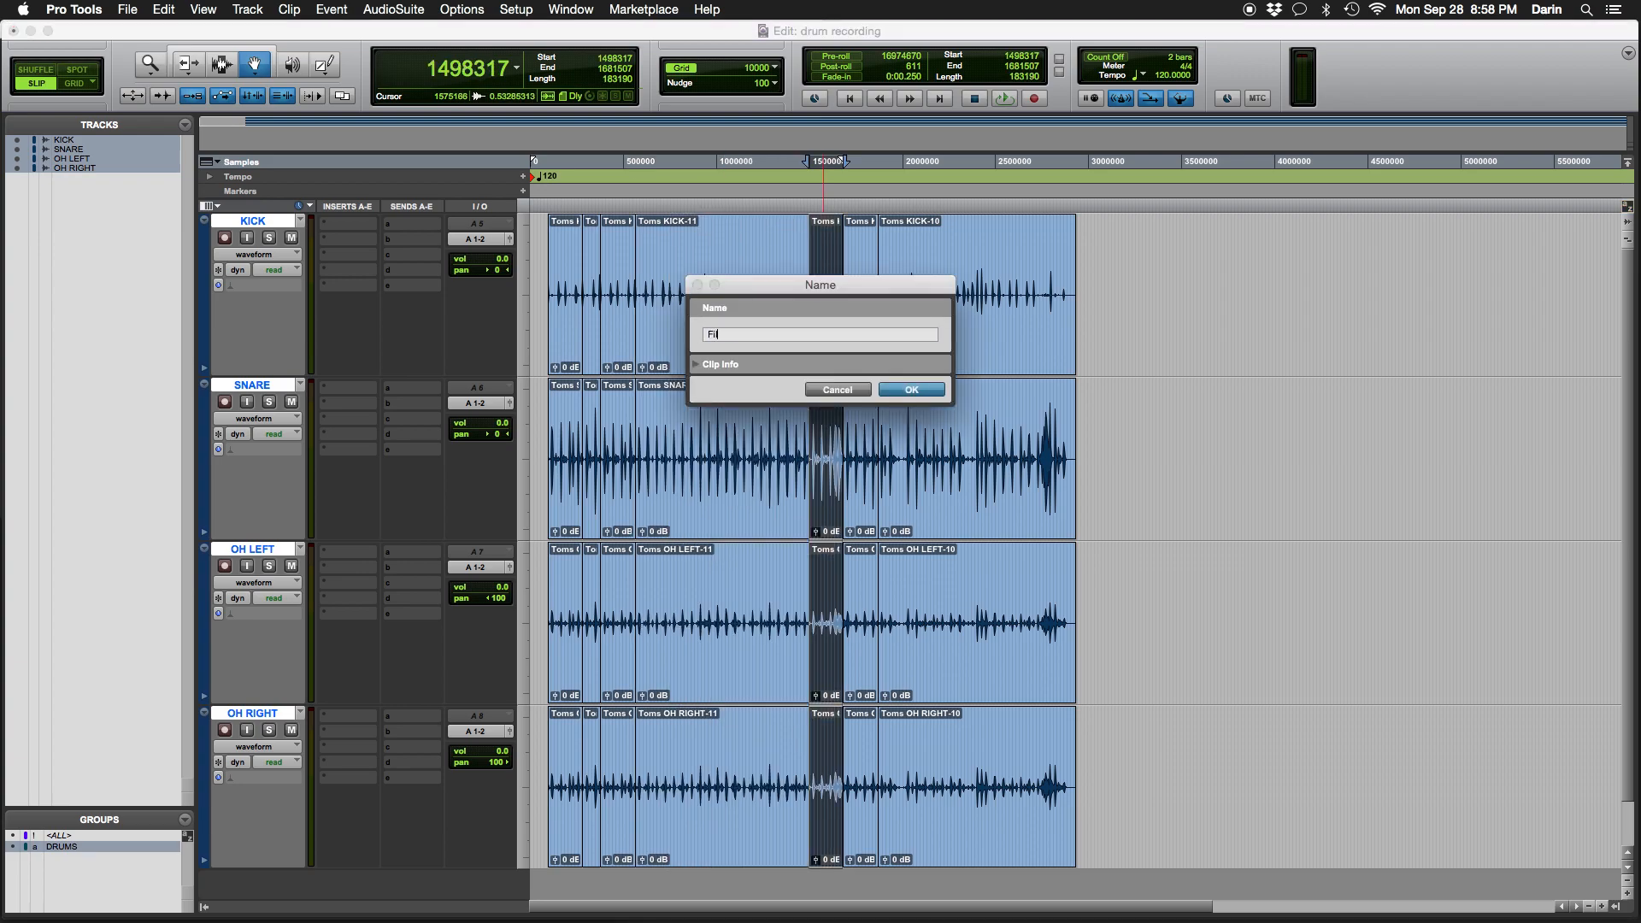
pyautogui.press('Return')
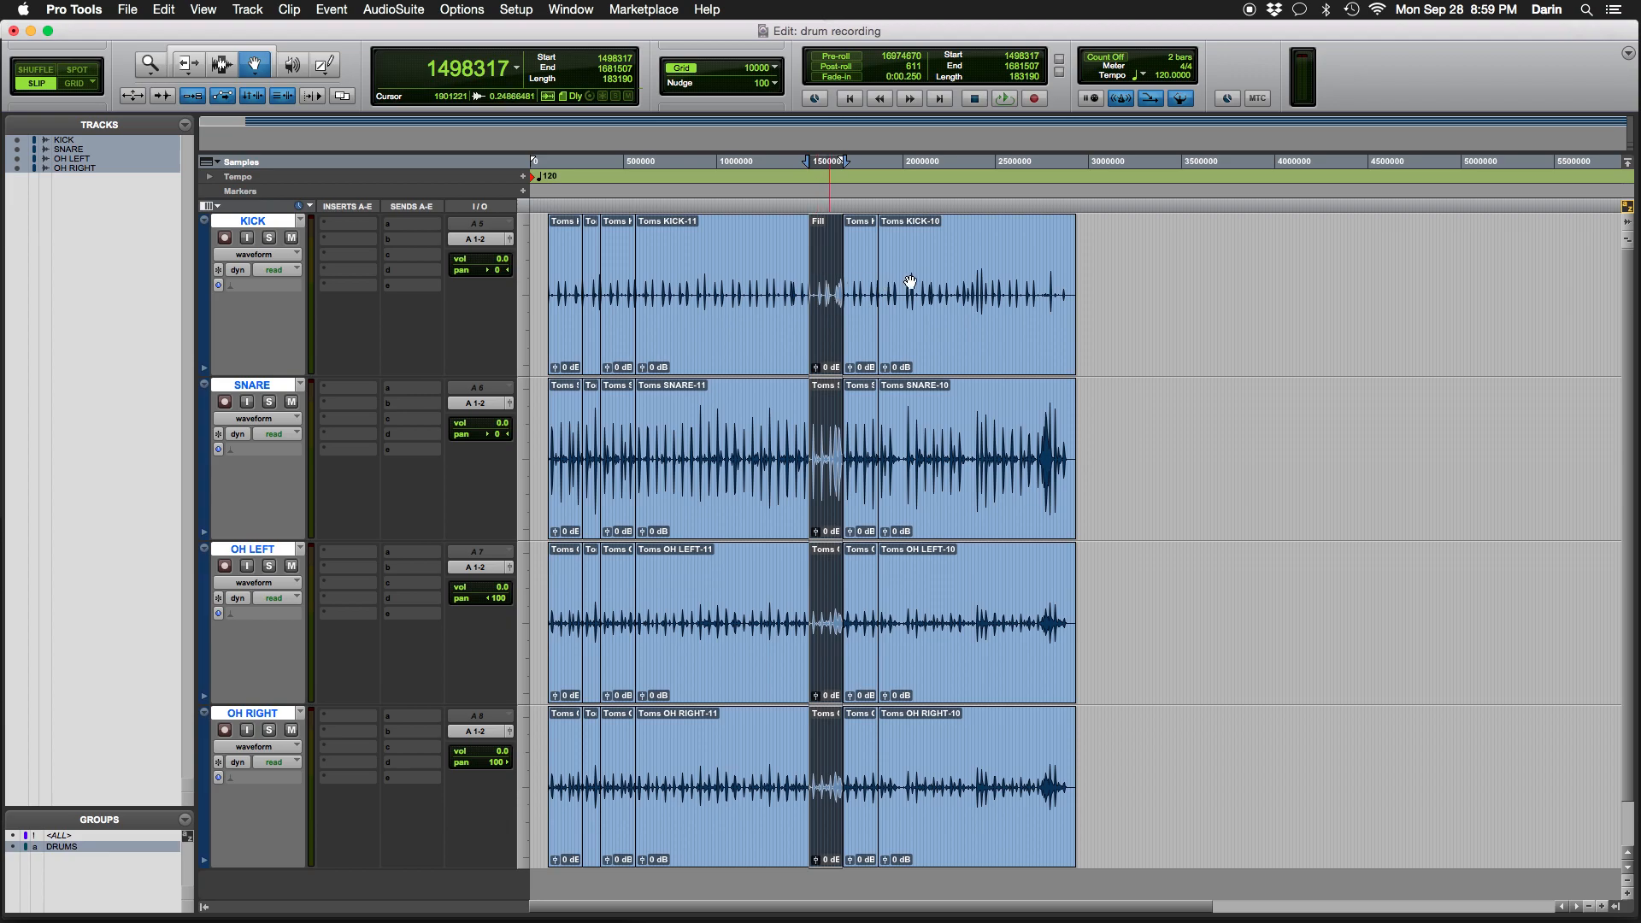
pyautogui.press('super+z')
# Show the Clips list to view the separated drum clips' names, and hide it again
pyautogui.click(1614, 898)
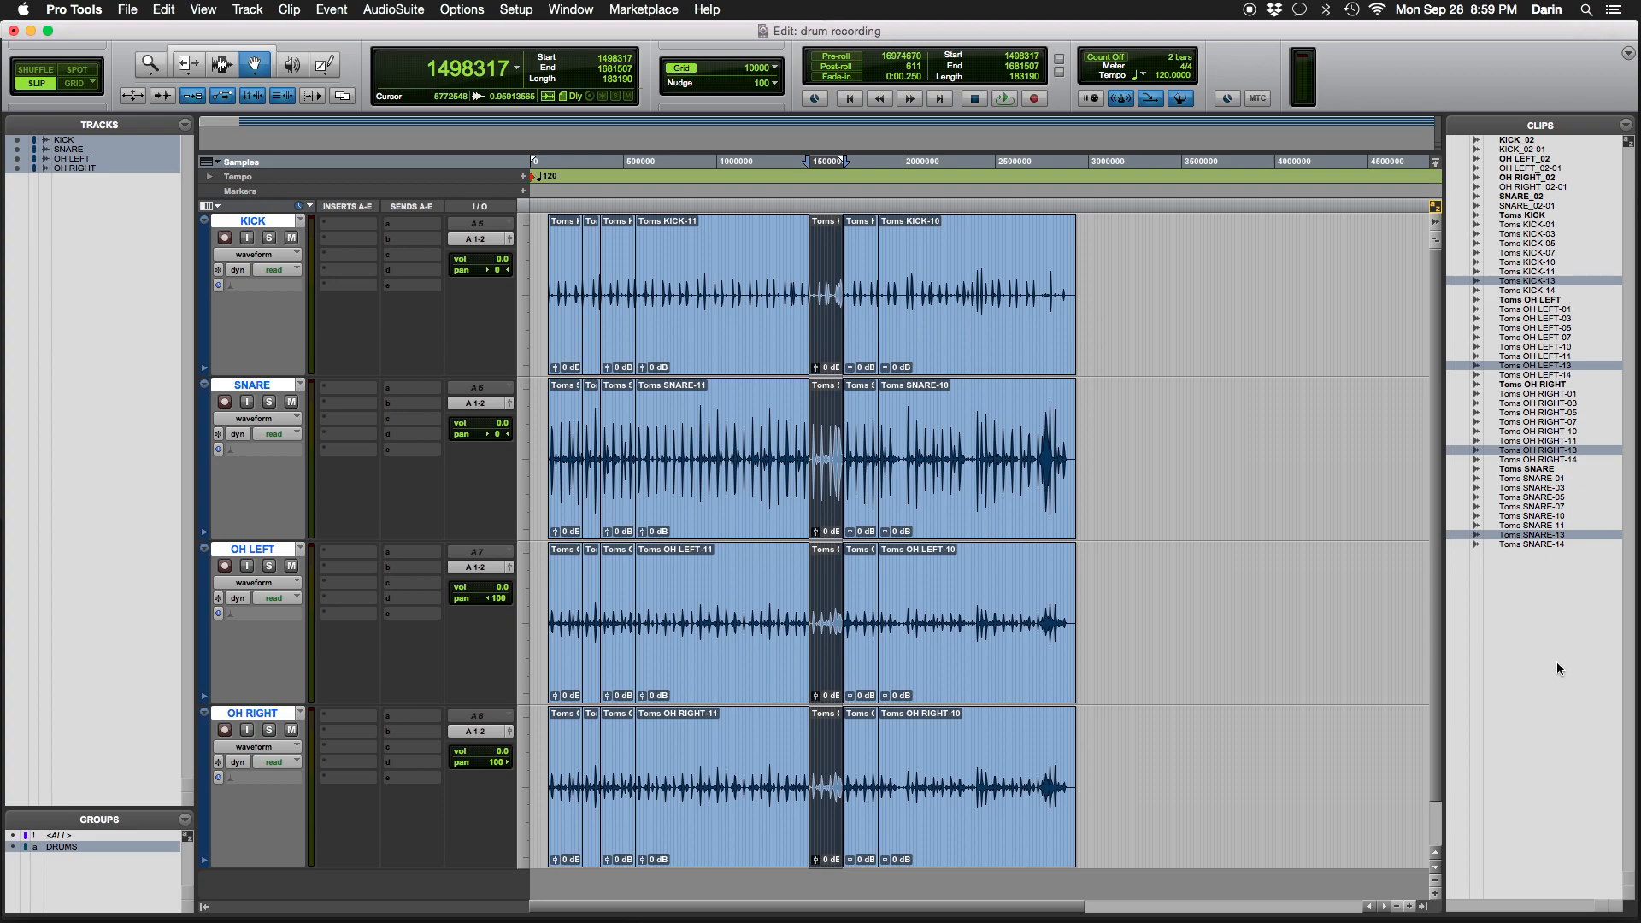
pyautogui.click(1423, 907)
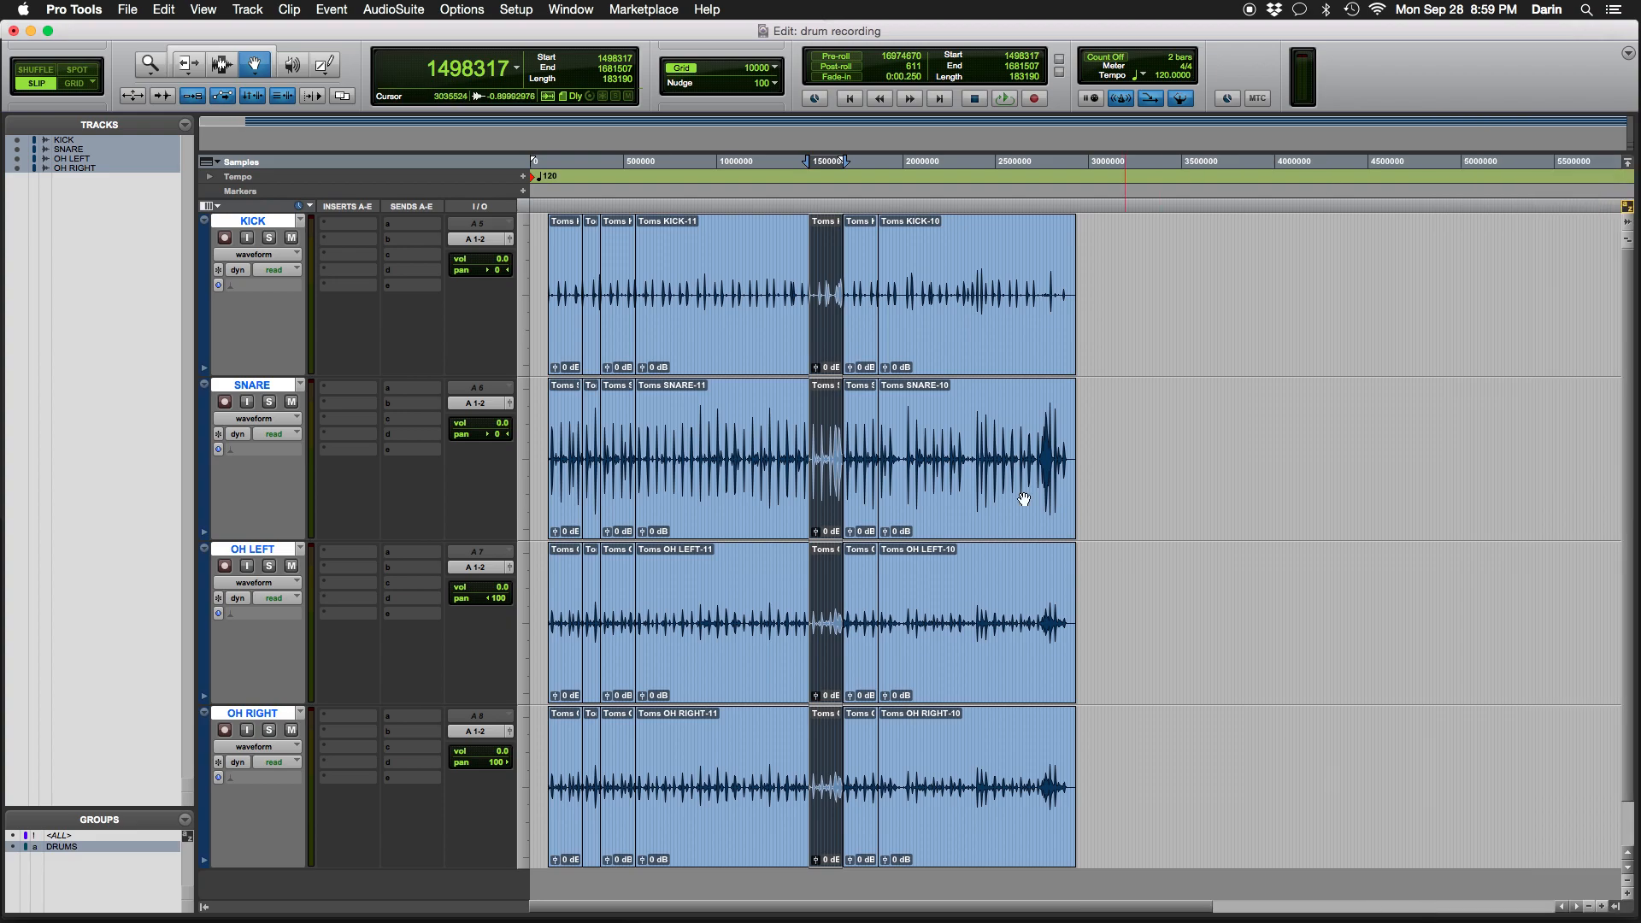
# Delete the long section of grouped drum clips from sample 563707 to 1498317 using the Selector tool
pyautogui.press('F7')
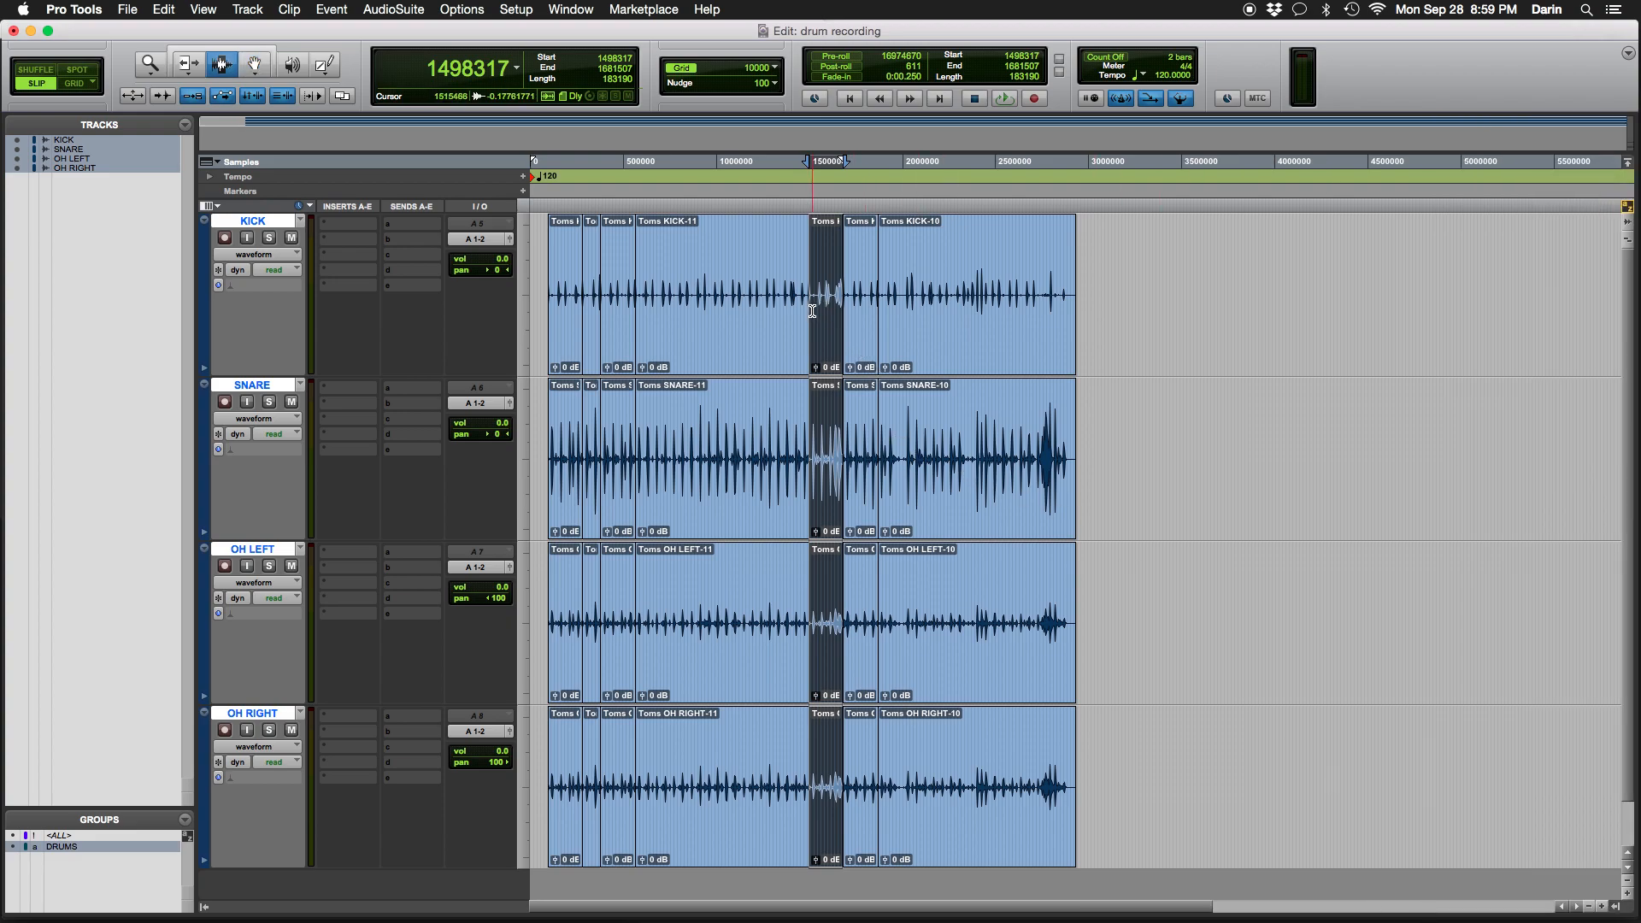
pyautogui.click(756, 309)
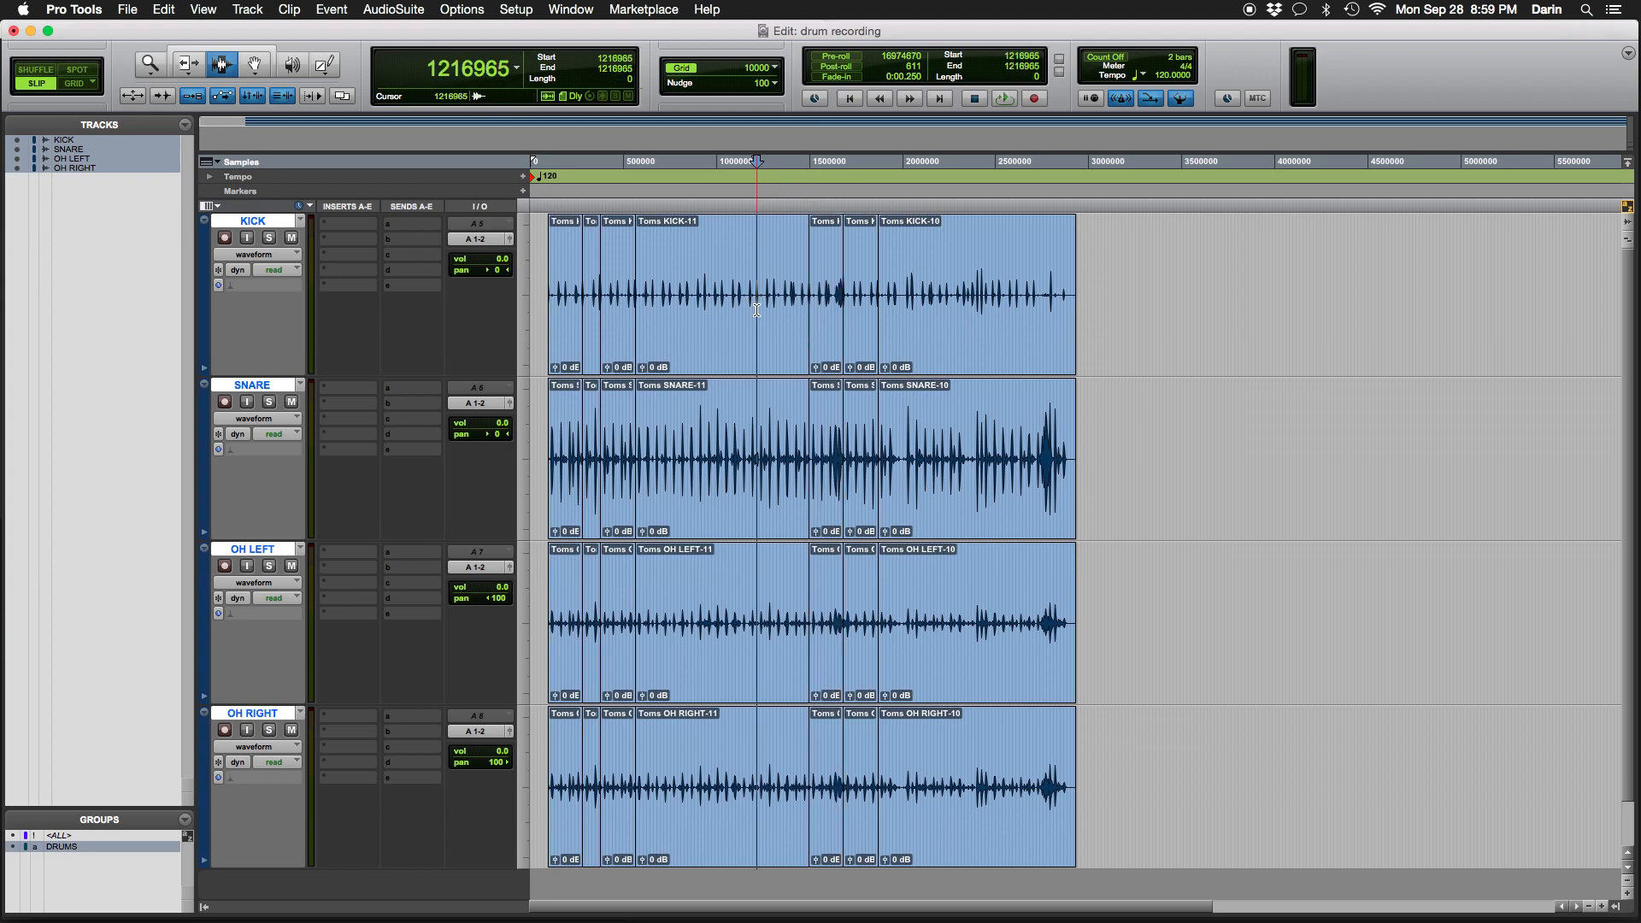
pyautogui.doubleClick(756, 309)
pyautogui.press('Delete')
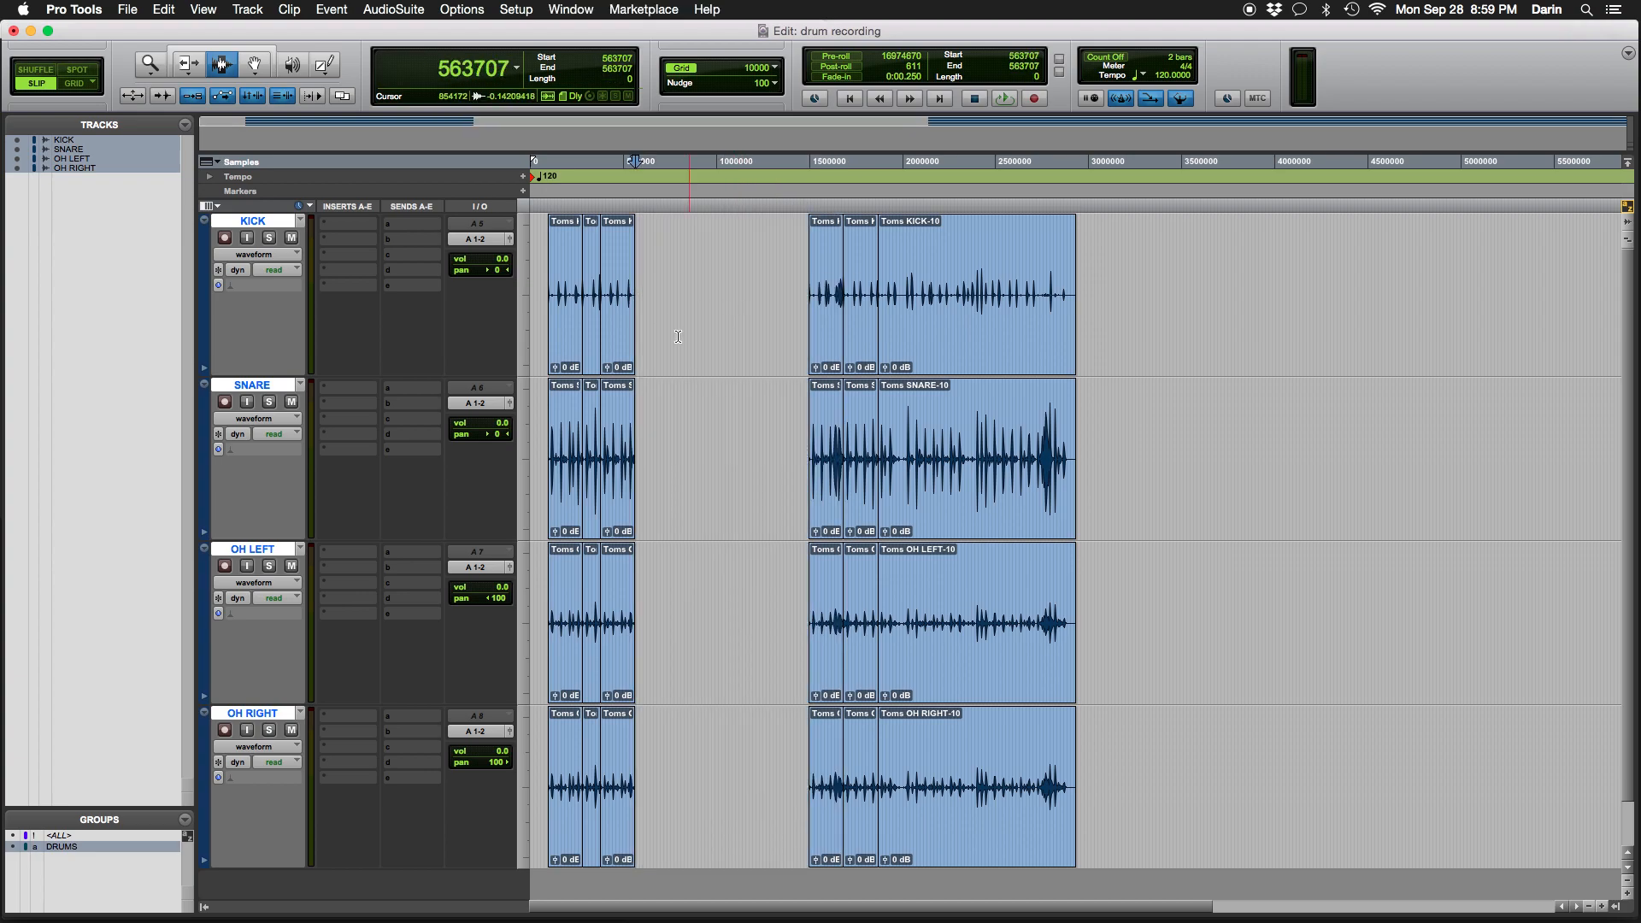
# Select the last section of grouped drum clips, from sample 1867030 to 2932197, and play it
pyautogui.click(942, 309)
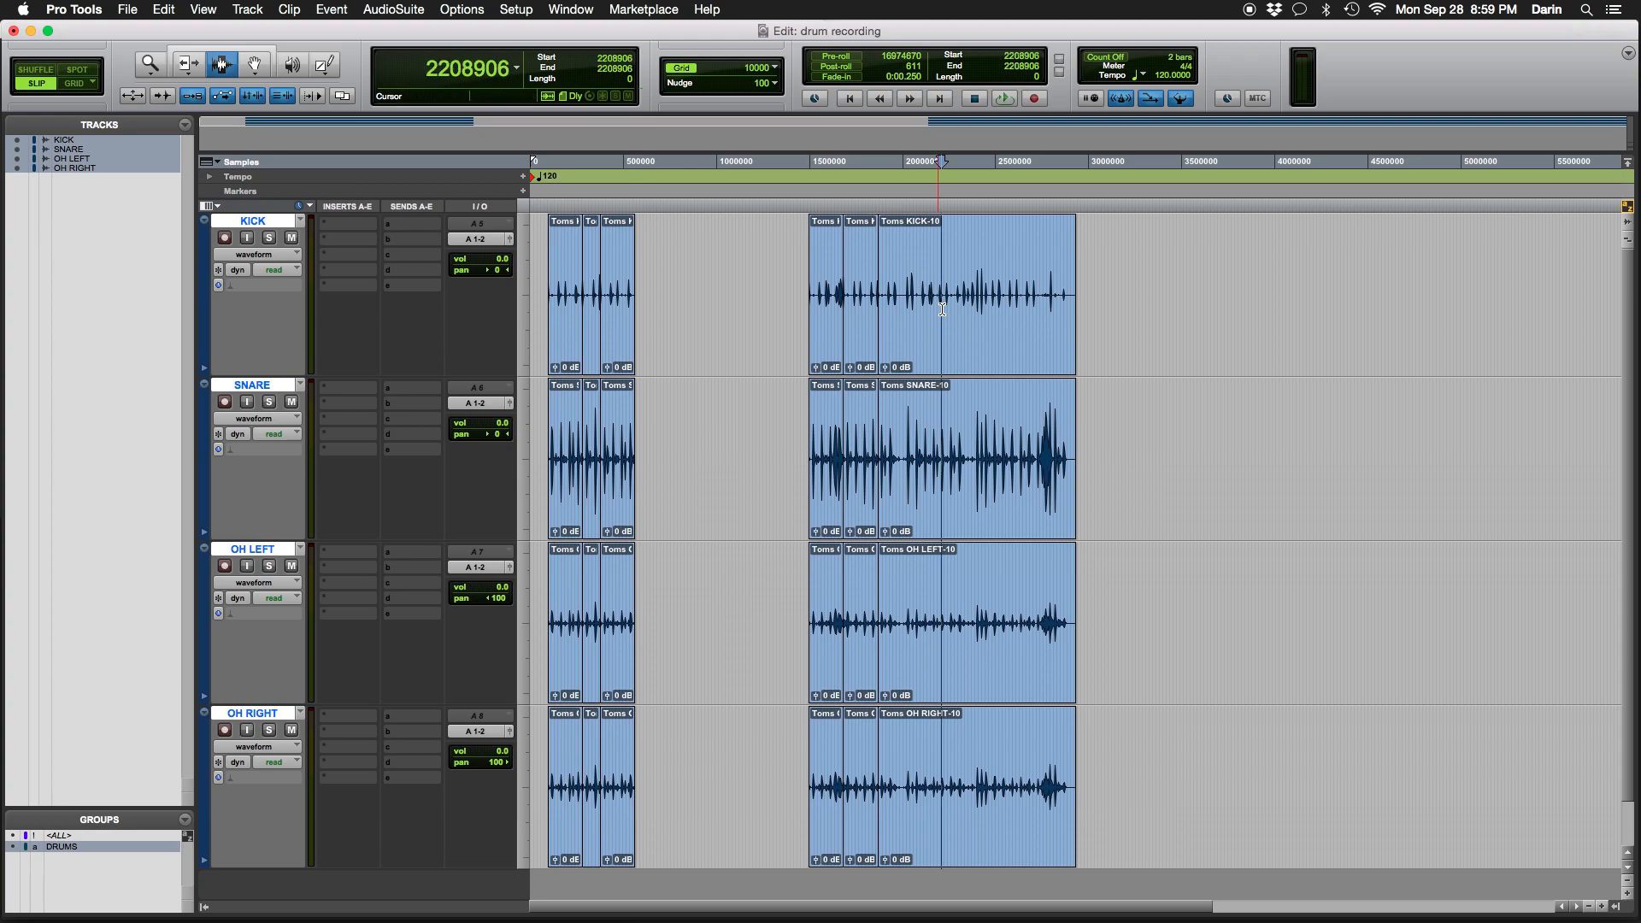
pyautogui.doubleClick(941, 309)
pyautogui.press('space')
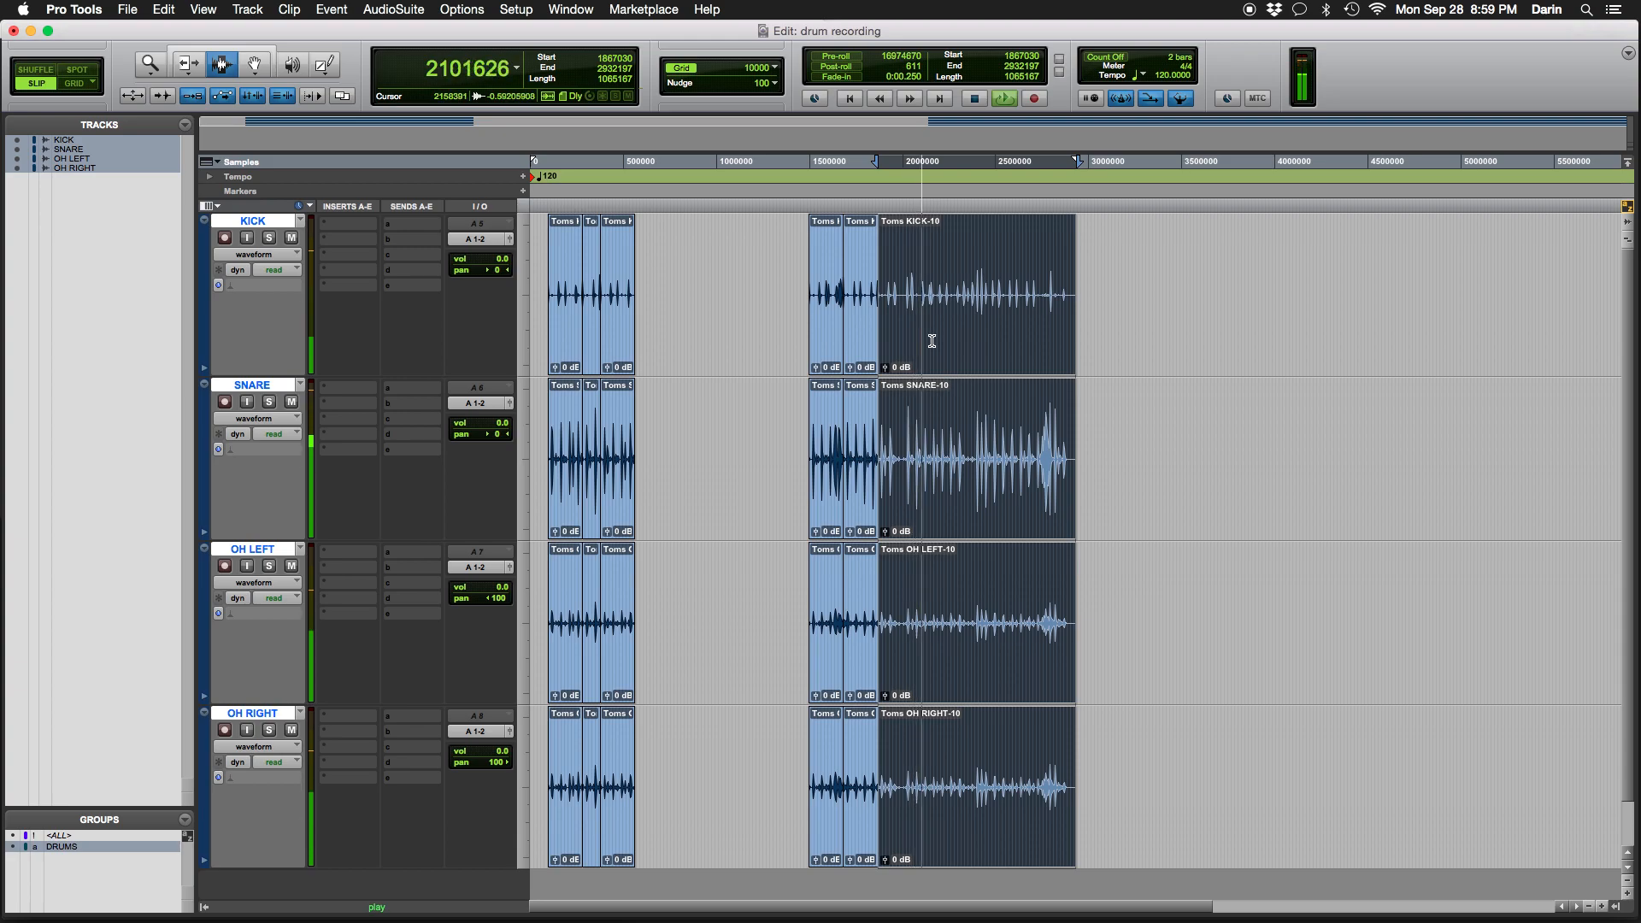
pyautogui.press('space')
# Play the drums from samples 1979290 and 2049323 to locate the kick hit for the next cut
pyautogui.click(900, 341)
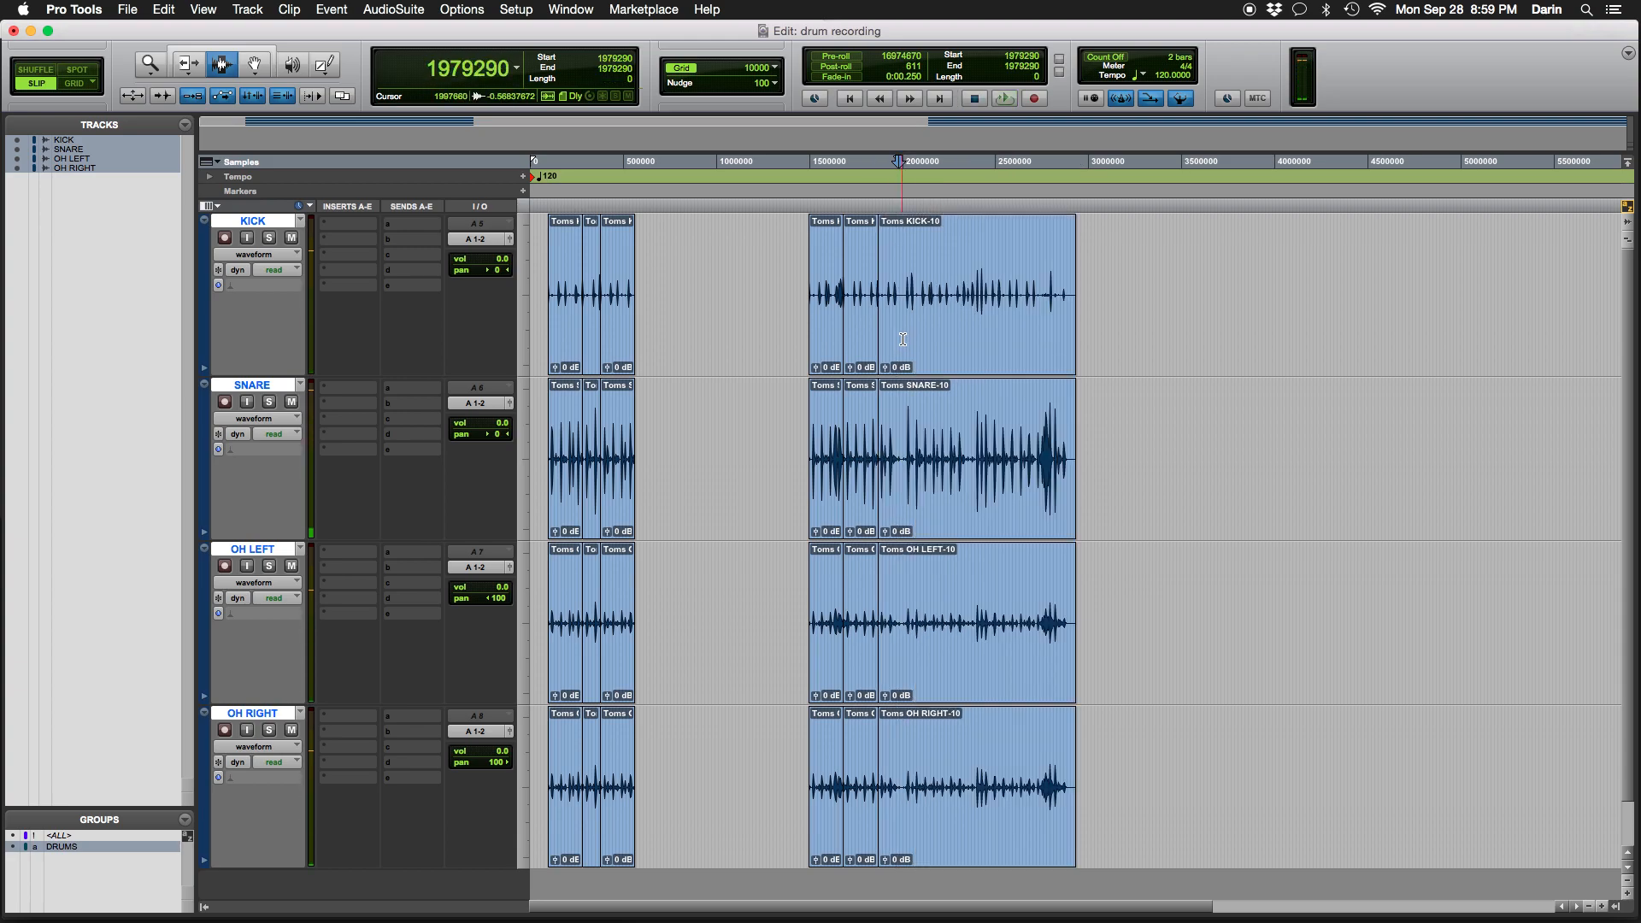
pyautogui.press('super+bracketright')
pyautogui.press('super+bracketright')
pyautogui.press('space')
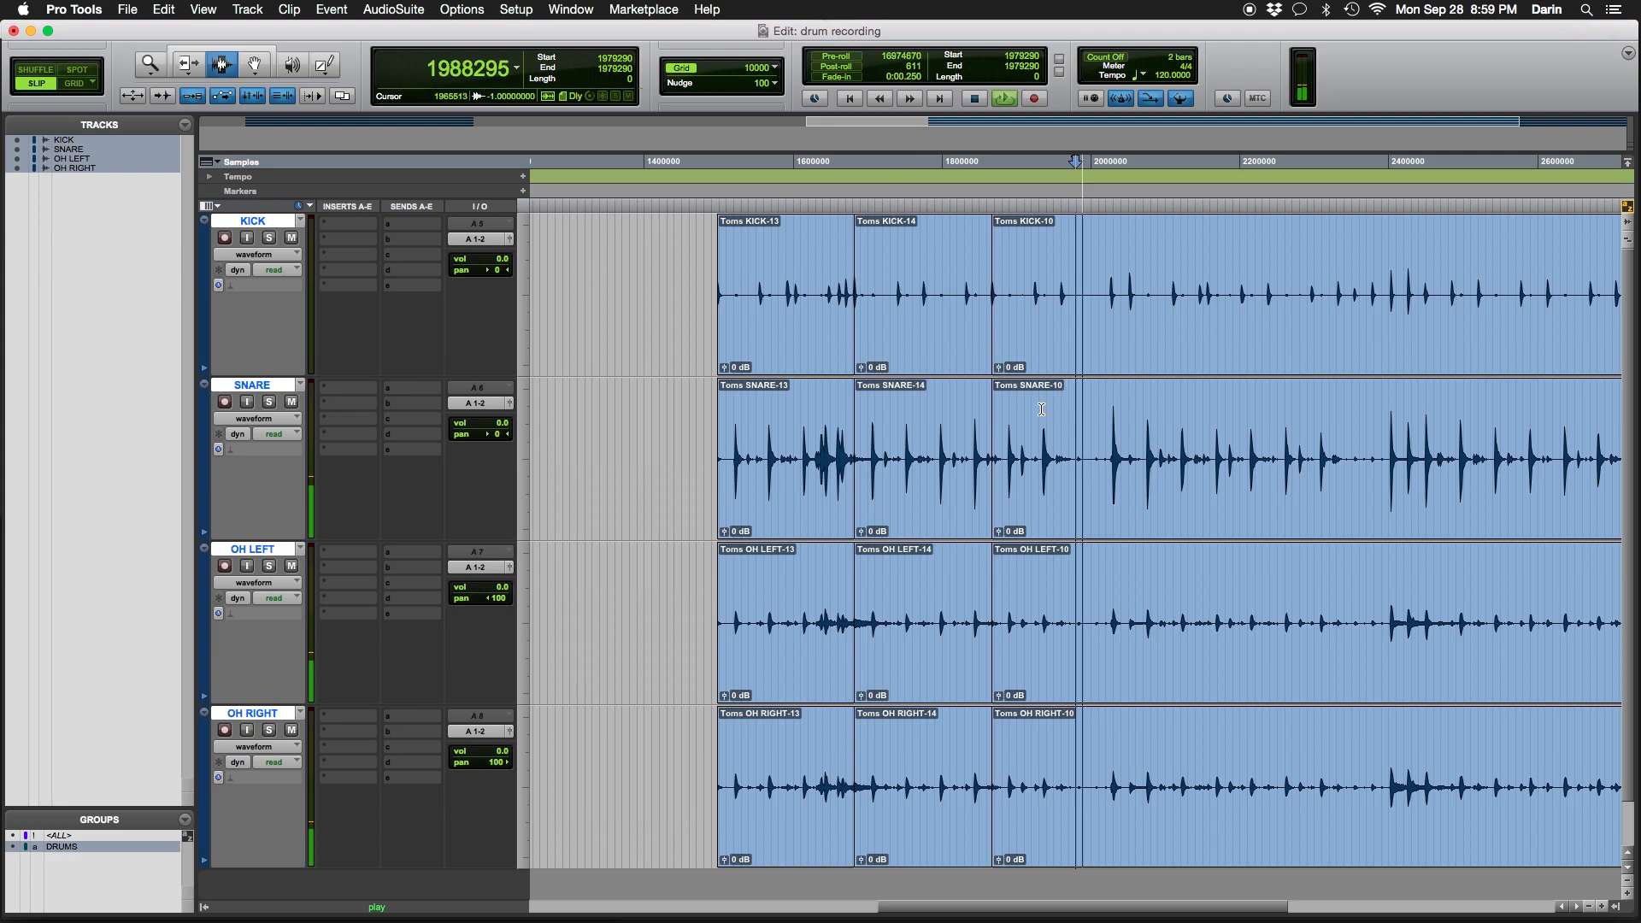
pyautogui.press('space')
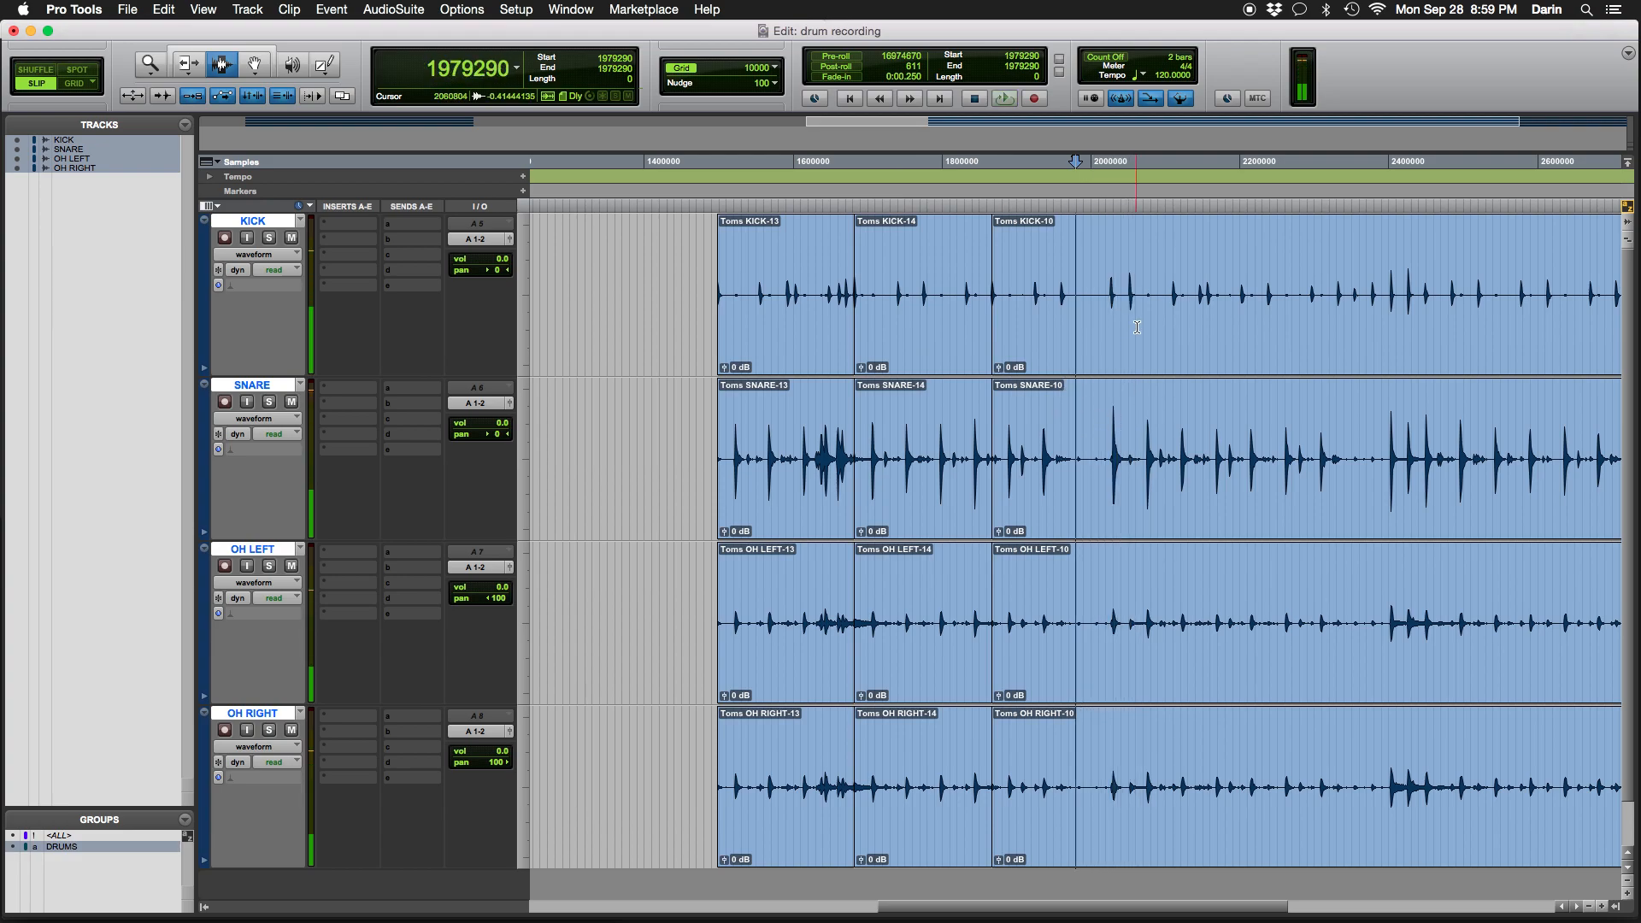
pyautogui.click(1128, 308)
pyautogui.press('space')
pyautogui.press('space')
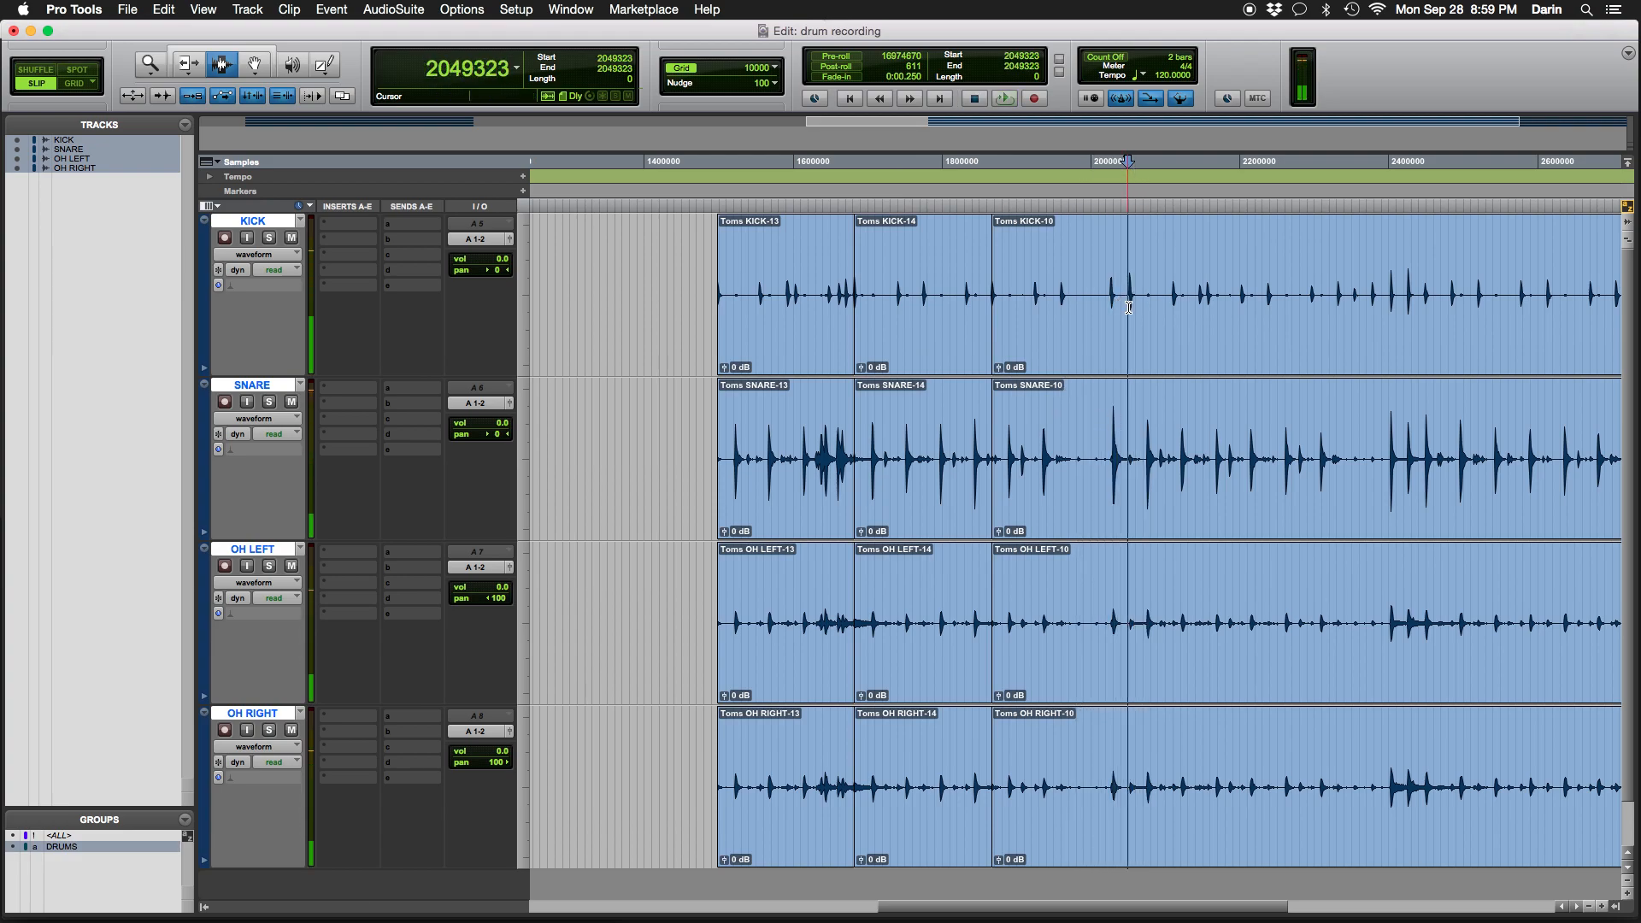
# Separate the grouped drum clips at sample 2052418, just before the kick hit
pyautogui.press('super+bracketright')
pyautogui.press('super+bracketright')
pyautogui.click(1083, 316)
pyautogui.press('super+bracketright')
pyautogui.press('super+bracketright')
pyautogui.click(1088, 342)
pyautogui.press('super+bracketright')
pyautogui.press('super+bracketright')
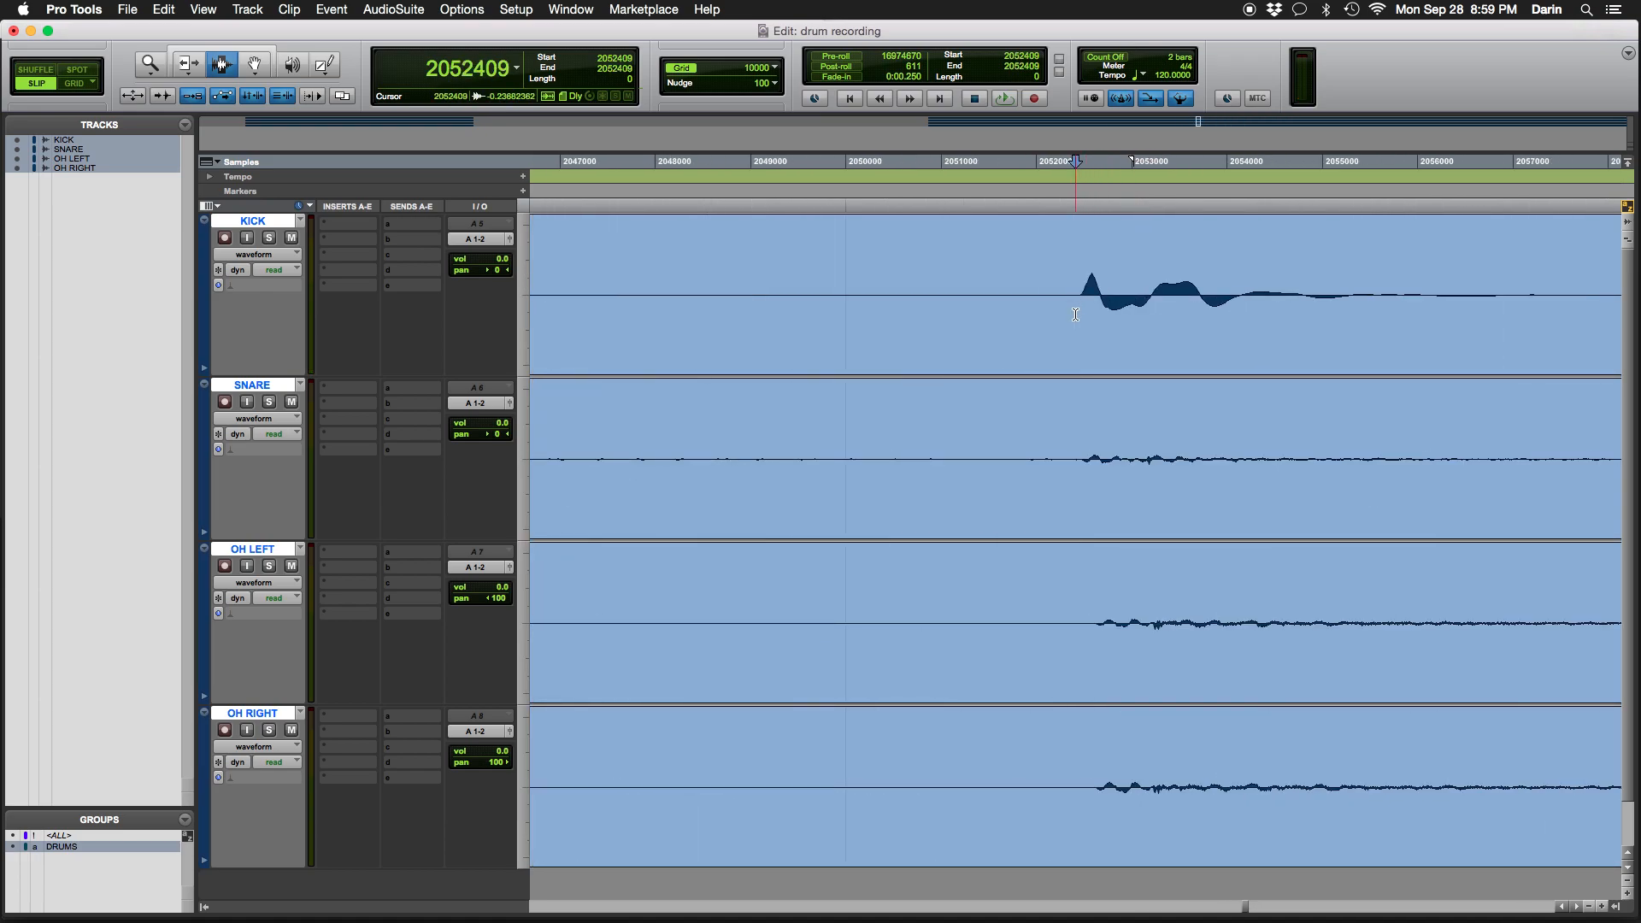
pyautogui.click(1076, 312)
pyautogui.press('super+e')
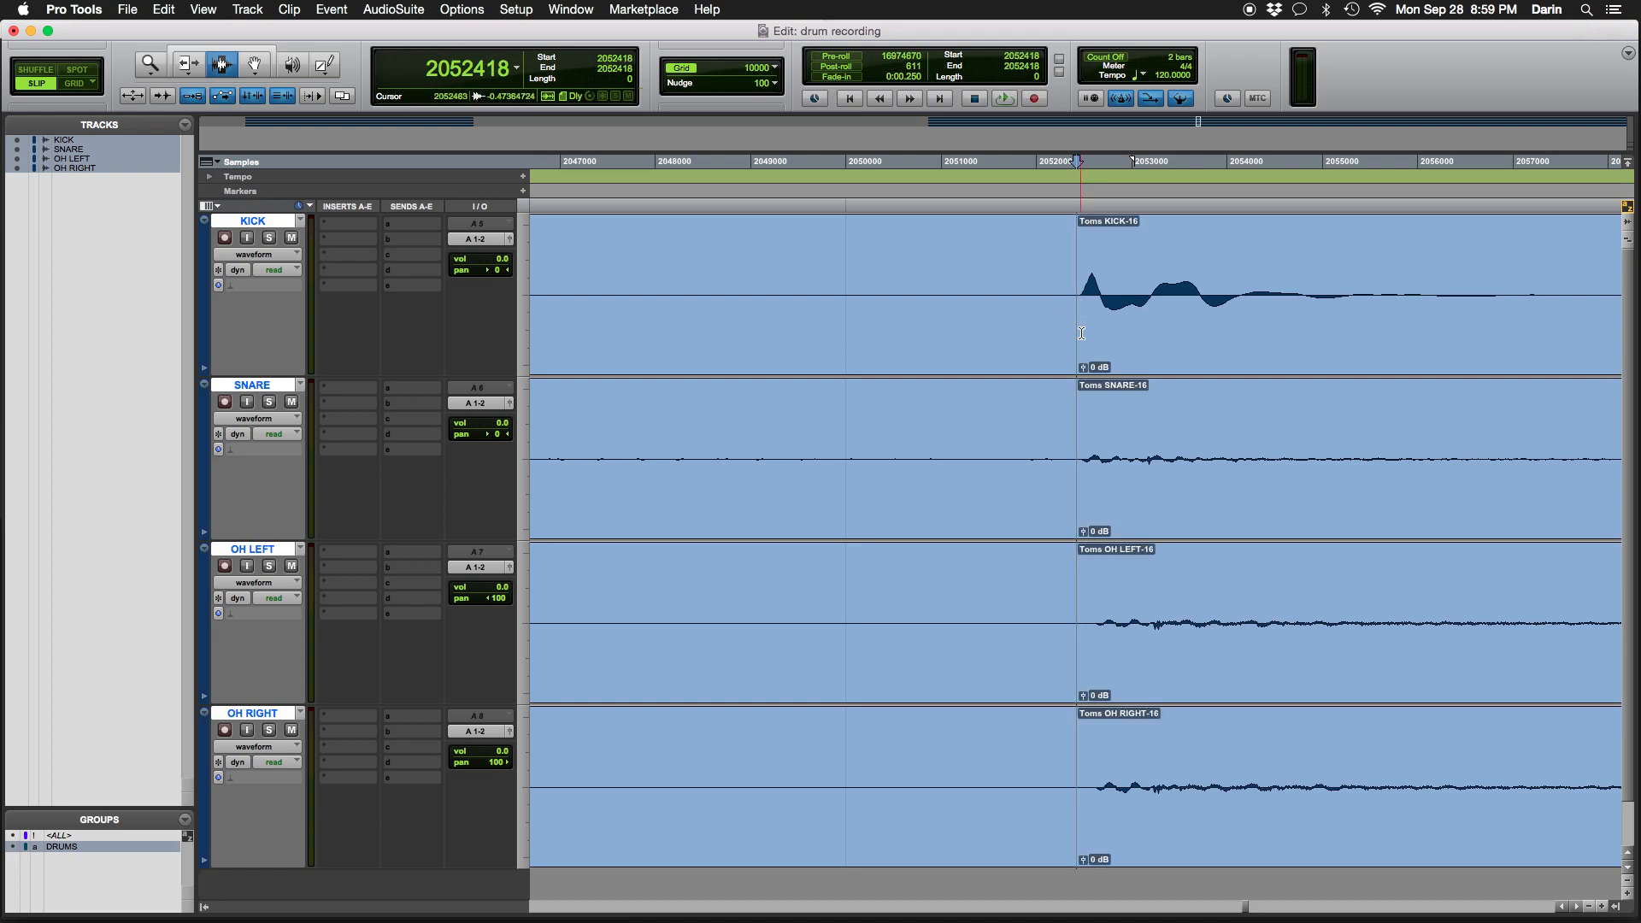
# Select the newly separated section of grouped drum clips, from sample 1867030 to 2052418, and play it
pyautogui.hotkey('alt', 'a')
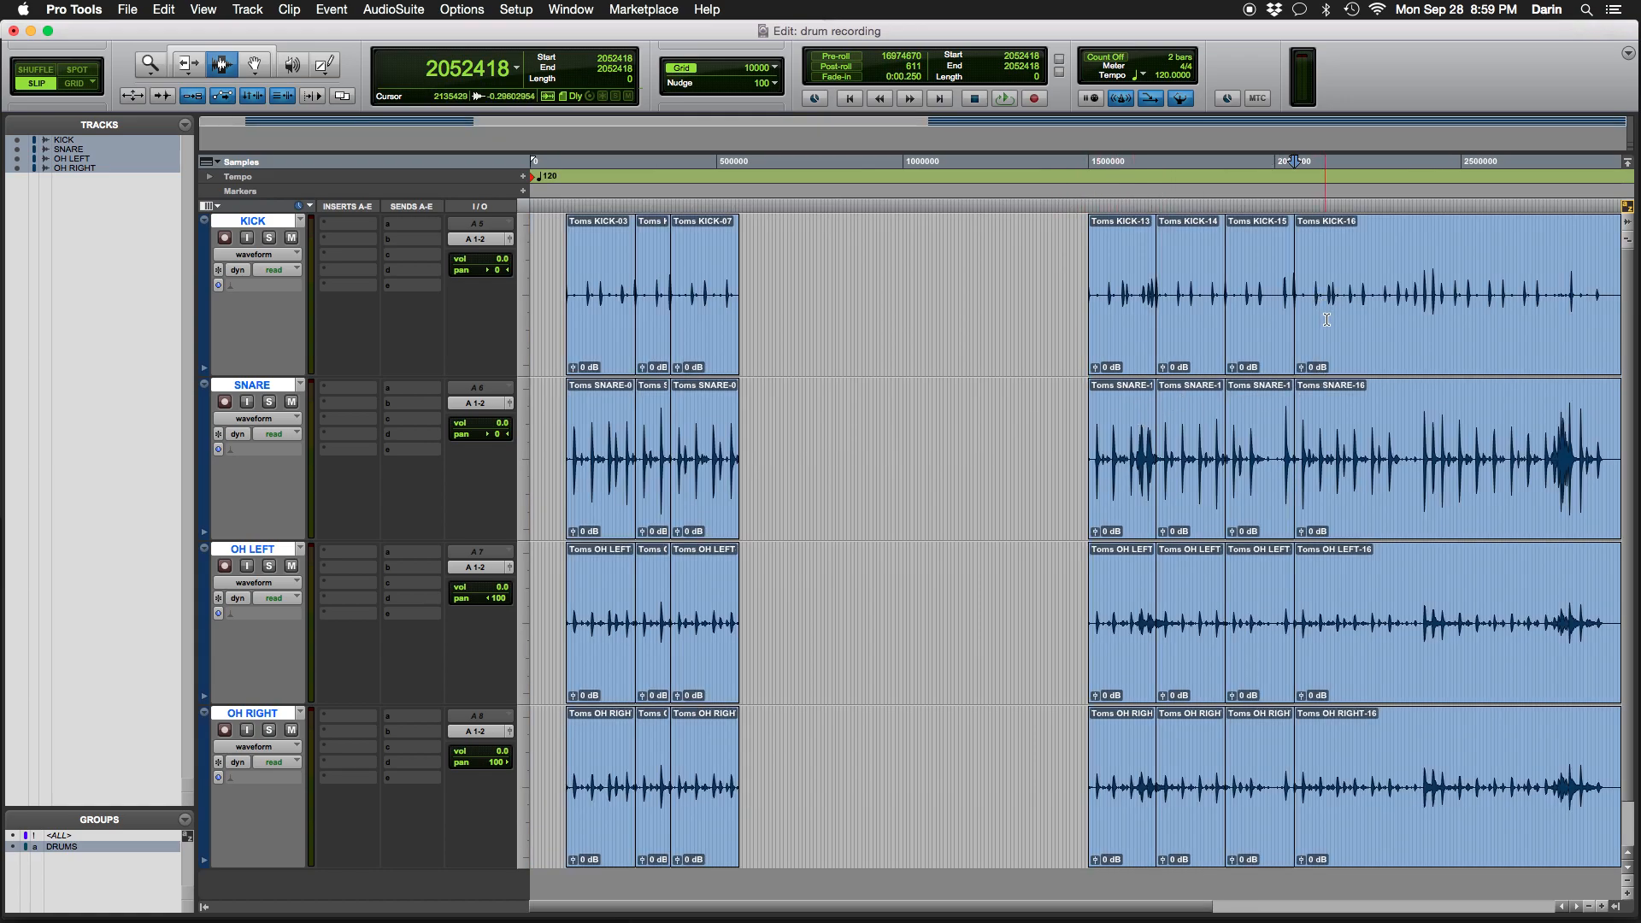
pyautogui.press('super+bracketleft')
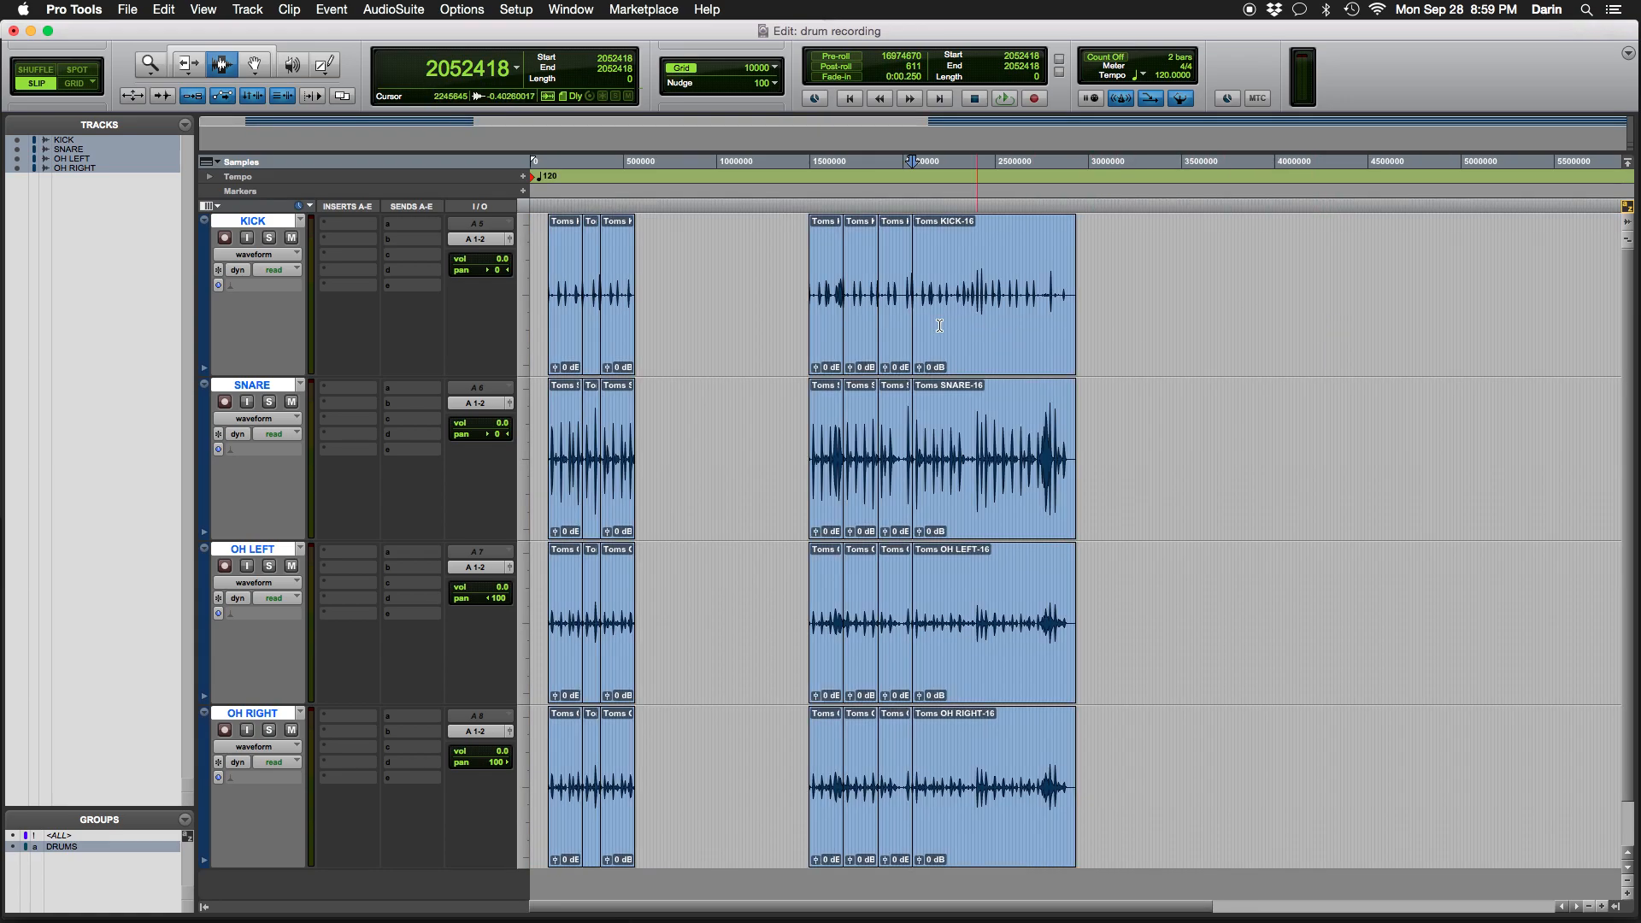
pyautogui.keyDown('shift'); pyautogui.click(878, 325); pyautogui.keyUp('shift')
pyautogui.press('space')
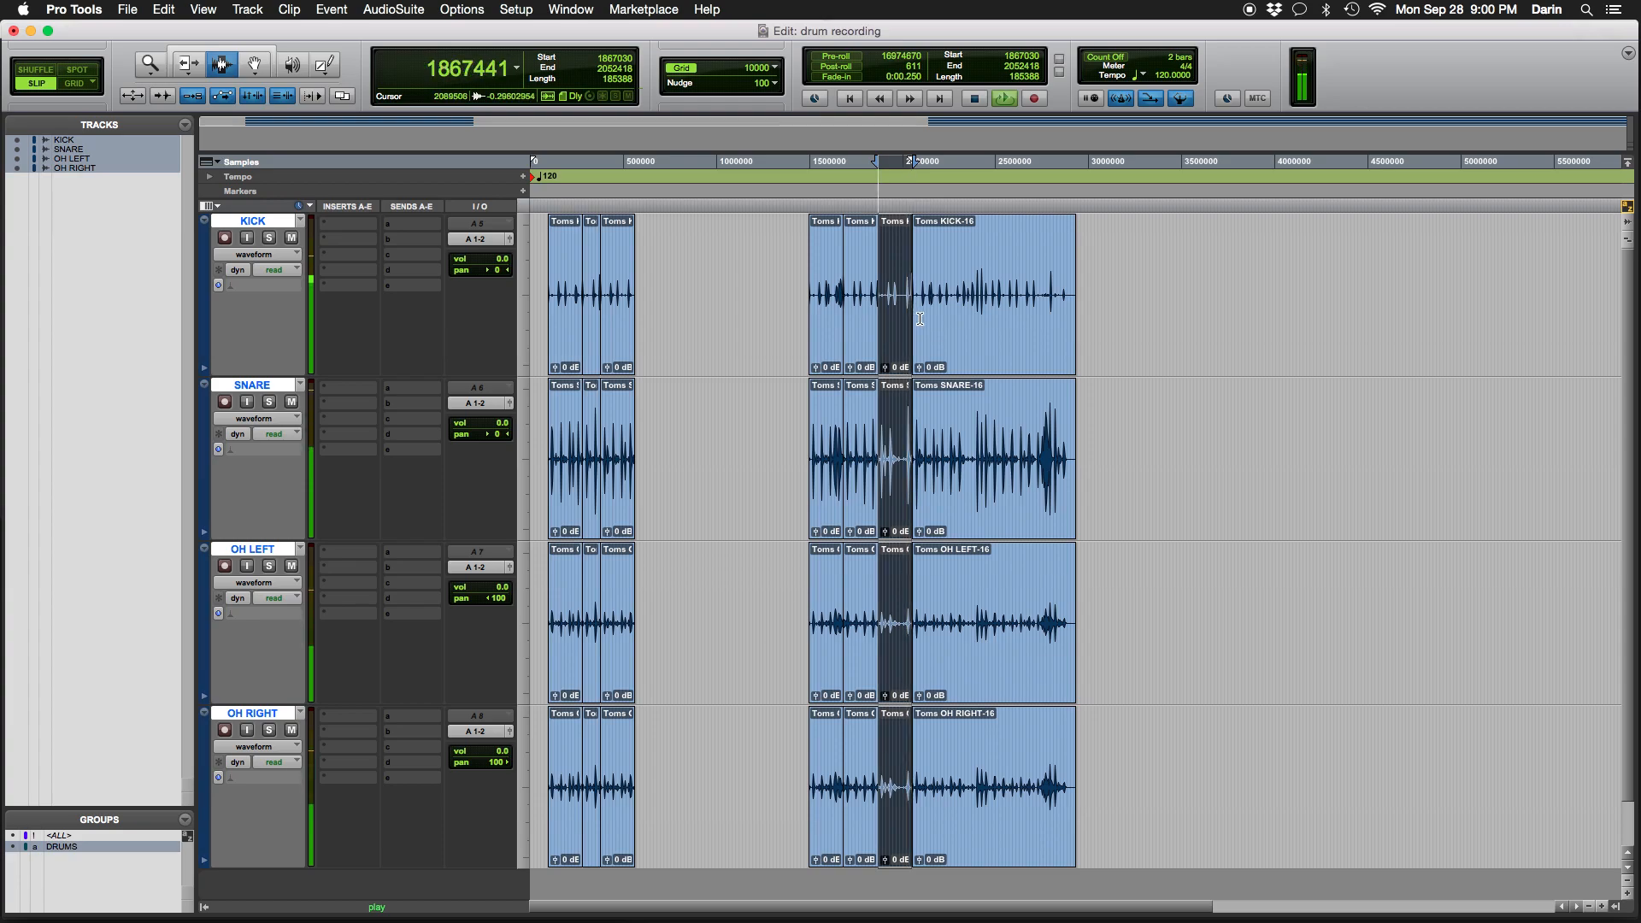
pyautogui.press('space')
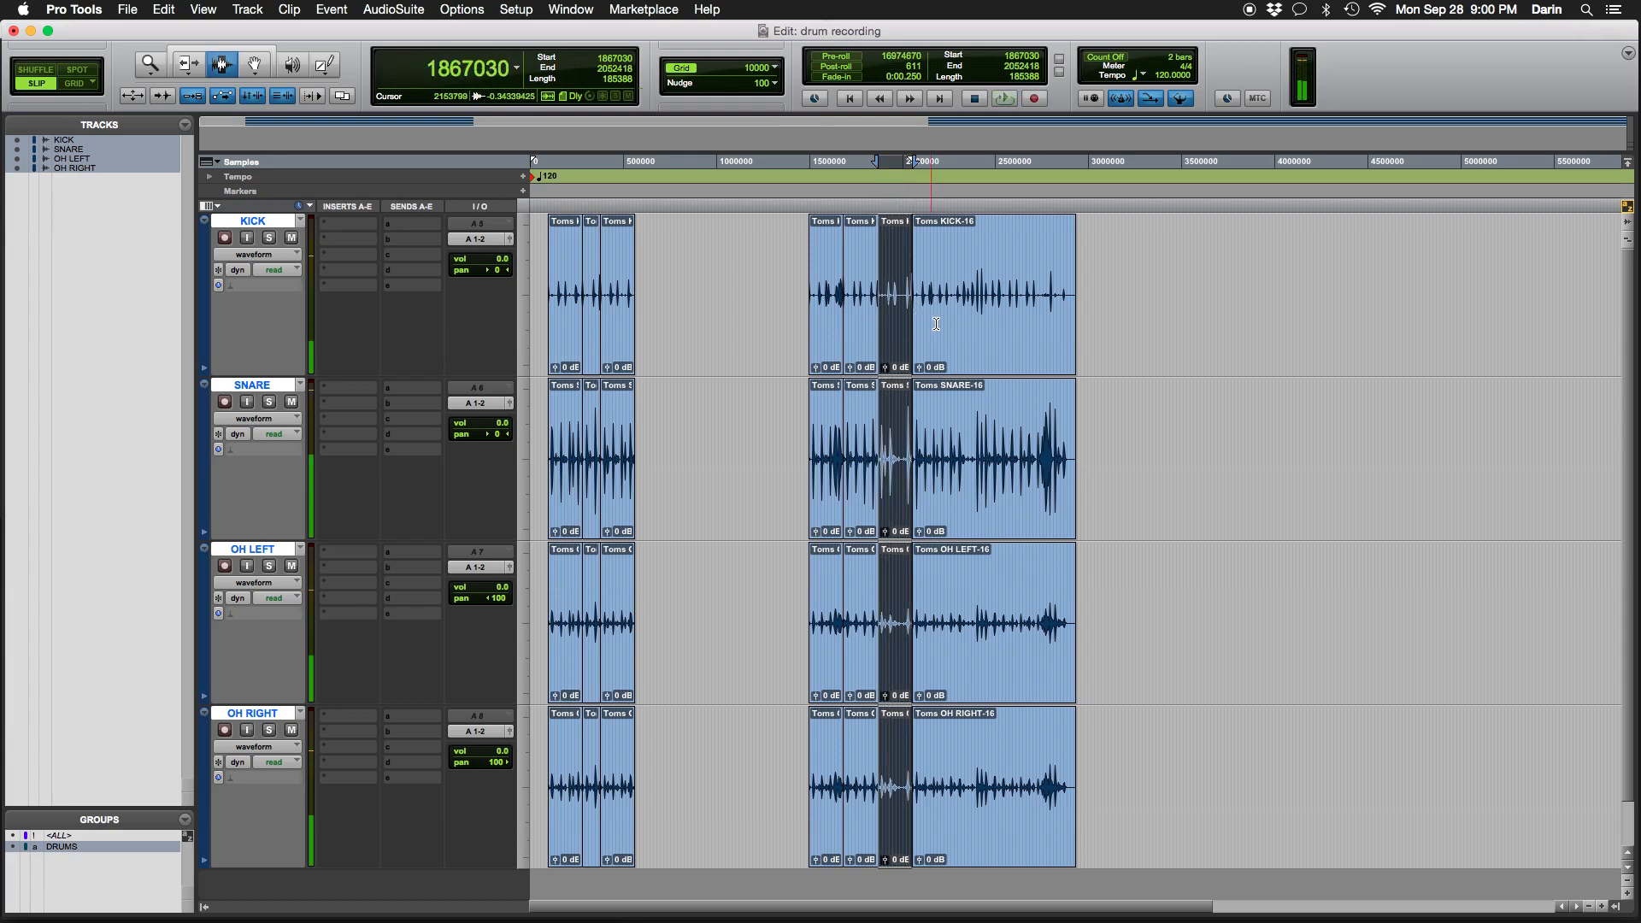
# Play the final section of grouped drum clips from its start at sample 2052418, and from sample 2420153
pyautogui.click(945, 325)
pyautogui.doubleClick(945, 325)
pyautogui.press('space')
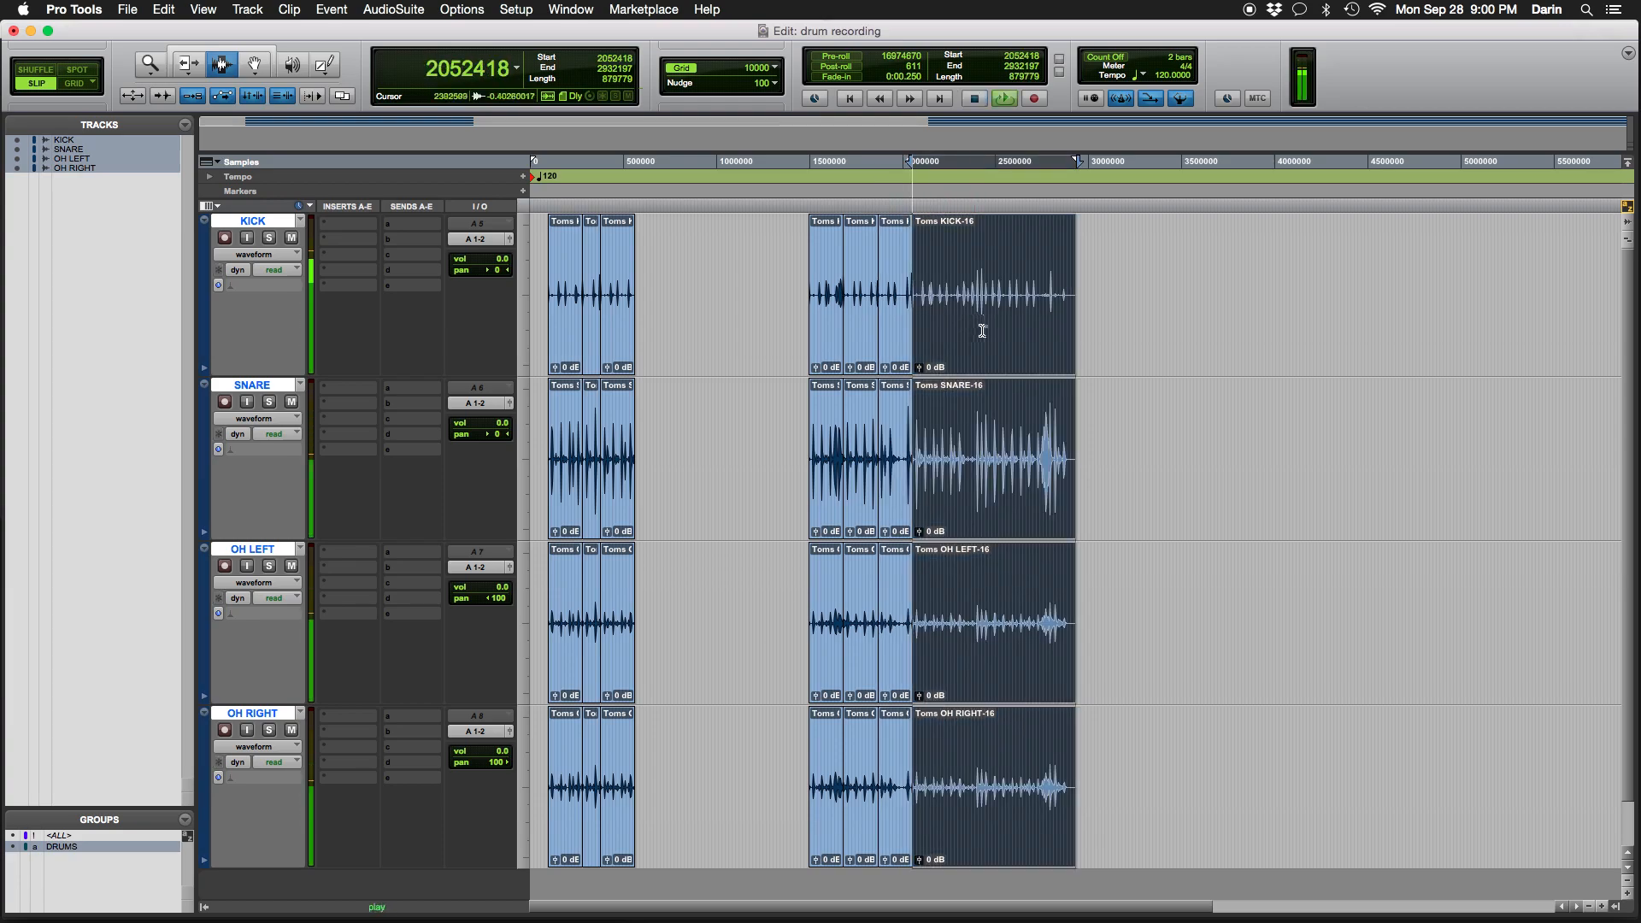
pyautogui.click(980, 361)
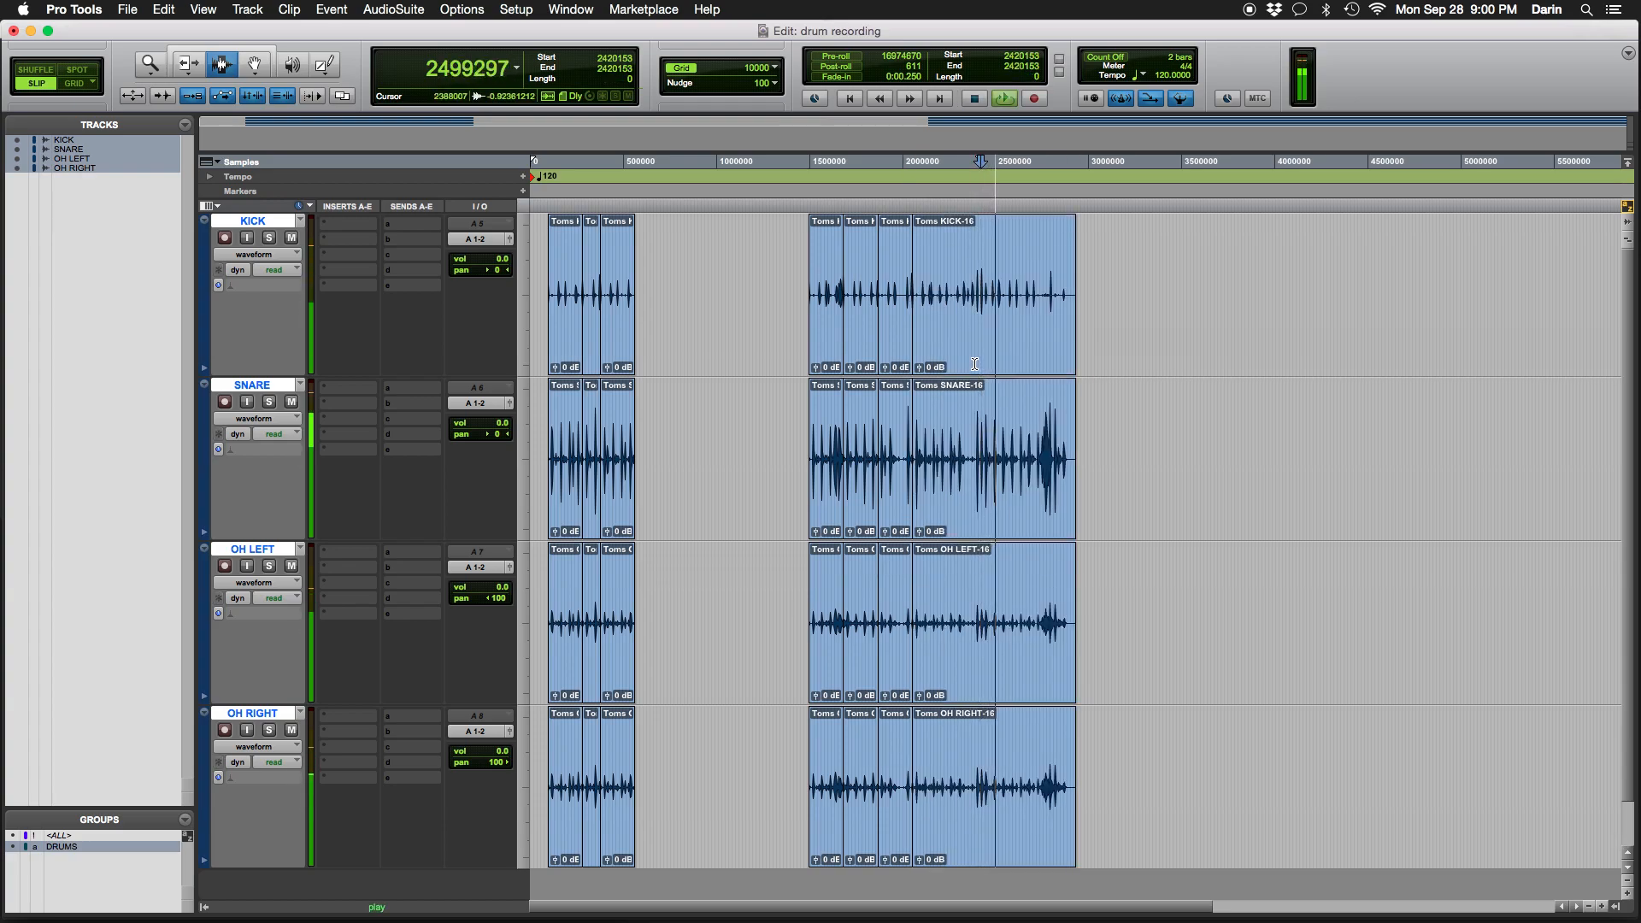
# Delete the final section of grouped drum clips that starts at sample 2052418
pyautogui.click(974, 364)
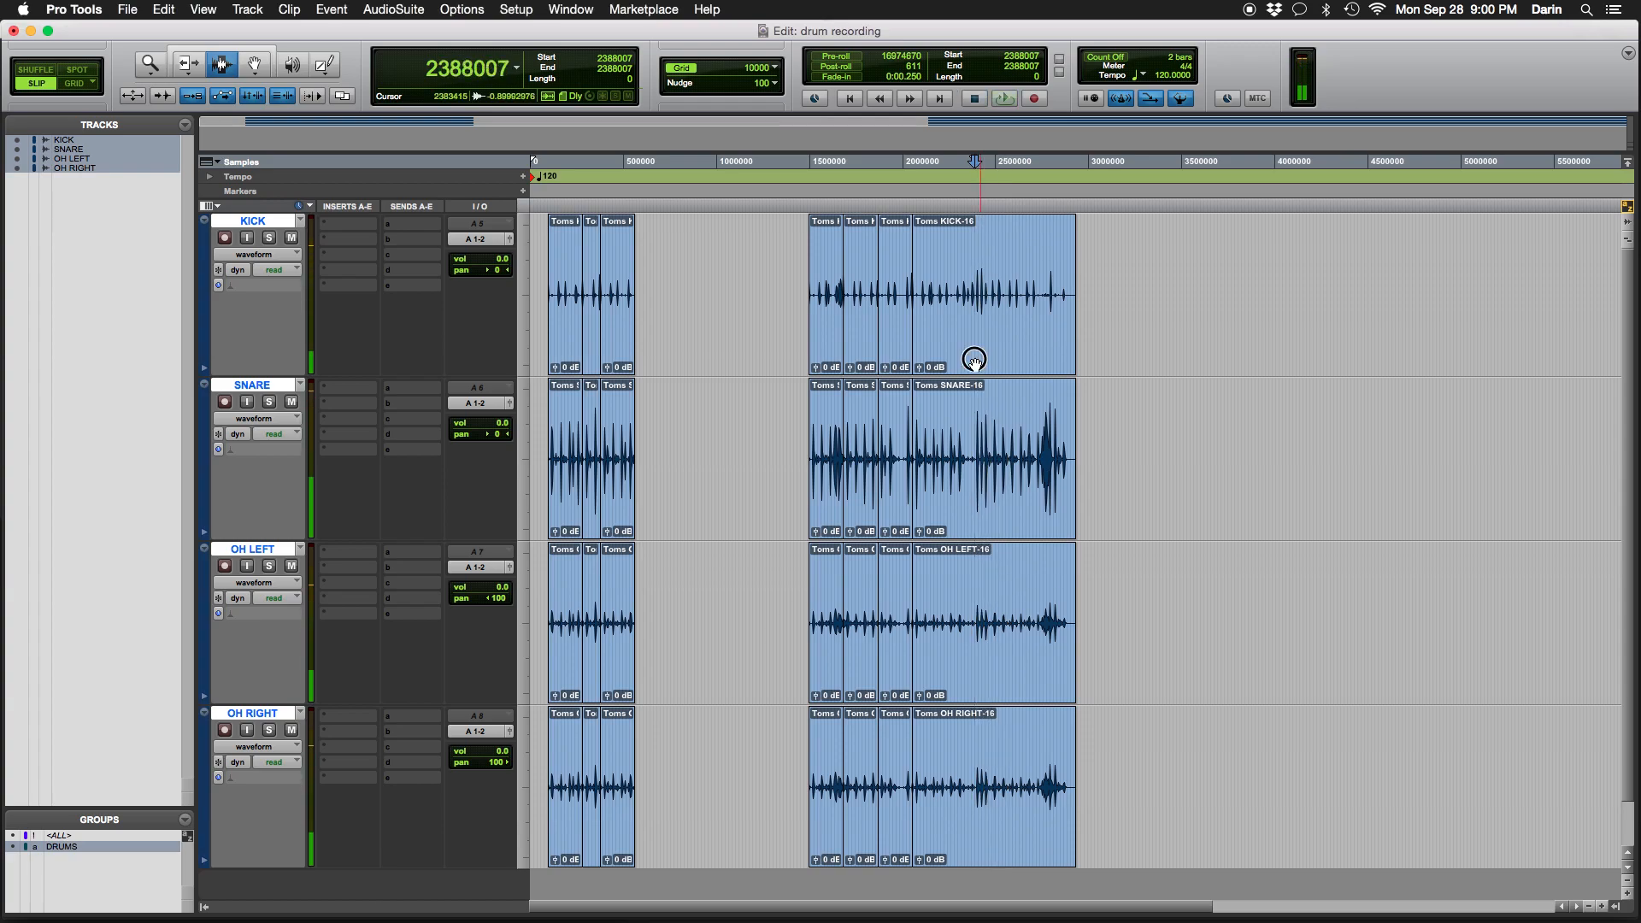
pyautogui.doubleClick(974, 363)
pyautogui.press('Delete')
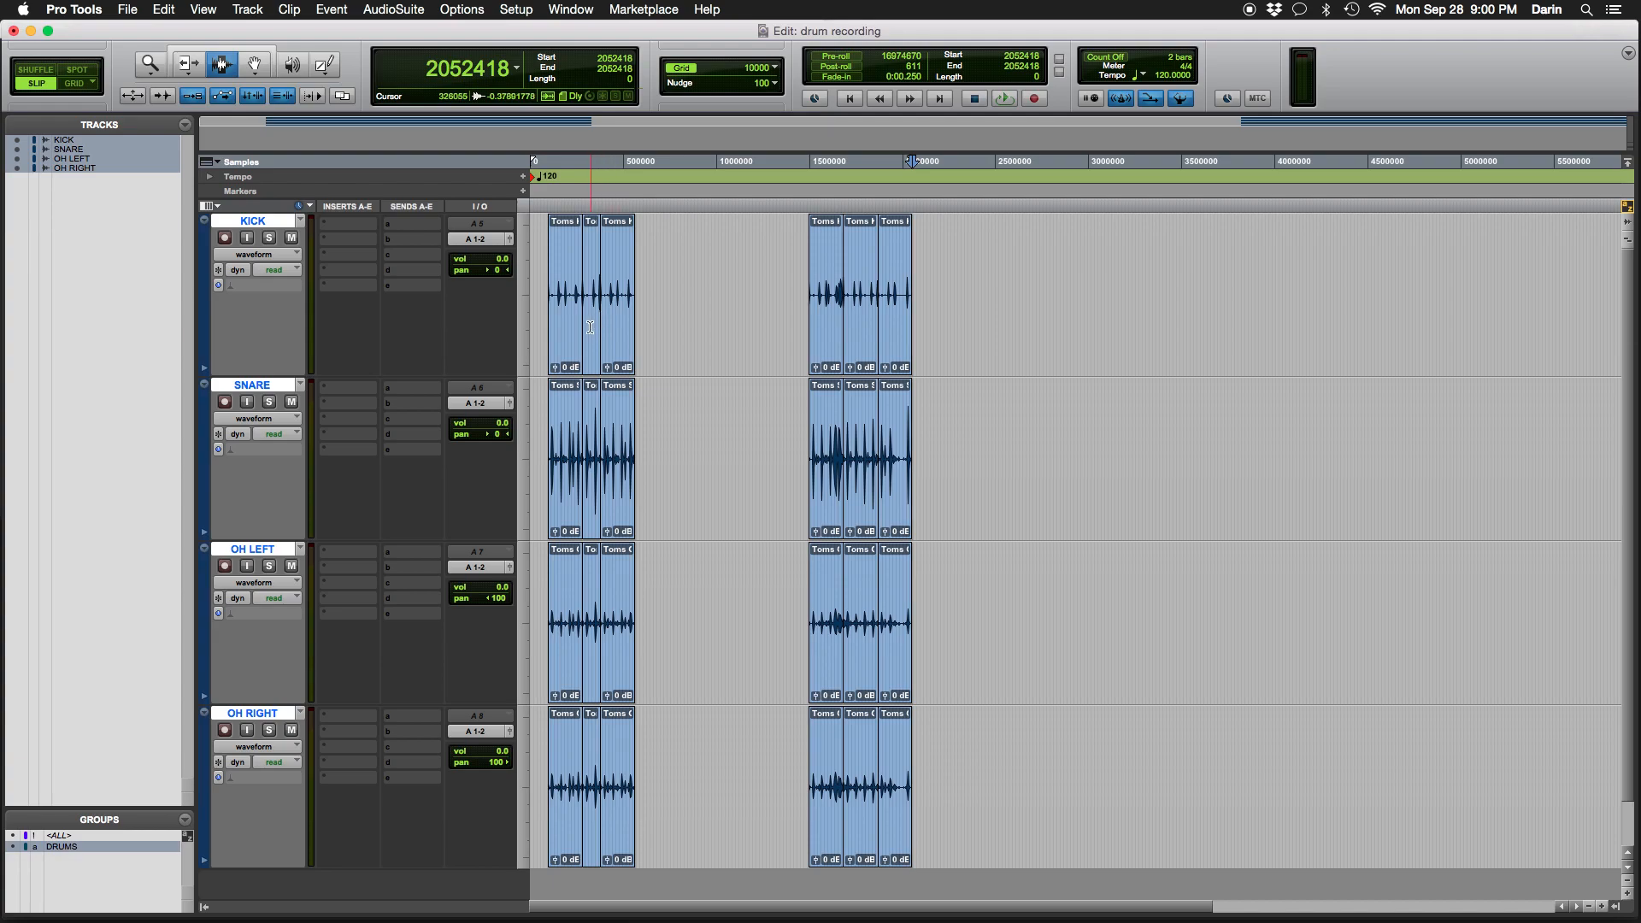
# Move the short fill clips near the beginning out to sample 2454309 and the section after them to sample 660217
pyautogui.press('F8')
pyautogui.moveTo(591, 356); pyautogui.dragTo(993, 358)
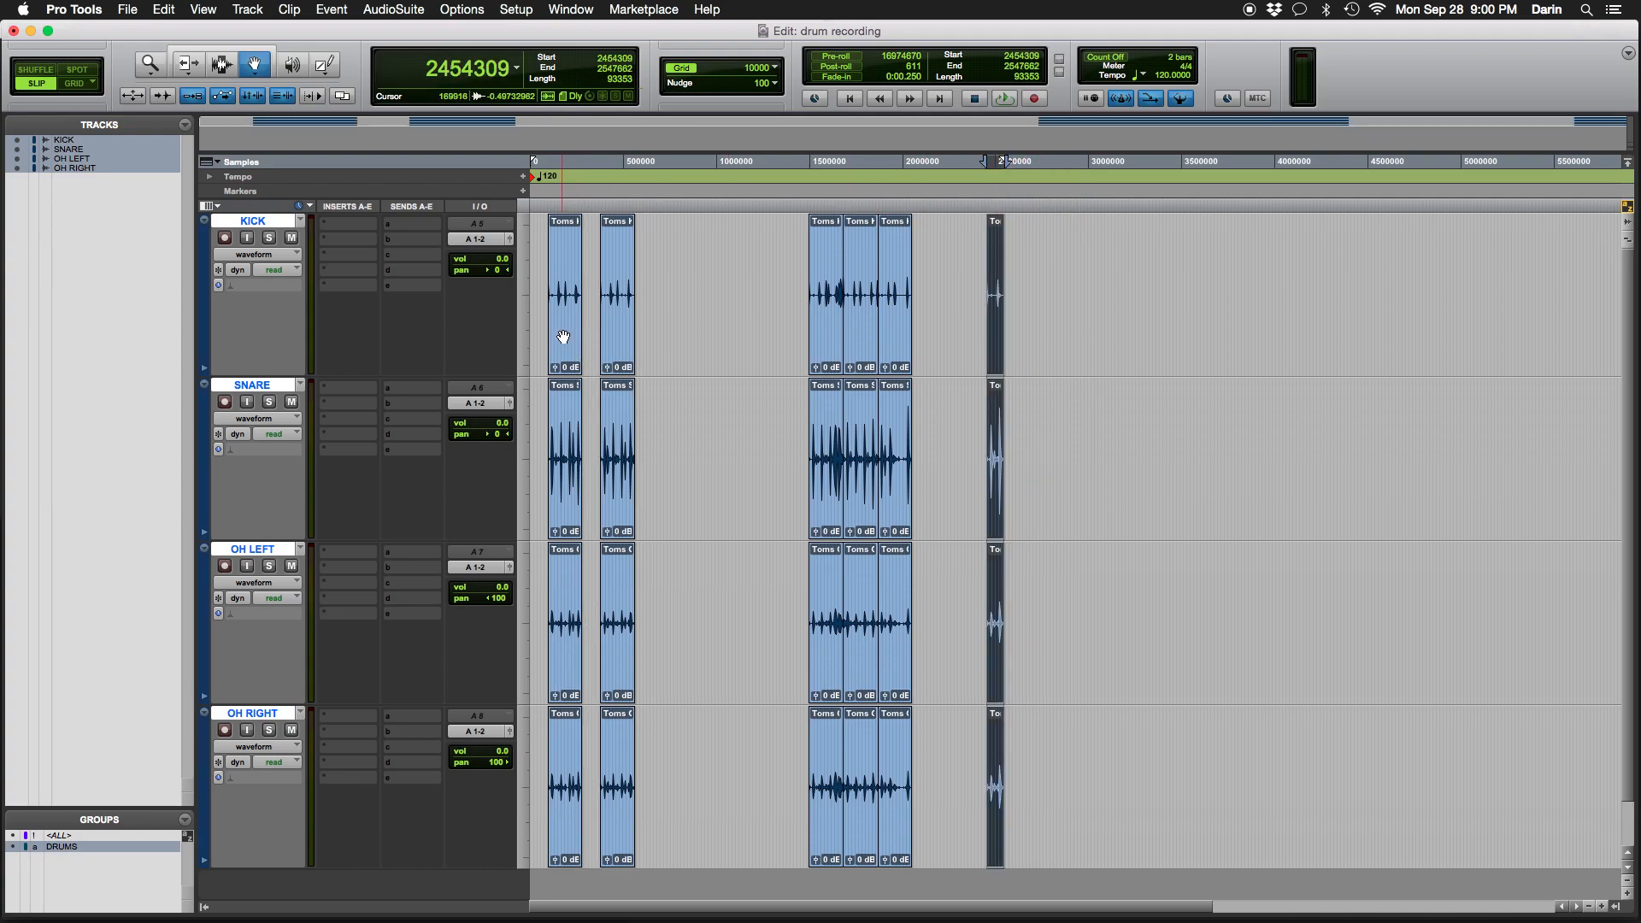
pyautogui.click(620, 325)
pyautogui.moveTo(619, 325); pyautogui.dragTo(612, 328)
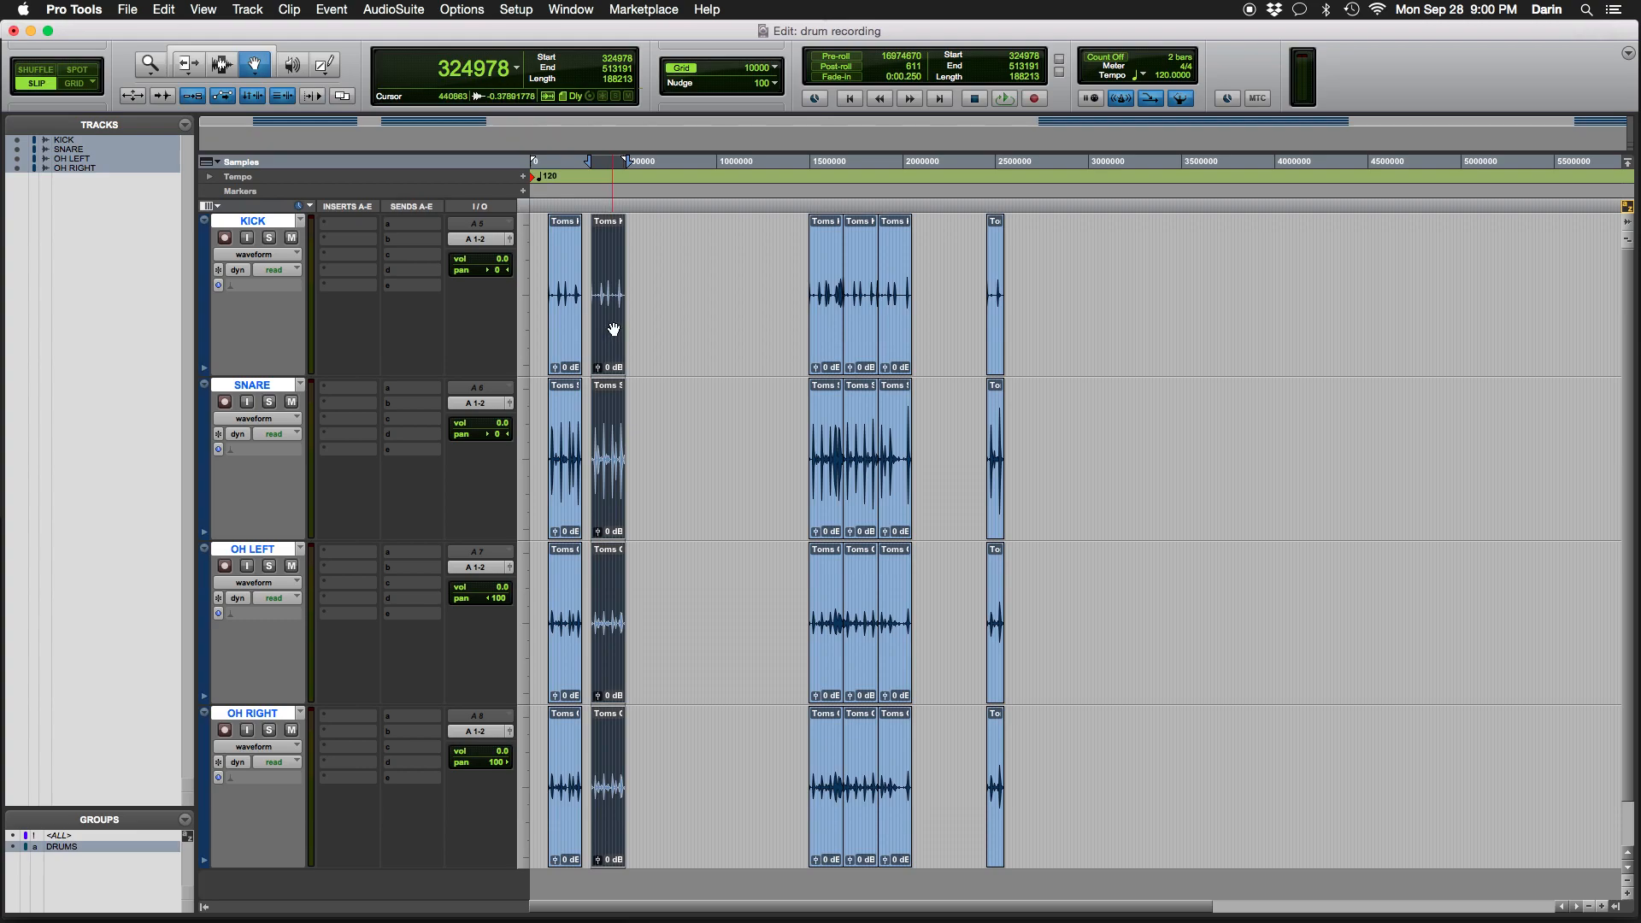
pyautogui.moveTo(612, 325); pyautogui.dragTo(676, 336)
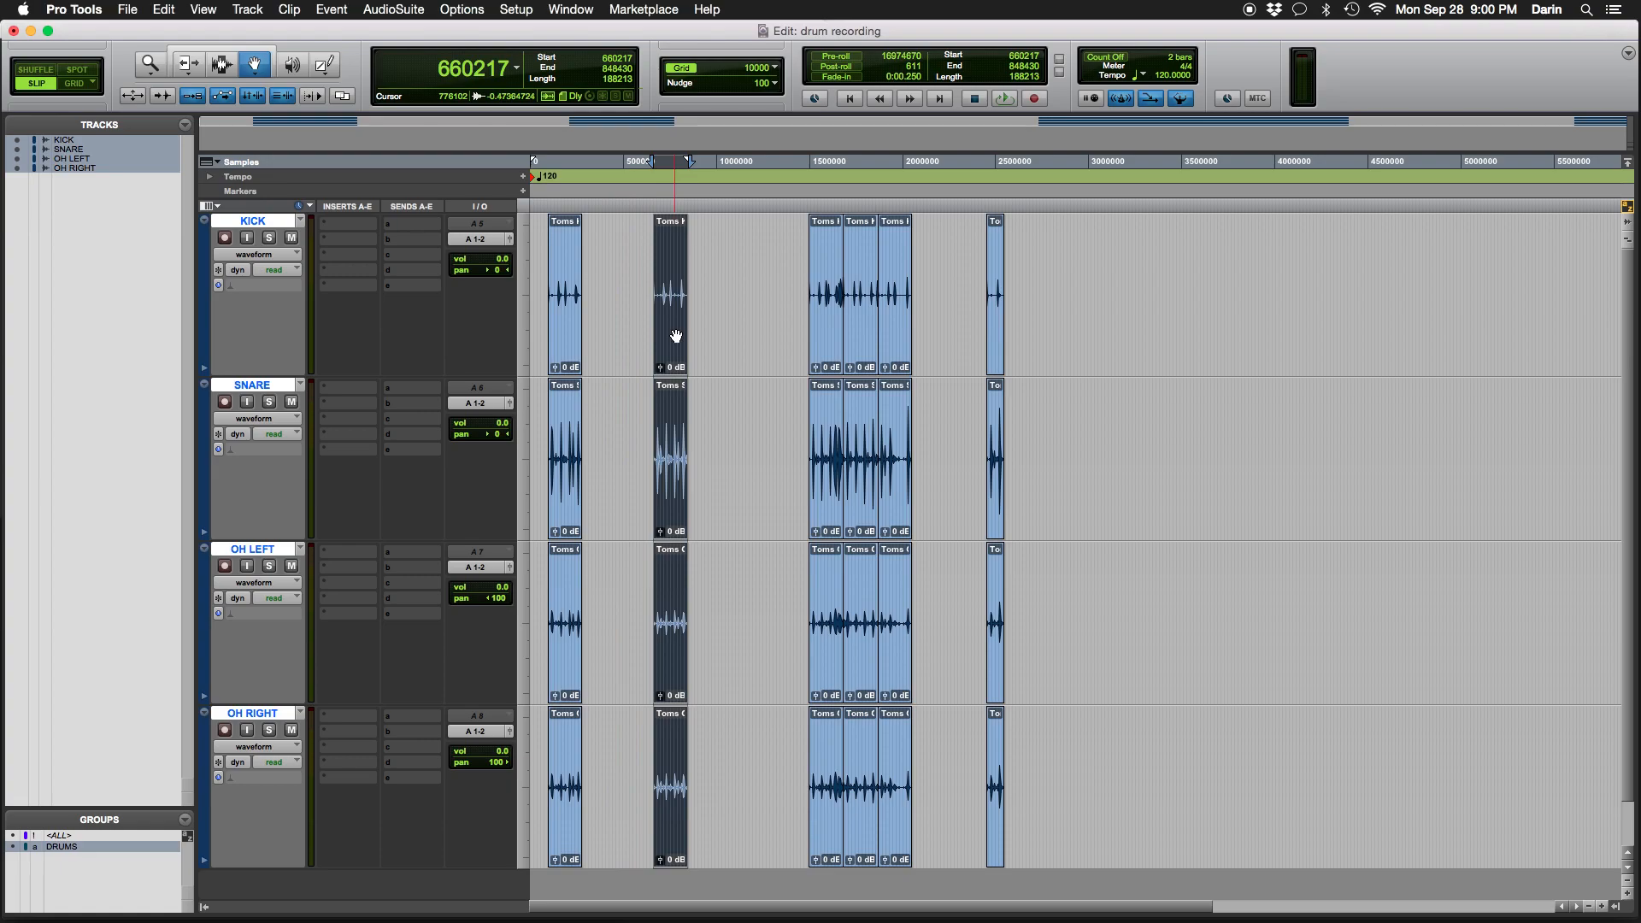
# Switch to Shuffle mode and play the first section of drum clips and the section at sample 660217
pyautogui.click(563, 329)
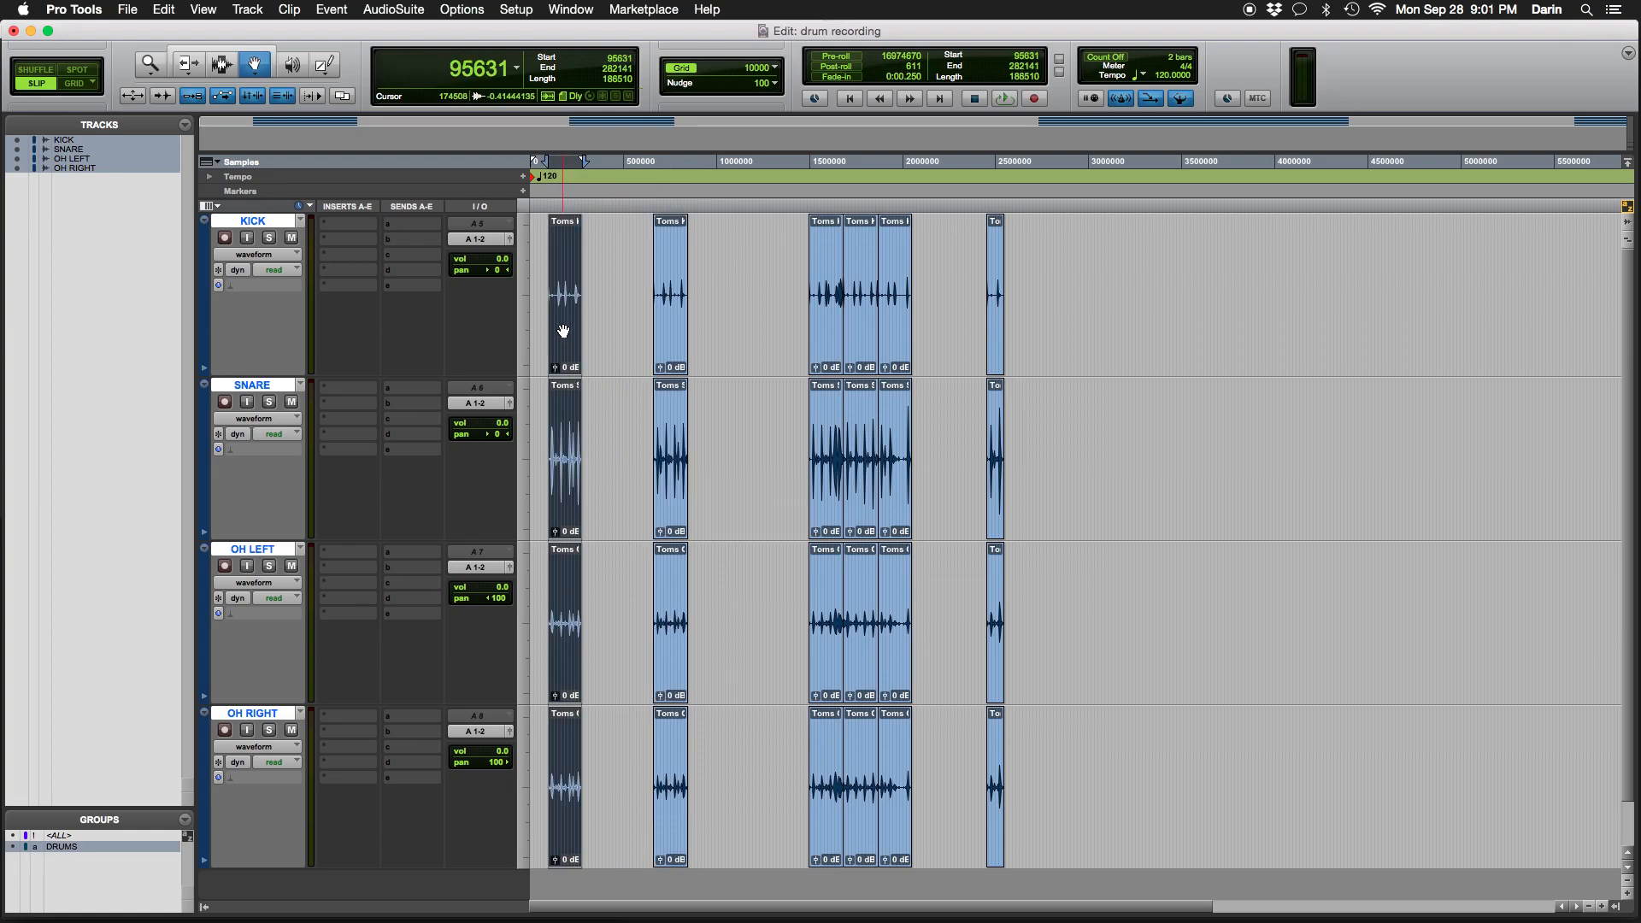
pyautogui.click(35, 70)
pyautogui.press('space')
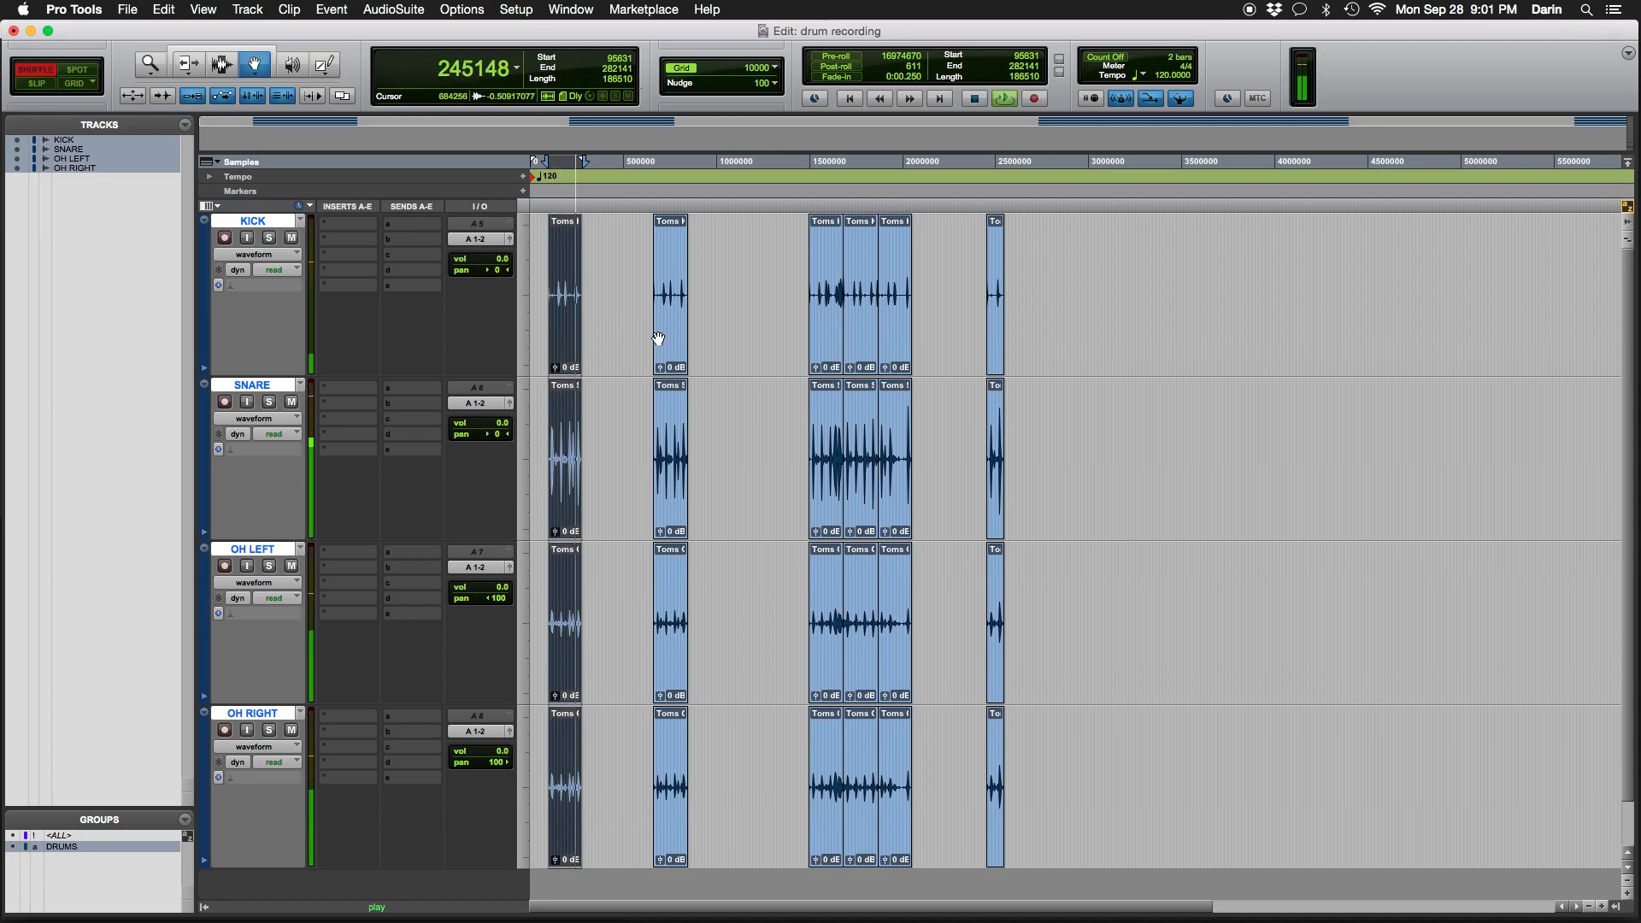
pyautogui.press('space')
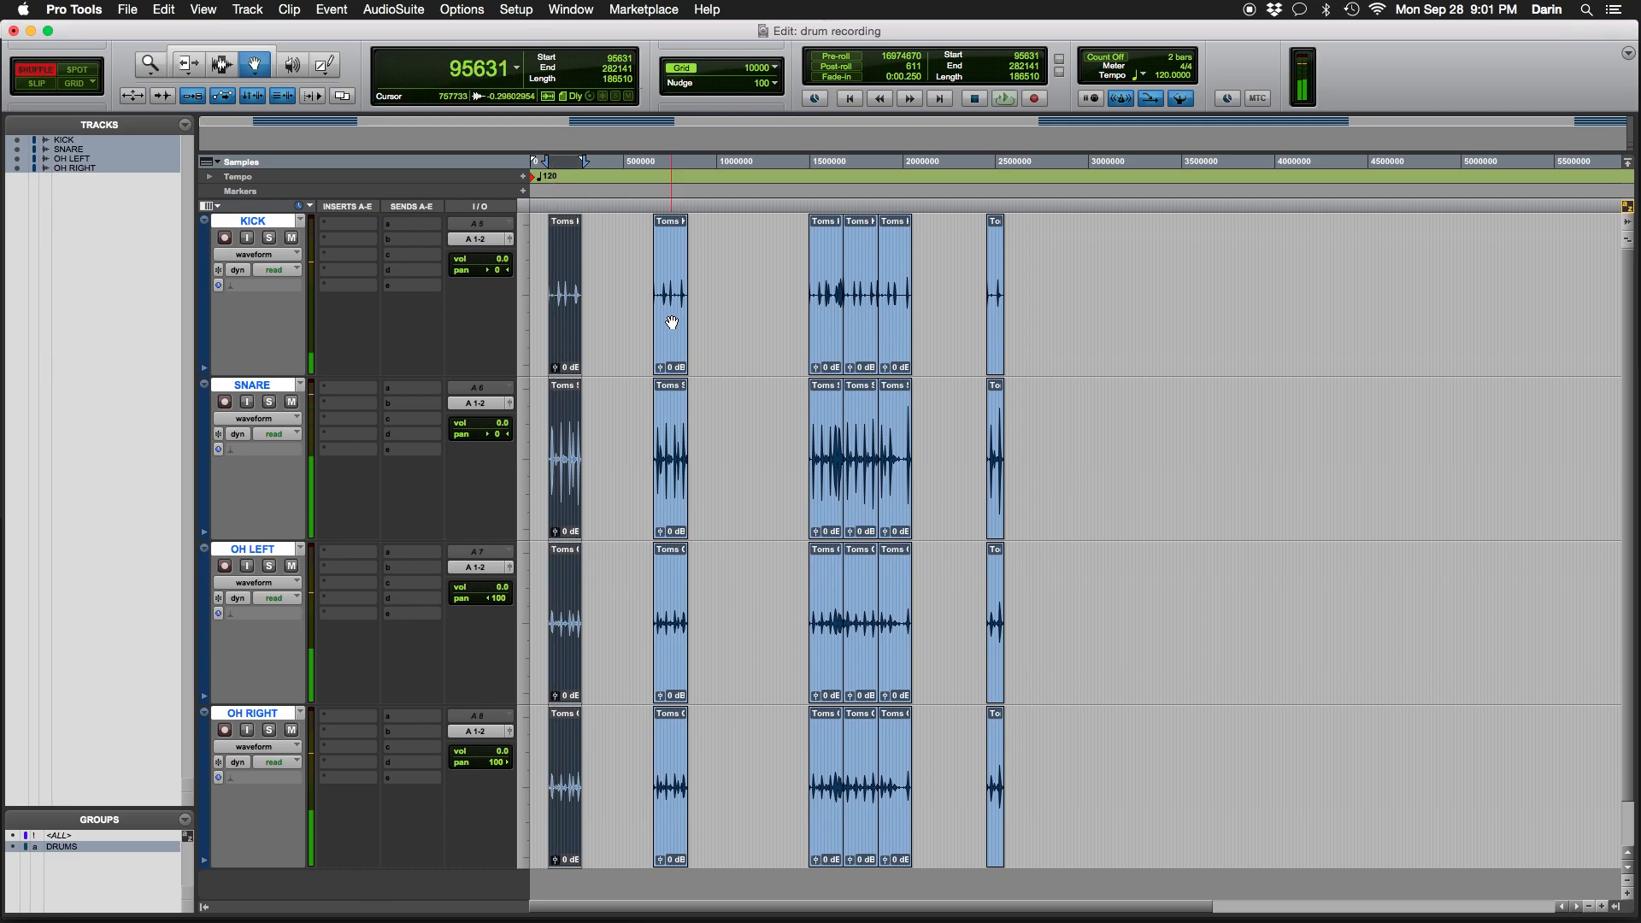
pyautogui.click(672, 322)
pyautogui.press('space')
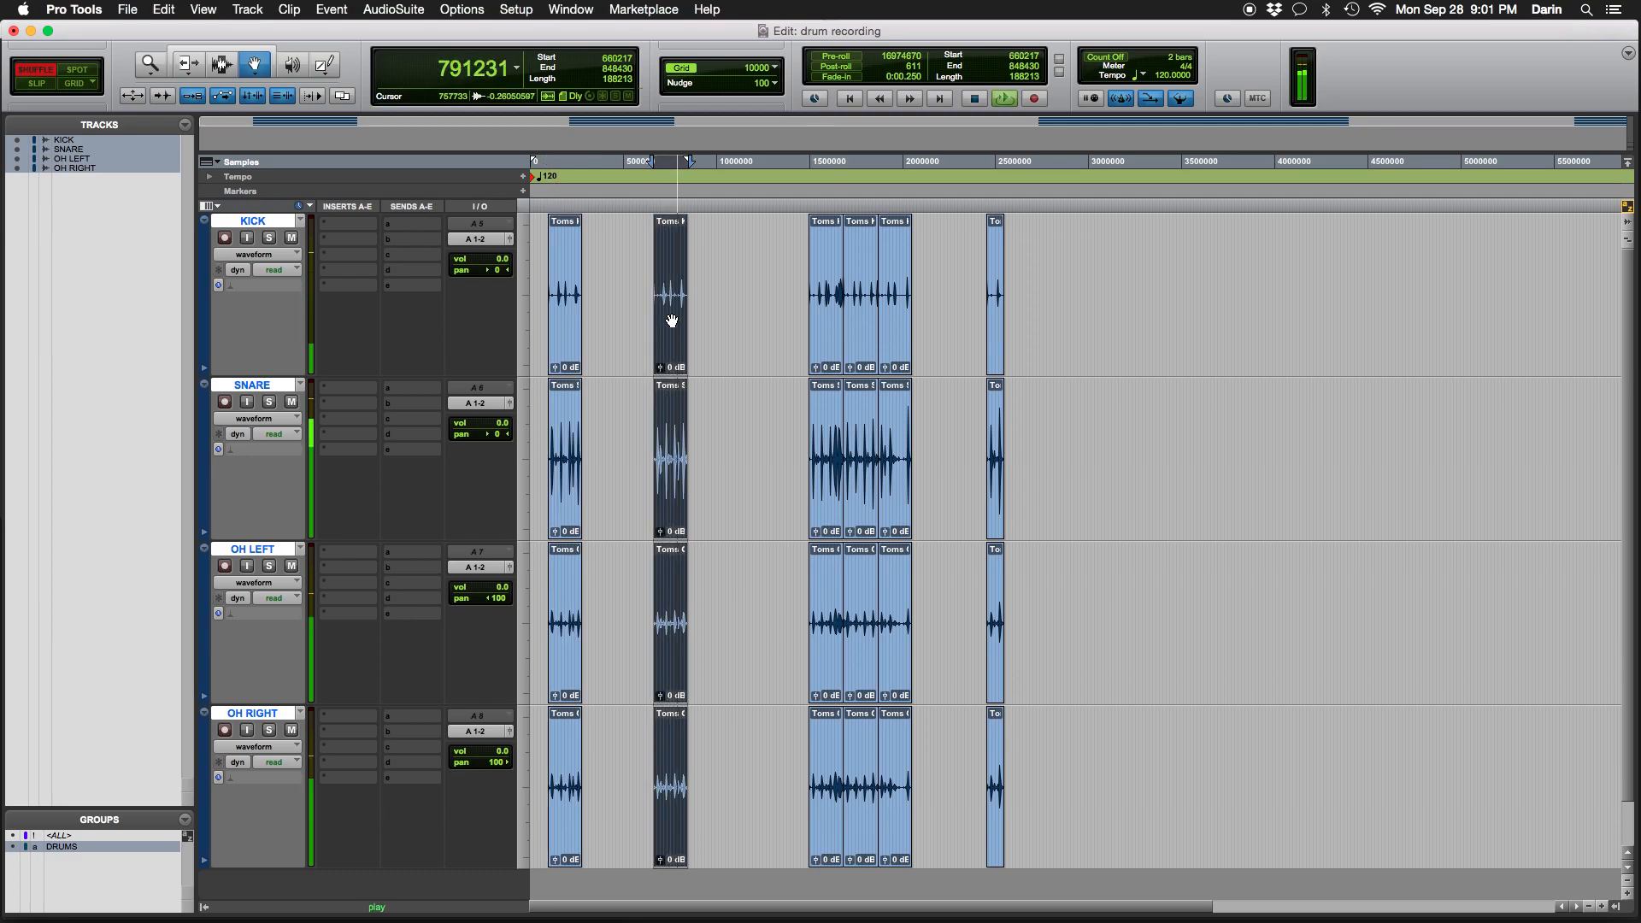
pyautogui.press('space')
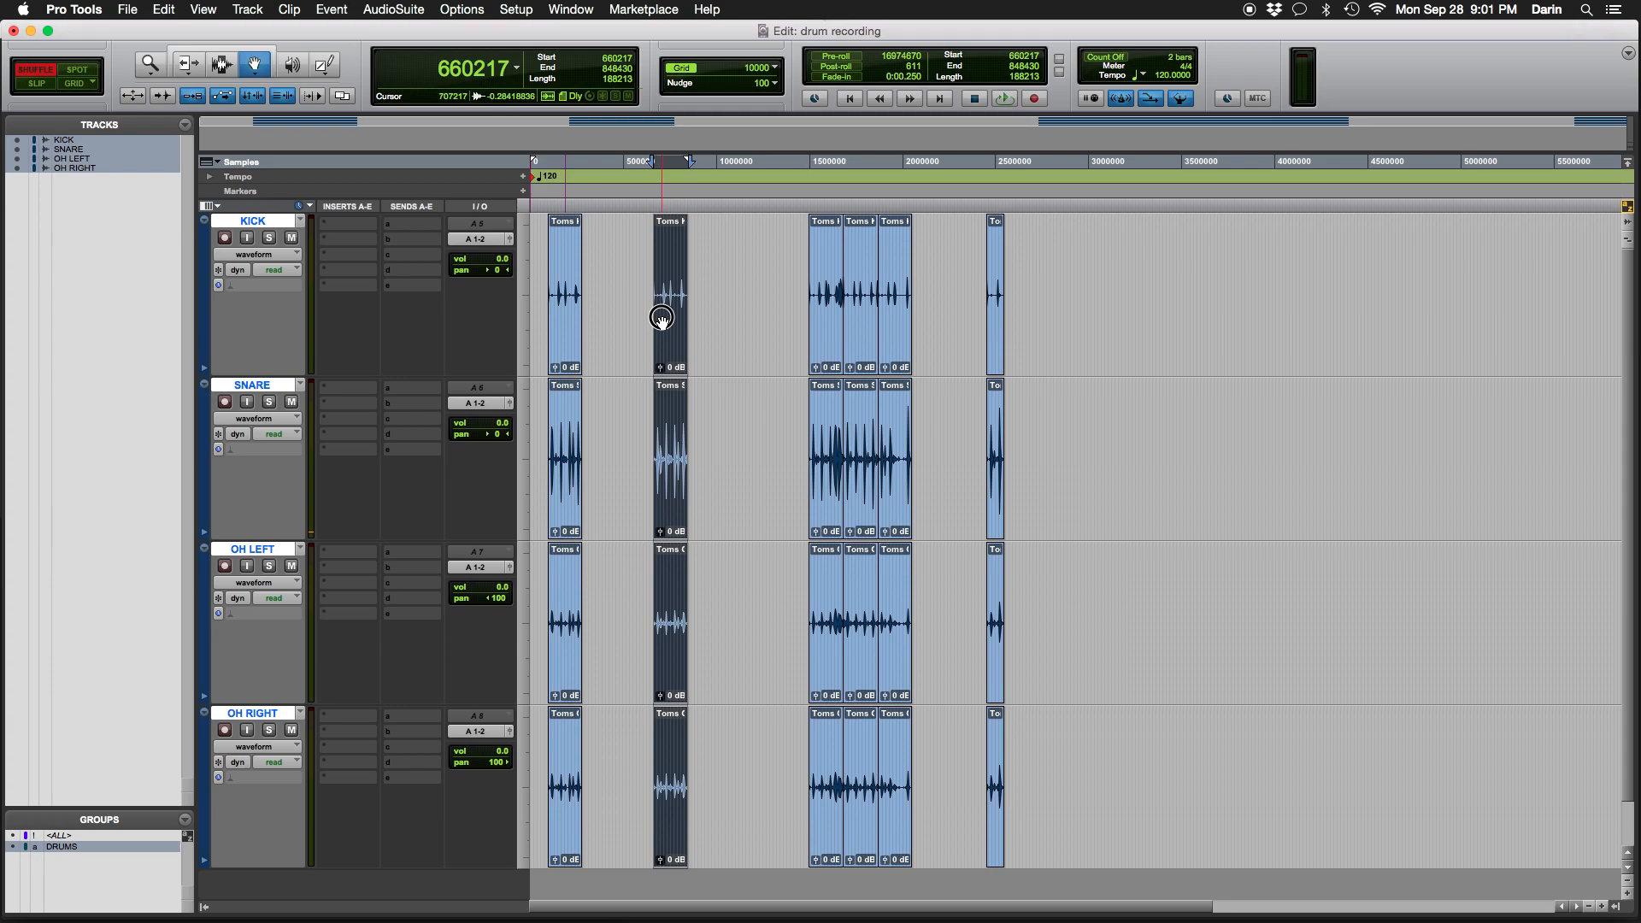
# Snap the section at sample 660217 onto the end of the first section in Shuffle mode, and play both together
pyautogui.moveTo(662, 318); pyautogui.dragTo(620, 321)
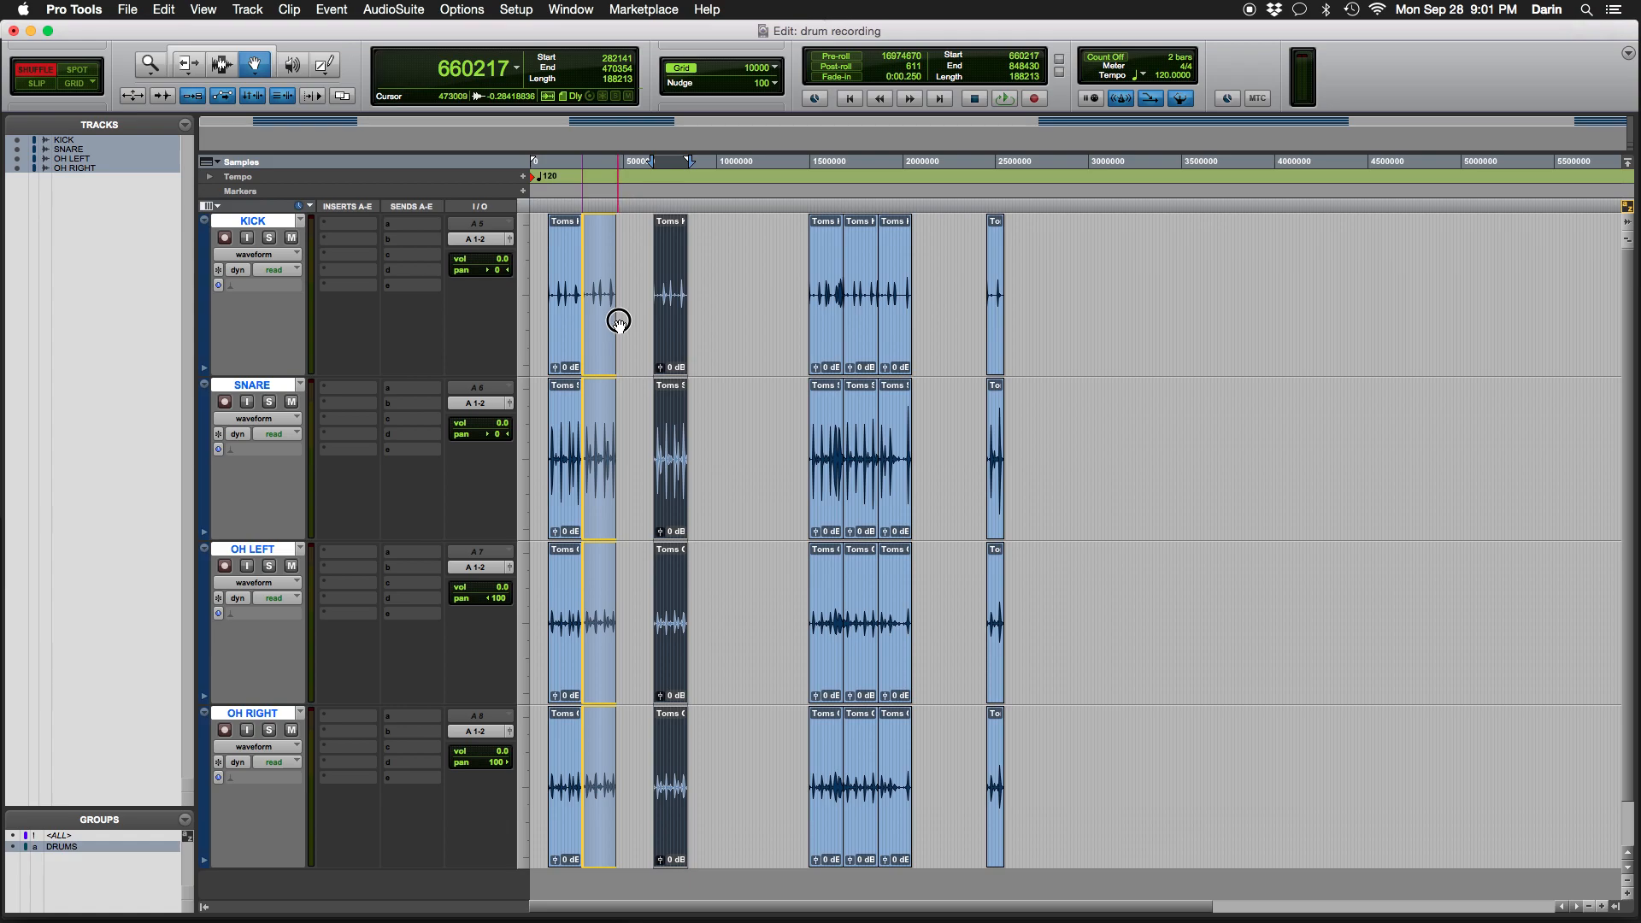
pyautogui.moveTo(618, 322); pyautogui.dragTo(618, 319)
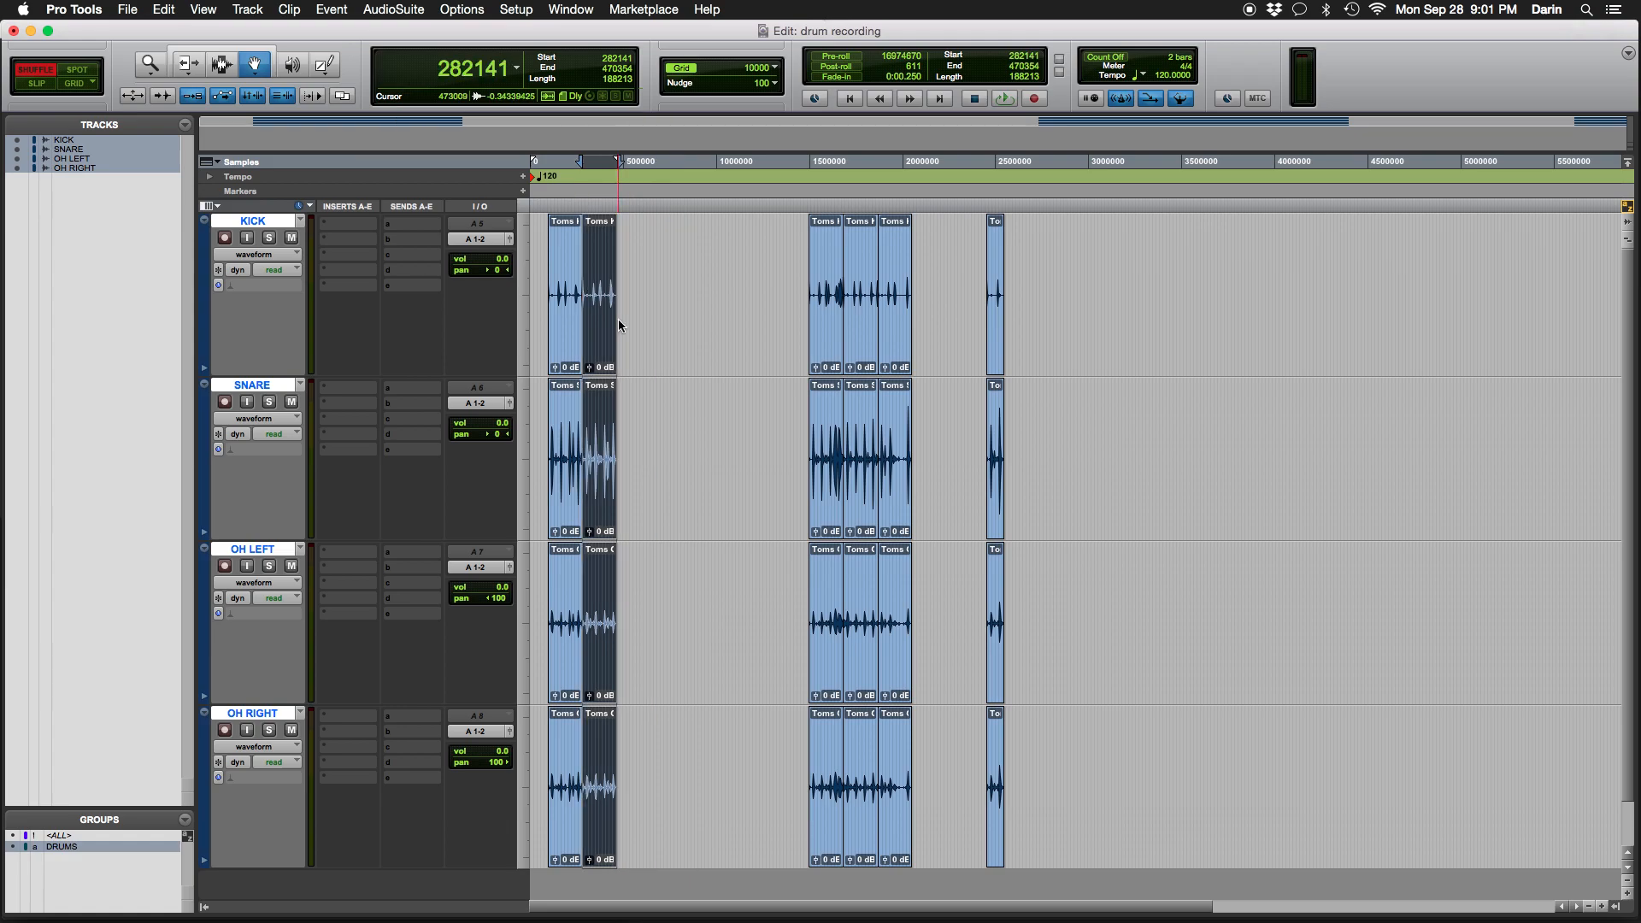
pyautogui.keyDown('shift'); pyautogui.click(565, 327); pyautogui.keyUp('shift')
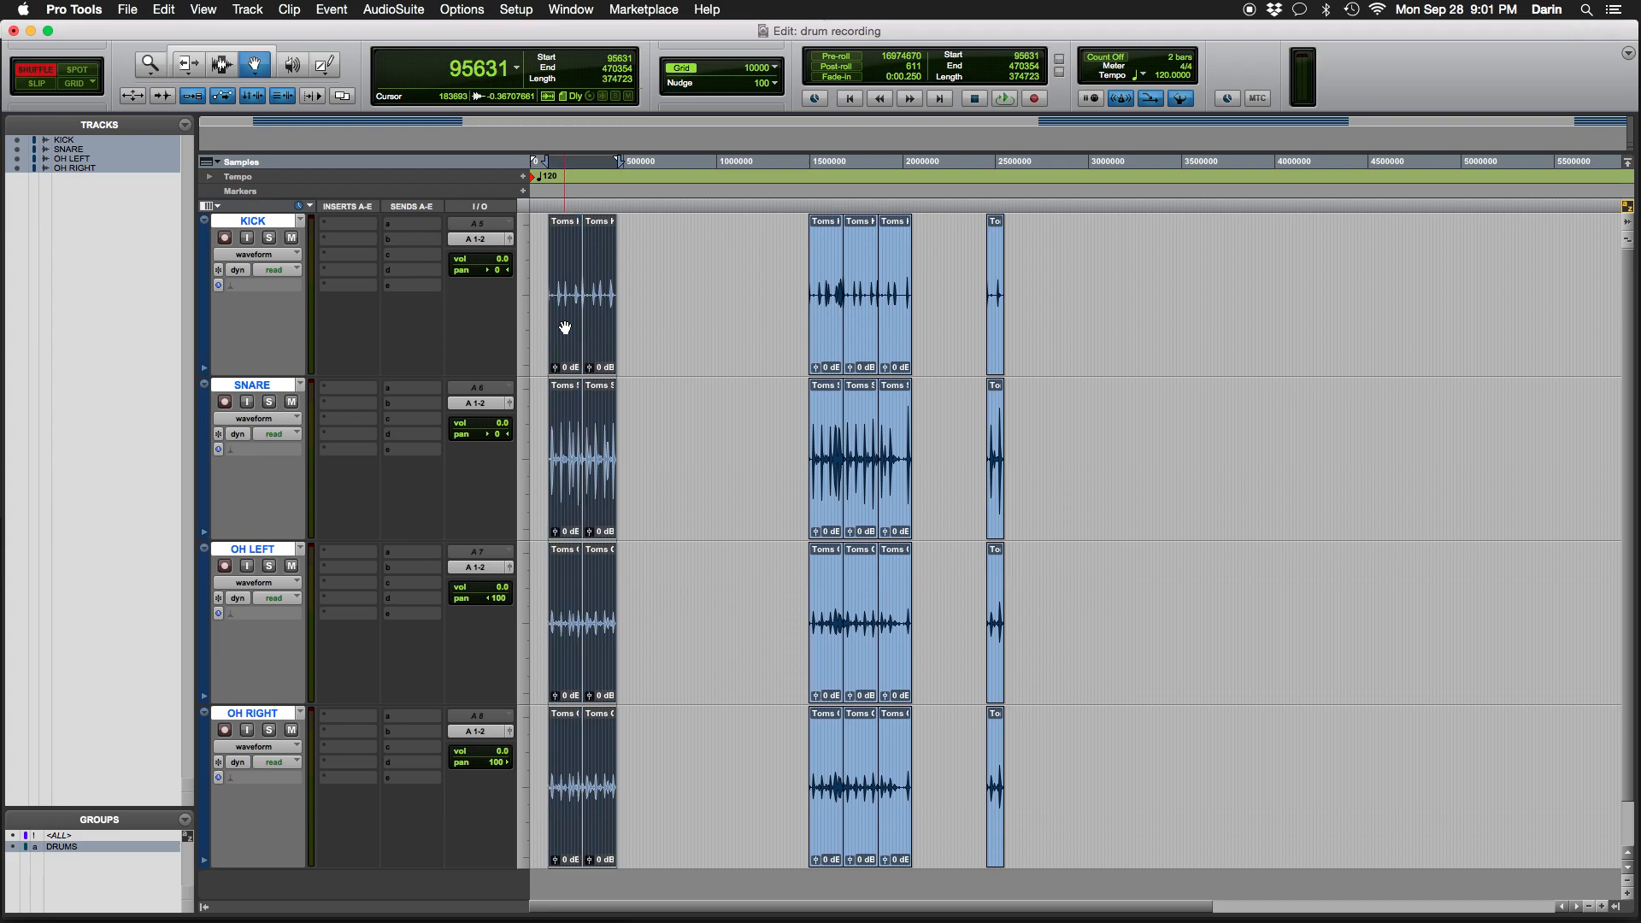
pyautogui.press('space')
# Switch to Slip mode, try moving the first two sections together to sample 674263, and undo that move
pyautogui.click(40, 85)
pyautogui.moveTo(604, 326); pyautogui.dragTo(713, 334)
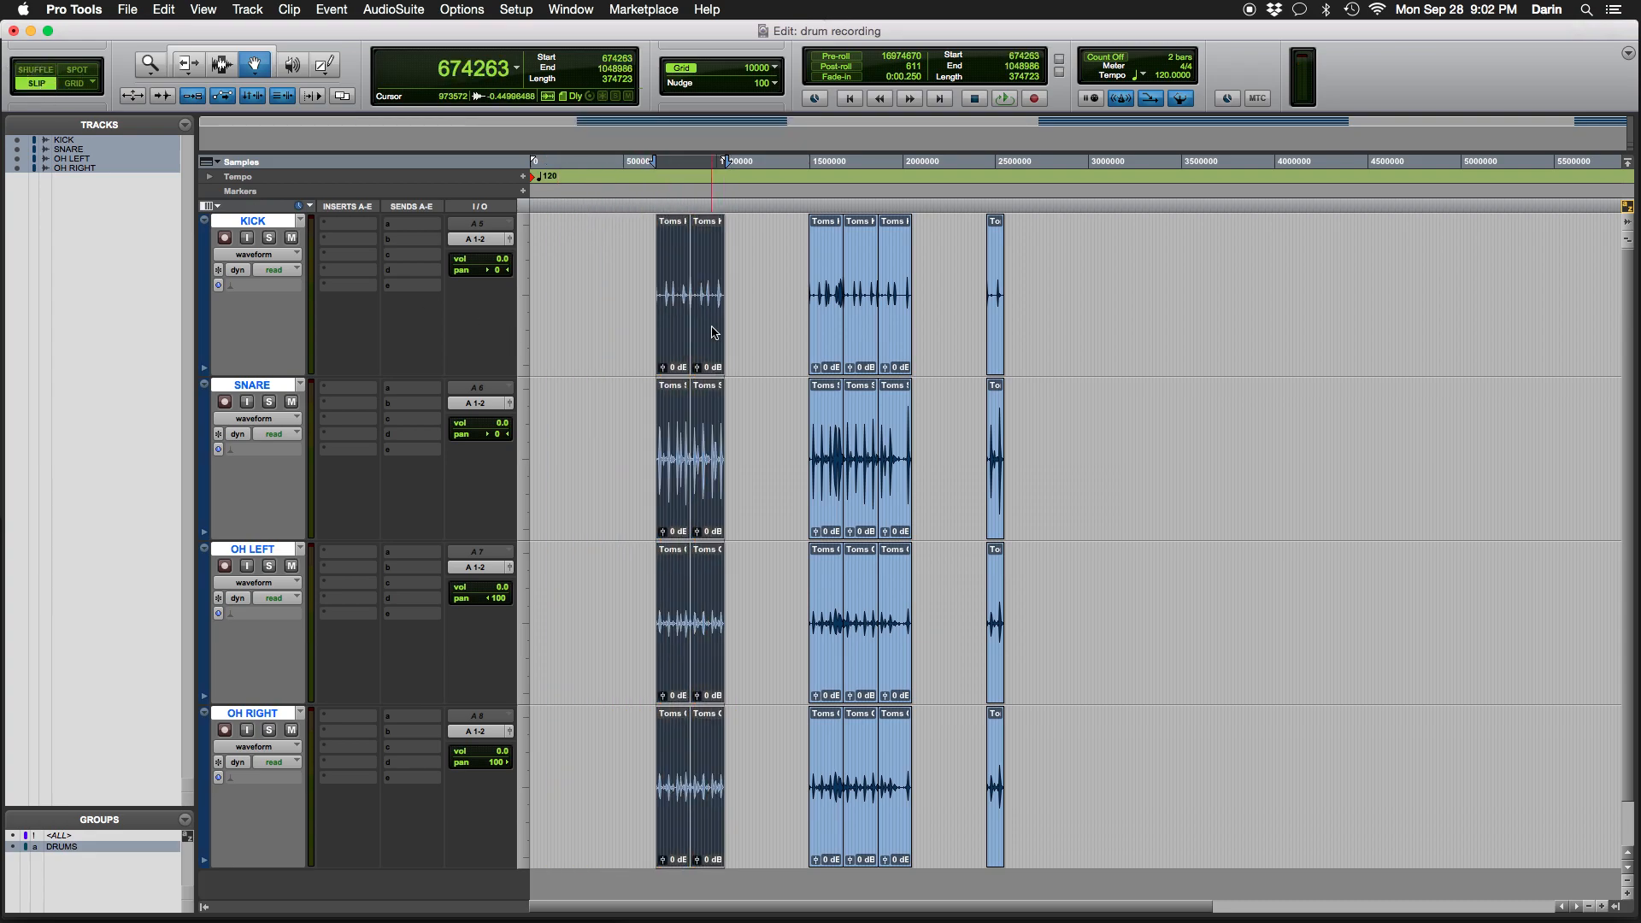
pyautogui.press('super+z')
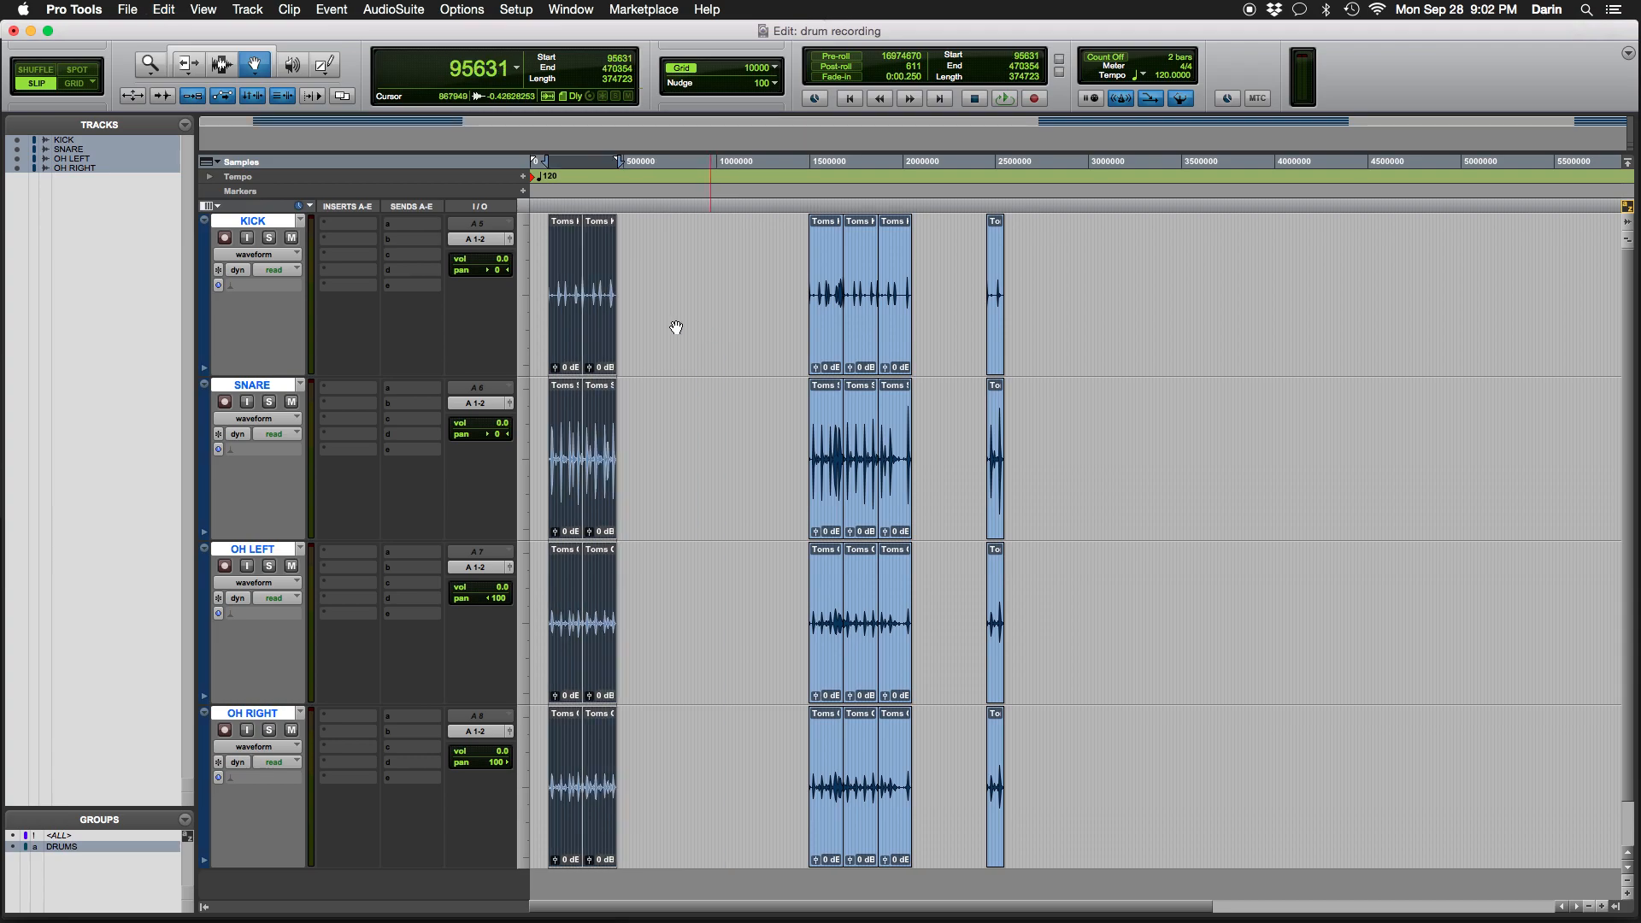
# Move the second section into the empty space near sample 1000000 and the section from near sample 1500000 to sample 474230
pyautogui.click(675, 331)
pyautogui.click(601, 325)
pyautogui.moveTo(601, 325); pyautogui.dragTo(724, 329)
pyautogui.moveTo(819, 318); pyautogui.dragTo(635, 311)
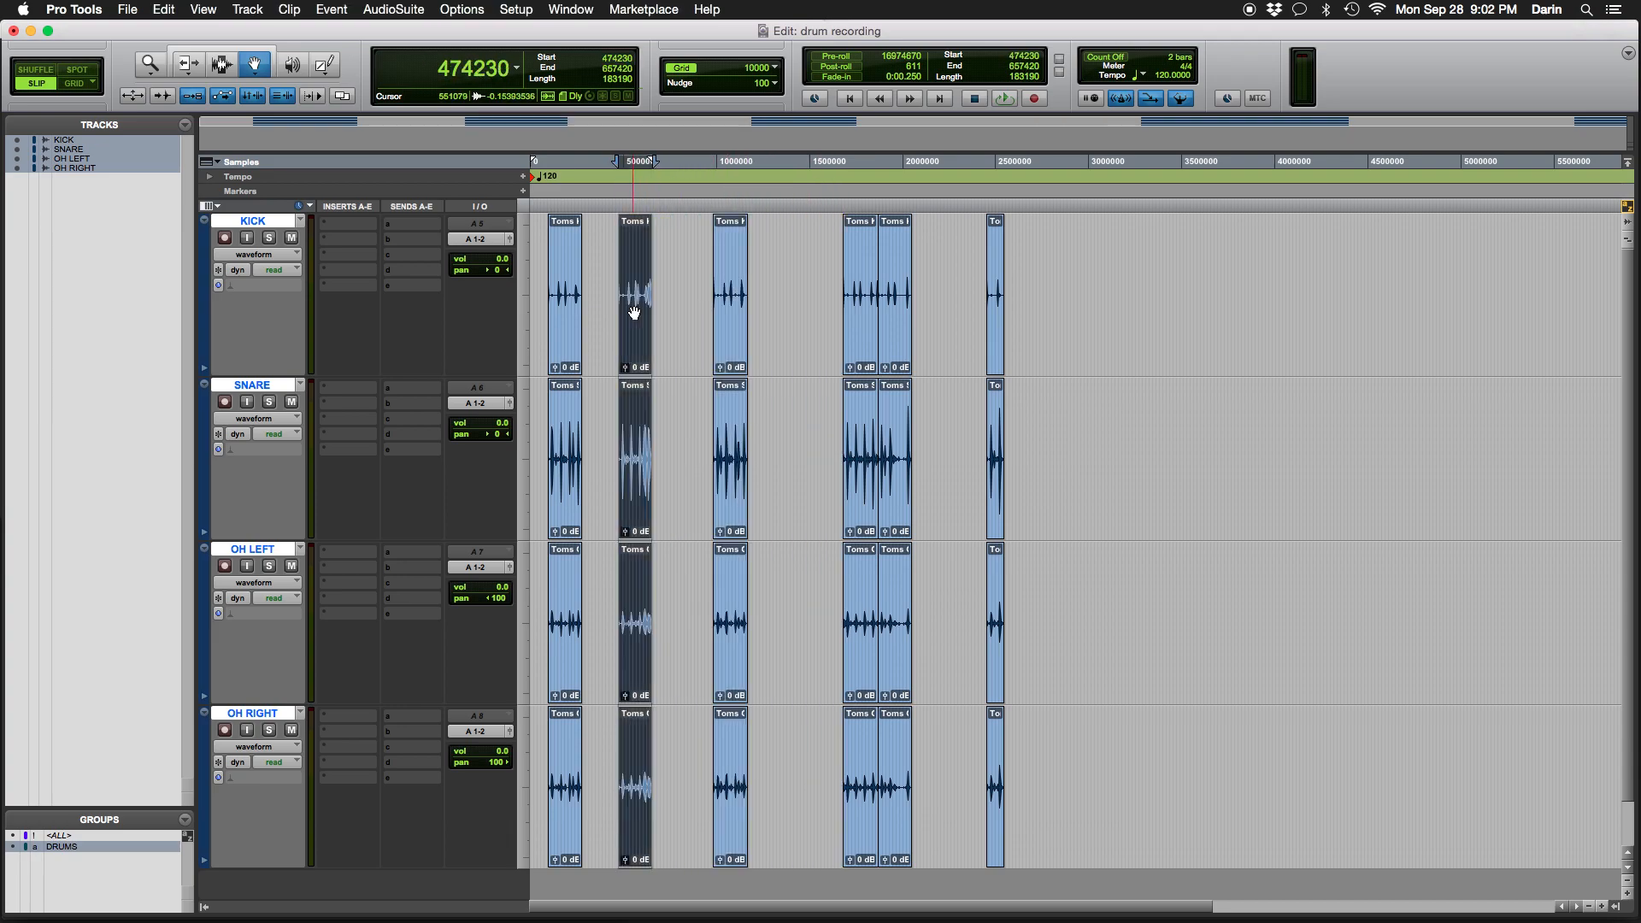
# In Shuffle mode, snap the section at sample 474230 onto the end of the first section and play from sample 73477
pyautogui.click(25, 70)
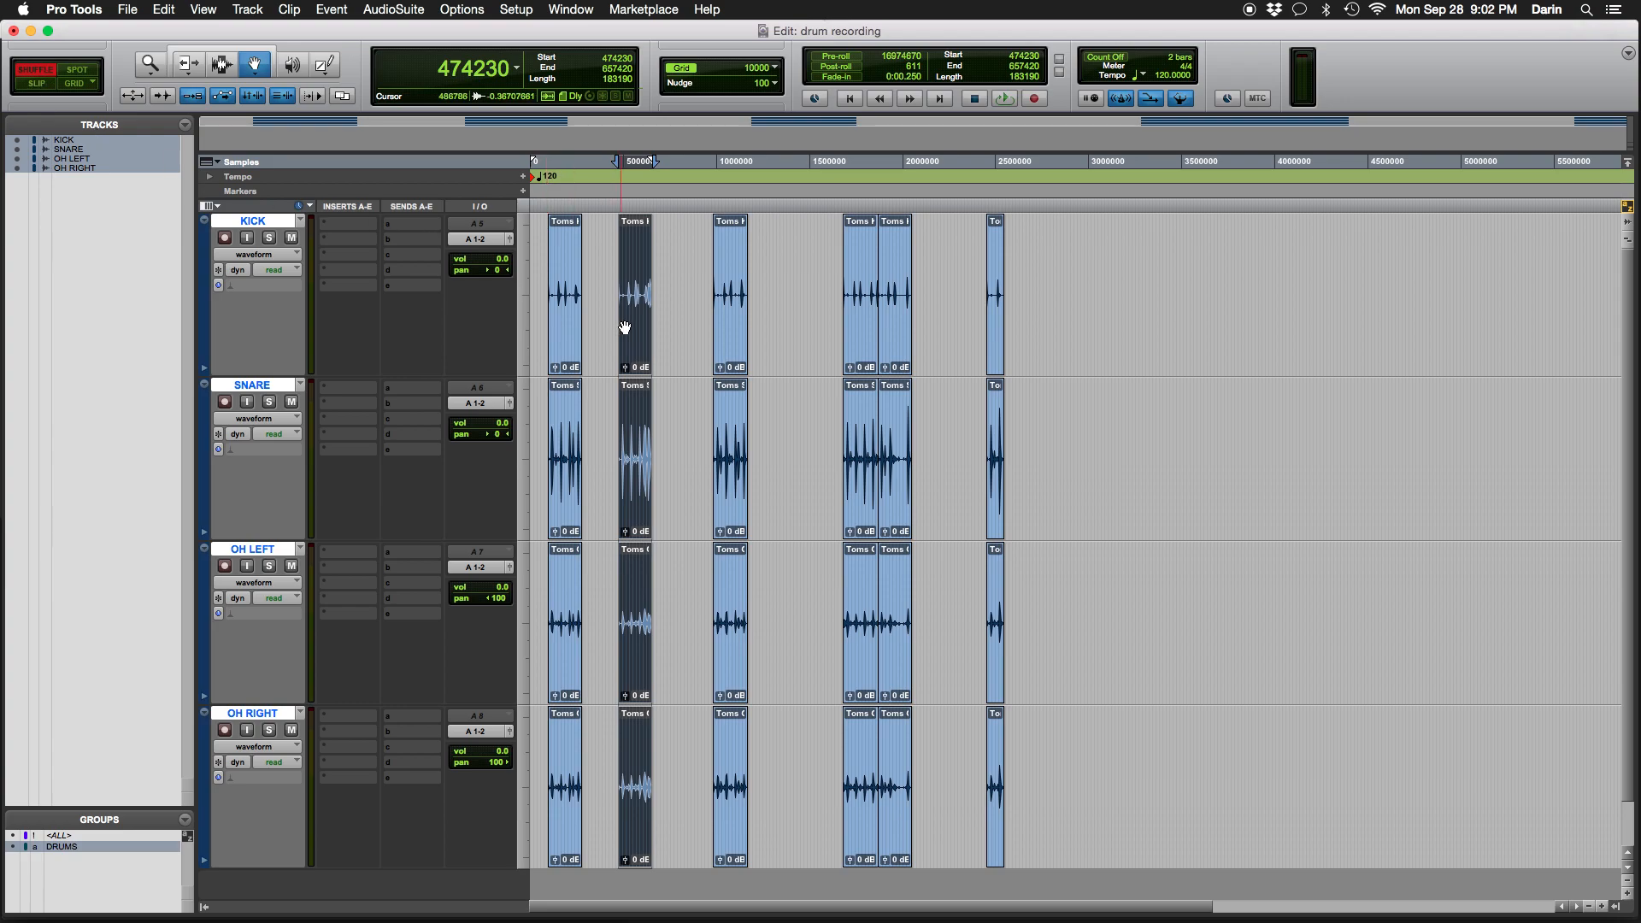
pyautogui.moveTo(636, 321); pyautogui.dragTo(614, 325)
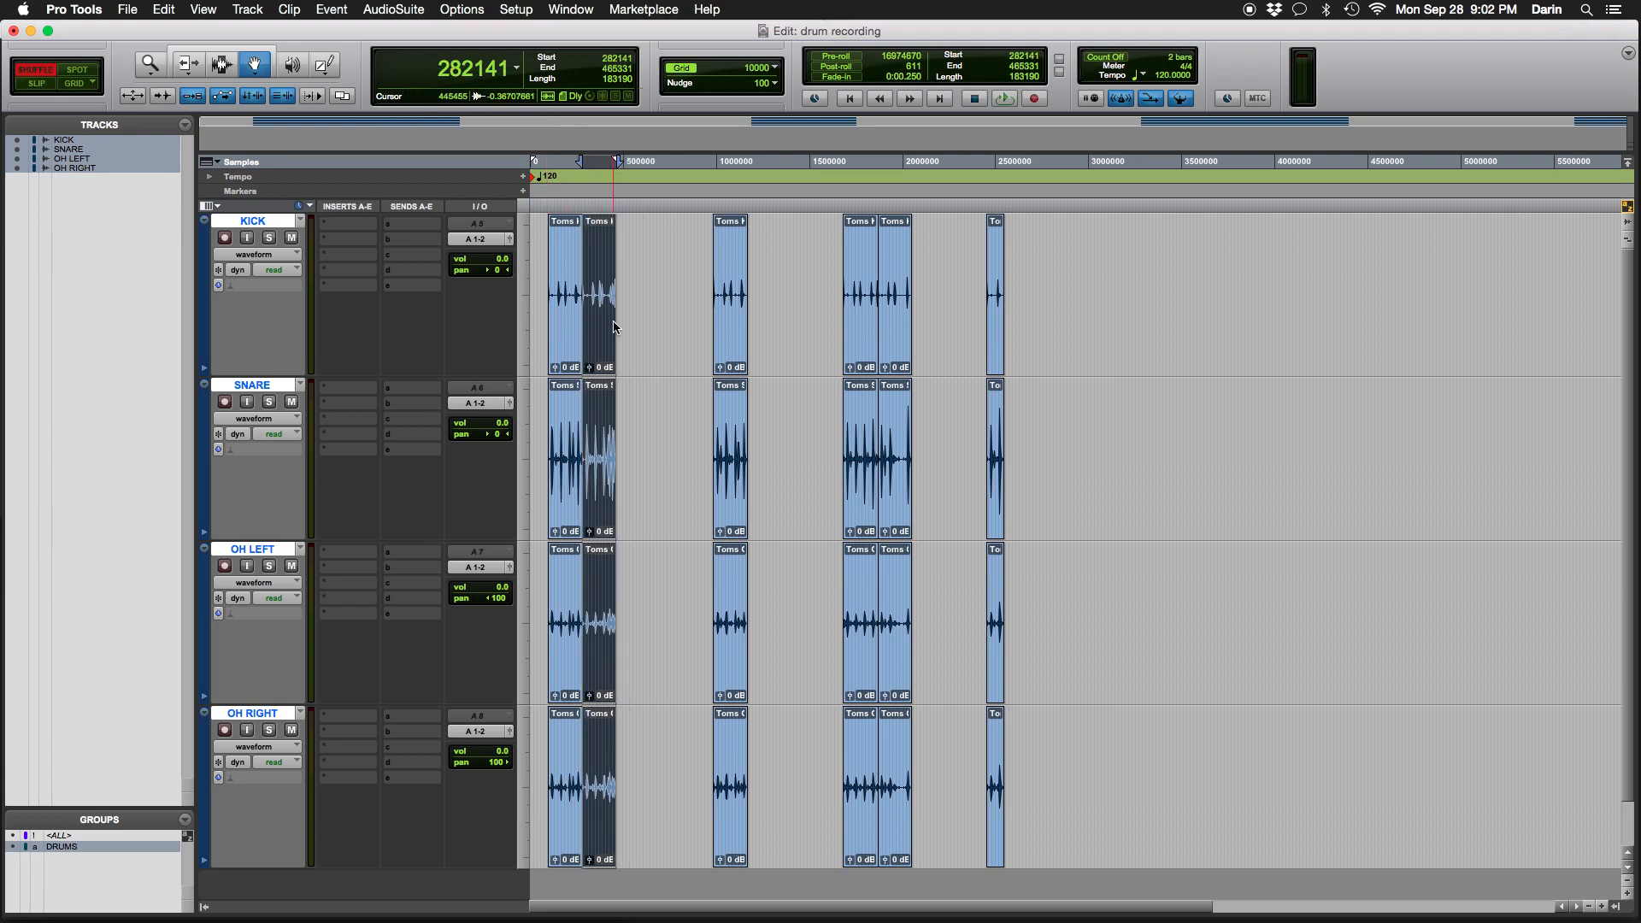
pyautogui.press('F7')
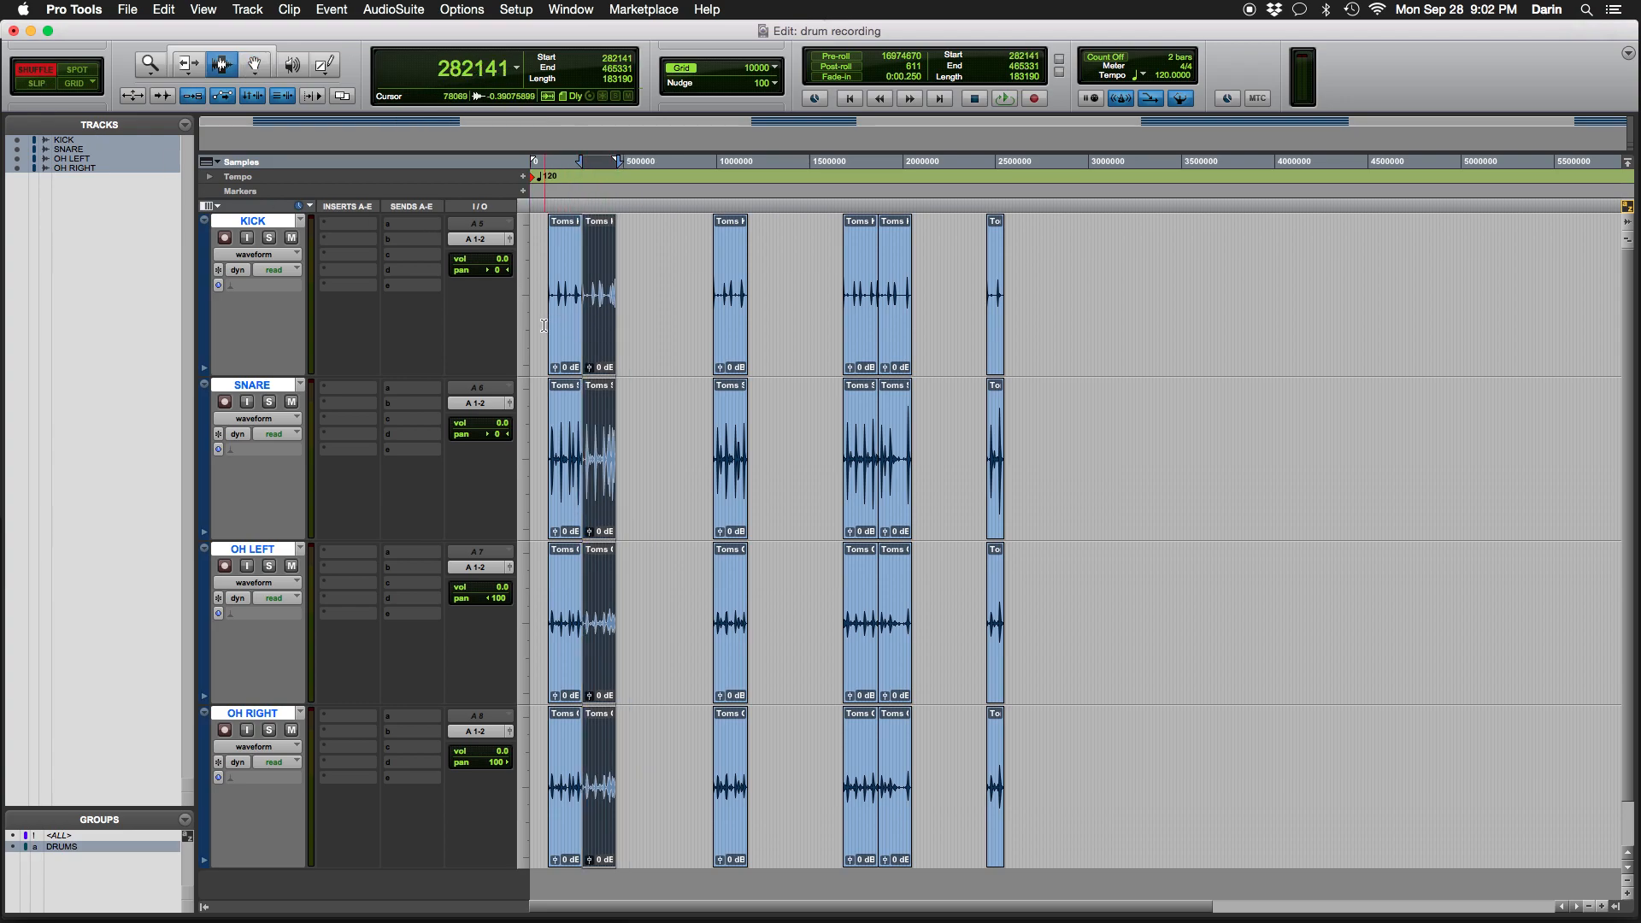
pyautogui.click(545, 326)
pyautogui.press('space')
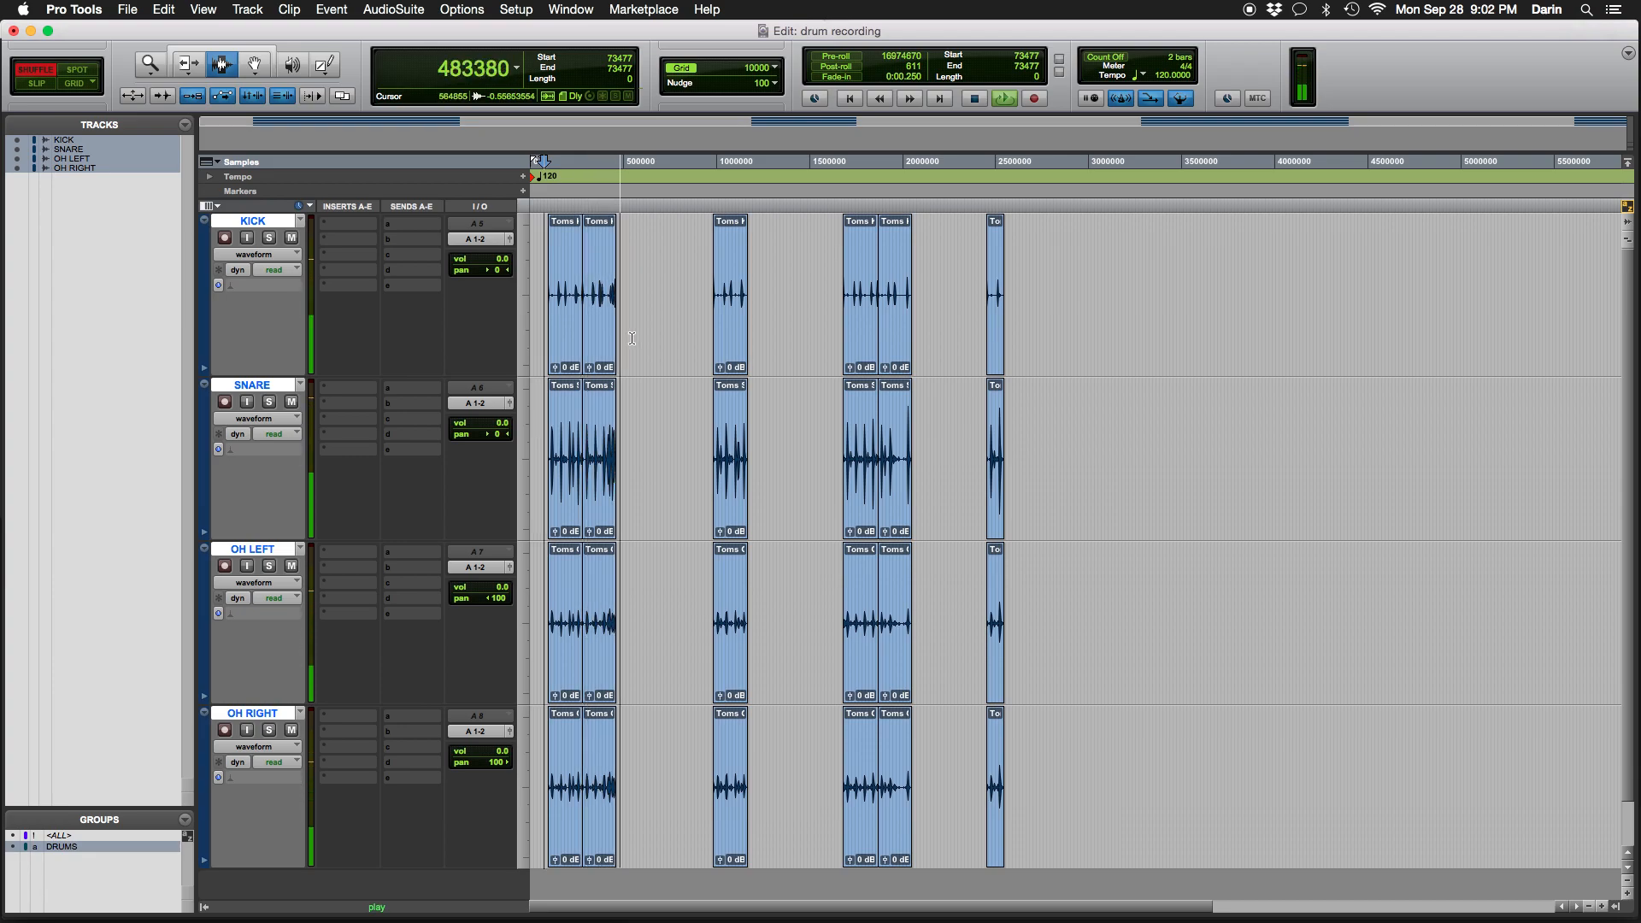
pyautogui.press('space')
# Snap the section near sample 1000000, the short fill and the two remaining sections onto the assembled drum clips in that order
pyautogui.press('F8')
pyautogui.moveTo(729, 327); pyautogui.dragTo(684, 318)
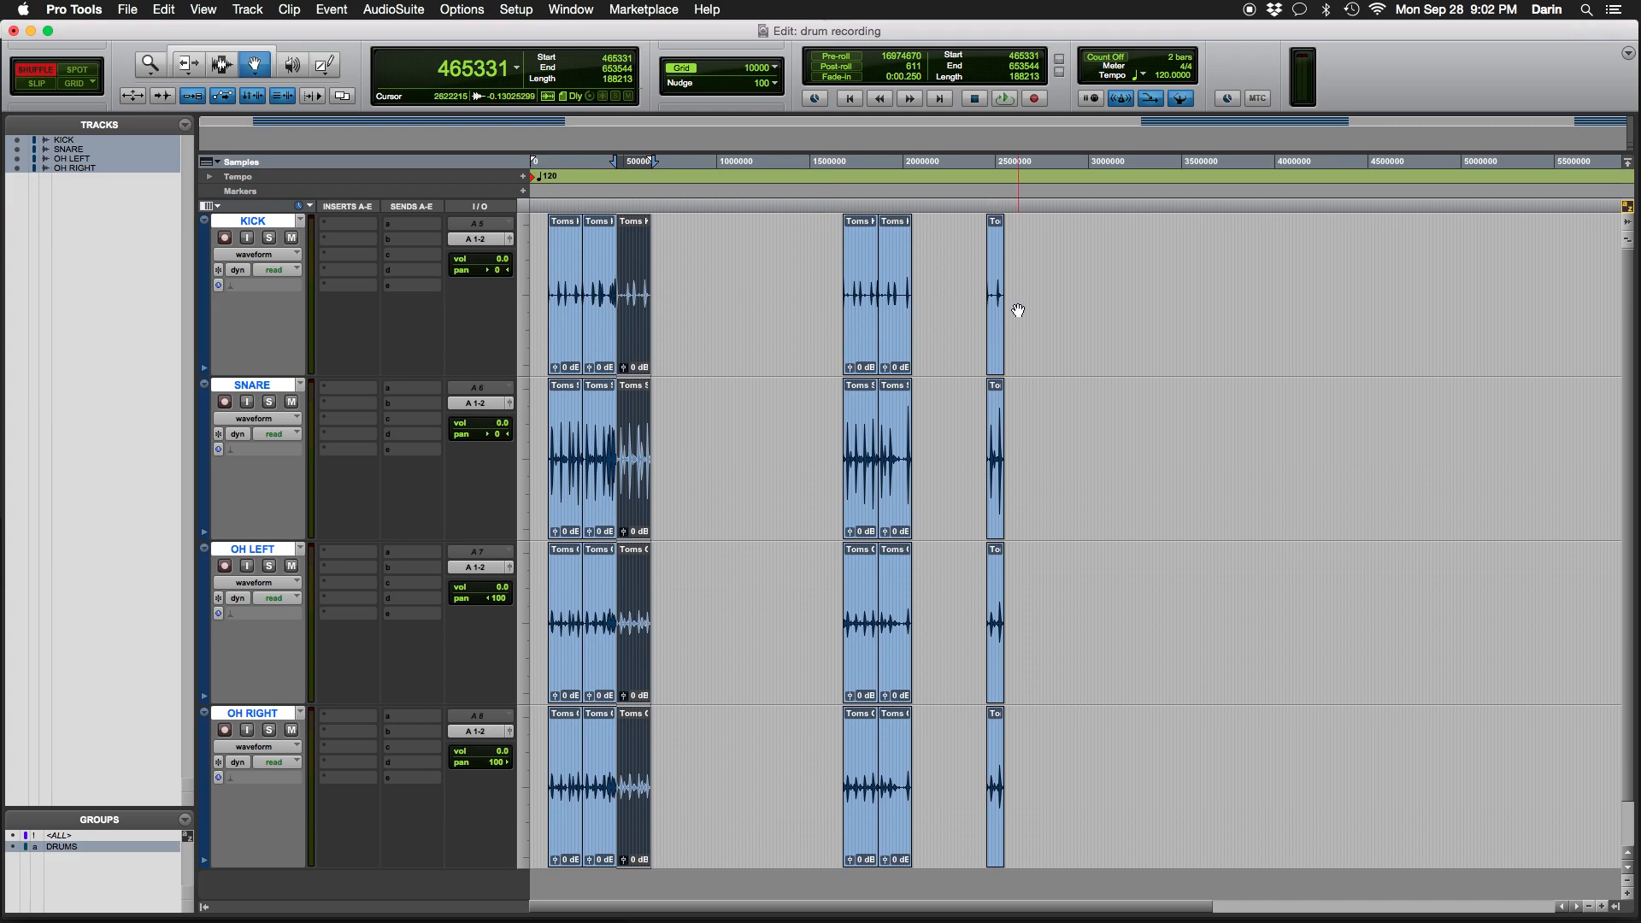
pyautogui.moveTo(997, 322); pyautogui.dragTo(694, 299)
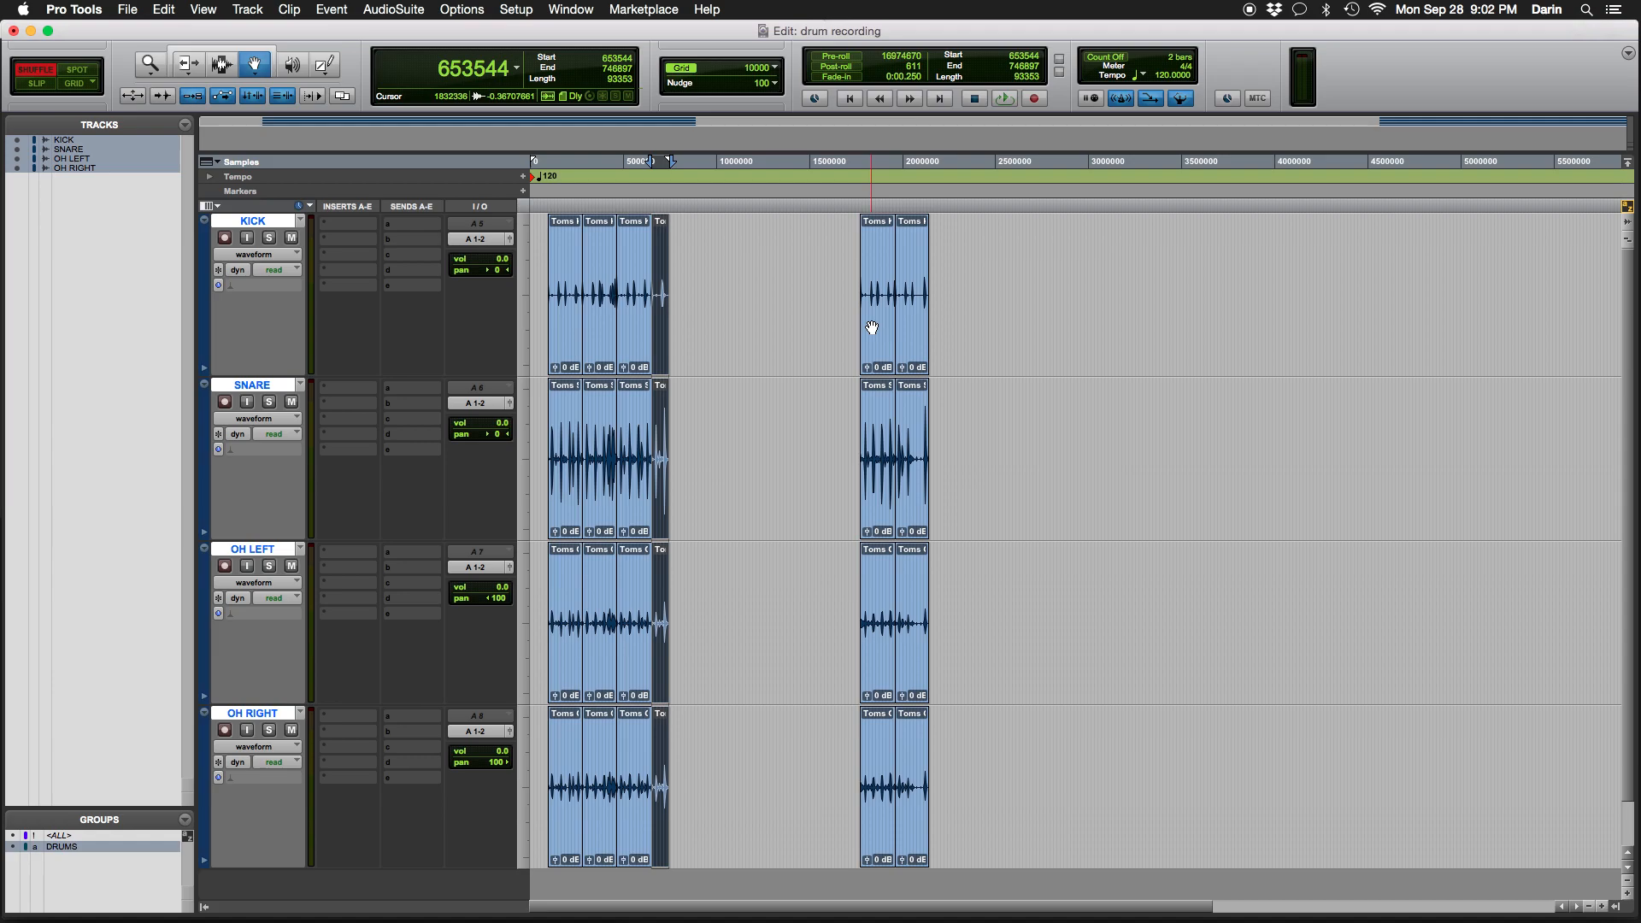
pyautogui.moveTo(872, 319); pyautogui.dragTo(740, 325)
pyautogui.moveTo(912, 322); pyautogui.dragTo(767, 318)
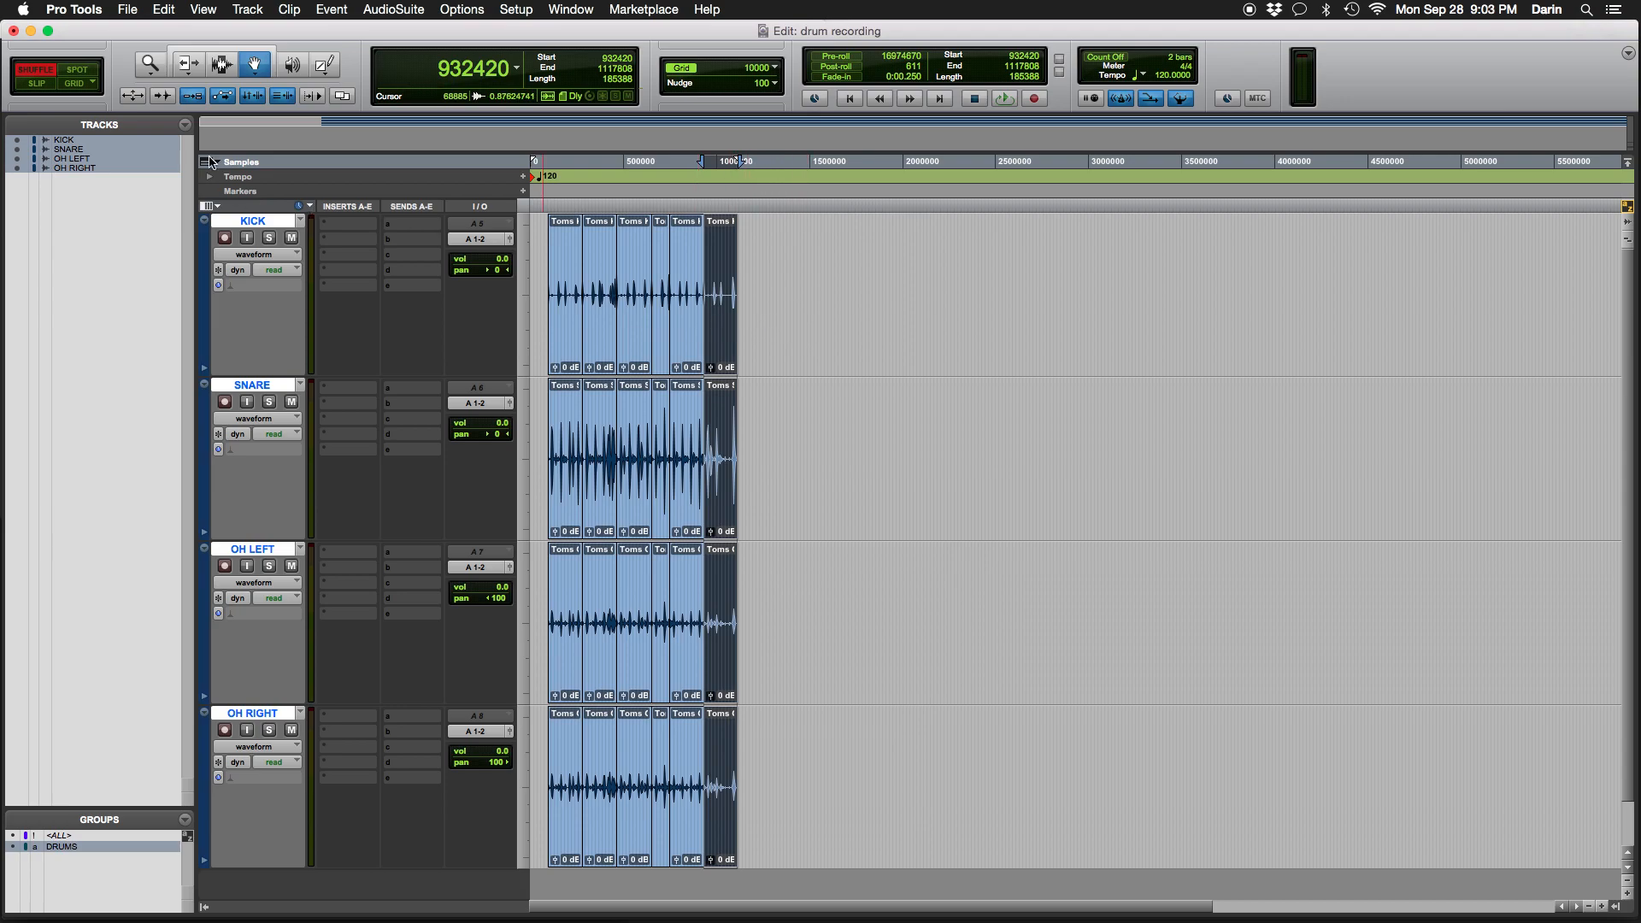
# Cycle through the Shuffle, Slip, Spot and Grid edit modes and finish in Slip mode
pyautogui.click(35, 72)
pyautogui.click(35, 84)
pyautogui.press('F1')
pyautogui.press('F2')
pyautogui.press('F3')
pyautogui.press('F4')
pyautogui.press('F2')
pyautogui.press('F1')
pyautogui.press('F2')
# Play the whole assembled drum edit through from sample 82662
pyautogui.press('F7')
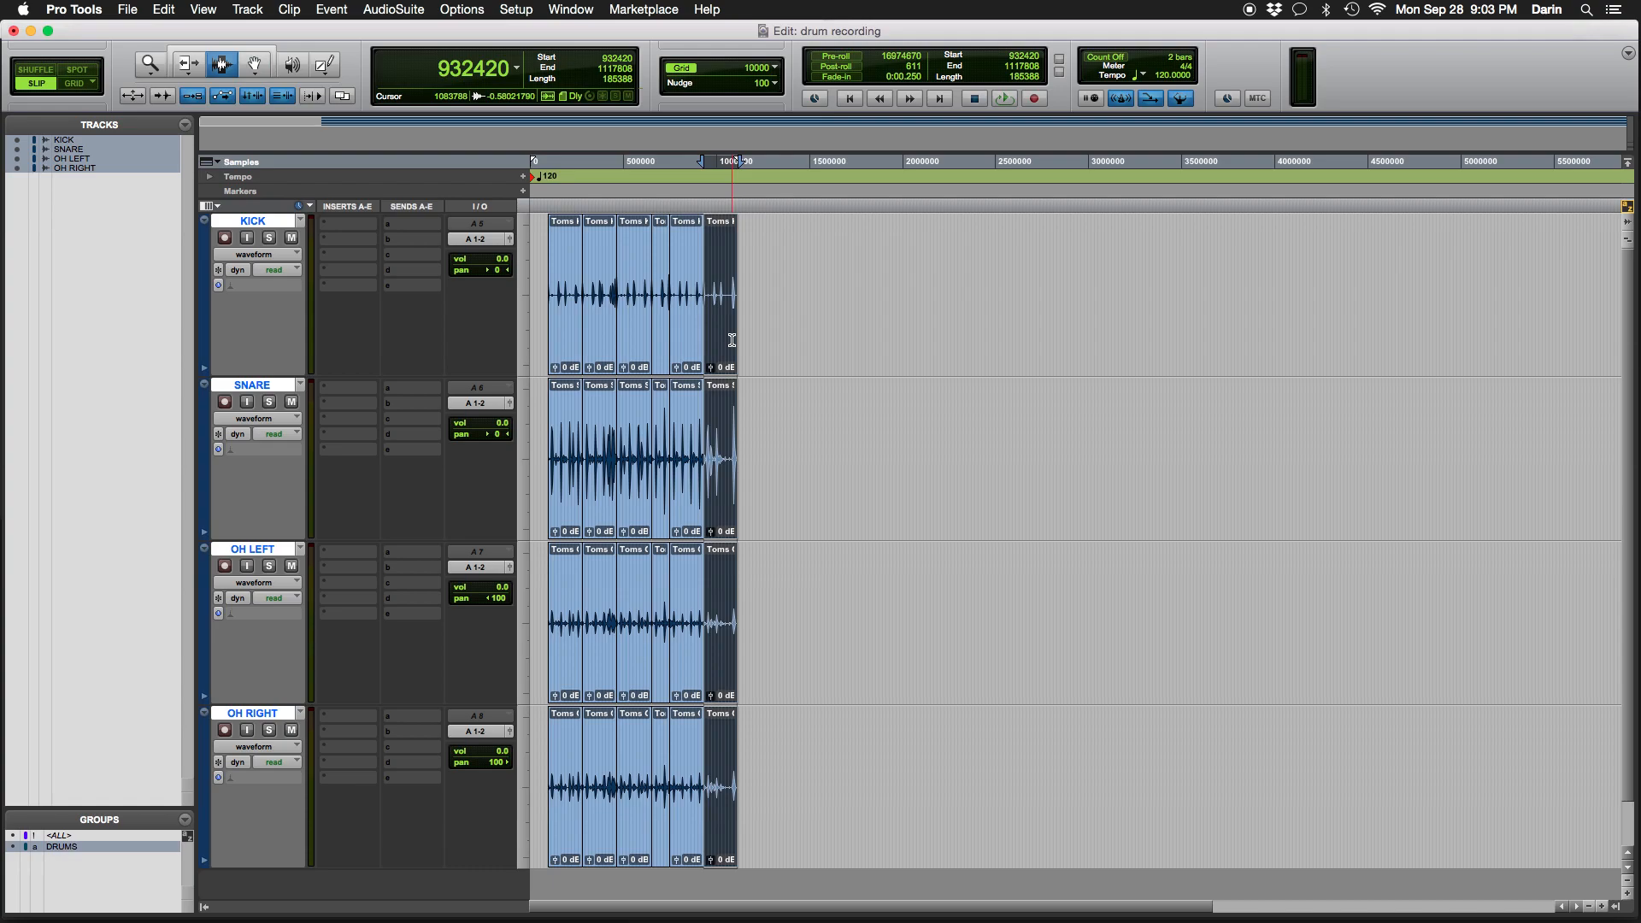
pyautogui.click(545, 338)
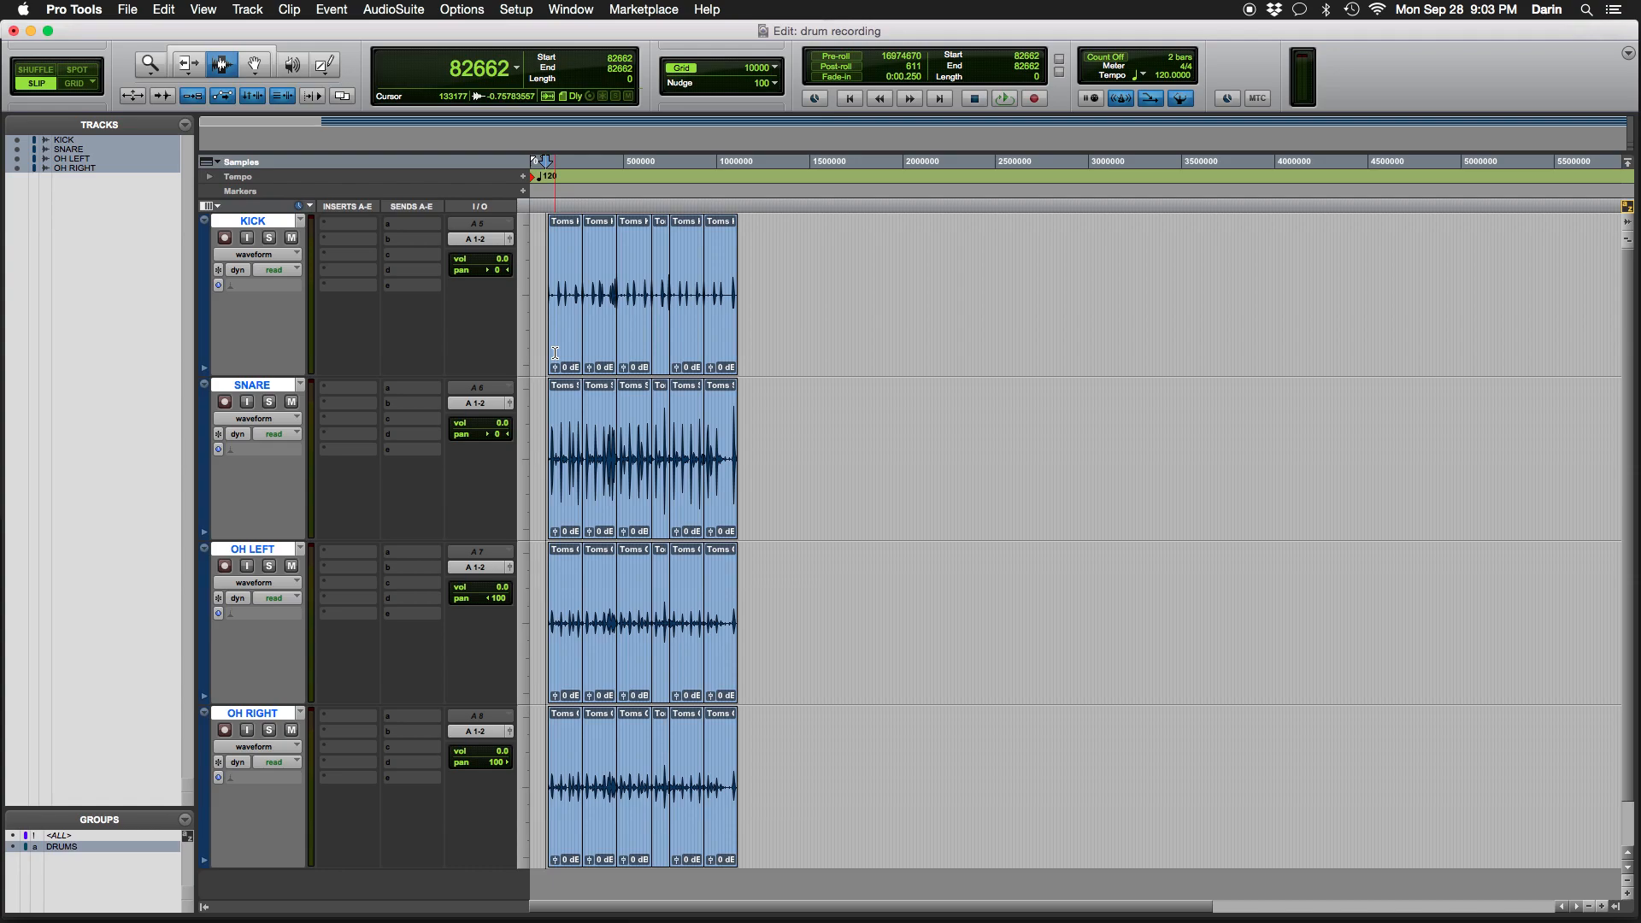
pyautogui.press('space')
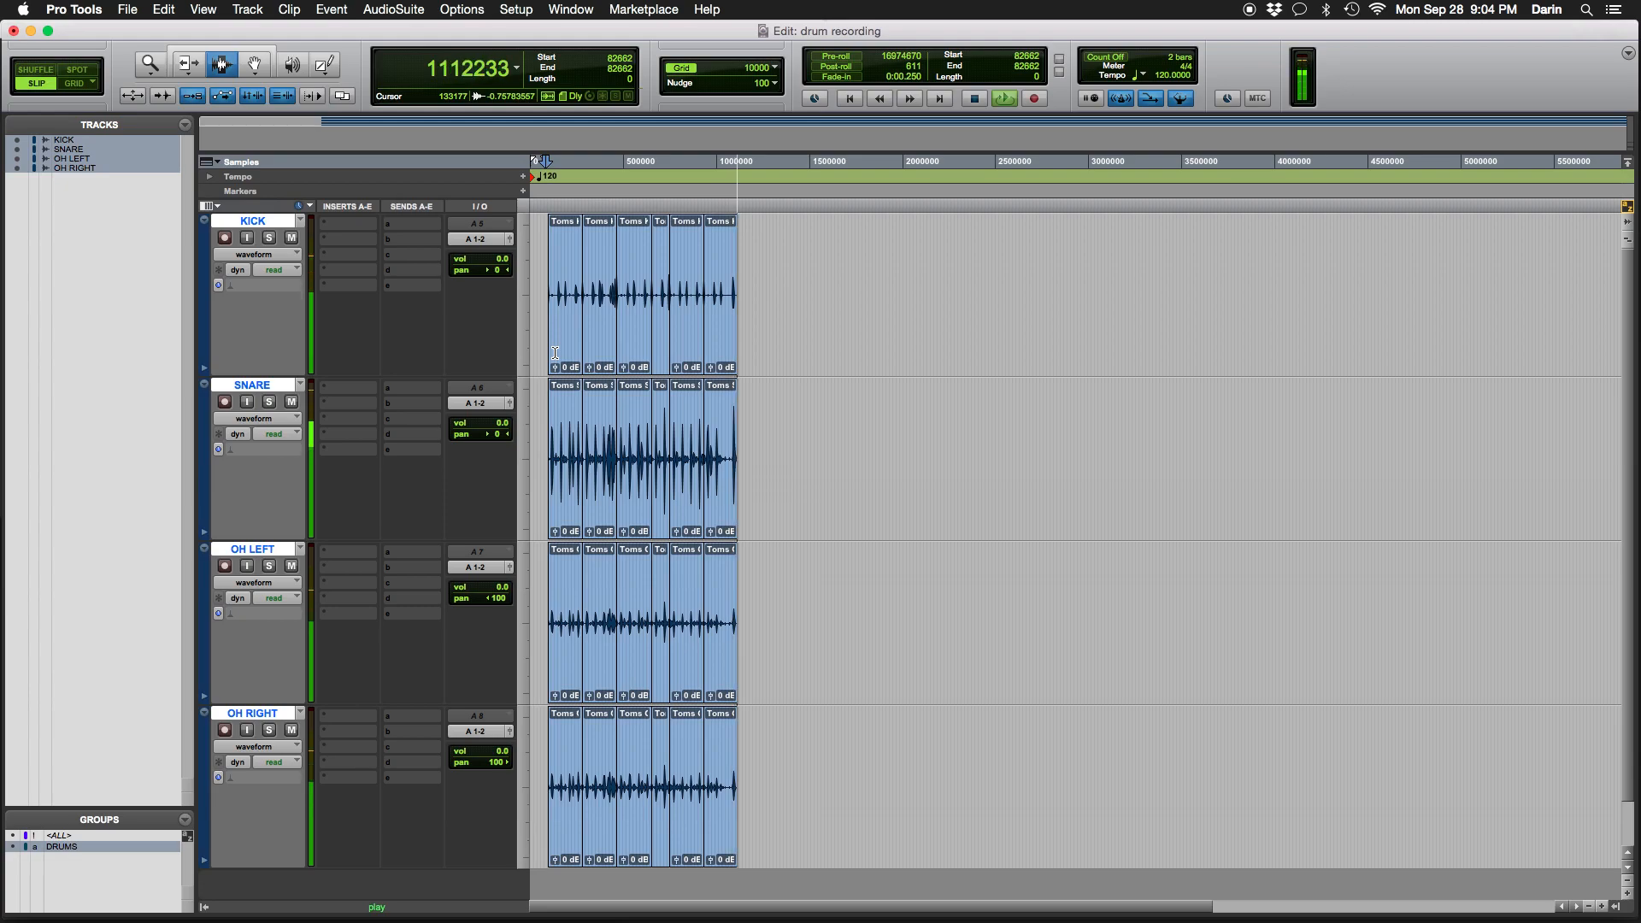
pyautogui.press('space')
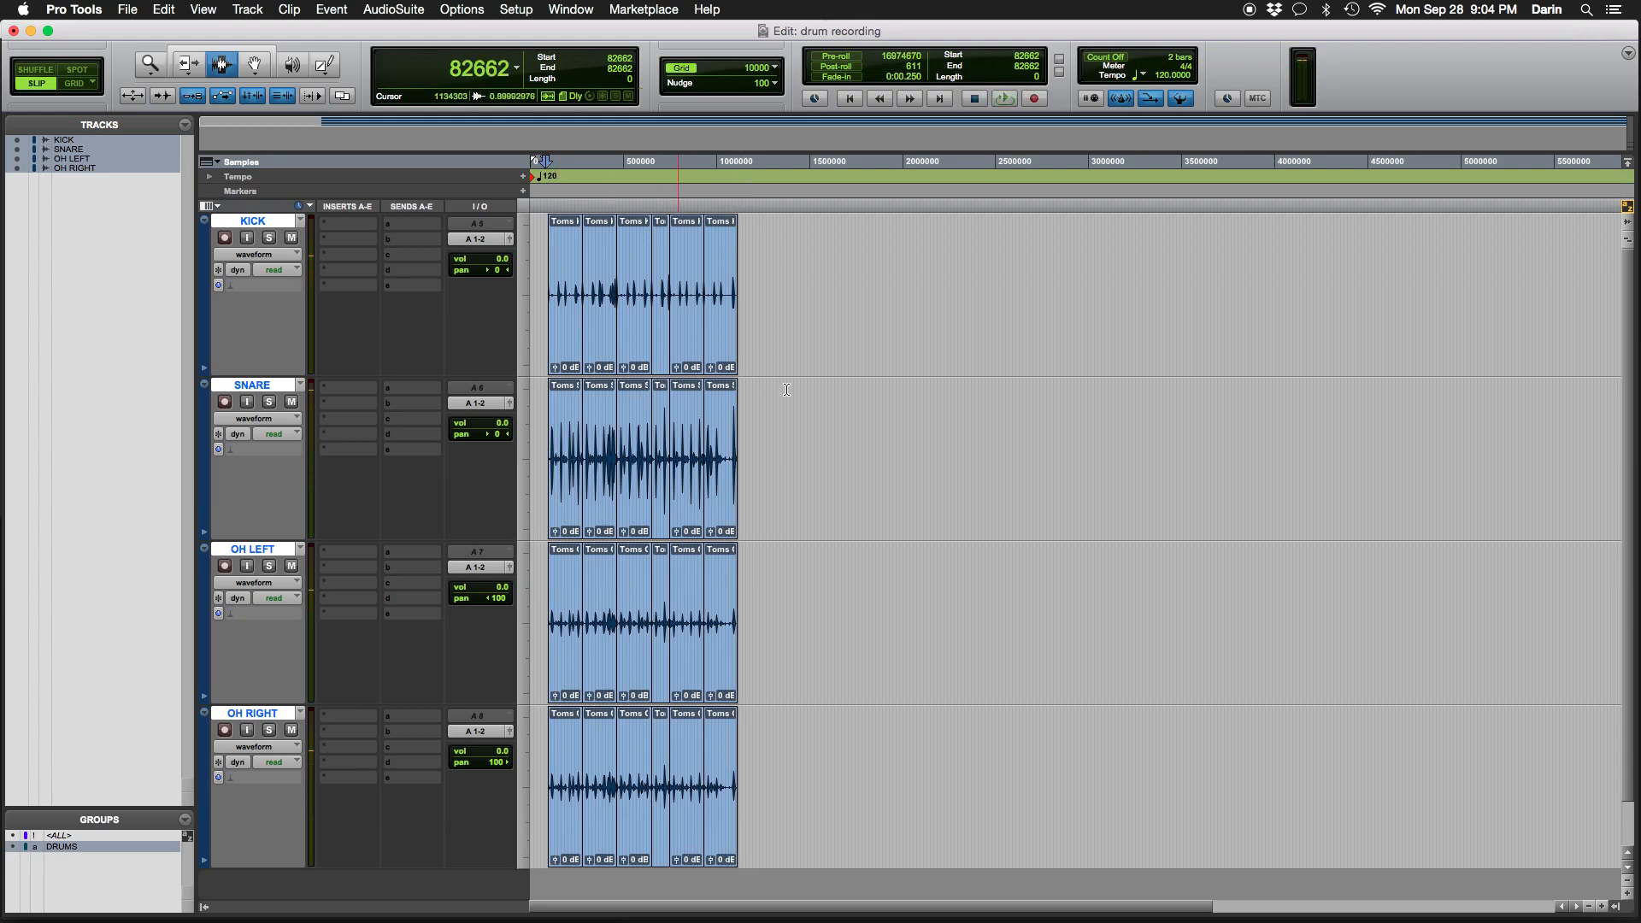
# Select all drum clips and bounce them offline to an interleaved 44.1 kHz, 320 kbit/s MP3 named drum edit-pattern
pyautogui.doubleClick(559, 328)
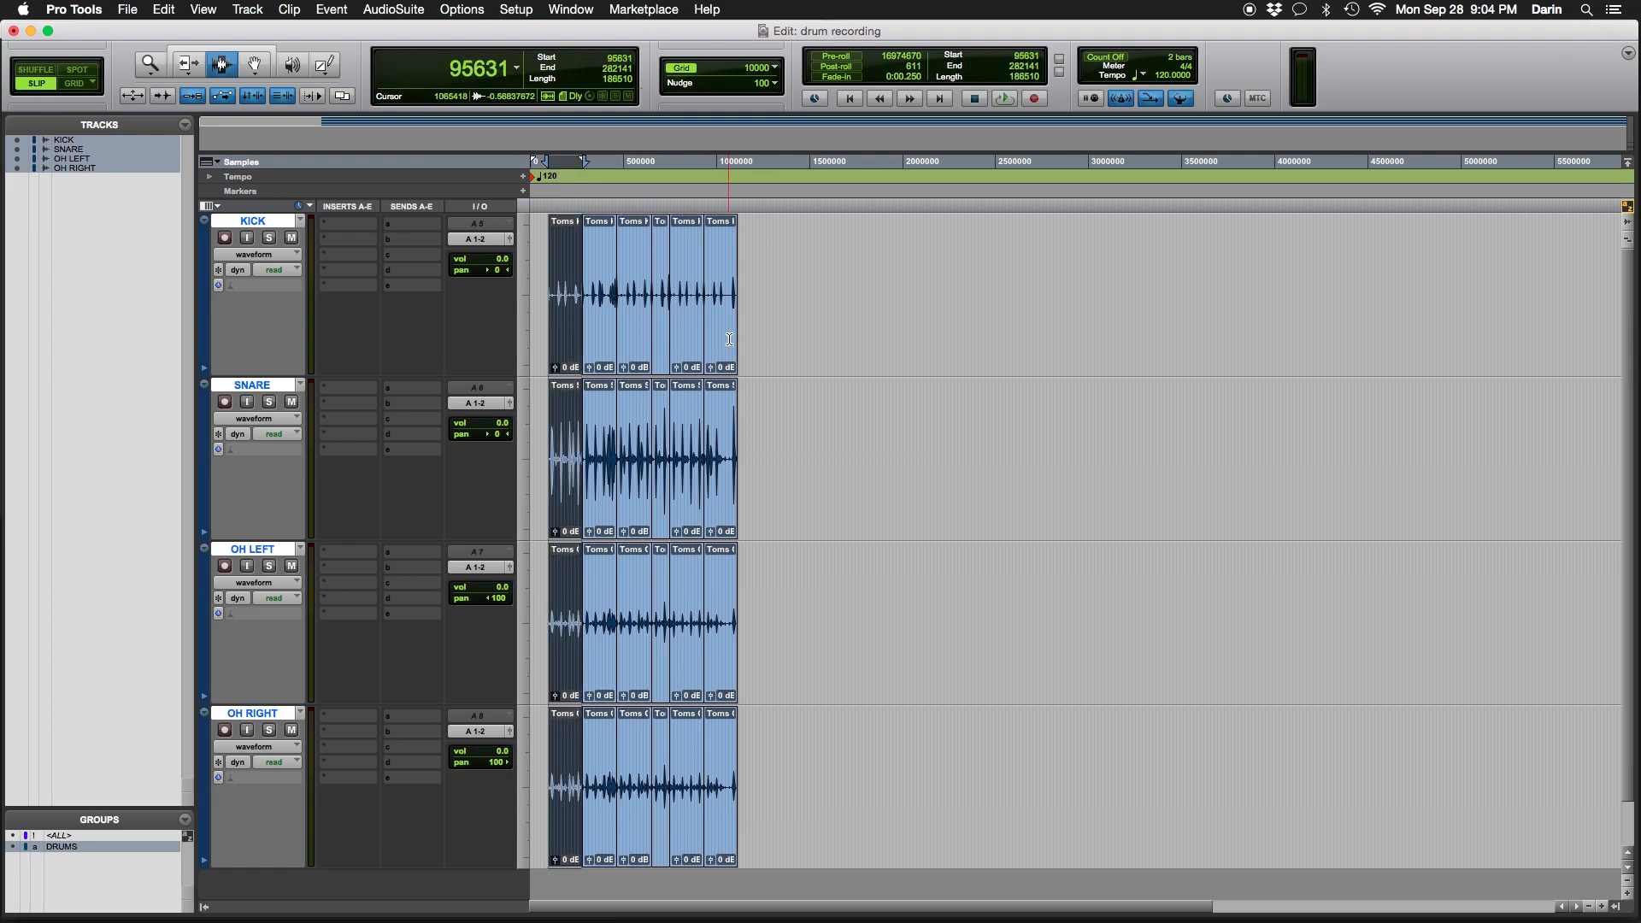
pyautogui.keyDown('shift'); pyautogui.click(727, 337); pyautogui.keyUp('shift')
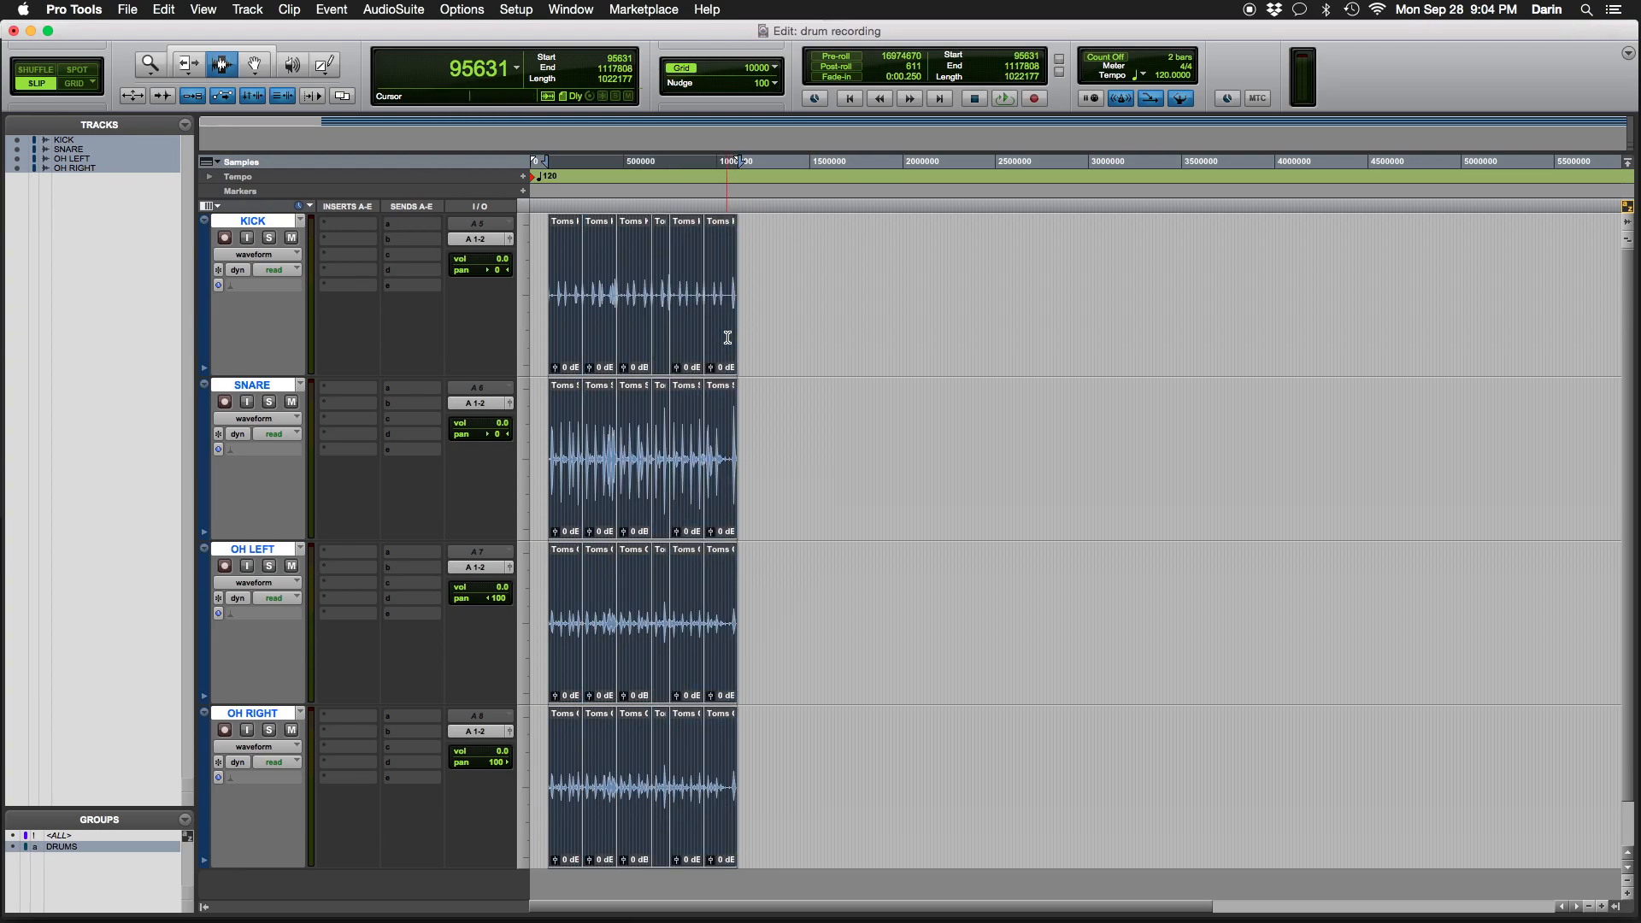
pyautogui.press('alt+super+b')
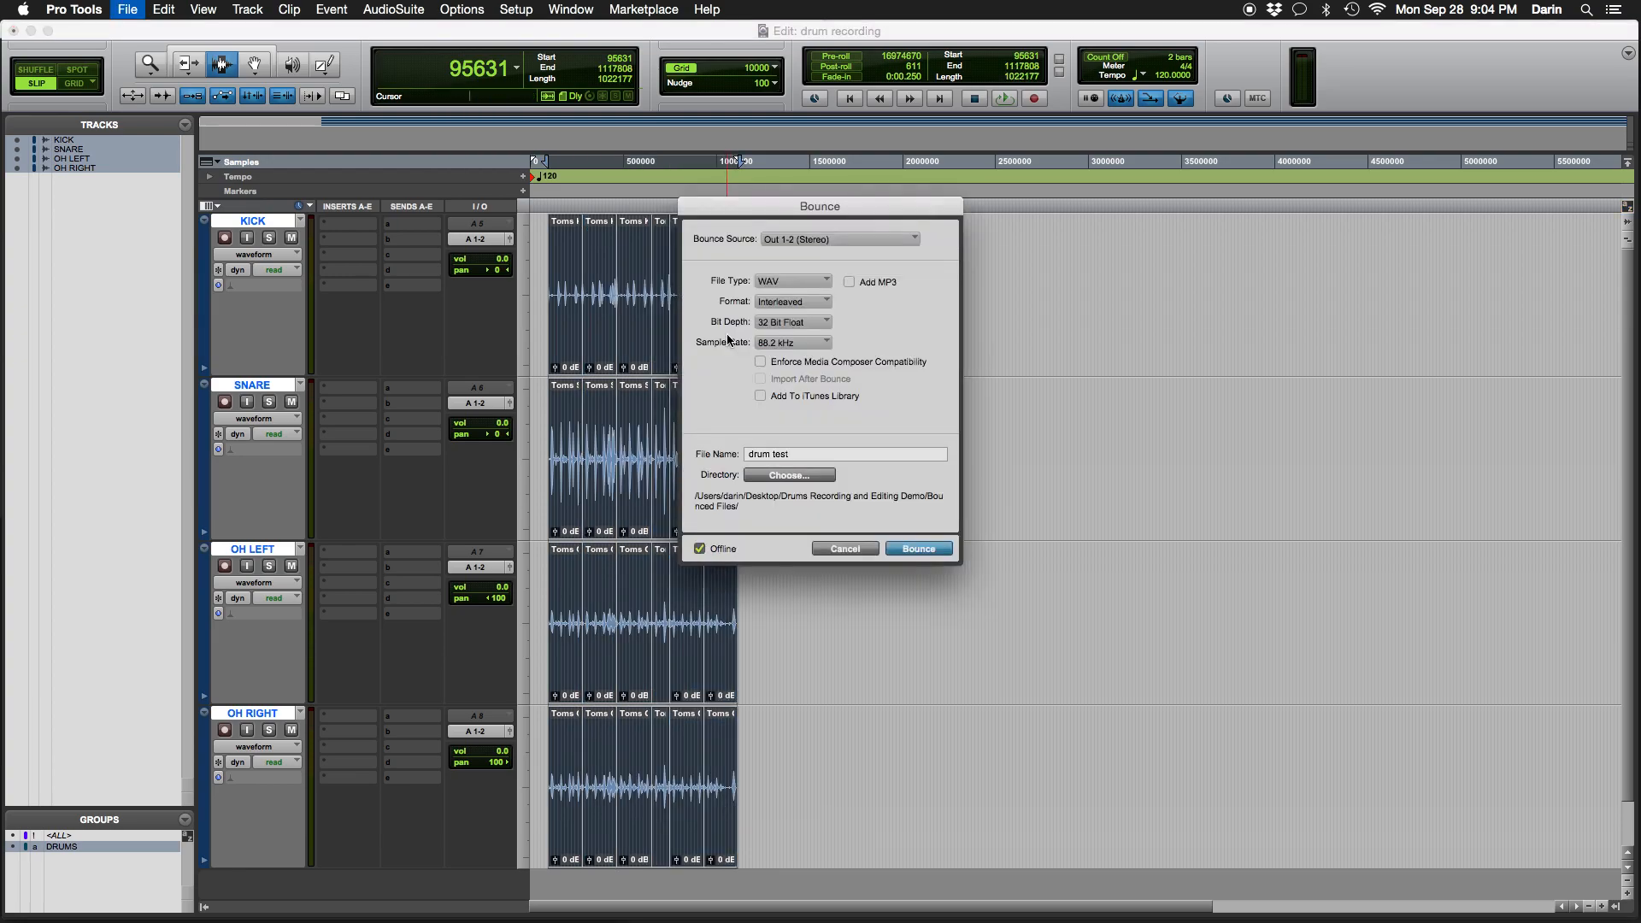
pyautogui.click(821, 285)
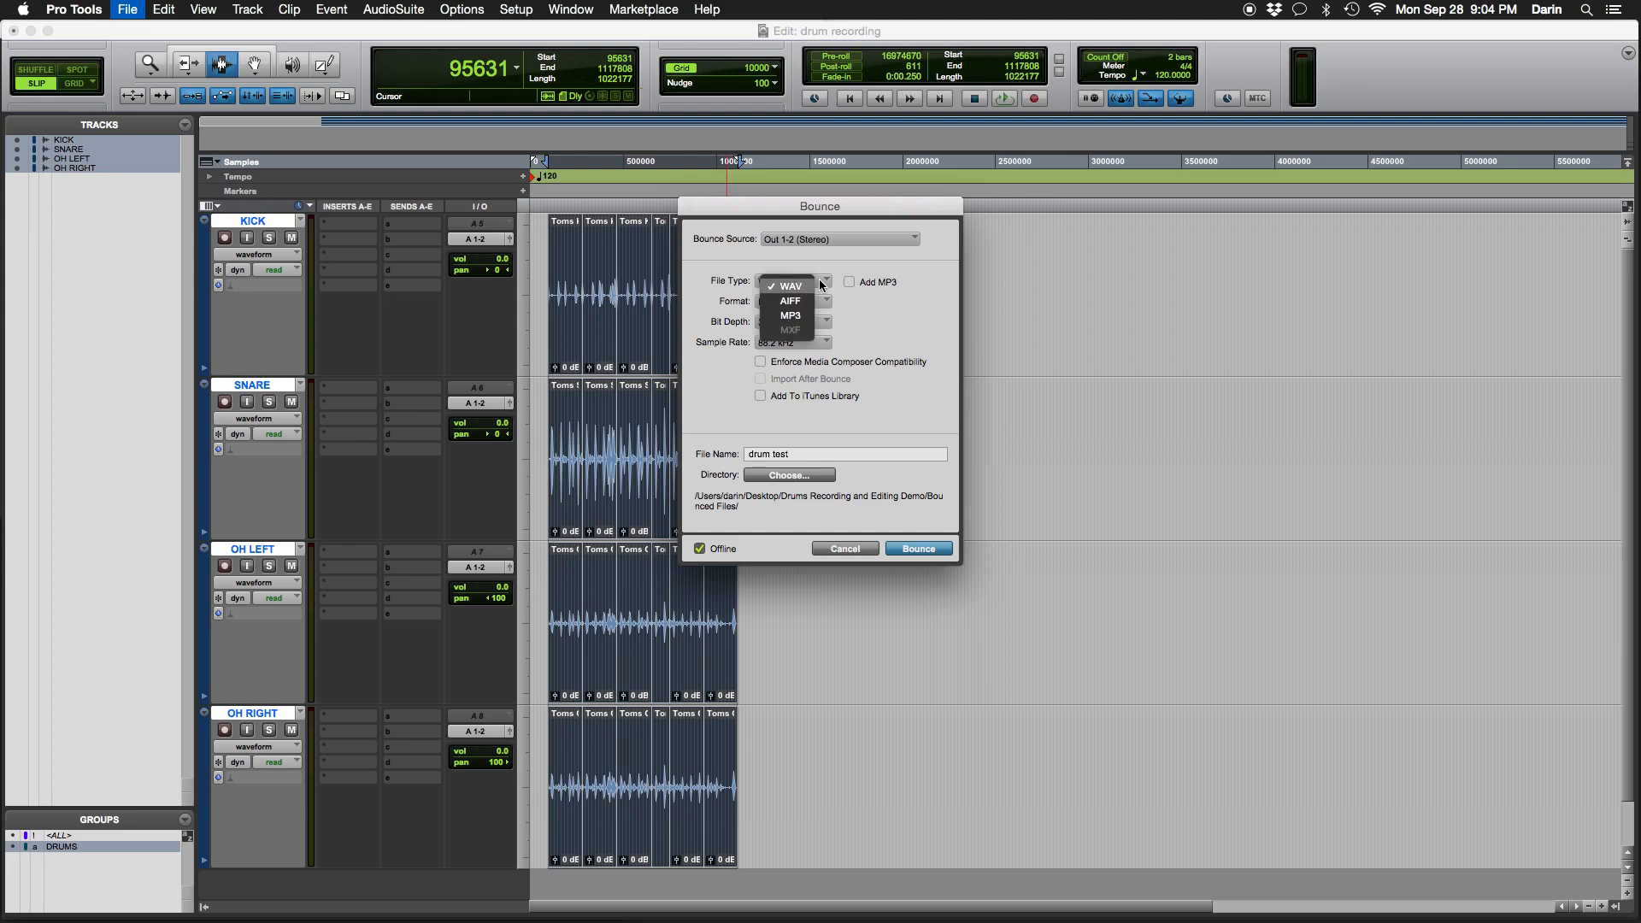
pyautogui.click(791, 322)
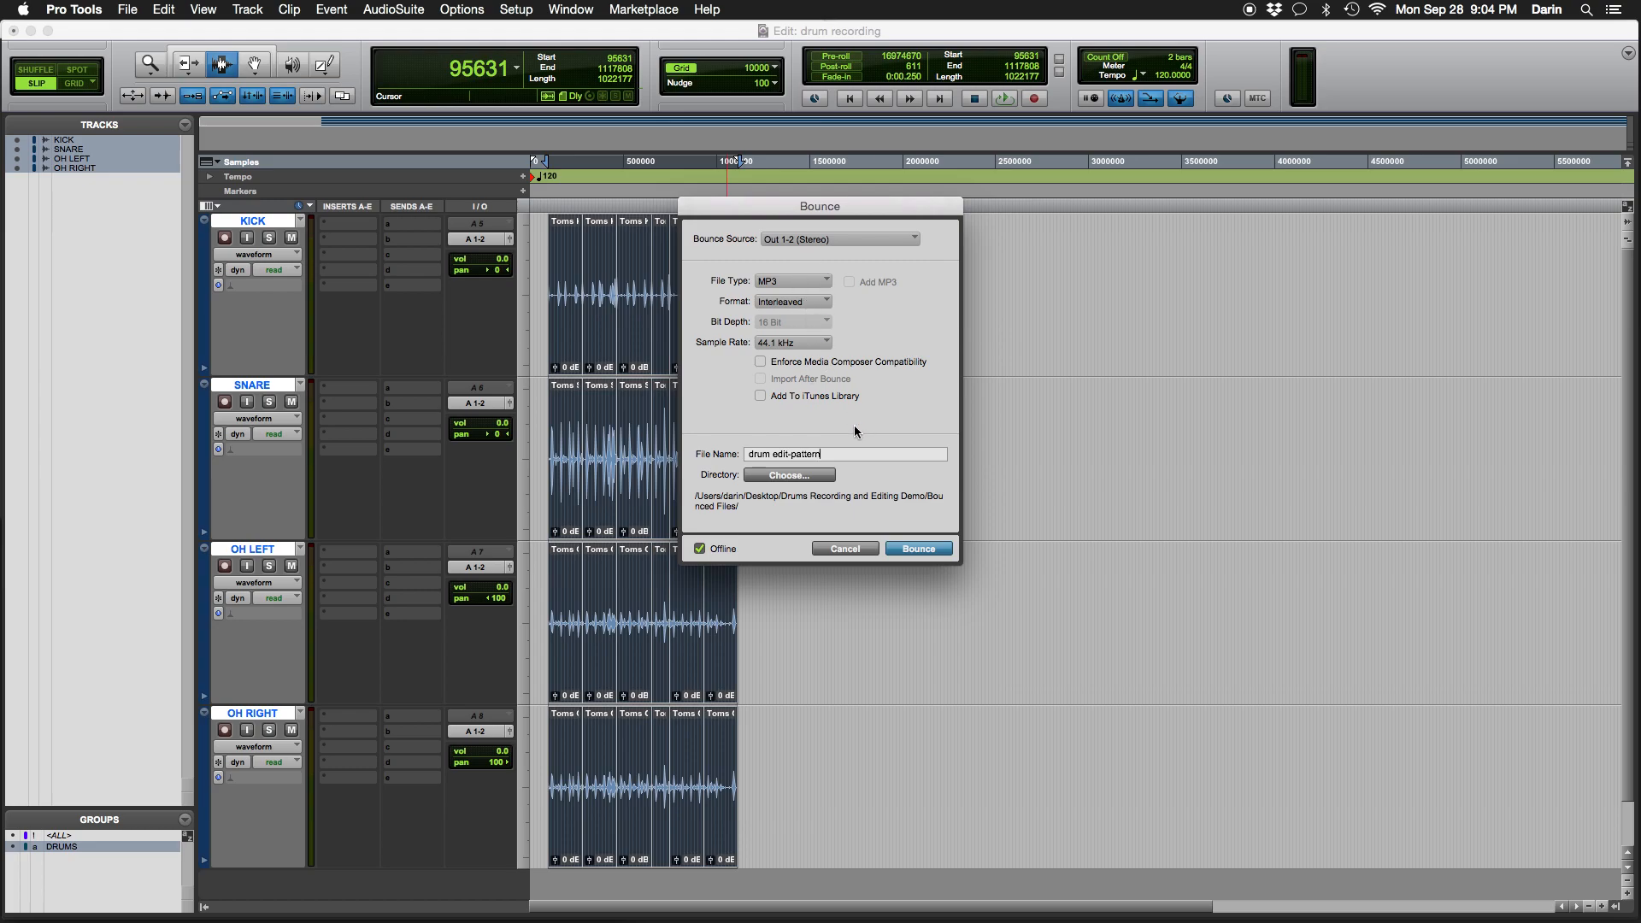
pyautogui.click(915, 549)
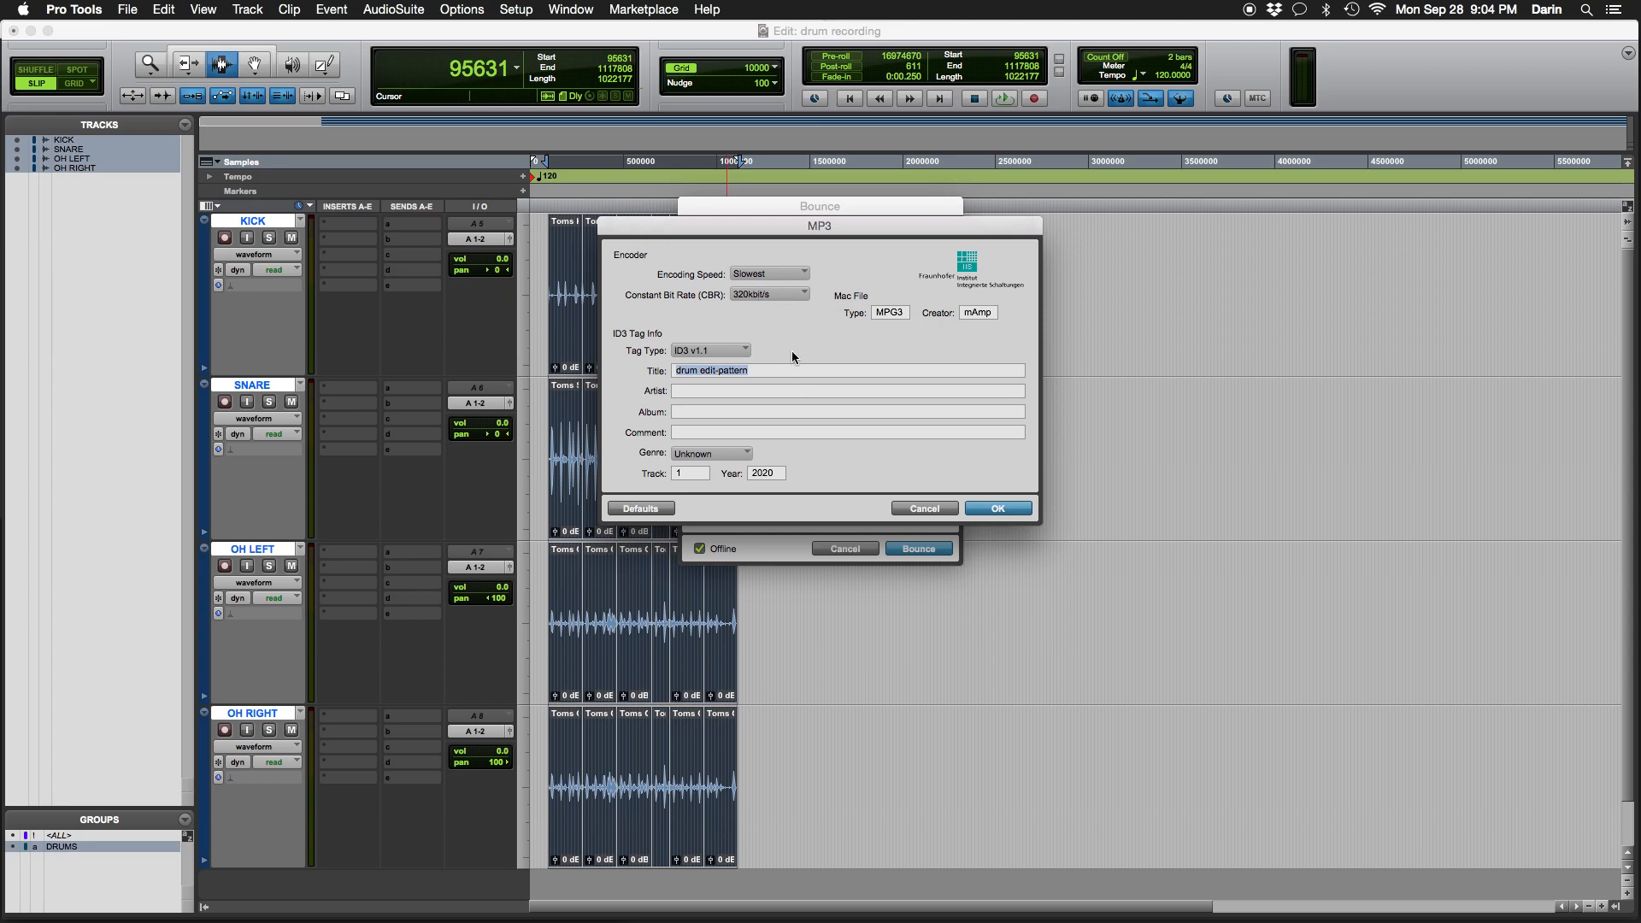
pyautogui.click(993, 508)
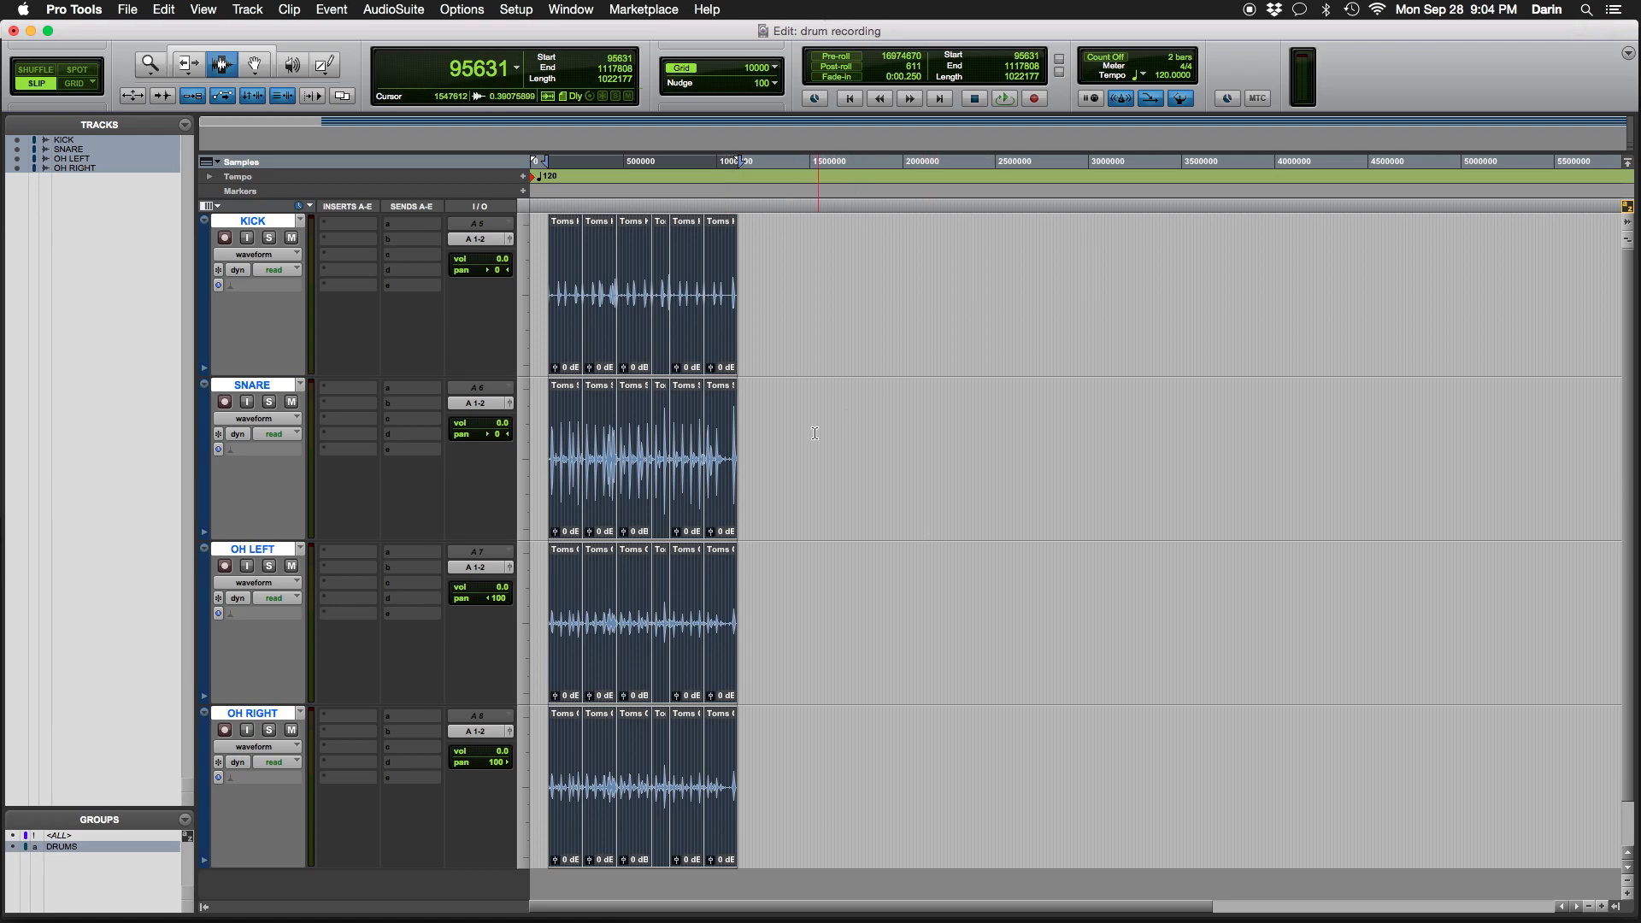
# Save a copy of the session under the name drum edit-pattern
pyautogui.click(121, 13)
pyautogui.click(143, 138)
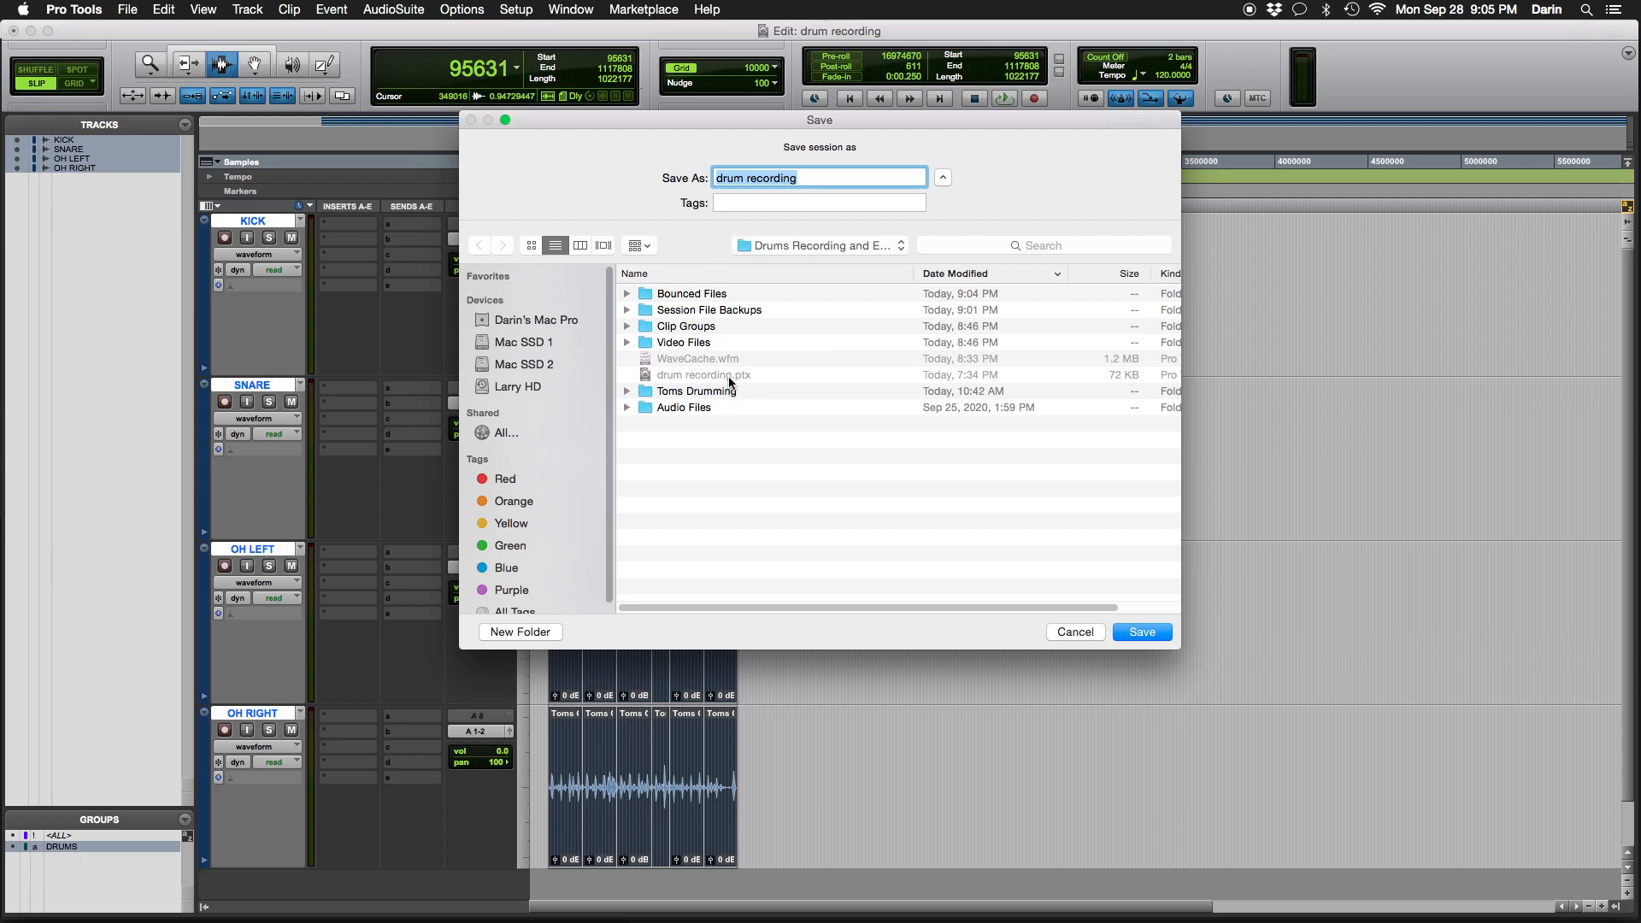
pyautogui.moveTo(618, 118); pyautogui.dragTo(756, 234)
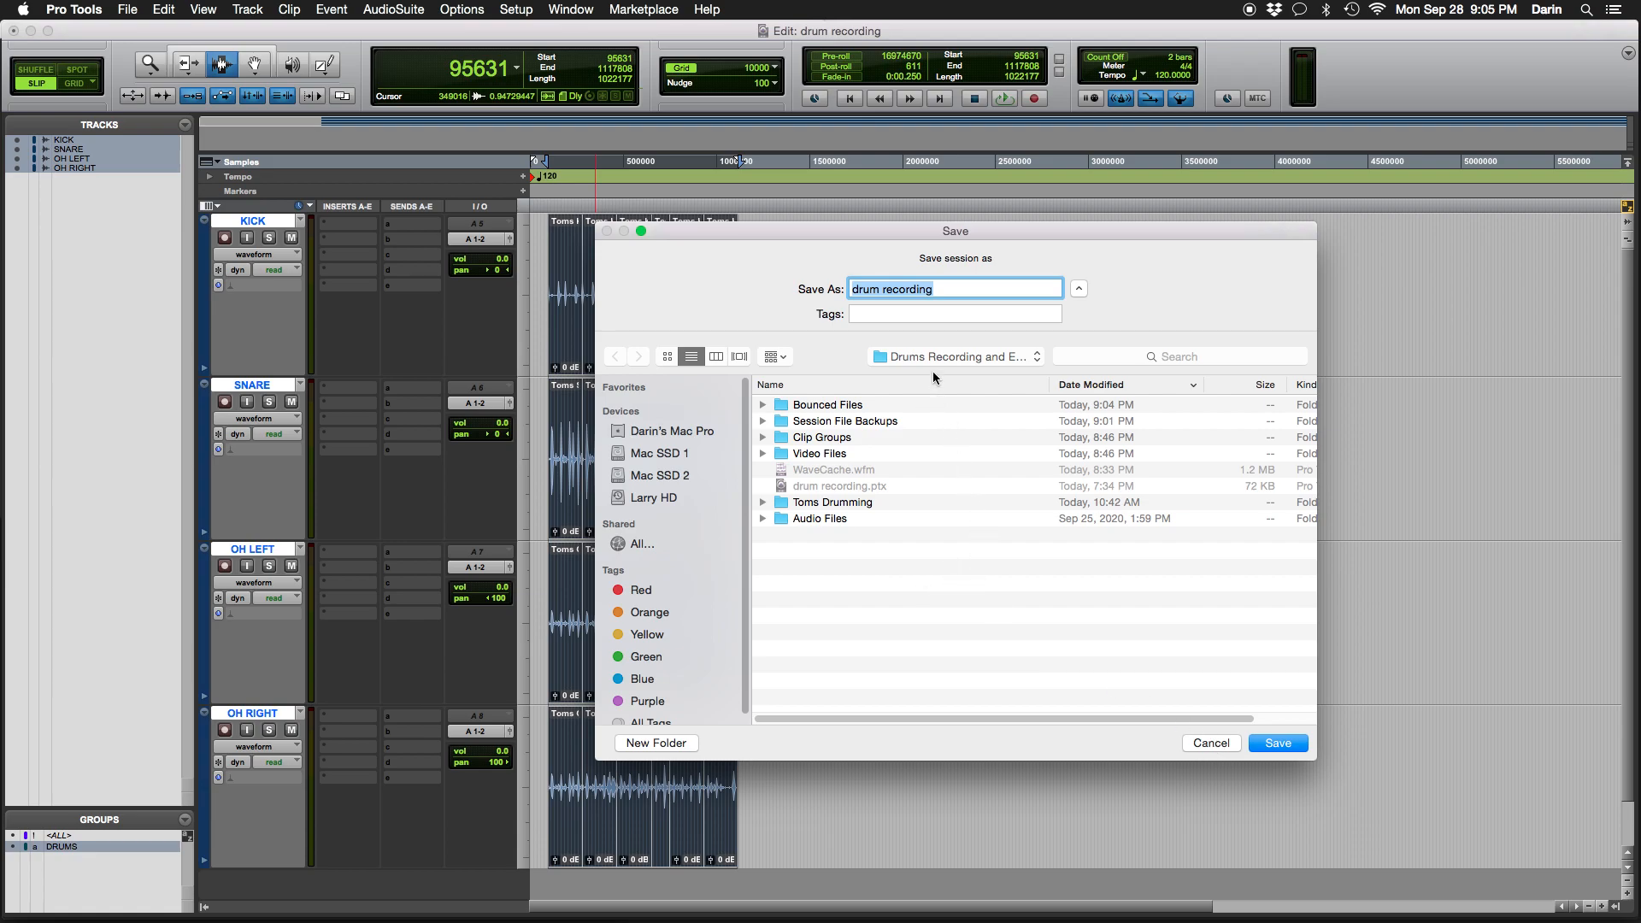
pyautogui.press('Right')
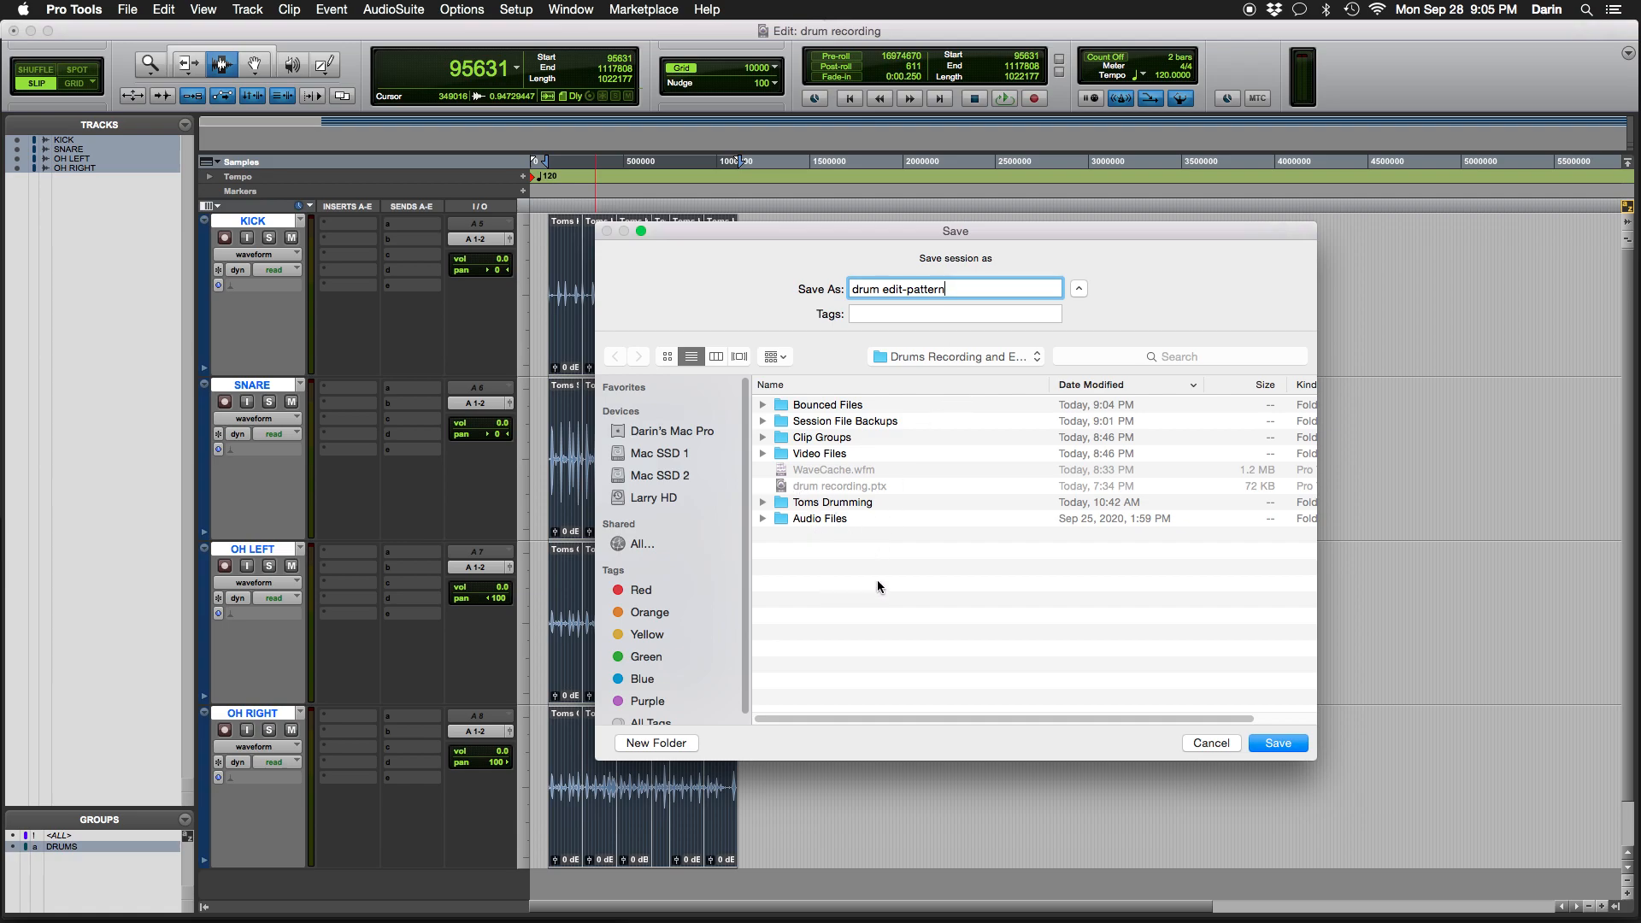
pyautogui.click(1275, 744)
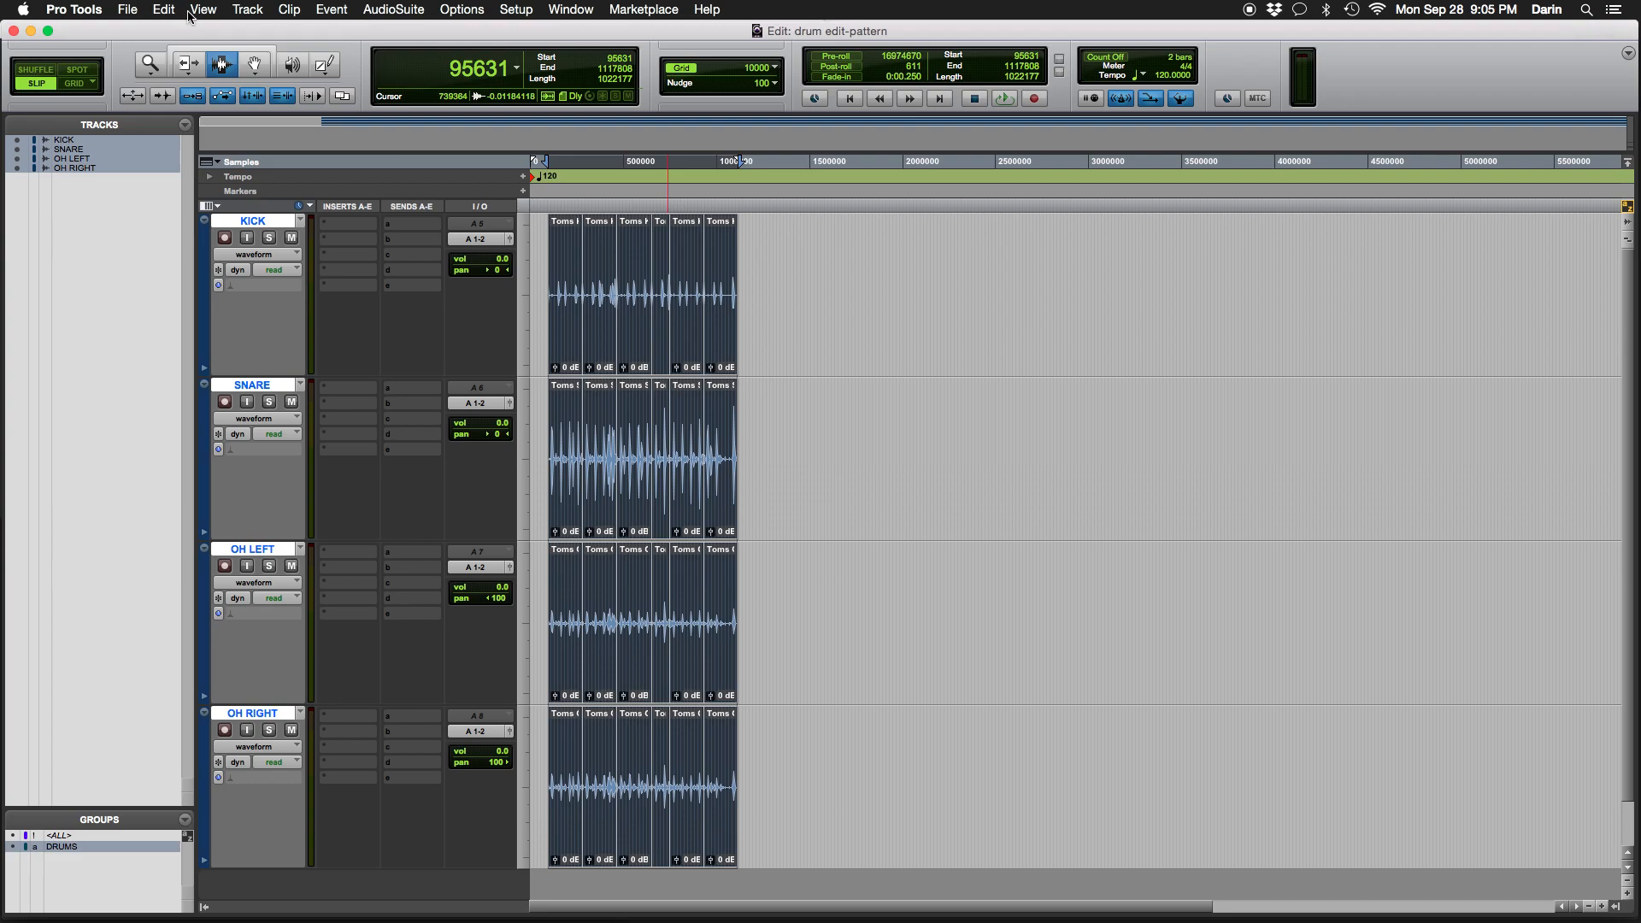
# Save the session again under the new name drum edit-individual hits
pyautogui.click(128, 9)
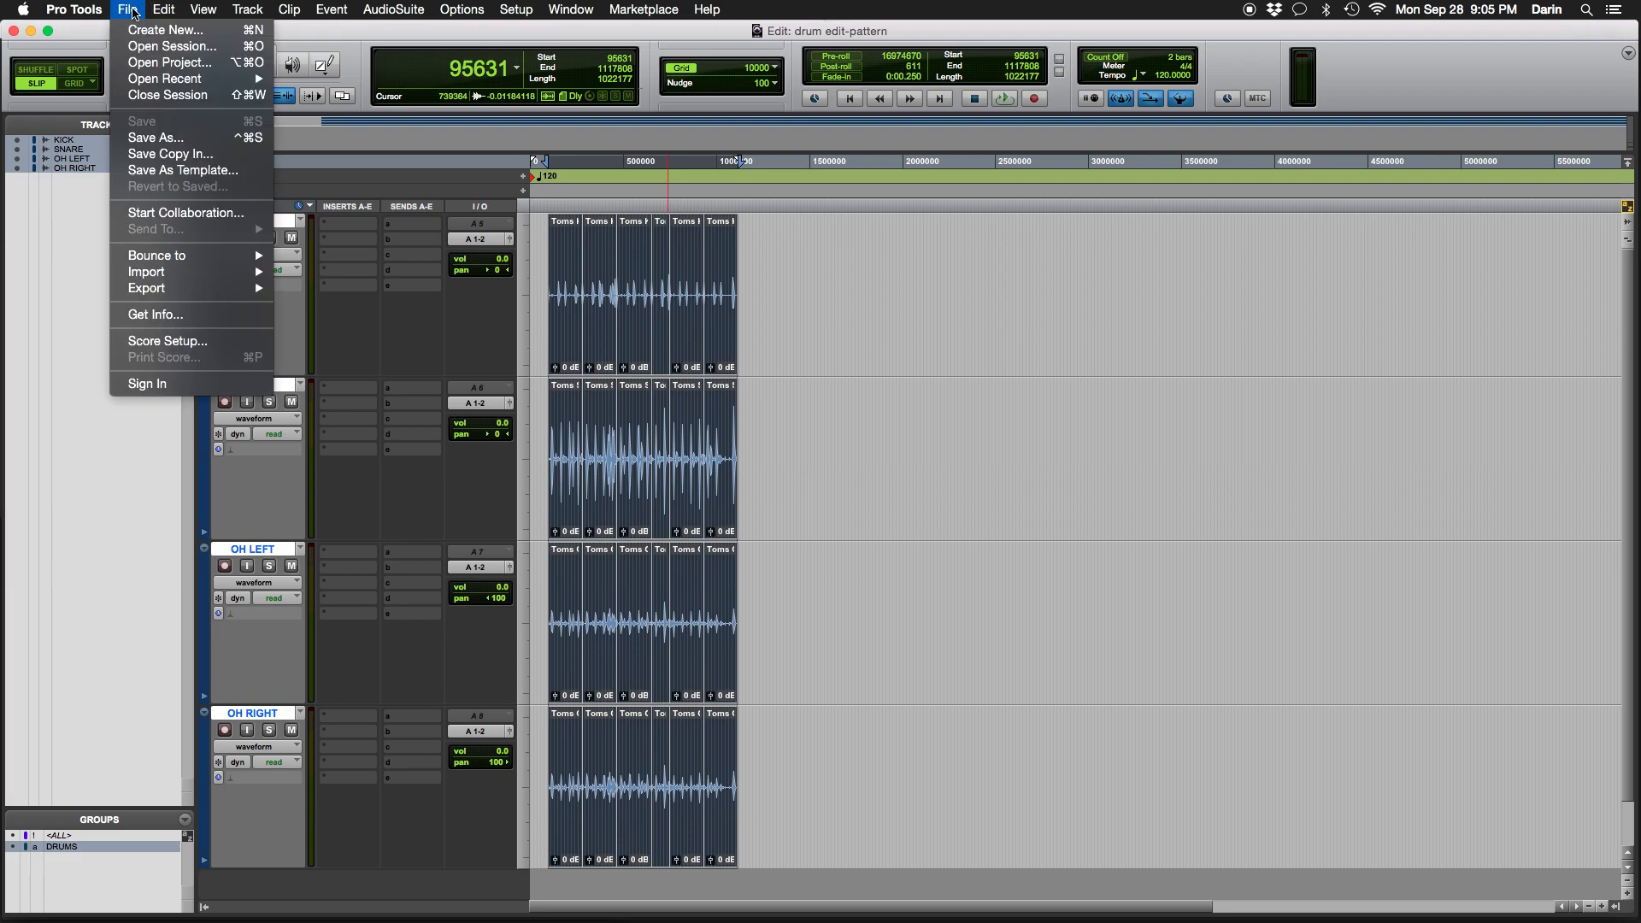
pyautogui.click(165, 138)
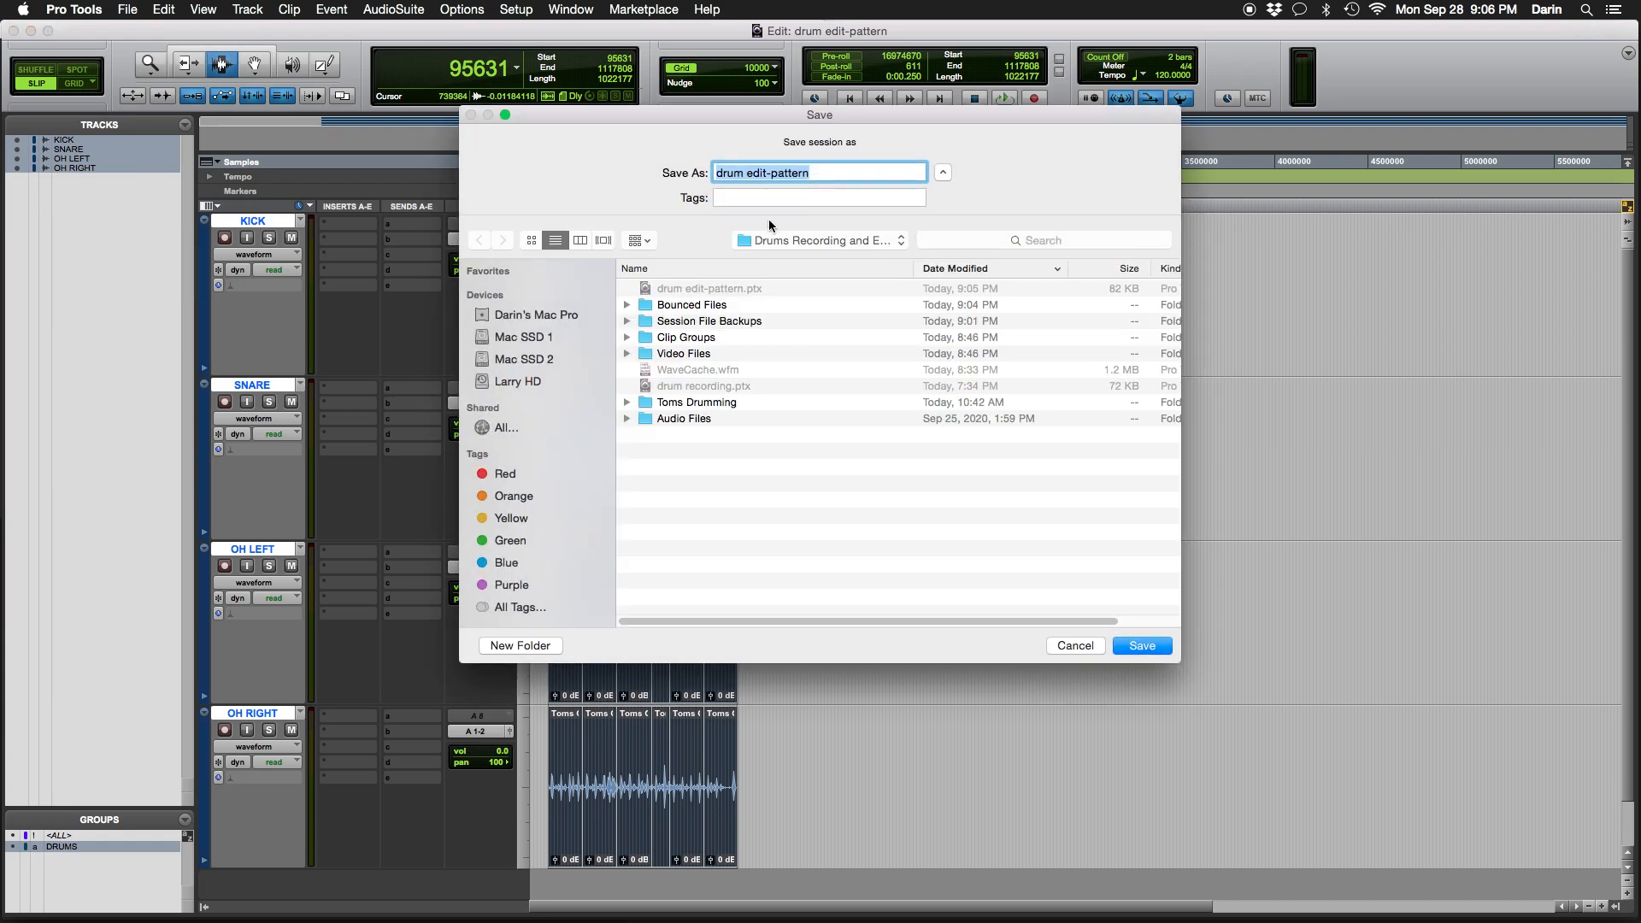
pyautogui.press('Right')
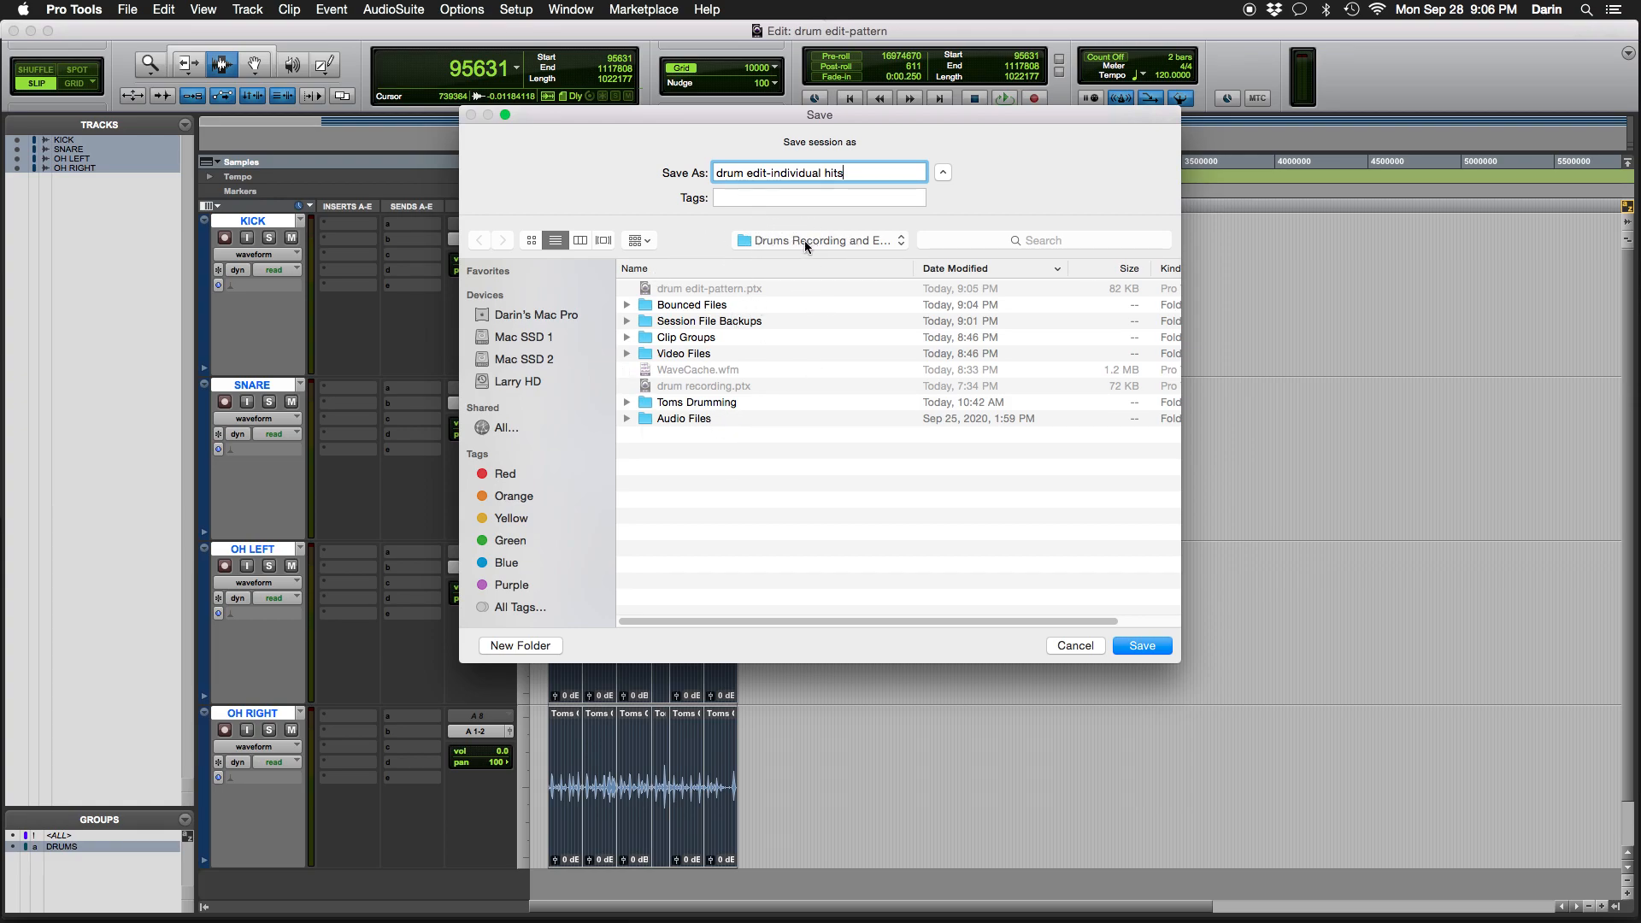
pyautogui.click(1145, 647)
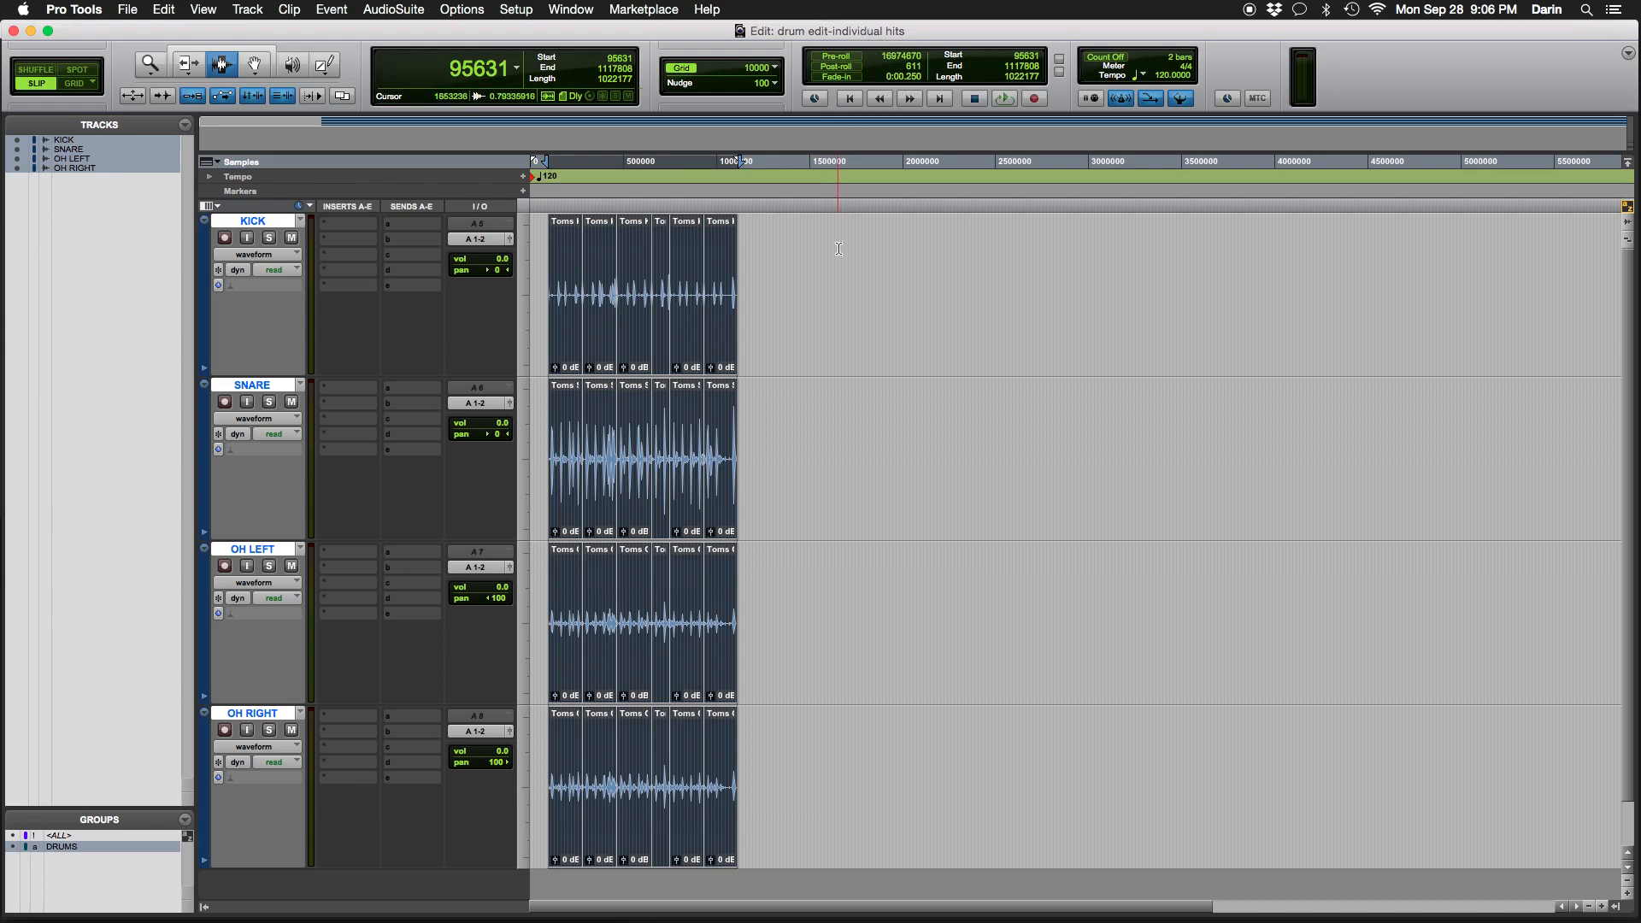
# Undo the whole drum arrangement and all cuts, stepping back past the initial alignment of the recordings
pyautogui.click(160, 11)
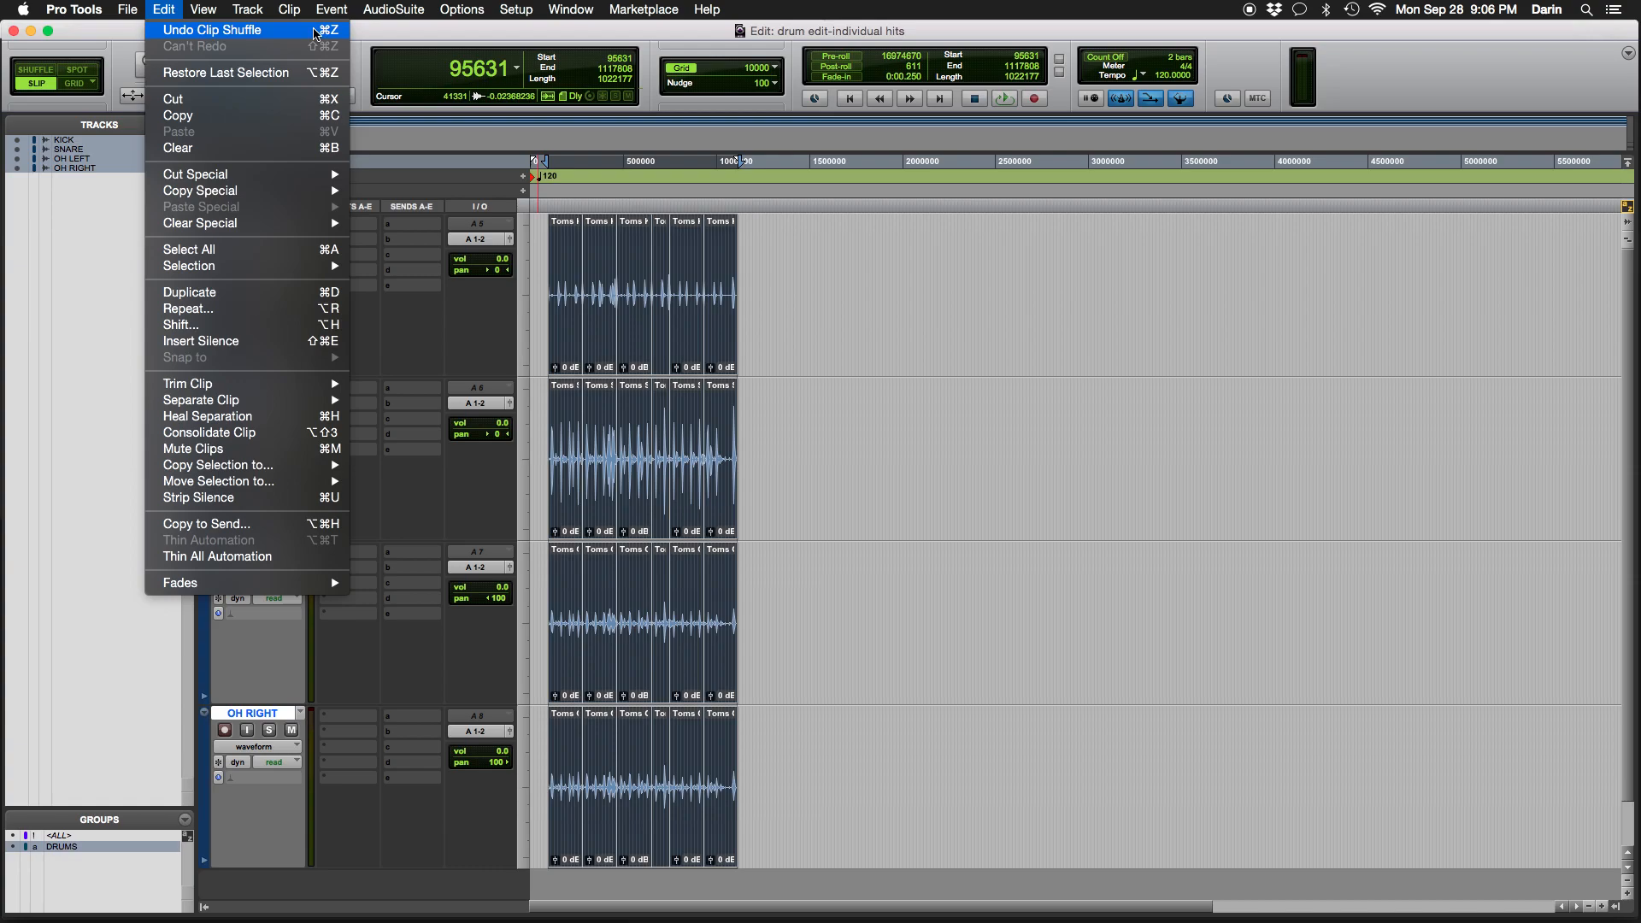
pyautogui.click(898, 366)
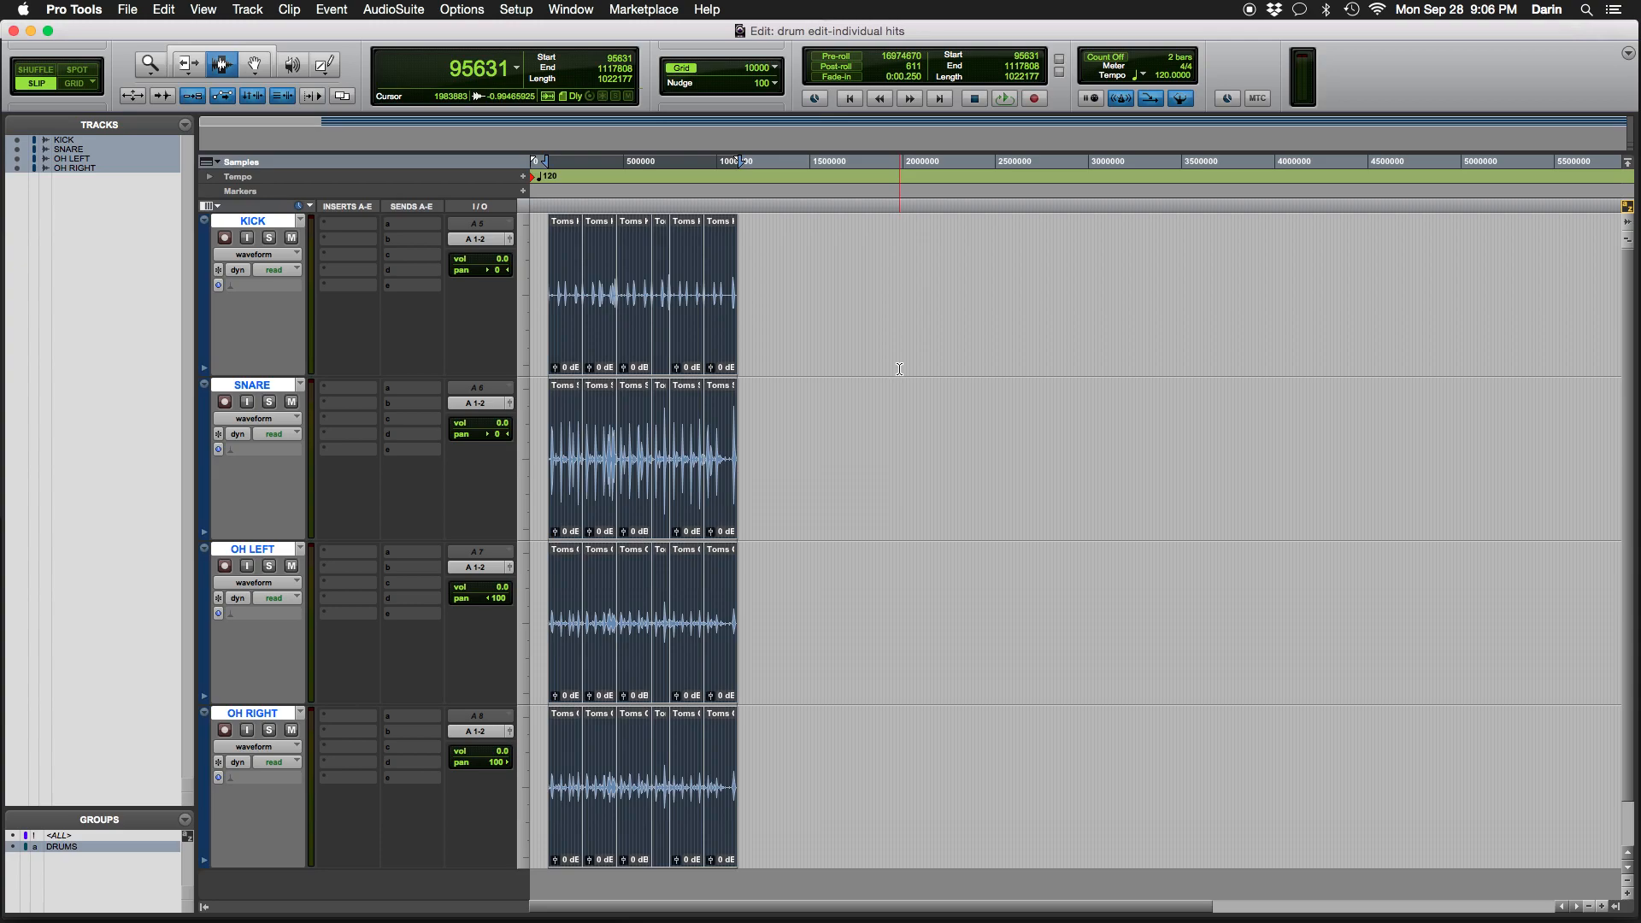
pyautogui.press('super+z')
pyautogui.press('super+z')
pyautogui.press('super+z')
pyautogui.press('super+z')
pyautogui.press('super+z')
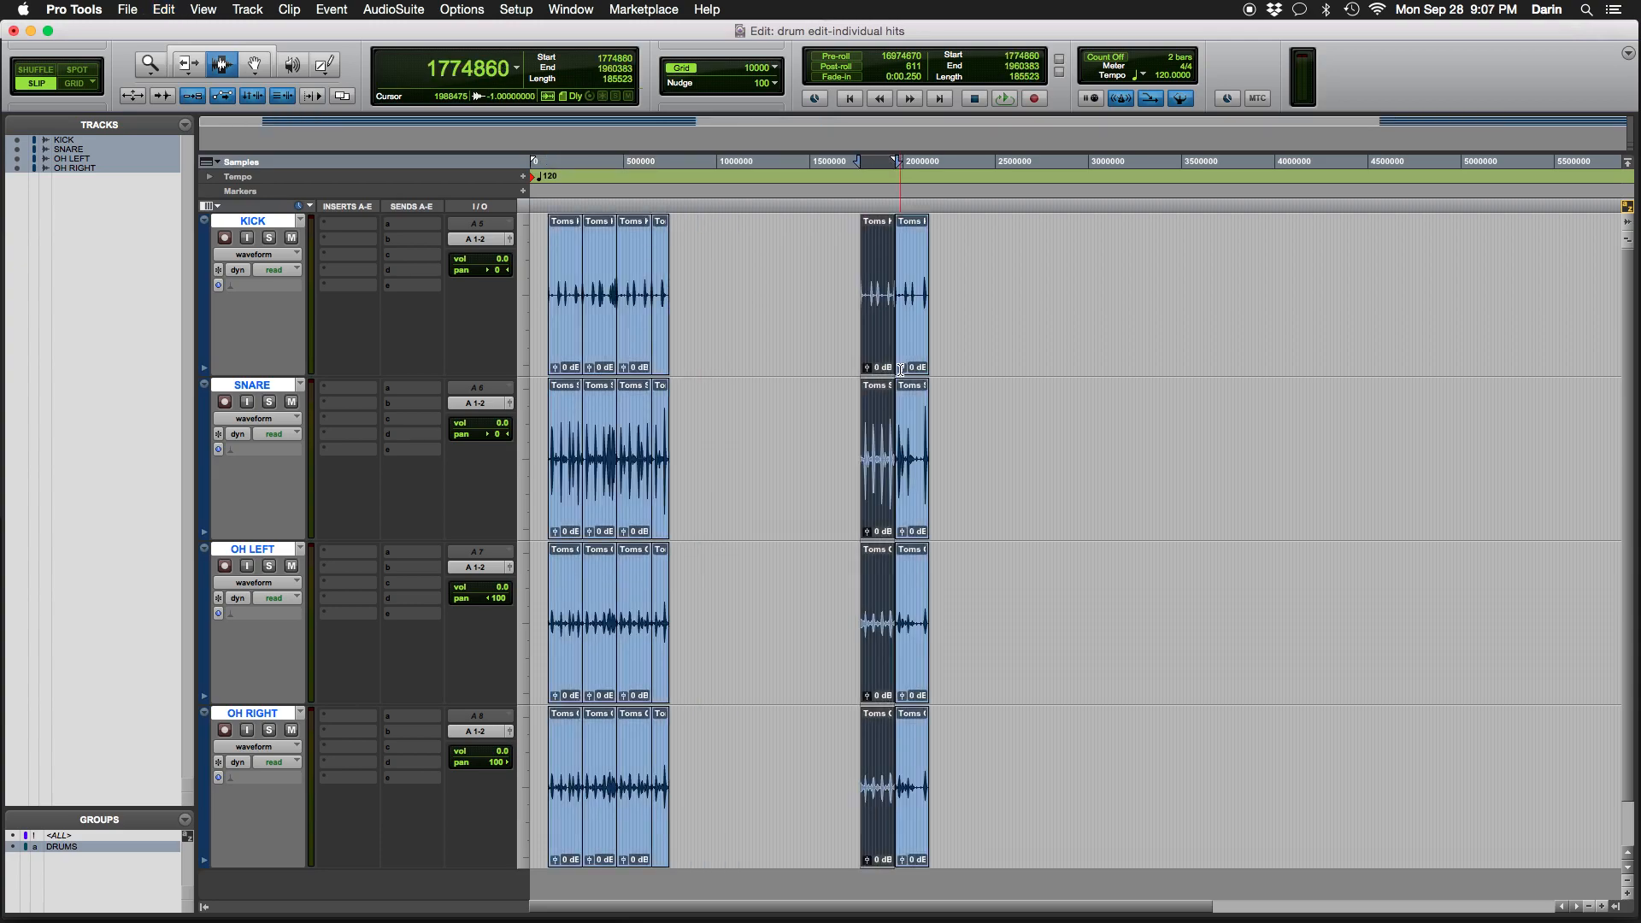
pyautogui.press('super+z')
pyautogui.press('super+z')
pyautogui.press('super+z')
pyautogui.press('super+z')
pyautogui.press('super+z')
pyautogui.press('super+z')
pyautogui.press('super+z')
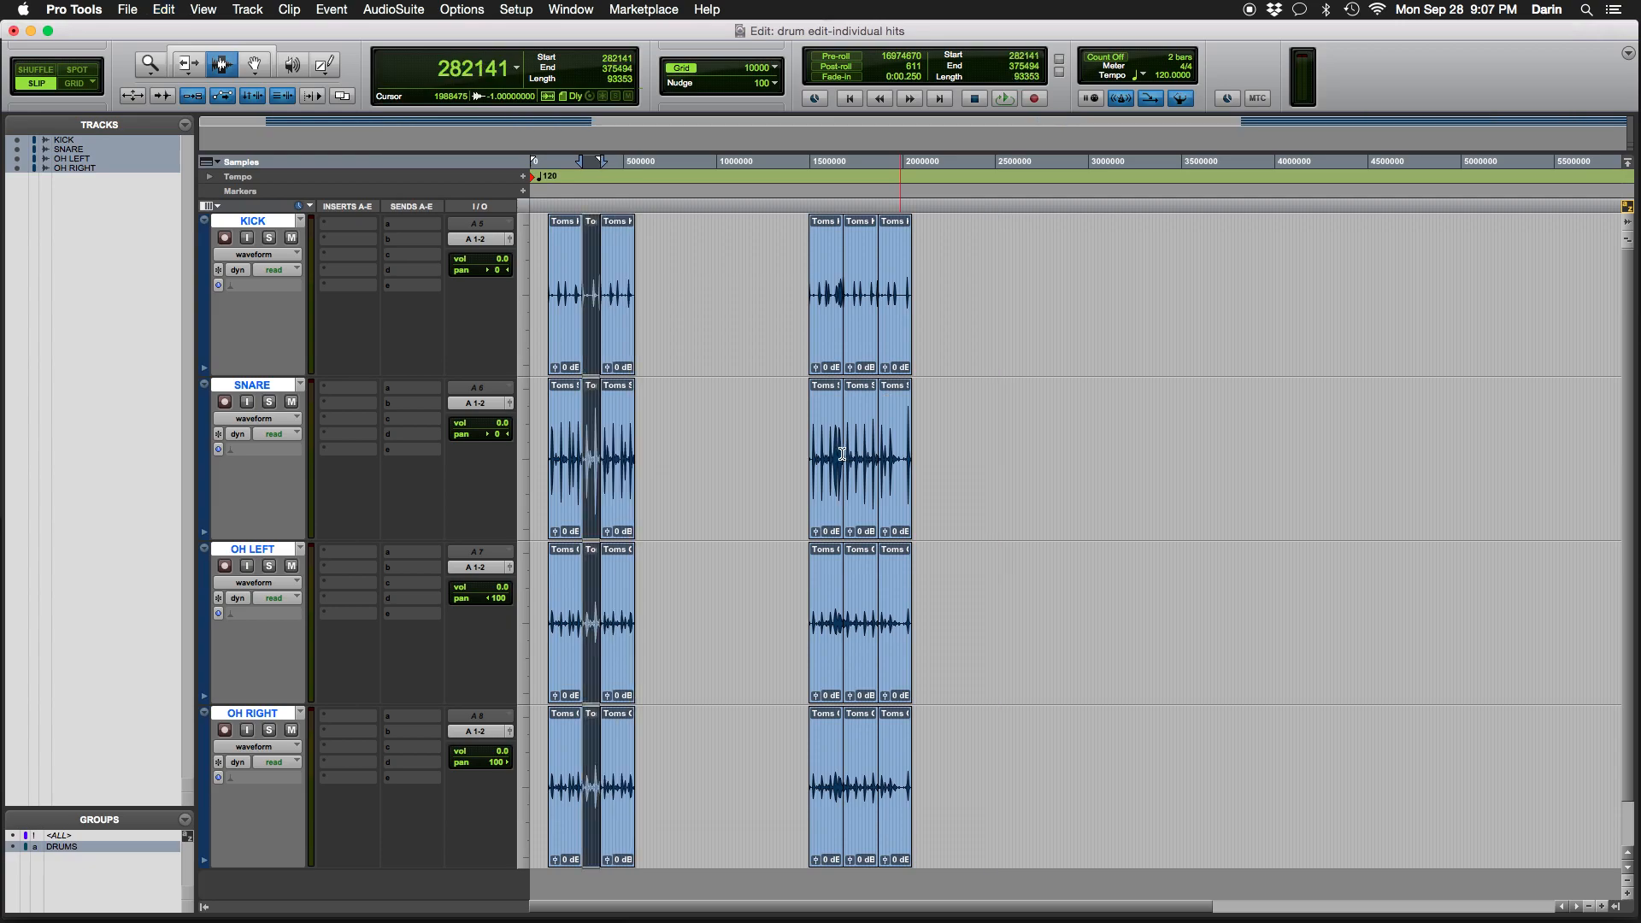
pyautogui.press('super+z')
pyautogui.press('super+z')
pyautogui.press('super+z')
pyautogui.press('super+z')
pyautogui.press('super+z')
pyautogui.press('super+z')
pyautogui.press('super+z')
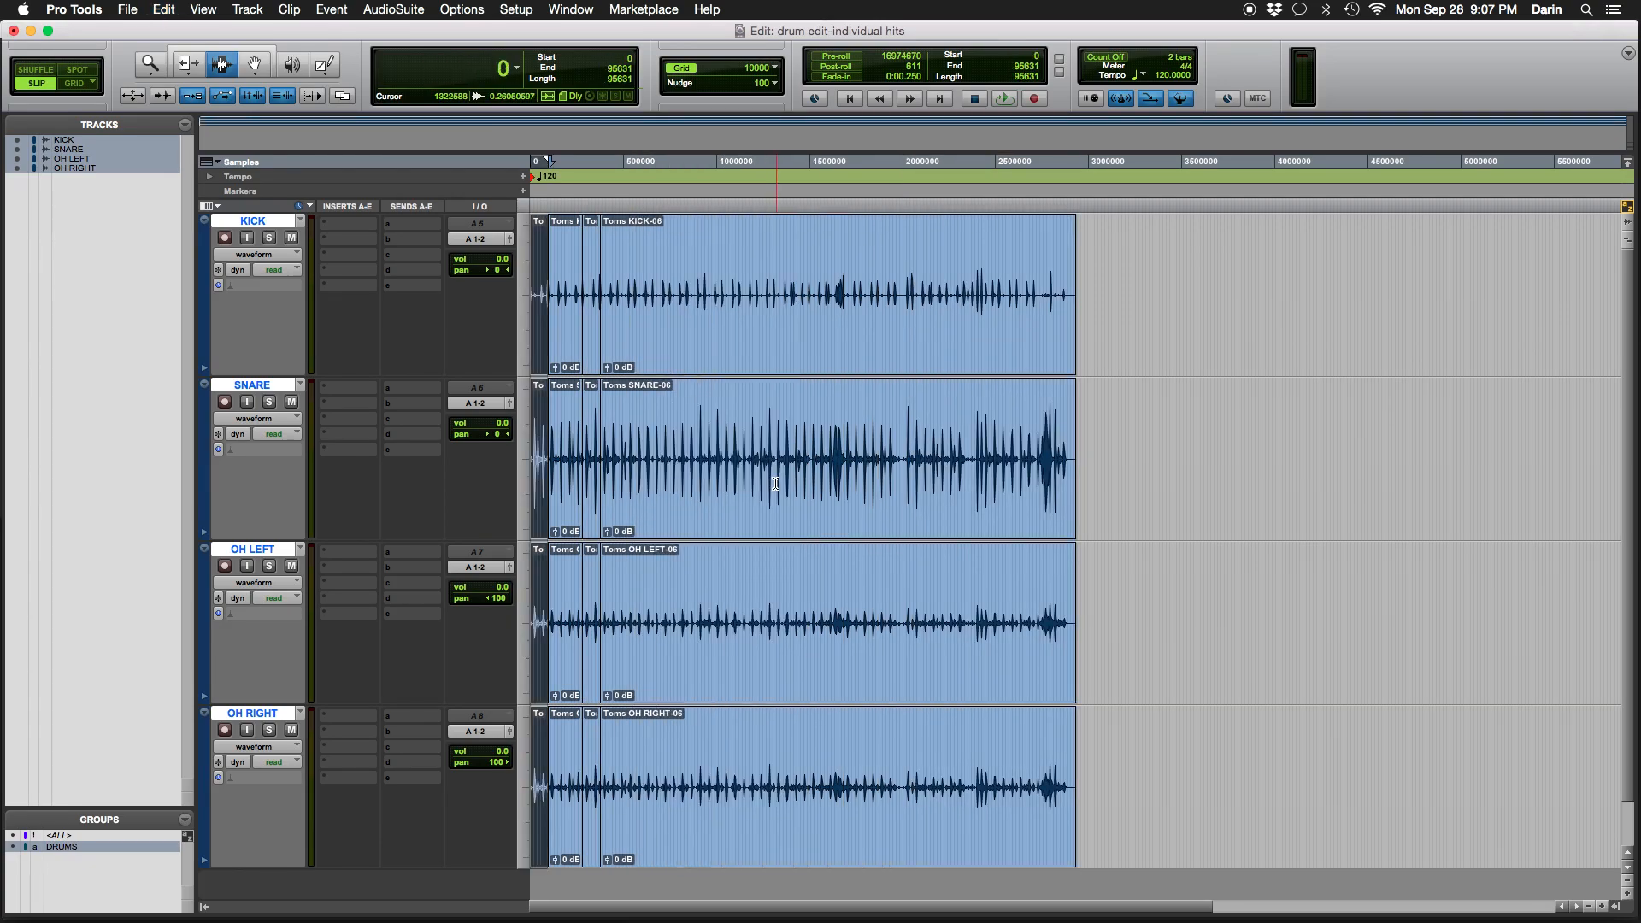
pyautogui.press('super+z')
pyautogui.press('super+z')
pyautogui.press('super+z')
pyautogui.press('super+z')
pyautogui.press('super+z')
pyautogui.press('super+z')
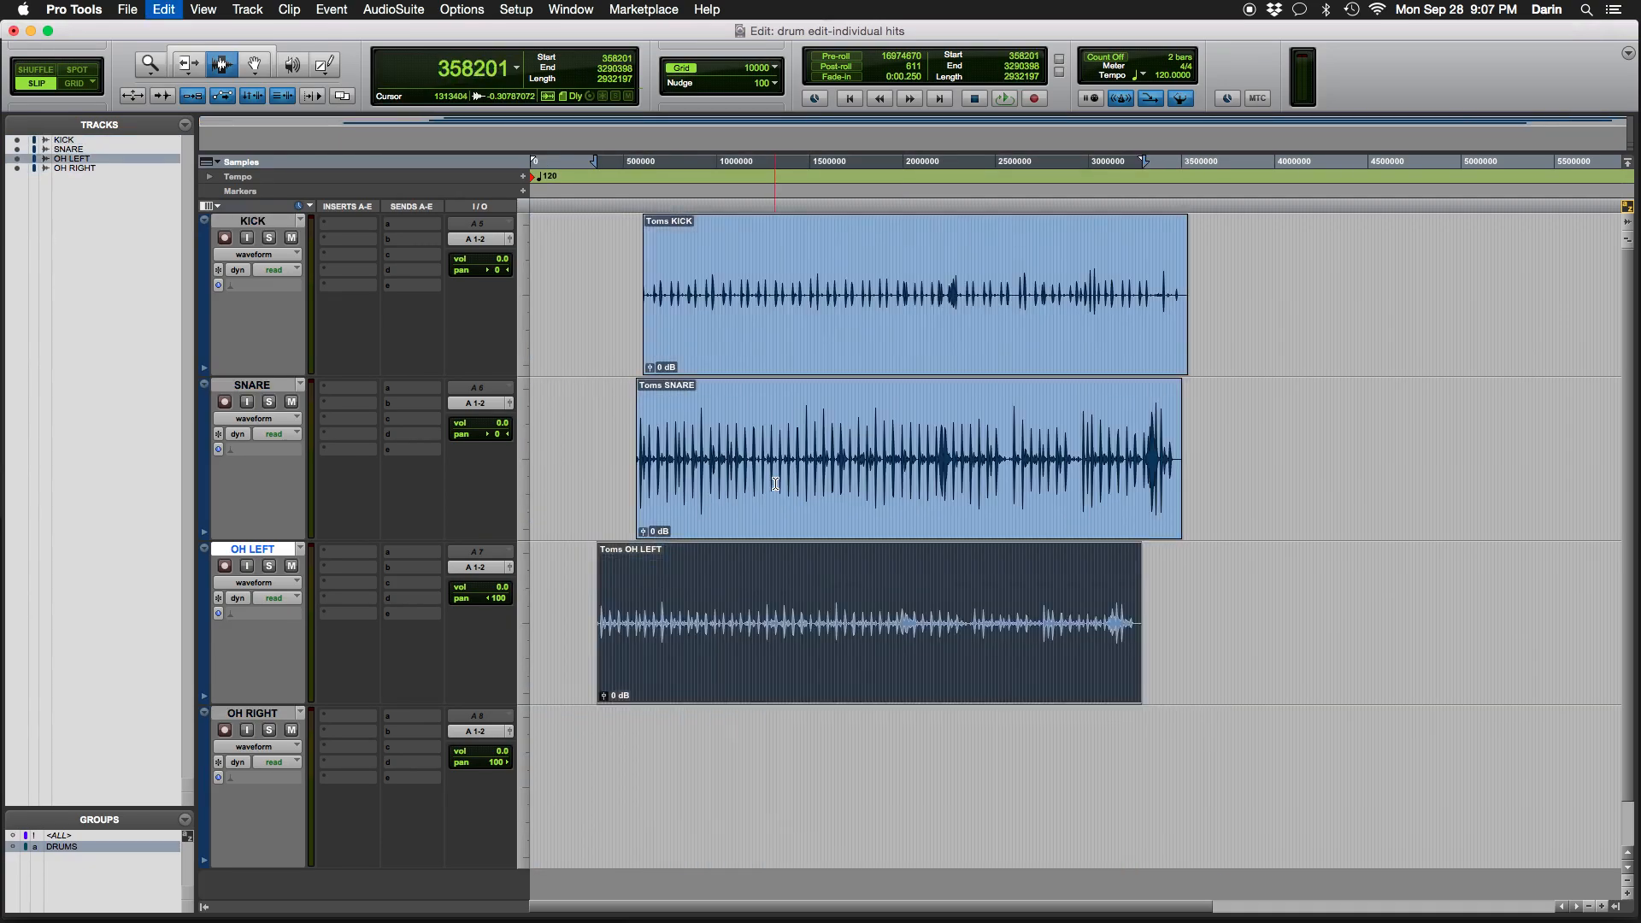
# Redo edits until the four uncut drum clips are aligned at sample 0, undoing the first cut
pyautogui.press('super+shift+z')
pyautogui.press('super+shift+z')
pyautogui.press('super+shift+z')
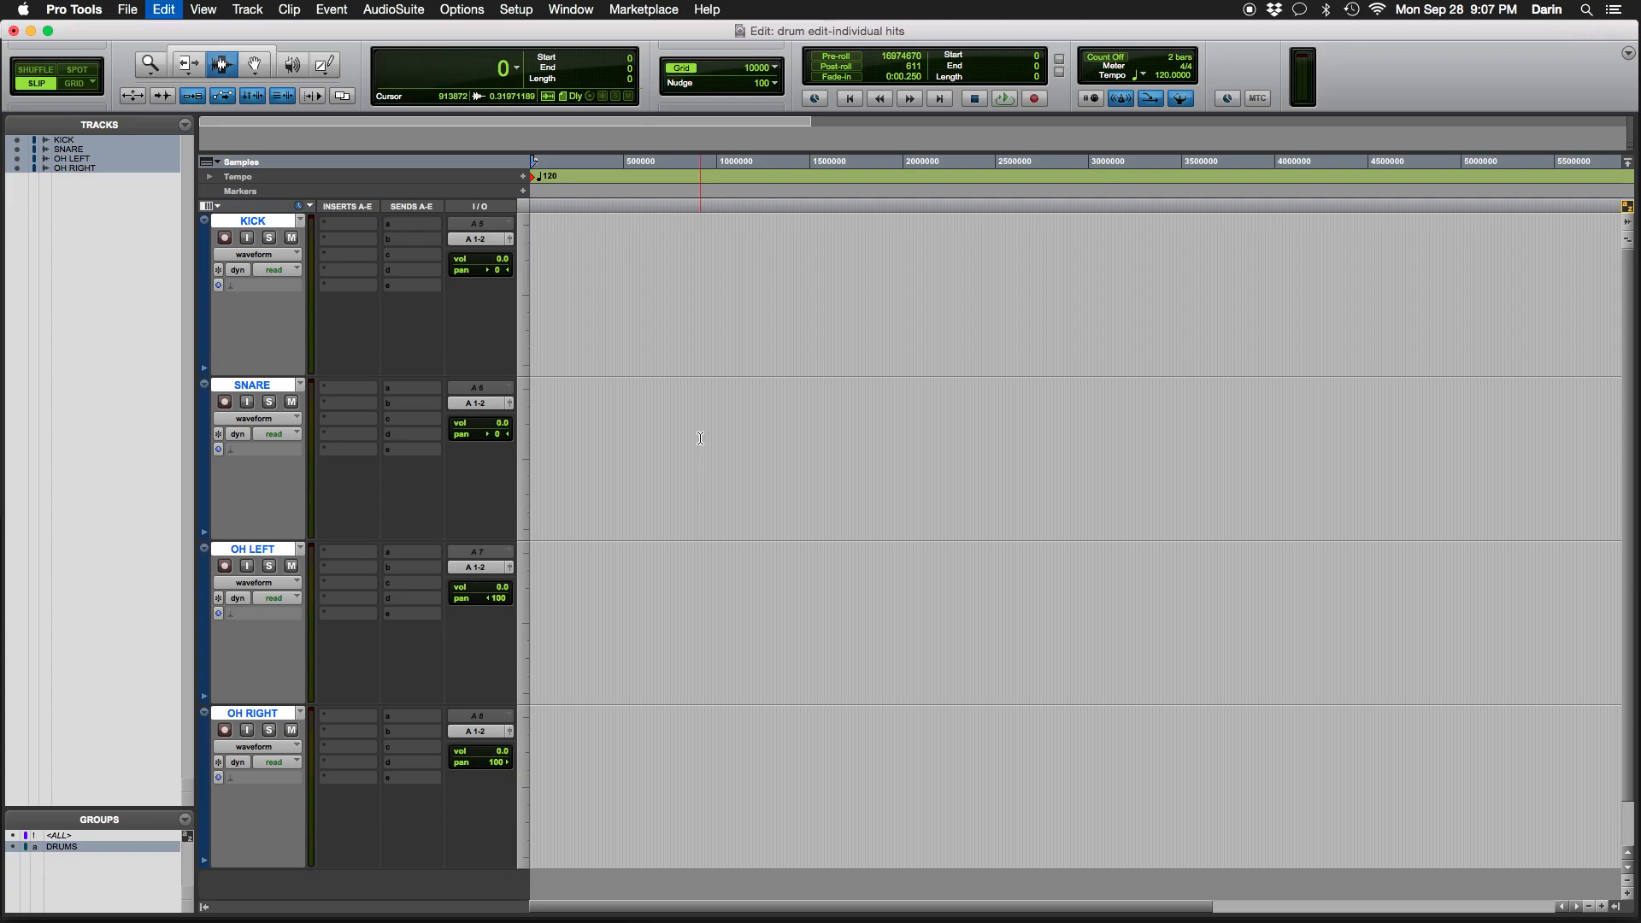
pyautogui.press('super+shift+z')
pyautogui.press('super+shift+z')
pyautogui.press('super+shift+z')
pyautogui.press('super+shift+z')
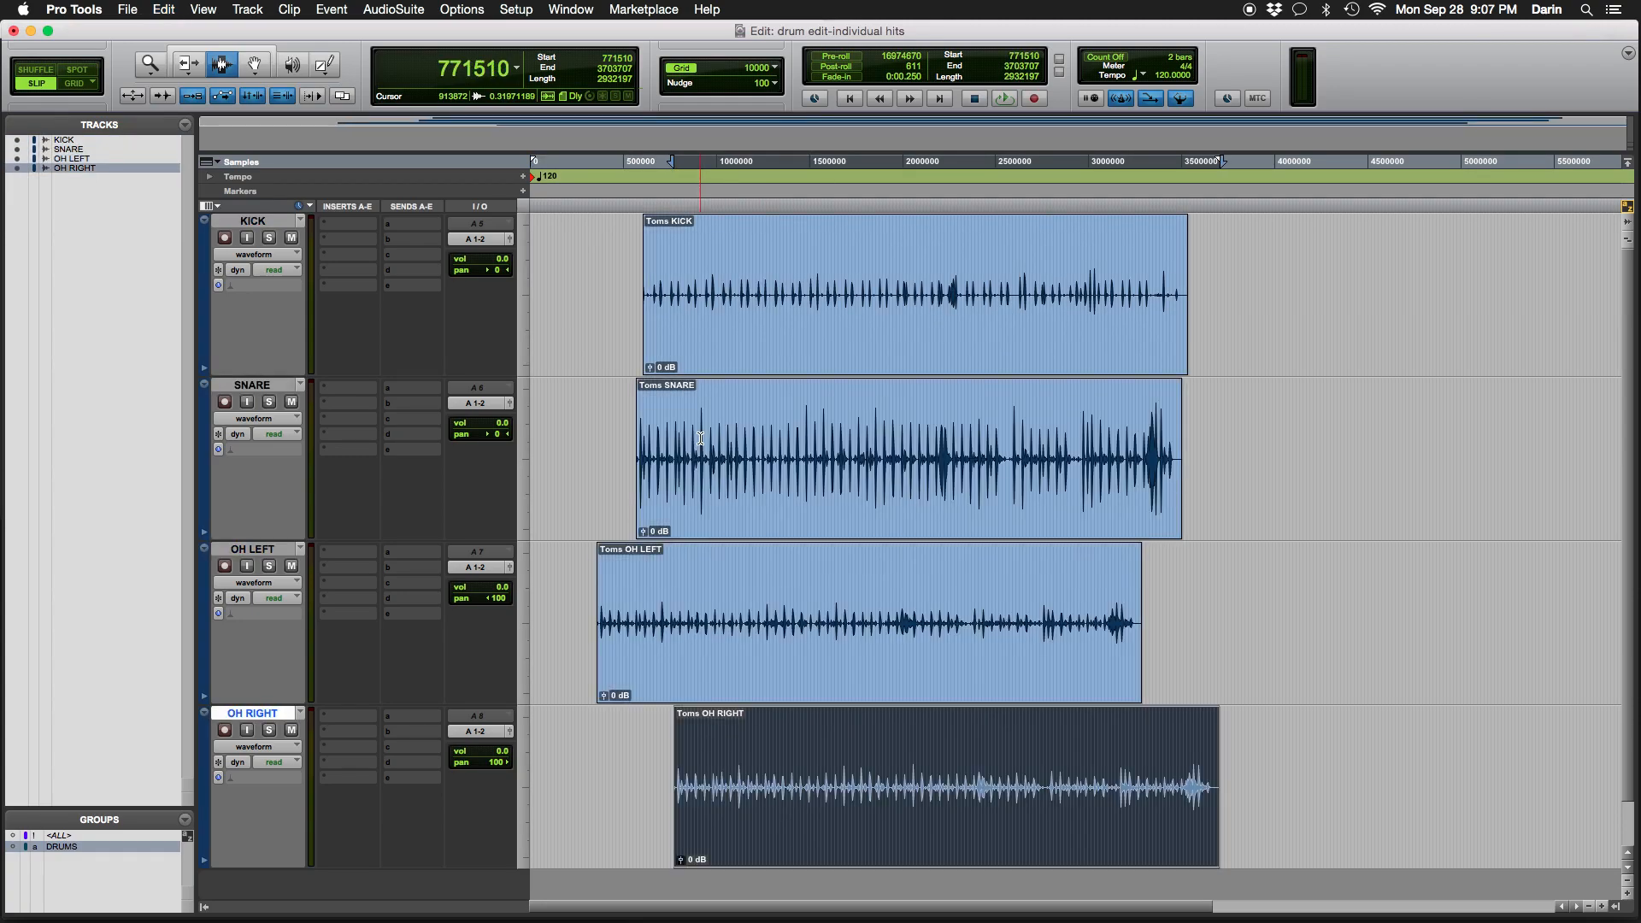
pyautogui.press('super+shift+z')
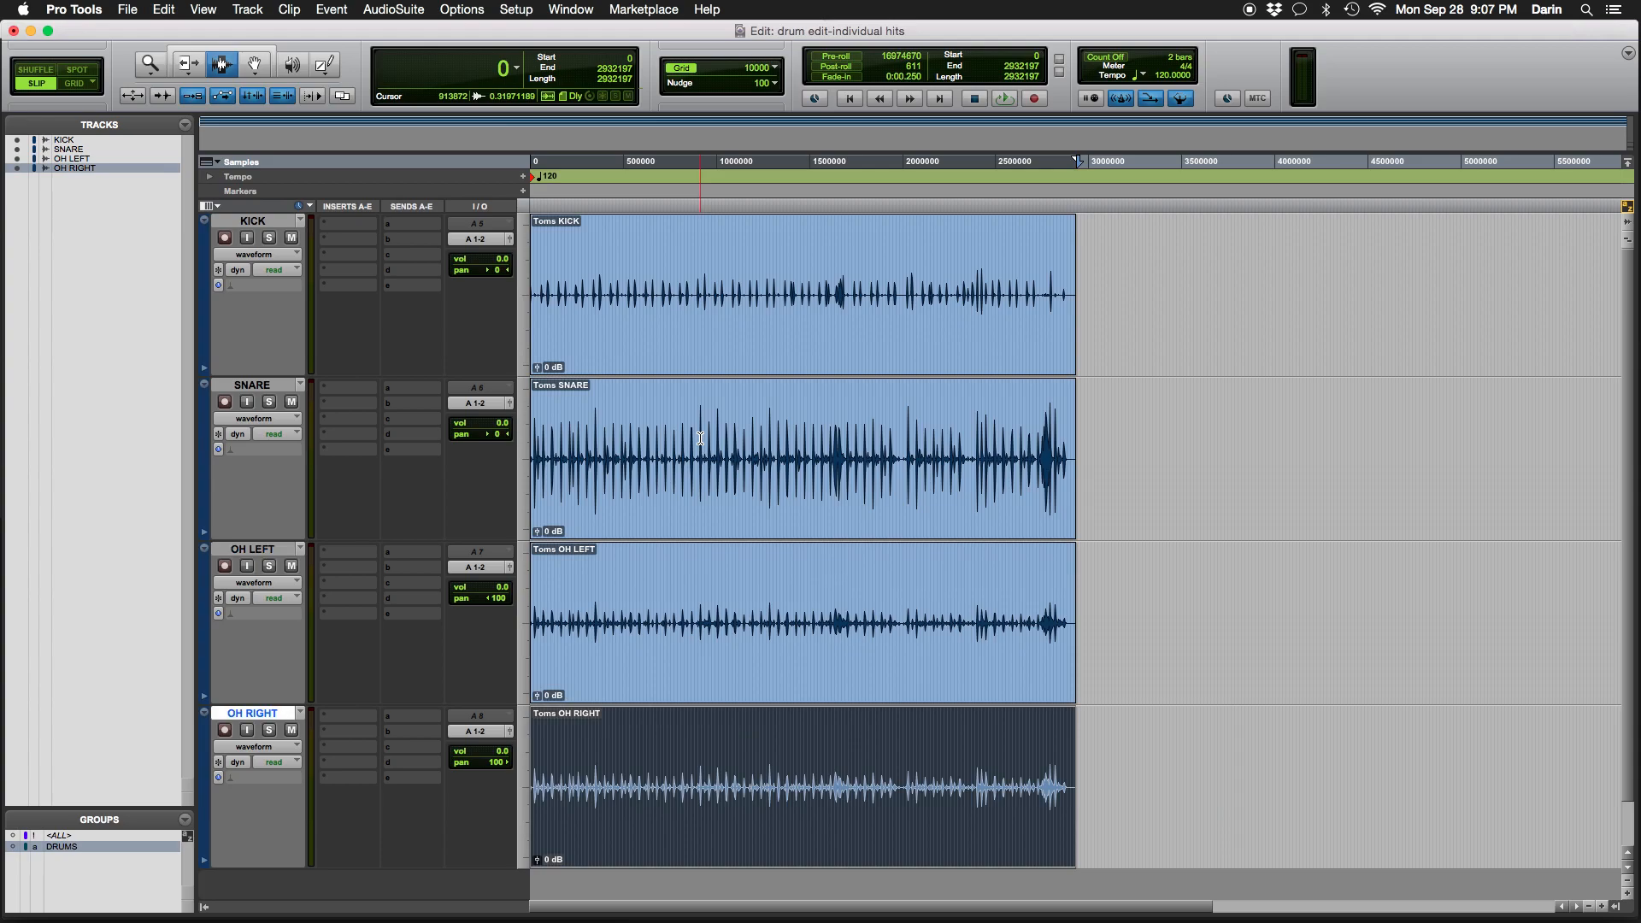
pyautogui.press('super+shift+z')
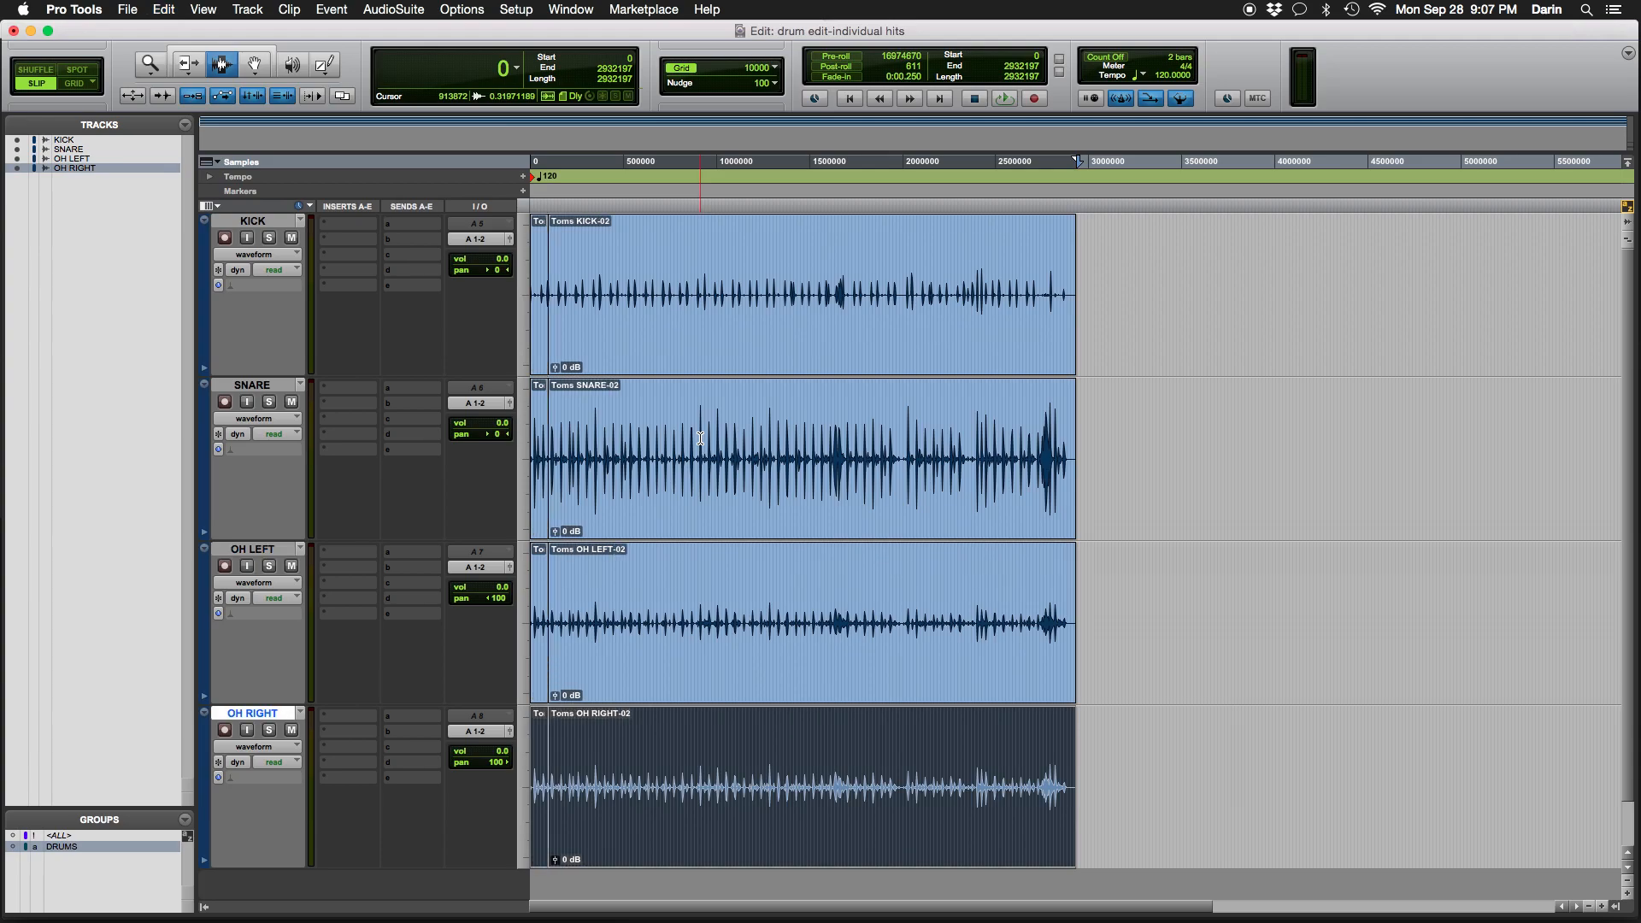
pyautogui.press('super+z')
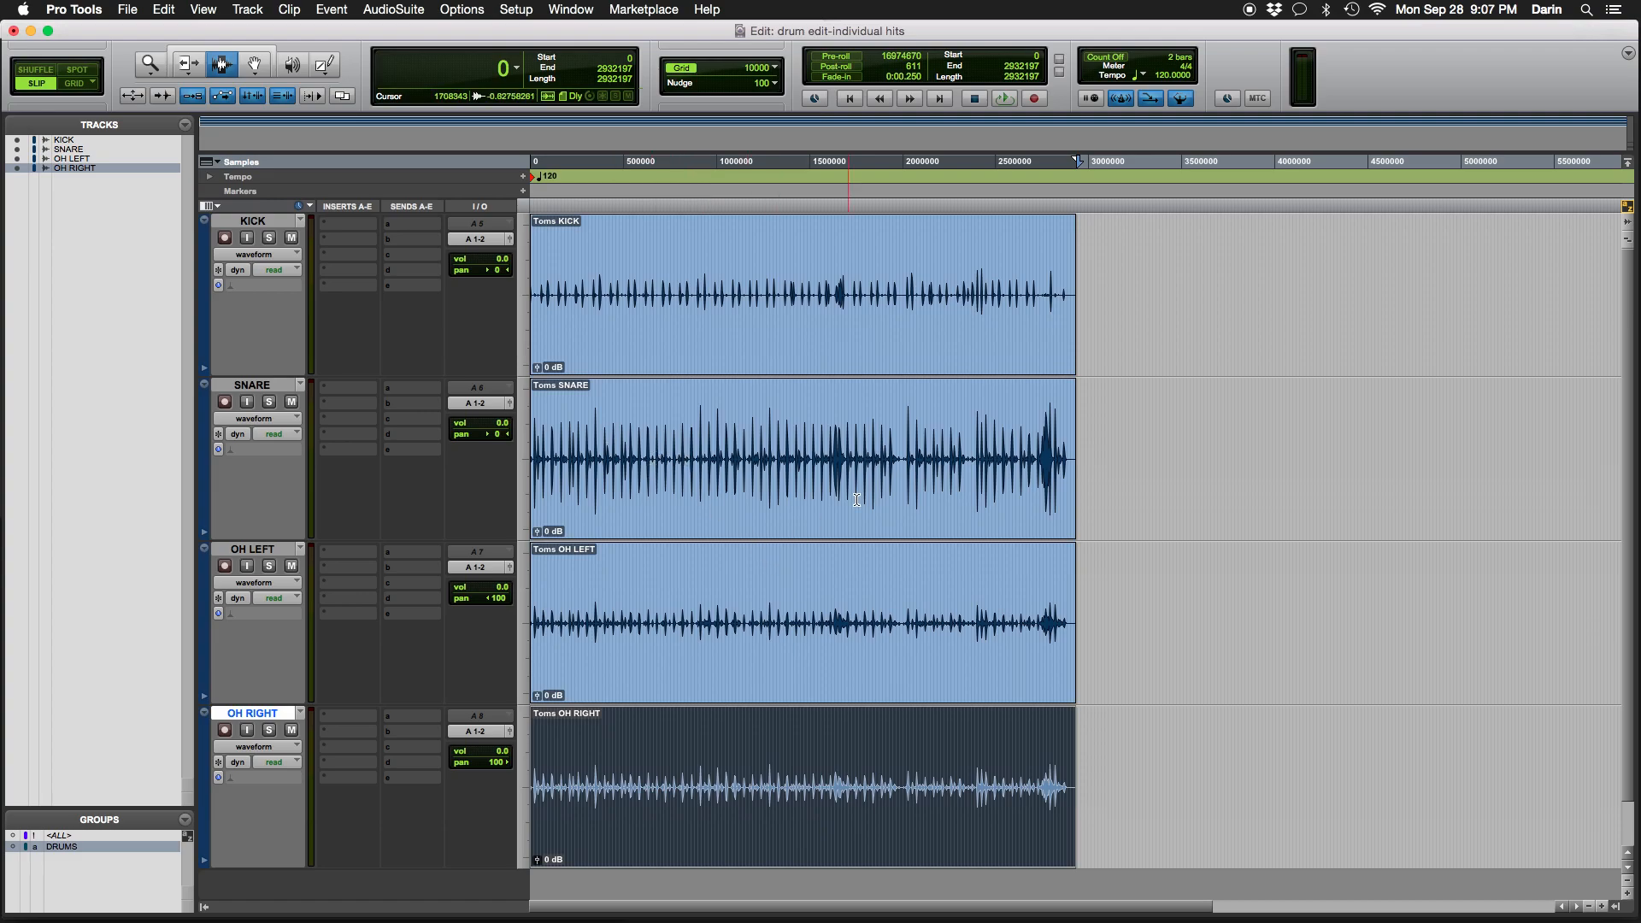
# Play part of the uncut drum recording from sample 665887
pyautogui.click(782, 477)
pyautogui.press('space')
pyautogui.click(656, 363)
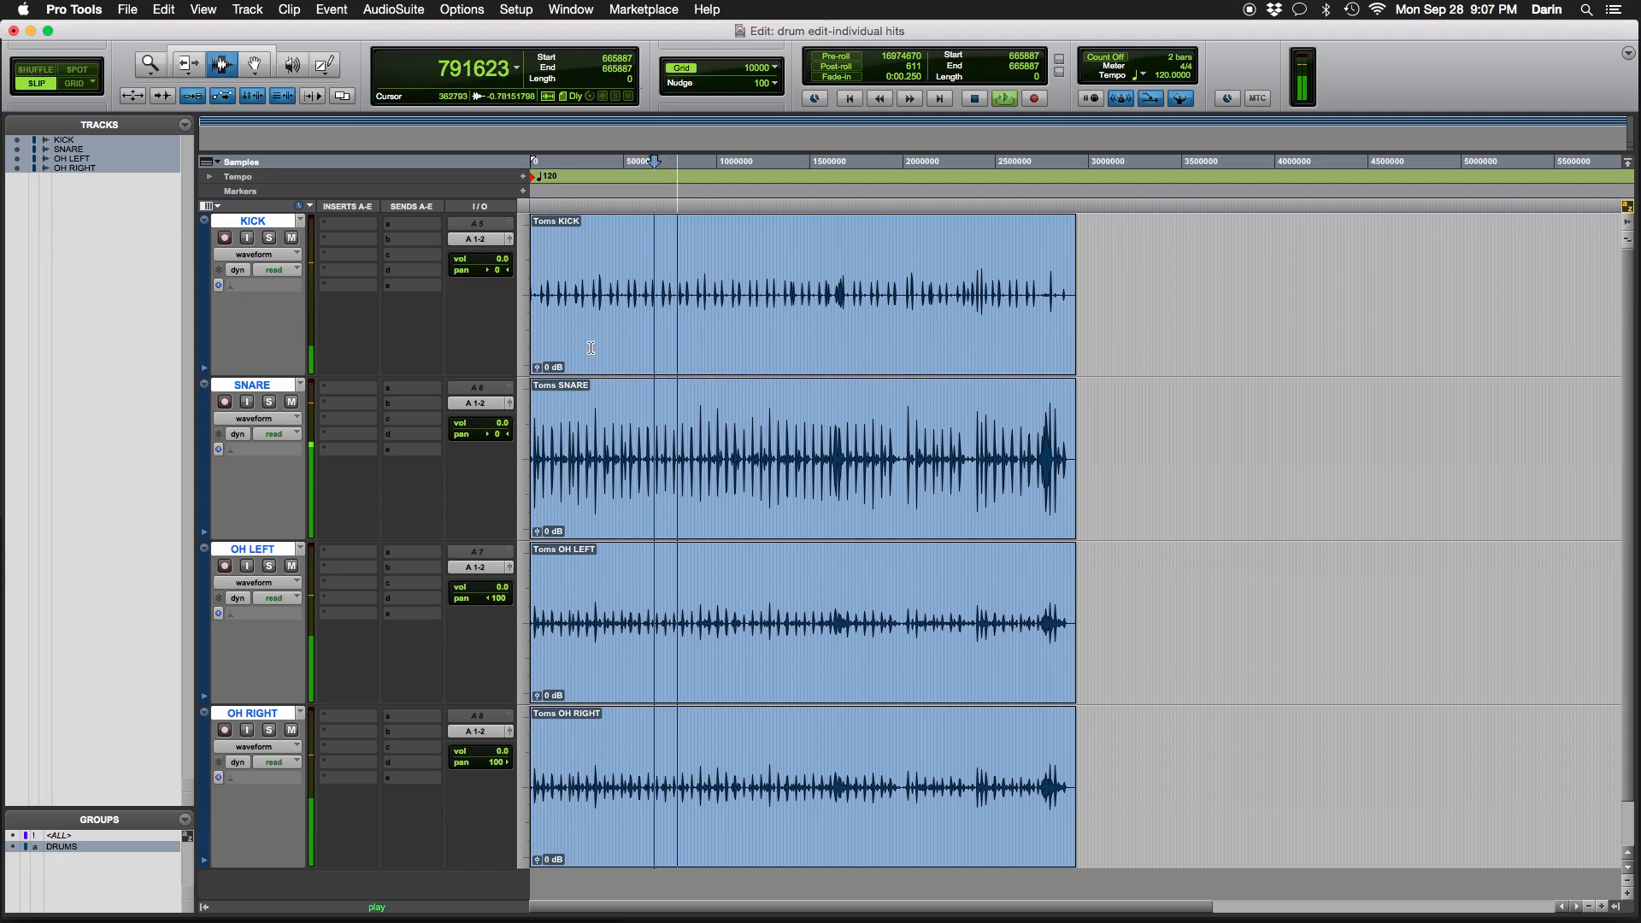
pyautogui.press('space')
# Audition the first loud snare hit near the start of the recording, from sample 24684
pyautogui.click(540, 339)
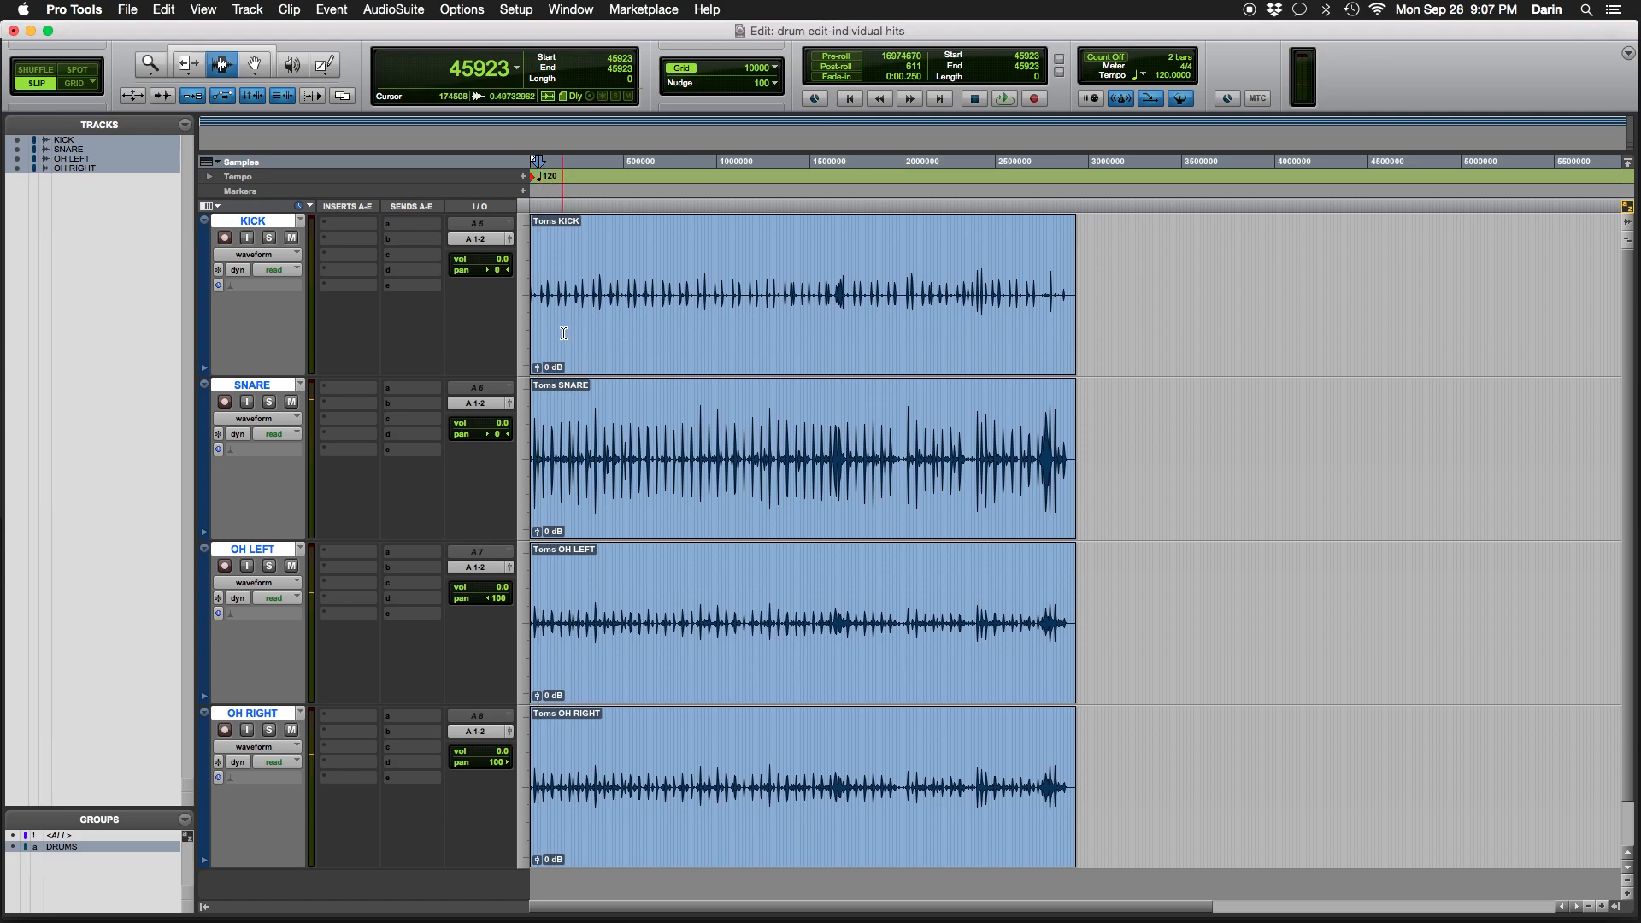
pyautogui.press('t')
pyautogui.press('t')
pyautogui.press('t')
pyautogui.press('t')
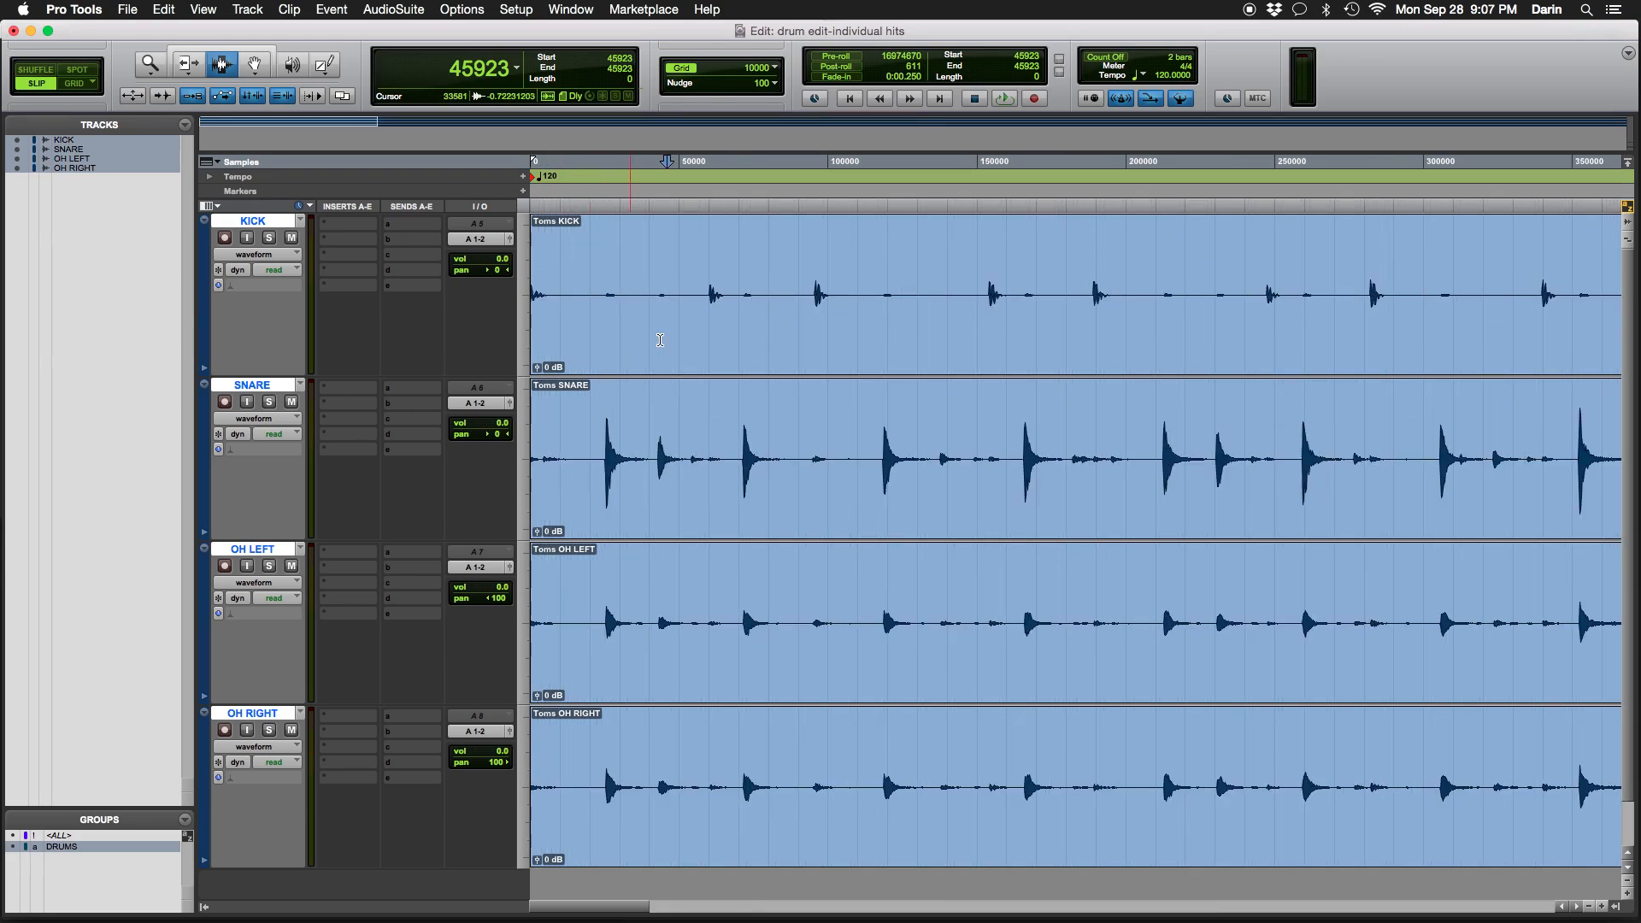
pyautogui.click(601, 346)
pyautogui.press('space')
pyautogui.press('space')
pyautogui.click(603, 468)
pyautogui.press('space')
pyautogui.press('space')
pyautogui.press('space')
pyautogui.press('space')
pyautogui.press('space')
pyautogui.press('space')
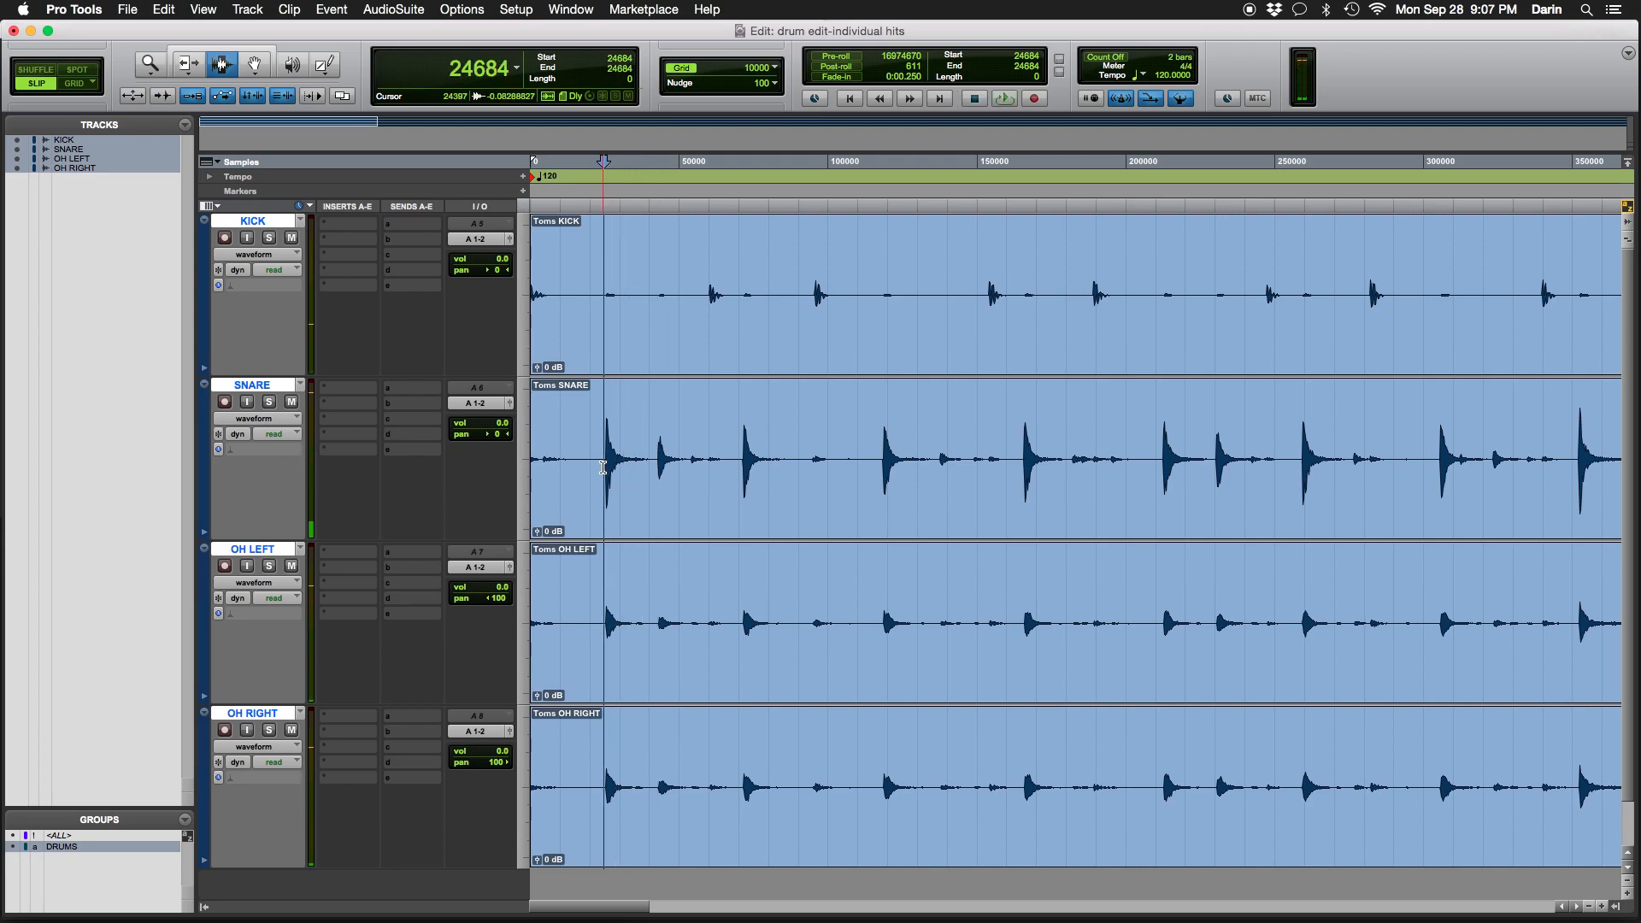
# Separate all four drum clips at the onset of the first loud snare hit, sample 25267
pyautogui.press('t')
pyautogui.press('t')
pyautogui.press('t')
pyautogui.press('t')
pyautogui.press('t')
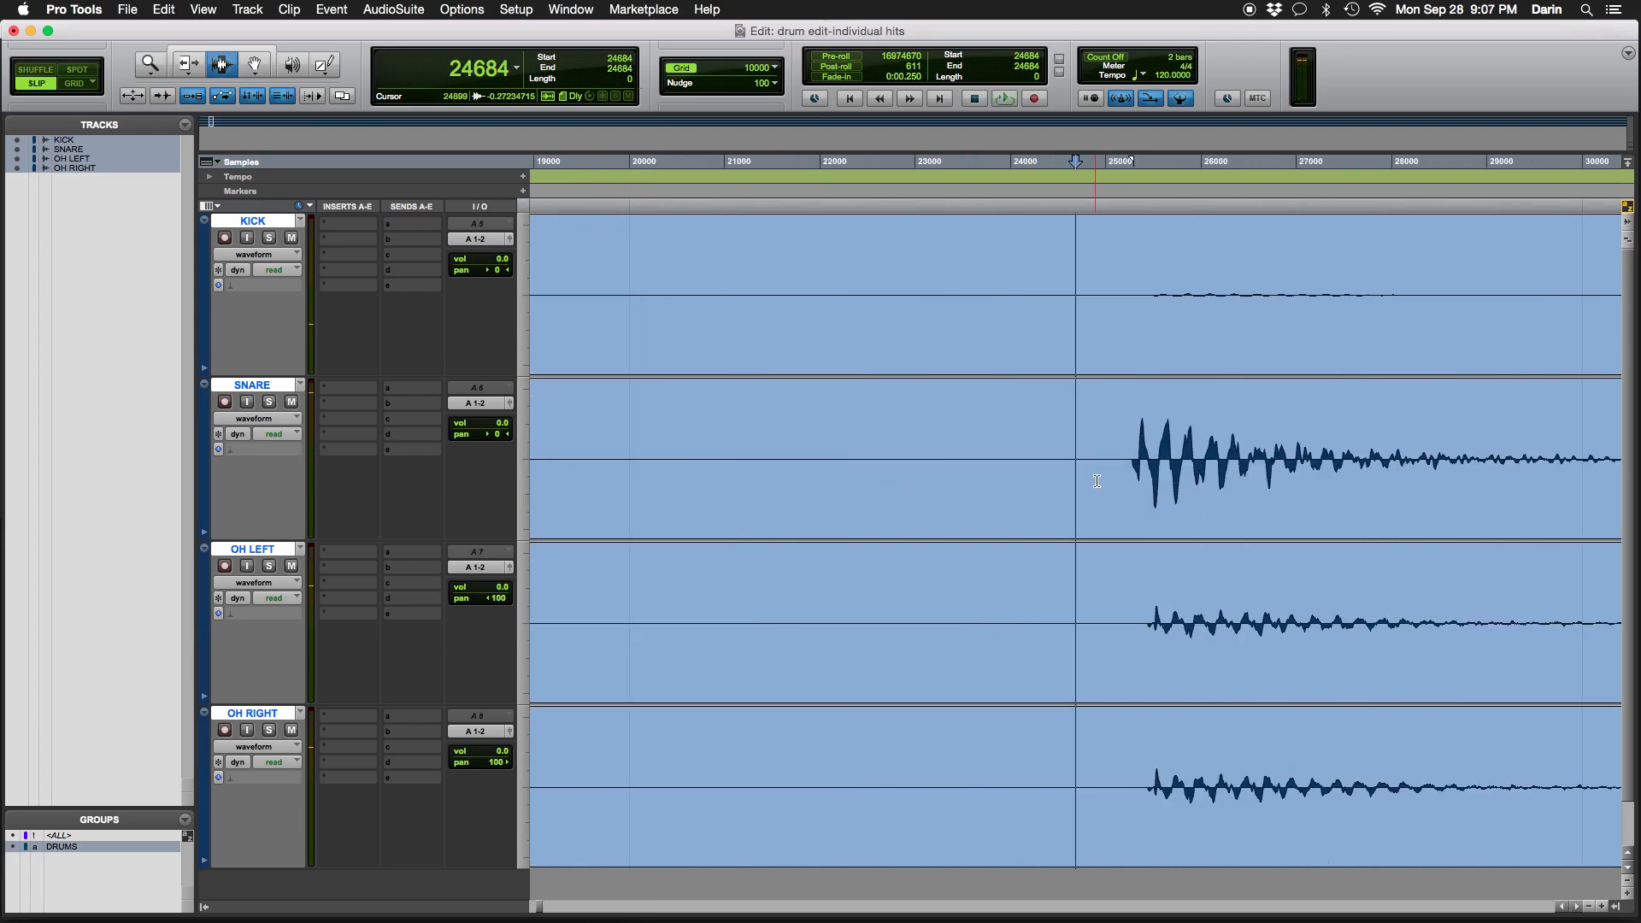
pyautogui.click(1130, 461)
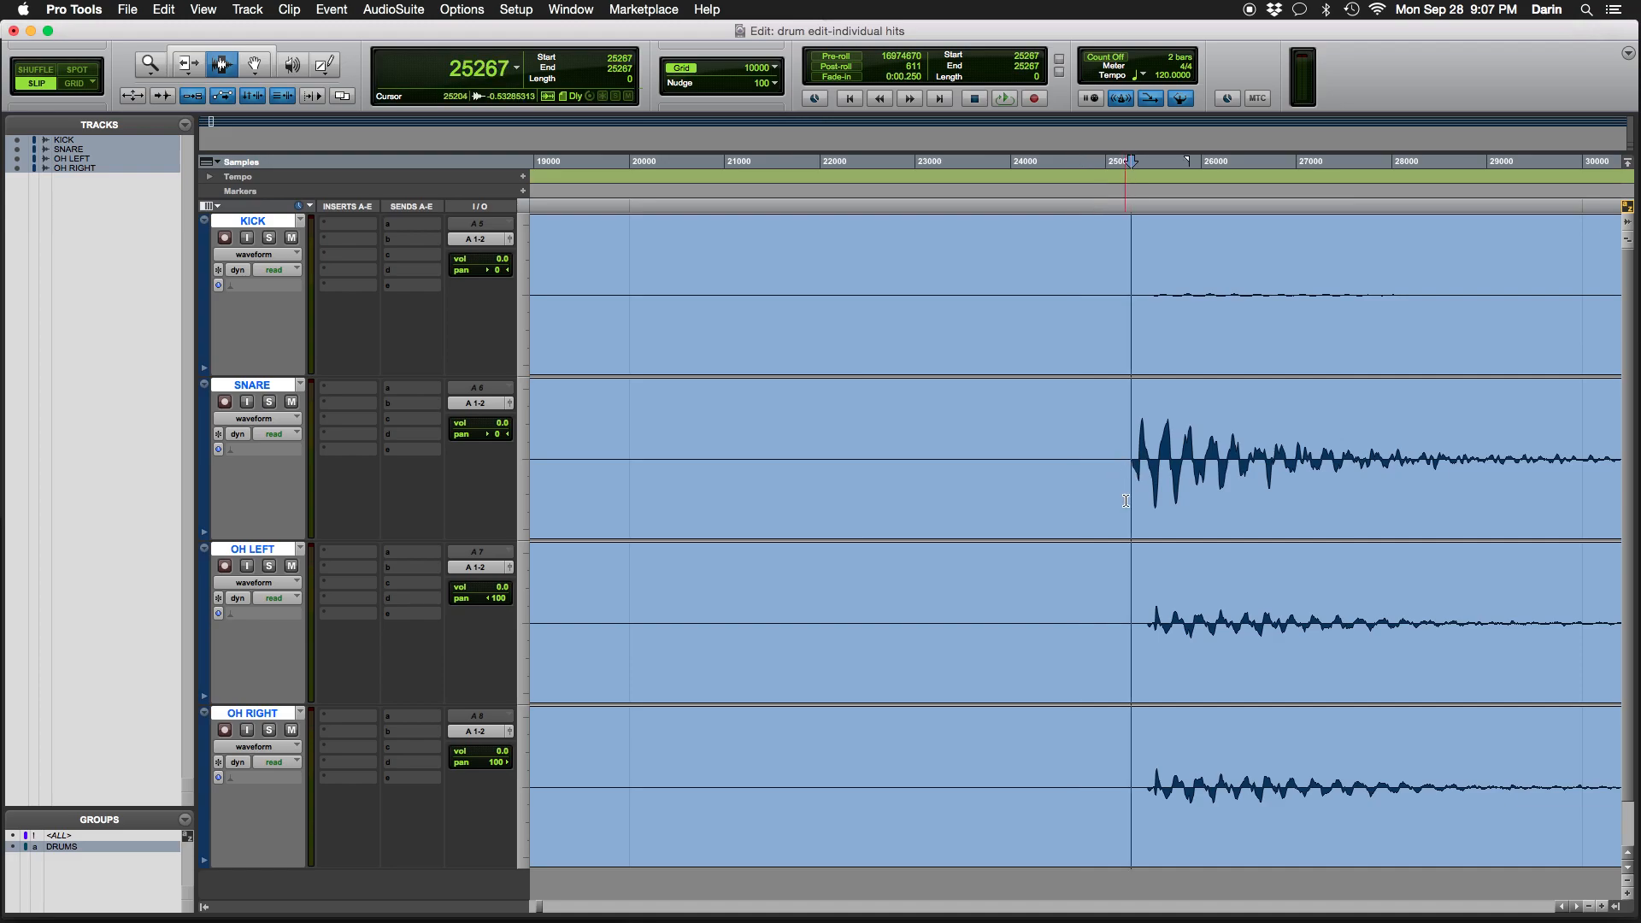
pyautogui.press('b')
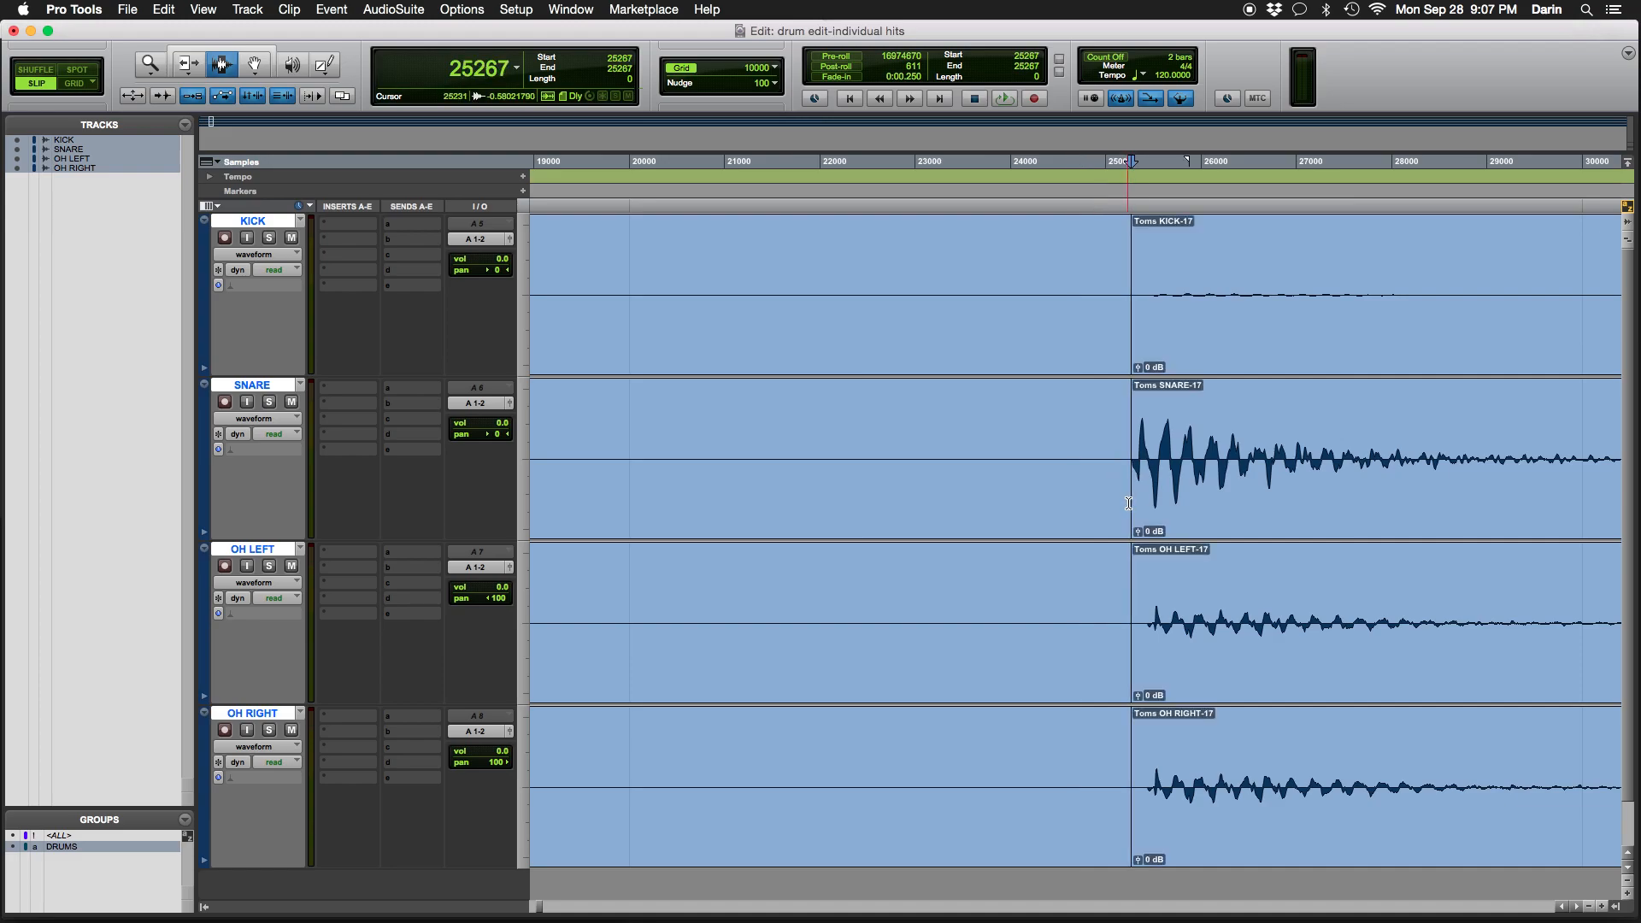
# Separate the grouped clips again just before the following snare hit, at sample 42945
pyautogui.press('r')
pyautogui.press('r')
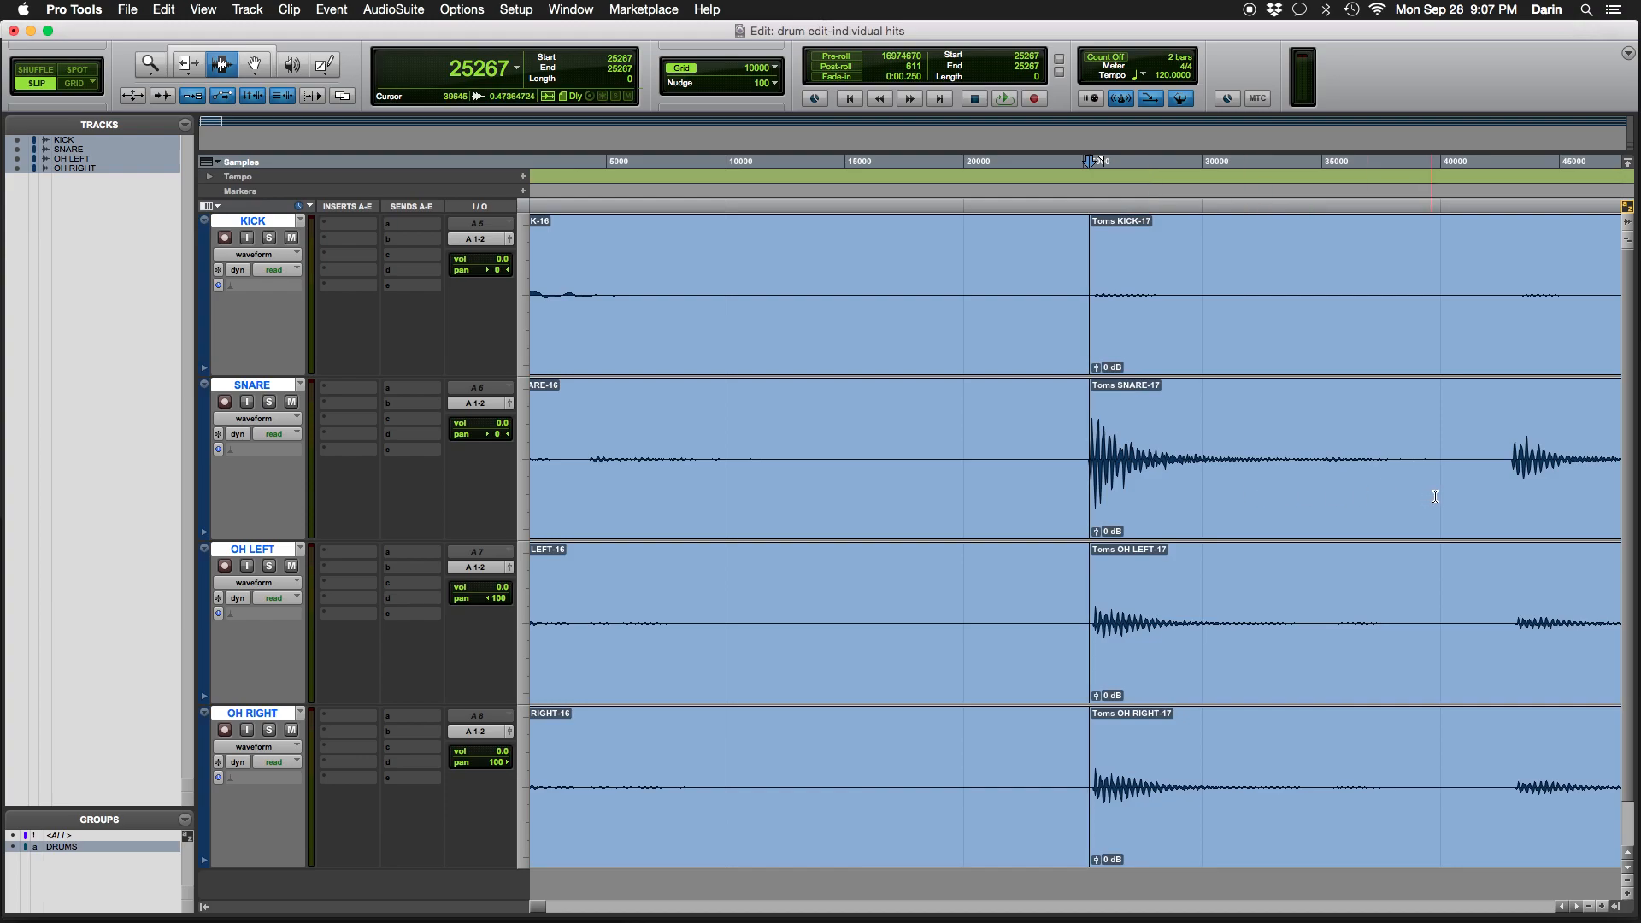
pyautogui.click(1510, 483)
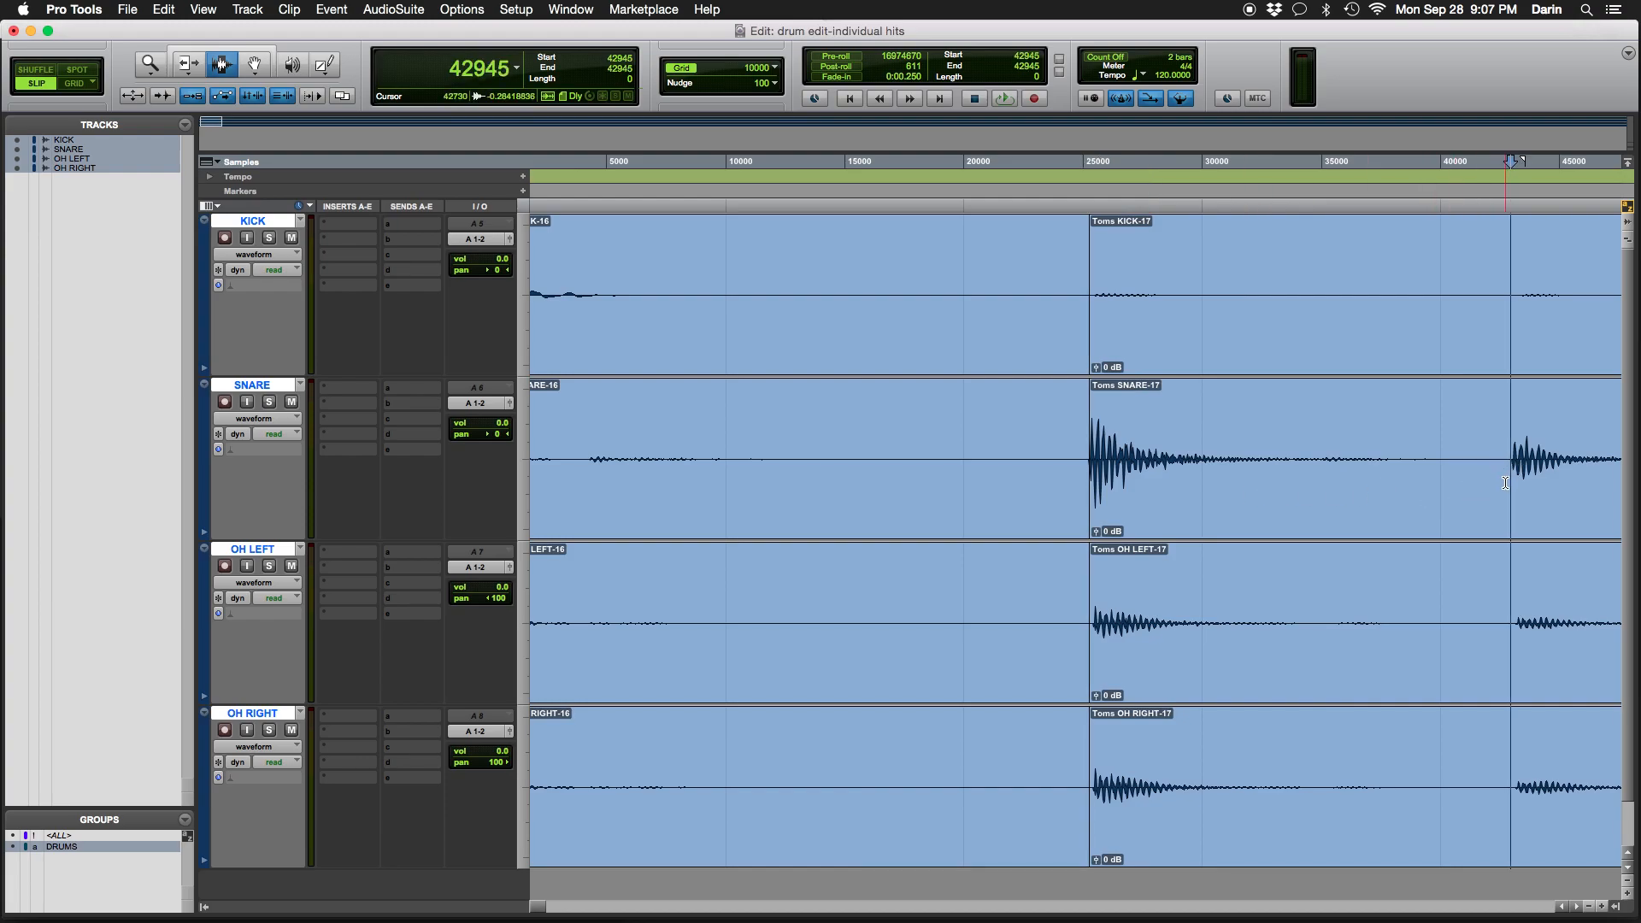
pyautogui.press('b')
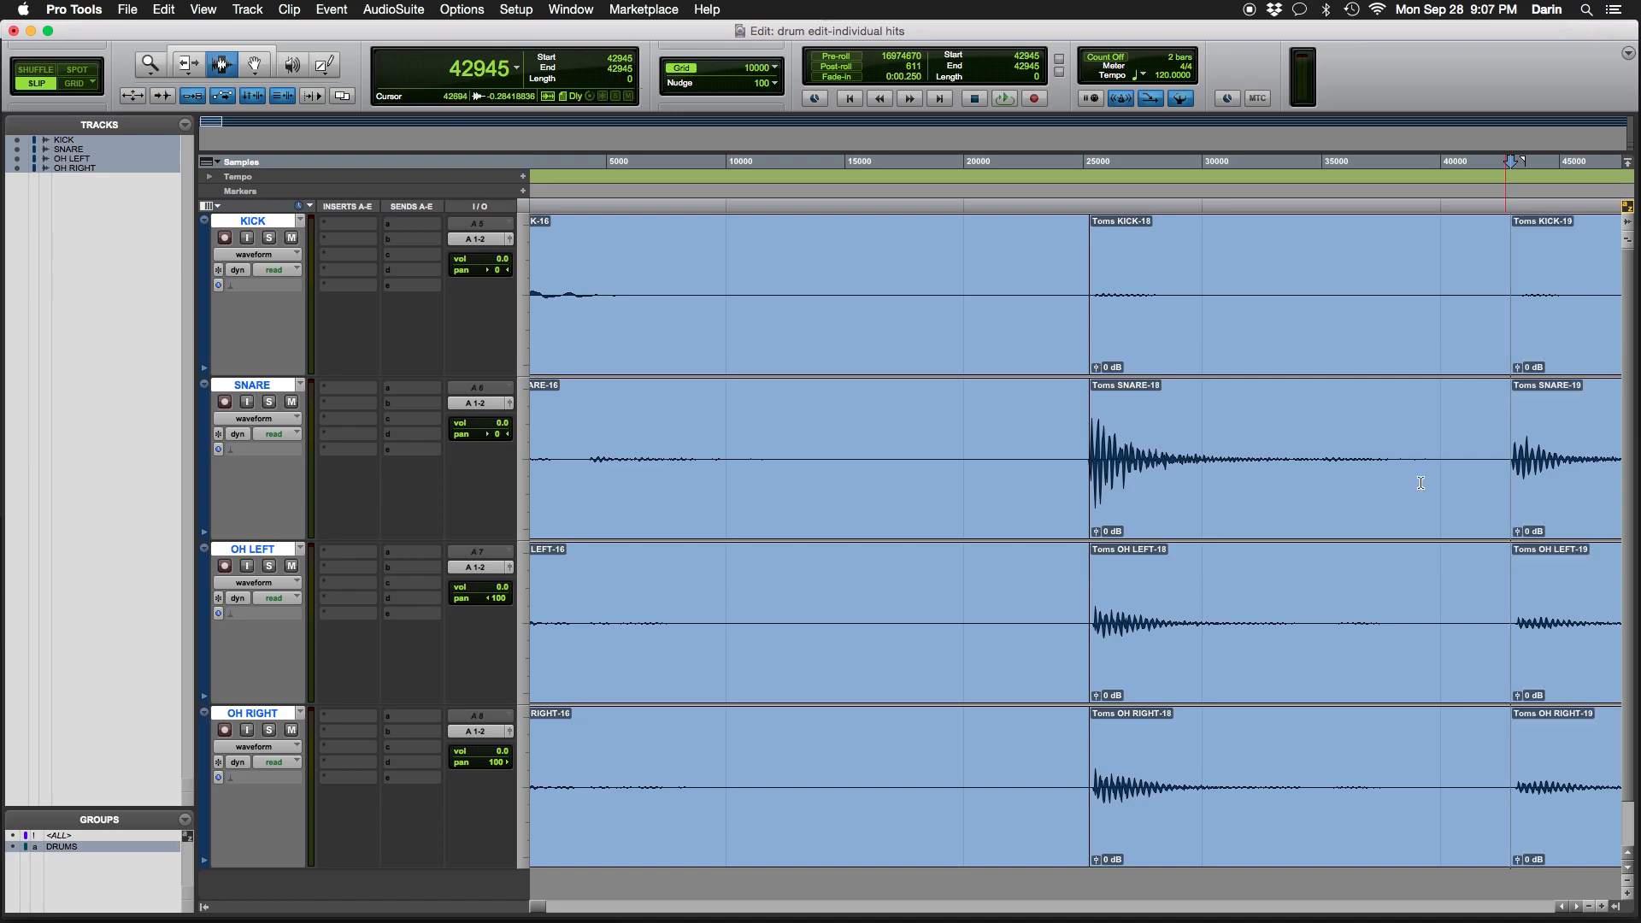
# Select the isolated snare-hit clip across the four tracks and play it
pyautogui.doubleClick(1286, 501)
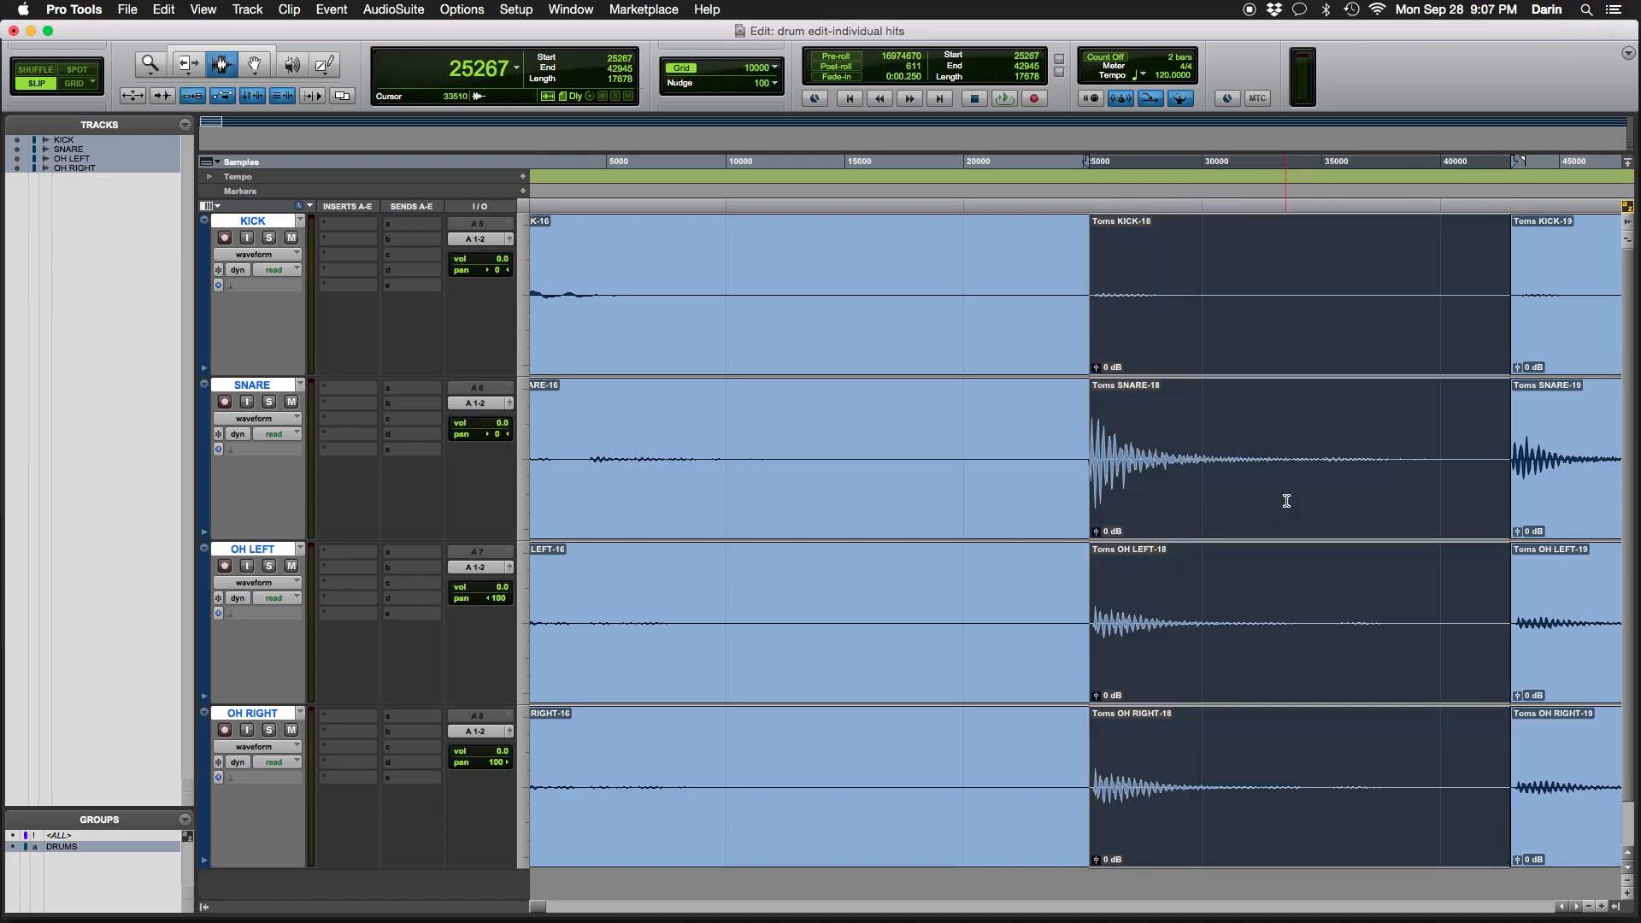
pyautogui.press('space')
pyautogui.press('space')
pyautogui.press('space')
# Audition several kick hits along the recording to find a clean one, ending with the hit near sample 94717
pyautogui.press('super+bracketleft')
pyautogui.press('super+bracketleft')
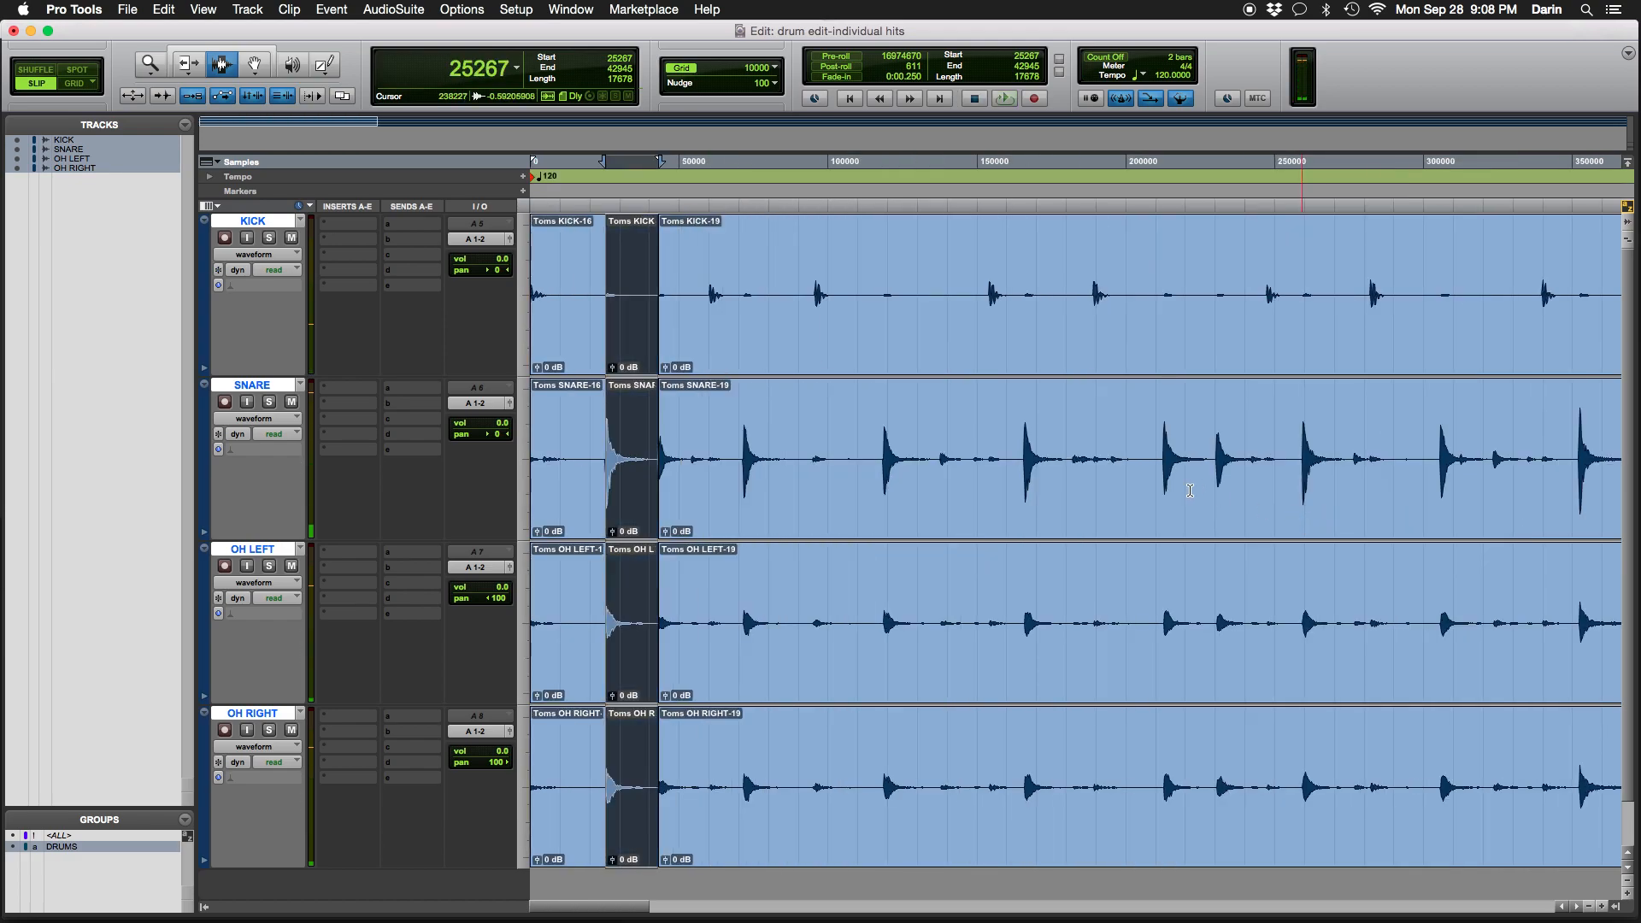
pyautogui.press('super+bracketleft')
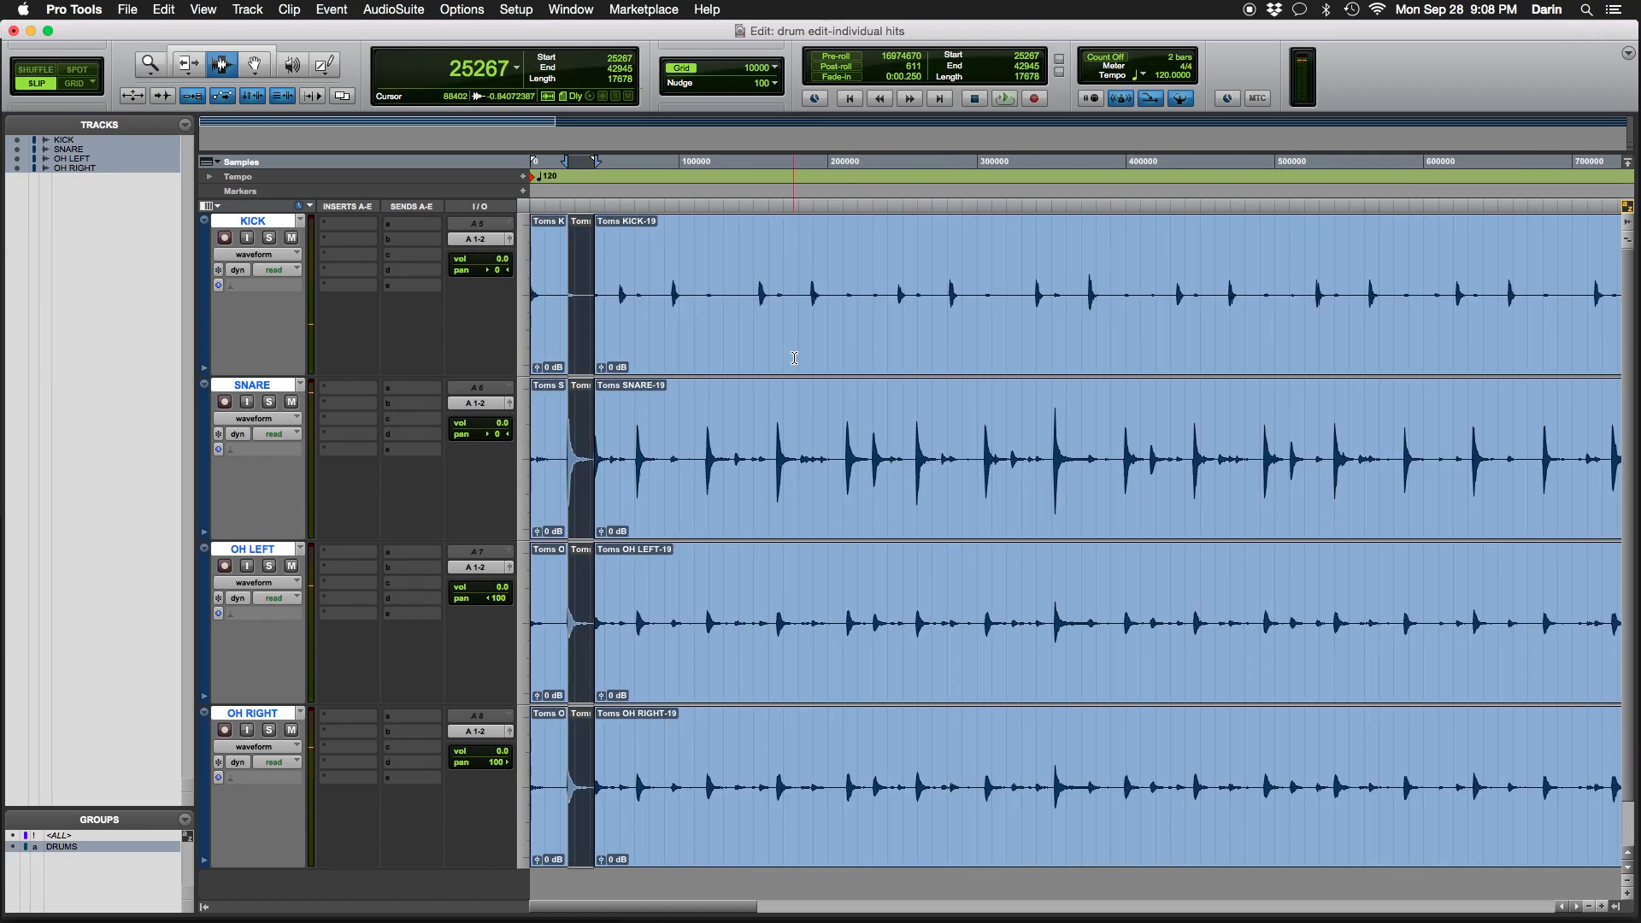
pyautogui.click(1090, 296)
pyautogui.press('space')
pyautogui.press('space')
pyautogui.click(672, 297)
pyautogui.press('space')
pyautogui.press('space')
pyautogui.click(618, 297)
pyautogui.press('space')
pyautogui.press('space')
pyautogui.click(672, 297)
pyautogui.press('space')
pyautogui.press('space')
# Separate all four tracks at the onset of the chosen kick hit, sample 95649
pyautogui.press('super+bracketright')
pyautogui.press('super+bracketright')
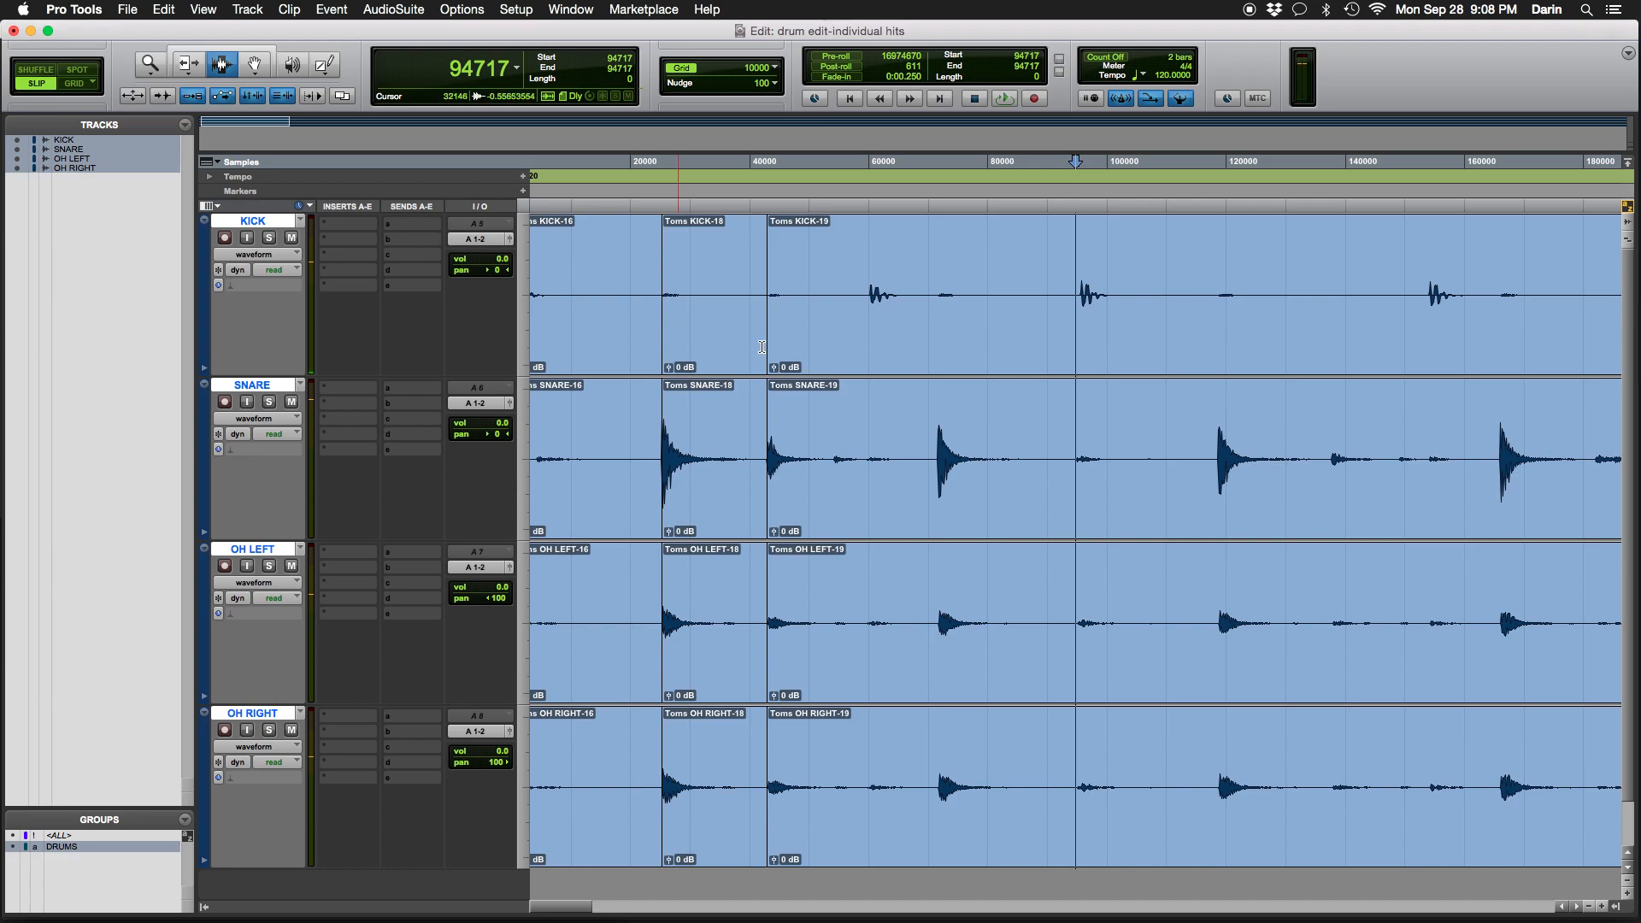
pyautogui.press('super+bracketright')
pyautogui.press('super+bracketright')
pyautogui.press('super+bracketright')
pyautogui.click(1122, 292)
pyautogui.press('super+e')
# Separate the grouped clips at the snare onset following the isolated kick, at sample 118701
pyautogui.hscroll(15, 1188, 380)
pyautogui.hscroll(15, 1189, 380)
pyautogui.hscroll(-15, 1189, 380)
pyautogui.press('super+bracketleft')
pyautogui.press('super+bracketleft')
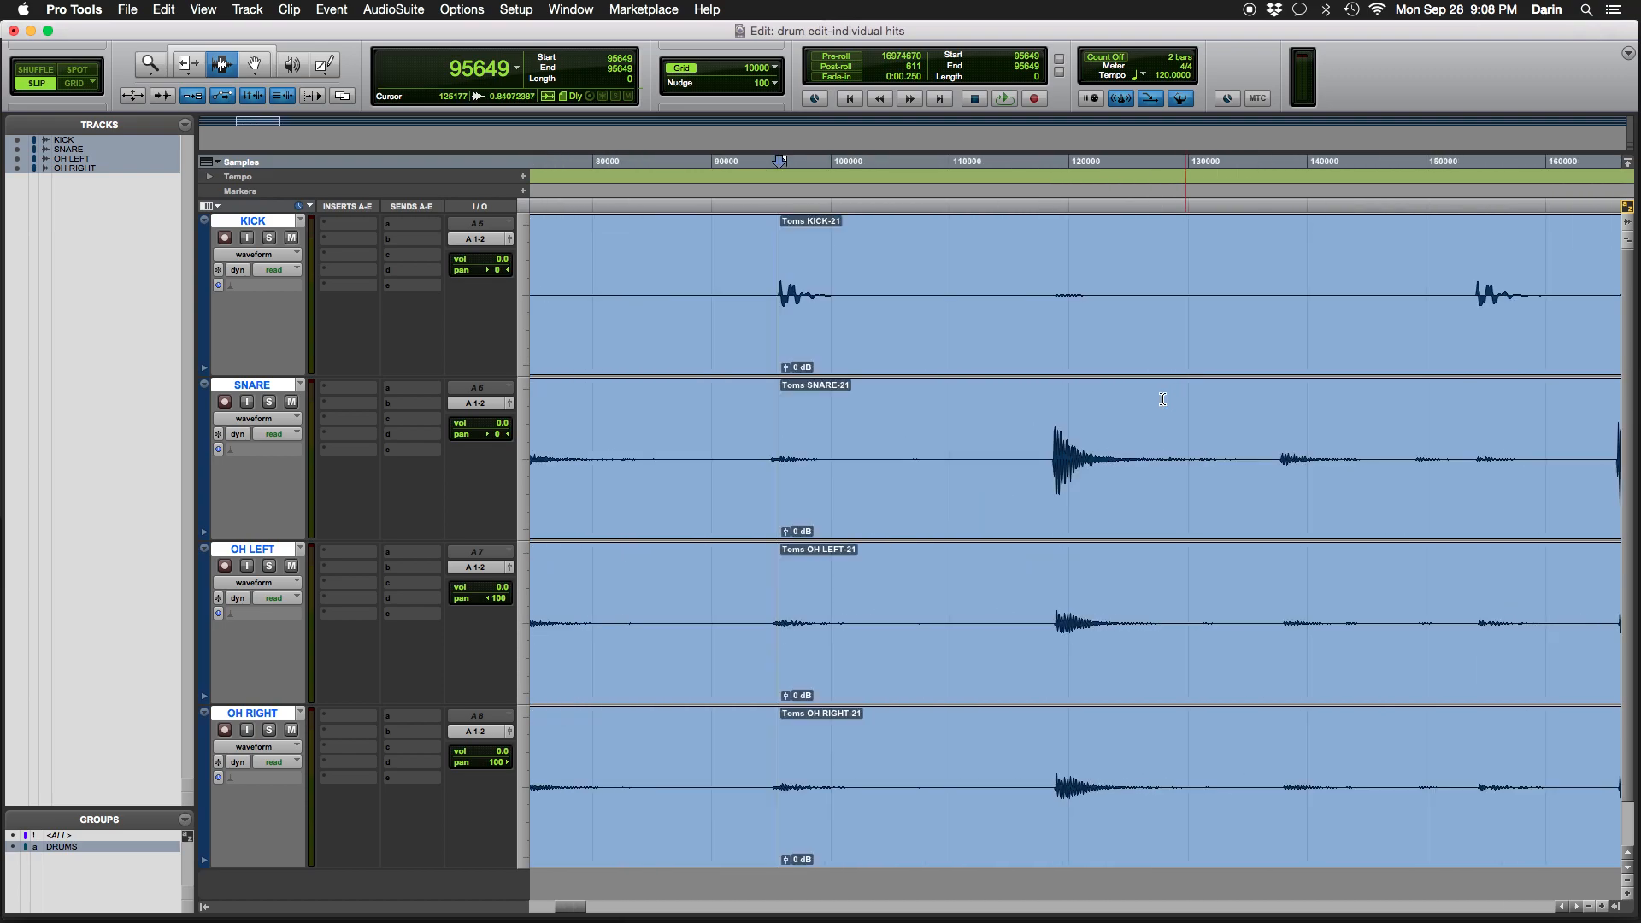
pyautogui.click(1051, 462)
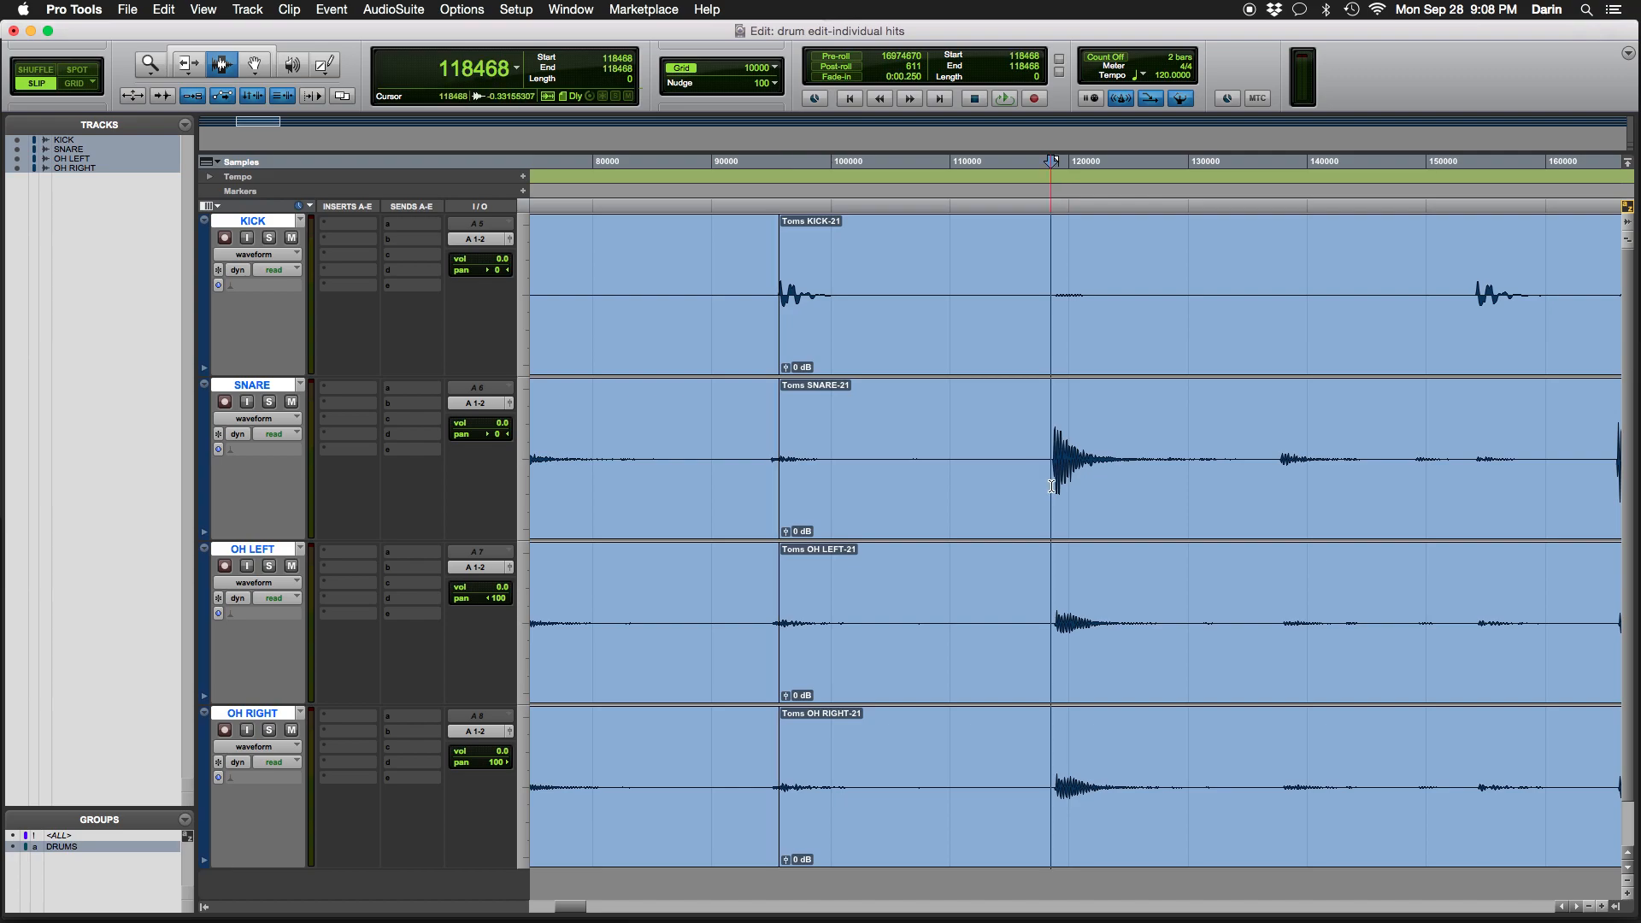
pyautogui.press('super+bracketright')
pyautogui.press('super+bracketright')
pyautogui.press('super+bracketright')
pyautogui.click(1099, 462)
pyautogui.press('super+e')
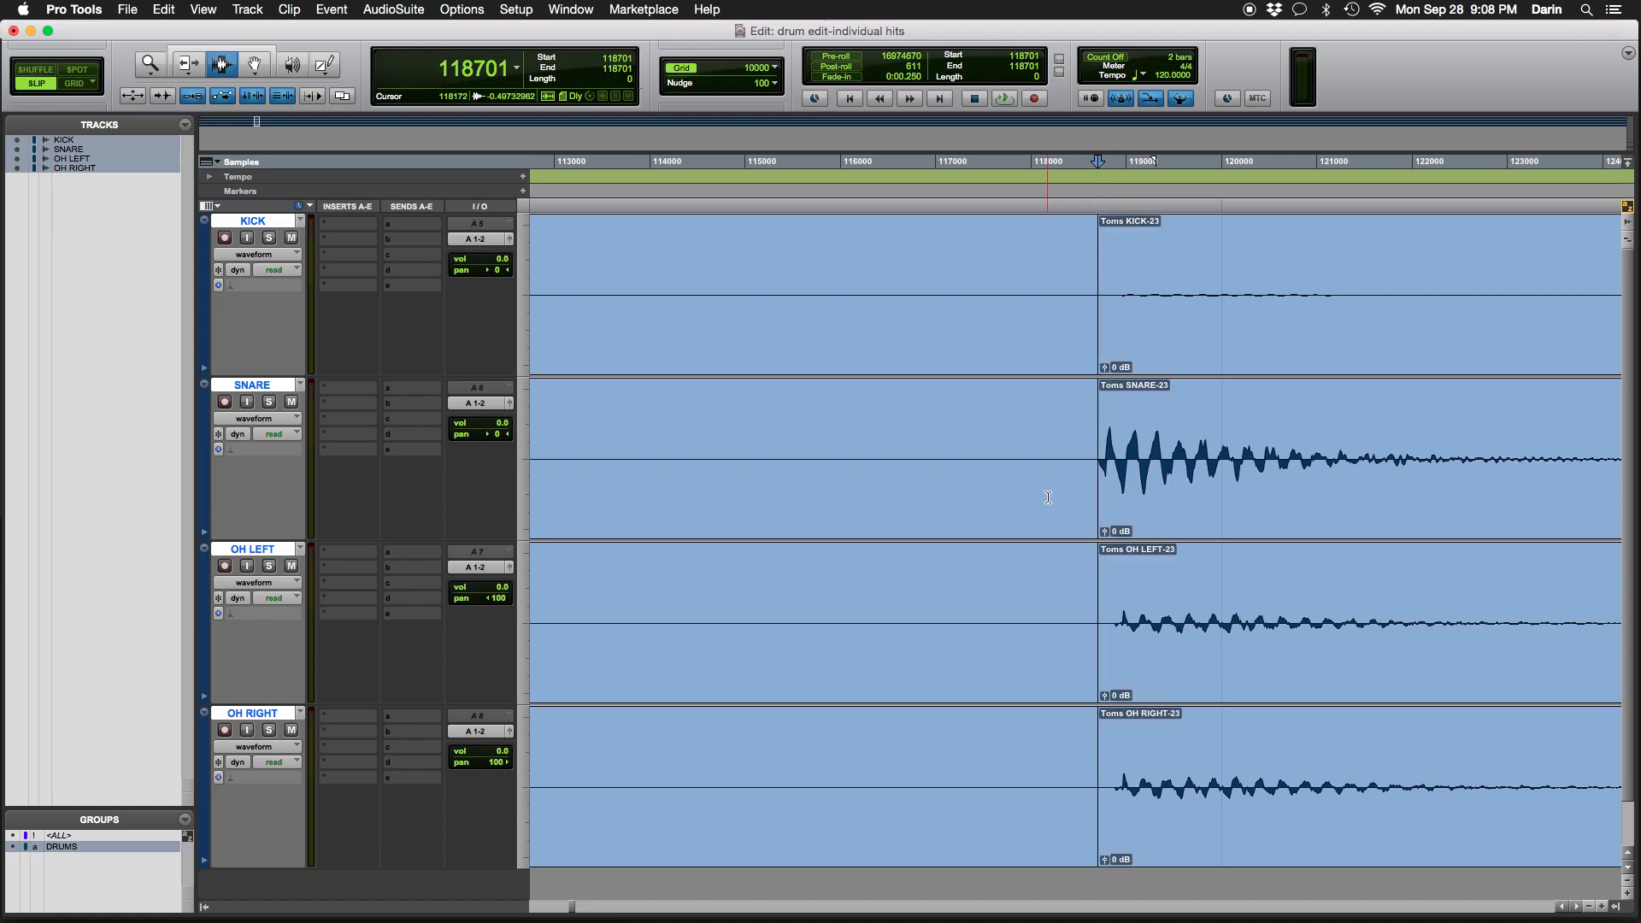
# Select the isolated kick-hit clip across the four tracks and play it
pyautogui.press('super+bracketleft')
pyautogui.press('super+bracketleft')
pyautogui.press('super+bracketleft')
pyautogui.click(895, 469)
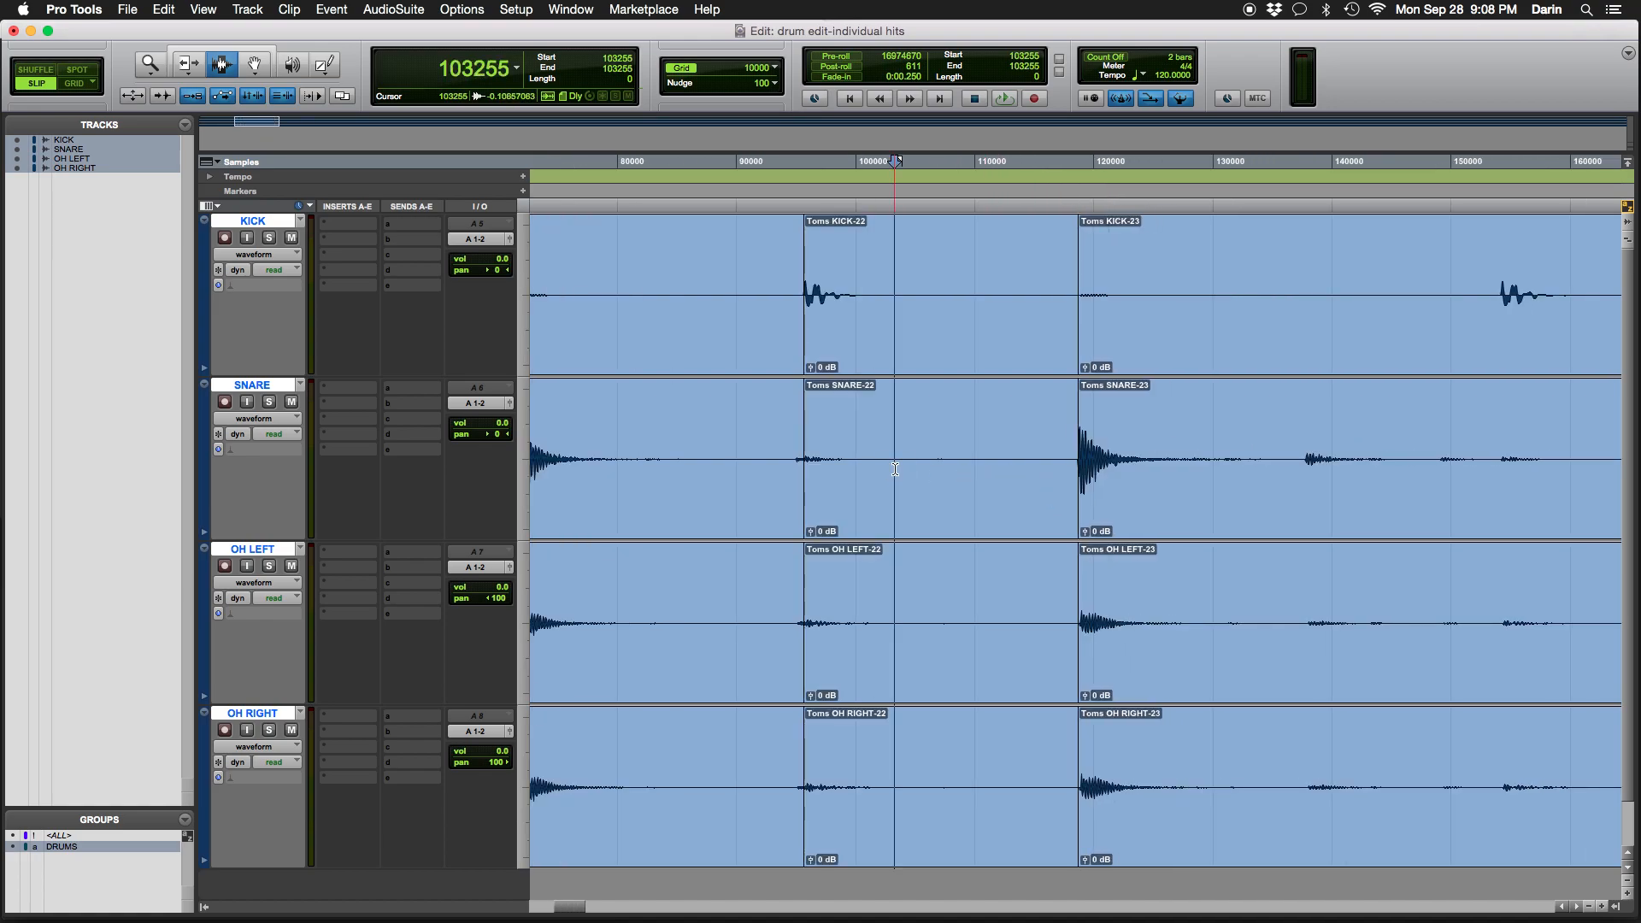
pyautogui.doubleClick(894, 469)
pyautogui.press('space')
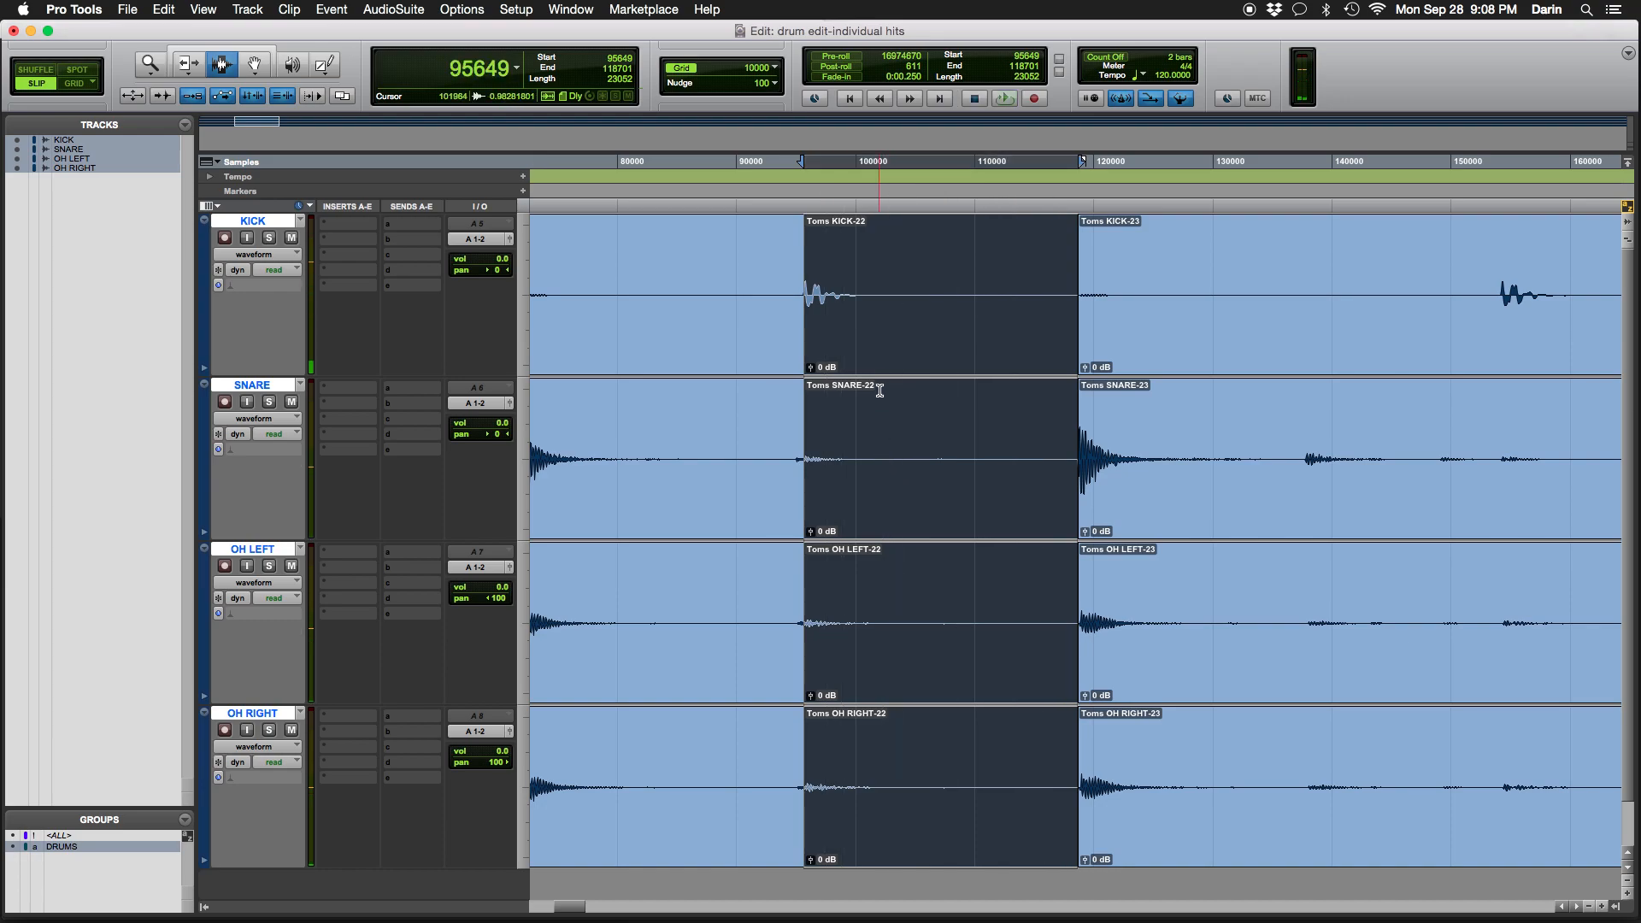
pyautogui.press('space')
# Turn off Loop Playback and play the selected kick-hit clip once more
pyautogui.click(451, 10)
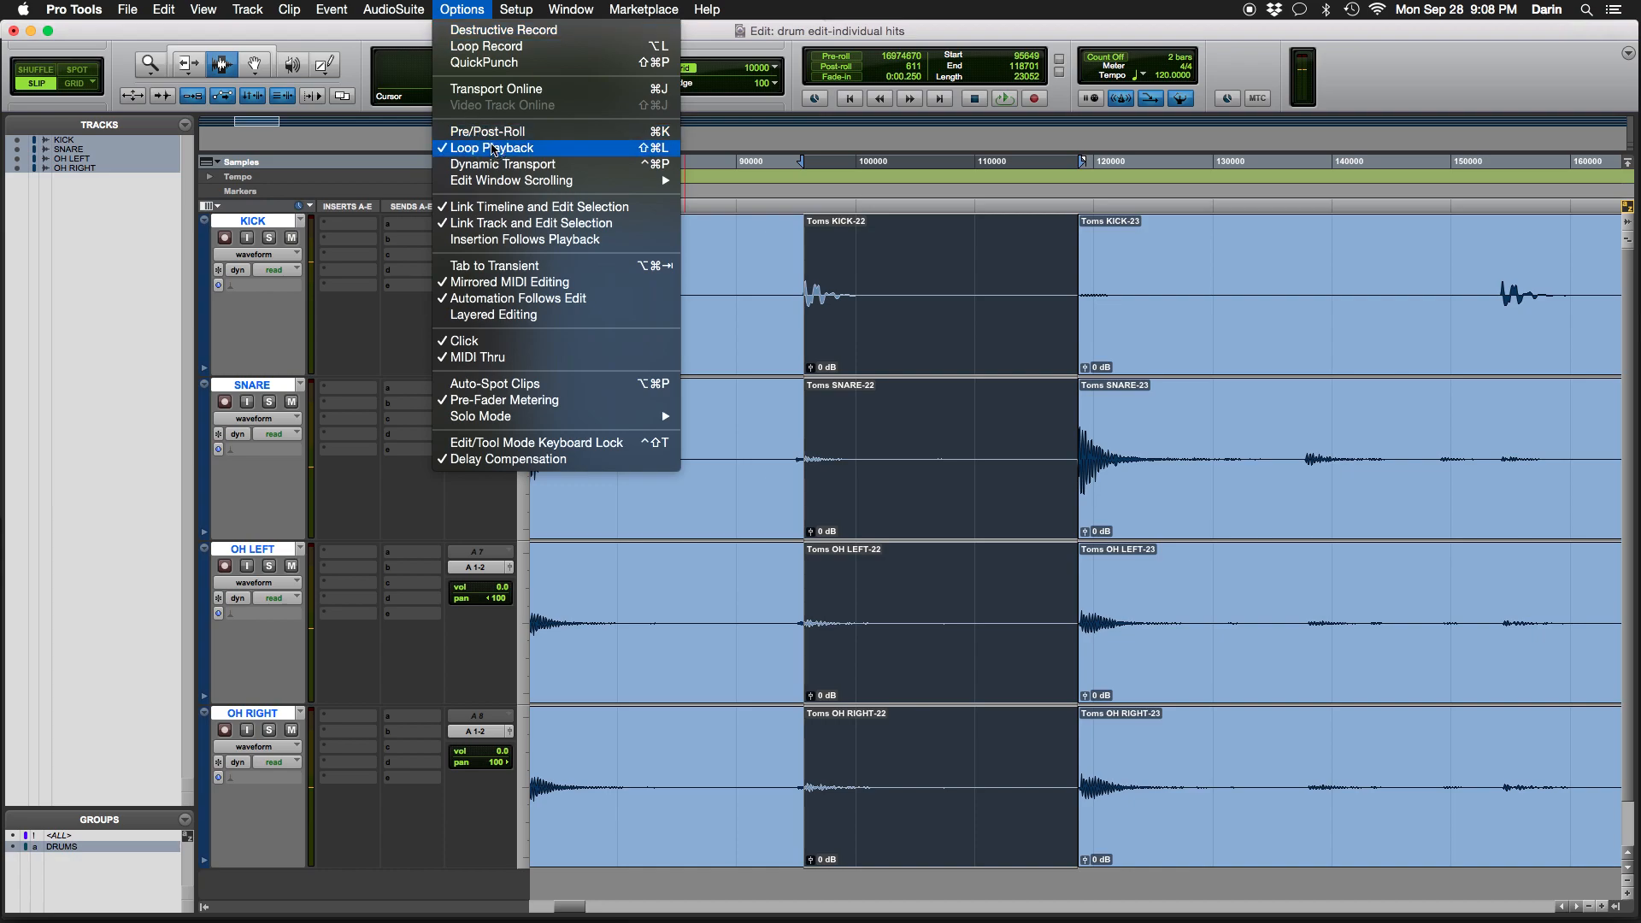
pyautogui.click(492, 149)
pyautogui.press('space')
pyautogui.press('space')
pyautogui.press('space')
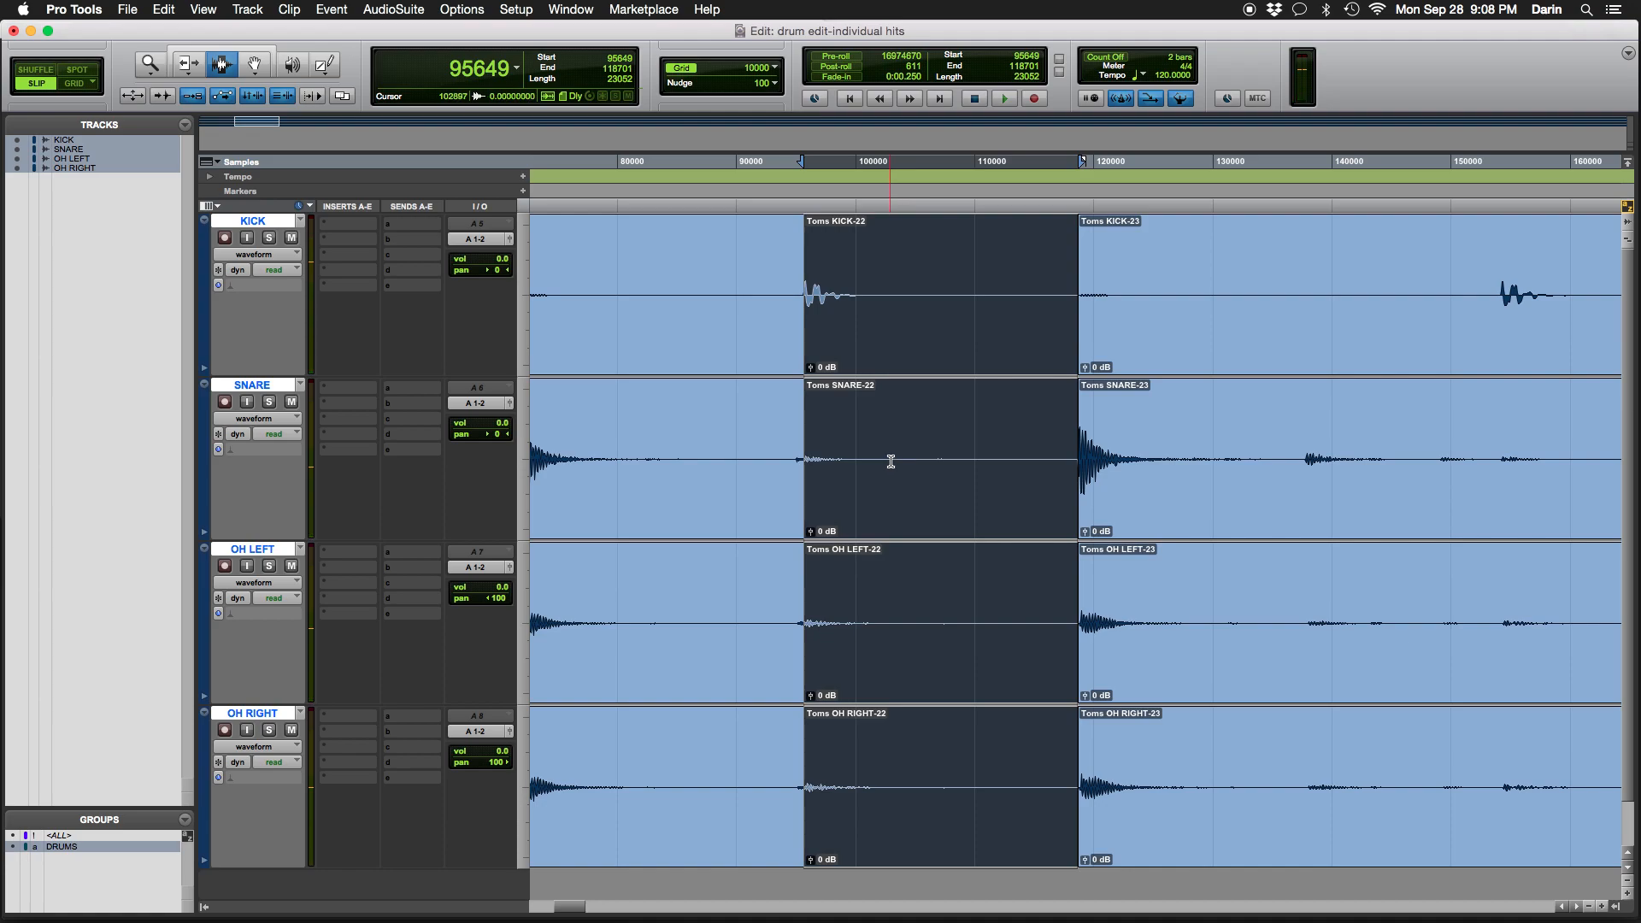
# Audition the drum fill around sample 1637162 in the long grouped clip
pyautogui.press('super+bracketleft')
pyautogui.press('super+bracketleft')
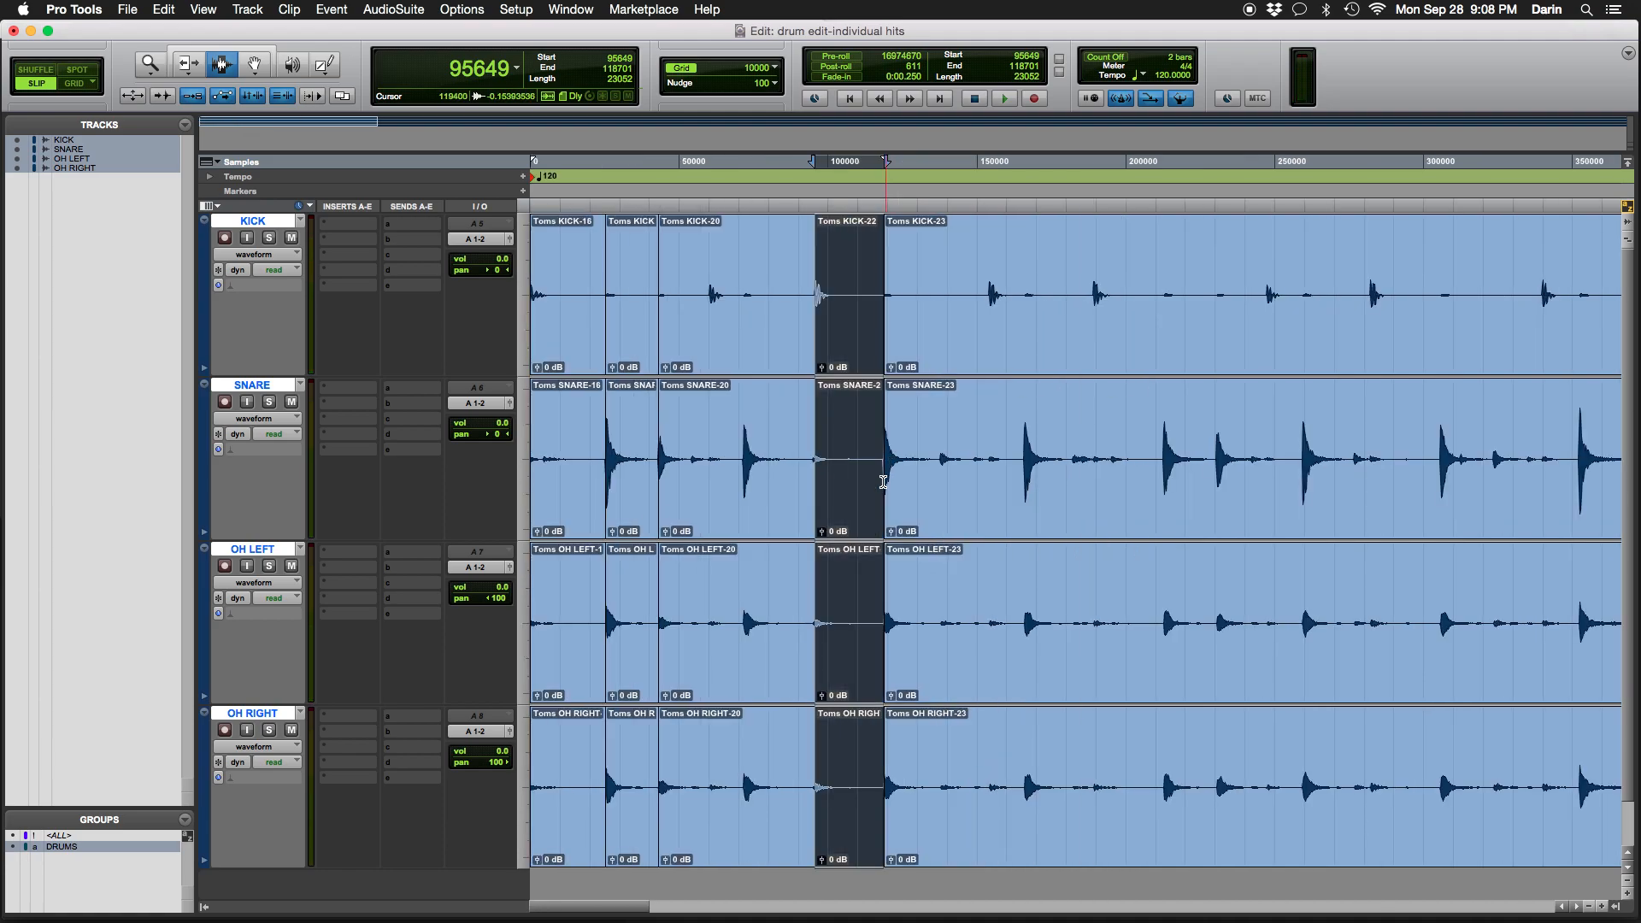
pyautogui.press('super+bracketleft')
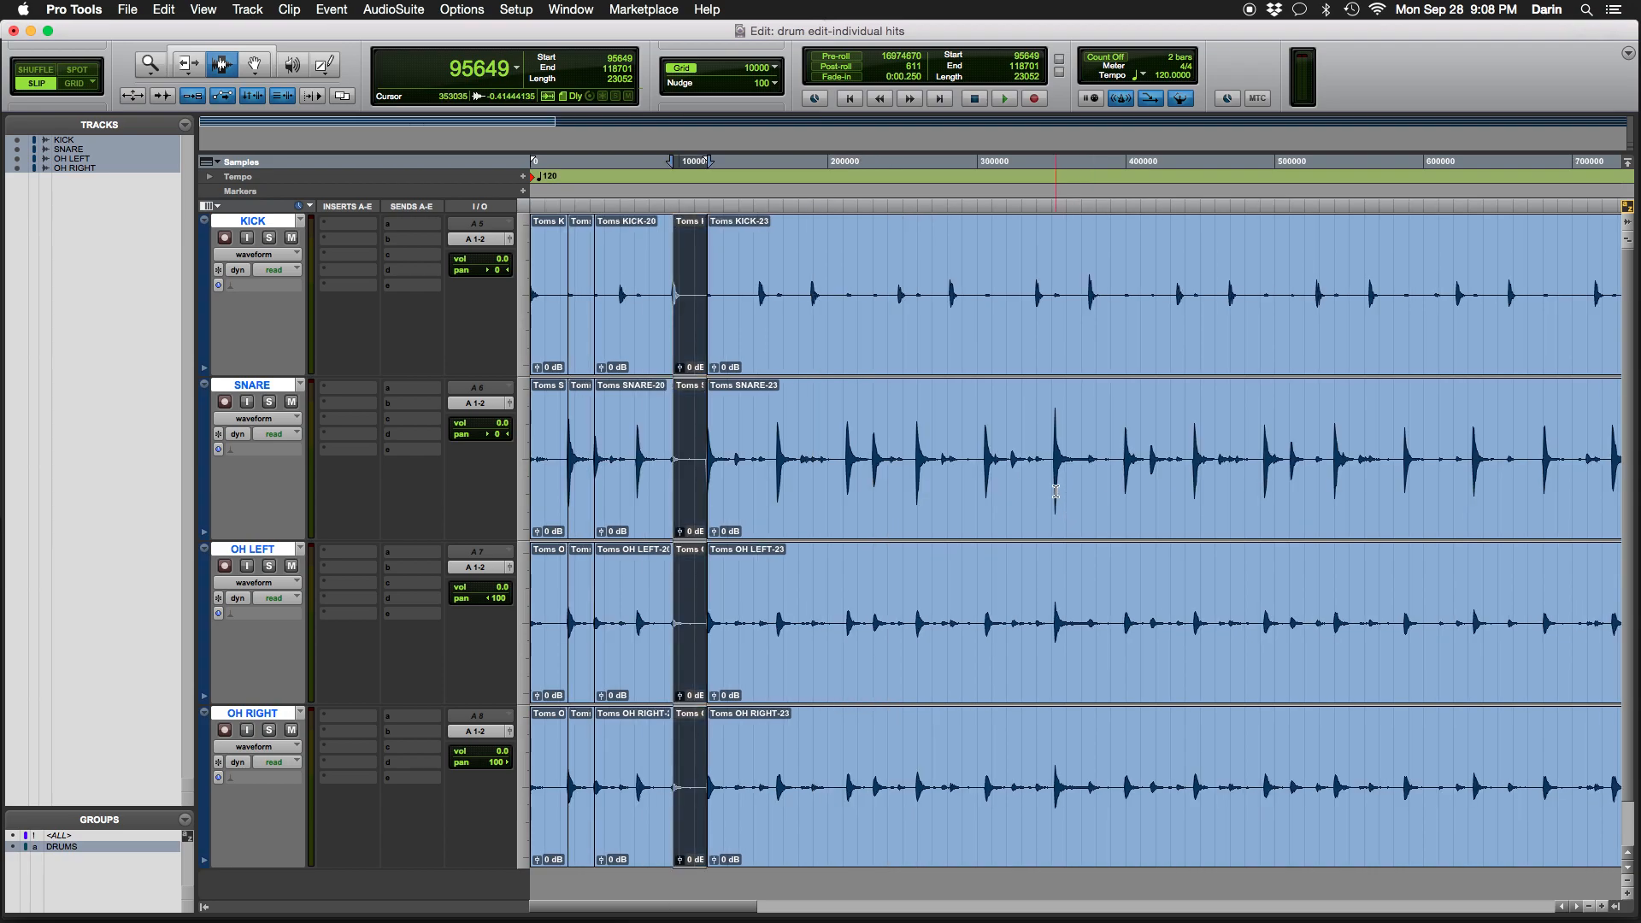
pyautogui.press('super+bracketleft')
pyautogui.press('super+bracketleft')
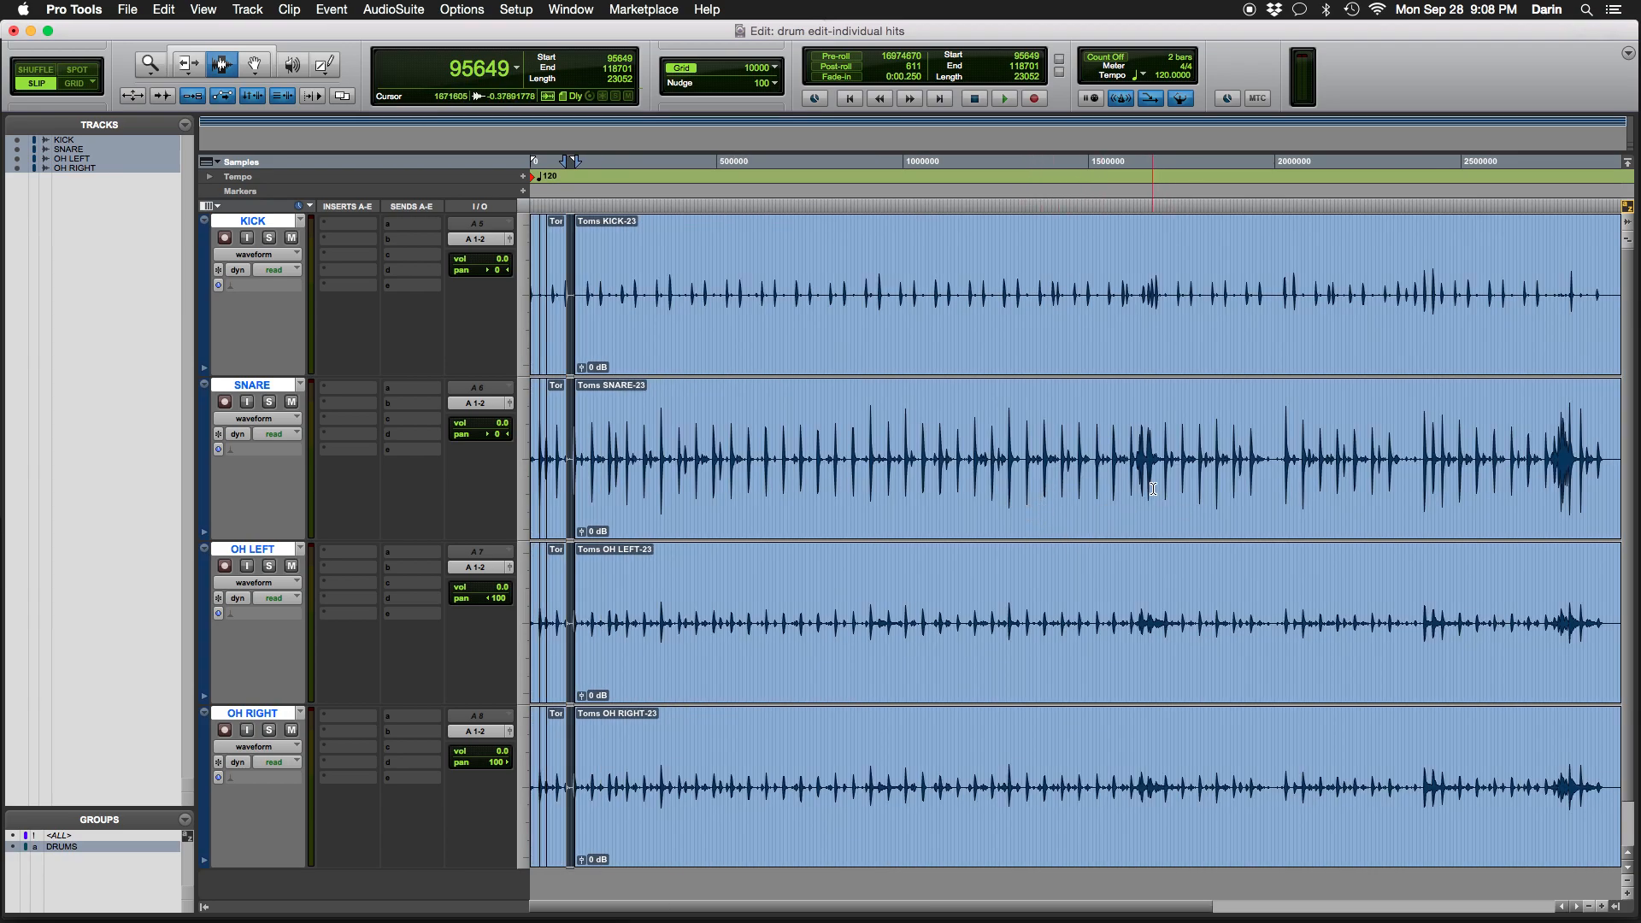
pyautogui.click(1140, 463)
pyautogui.press('space')
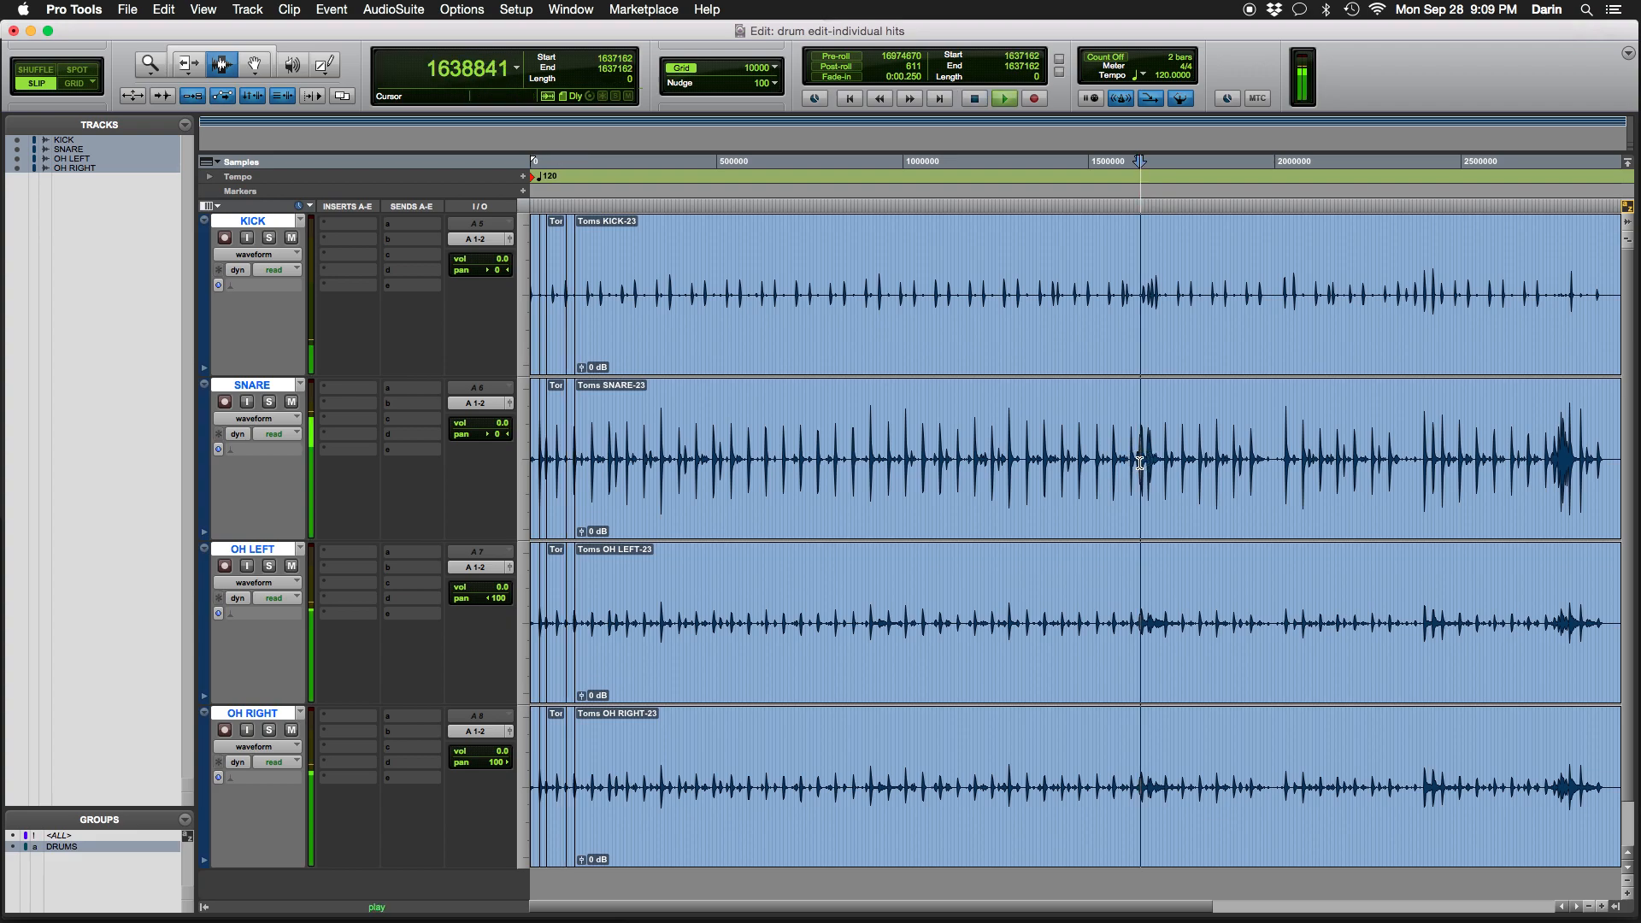
pyautogui.press('space')
pyautogui.press('space')
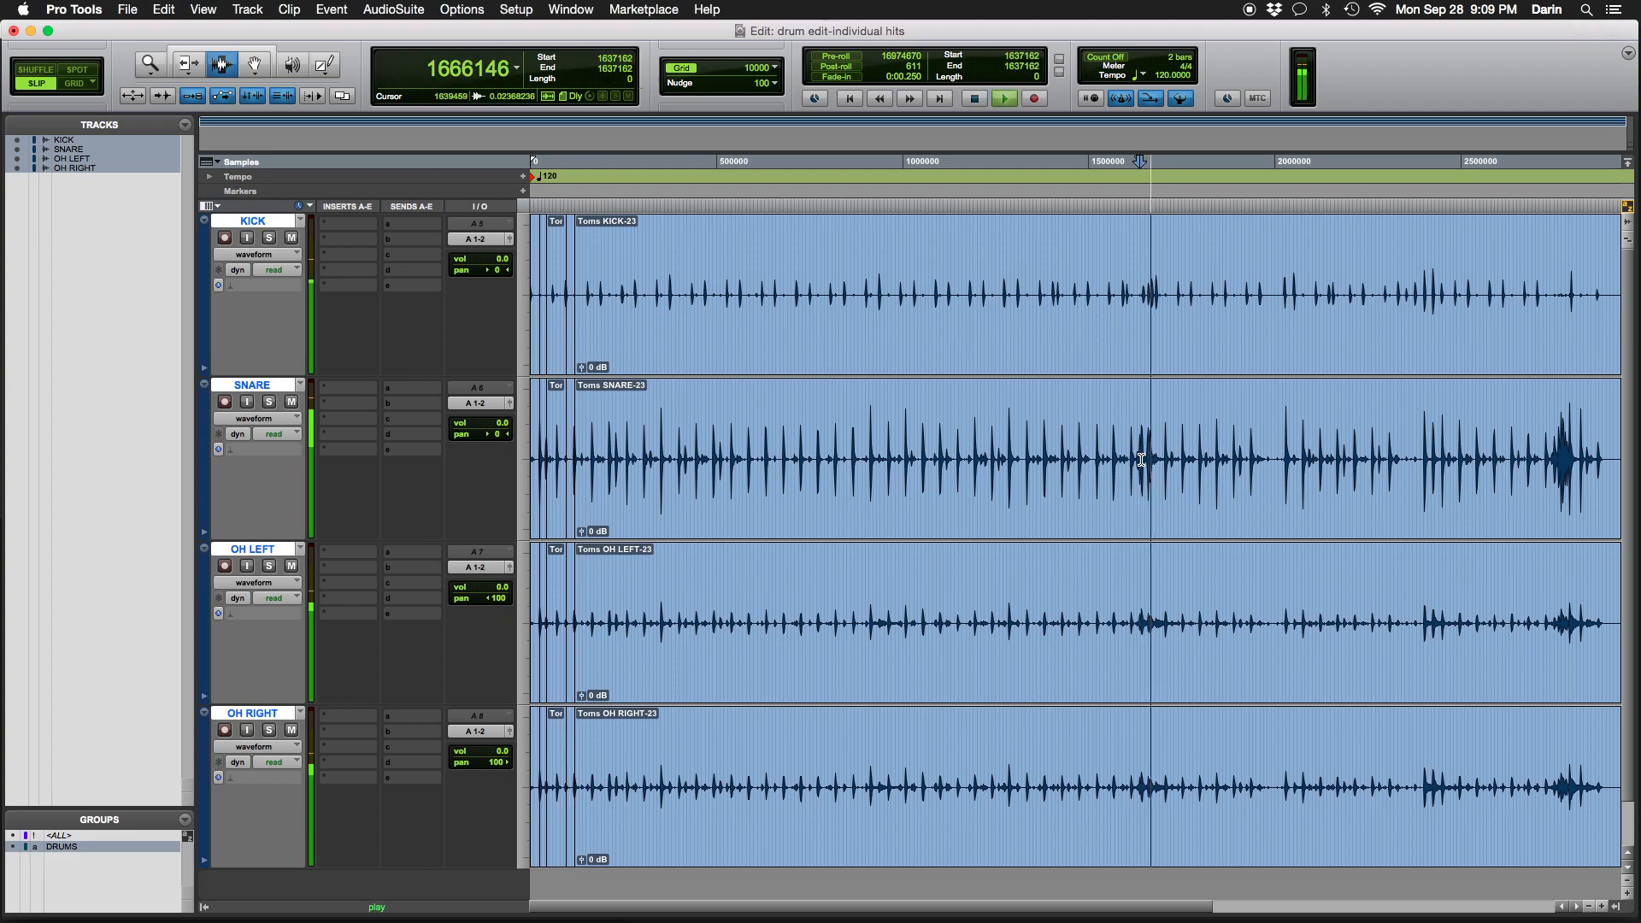
pyautogui.press('space')
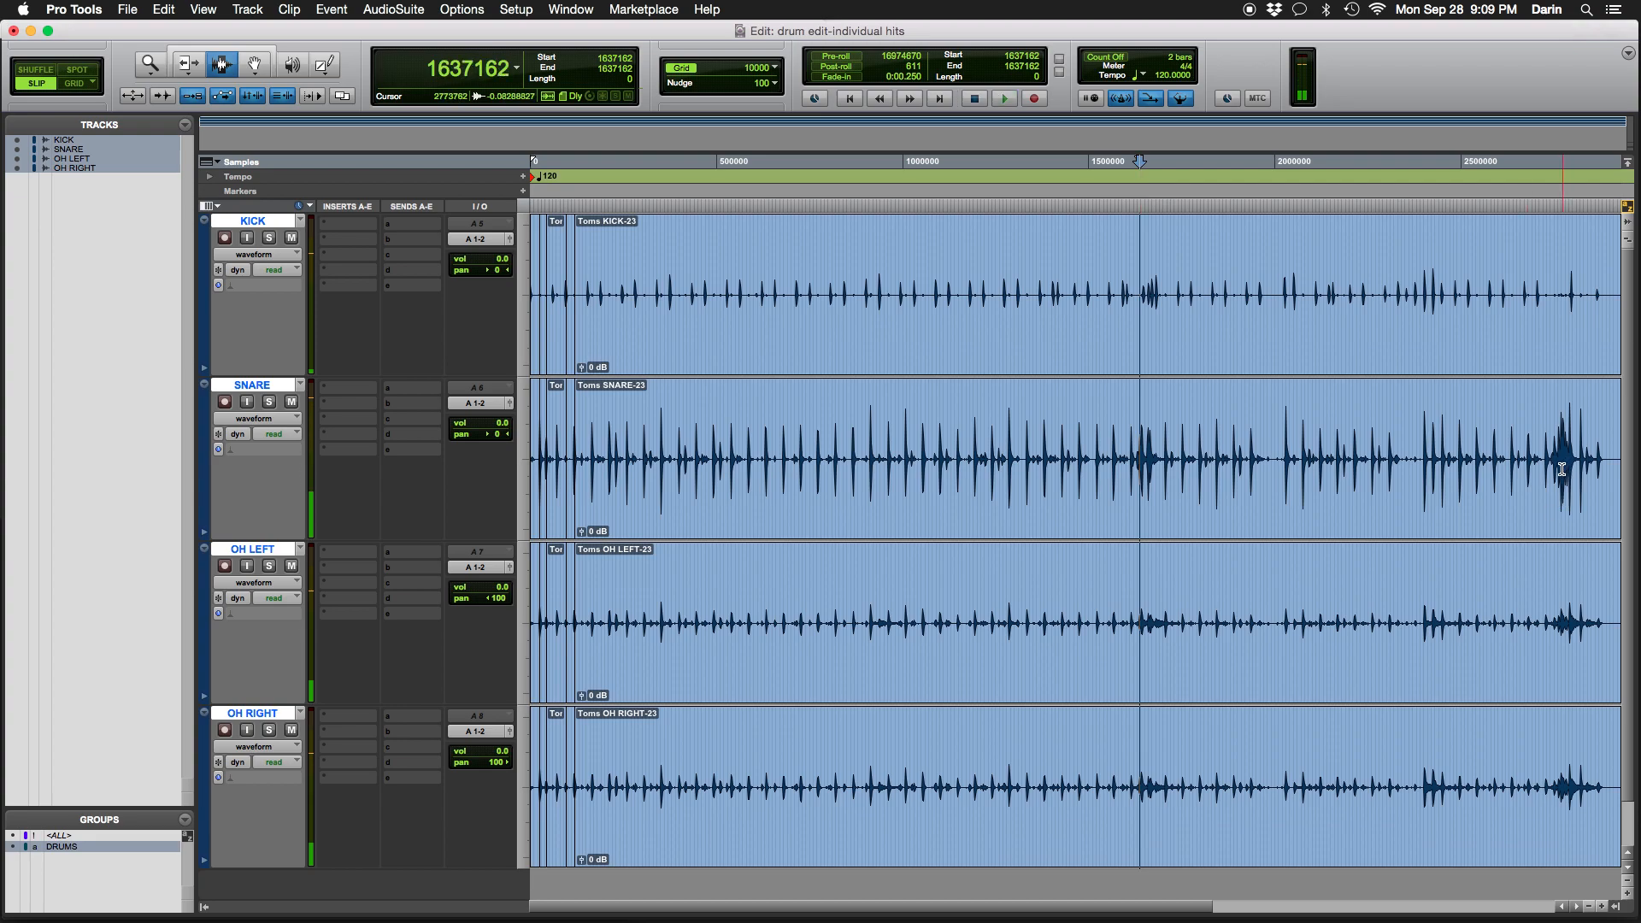
pyautogui.press('space')
pyautogui.press('space')
pyautogui.click(1136, 466)
pyautogui.press('space')
pyautogui.press('space')
# Audition the loud passages in the last third of the long drum clip, including the one at sample 2748504
pyautogui.click(1553, 453)
pyautogui.press('space')
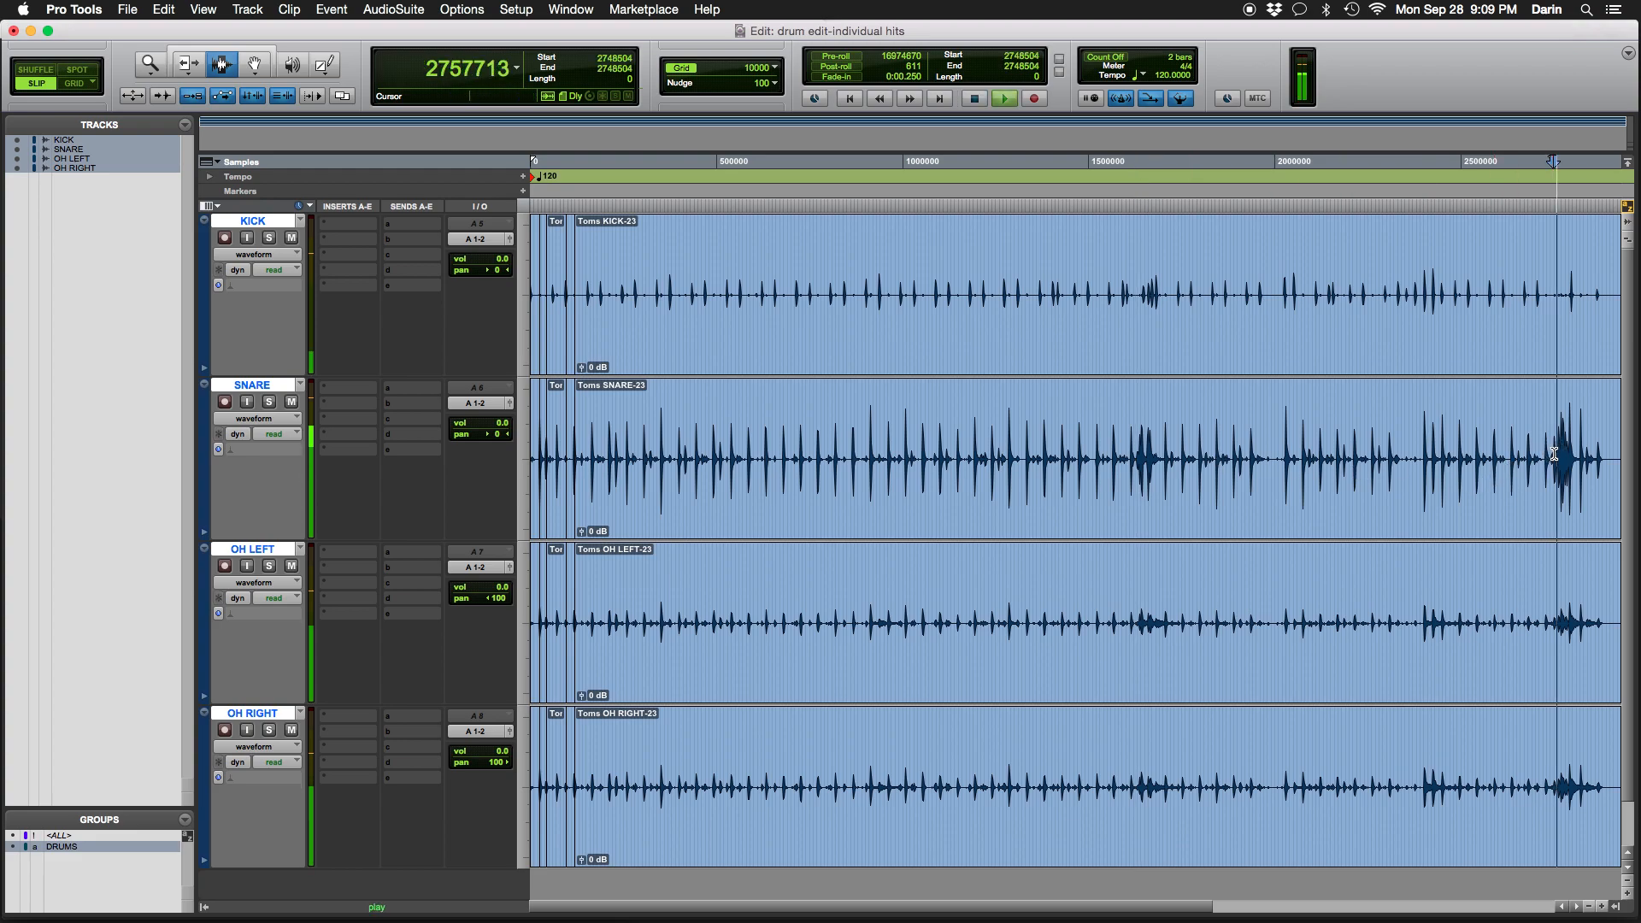
pyautogui.press('space')
pyautogui.click(1423, 452)
pyautogui.press('space')
pyautogui.press('space')
pyautogui.click(1285, 459)
pyautogui.press('space')
pyautogui.press('space')
# Play back several points within the closing fill, up to sample 2789835, to locate a usable hit
pyautogui.click(1577, 470)
pyautogui.press('space')
pyautogui.press('space')
pyautogui.click(1560, 470)
pyautogui.press('space')
pyautogui.press('space')
pyautogui.click(1569, 457)
pyautogui.press('space')
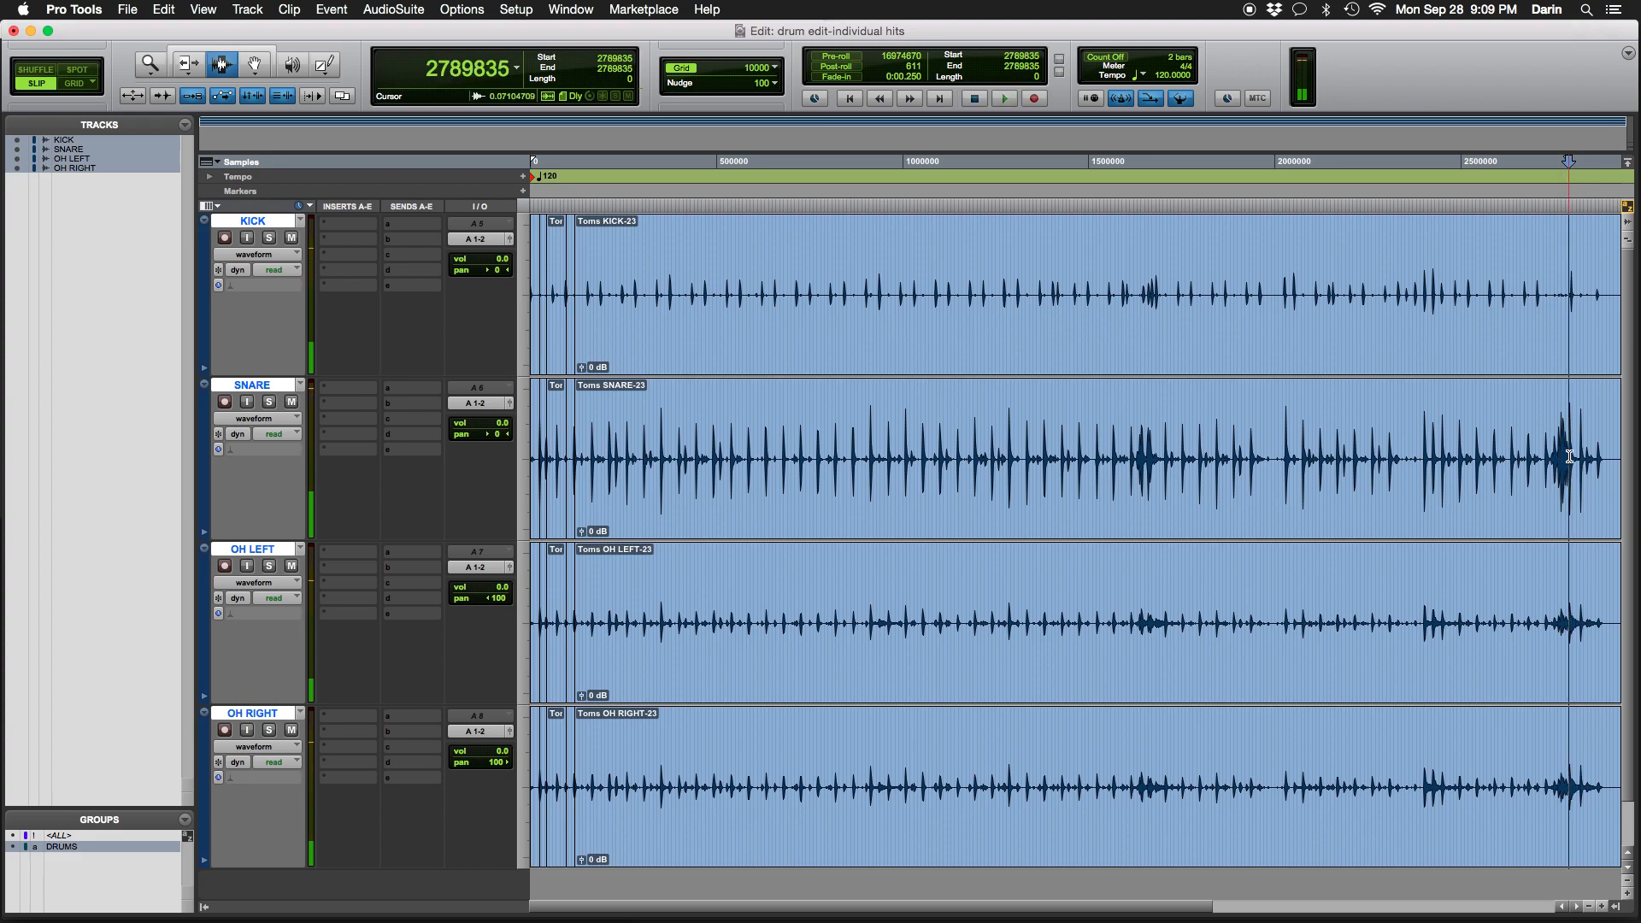
# Examine the end of the closing fill up close and audition its last loud snare hit and the kick after it
pyautogui.press('t')
pyautogui.press('t')
pyautogui.press('t')
pyautogui.press('t')
pyautogui.press('t')
pyautogui.press('t')
pyautogui.click(1121, 469)
pyautogui.press('space')
pyautogui.click(1242, 393)
pyautogui.press('space')
pyautogui.click(1248, 321)
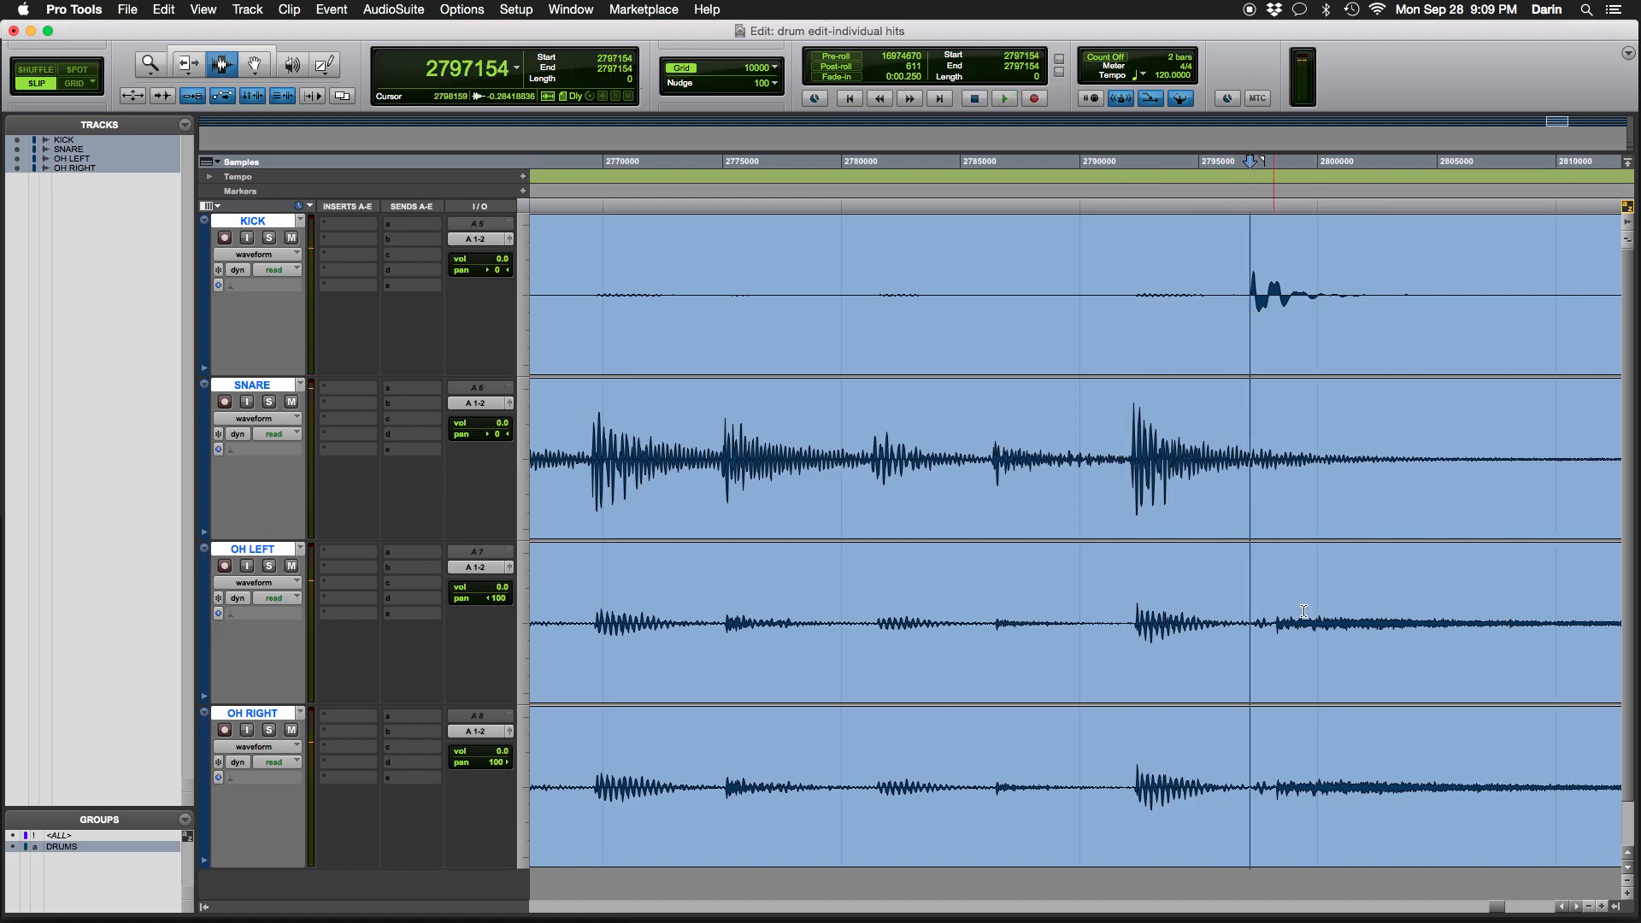
# Audition the sustained overhead hit just after the kick and separate all four drum clips at its start, sample 2798195
pyautogui.click(1273, 630)
pyautogui.press('space')
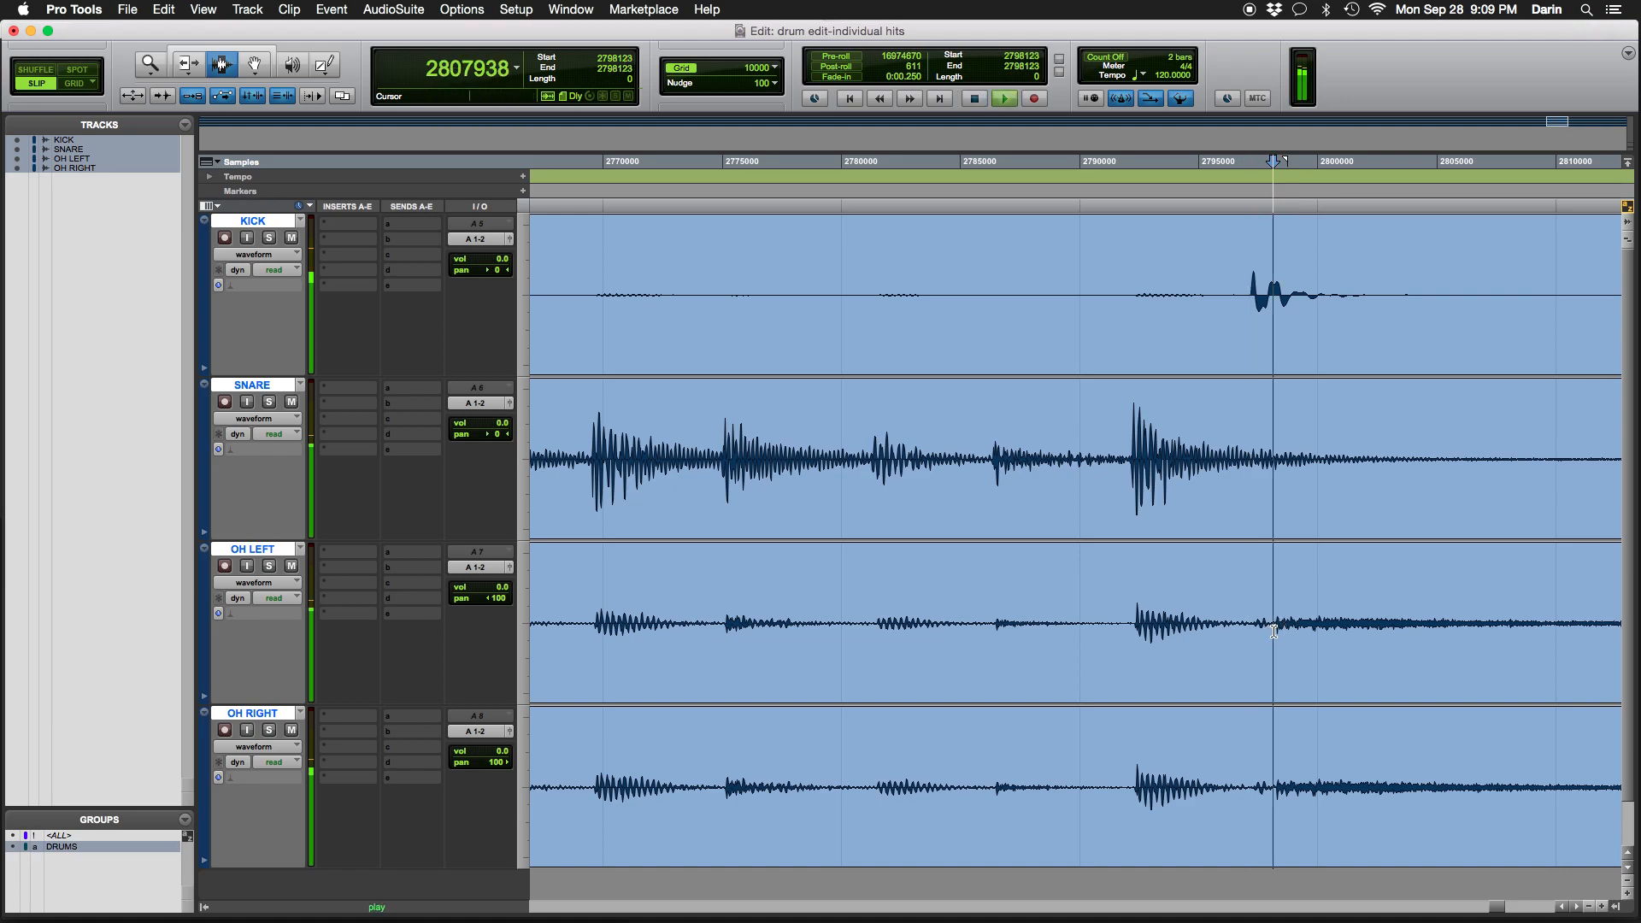
pyautogui.press('space')
pyautogui.click(1249, 641)
pyautogui.press('space')
pyautogui.press('space')
pyautogui.press('space')
pyautogui.press('space')
pyautogui.click(1274, 629)
pyautogui.press('space')
pyautogui.press('space')
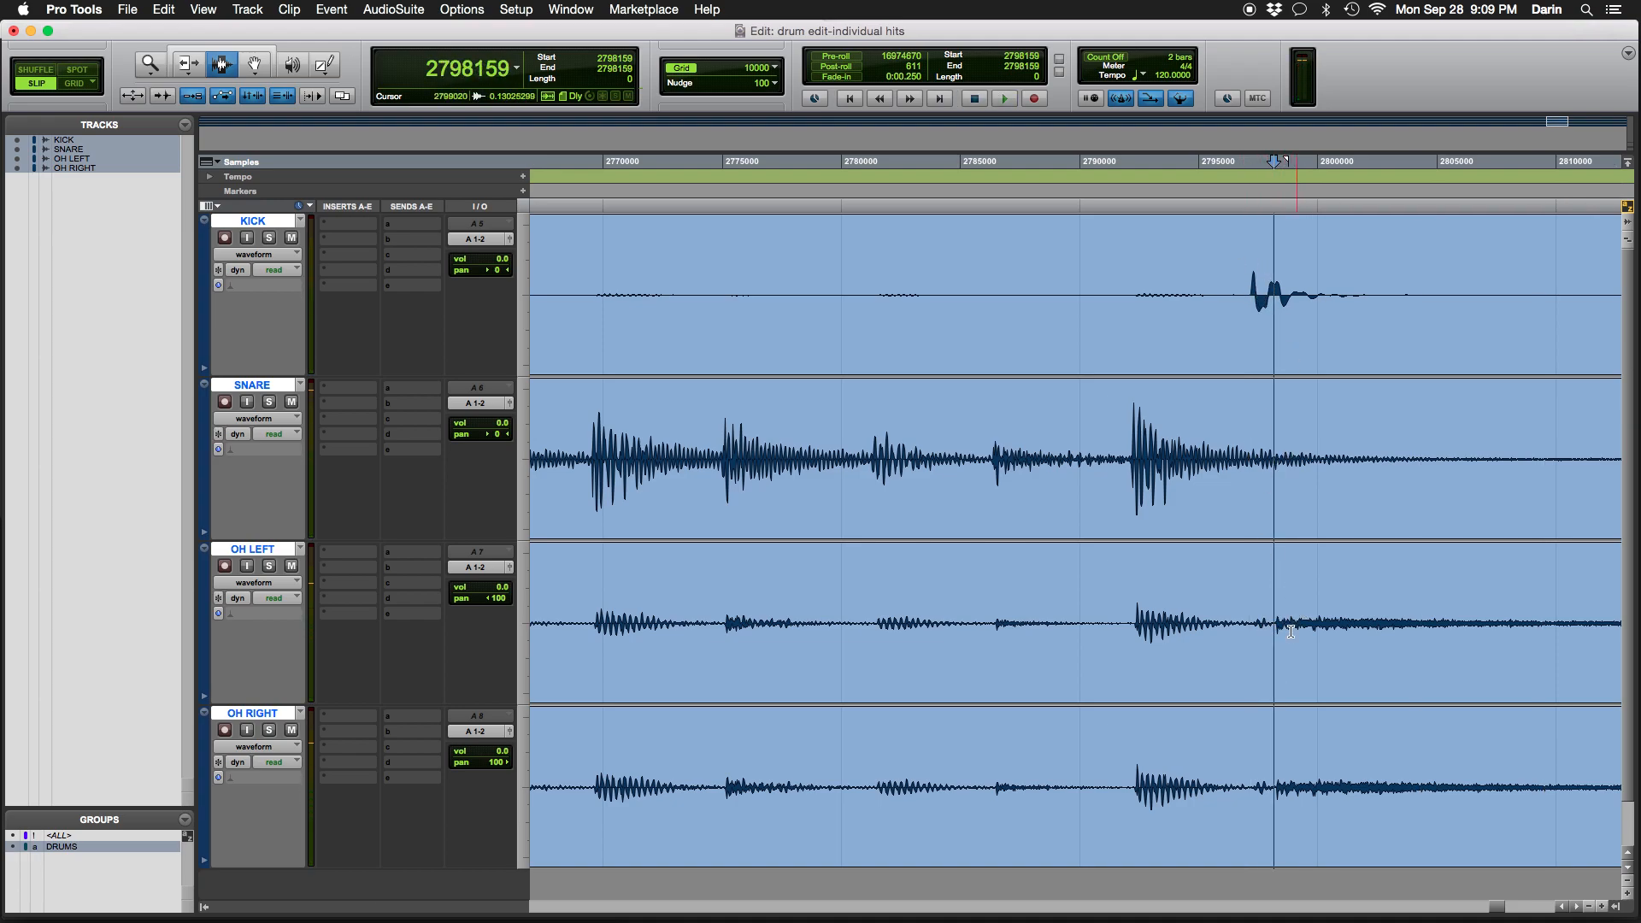
pyautogui.click(1290, 688)
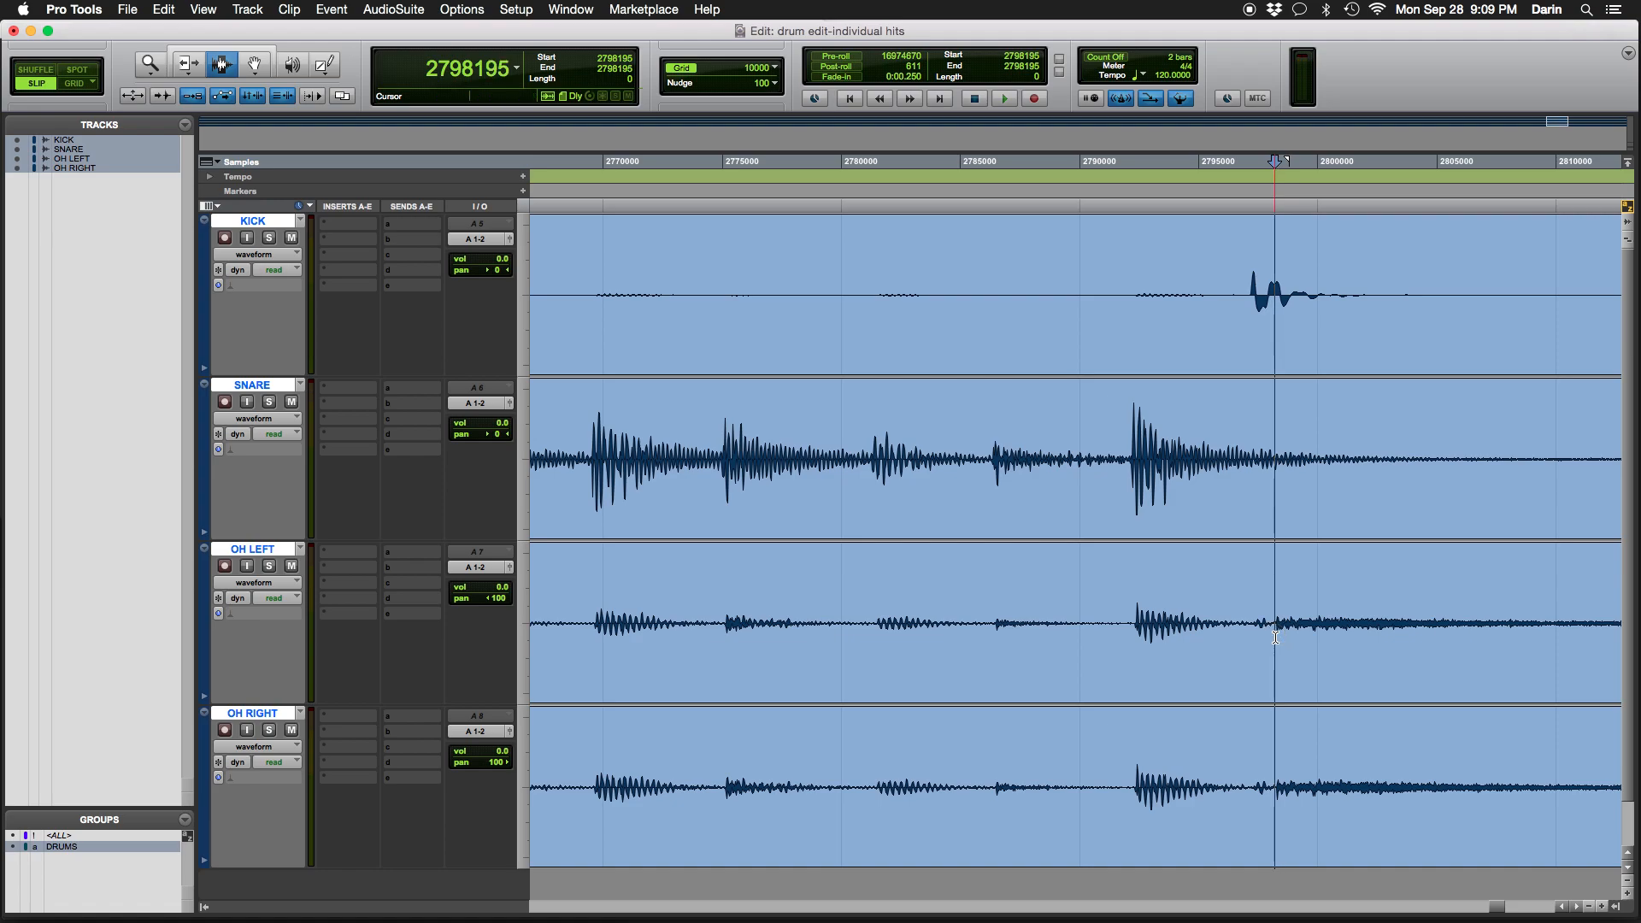
pyautogui.press('b')
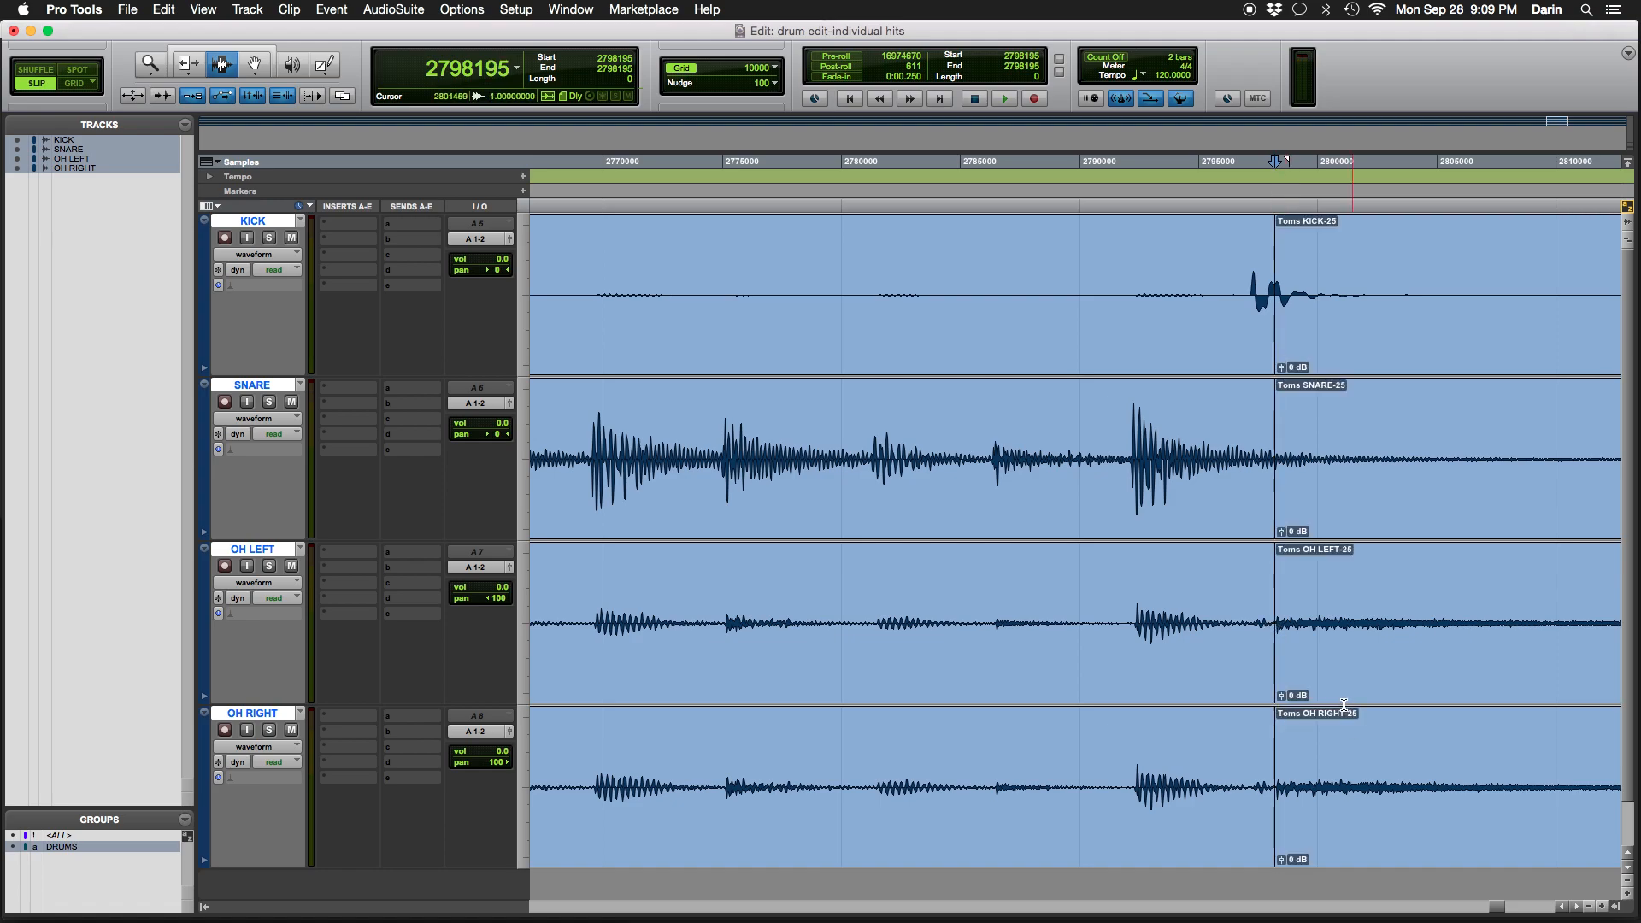
# Separate the four drum clips at sample 2821694, just before the next loud snare hit
pyautogui.press('r')
pyautogui.press('r')
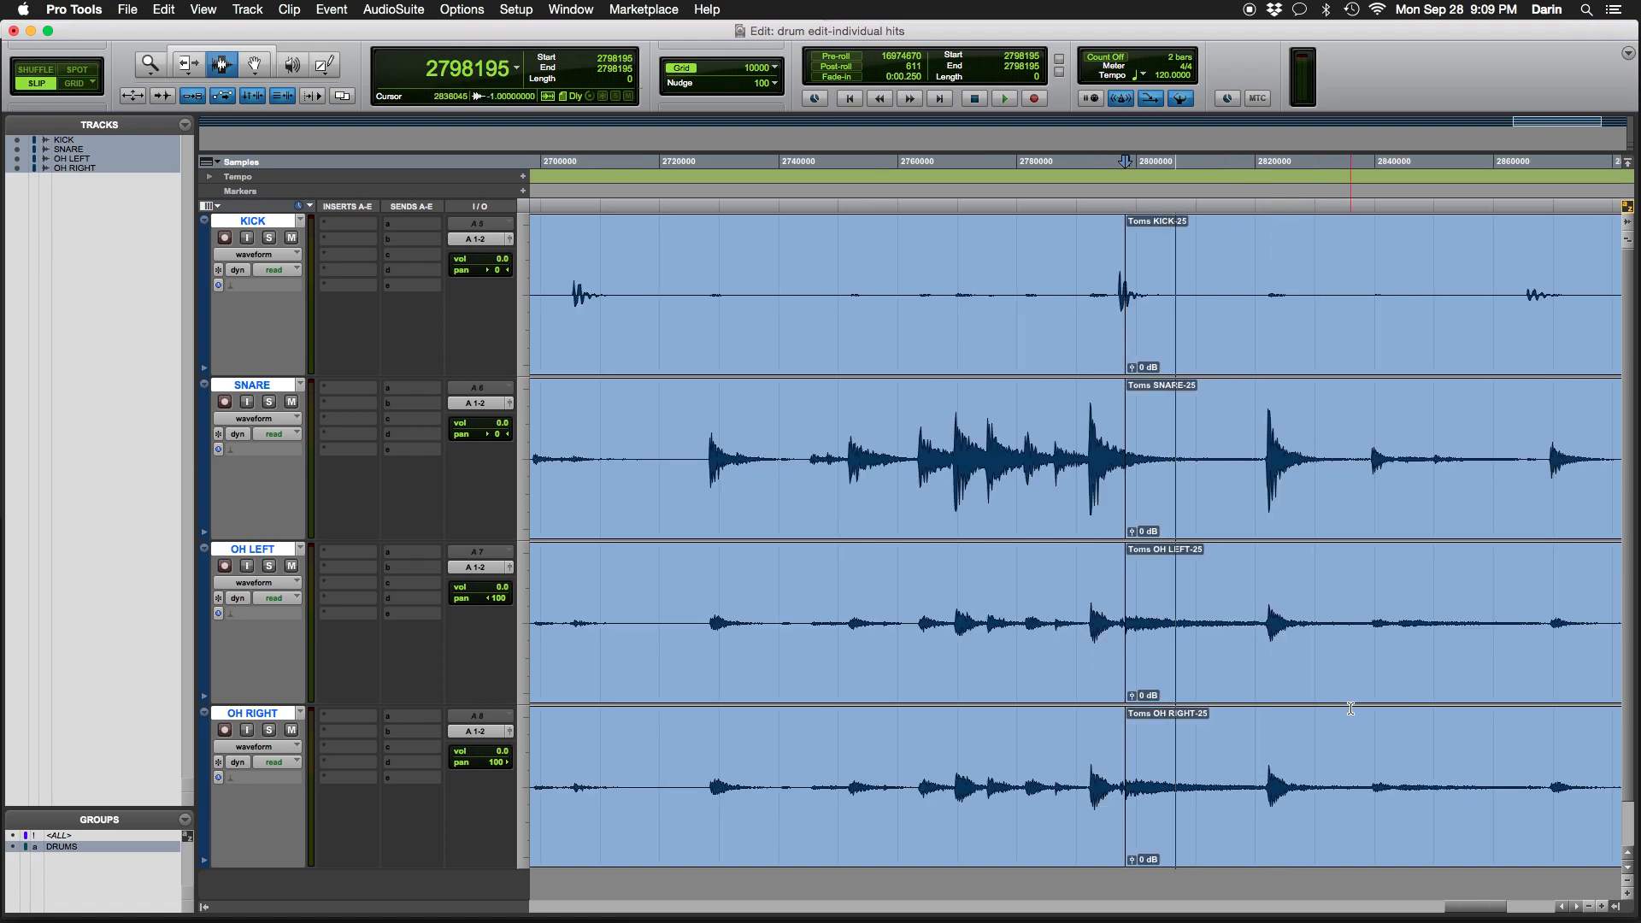
pyautogui.click(1265, 629)
pyautogui.press('t')
pyautogui.press('t')
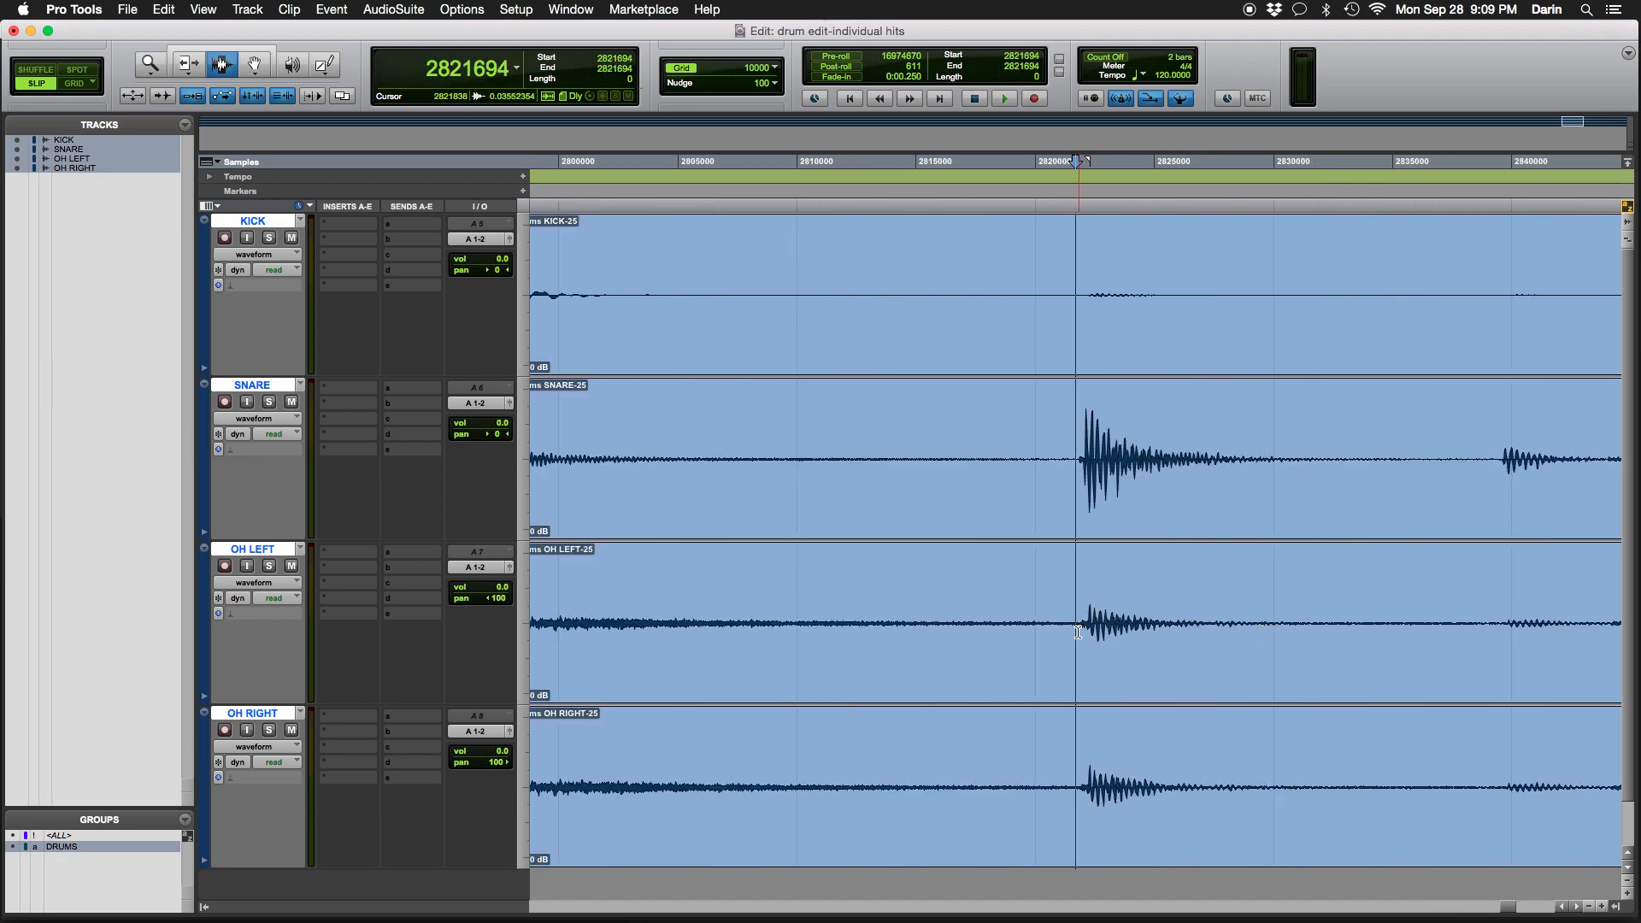
pyautogui.press('b')
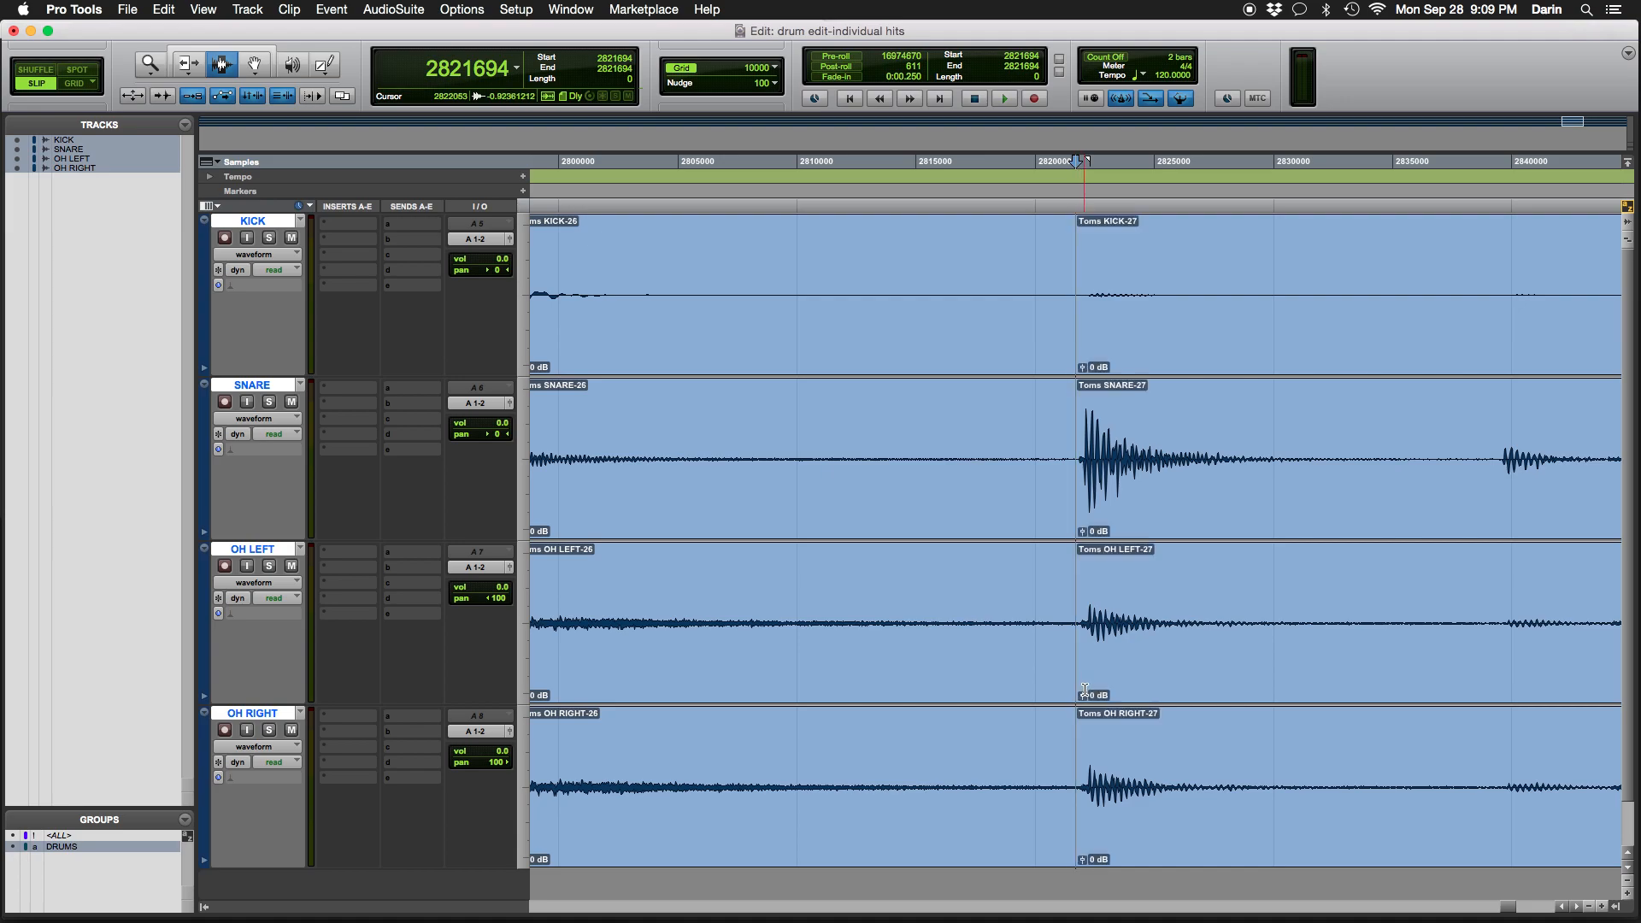
# Play back the isolated clip between samples 2798195 and 2821694 and delete the final clip after it on all four tracks
pyautogui.hotkey('alt', 'a')
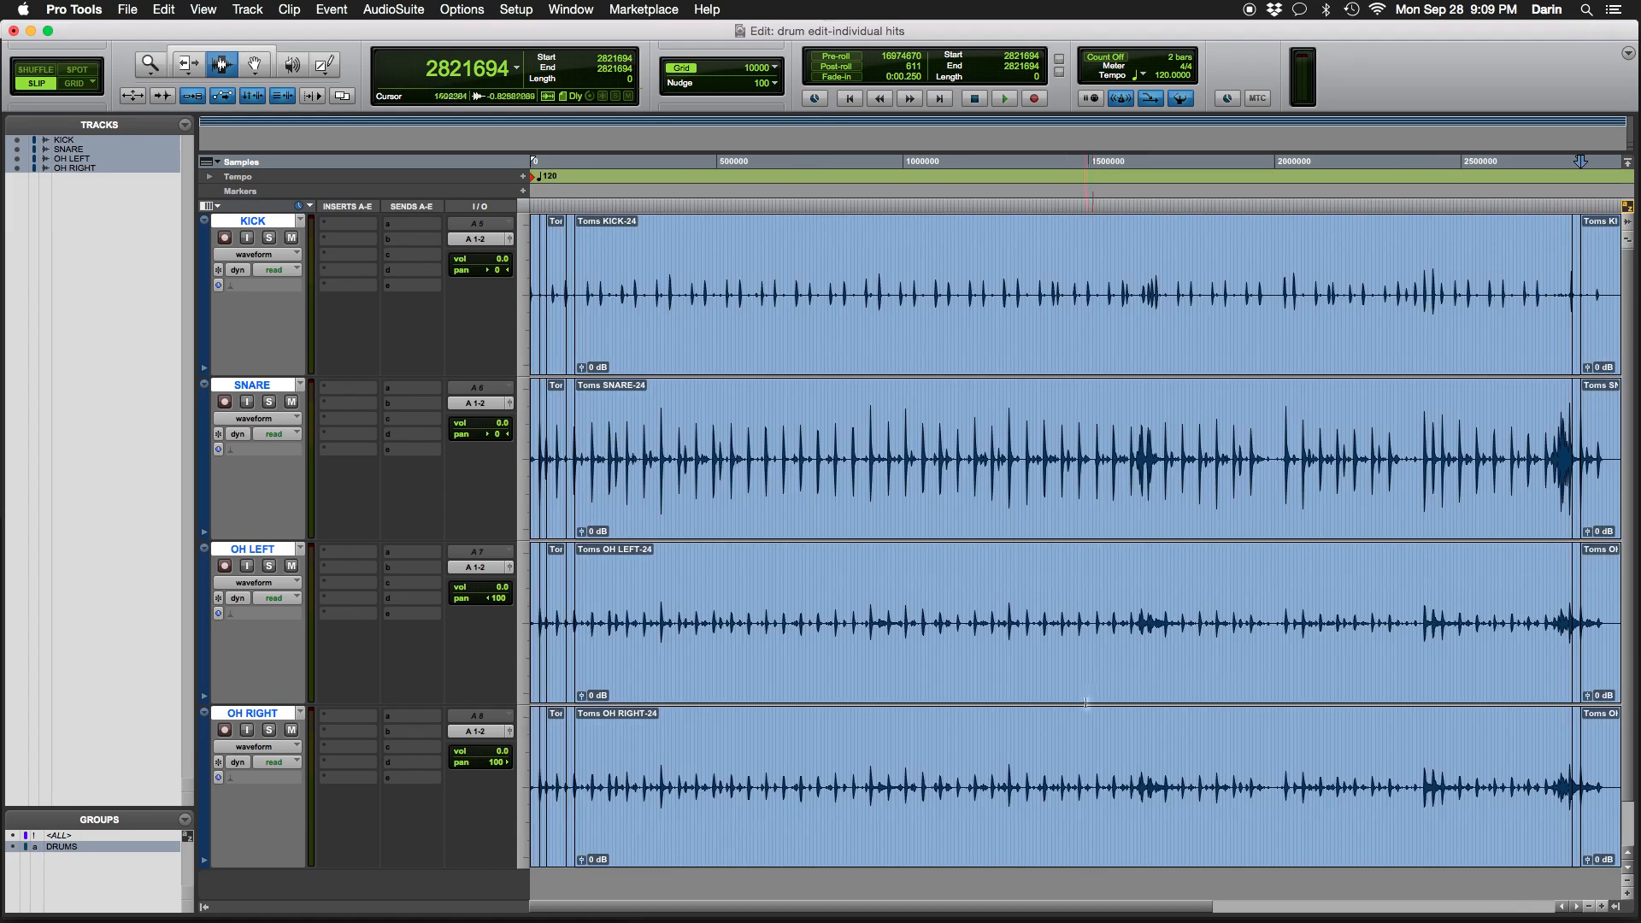
pyautogui.press('t')
pyautogui.press('t')
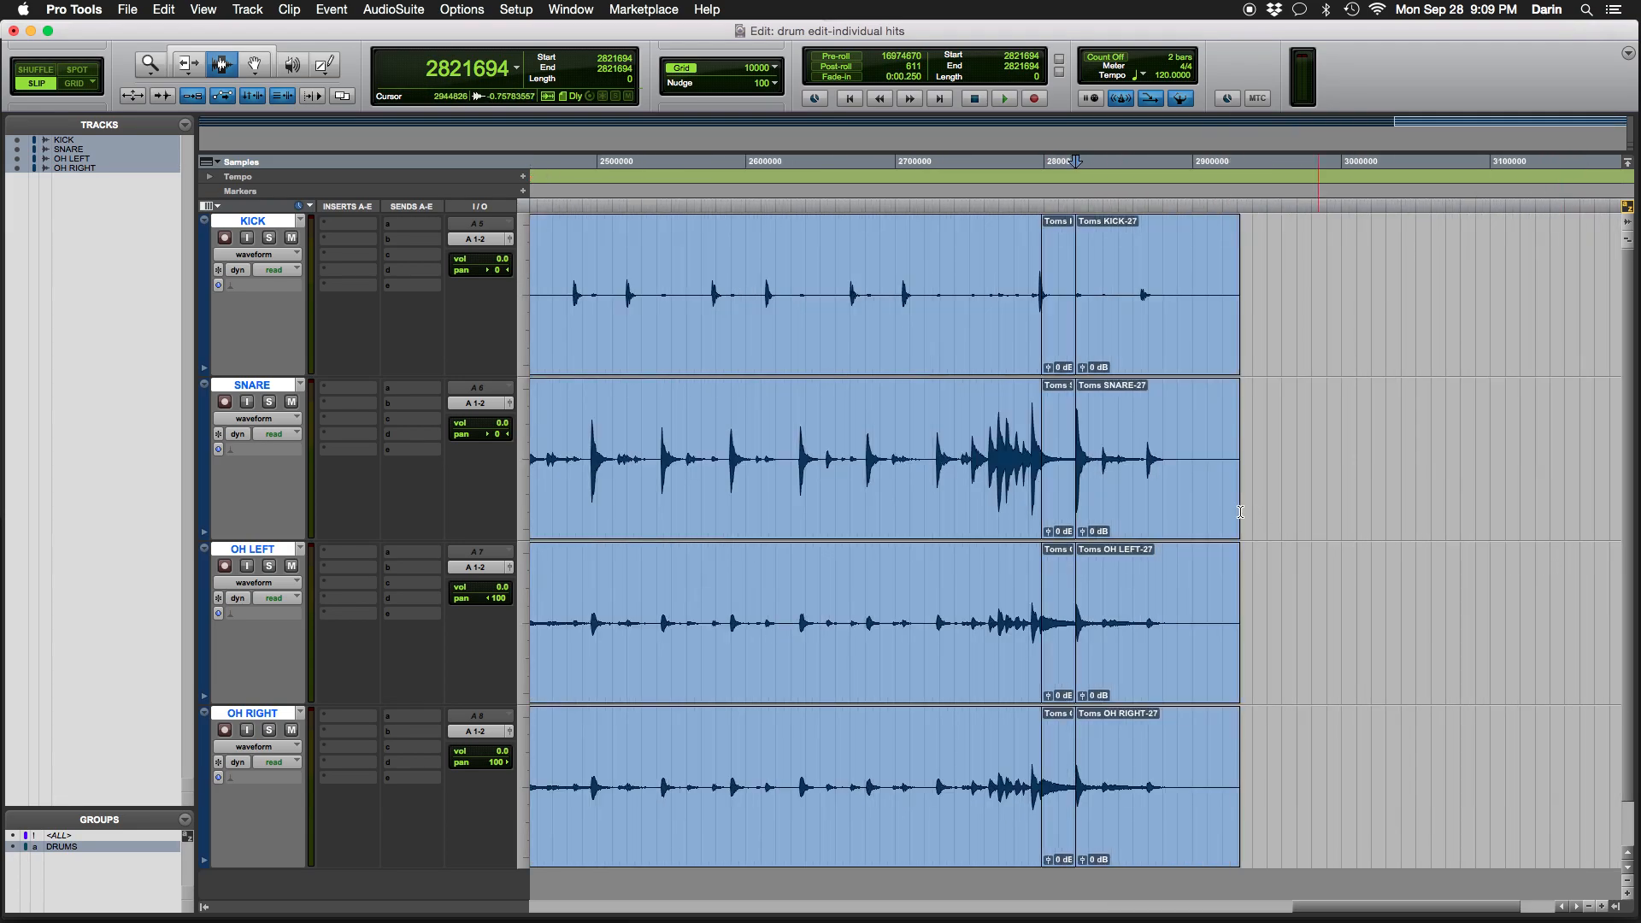
pyautogui.doubleClick(1048, 511)
pyautogui.press('space')
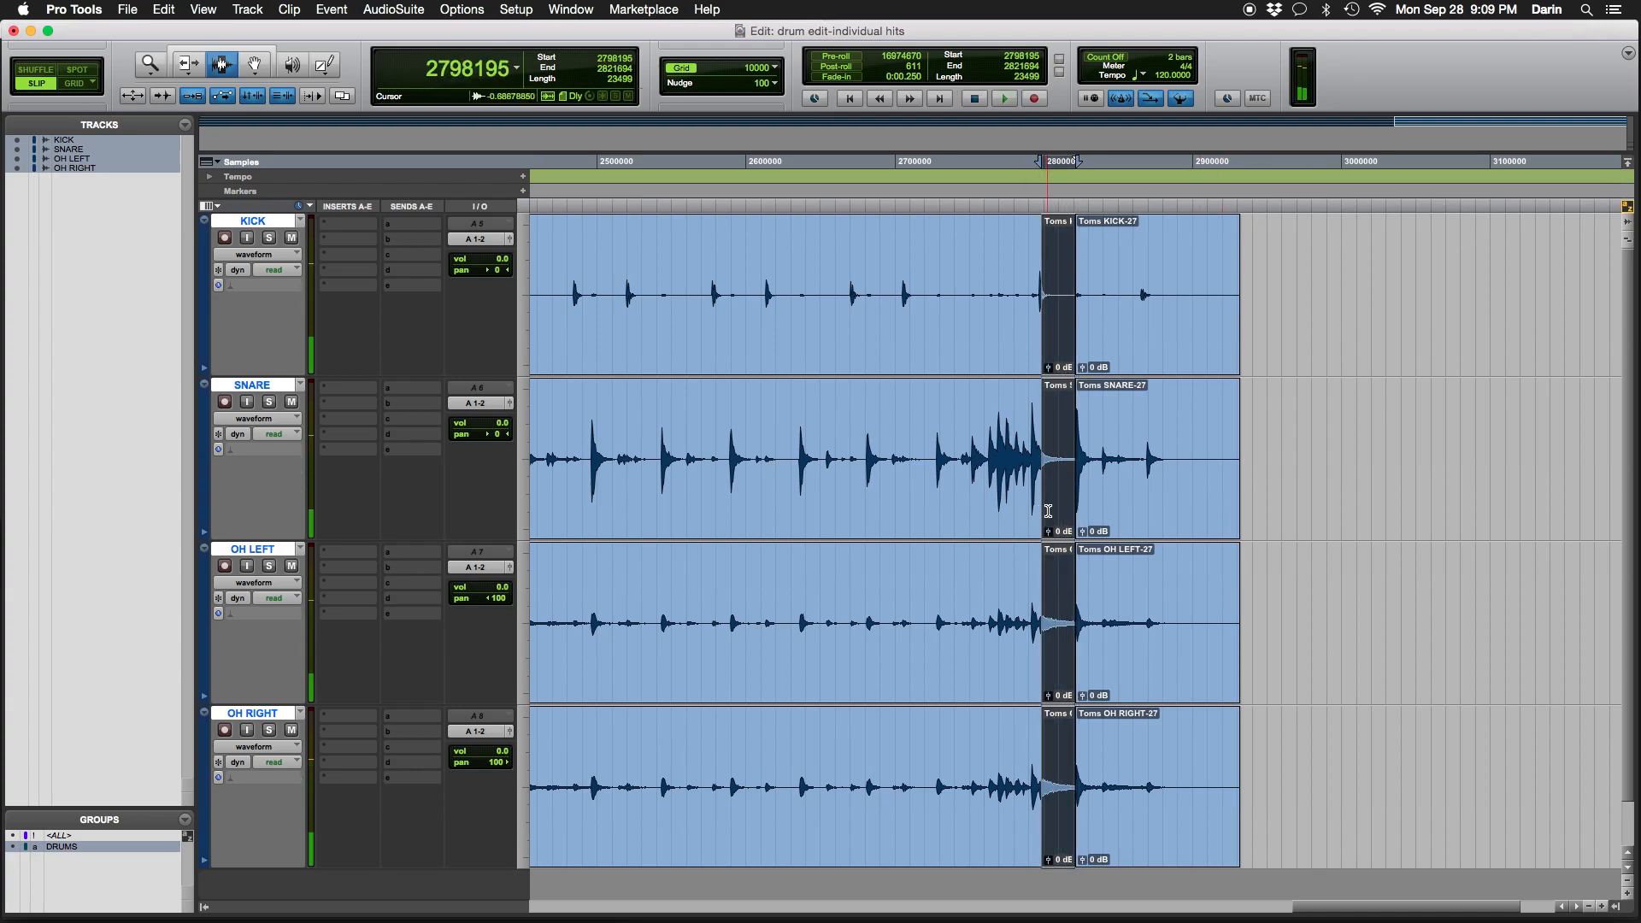
pyautogui.press('space')
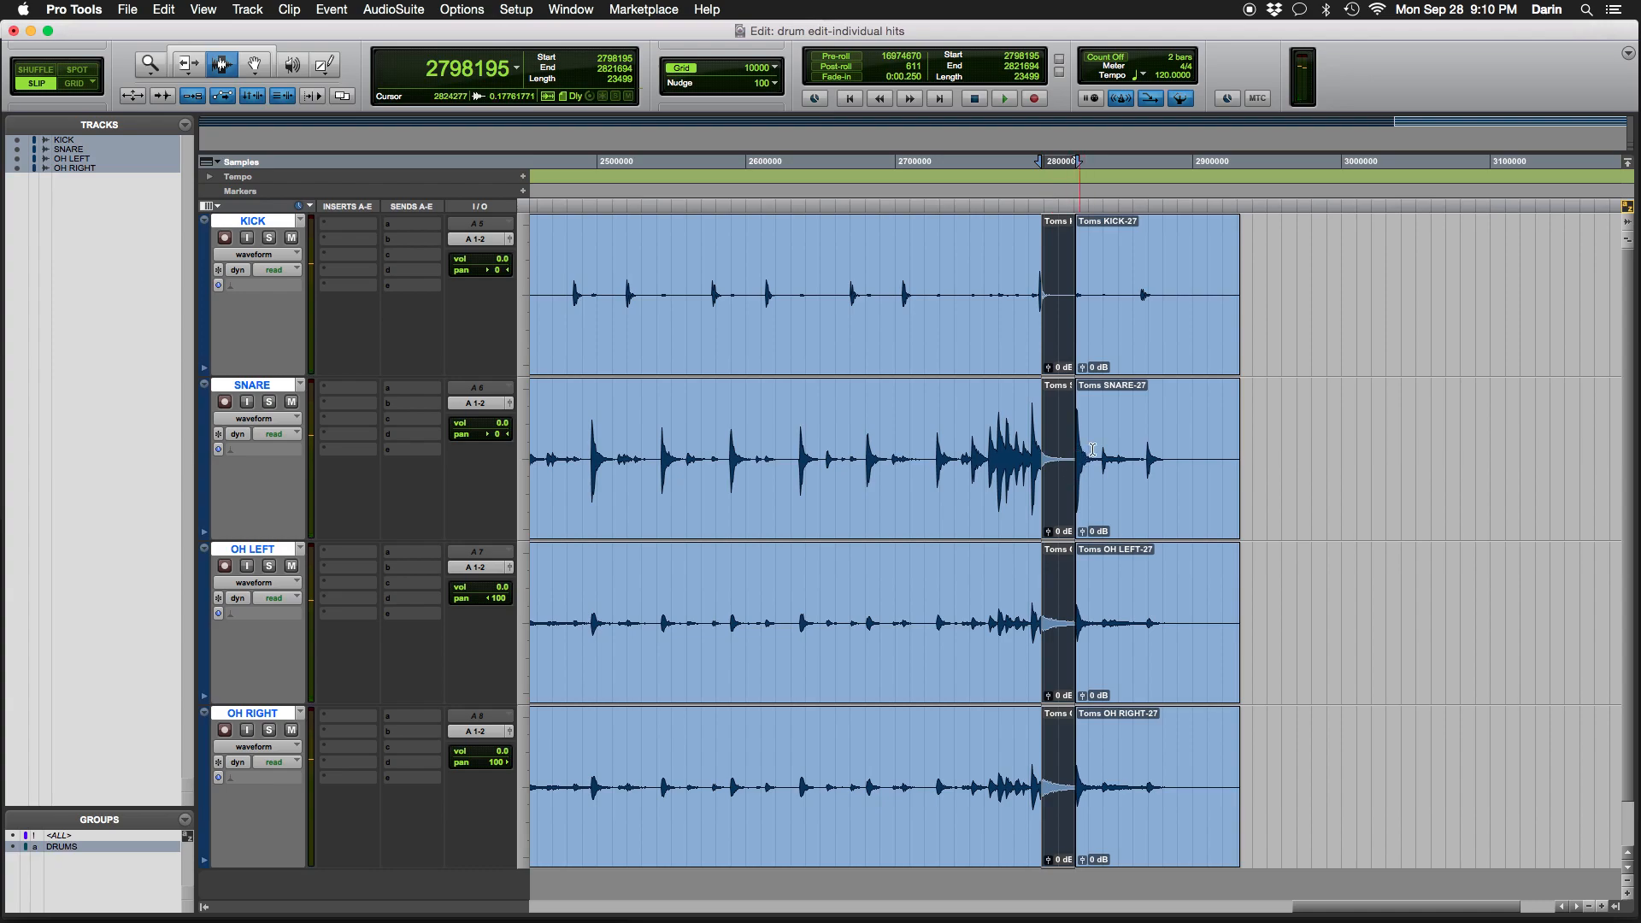
pyautogui.press('space')
pyautogui.press('space')
pyautogui.doubleClick(1148, 482)
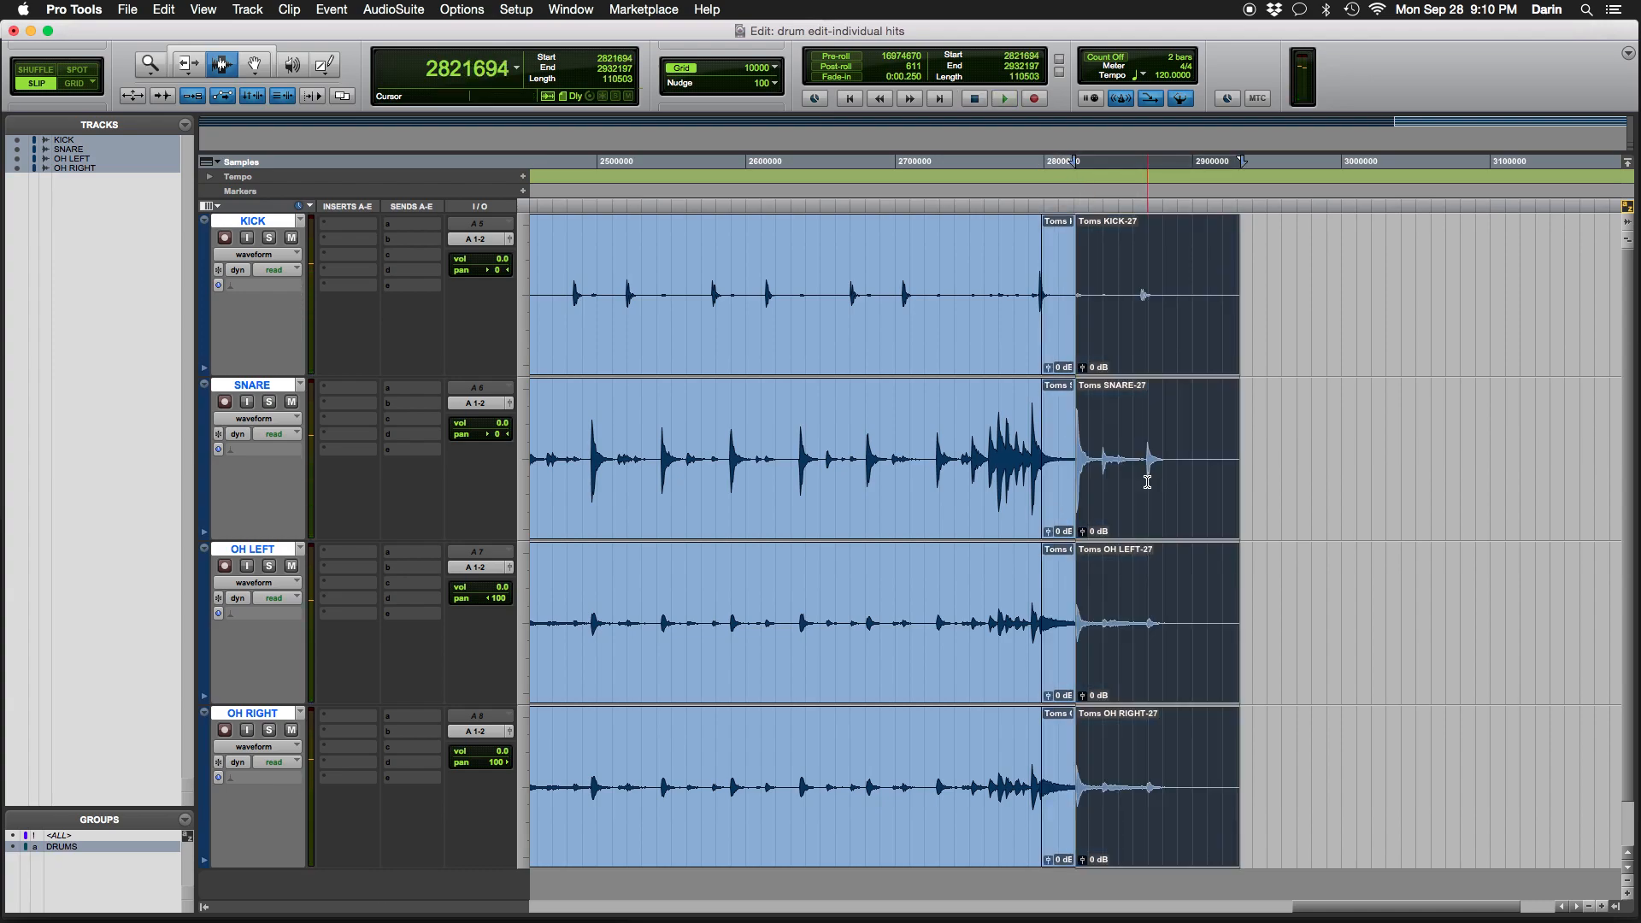
pyautogui.press('Delete')
# Audition the middle drum fill up to sample 1677107 and examine the hits around it up close
pyautogui.hotkey('alt', 'a')
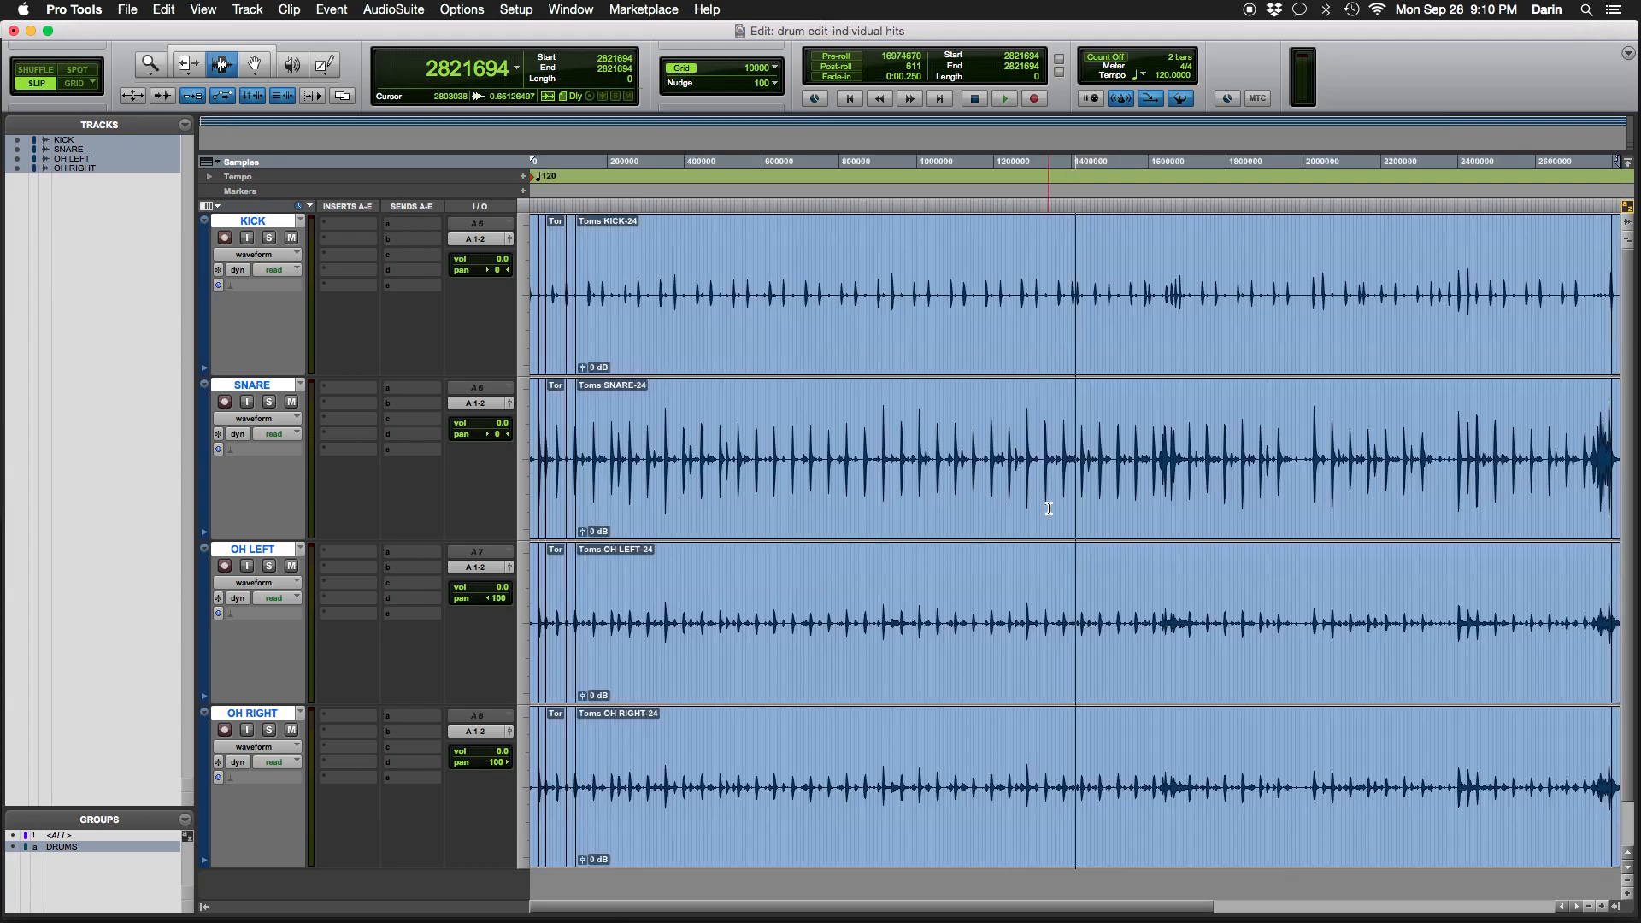
pyautogui.click(1167, 462)
pyautogui.press('space')
pyautogui.press('space')
pyautogui.click(1161, 462)
pyautogui.press('space')
pyautogui.press('space')
pyautogui.click(1178, 457)
pyautogui.press('space')
pyautogui.press('space')
pyautogui.press('t')
pyautogui.press('t')
pyautogui.press('t')
pyautogui.press('t')
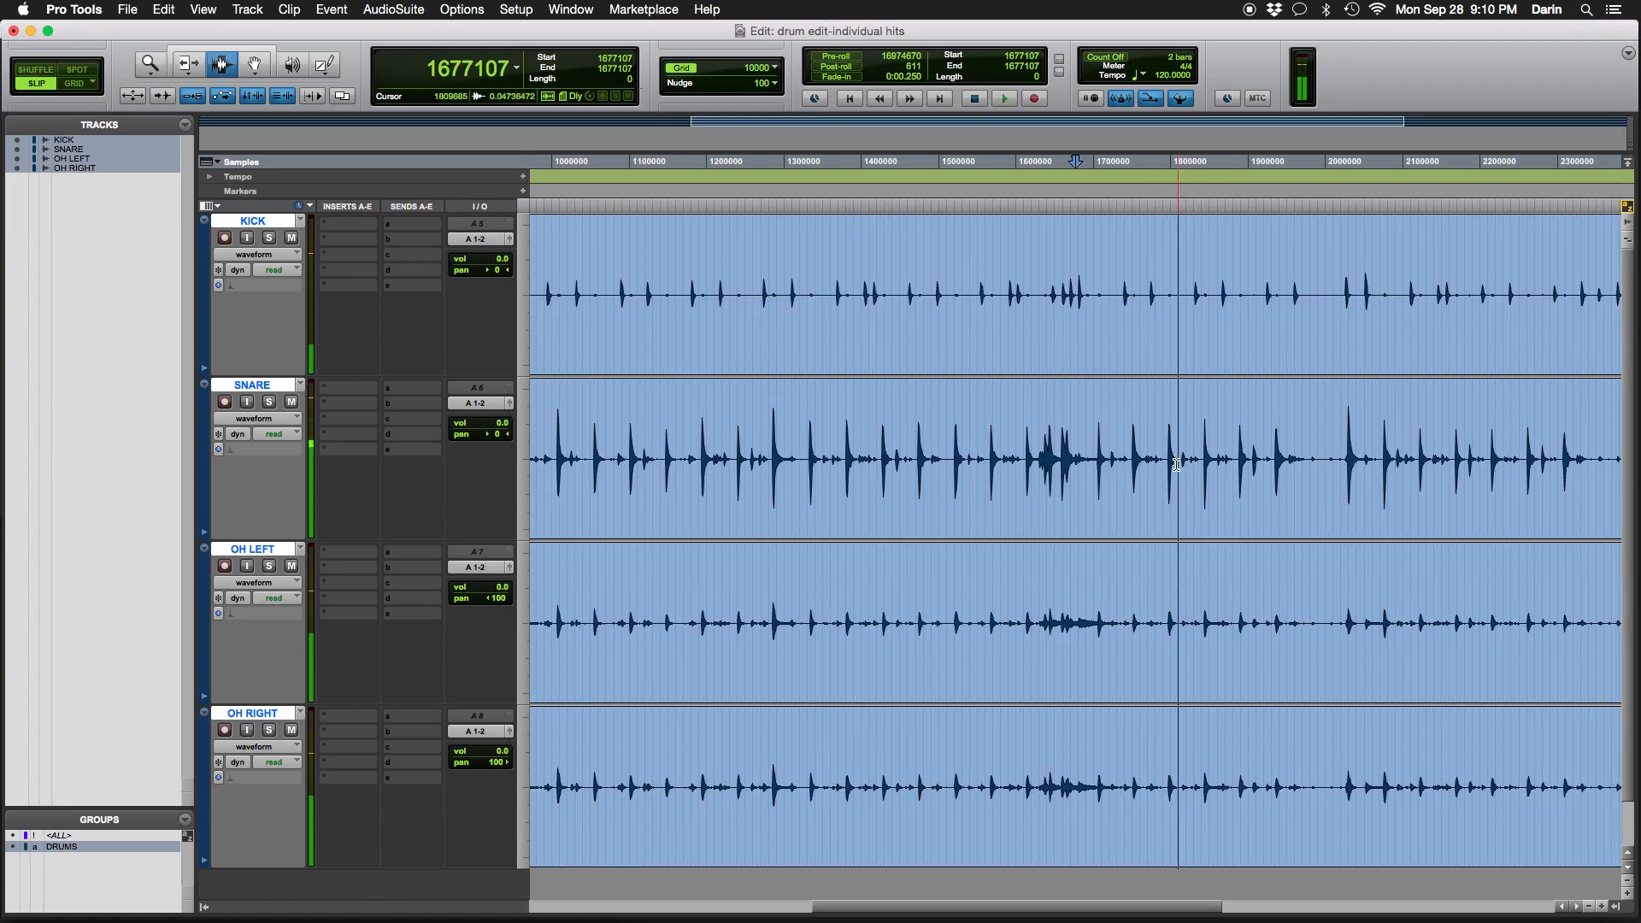
pyautogui.press('space')
pyautogui.press('space')
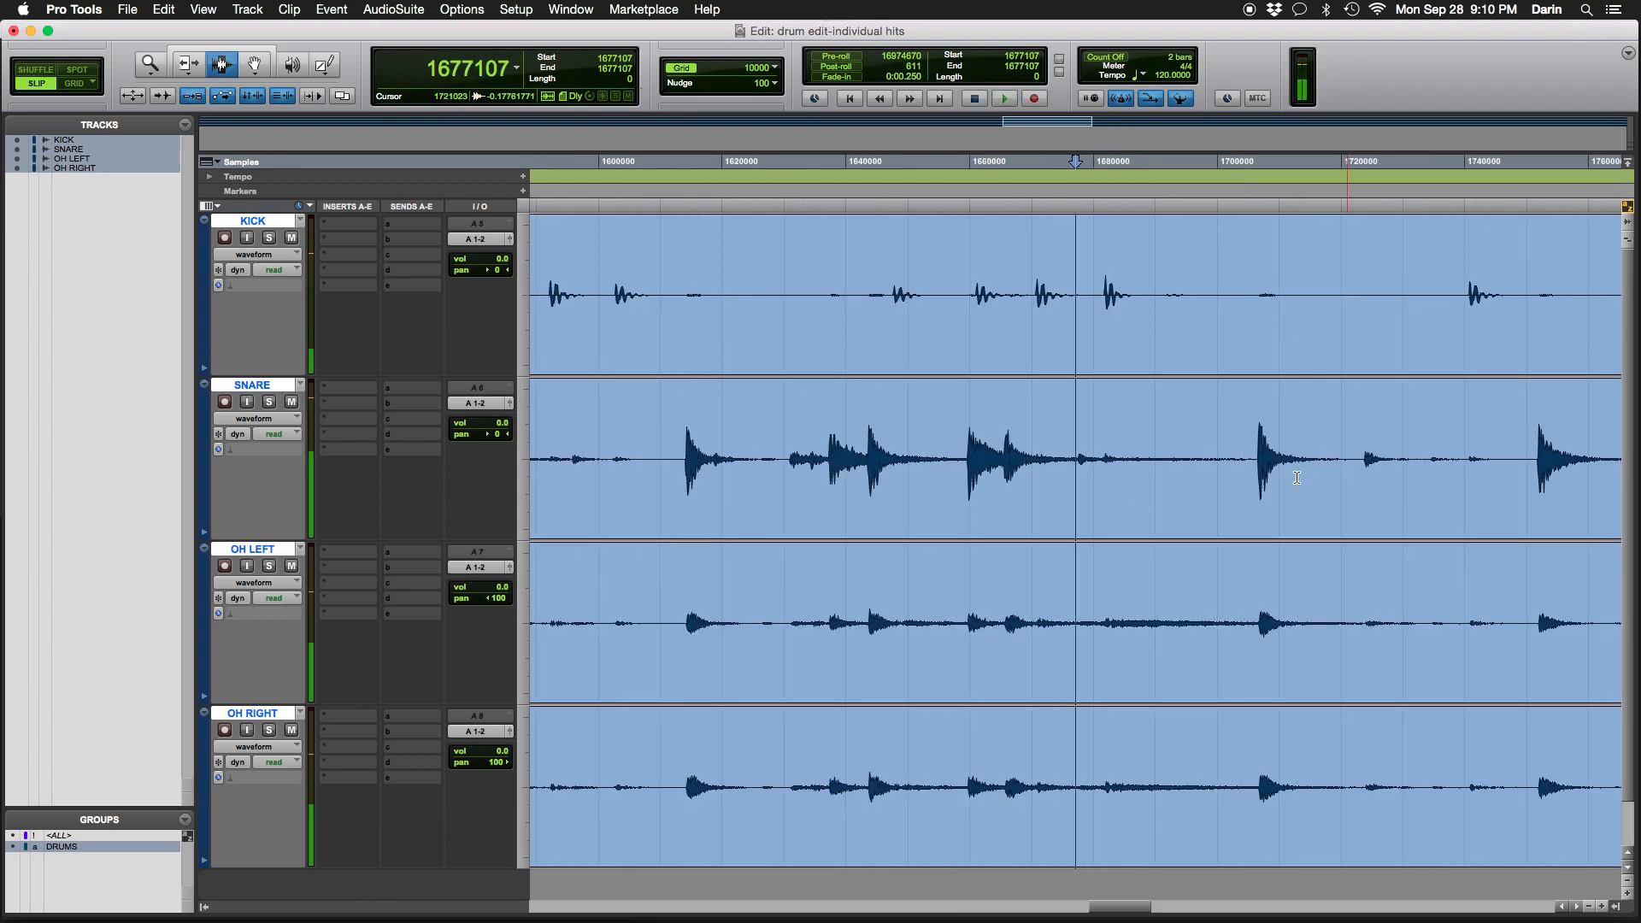
# Audition the sustained overhead hit ending the middle fill and separate the four drum clips at sample 1682769
pyautogui.click(1099, 634)
pyautogui.press('space')
pyautogui.press('space')
pyautogui.click(1109, 632)
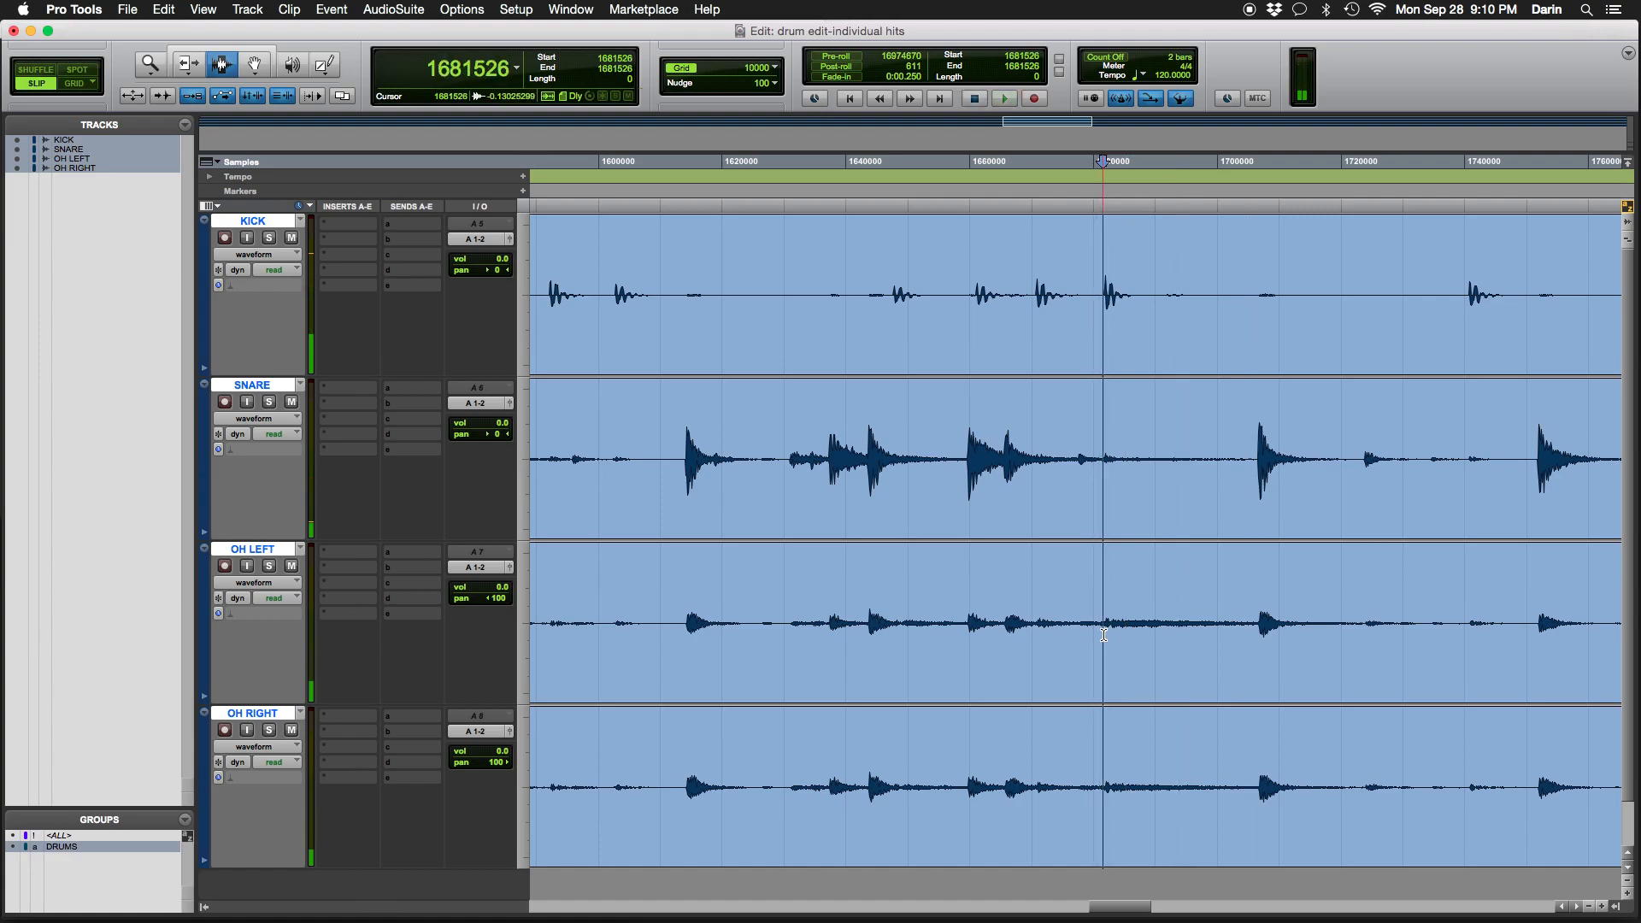
pyautogui.press('space')
pyautogui.press('space')
pyautogui.click(1111, 633)
pyautogui.press('space')
pyautogui.press('space')
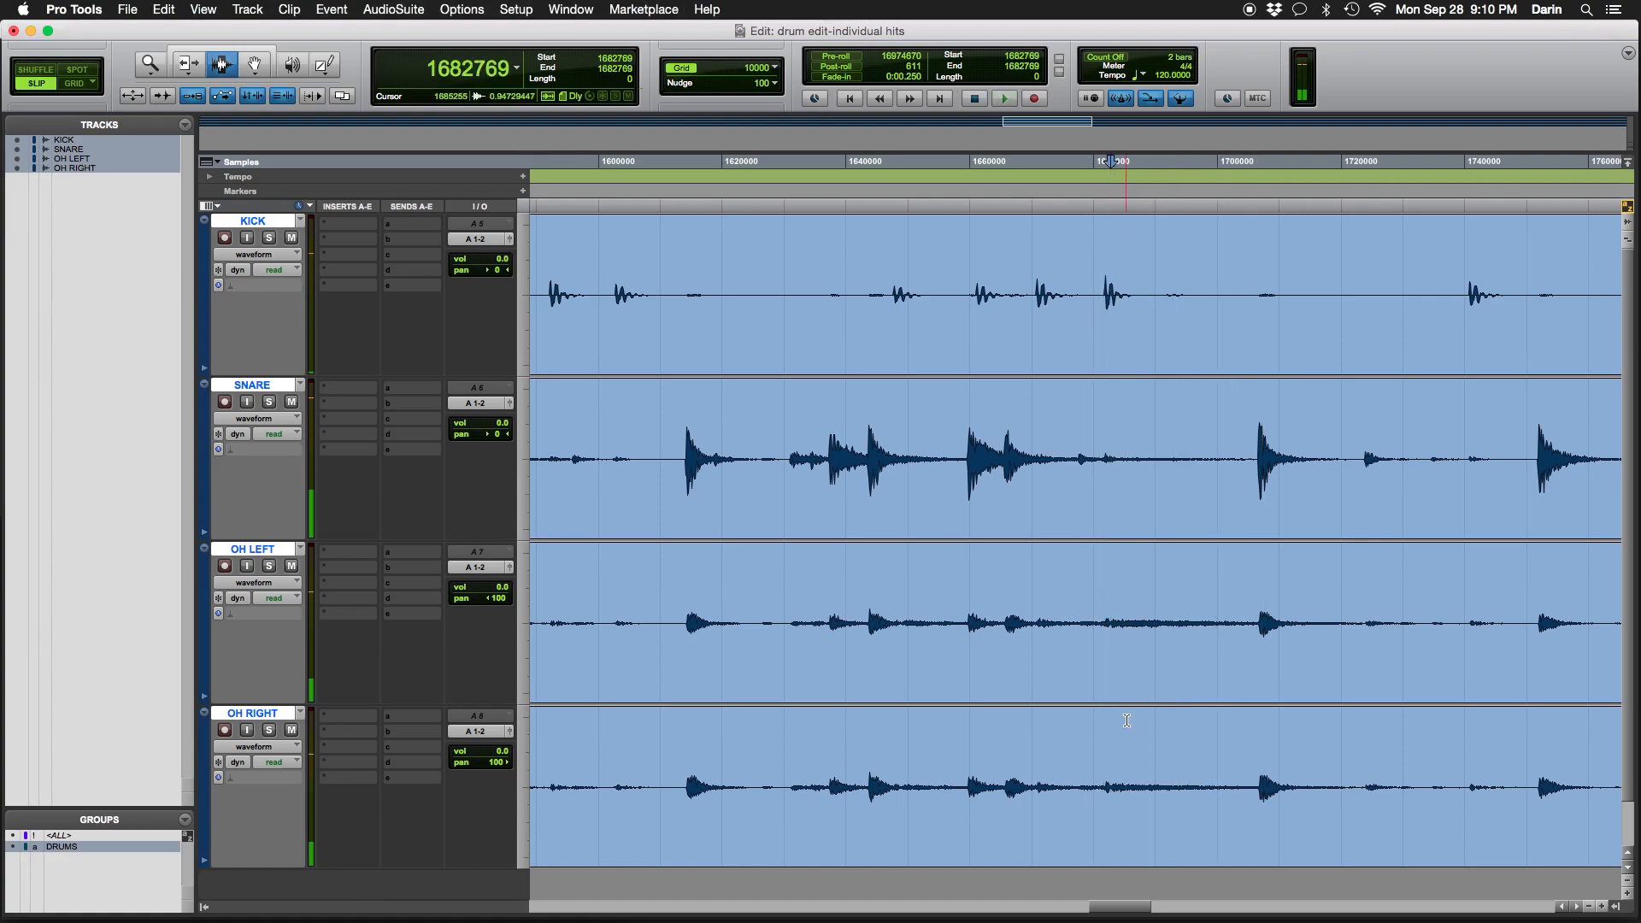
pyautogui.press('b')
# Separate the drum clips at sample 1706385, just before the next snare hit, and play back the isolated hit
pyautogui.click(1259, 639)
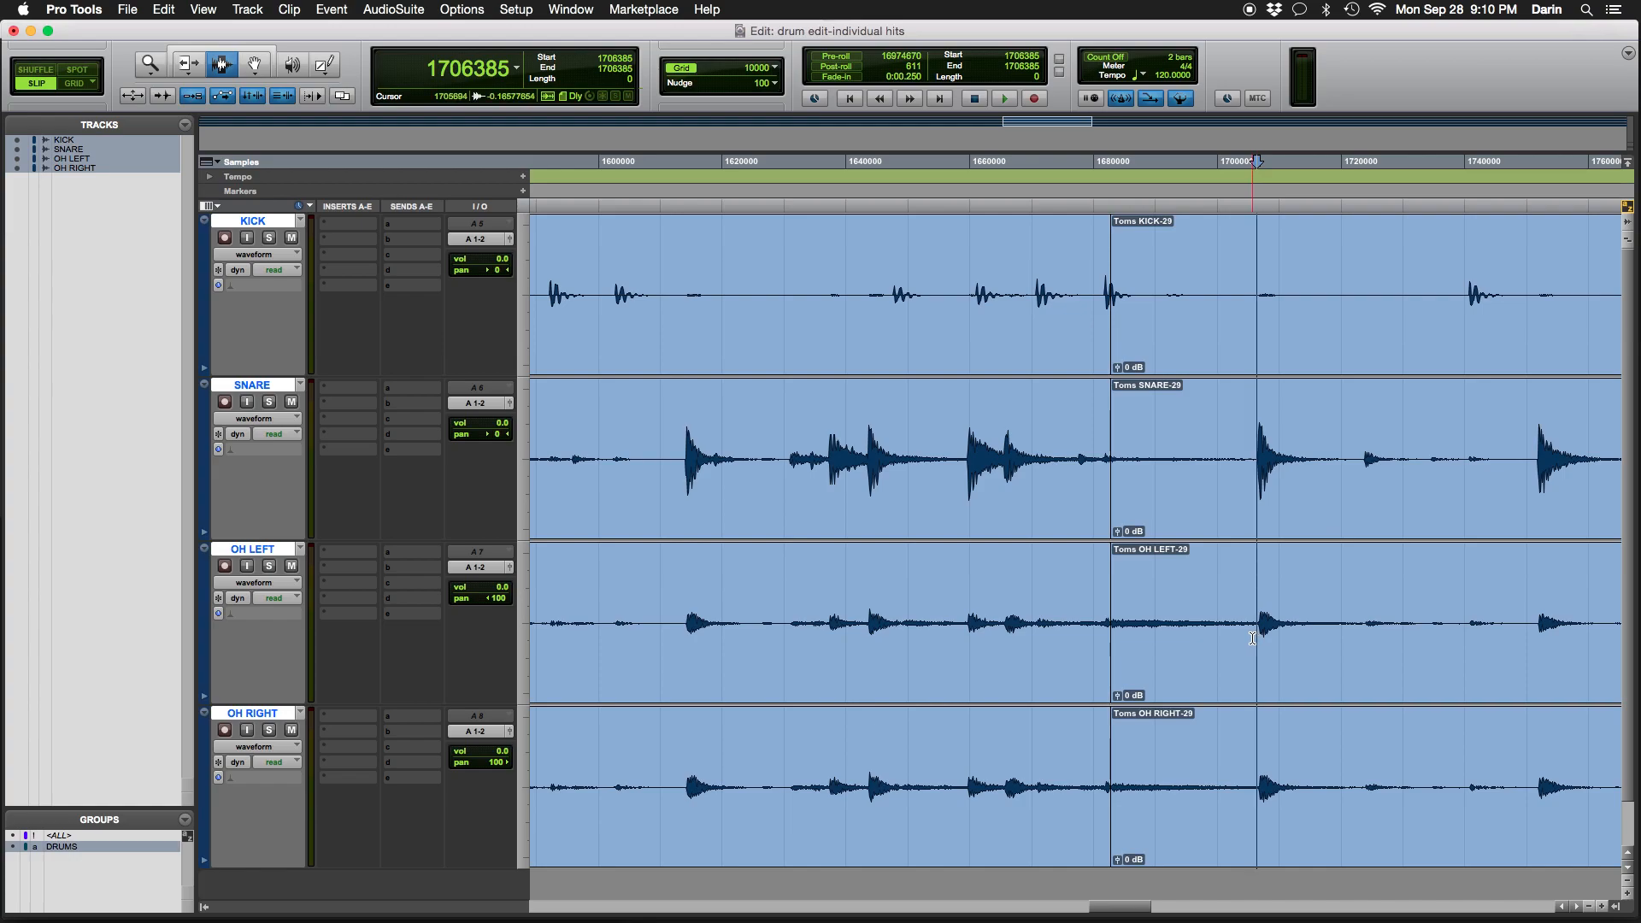
pyautogui.press('super+e')
pyautogui.doubleClick(1216, 639)
pyautogui.press('space')
pyautogui.press('space')
# Audition the closing fill and delete the long clip between samples 1706385 and 2798195 on all four tracks
pyautogui.press('r')
pyautogui.press('r')
pyautogui.press('r')
pyautogui.press('r')
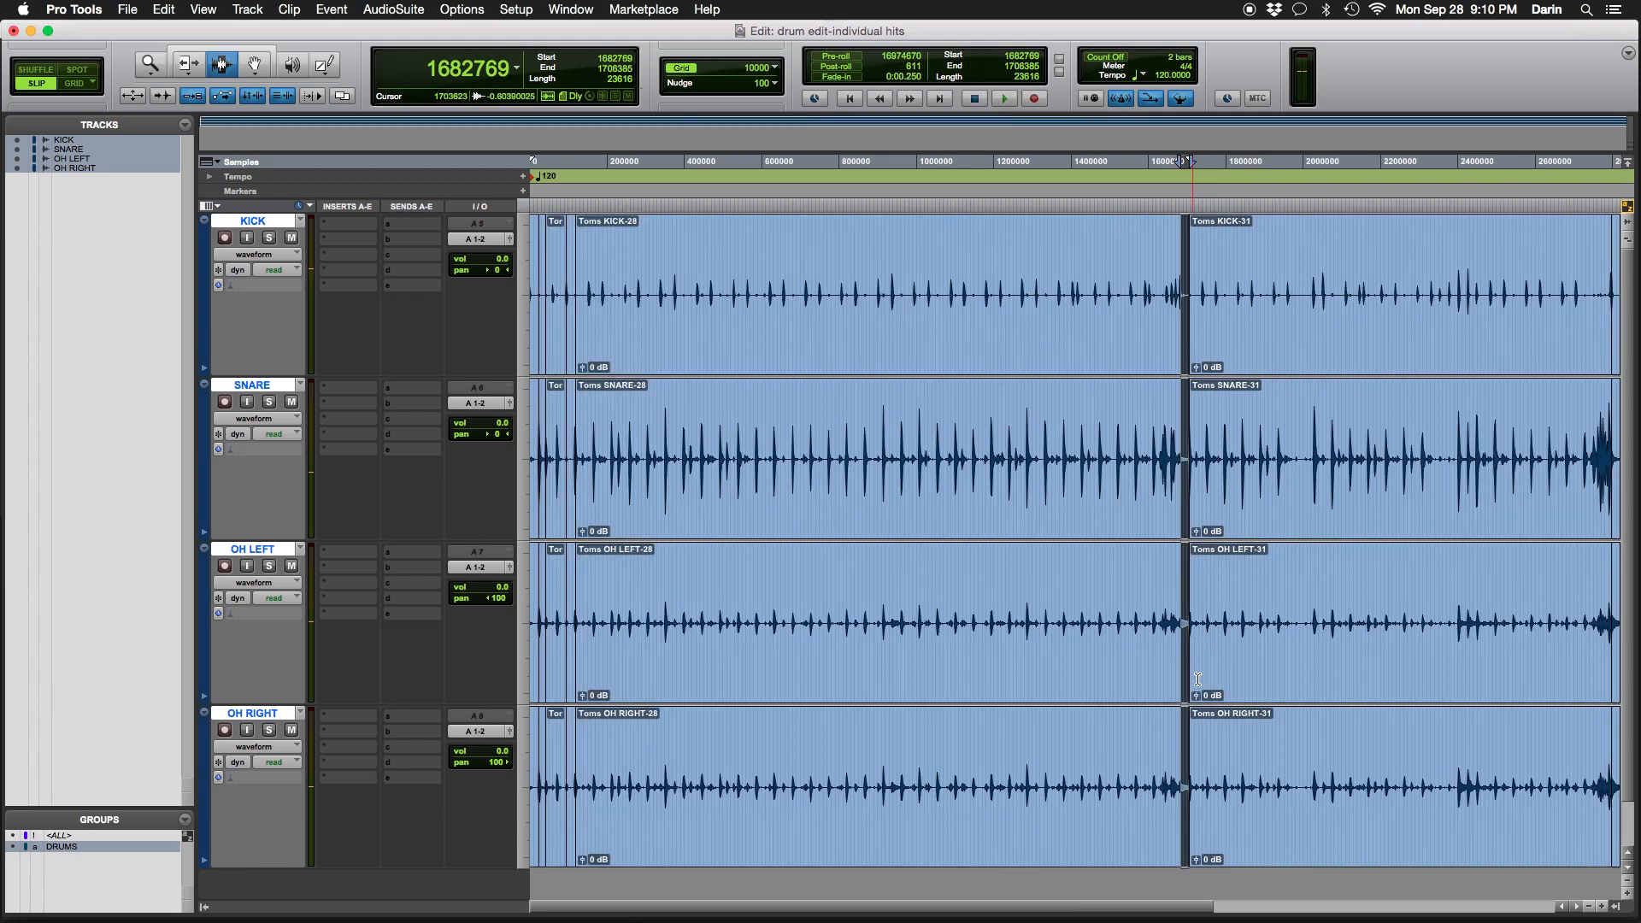
pyautogui.doubleClick(1397, 566)
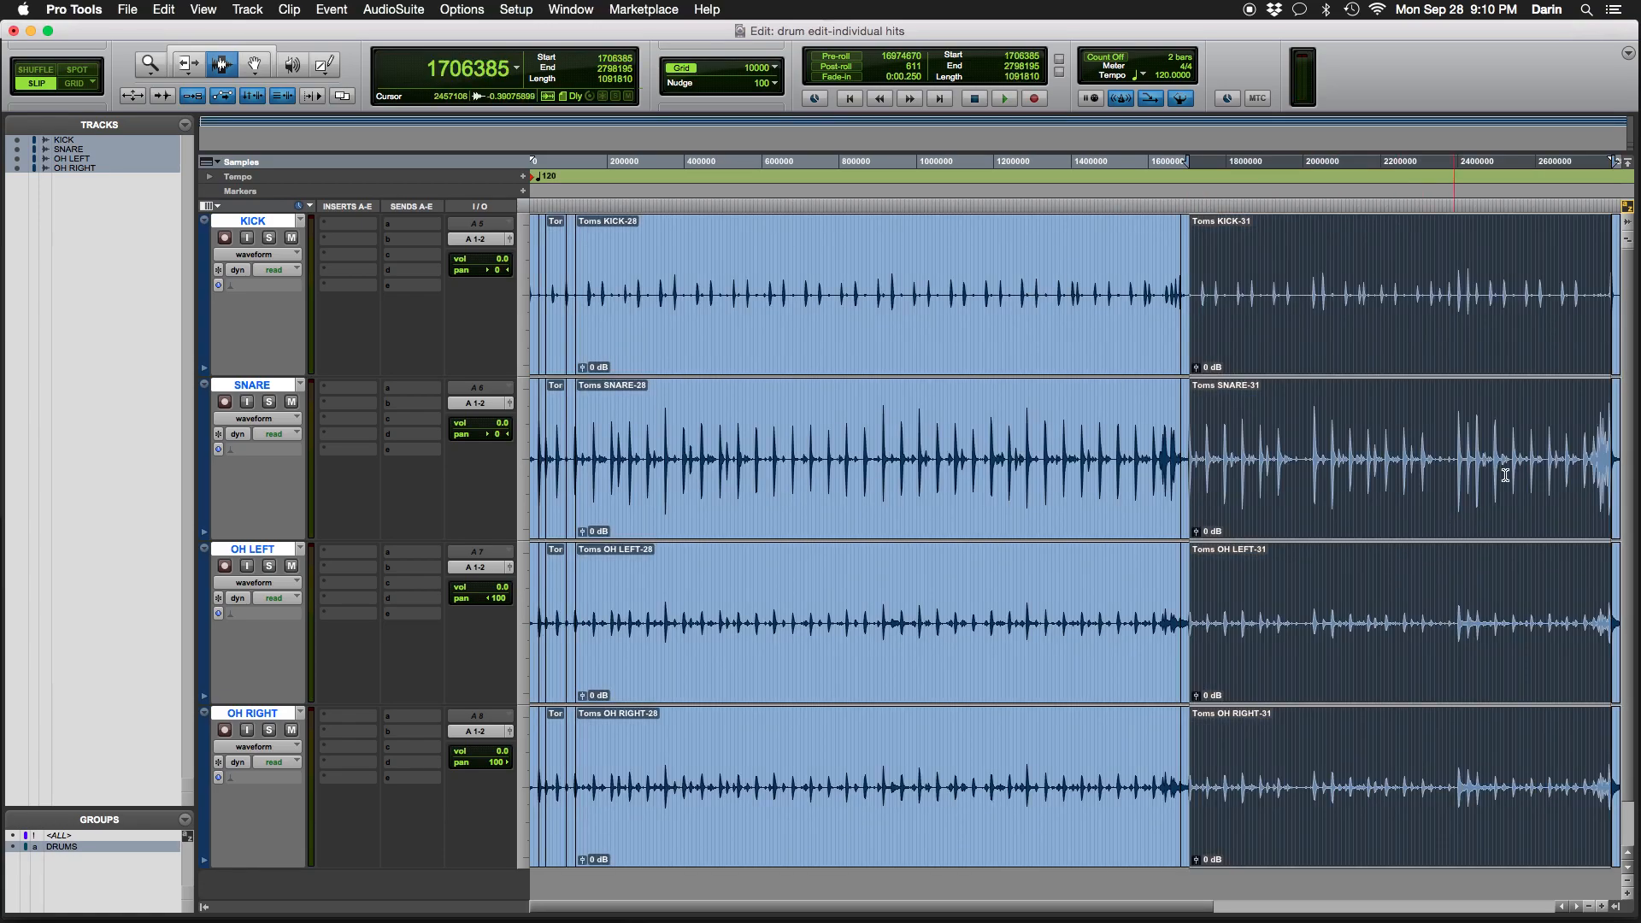
pyautogui.click(1595, 459)
pyautogui.press('space')
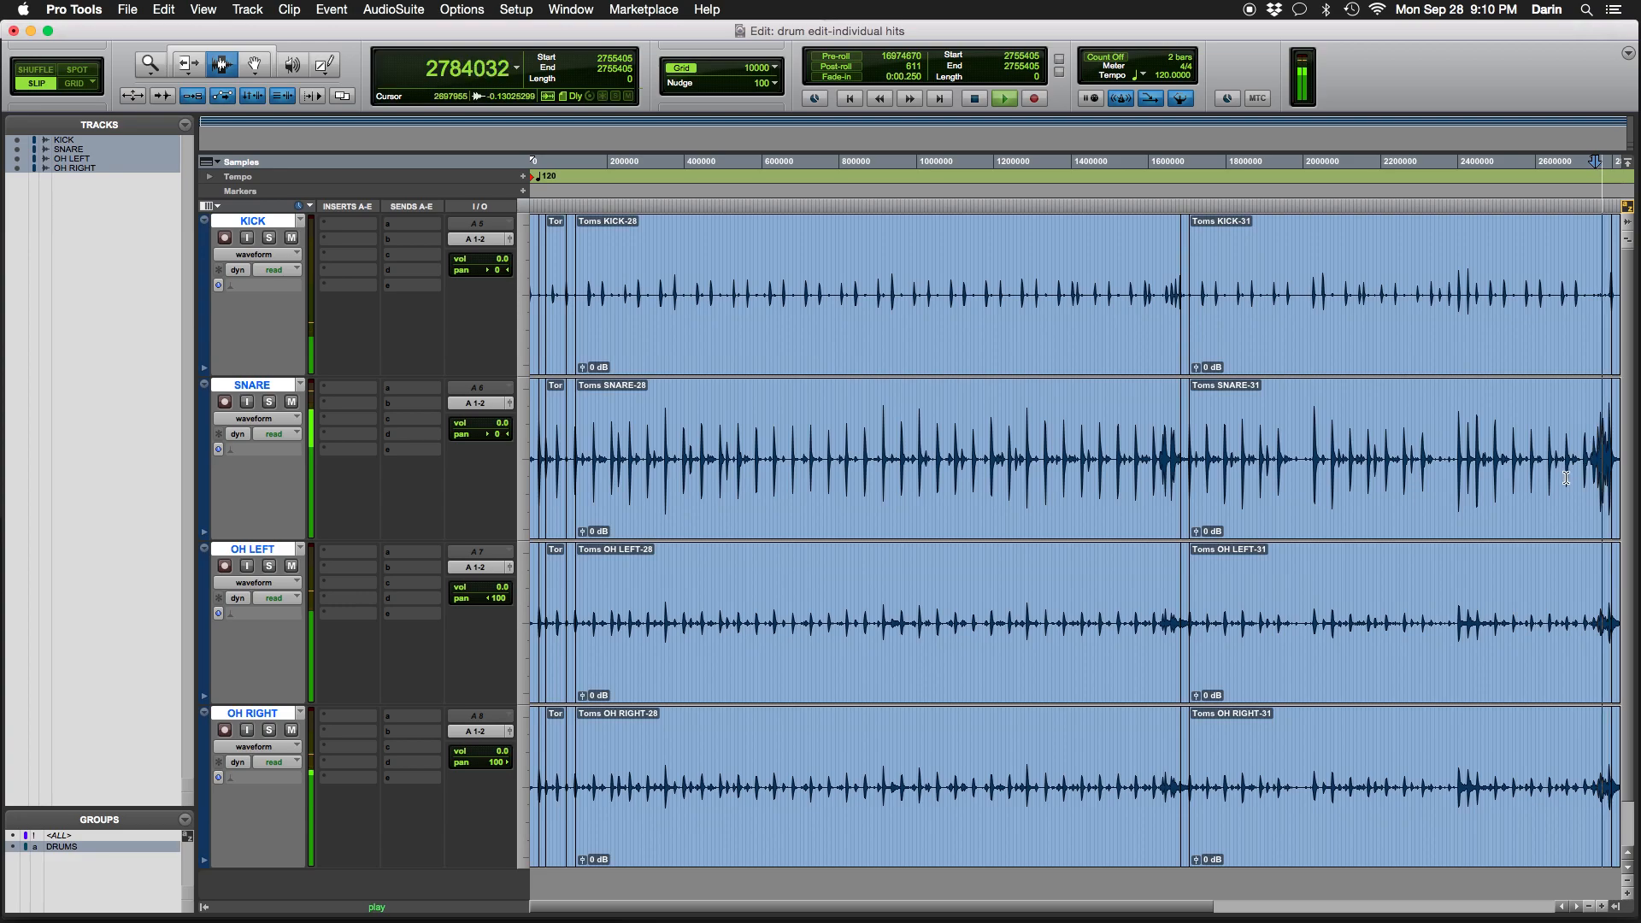
pyautogui.press('space')
pyautogui.doubleClick(1367, 499)
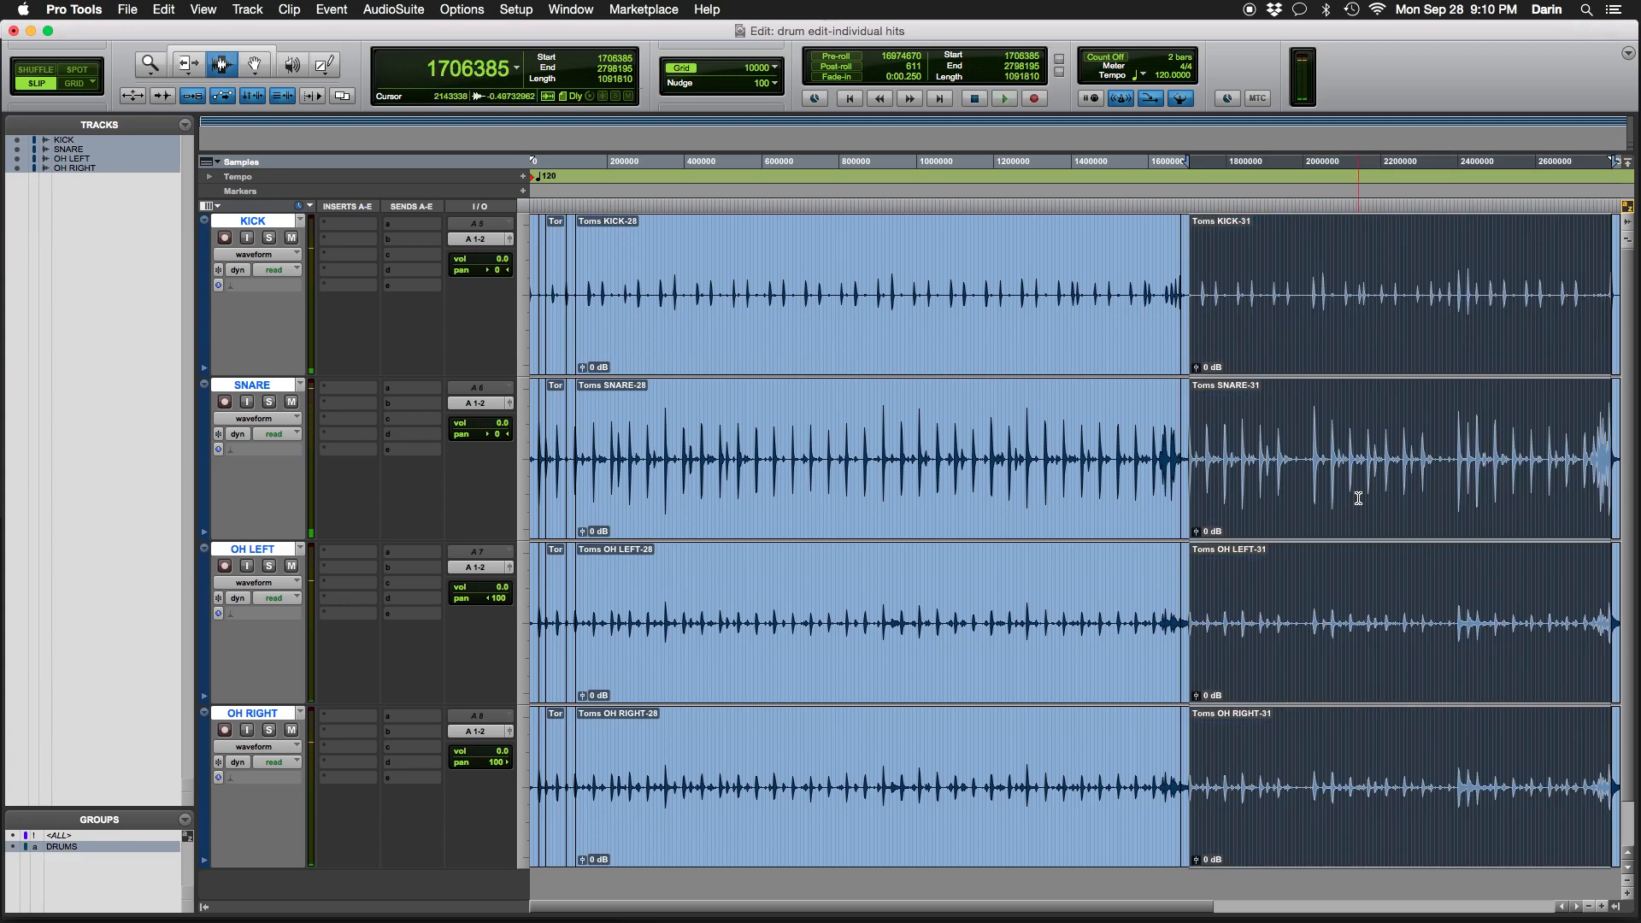
pyautogui.press('Delete')
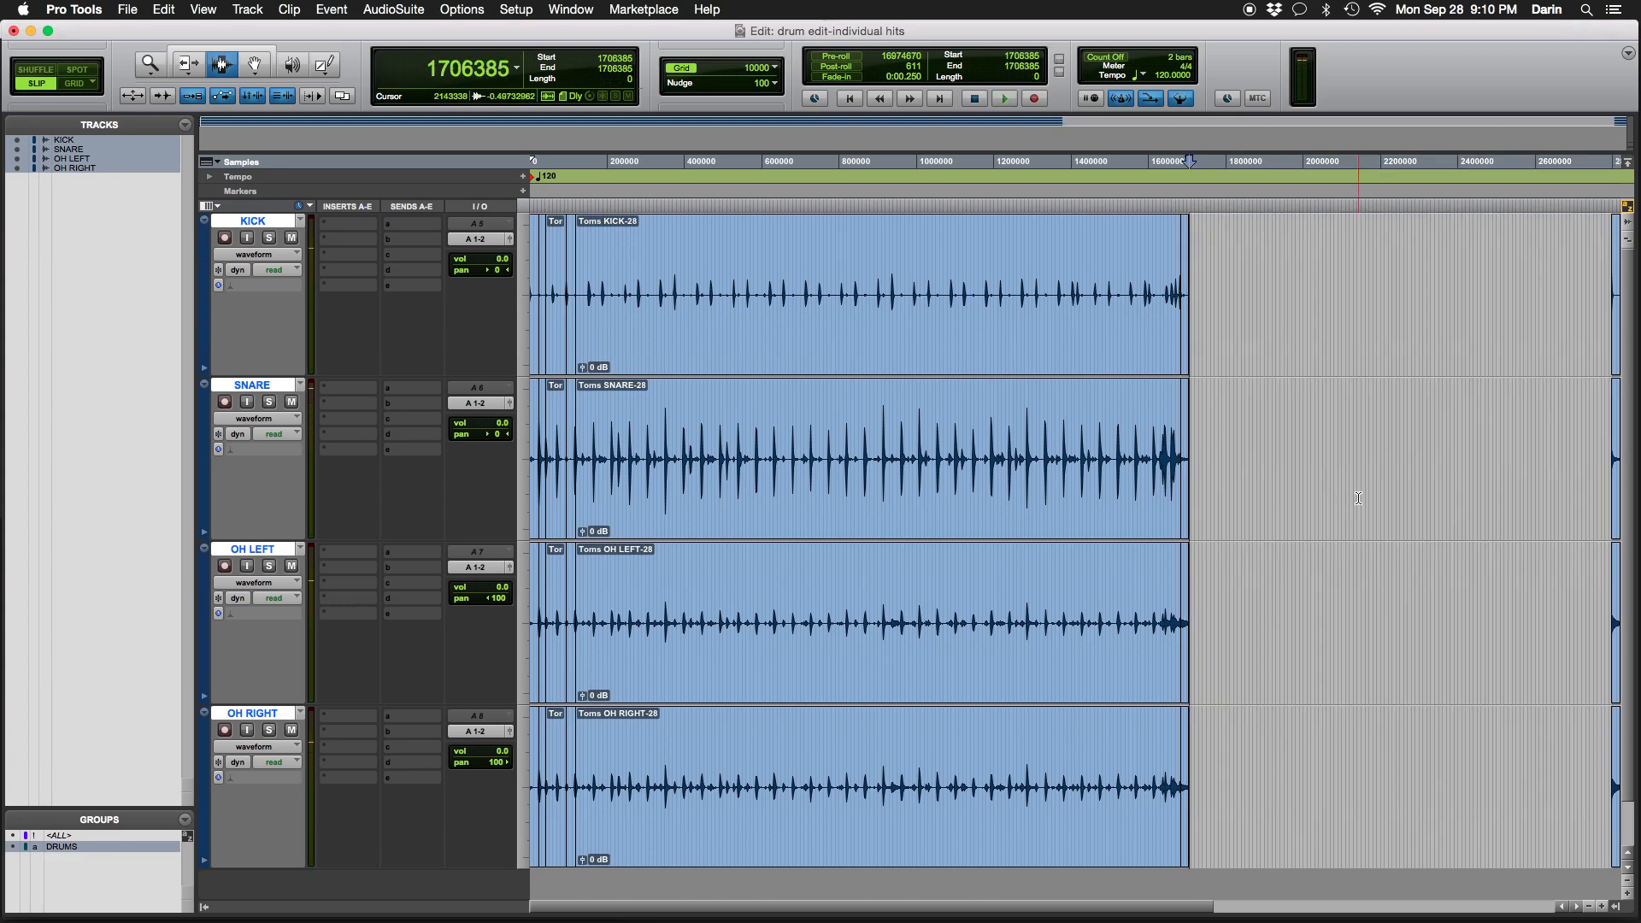
# Play back the isolated middle hit and delete the long clip between samples 118701 and 1682769 on all four tracks
pyautogui.doubleClick(859, 479)
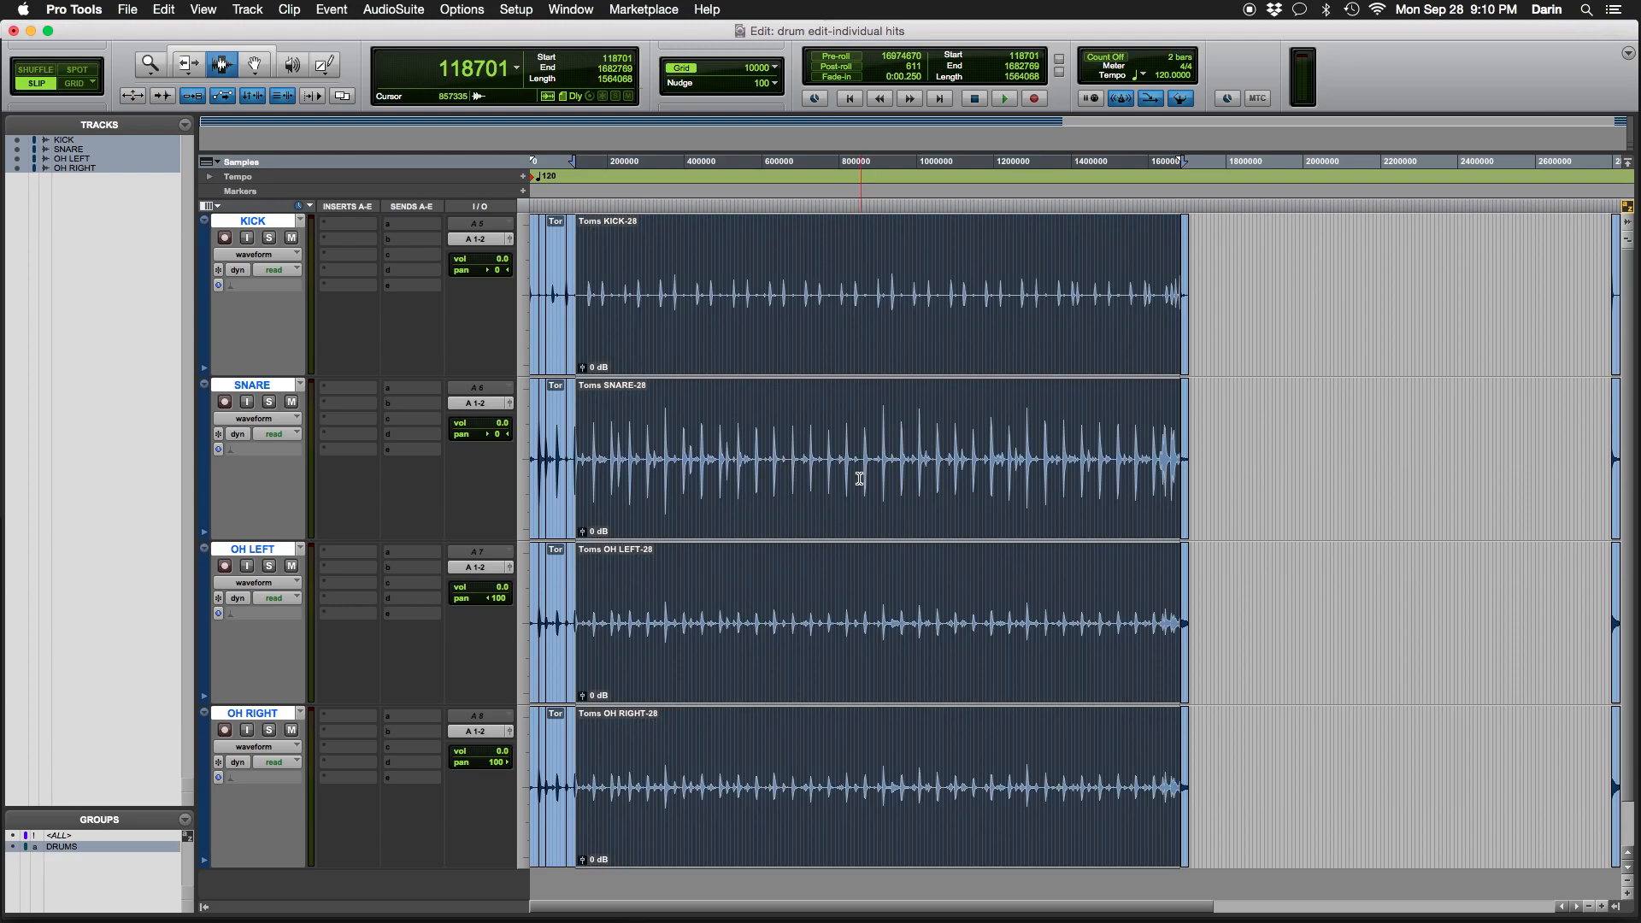
pyautogui.click(1185, 323)
pyautogui.press('space')
pyautogui.press('space')
pyautogui.doubleClick(853, 345)
pyautogui.press('Delete')
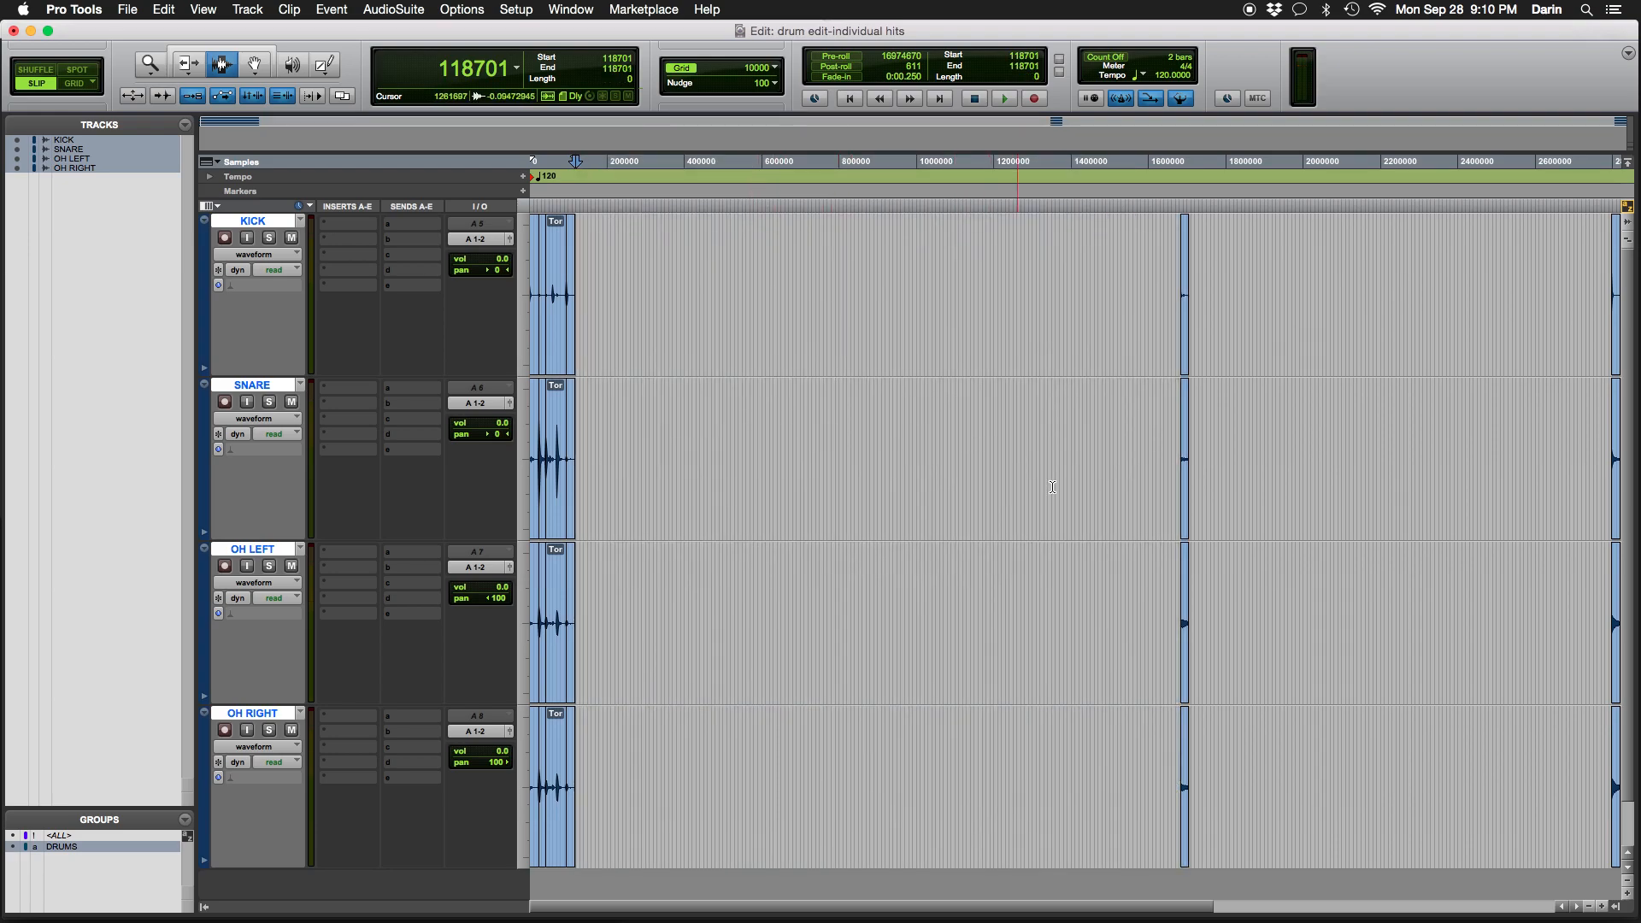
# Move the two distant isolated hits on all four tracks next to the opening clips, to samples 186851 and 243866
pyautogui.press('F8')
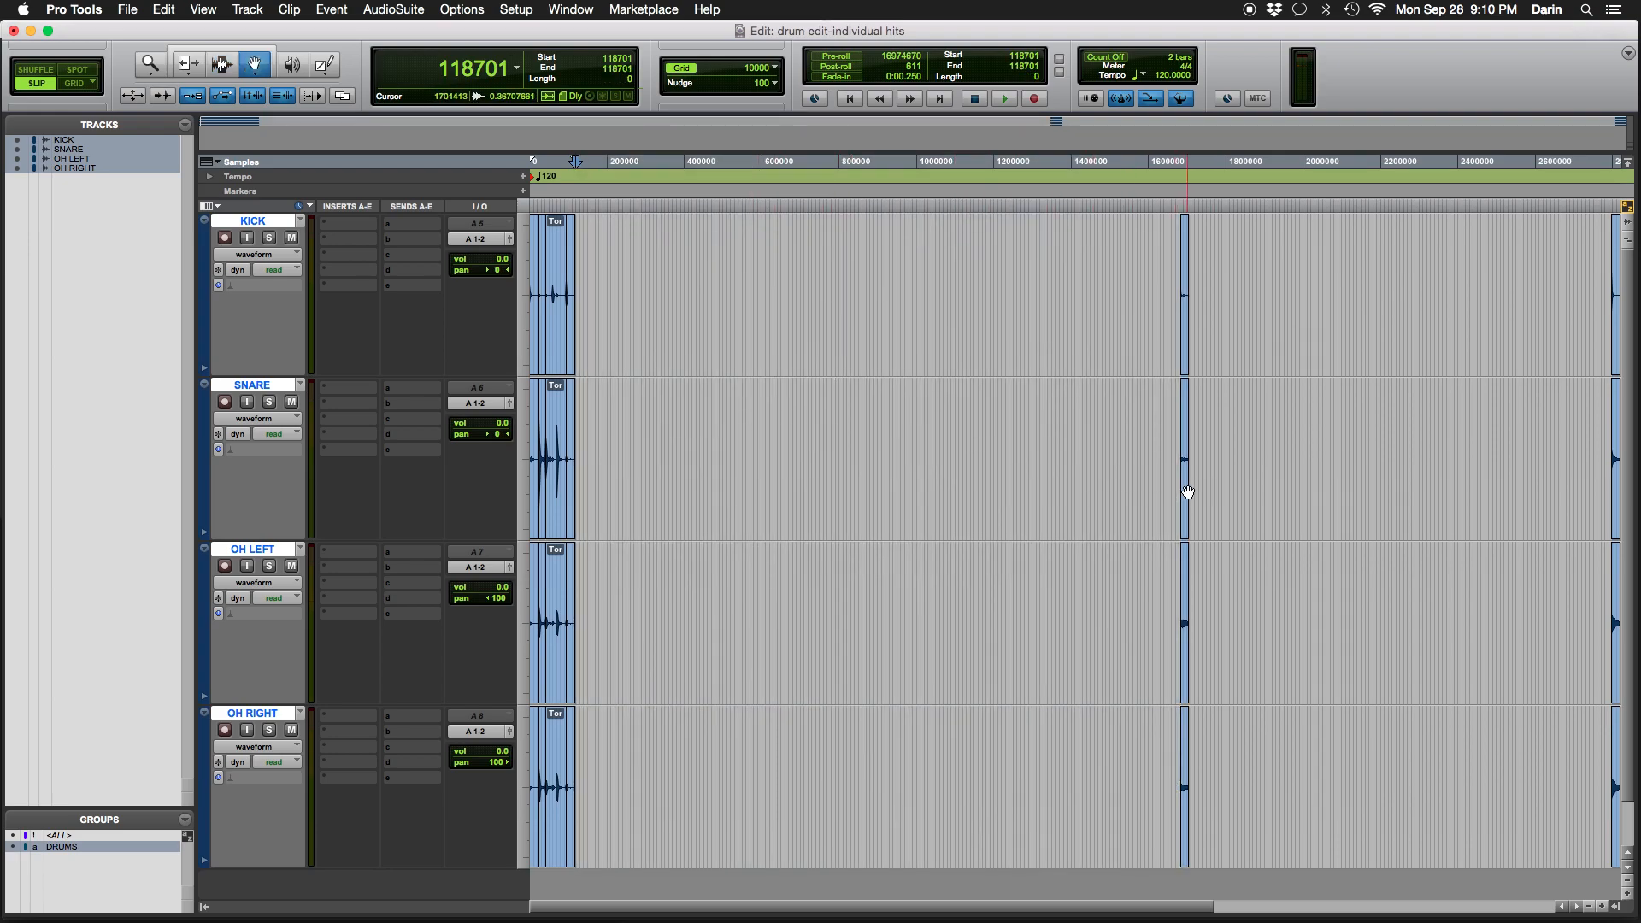
pyautogui.moveTo(1184, 493); pyautogui.dragTo(607, 487)
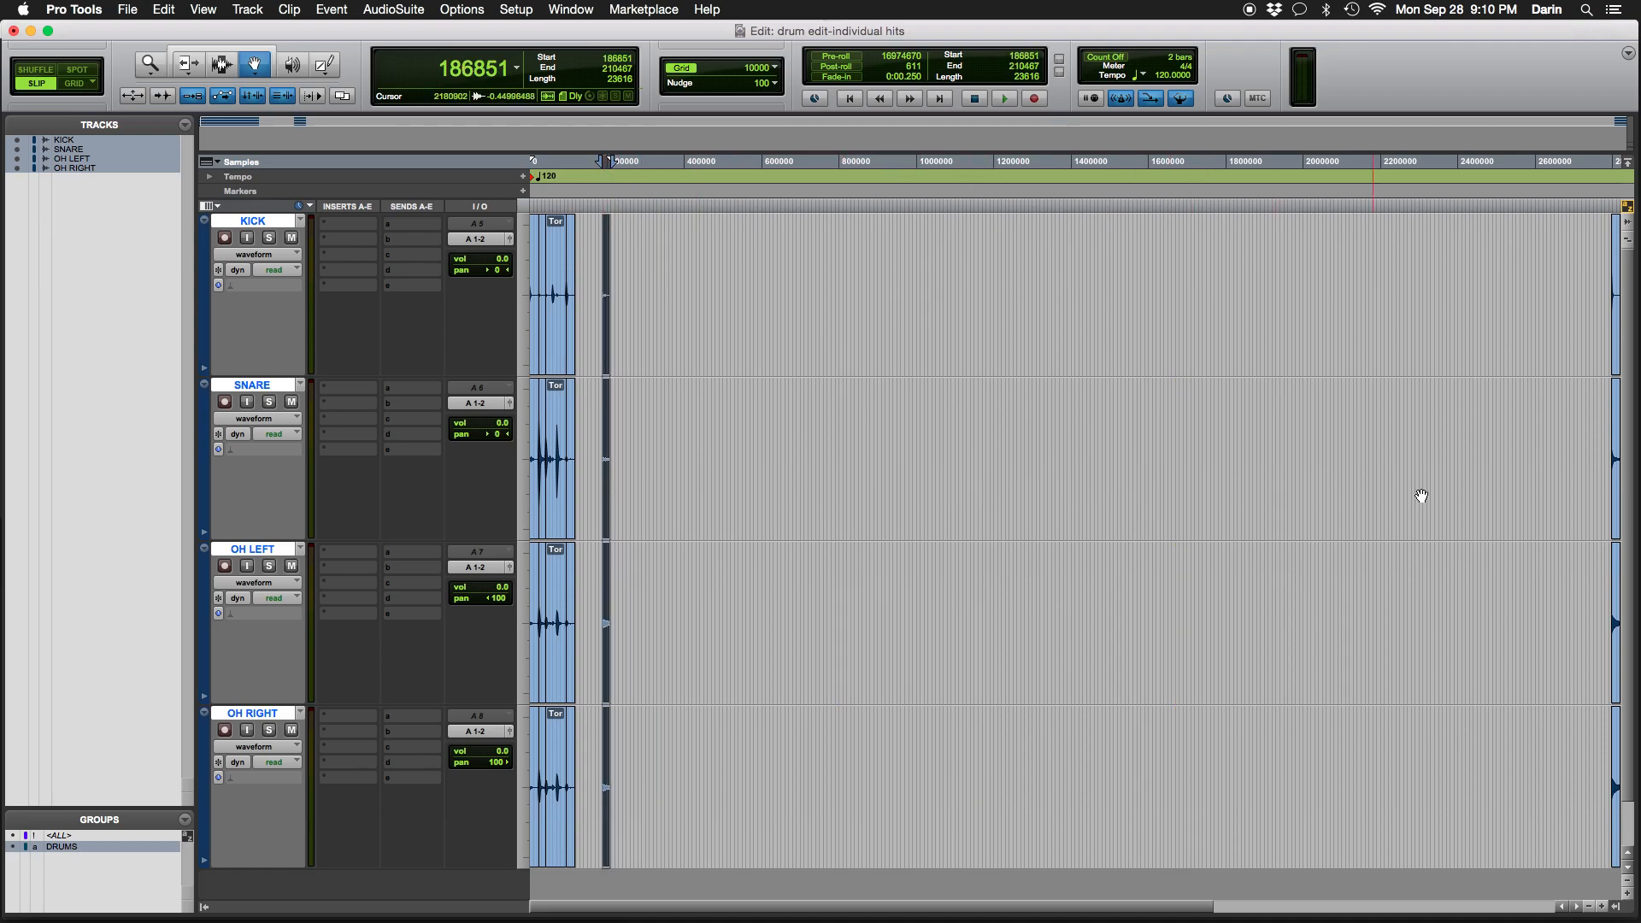
pyautogui.moveTo(1615, 483); pyautogui.dragTo(629, 470)
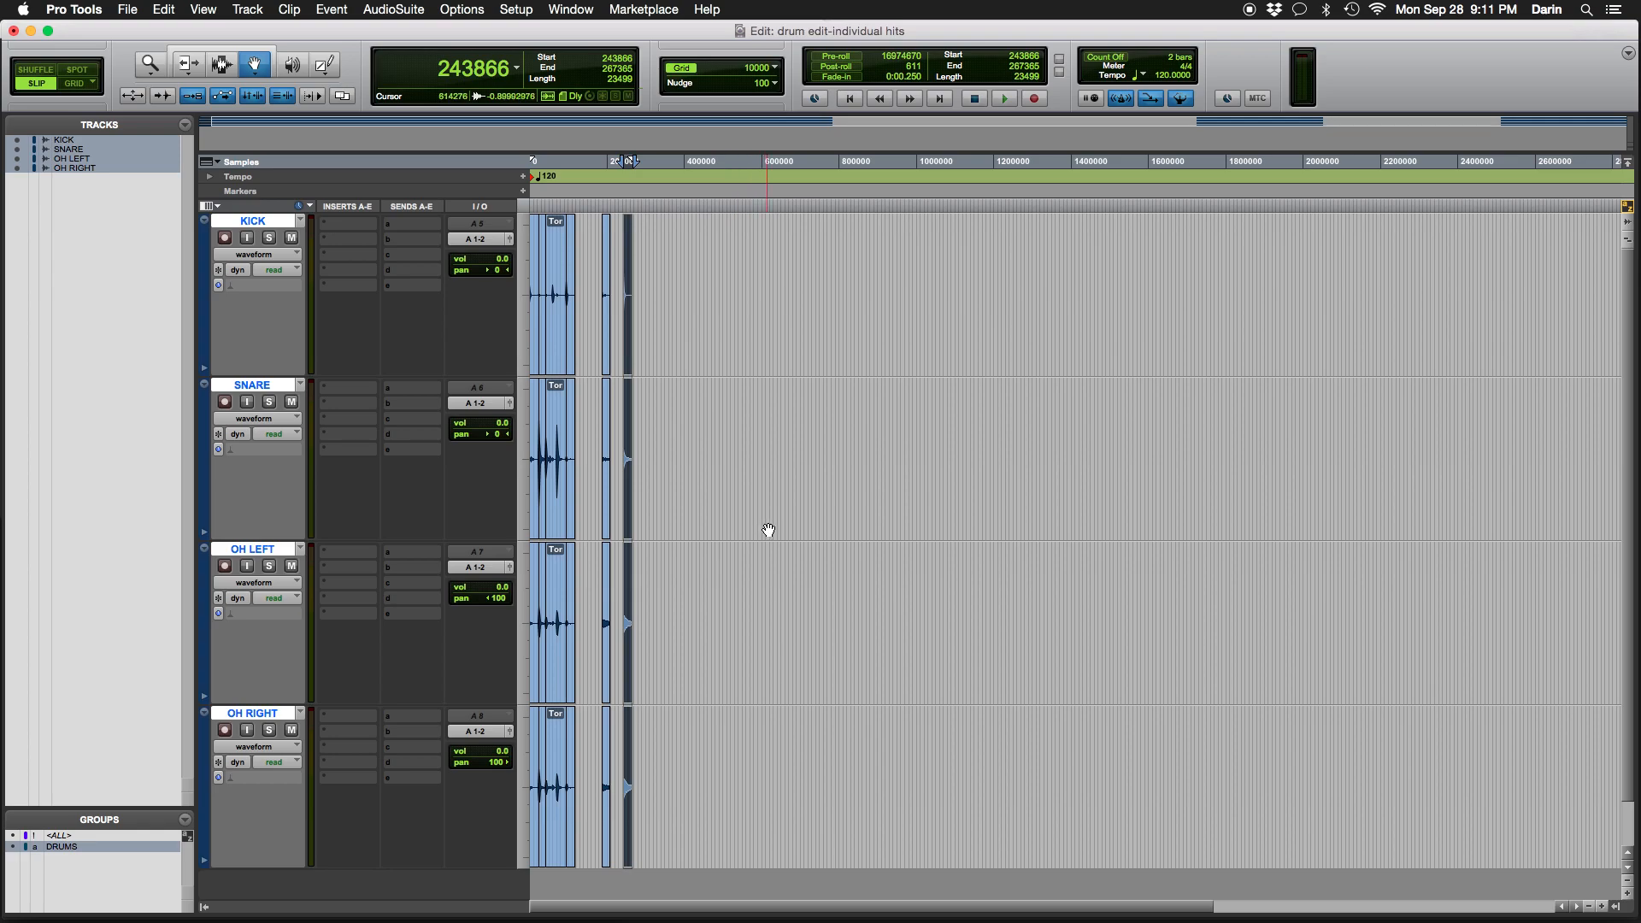
# Play back the gathered drum clips from sample 23868, just before the first loud snare hit
pyautogui.hotkey('alt', 'a')
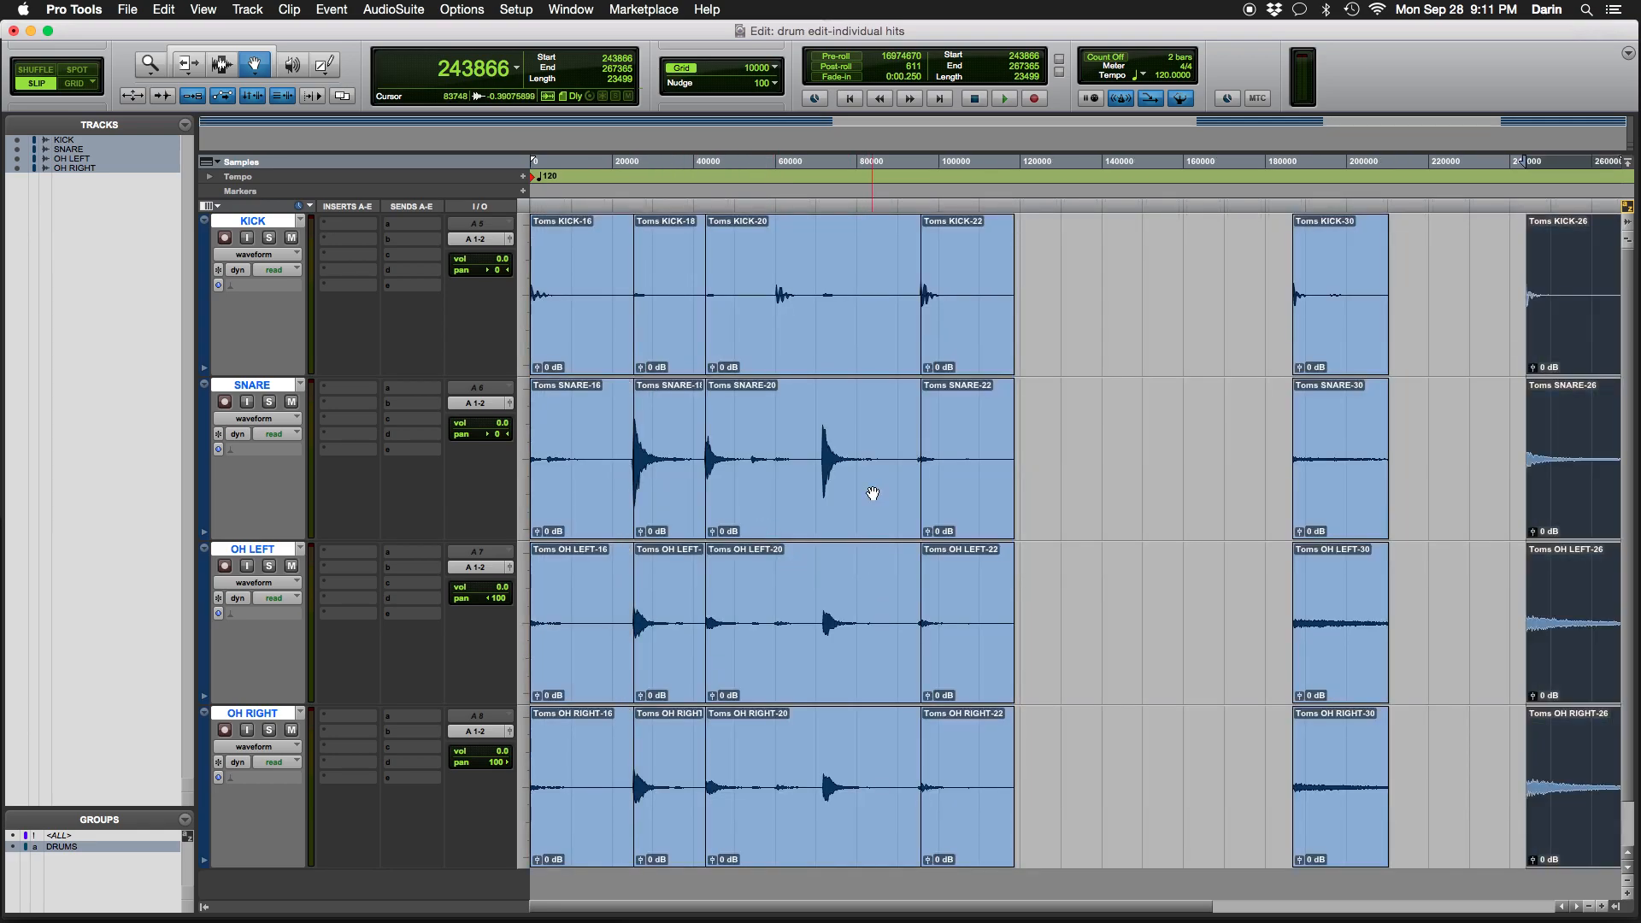
pyautogui.press('F7')
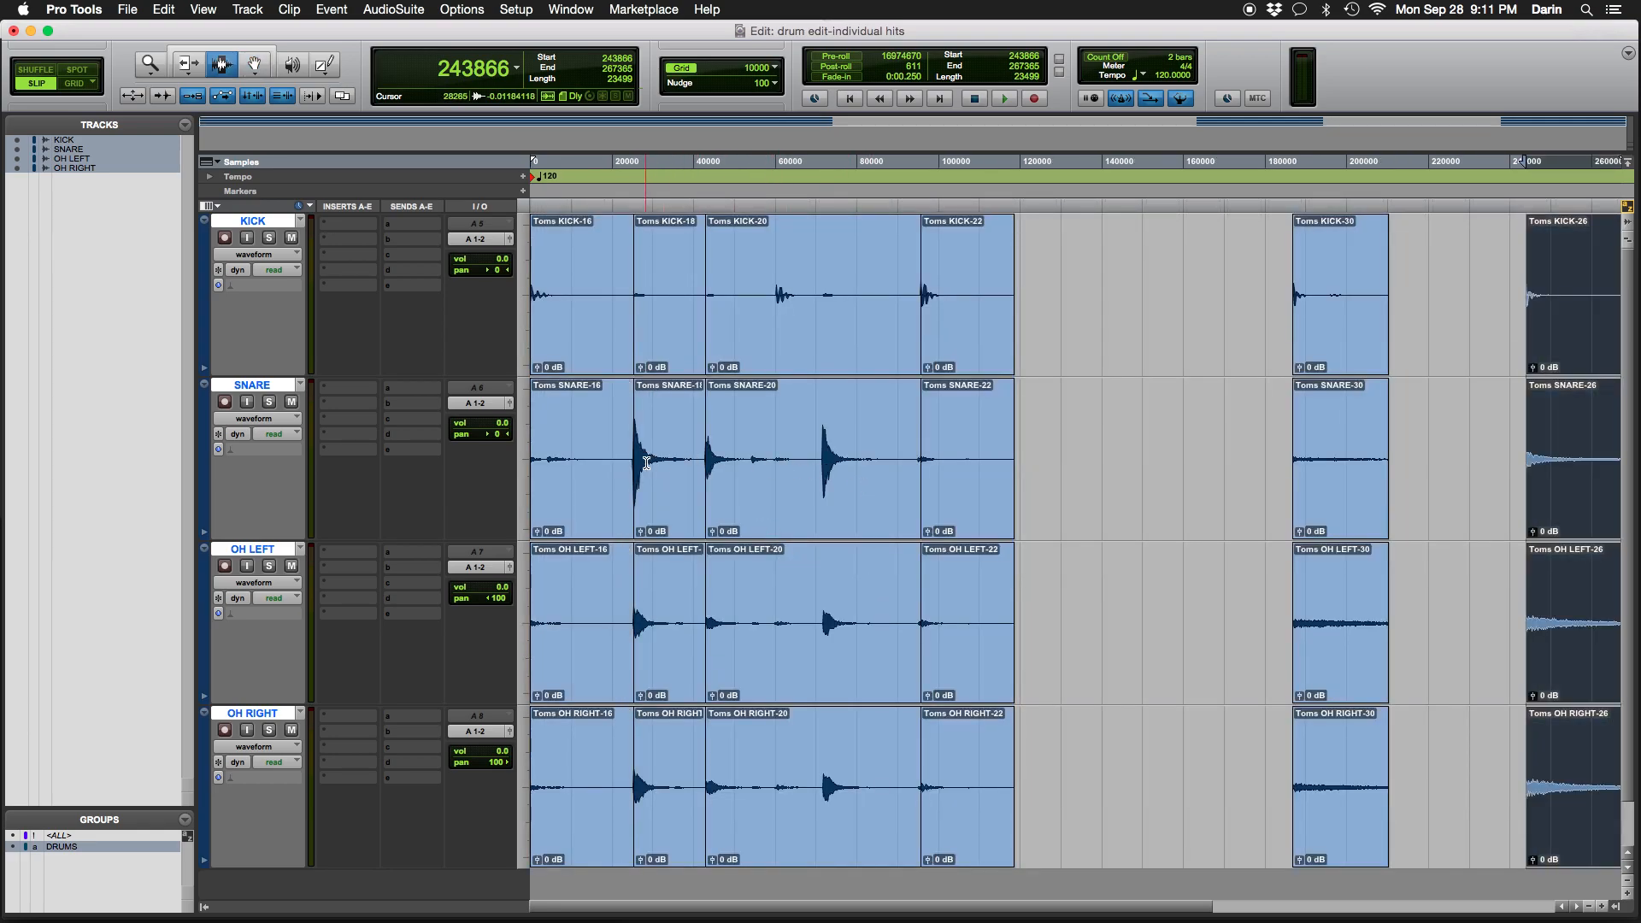
pyautogui.click(629, 466)
pyautogui.press('space')
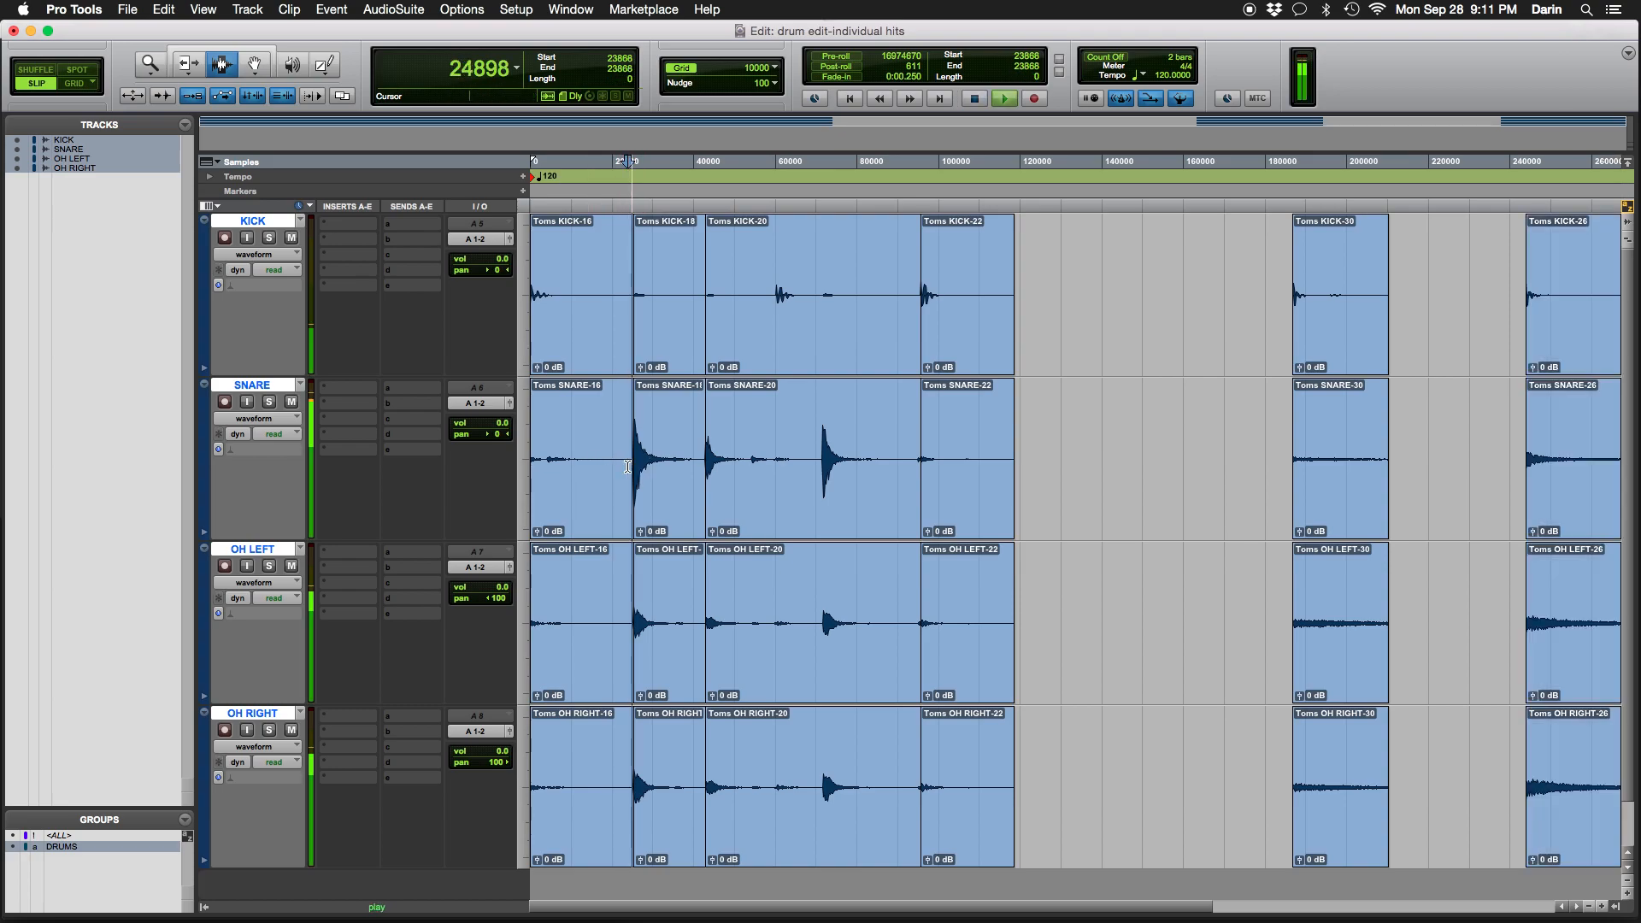
pyautogui.press('space')
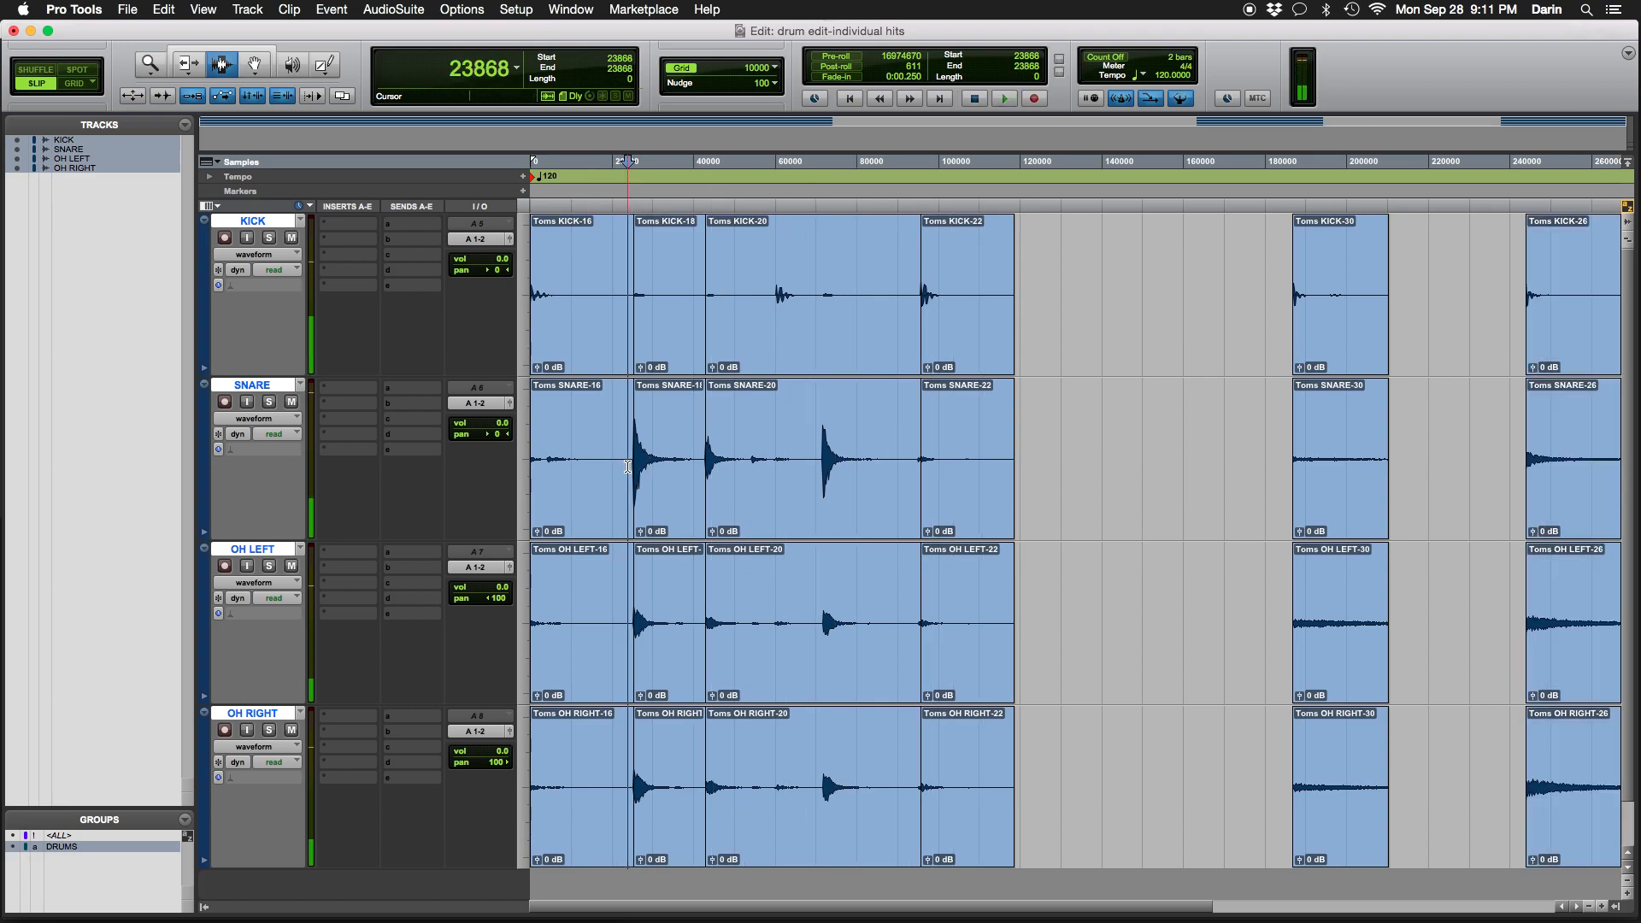
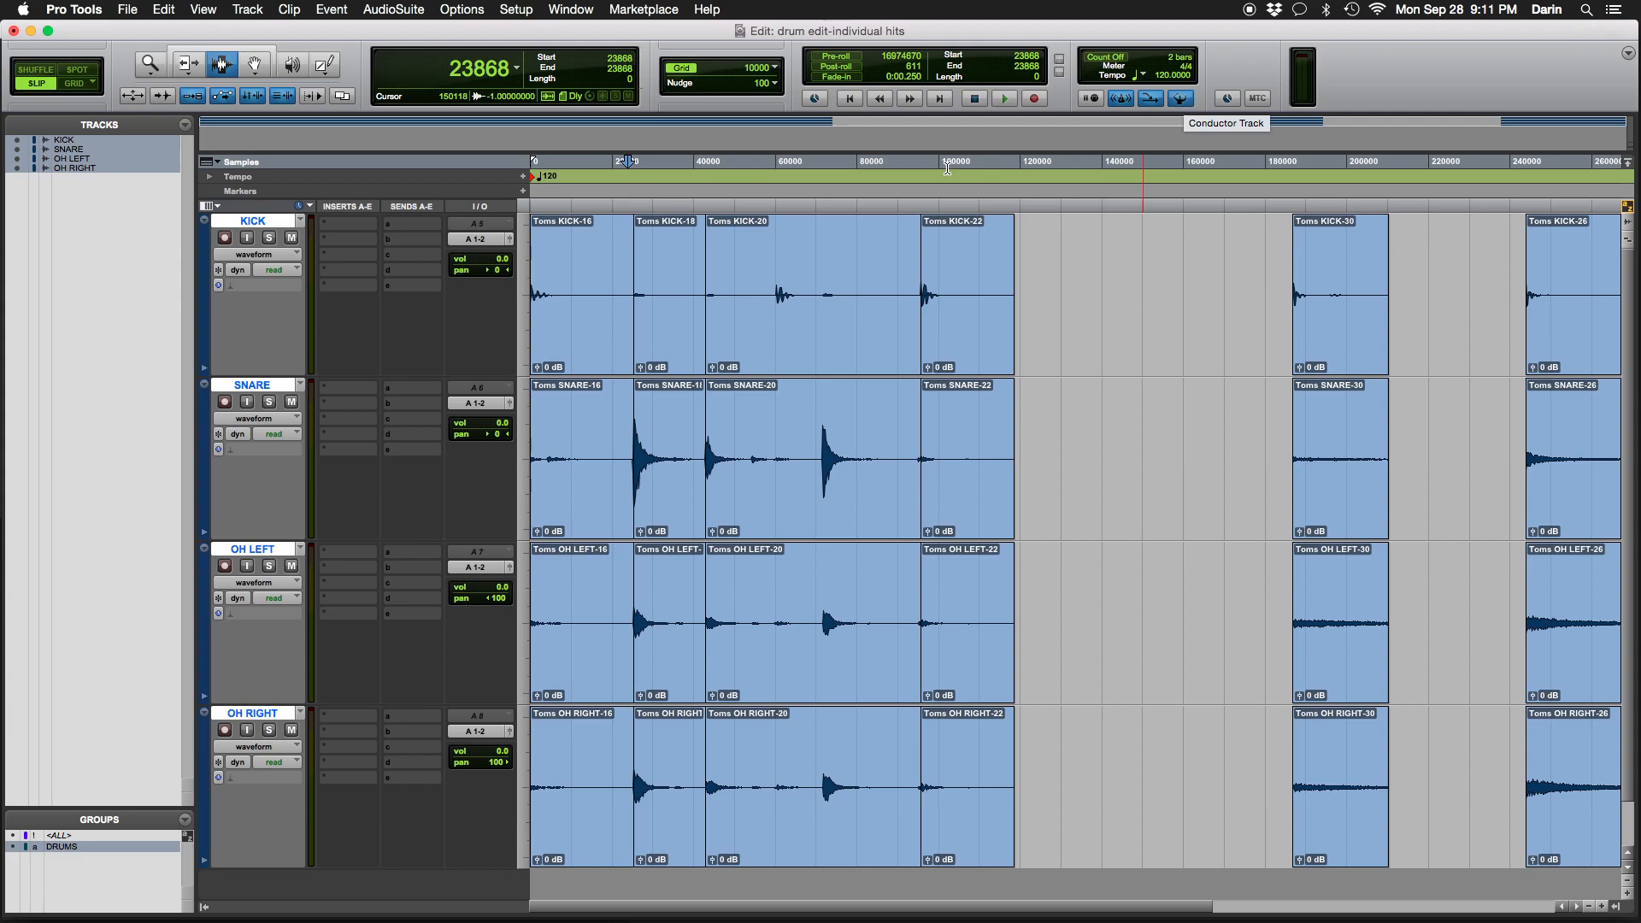
# Turn off the Conductor Track and set the manual tempo to 113 BPM
pyautogui.click(216, 179)
pyautogui.click(210, 177)
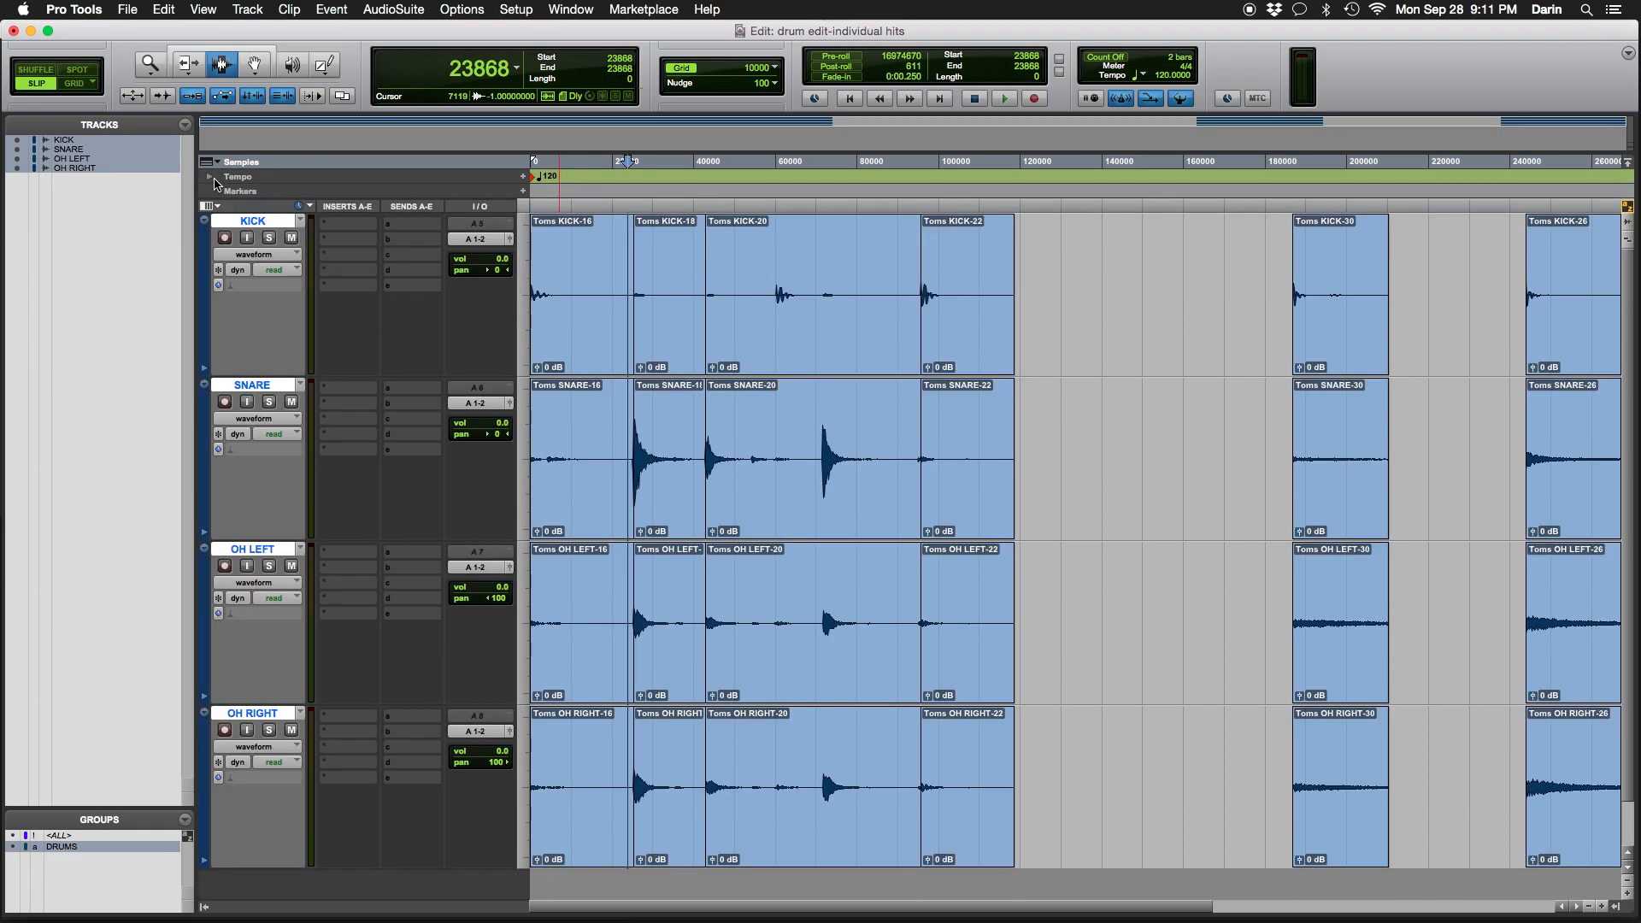
pyautogui.click(1180, 100)
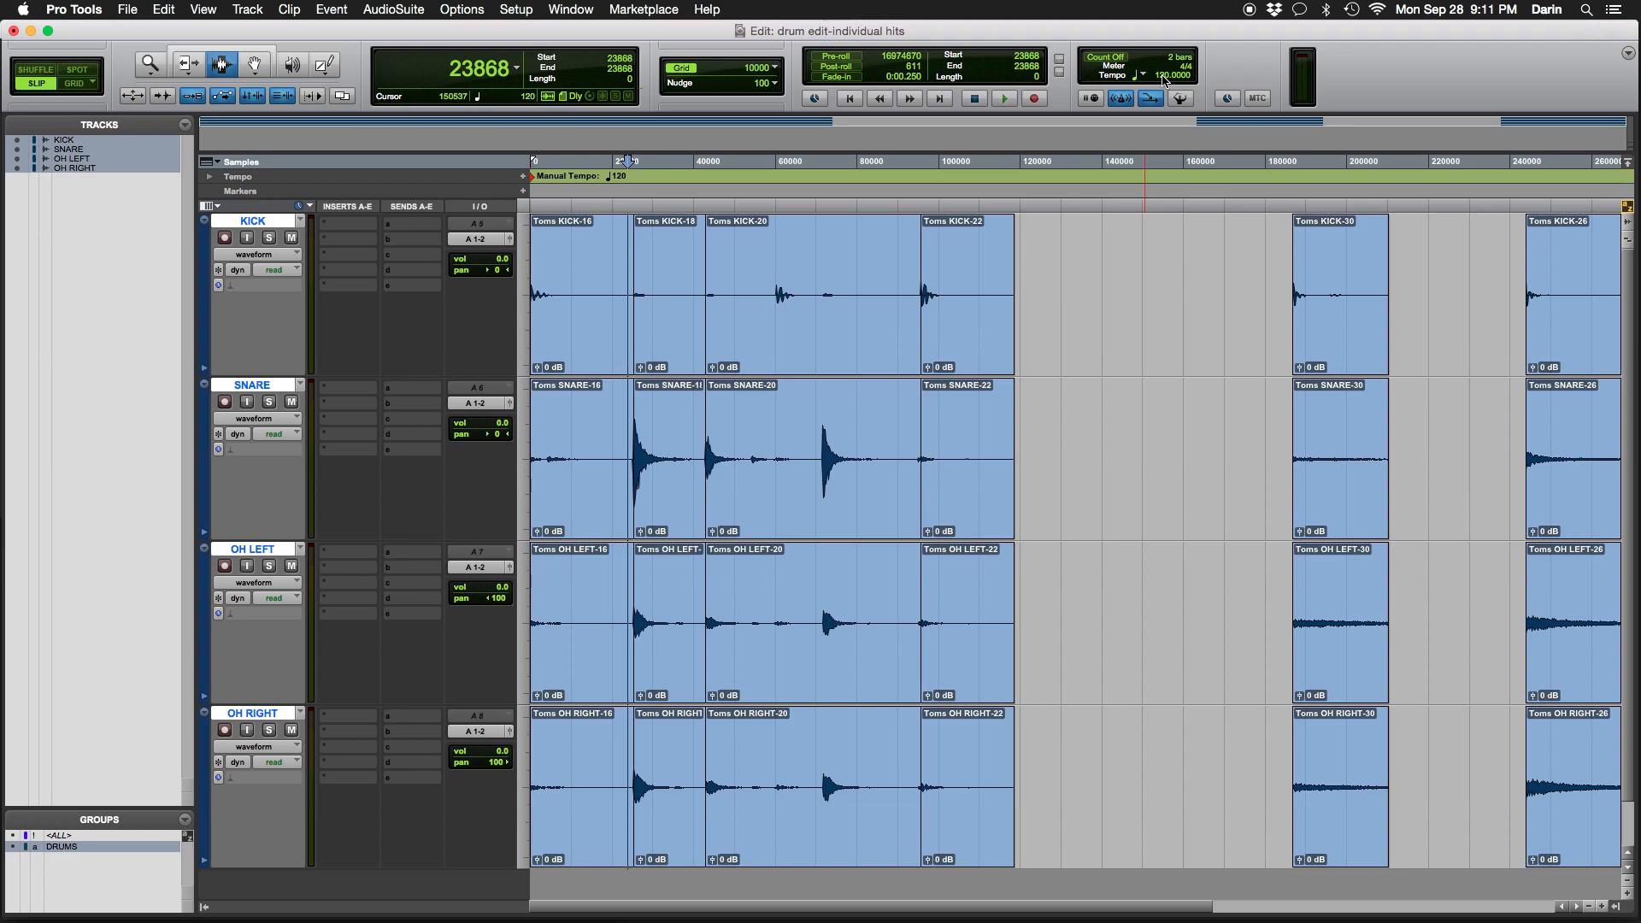
pyautogui.click(1163, 81)
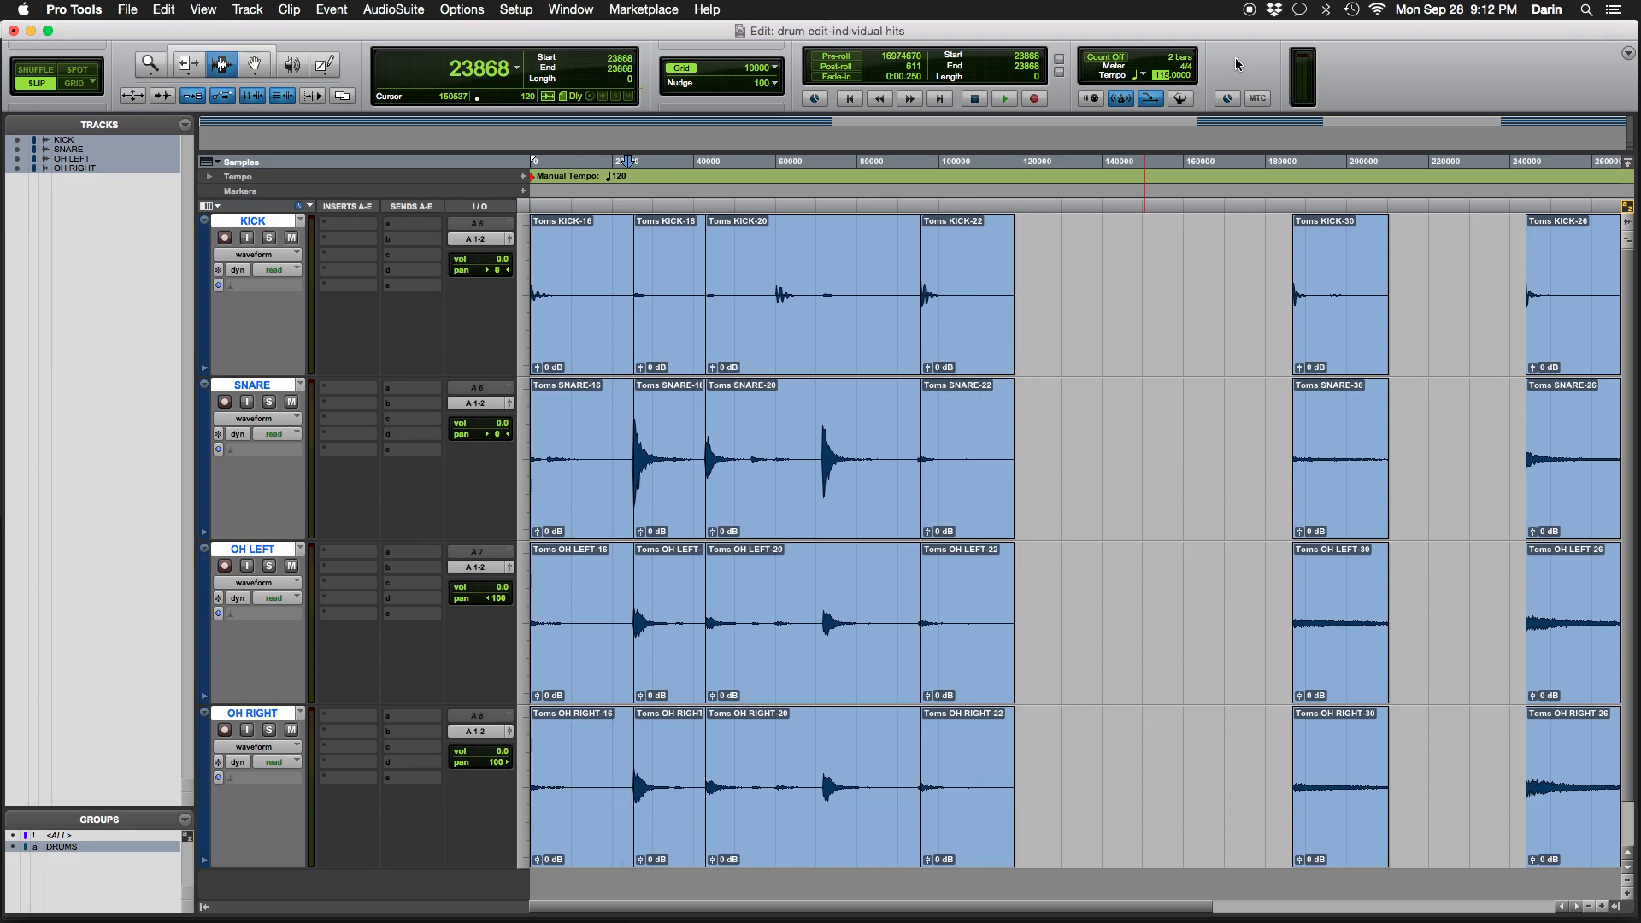
pyautogui.press('Down')
pyautogui.press('Down')
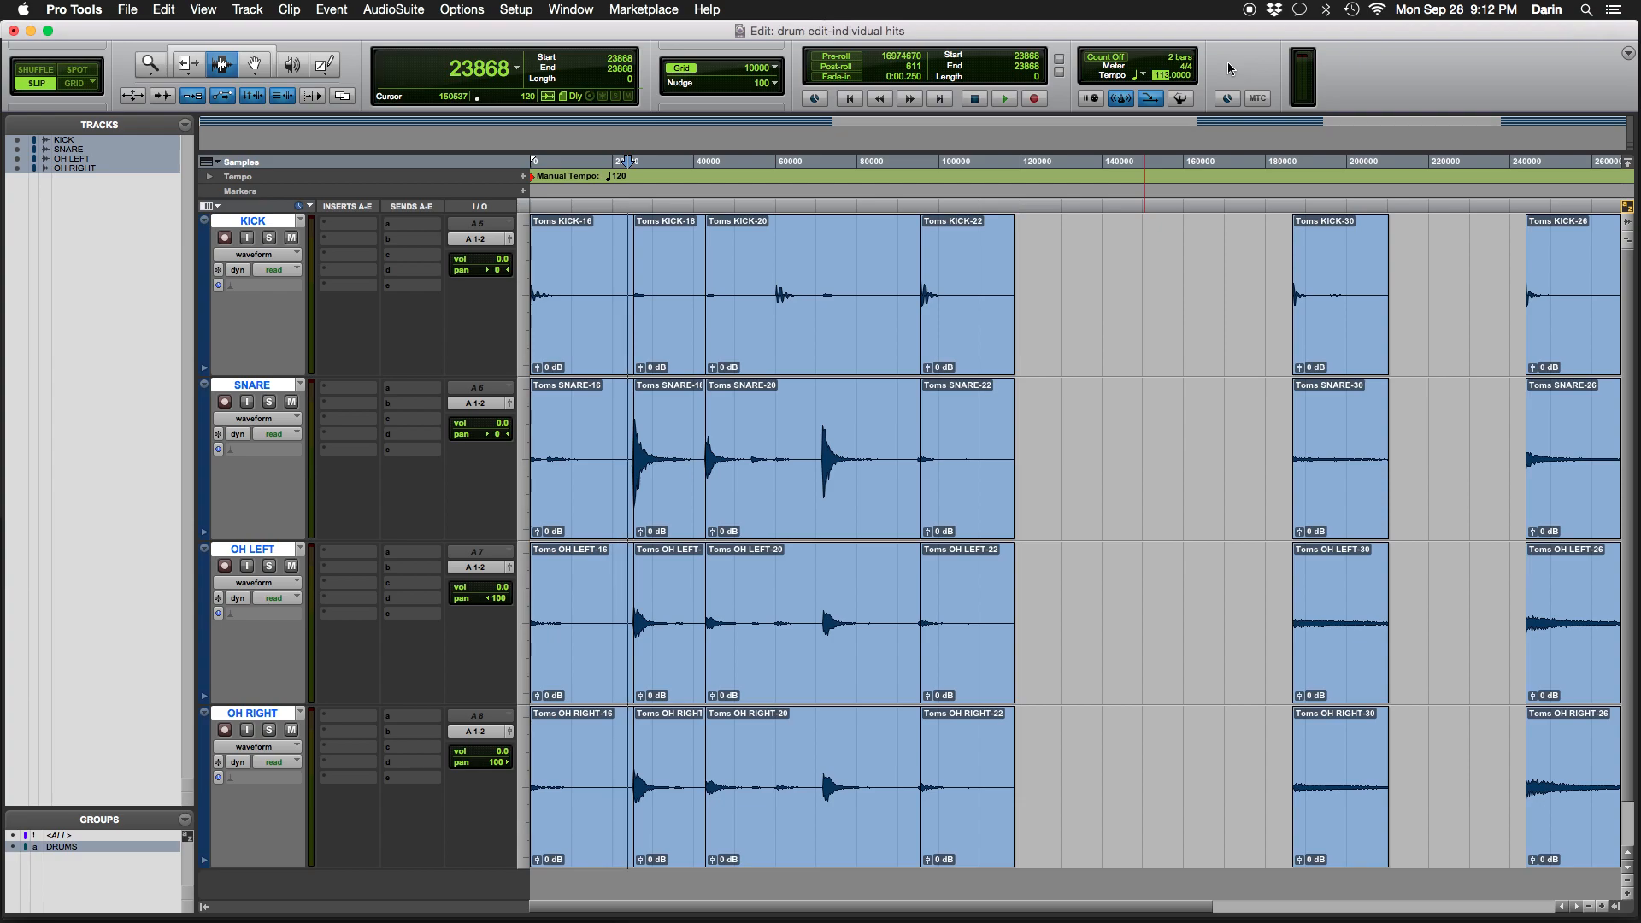
pyautogui.press('Return')
# Turn on Grid mode and change the grid scale from samples to Bars|Beats
pyautogui.press('F4')
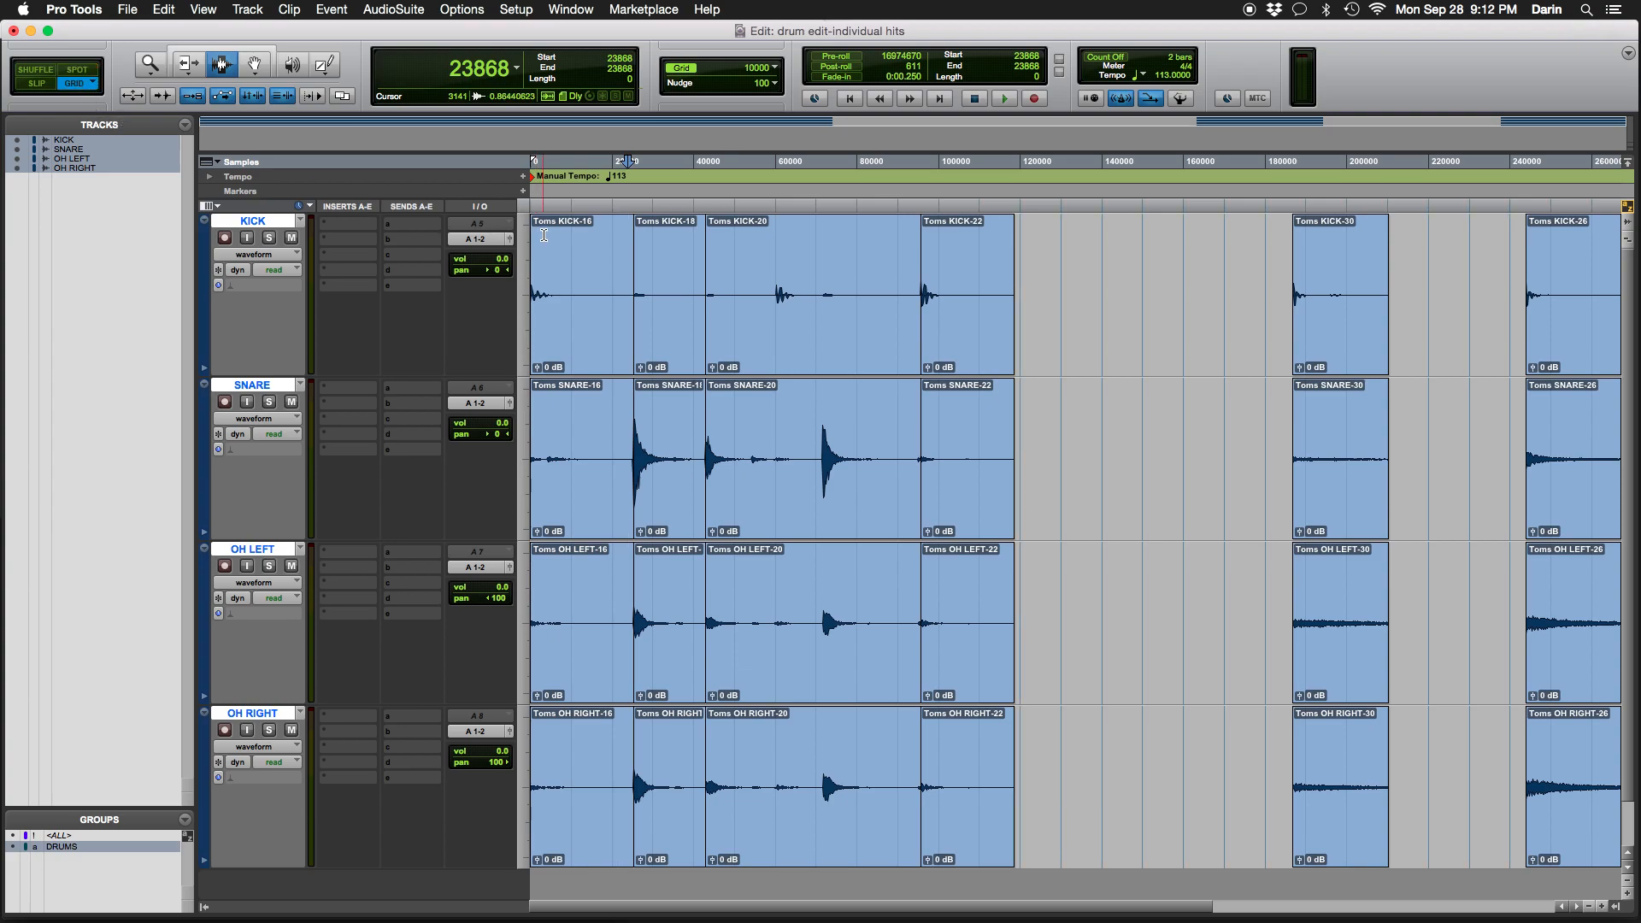
pyautogui.press('F2')
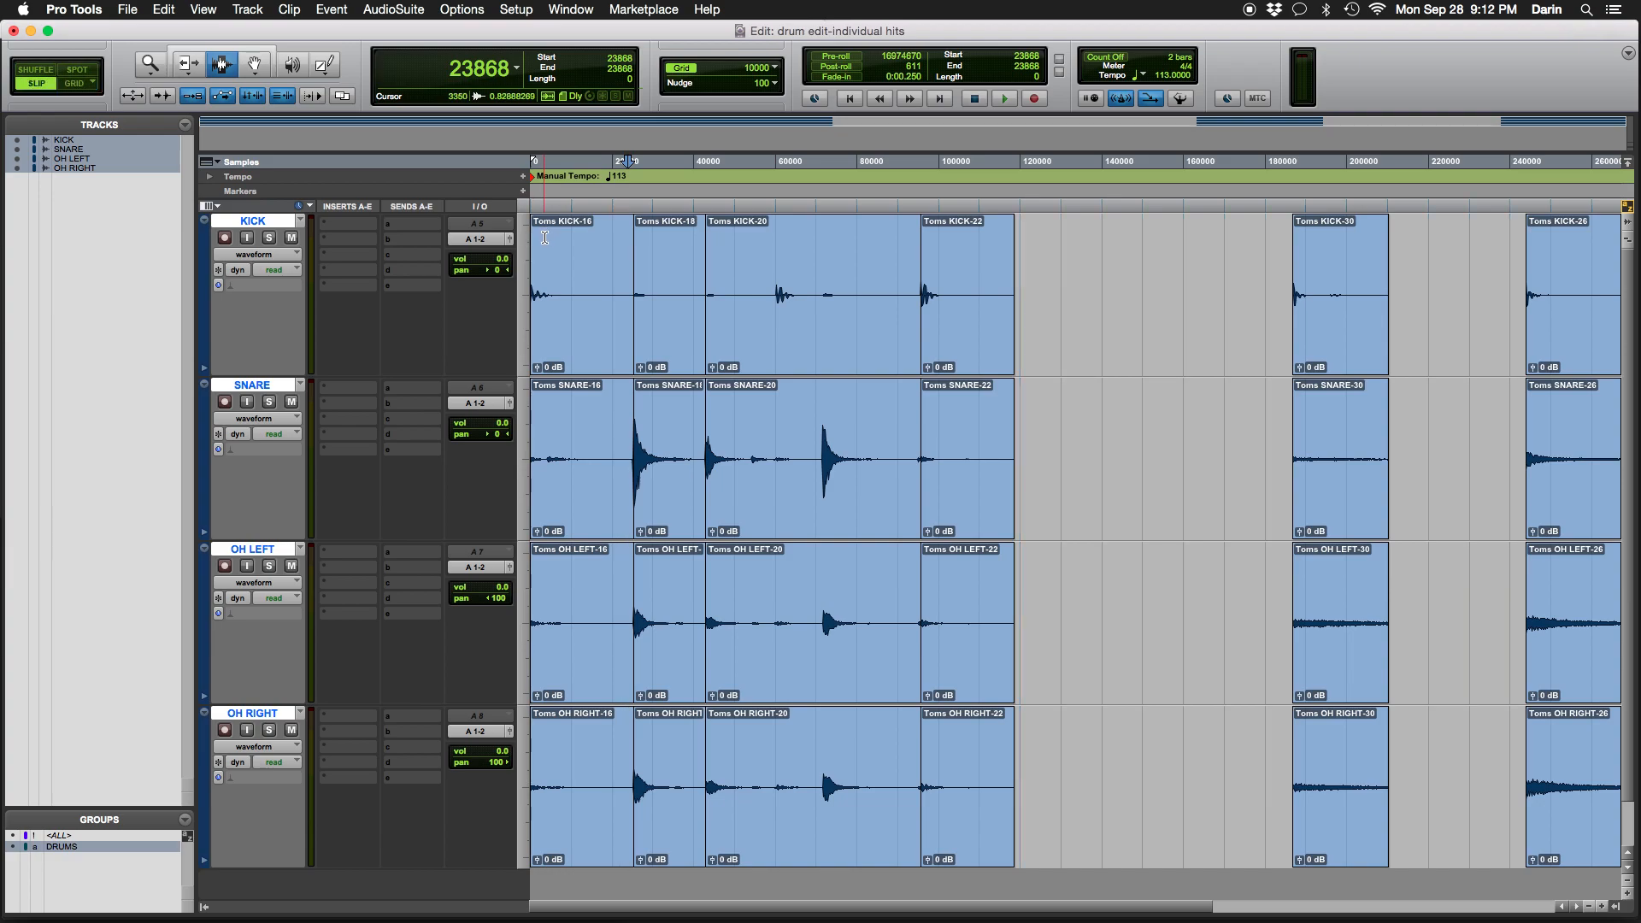
pyautogui.press('F4')
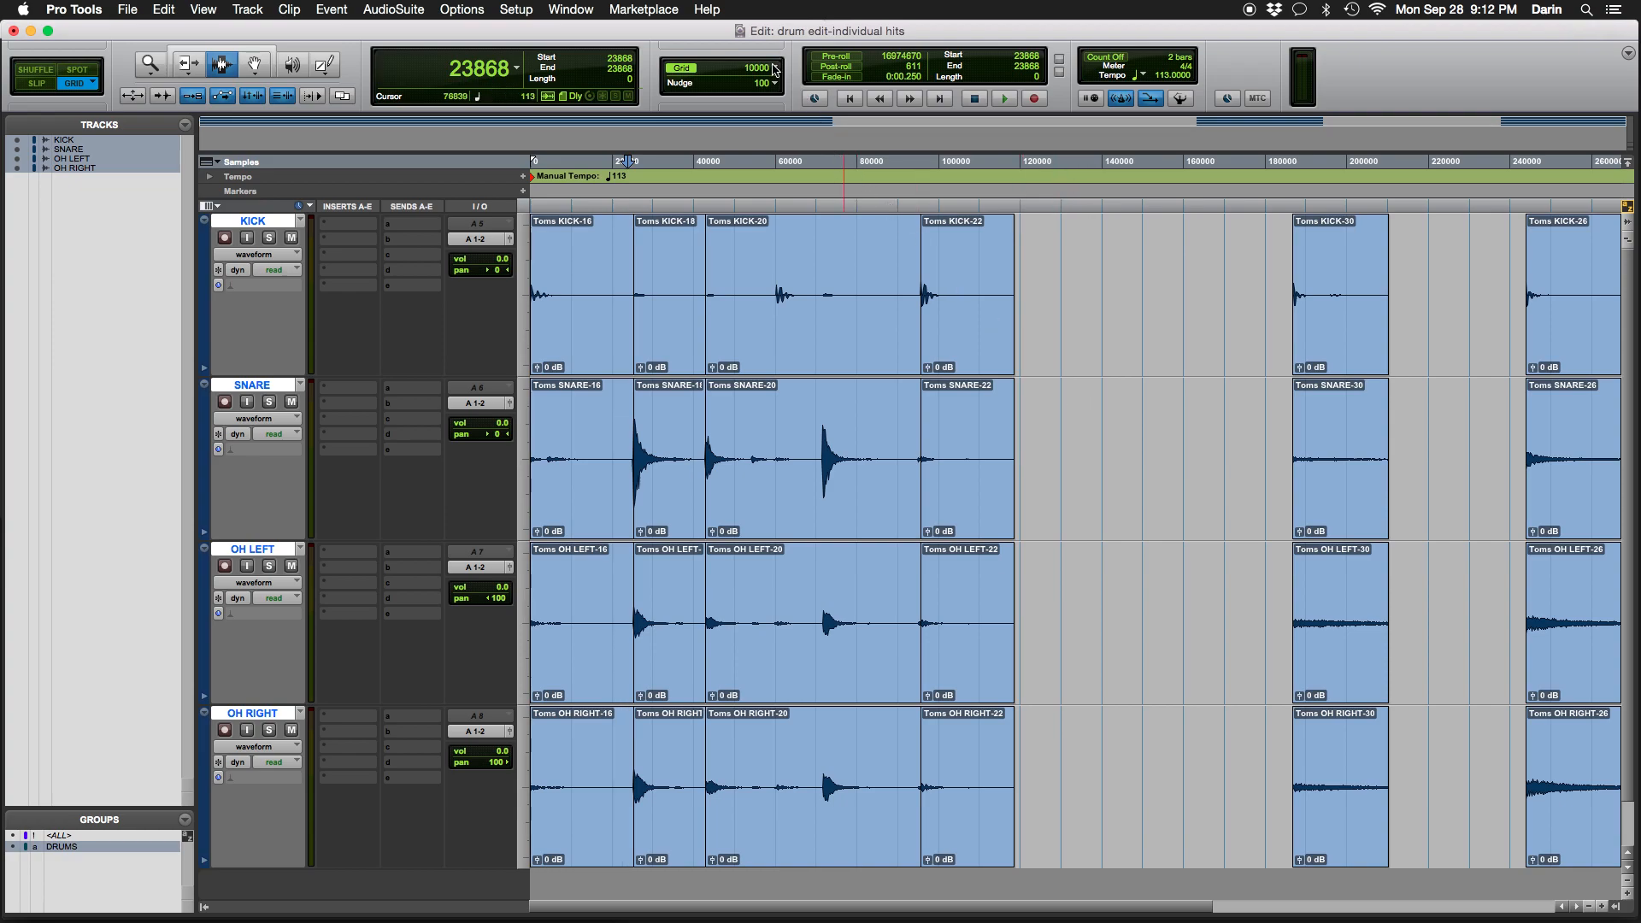
pyautogui.click(775, 69)
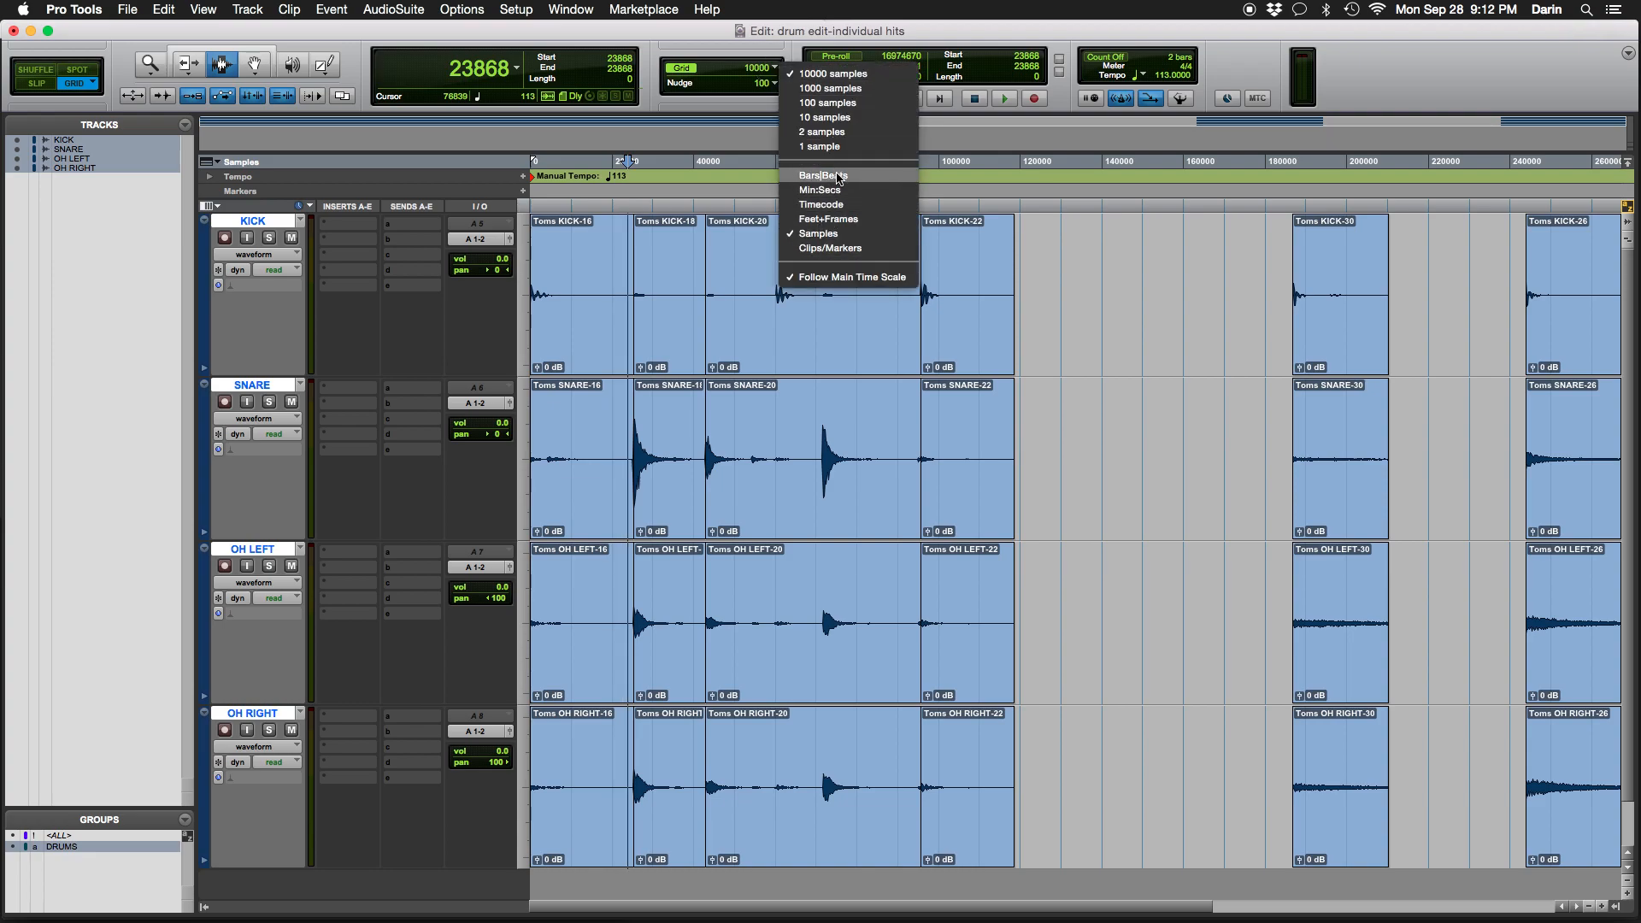
pyautogui.click(838, 176)
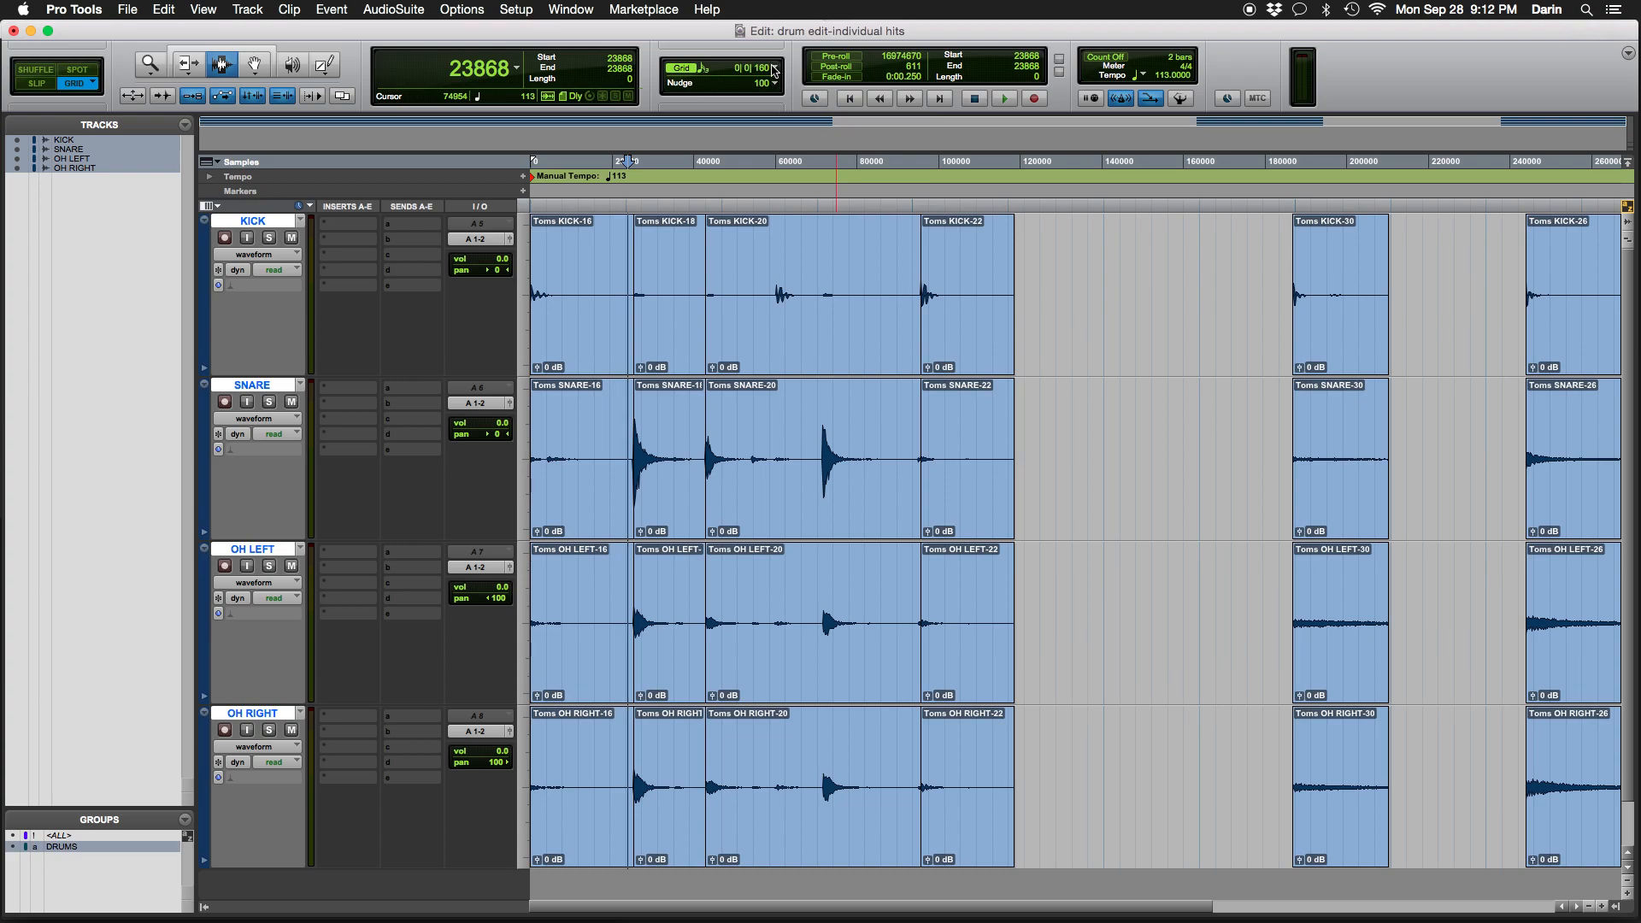
# Disable the triplet grid option, set the grid value to 1/8 note and keep editing in Grid mode
pyautogui.click(775, 72)
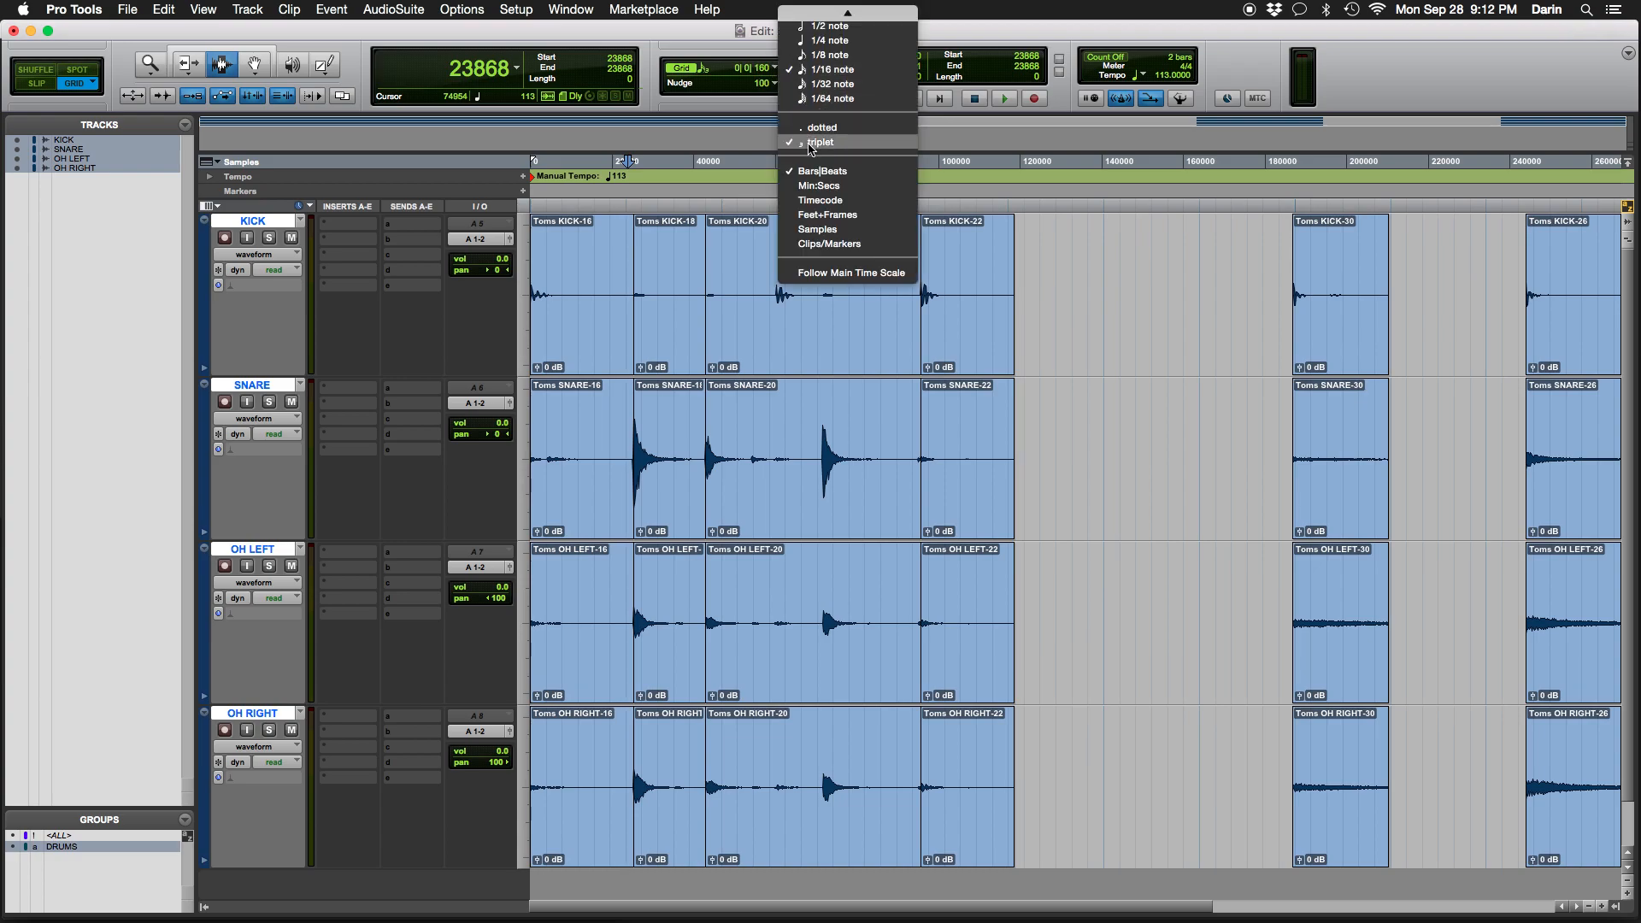
pyautogui.click(796, 141)
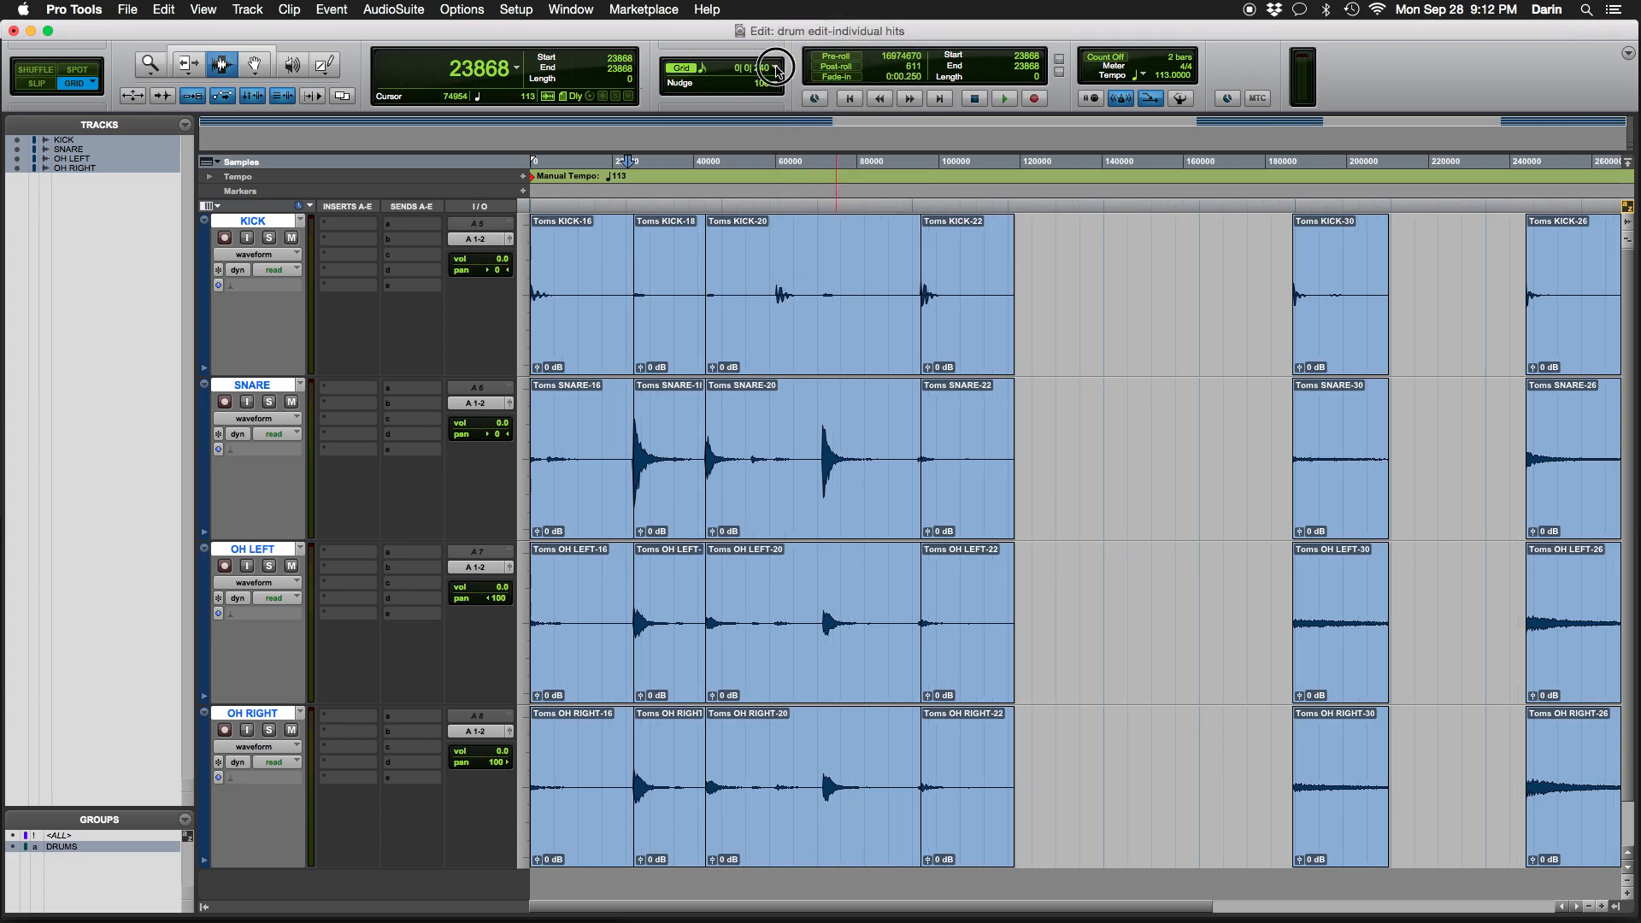
pyautogui.click(775, 72)
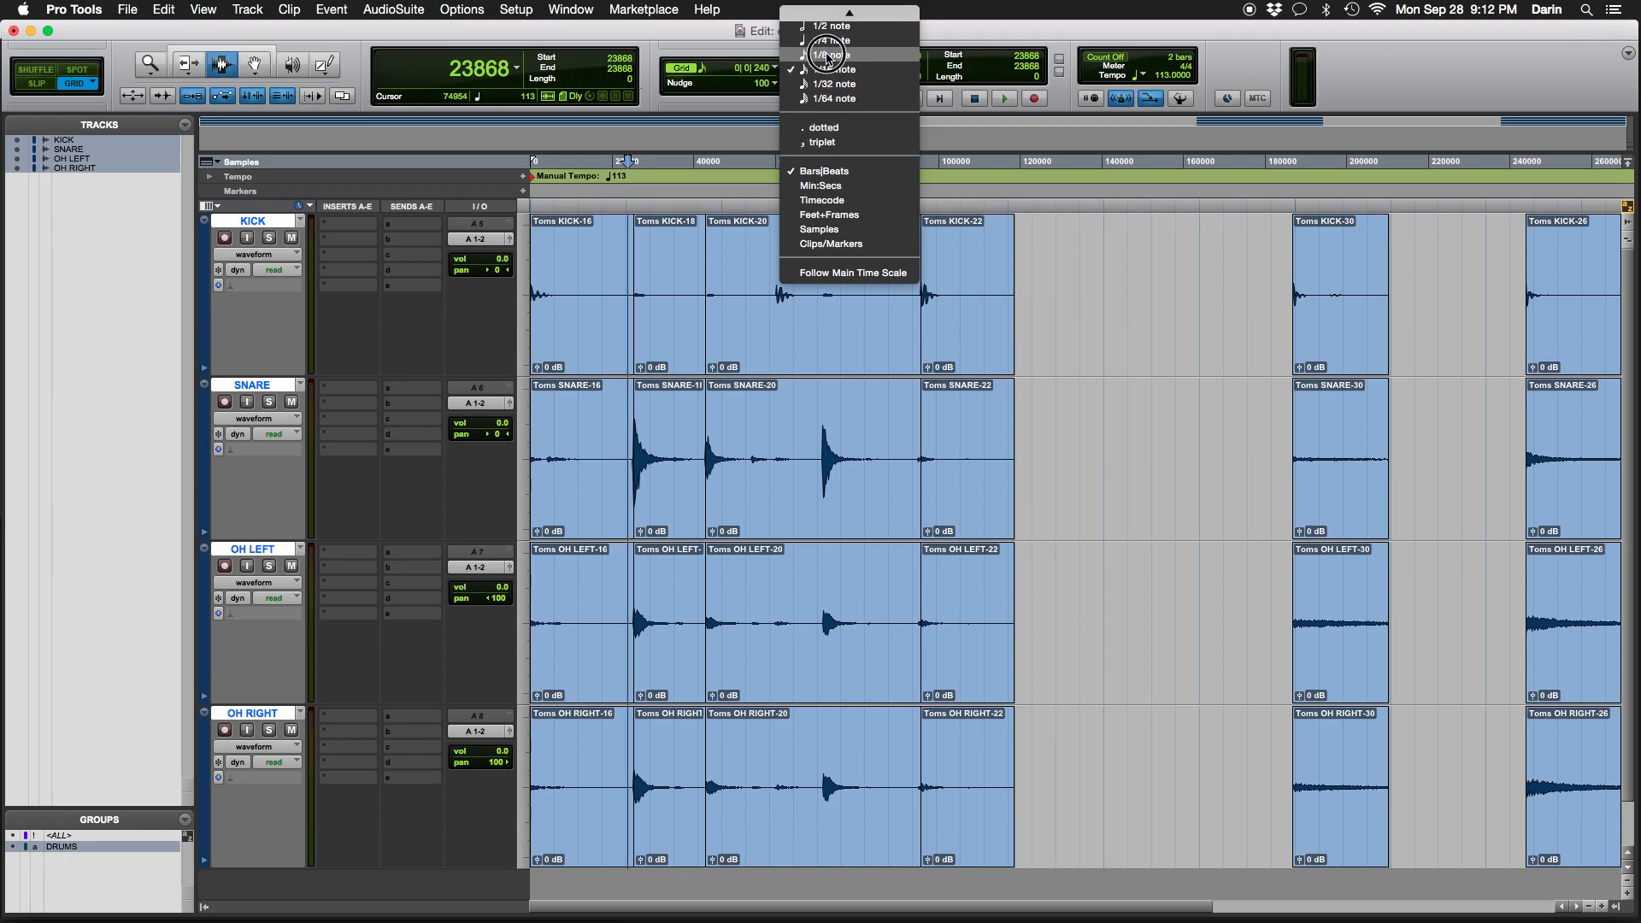
pyautogui.click(827, 55)
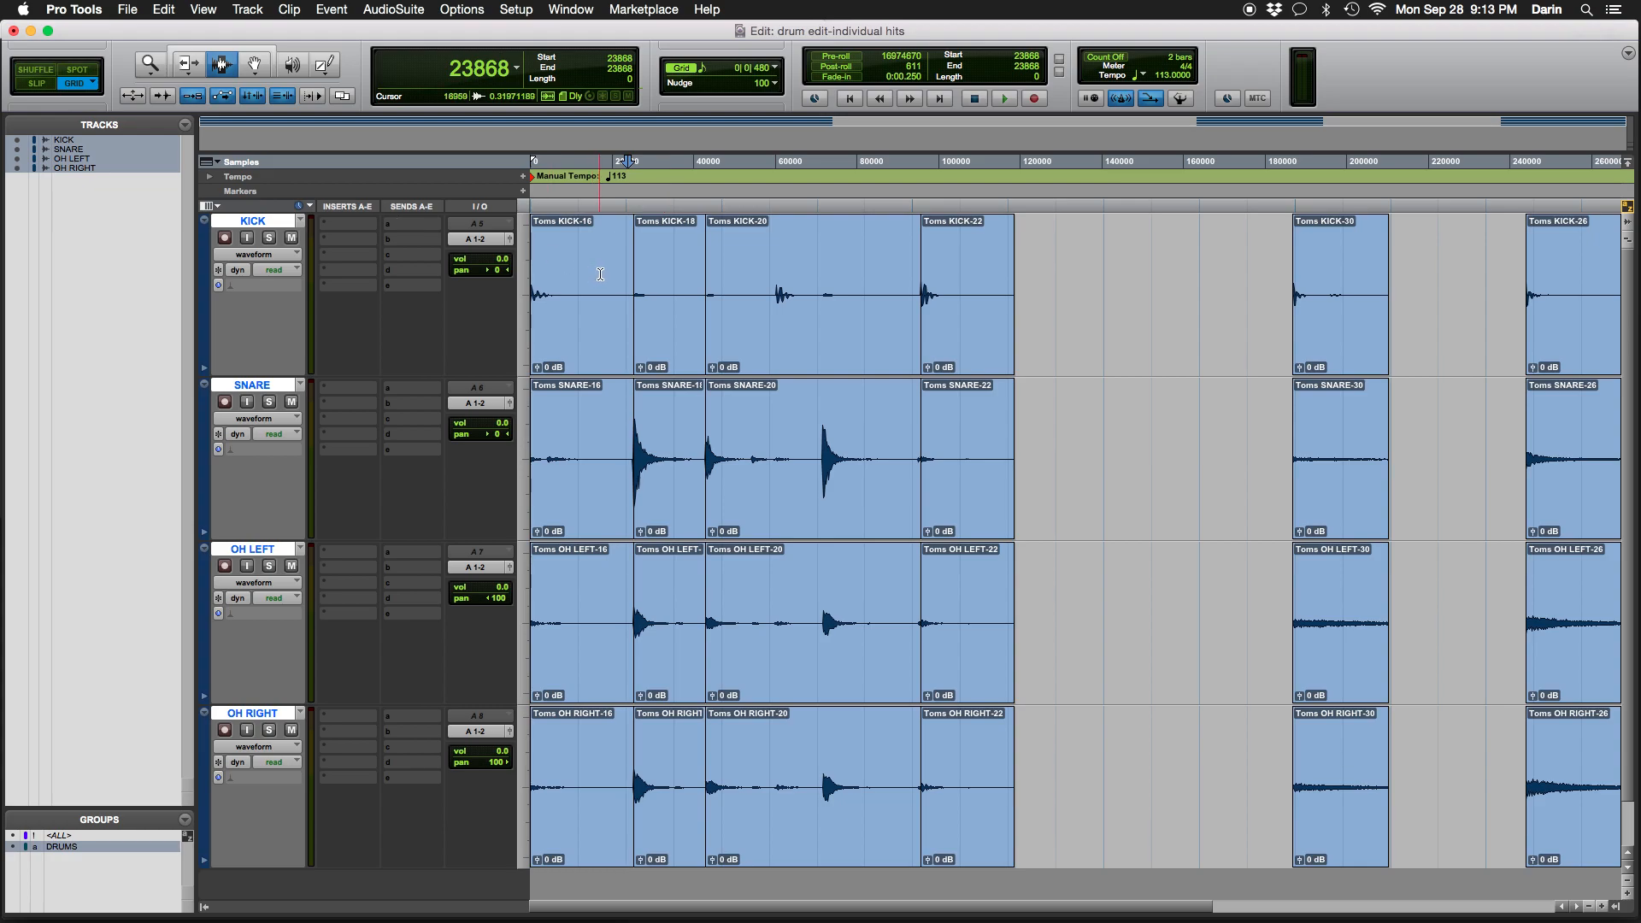
pyautogui.press('F2')
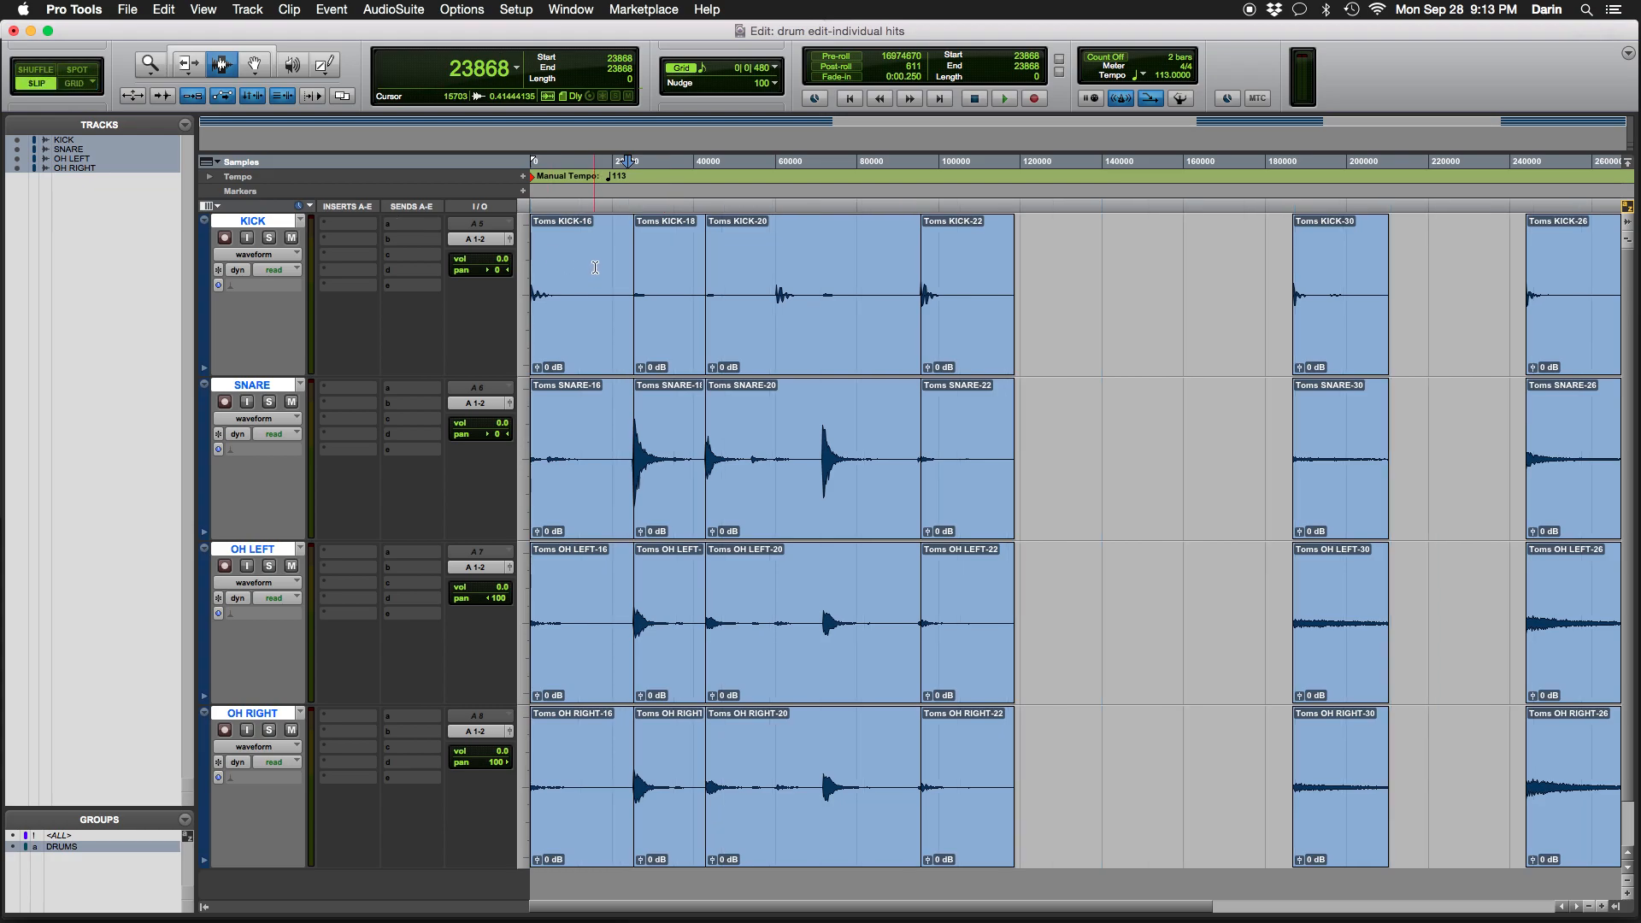
pyautogui.press('F4')
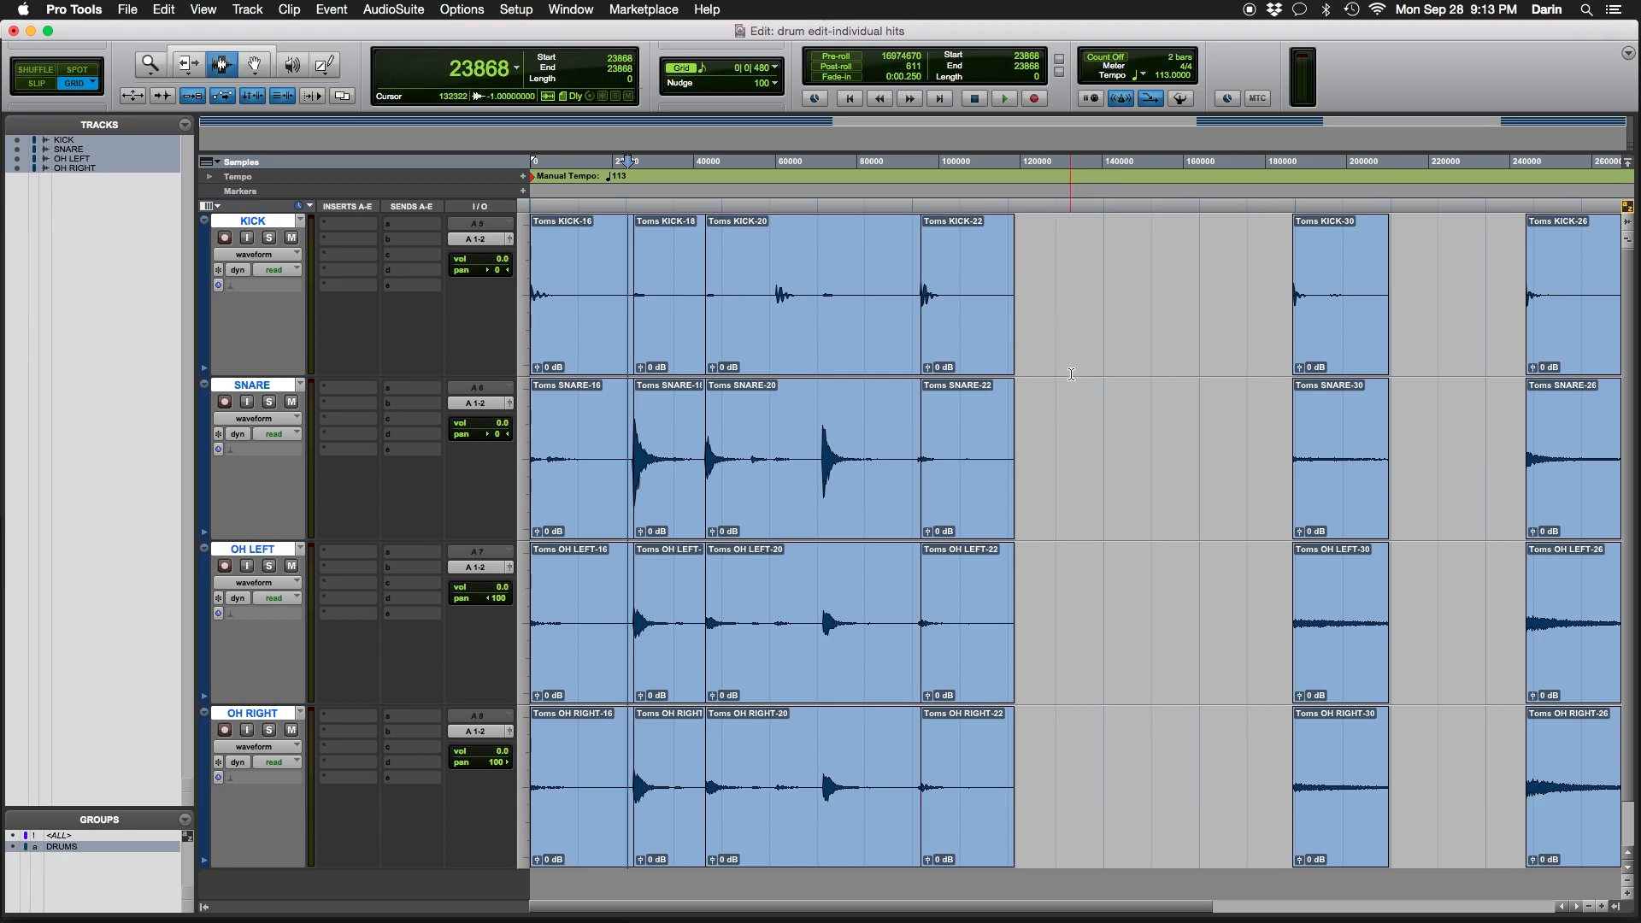
# Move the last isolated hit to sample 339531 and the preceding isolated hit to just before it, on all four tracks
pyautogui.press('super+bracketleft')
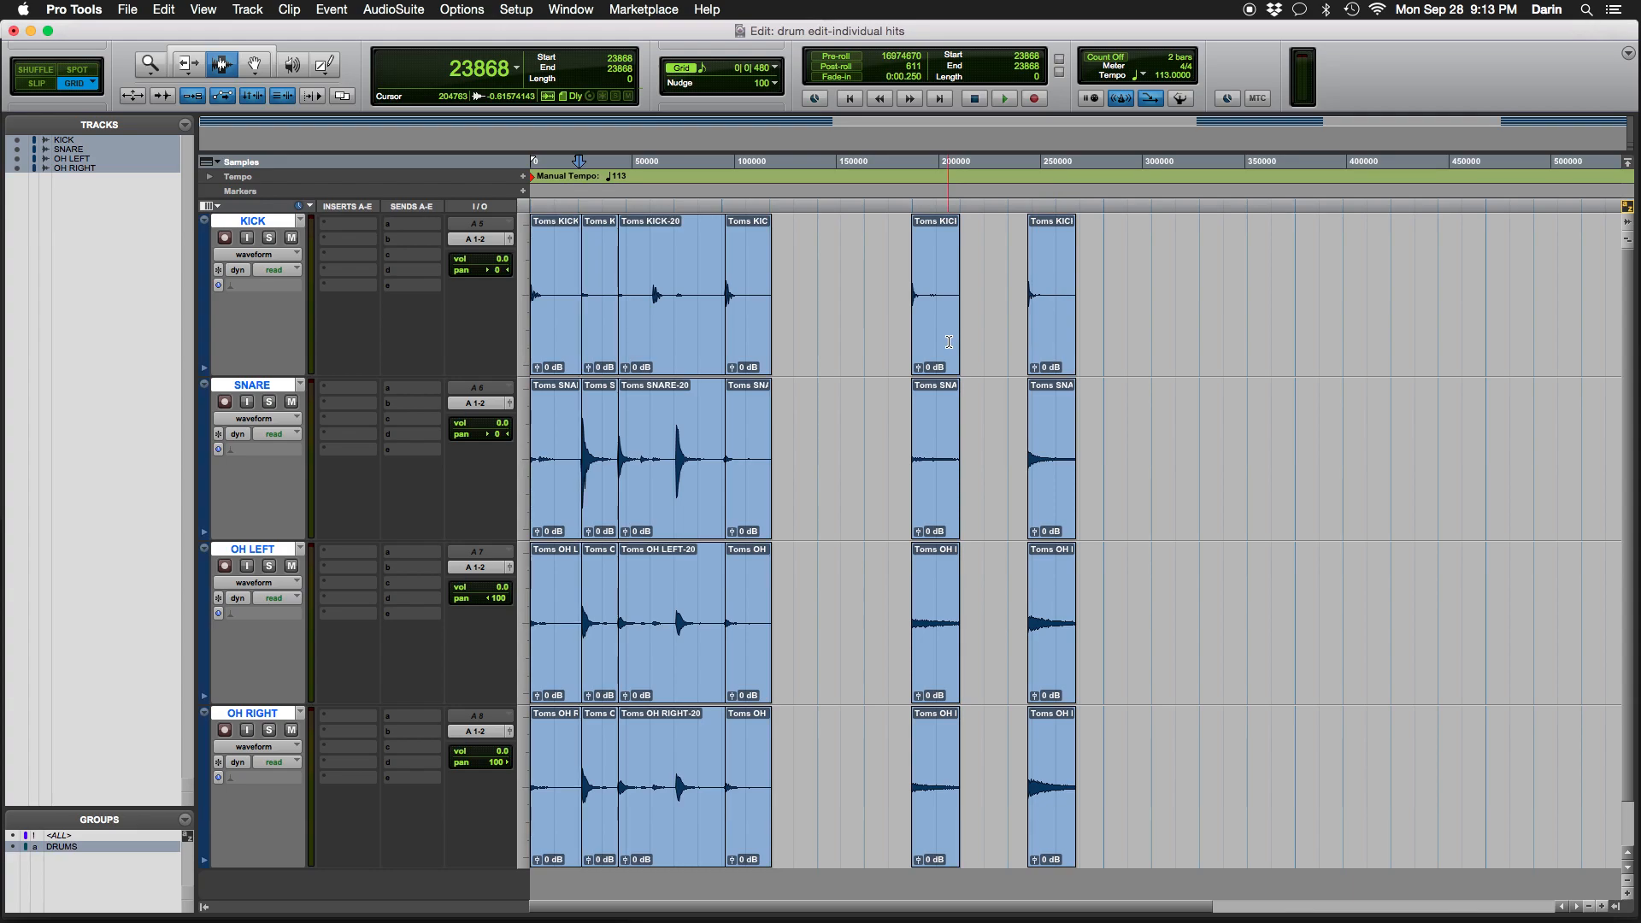
pyautogui.press('F8')
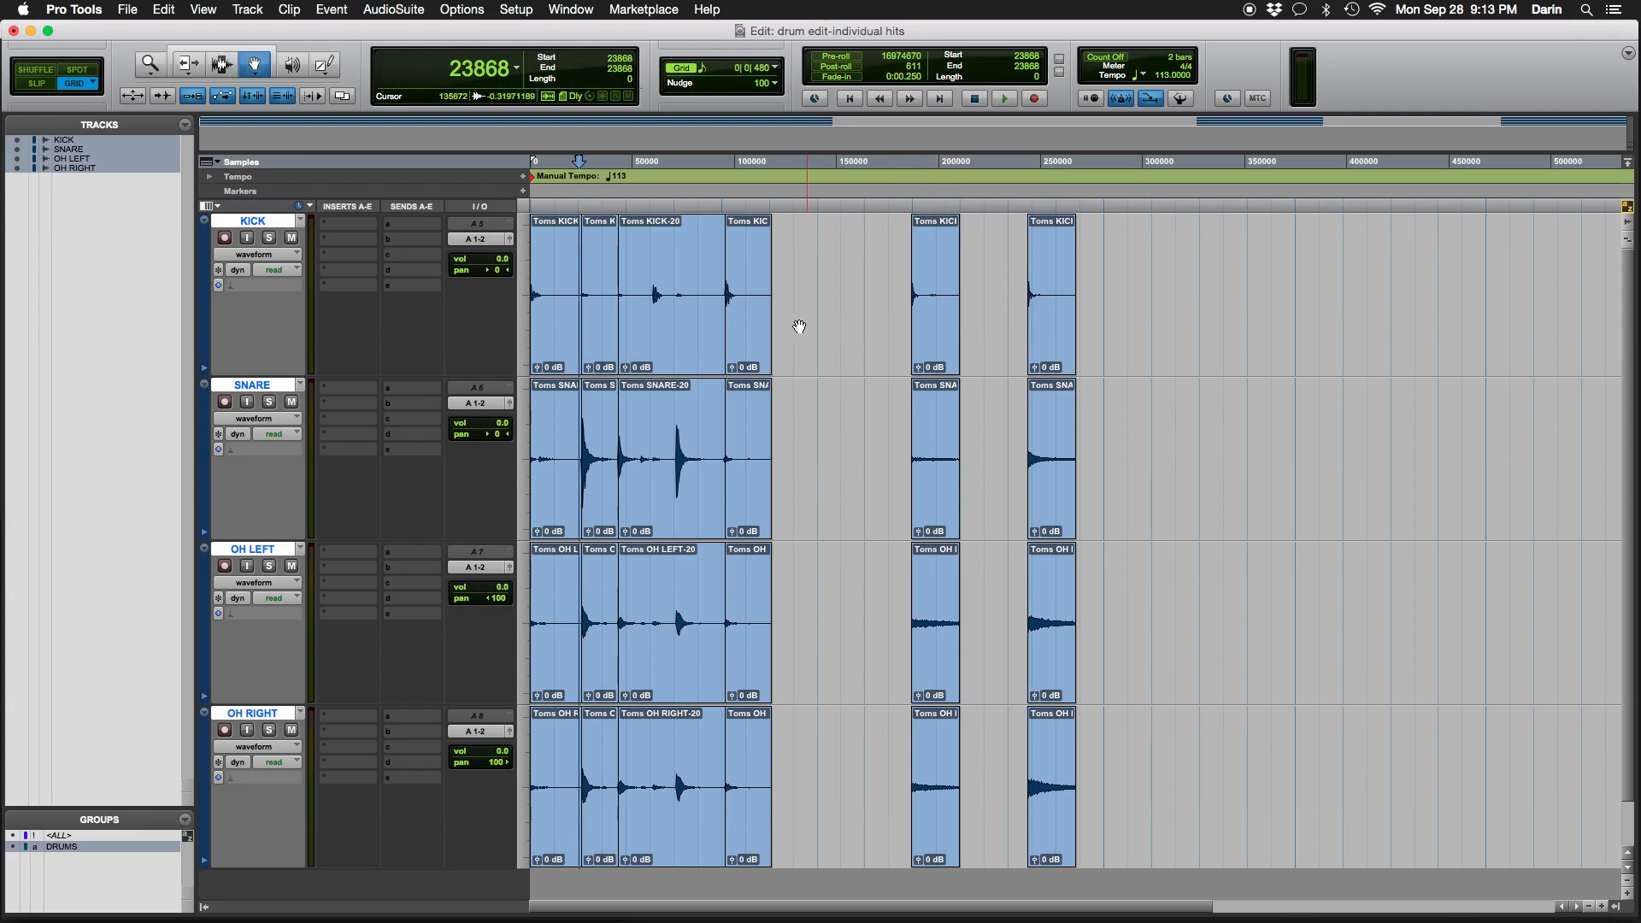
pyautogui.moveTo(1051, 330); pyautogui.dragTo(1254, 323)
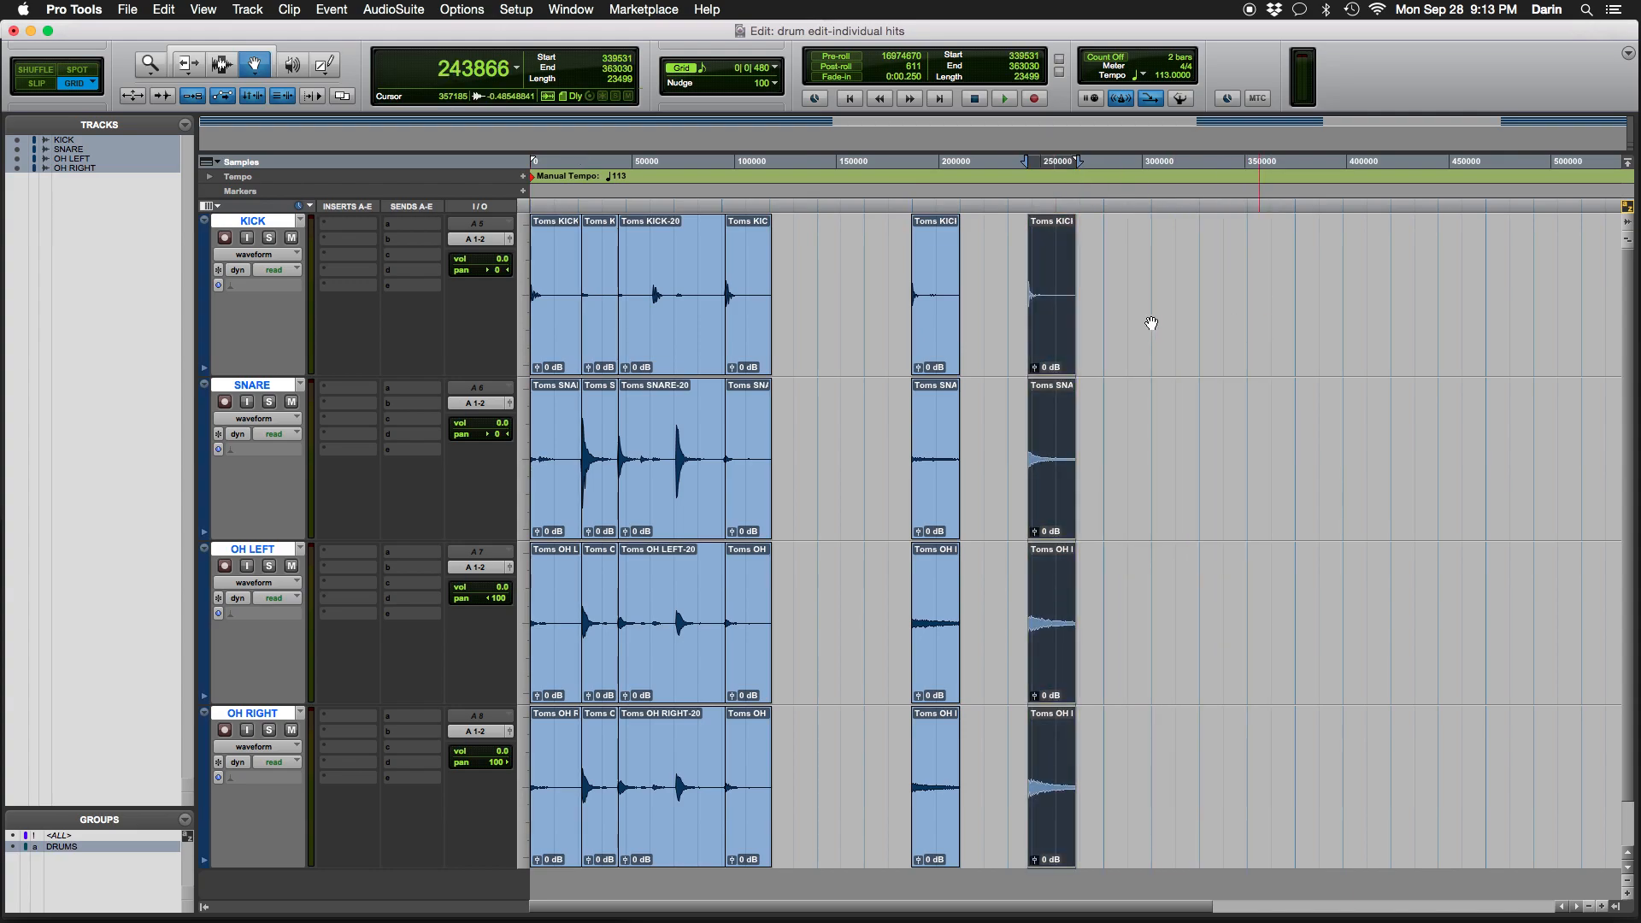
pyautogui.moveTo(931, 336); pyautogui.dragTo(1175, 330)
# Select the four adjoining opening clips on all four tracks and move them together to sample 175619
pyautogui.click(564, 317)
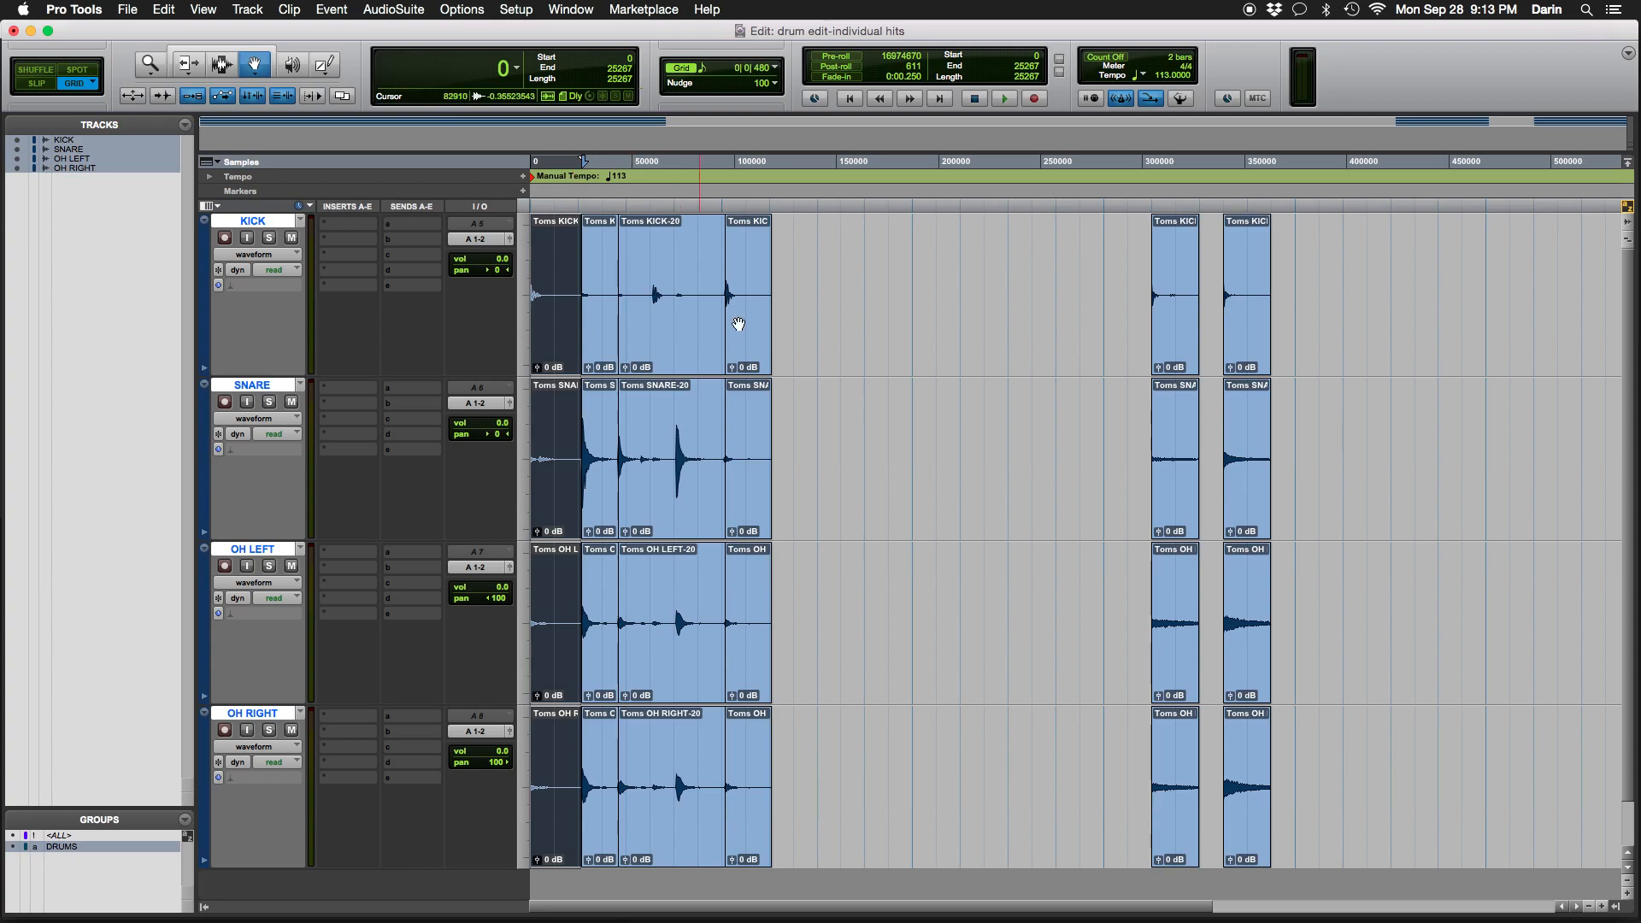
pyautogui.keyDown('shift'); pyautogui.click(749, 322); pyautogui.keyUp('shift')
pyautogui.moveTo(562, 322); pyautogui.dragTo(915, 311)
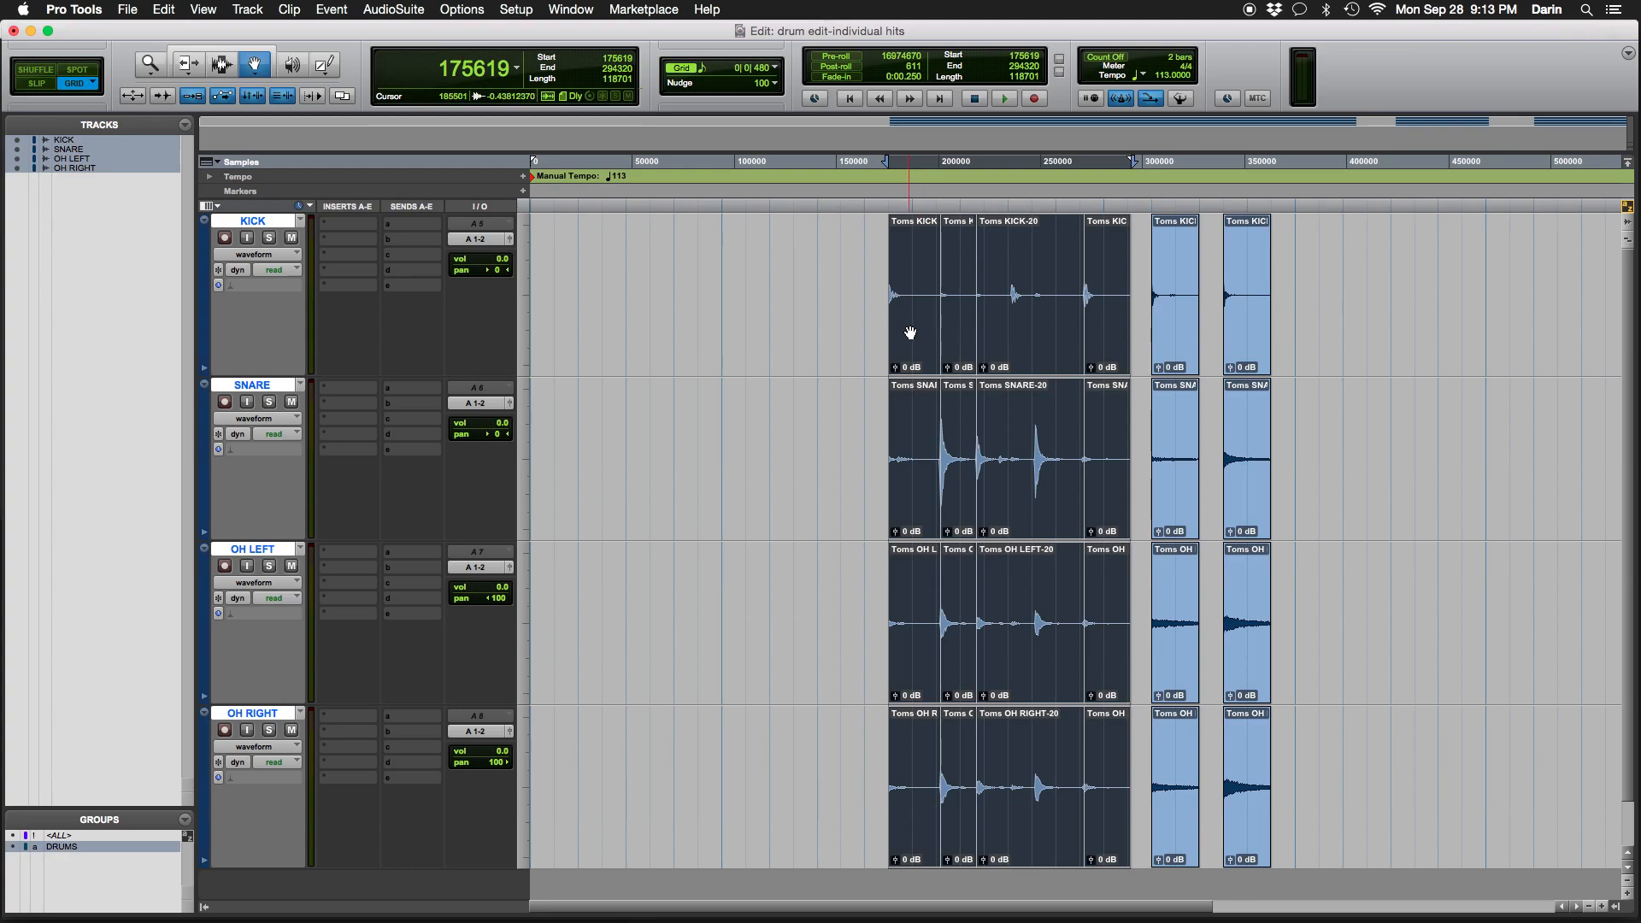
pyautogui.click(844, 335)
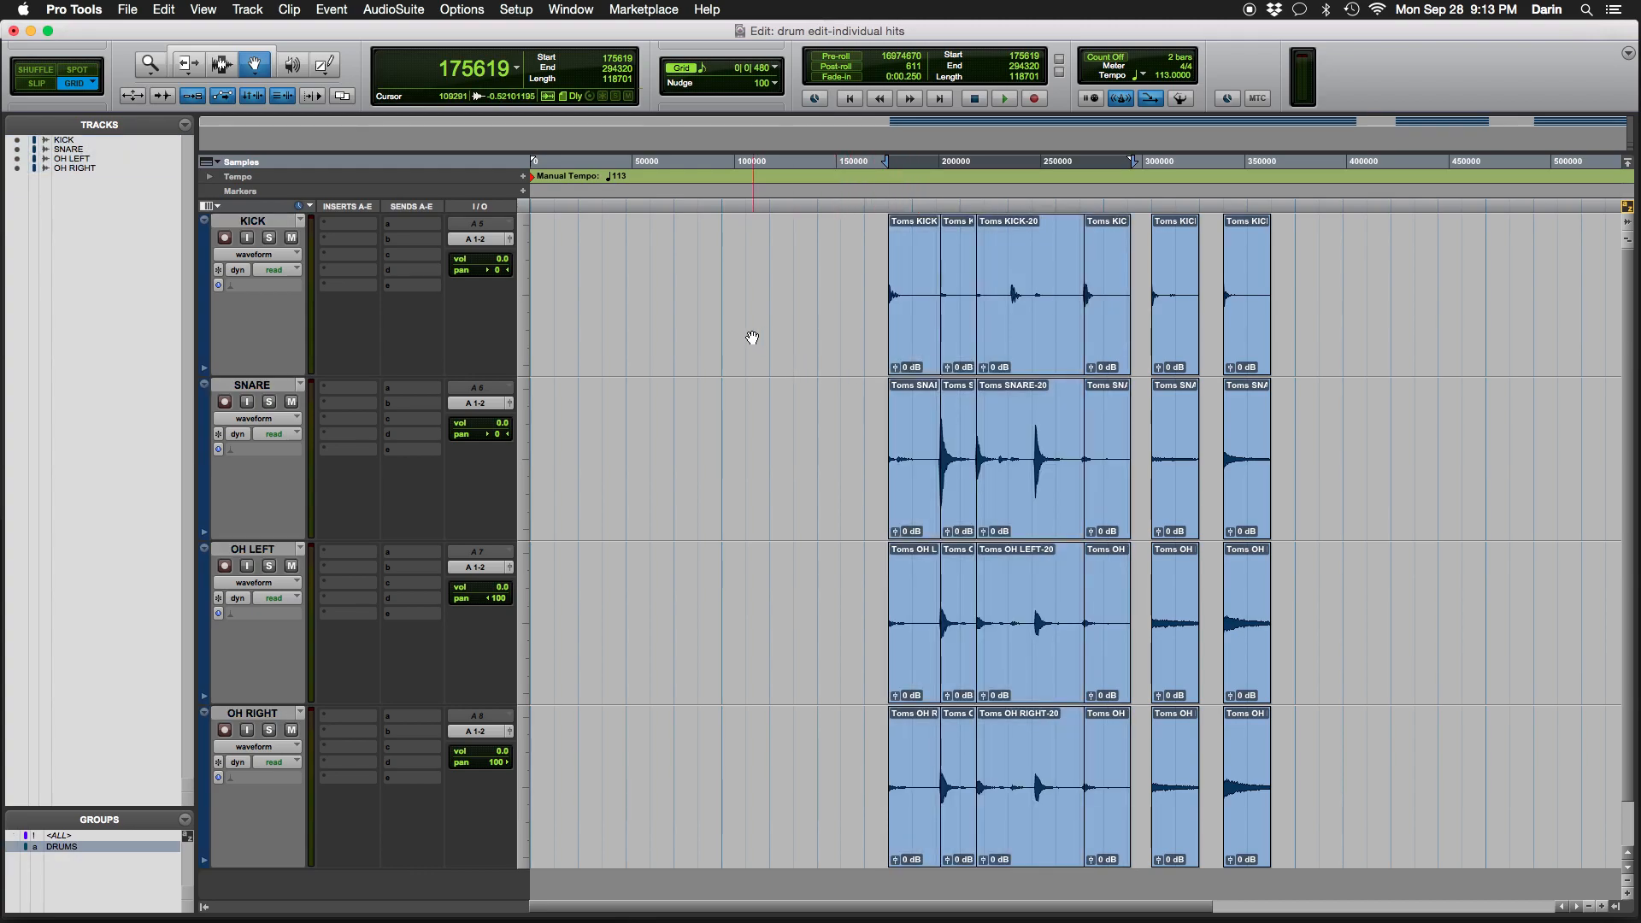
# Return to the session start and show the Bars|Beats ruler together with the Samples ruler
pyautogui.press('Return')
pyautogui.press('t')
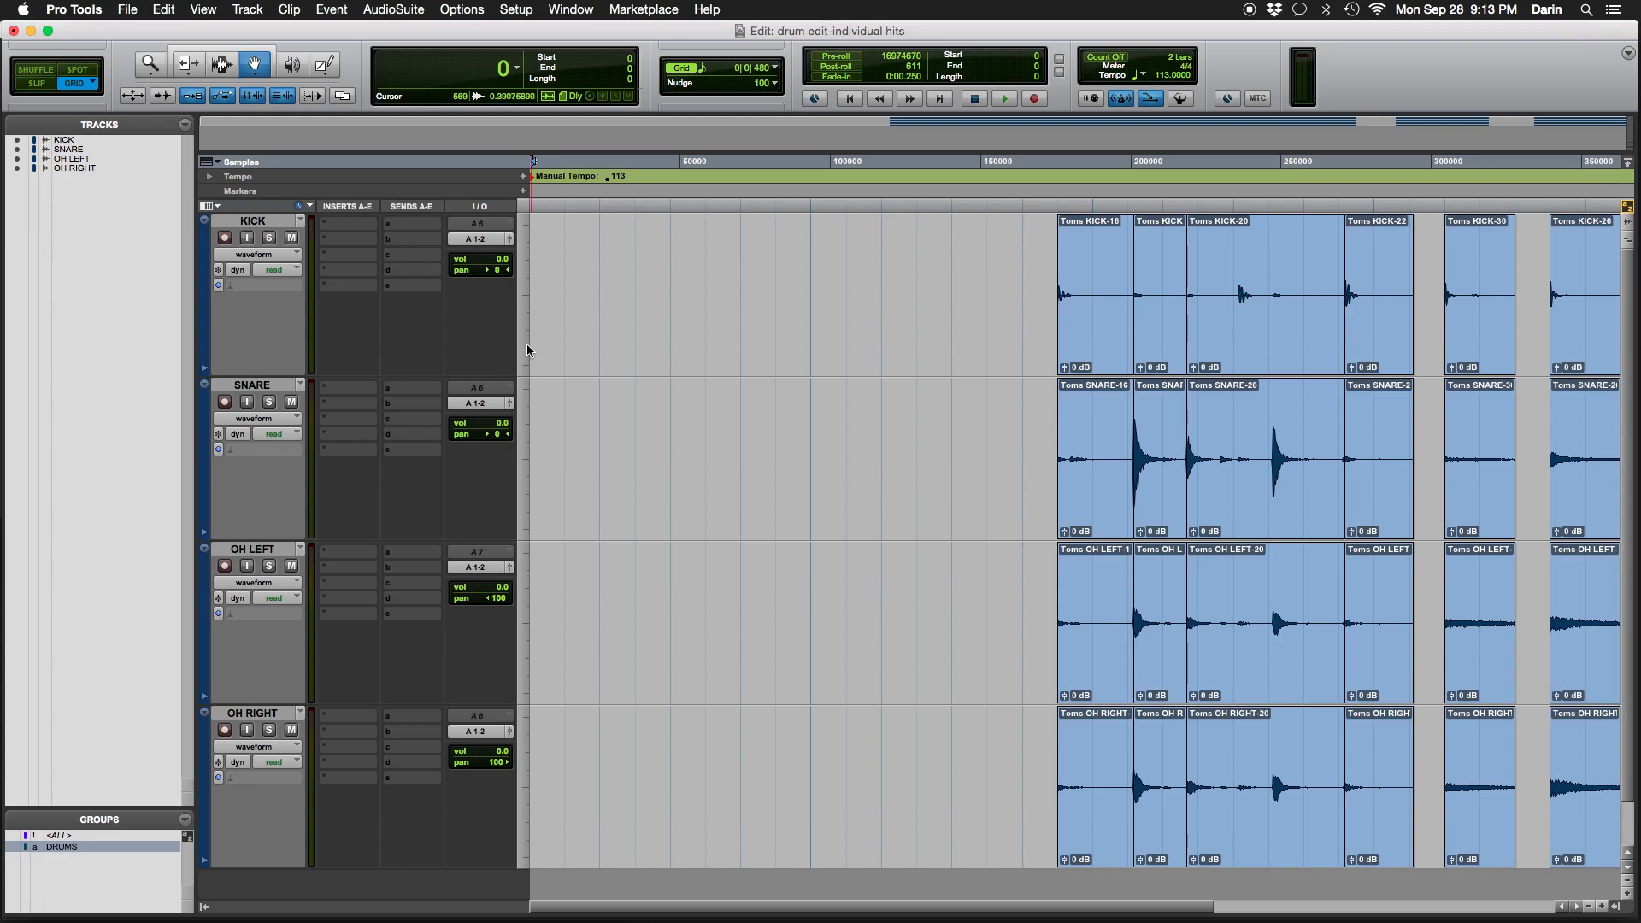
pyautogui.click(222, 166)
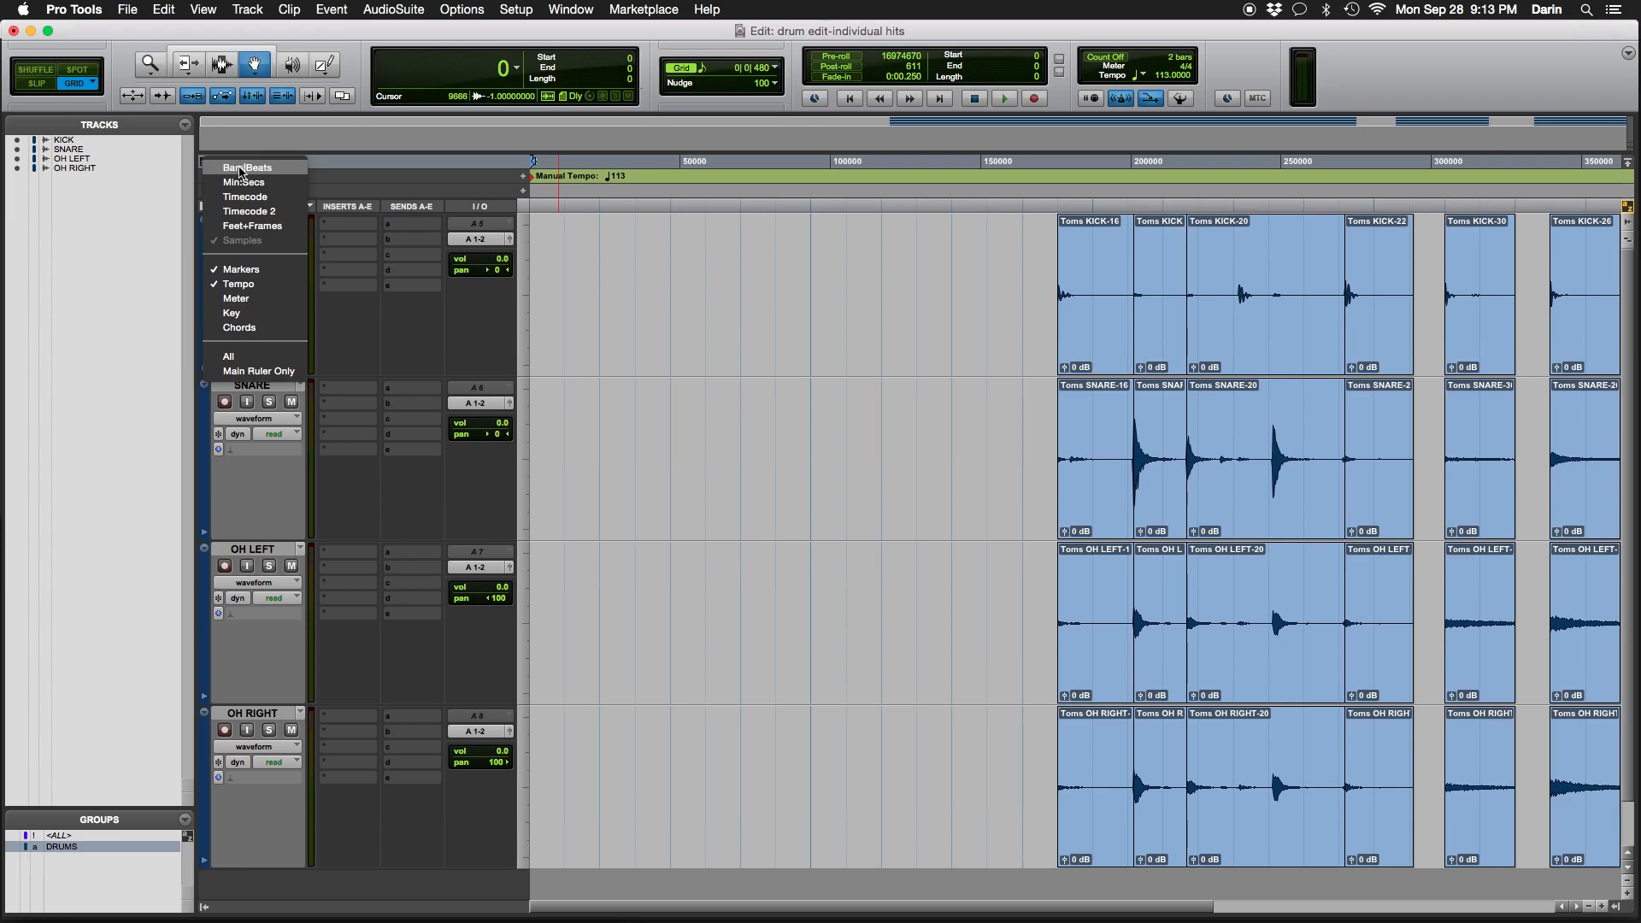
pyautogui.click(239, 168)
pyautogui.click(224, 181)
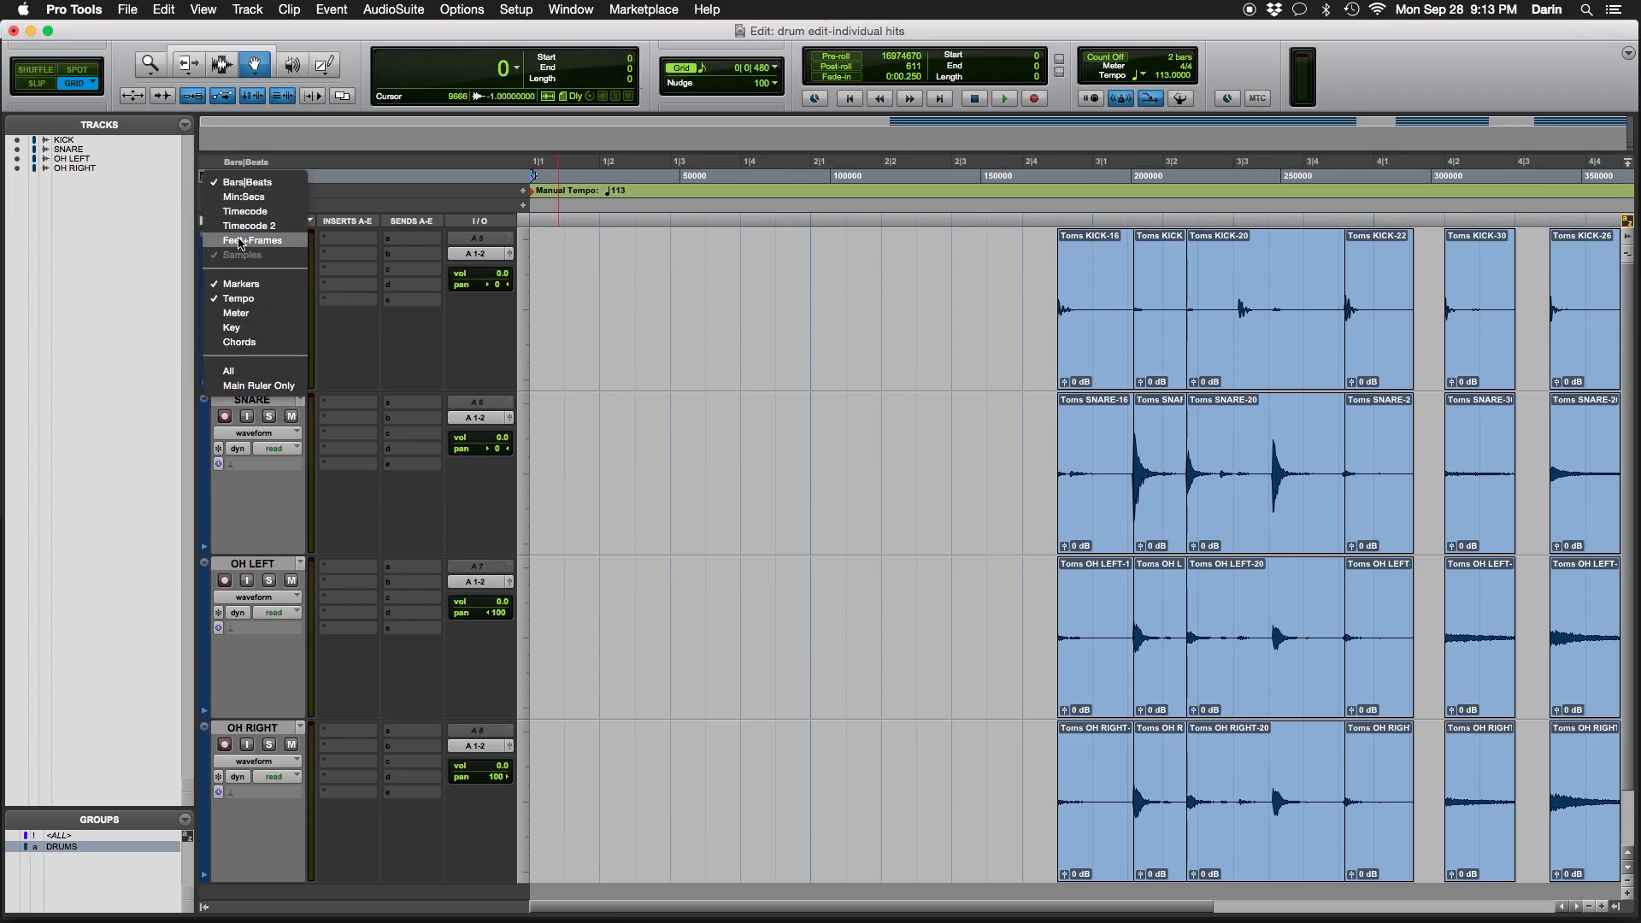
pyautogui.click(450, 180)
pyautogui.click(220, 177)
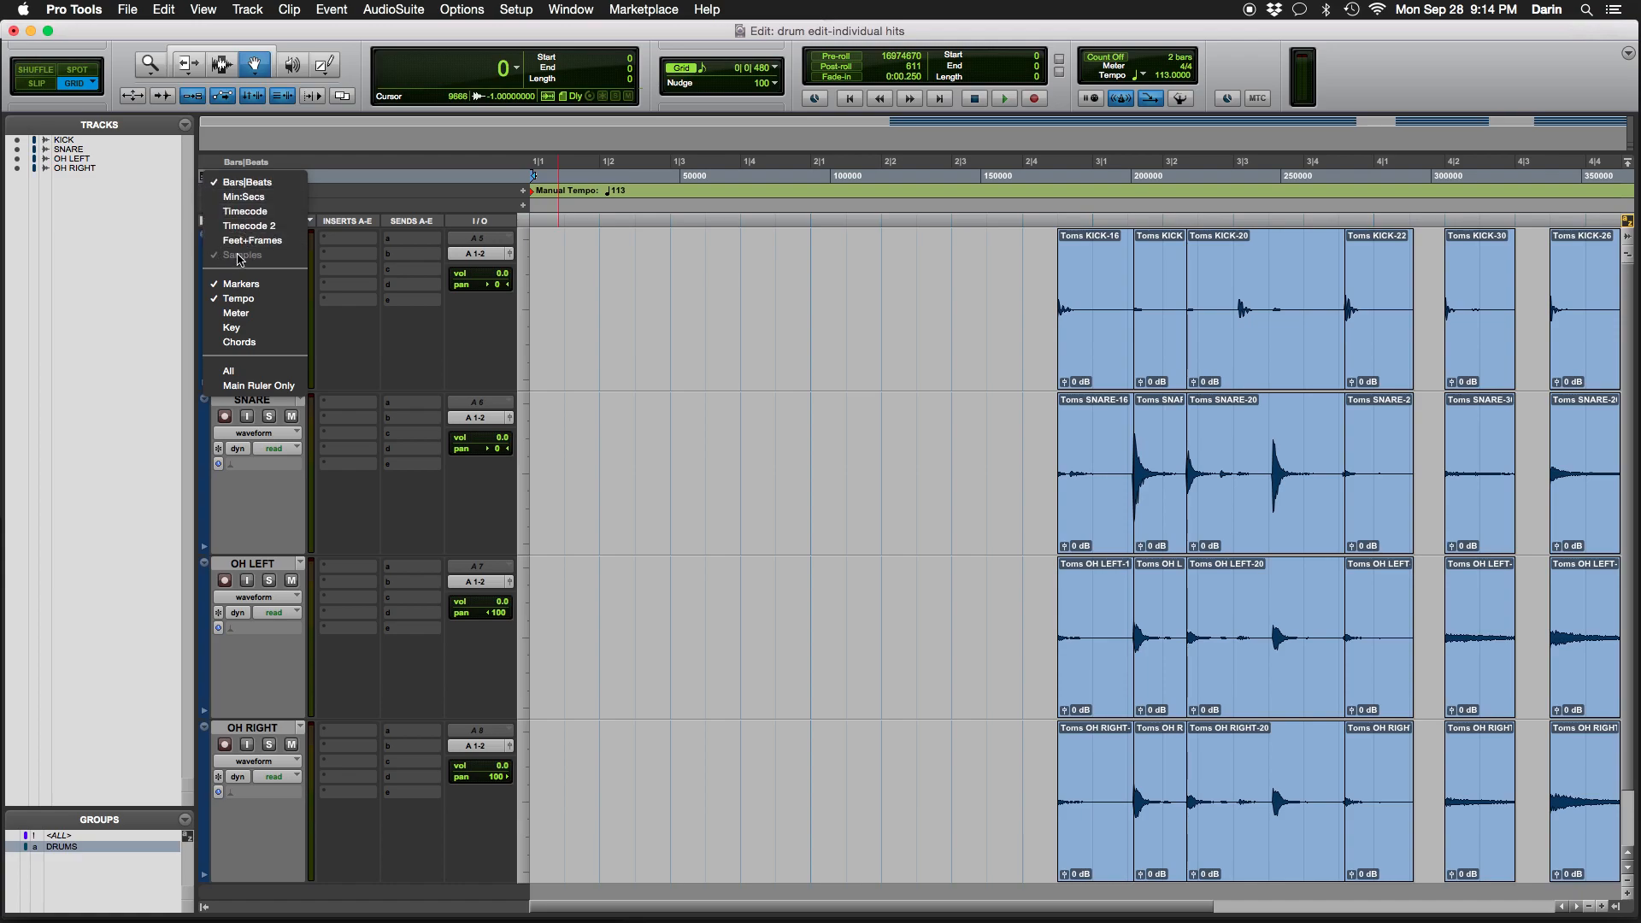
pyautogui.click(333, 167)
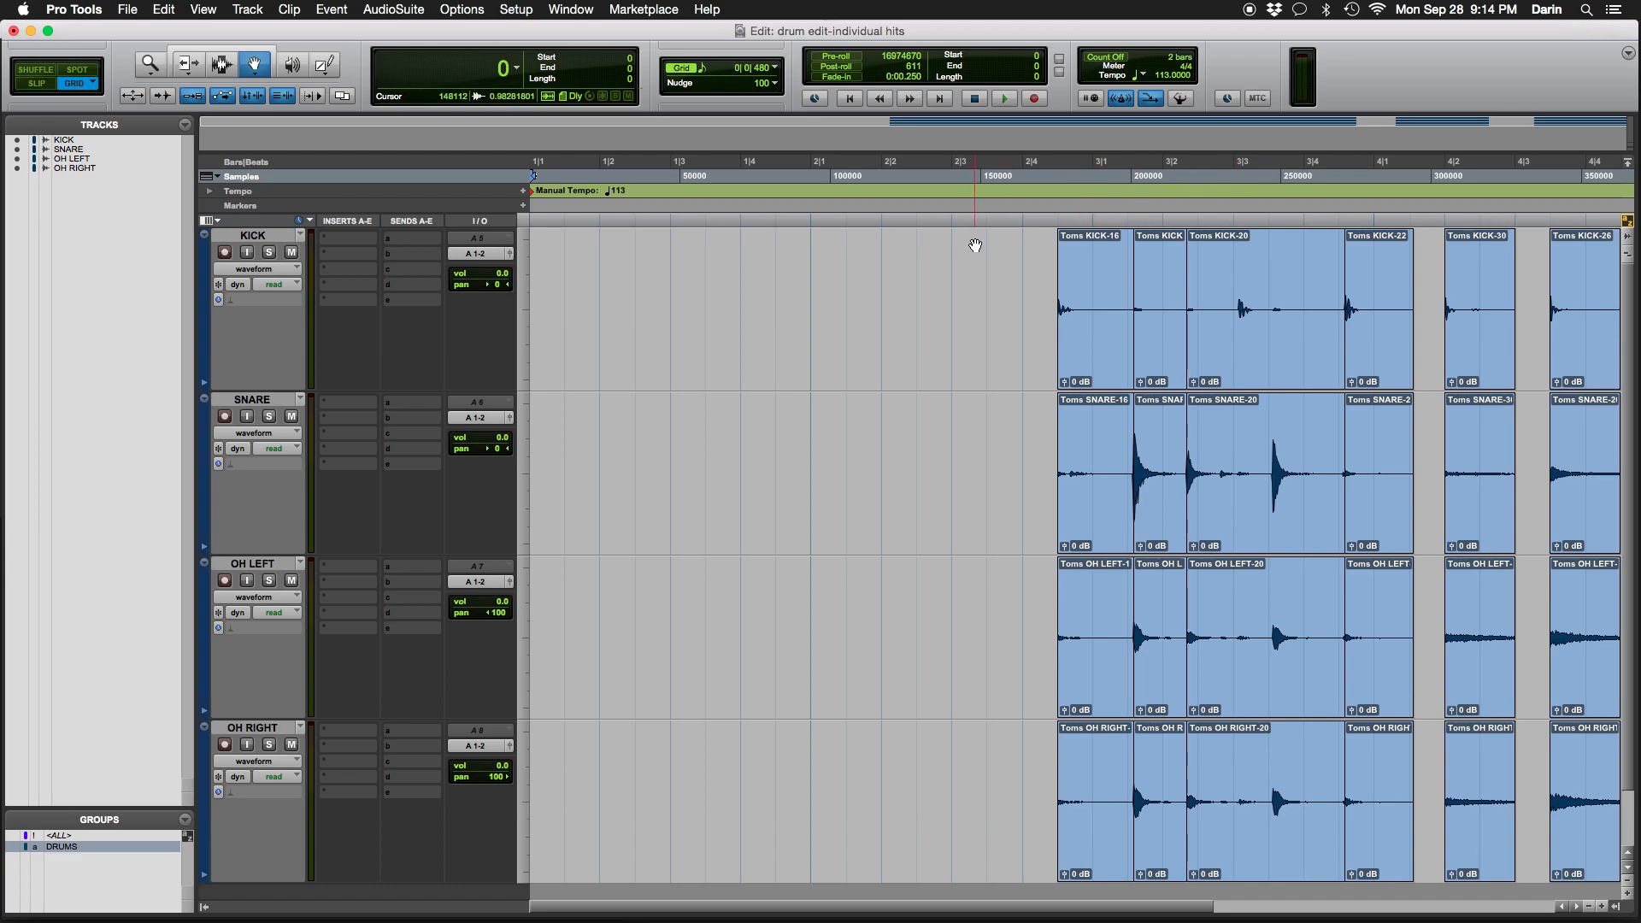
# Audition the isolated hits from sample 175619 onward and select the kick hit at sample 271268 on all four tracks
pyautogui.click(1085, 294)
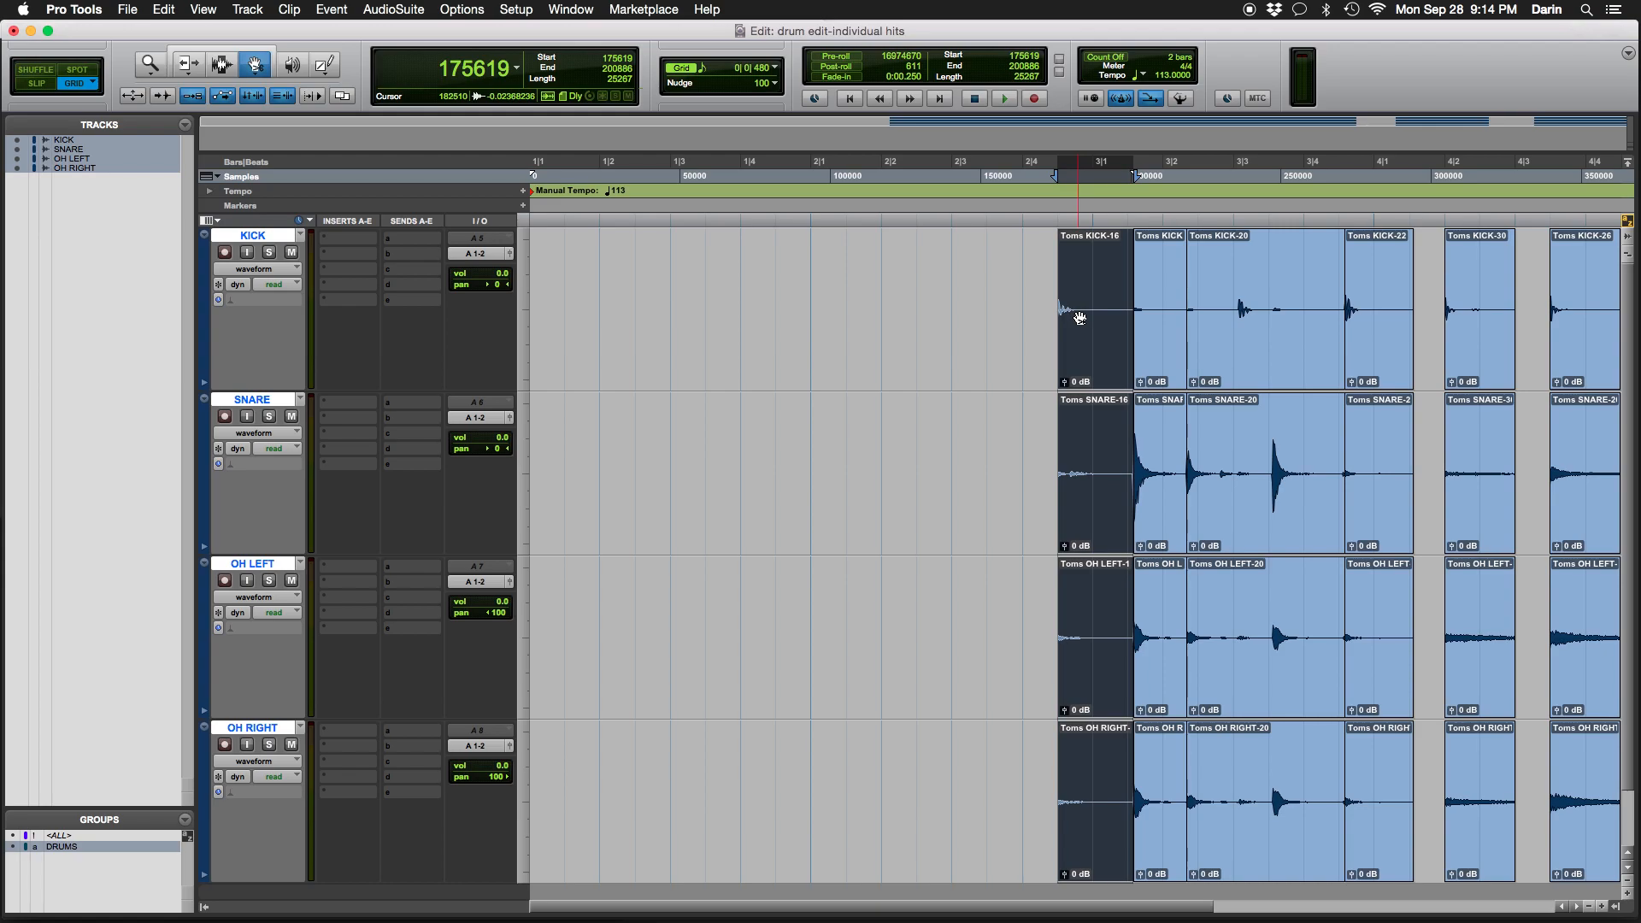
pyautogui.press('space')
pyautogui.click(1147, 320)
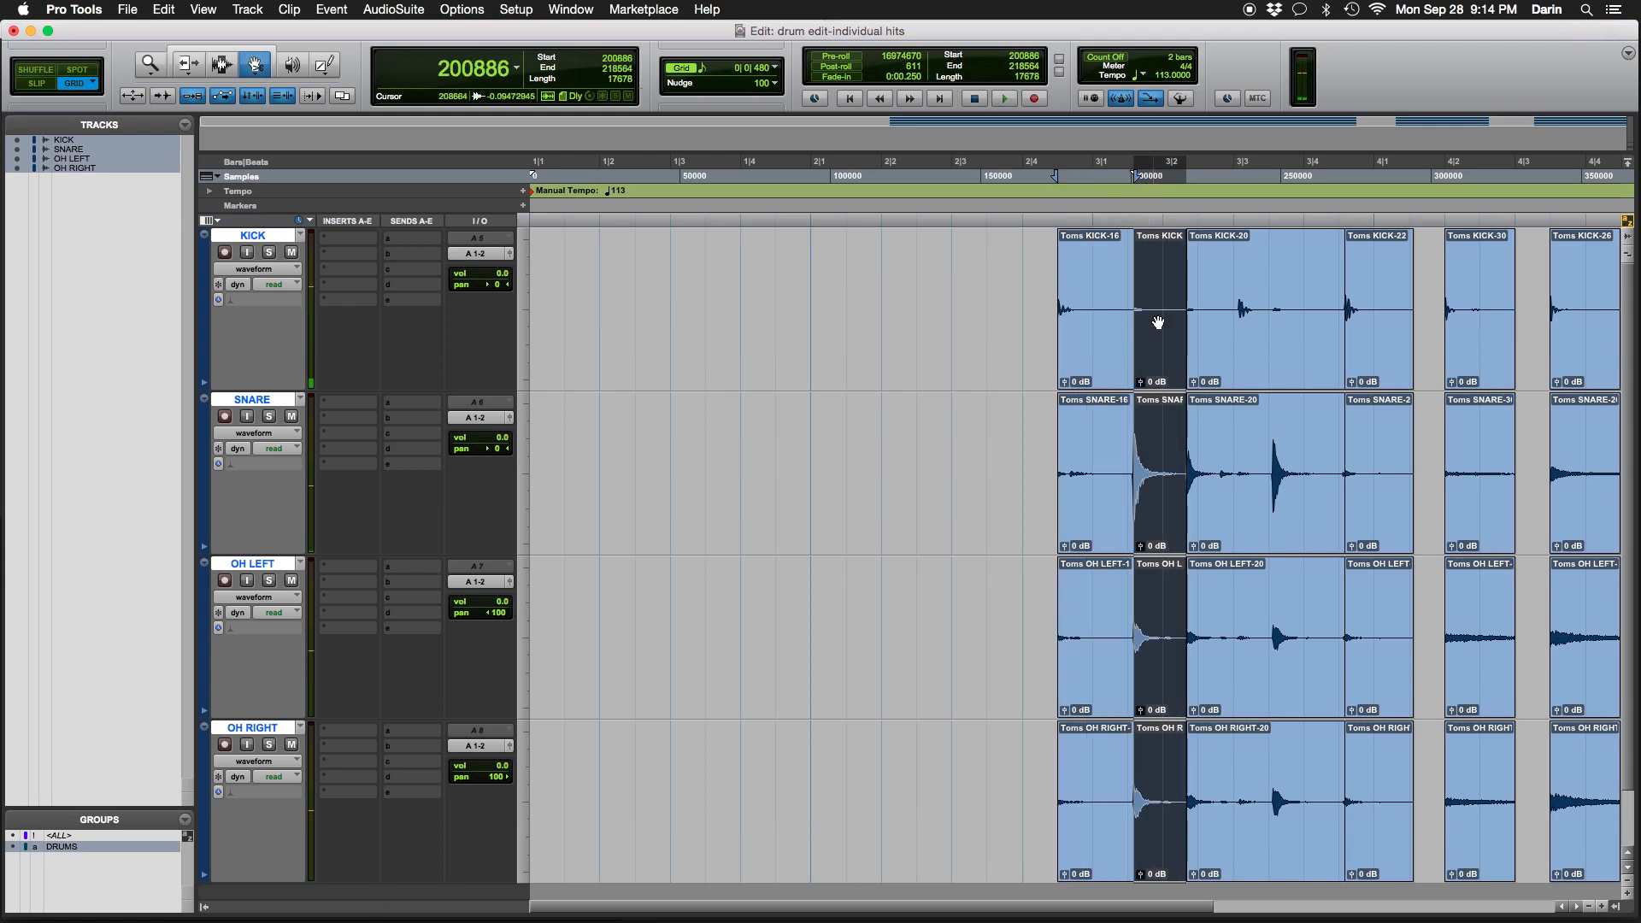
pyautogui.click(1361, 328)
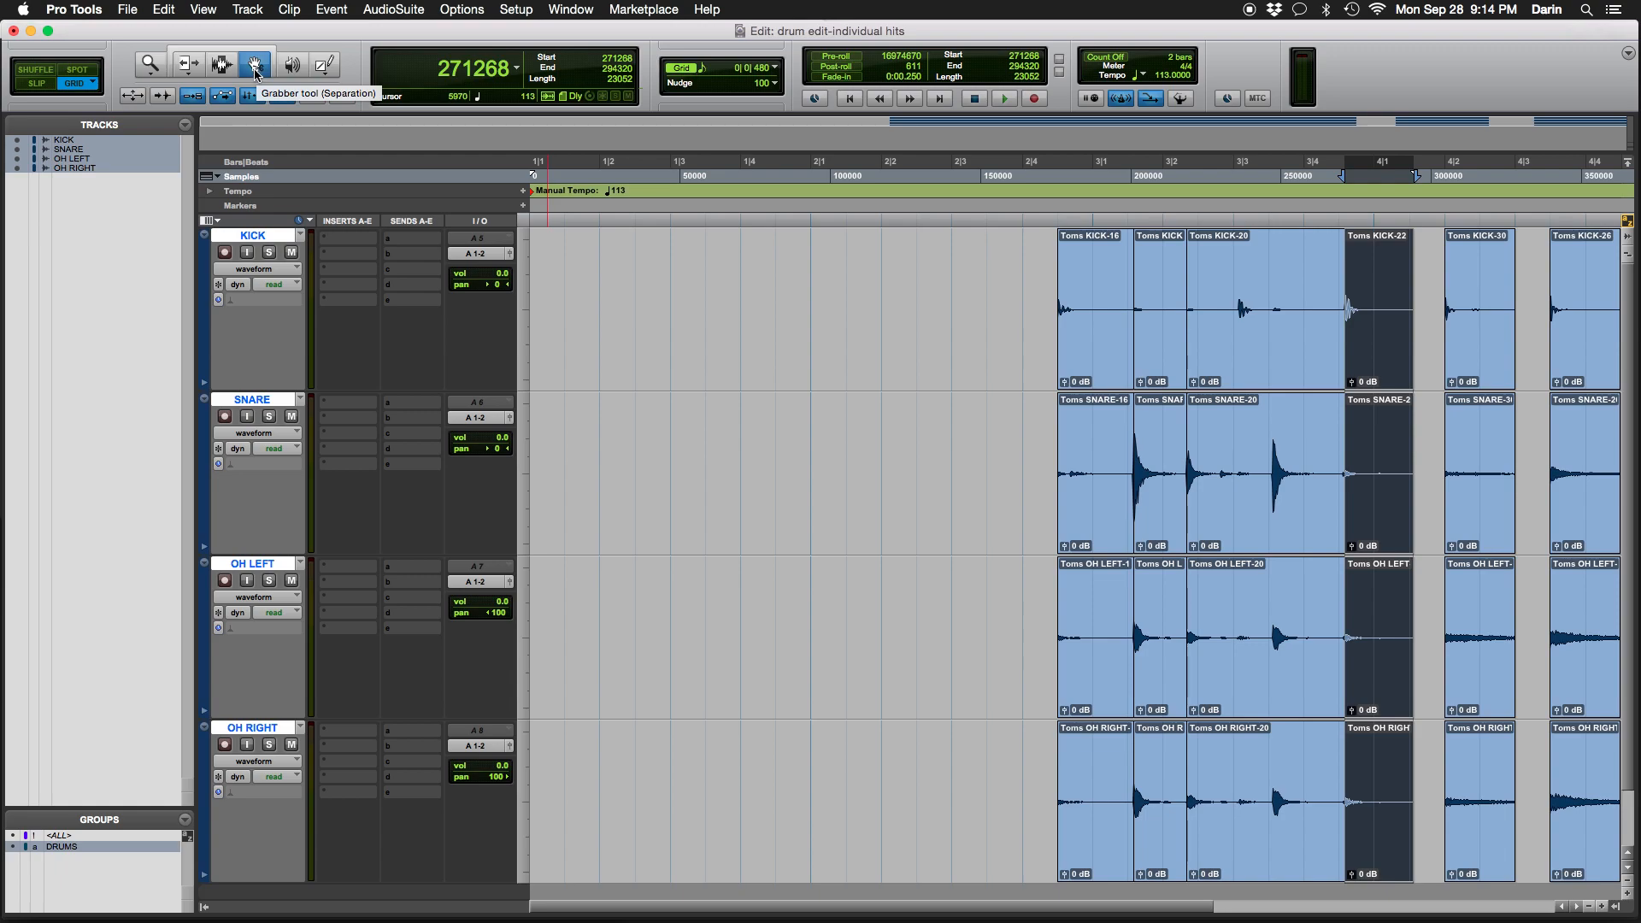
# Set the Grabber tool to Time mode and move the kick hit at sample 271268 to the session start on all four tracks
pyautogui.click(255, 74)
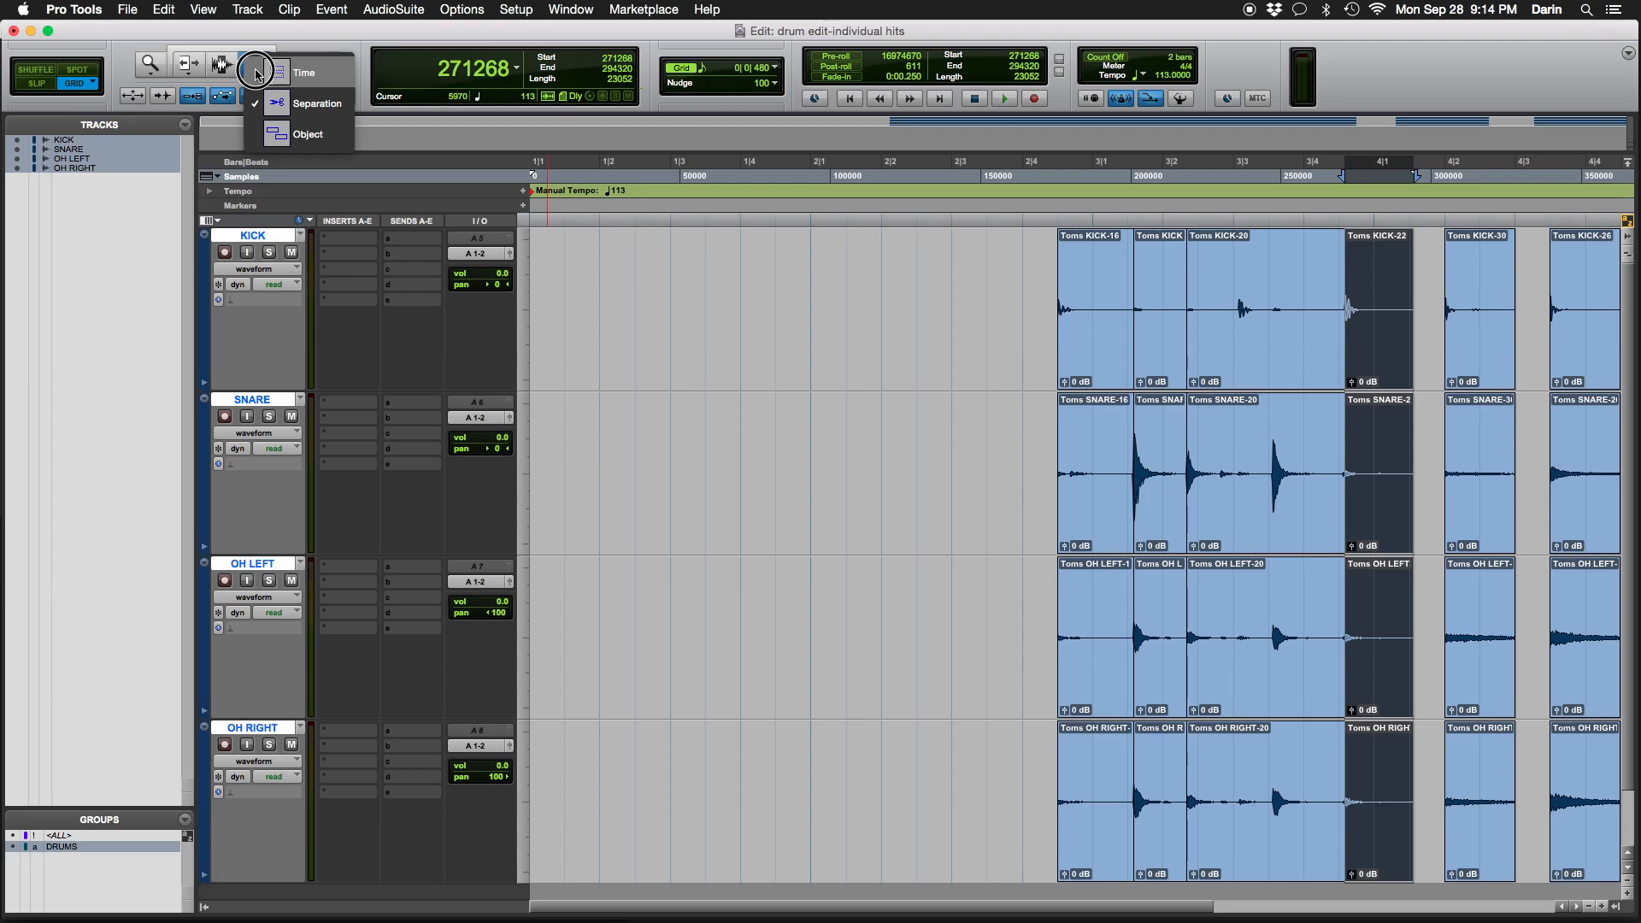
pyautogui.click(289, 104)
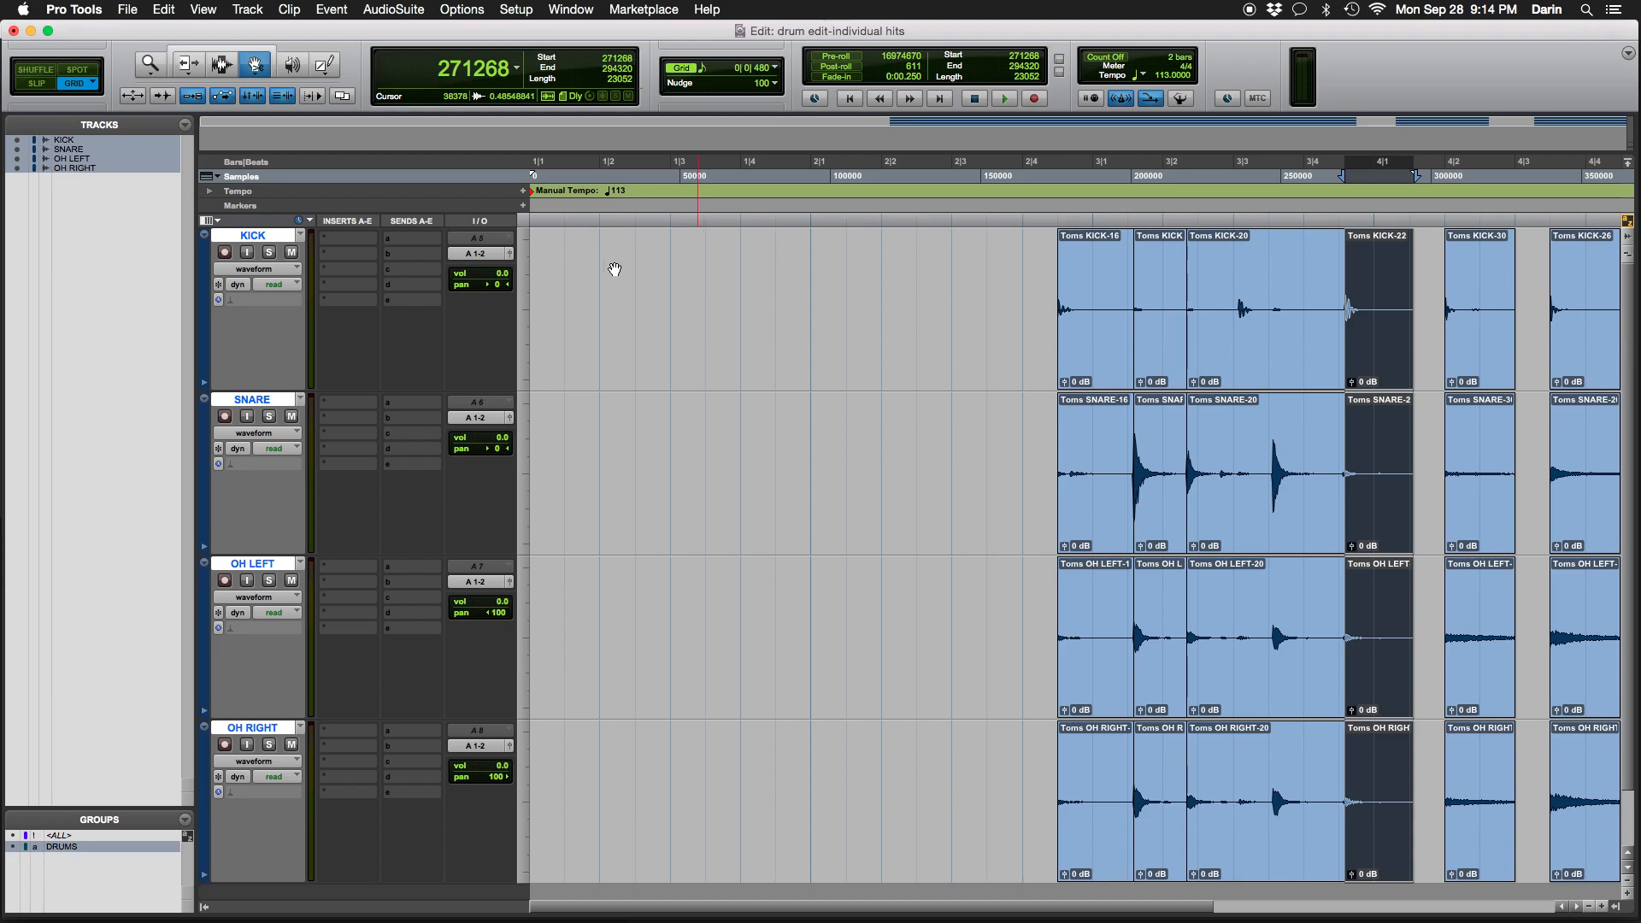
pyautogui.click(246, 74)
pyautogui.click(304, 73)
pyautogui.moveTo(1384, 326); pyautogui.dragTo(547, 333)
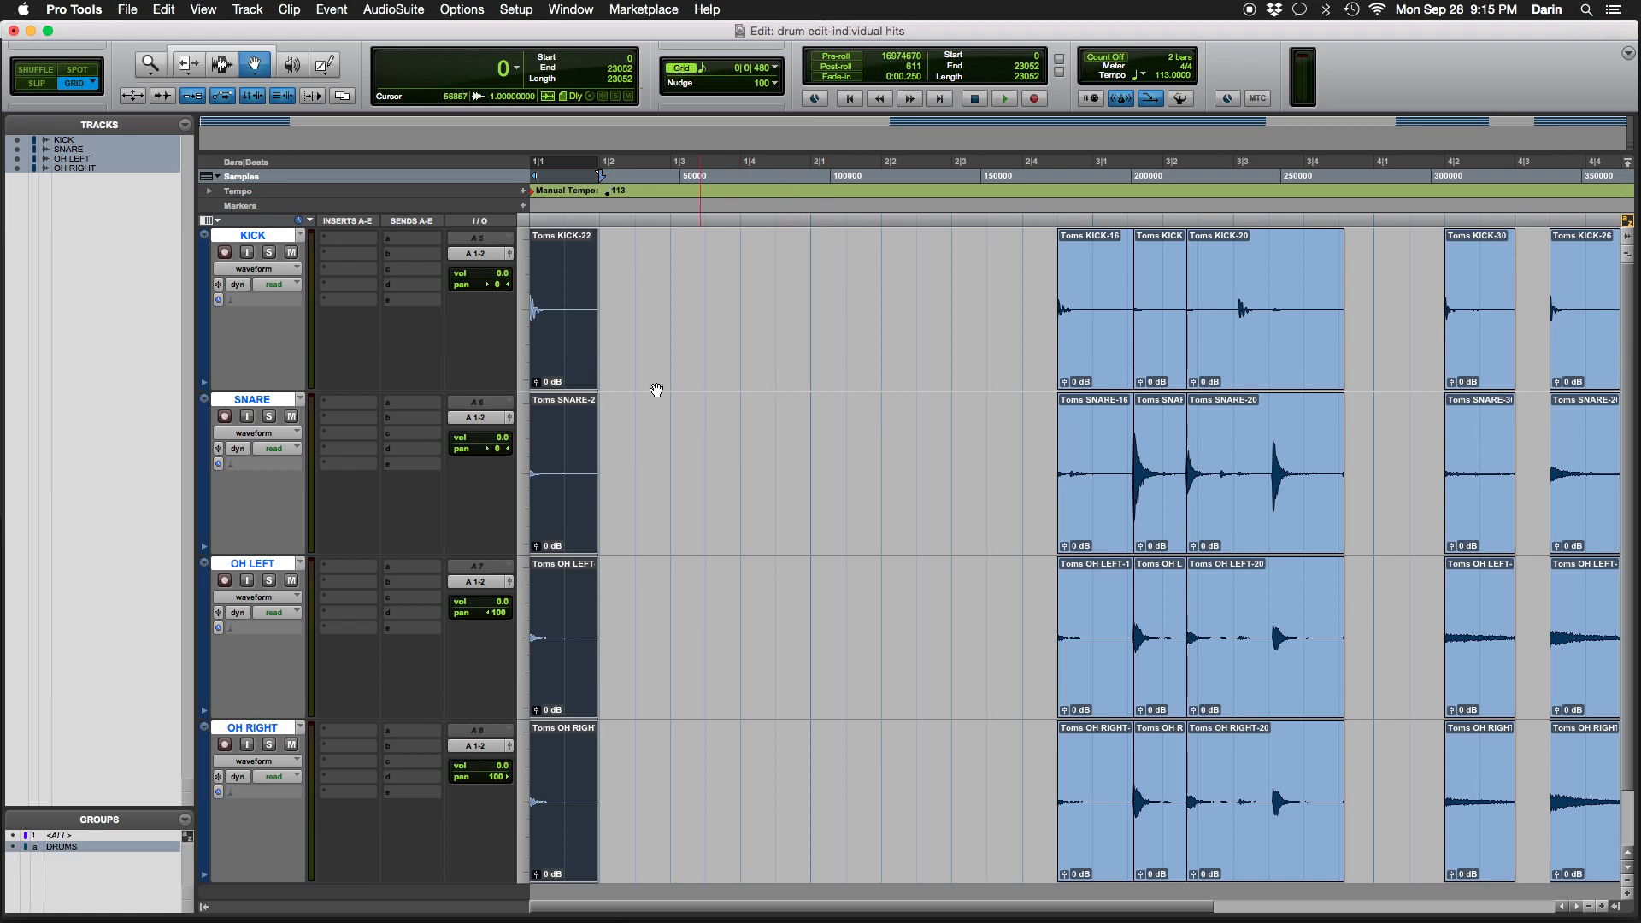
# Duplicate the opening kick hit twice on all four tracks and play the result from the session start
pyautogui.press('super+d')
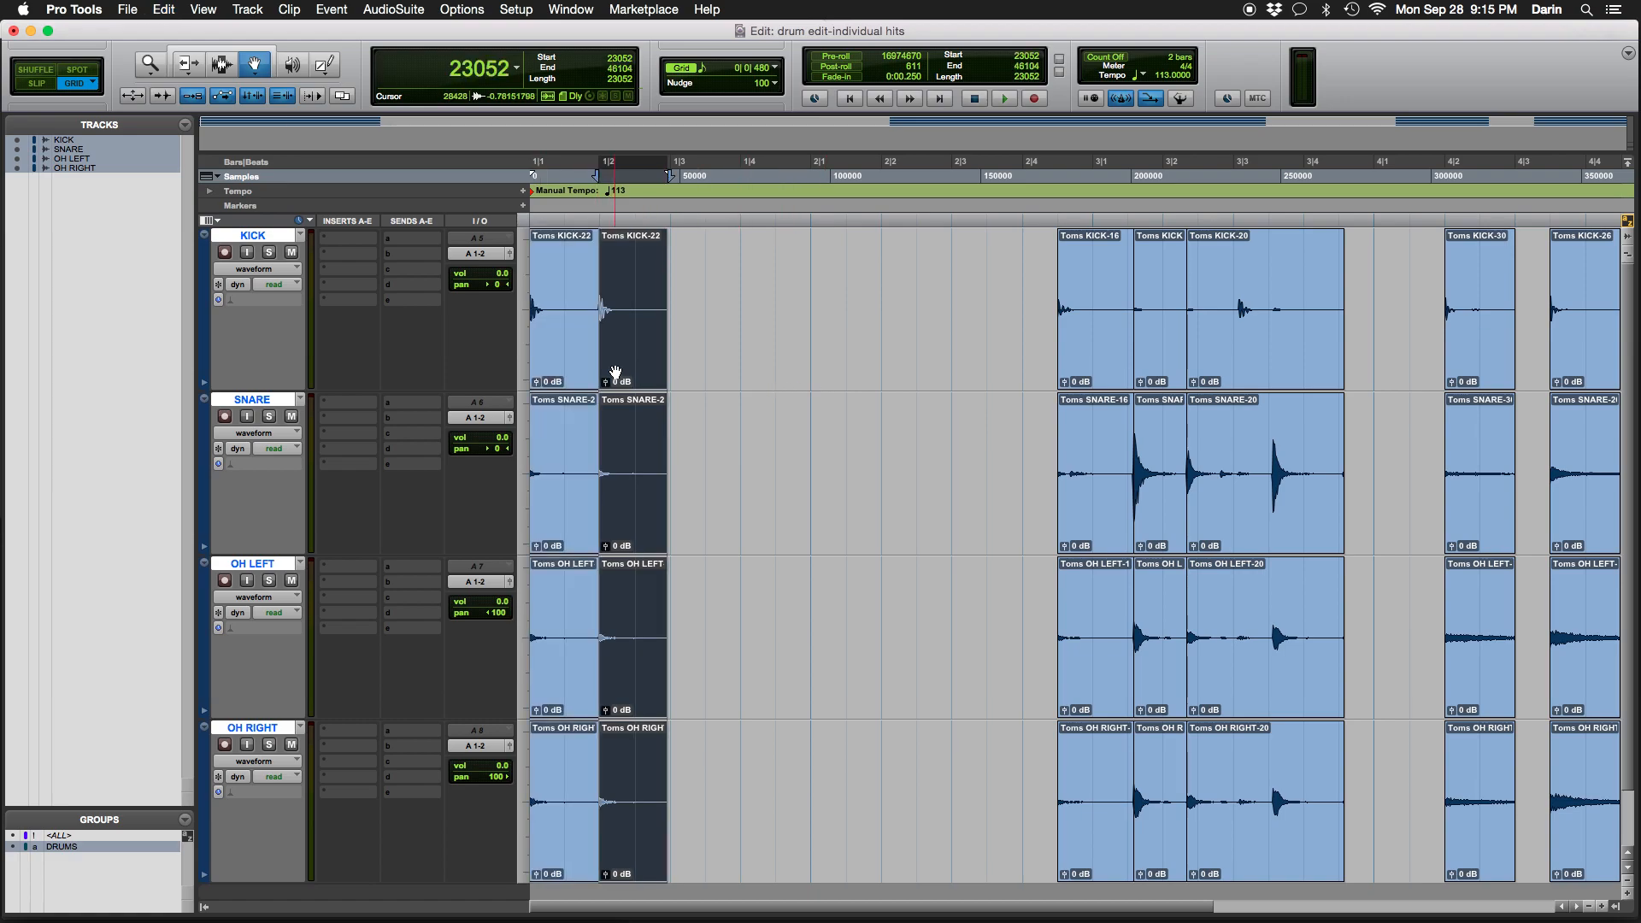
pyautogui.press('super+d')
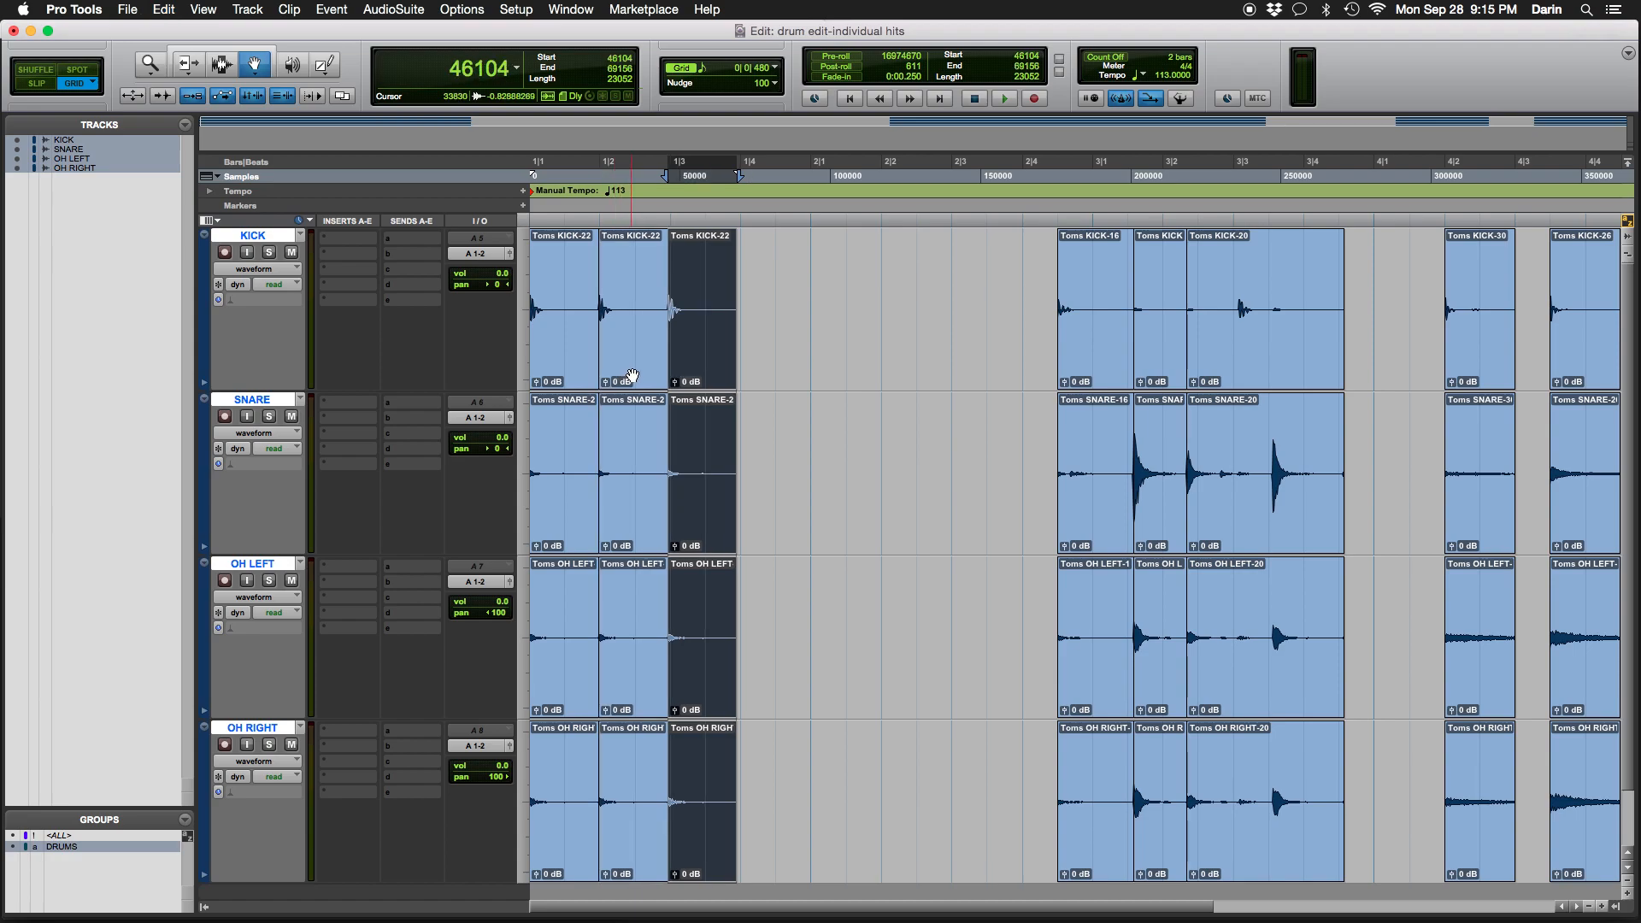
pyautogui.press('Return')
pyautogui.press('space')
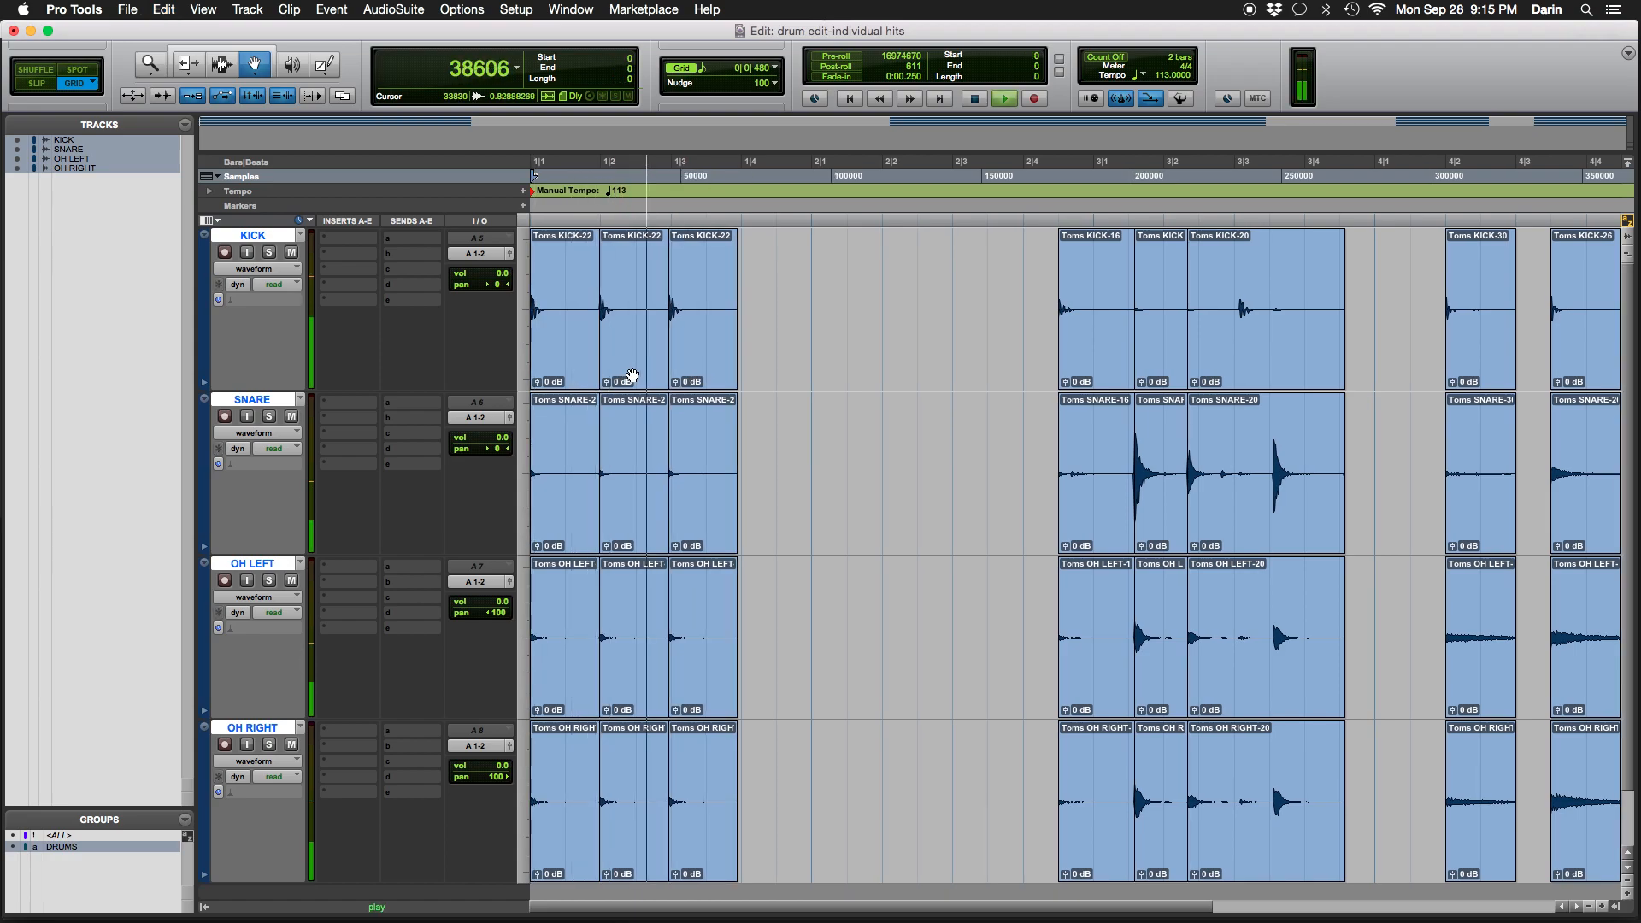
pyautogui.press('space')
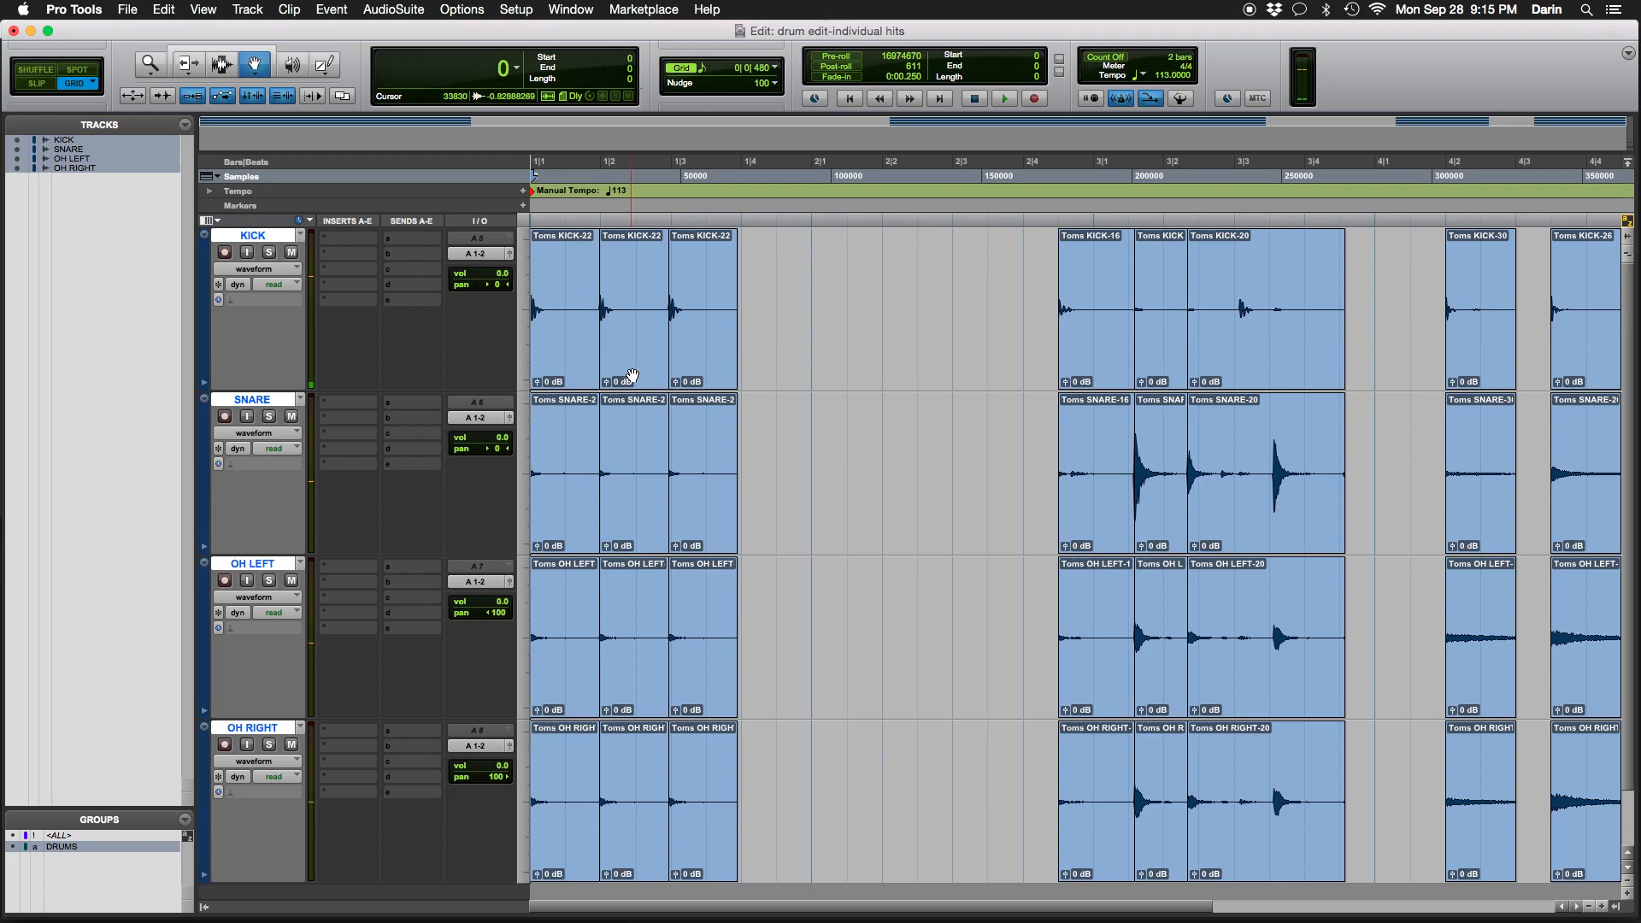
# Duplicate the third kick hit two more times in a row on all four tracks
pyautogui.click(687, 345)
pyautogui.press('super+d')
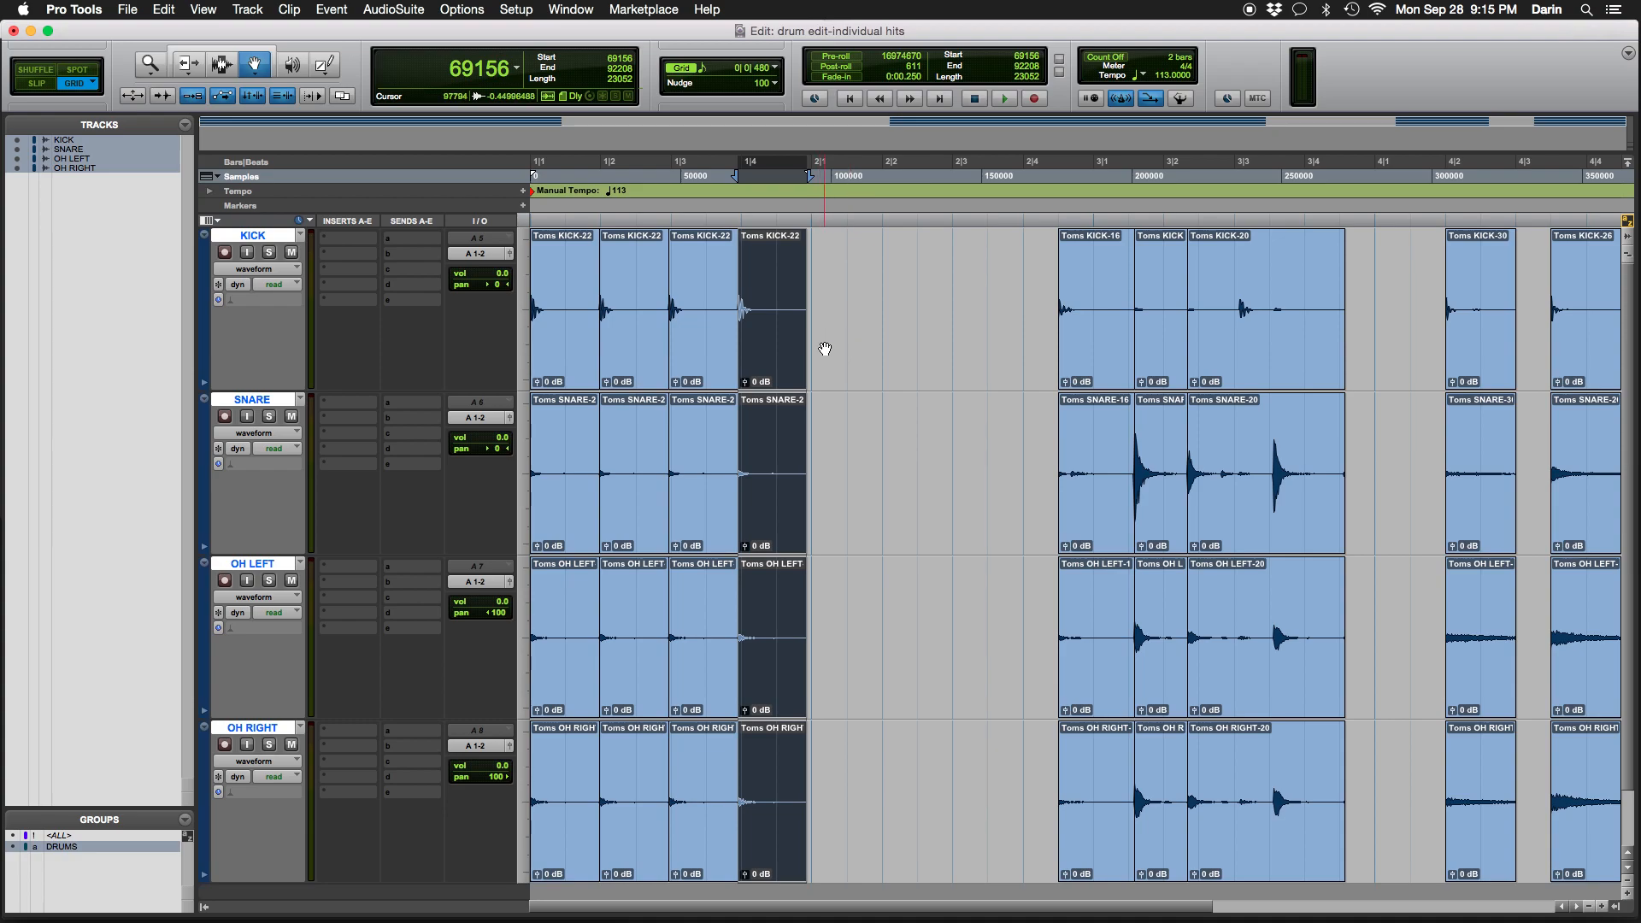
pyautogui.press('super+d')
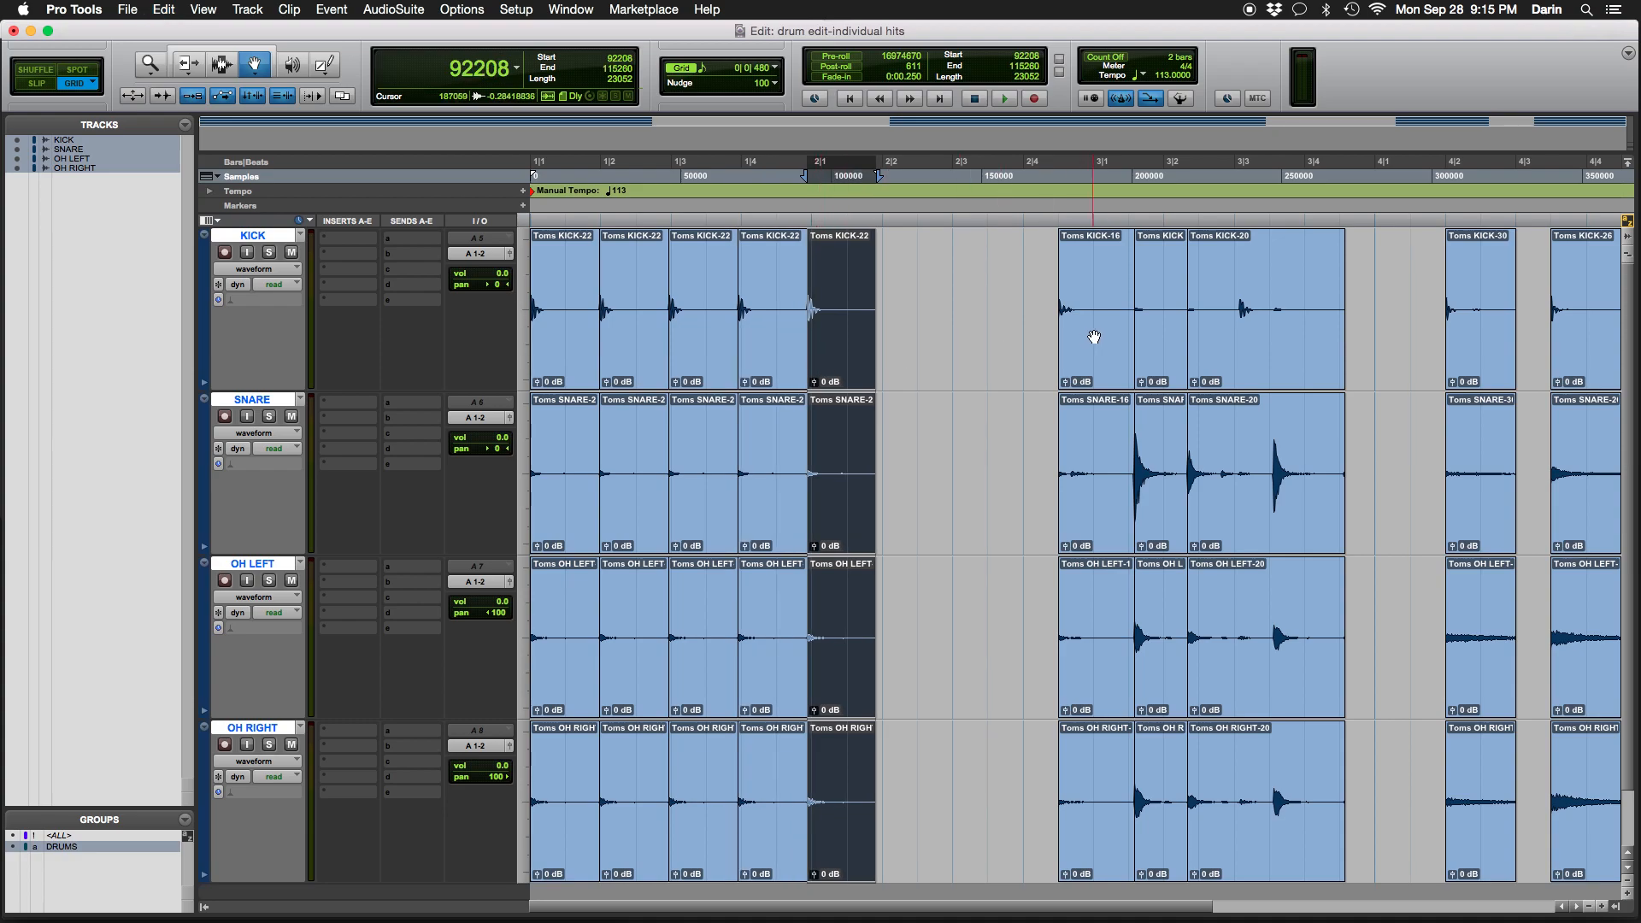
# Audition the isolated clips starting at samples 175619, 200886 and 218564 to find a snare hit
pyautogui.click(1094, 336)
pyautogui.press('space')
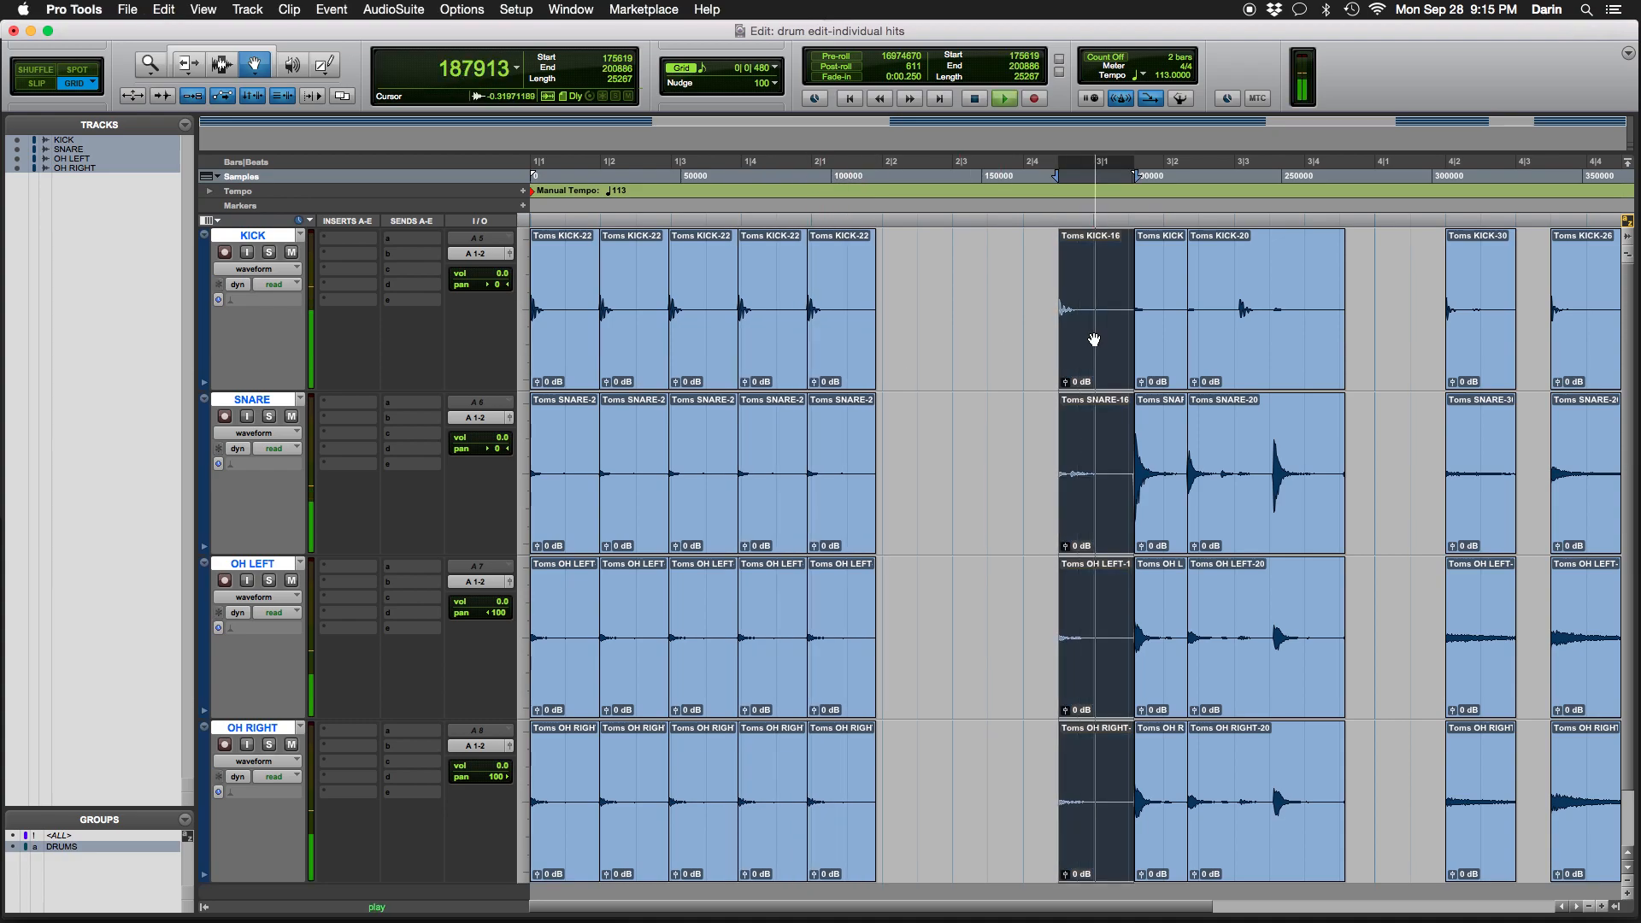
pyautogui.click(1178, 351)
pyautogui.click(1245, 355)
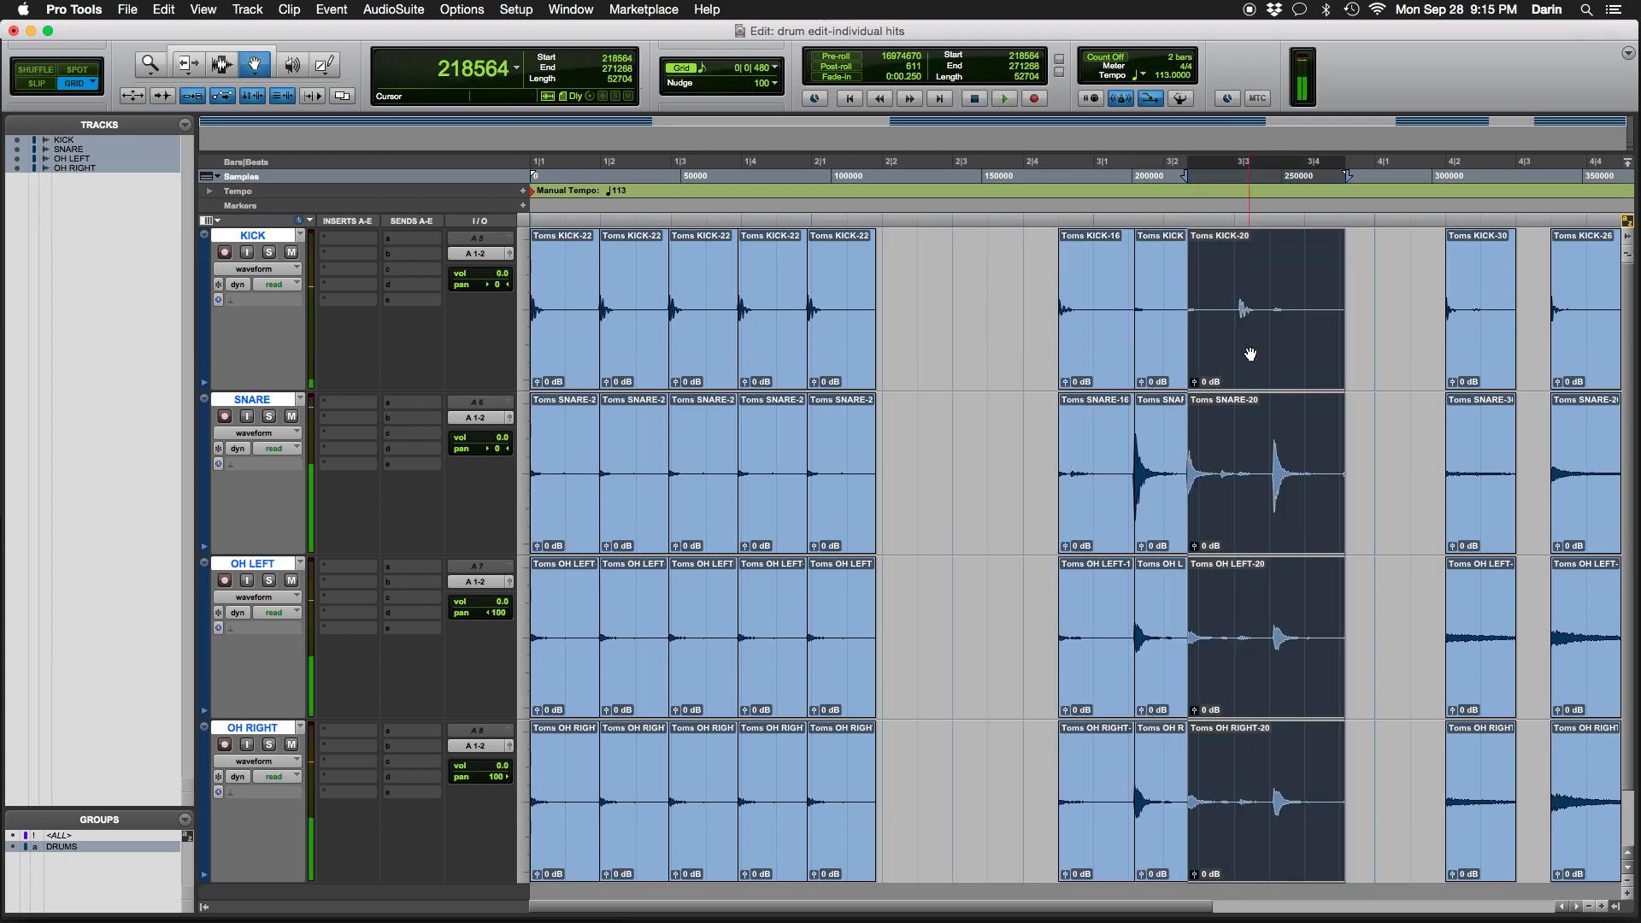
# Move the snare hit at sample 200886 to beat 2|2, sample 117080, on all four tracks and play from the session start
pyautogui.moveTo(1155, 359); pyautogui.dragTo(920, 352)
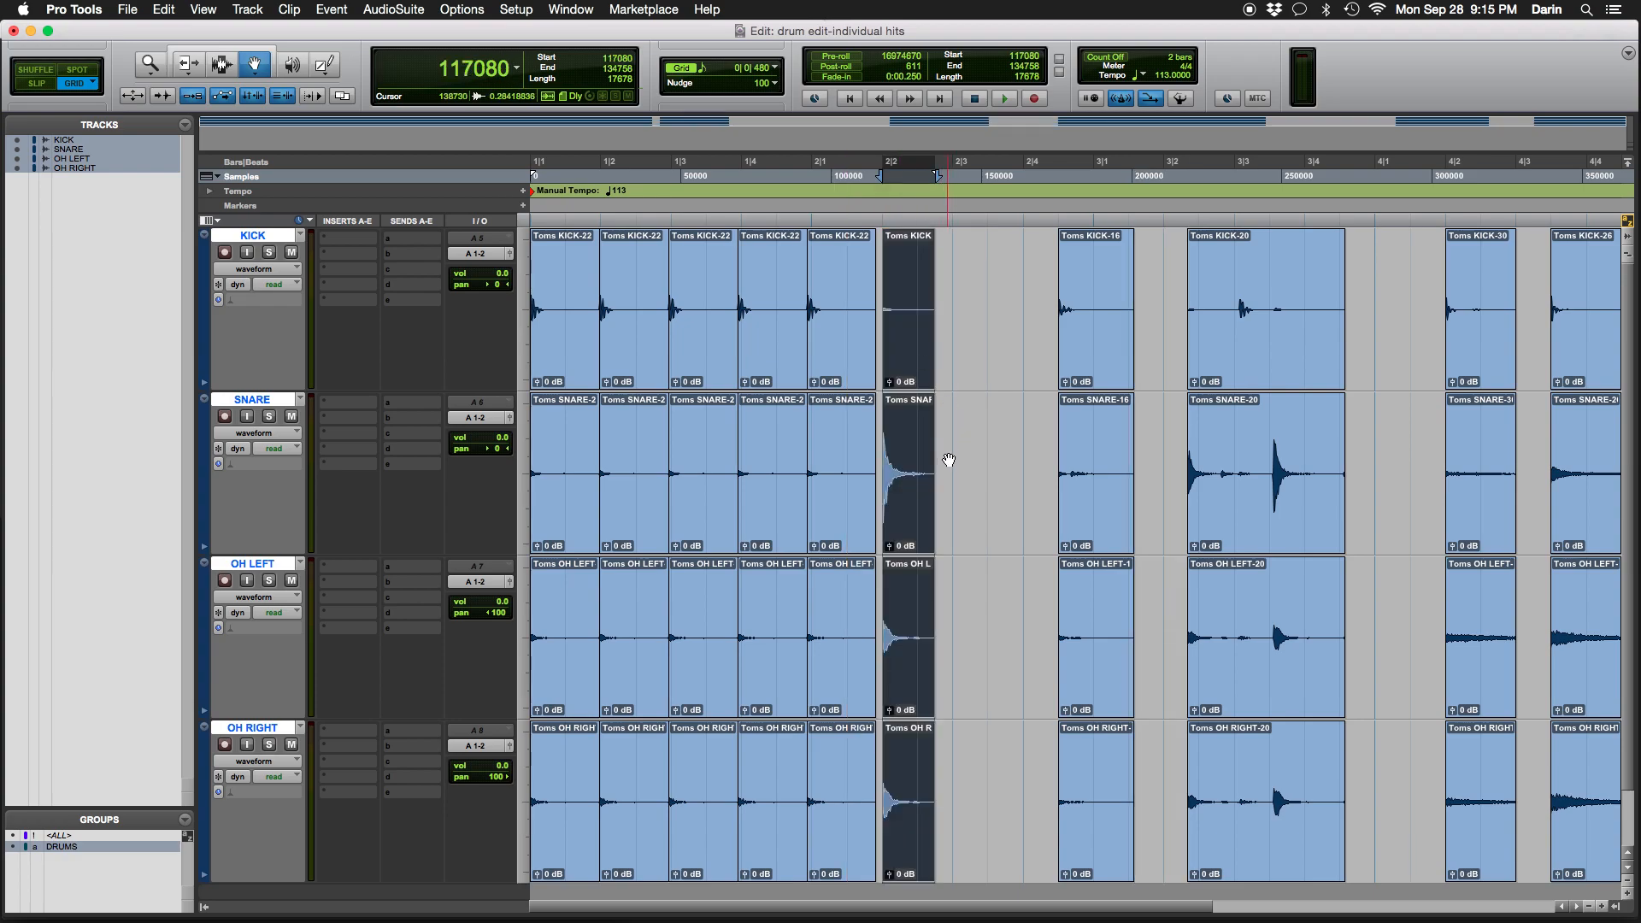
pyautogui.press('Return')
pyautogui.press('space')
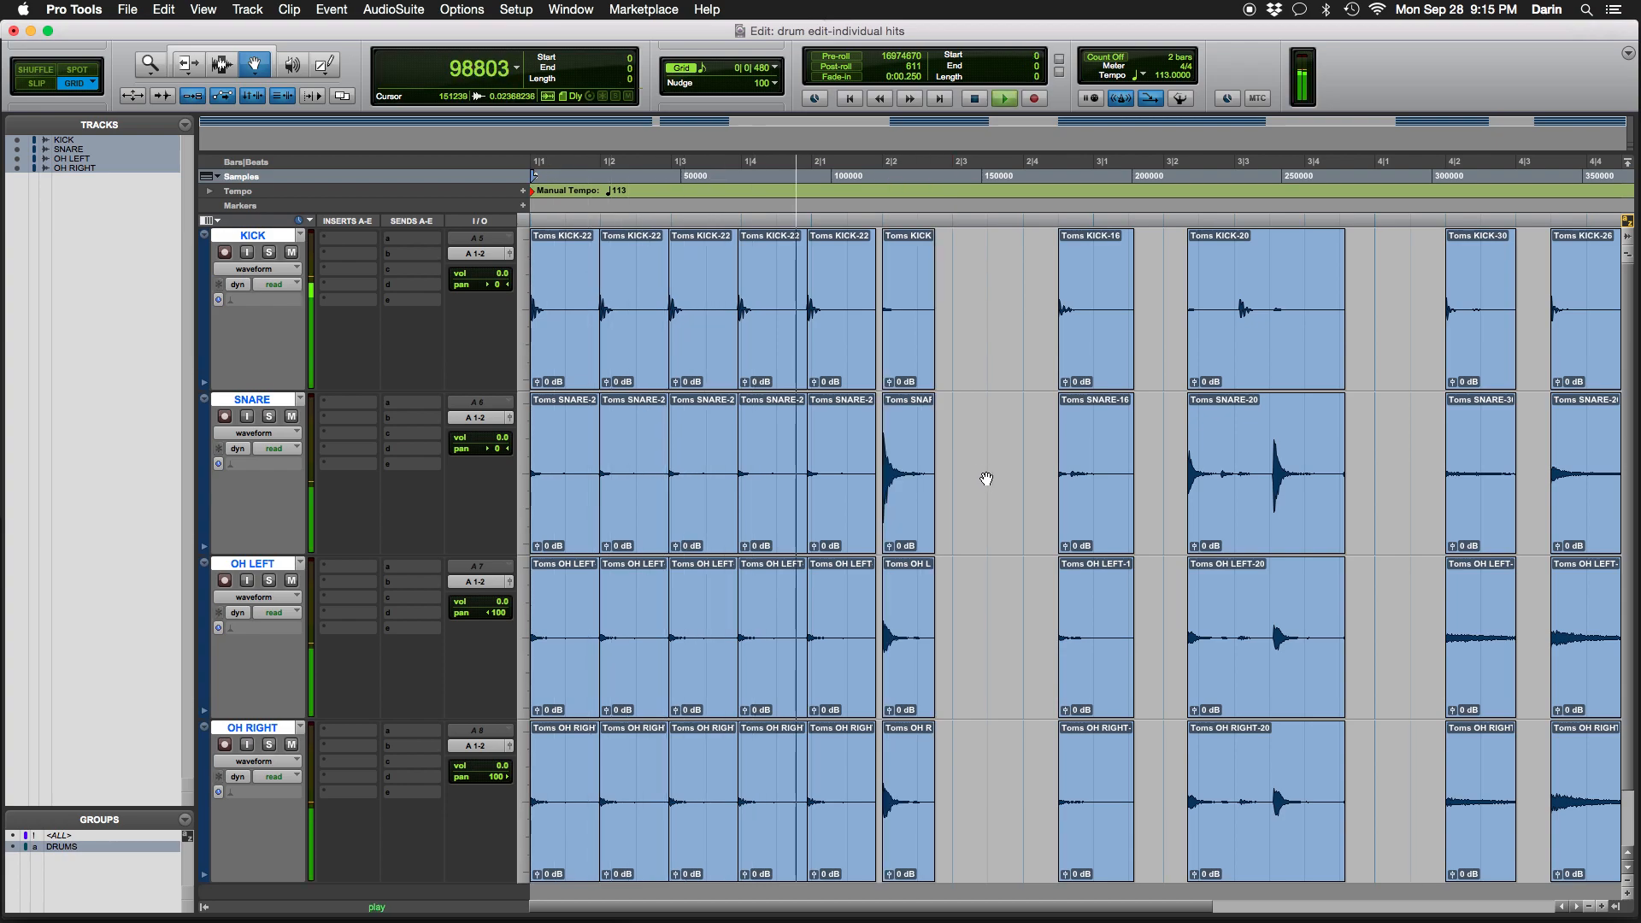
pyautogui.press('space')
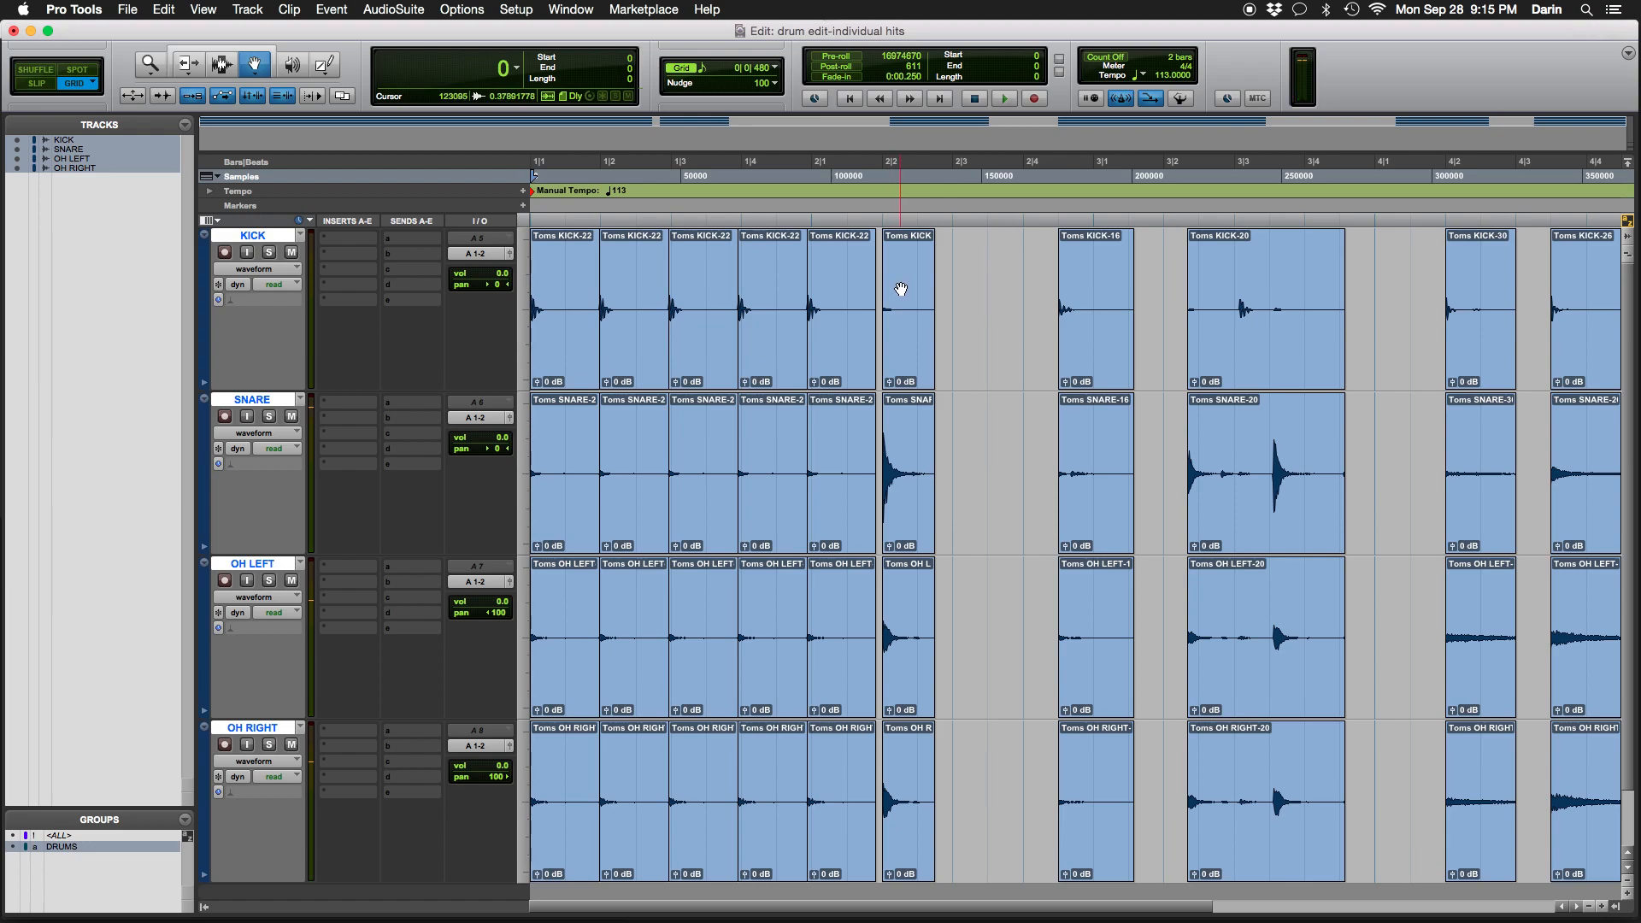
# Move the fifth kick hit to beat 2|1, sample 93664, and extend the fourth kick hit's end to meet it
pyautogui.click(842, 291)
pyautogui.moveTo(854, 292); pyautogui.dragTo(852, 294)
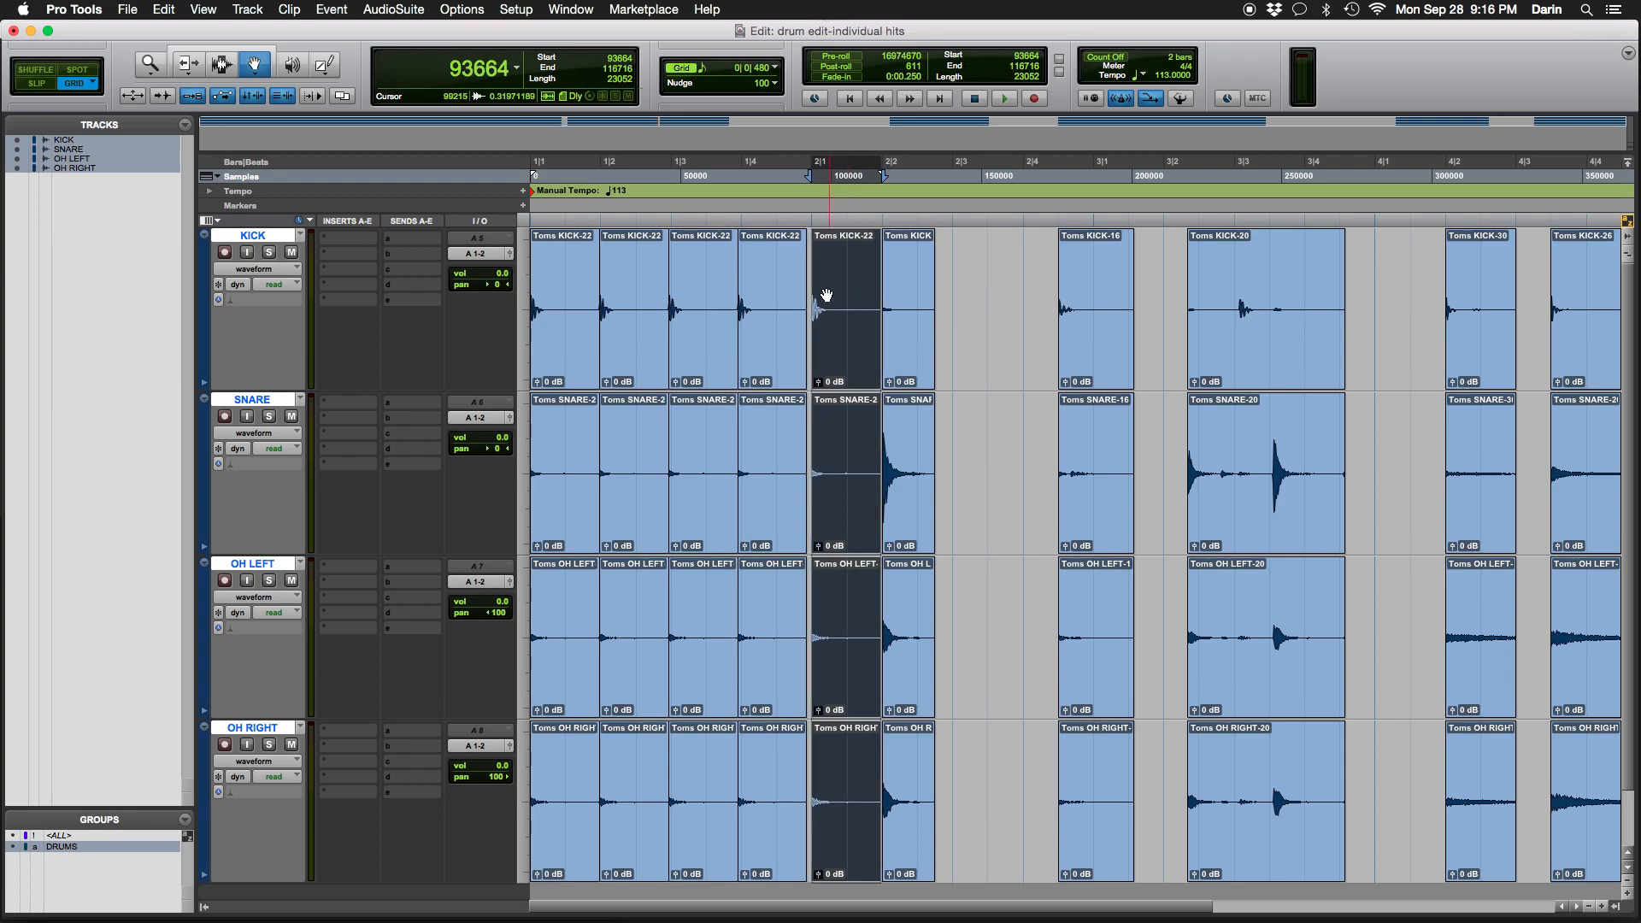
pyautogui.press('F6')
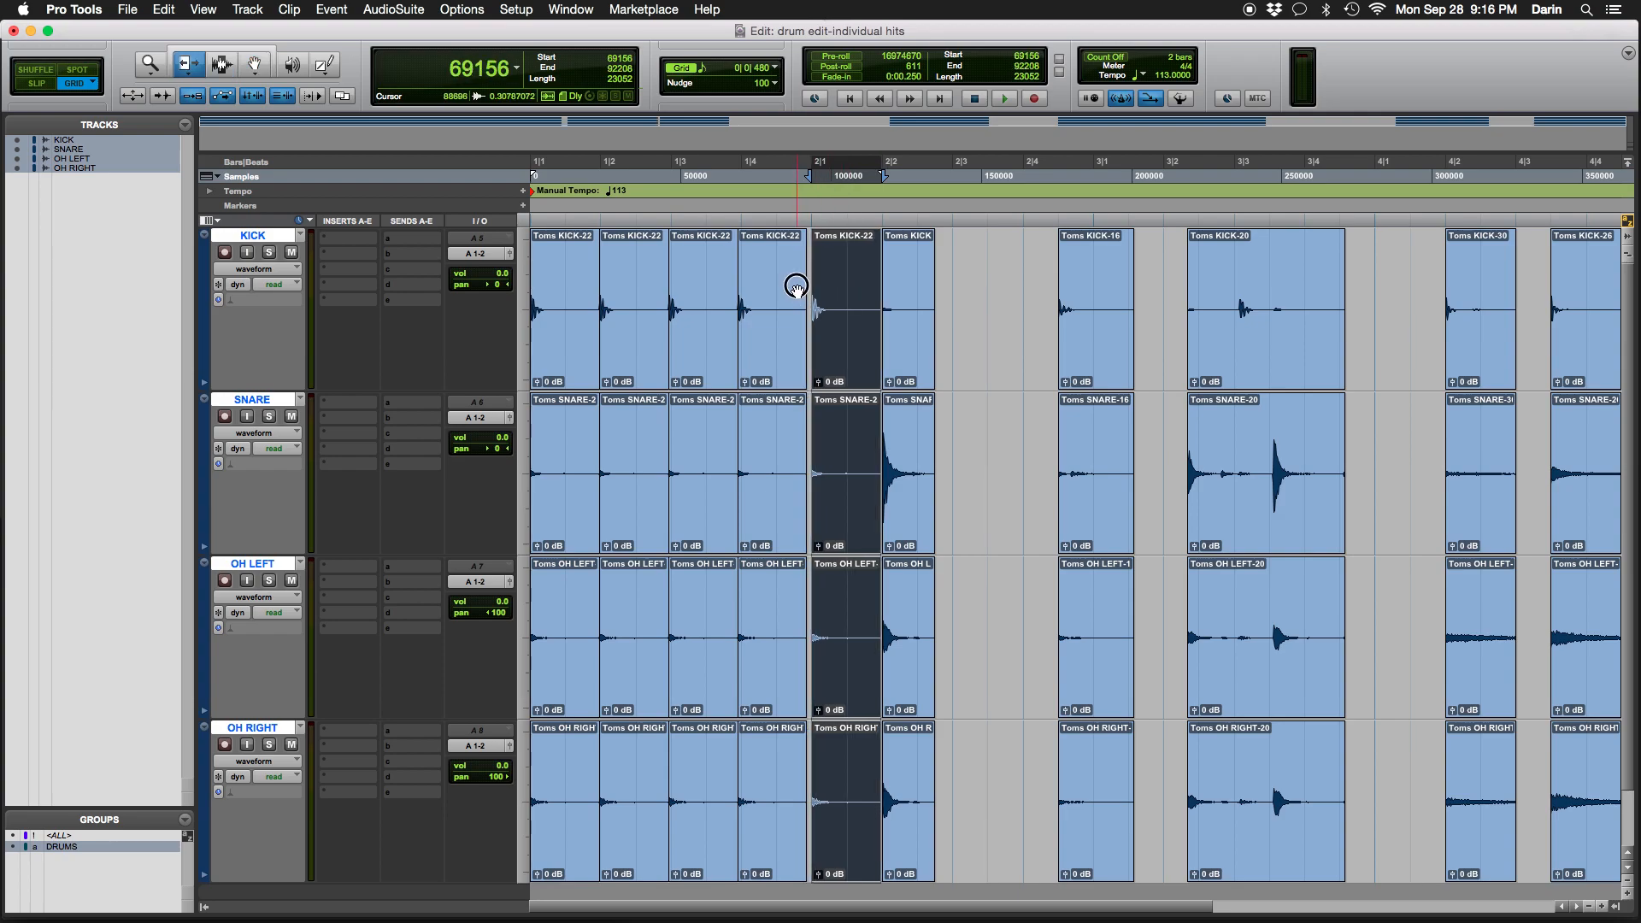
pyautogui.moveTo(795, 286); pyautogui.dragTo(807, 290)
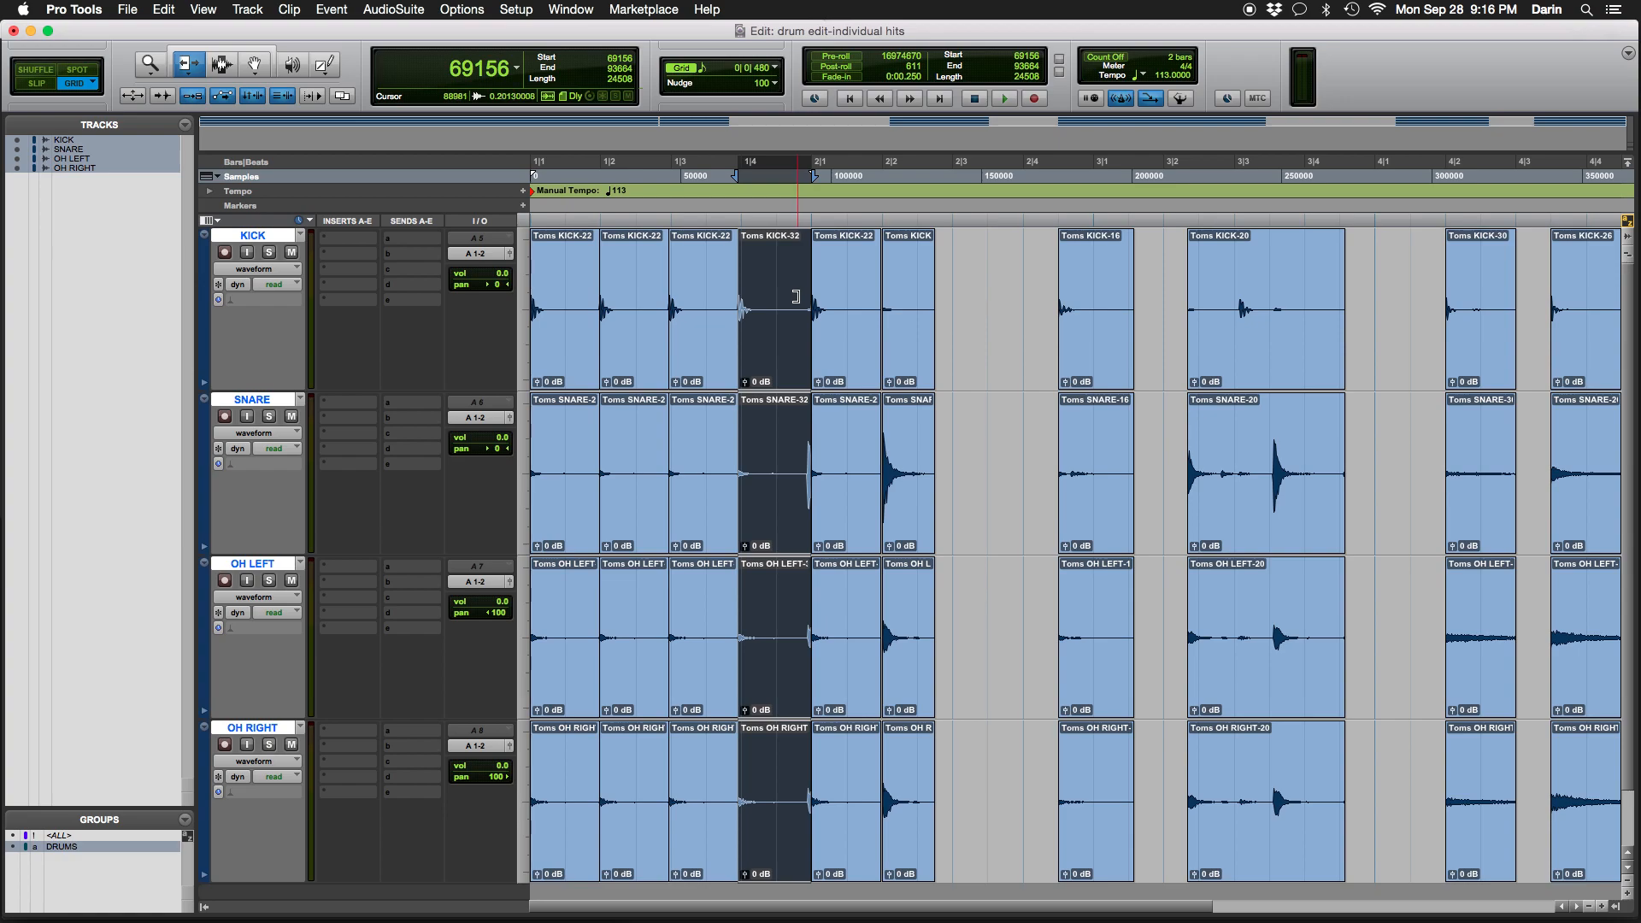
# Move the snare hit to beat 2|3, sample 140496, and the fifth kick hit to sample 105372 on all four tracks
pyautogui.press('F7')
pyautogui.press('F9')
pyautogui.press('F8')
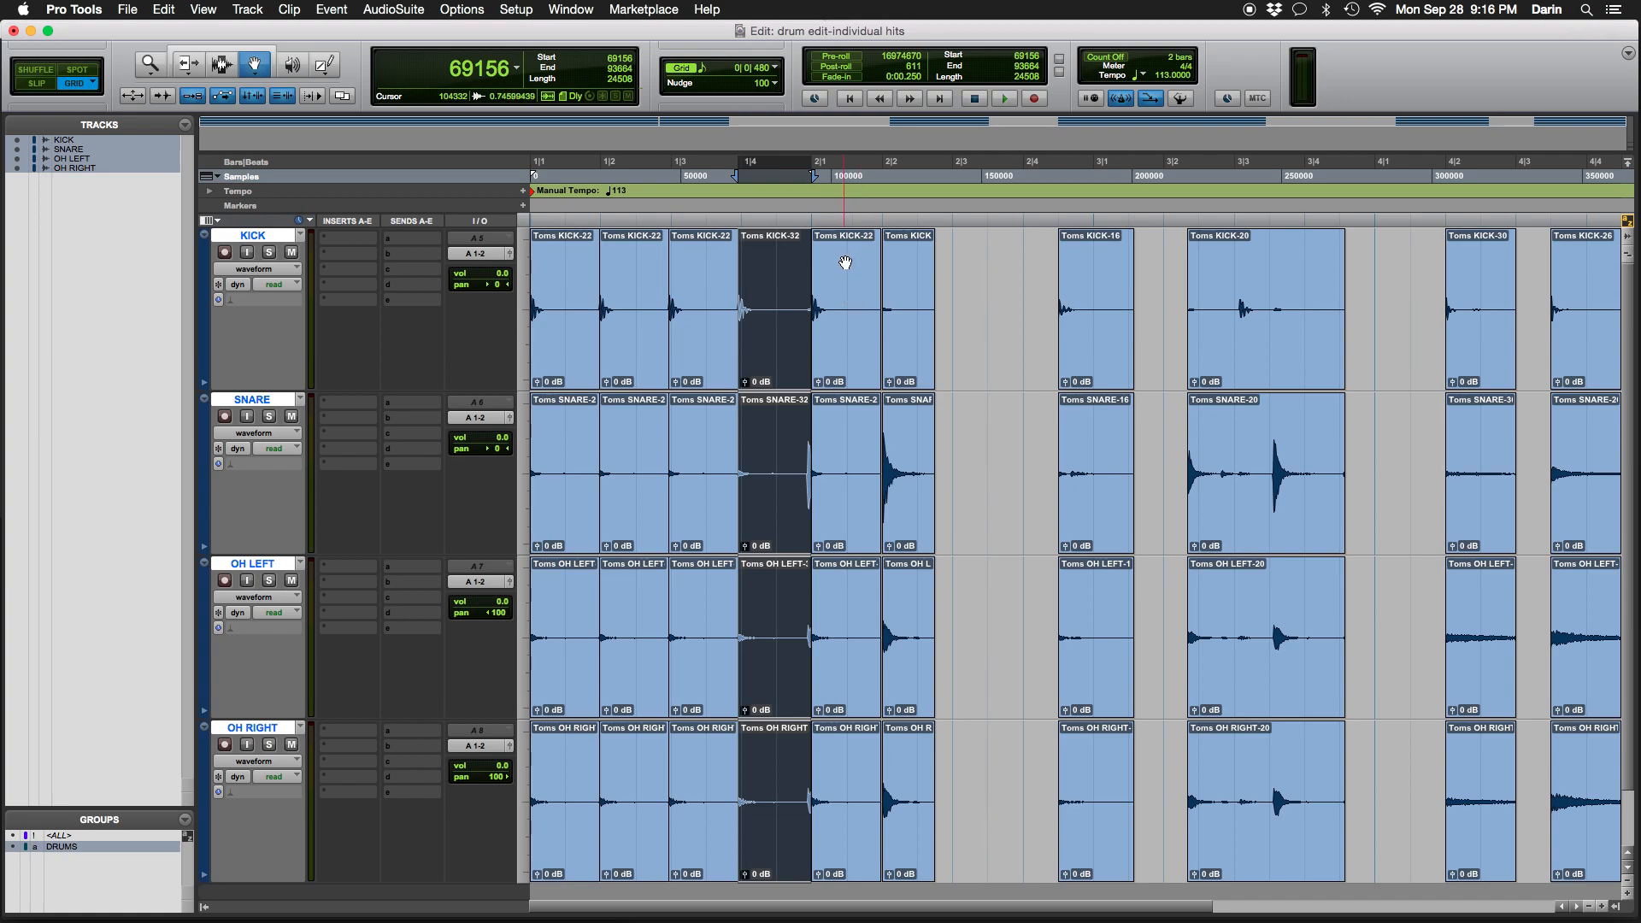
pyautogui.click(844, 262)
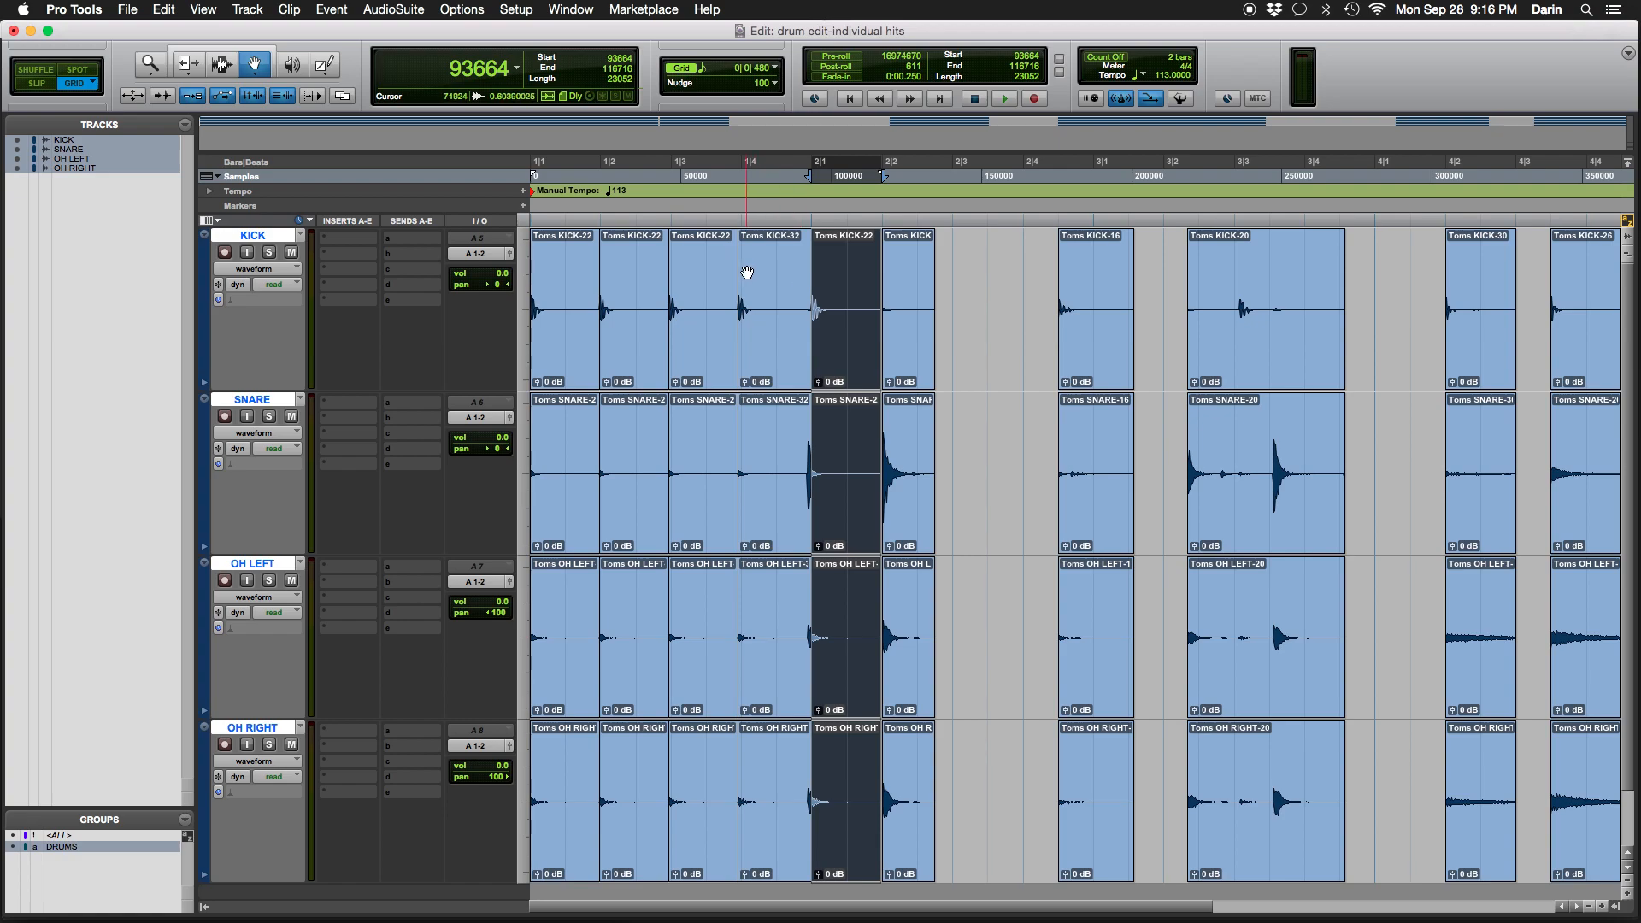
pyautogui.moveTo(904, 282); pyautogui.dragTo(976, 276)
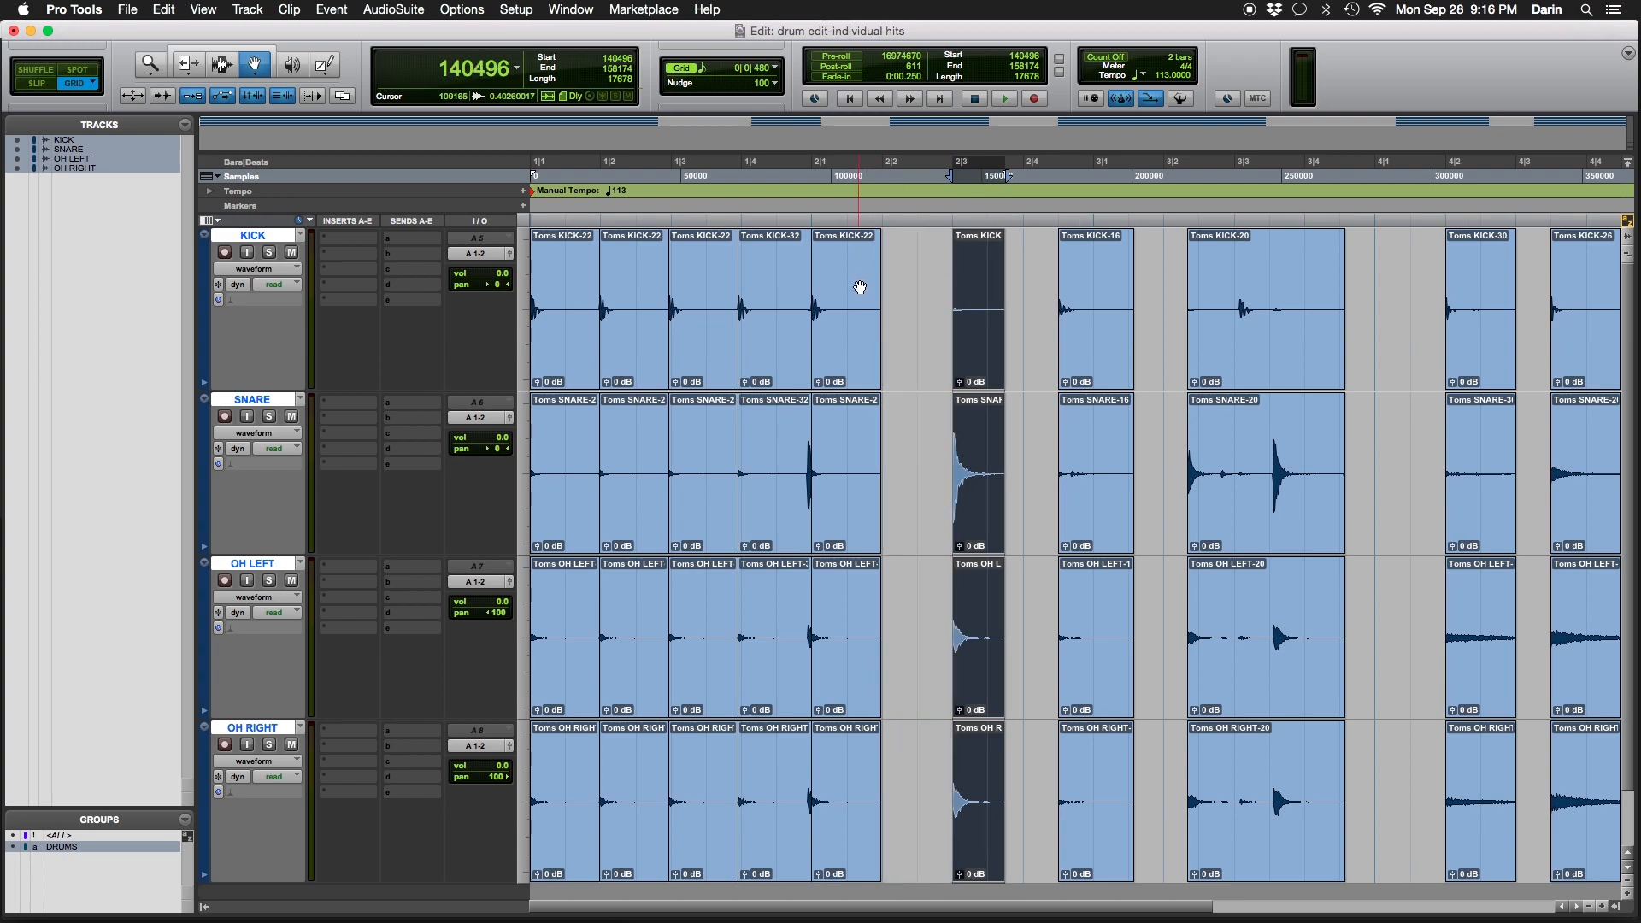
pyautogui.moveTo(846, 282); pyautogui.dragTo(877, 286)
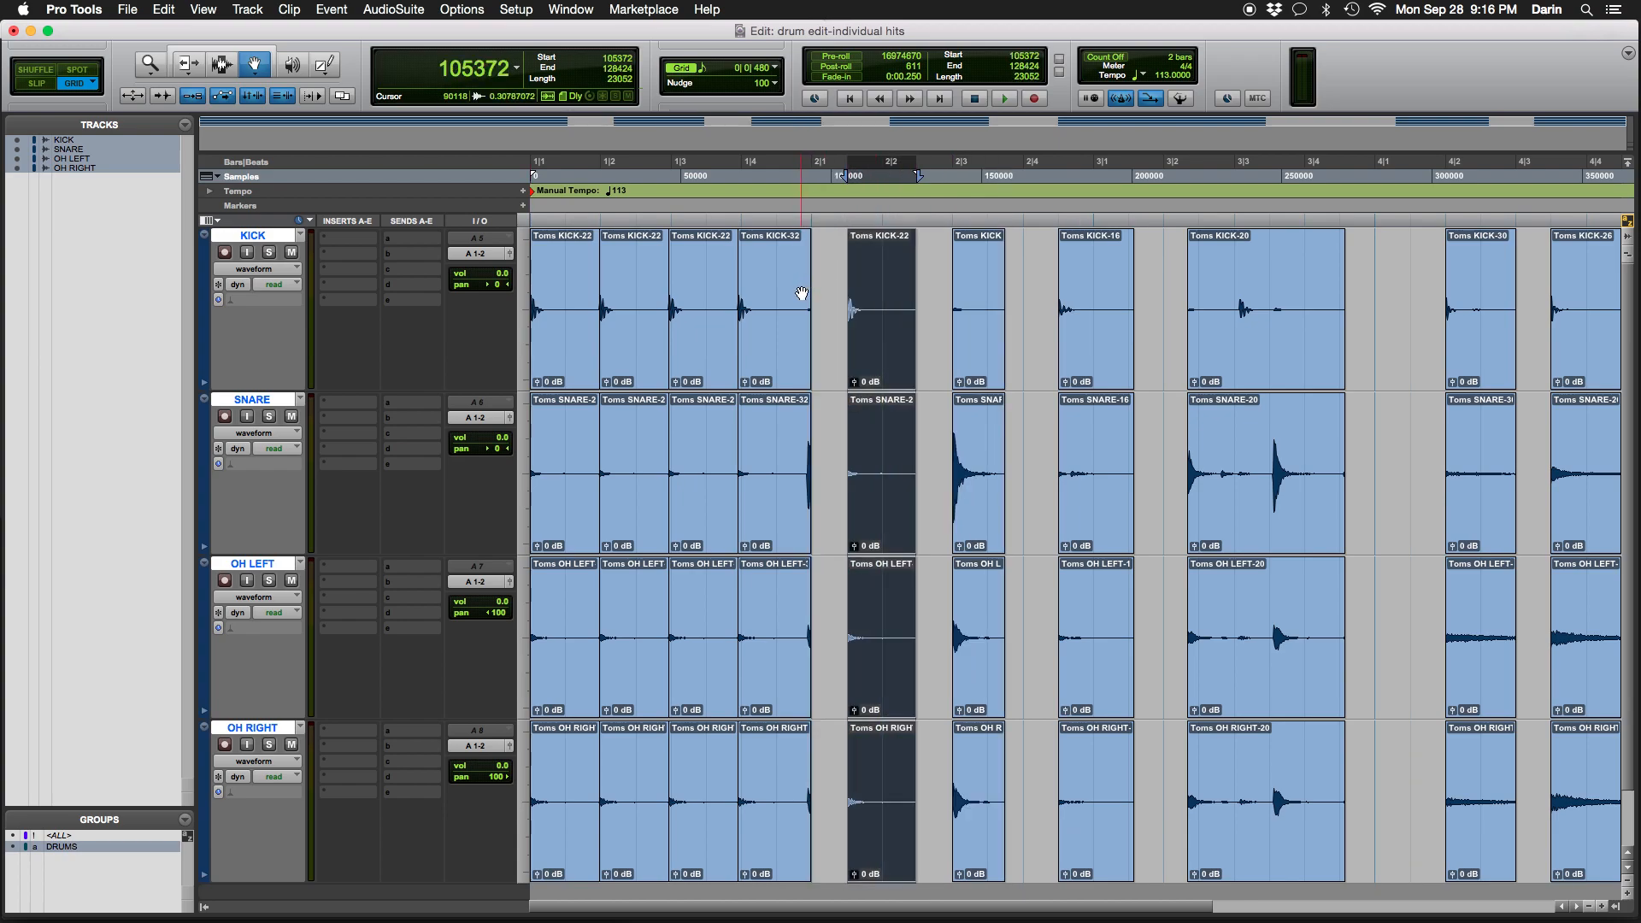
# Trim the fourth kick hit's end back to sample 91824 in Slip mode on all four tracks, then return to Grid mode
pyautogui.press('F6')
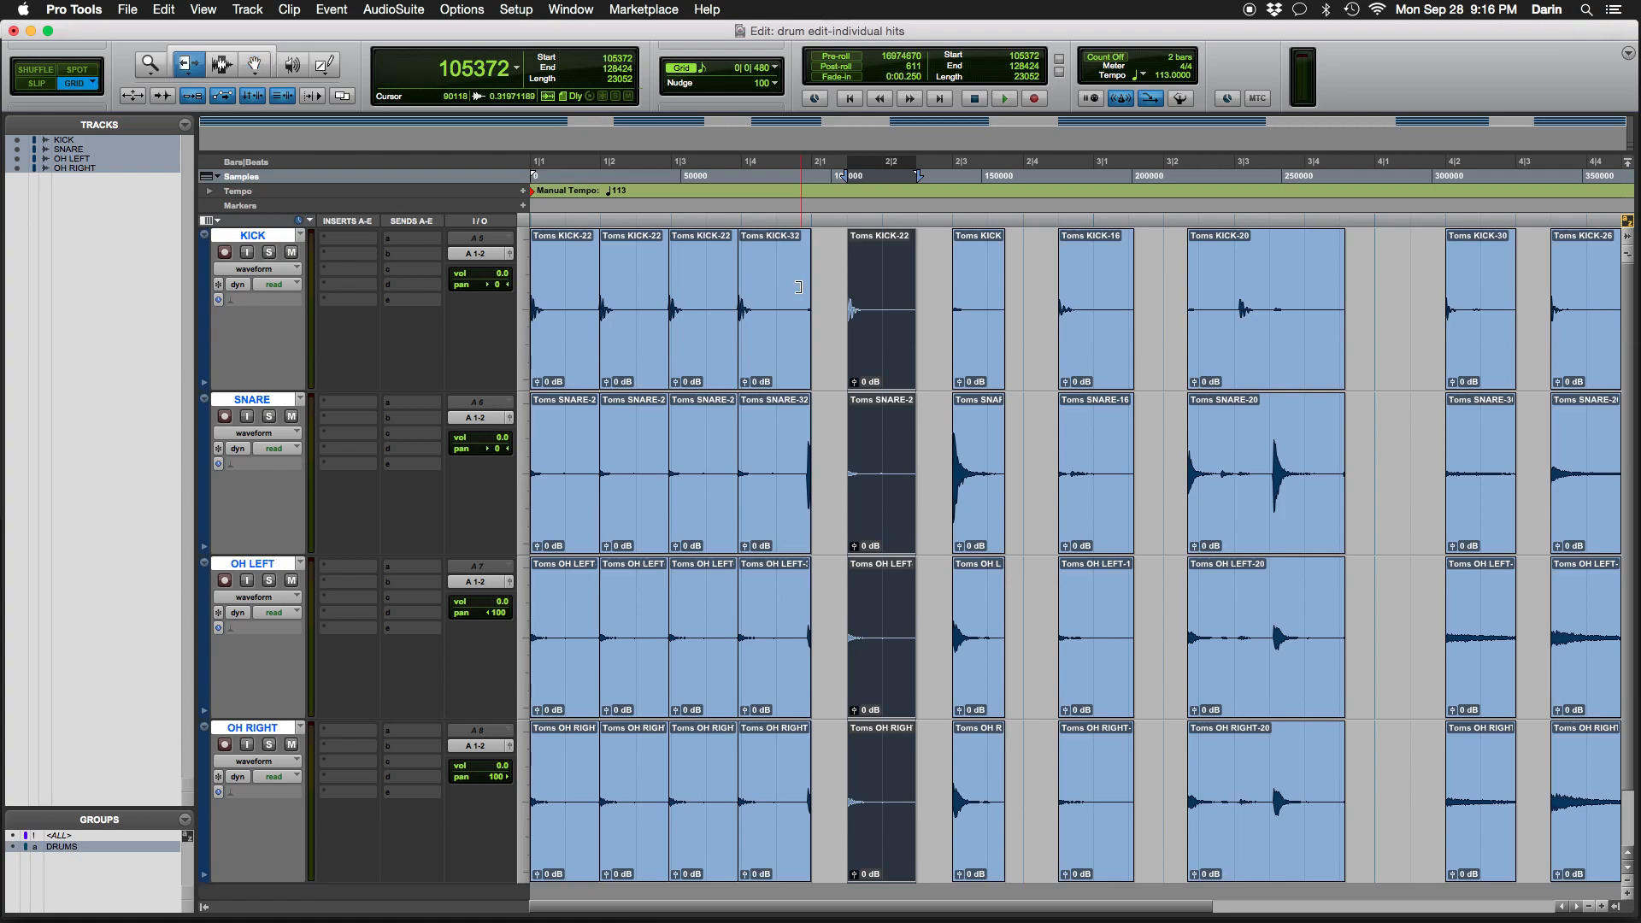
pyautogui.press('F2')
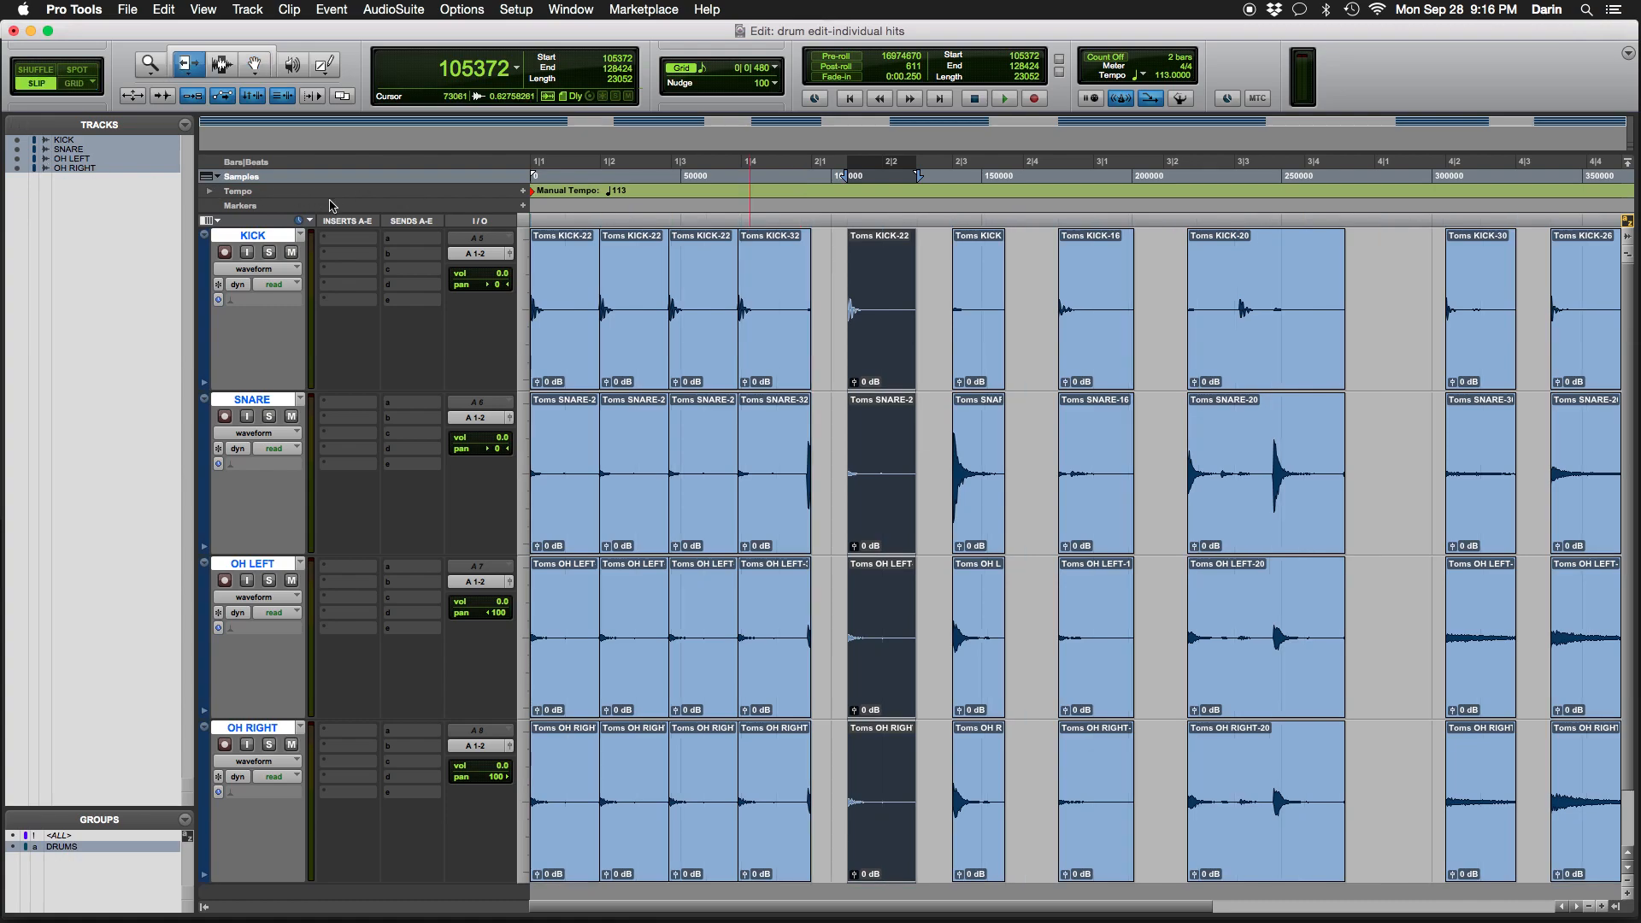
pyautogui.click(805, 300)
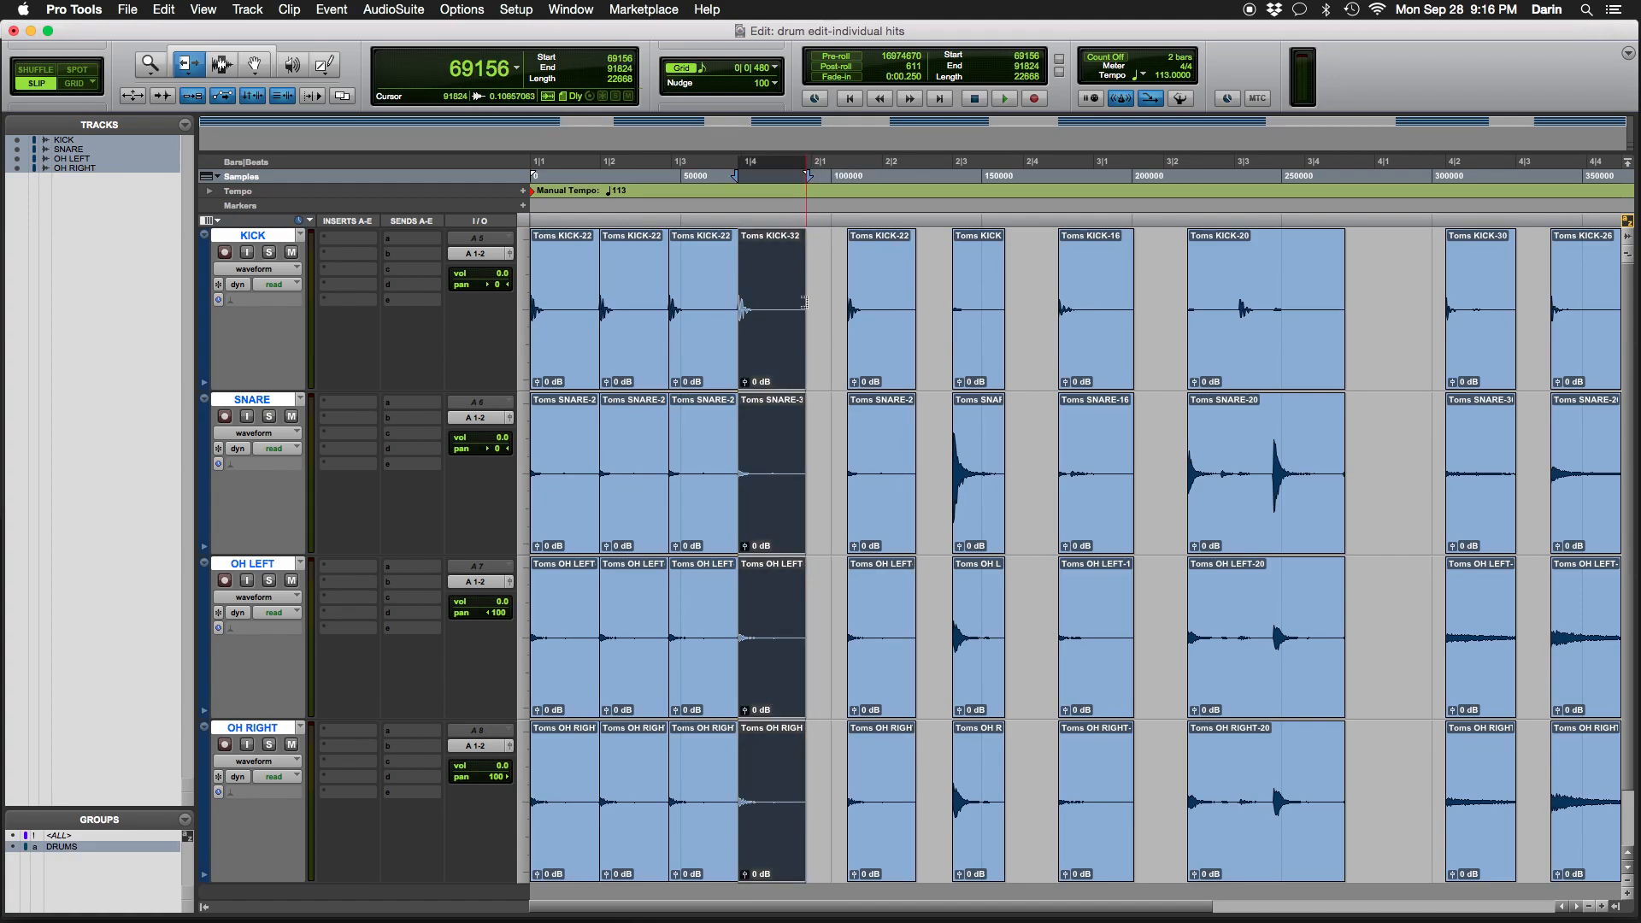
pyautogui.press('F4')
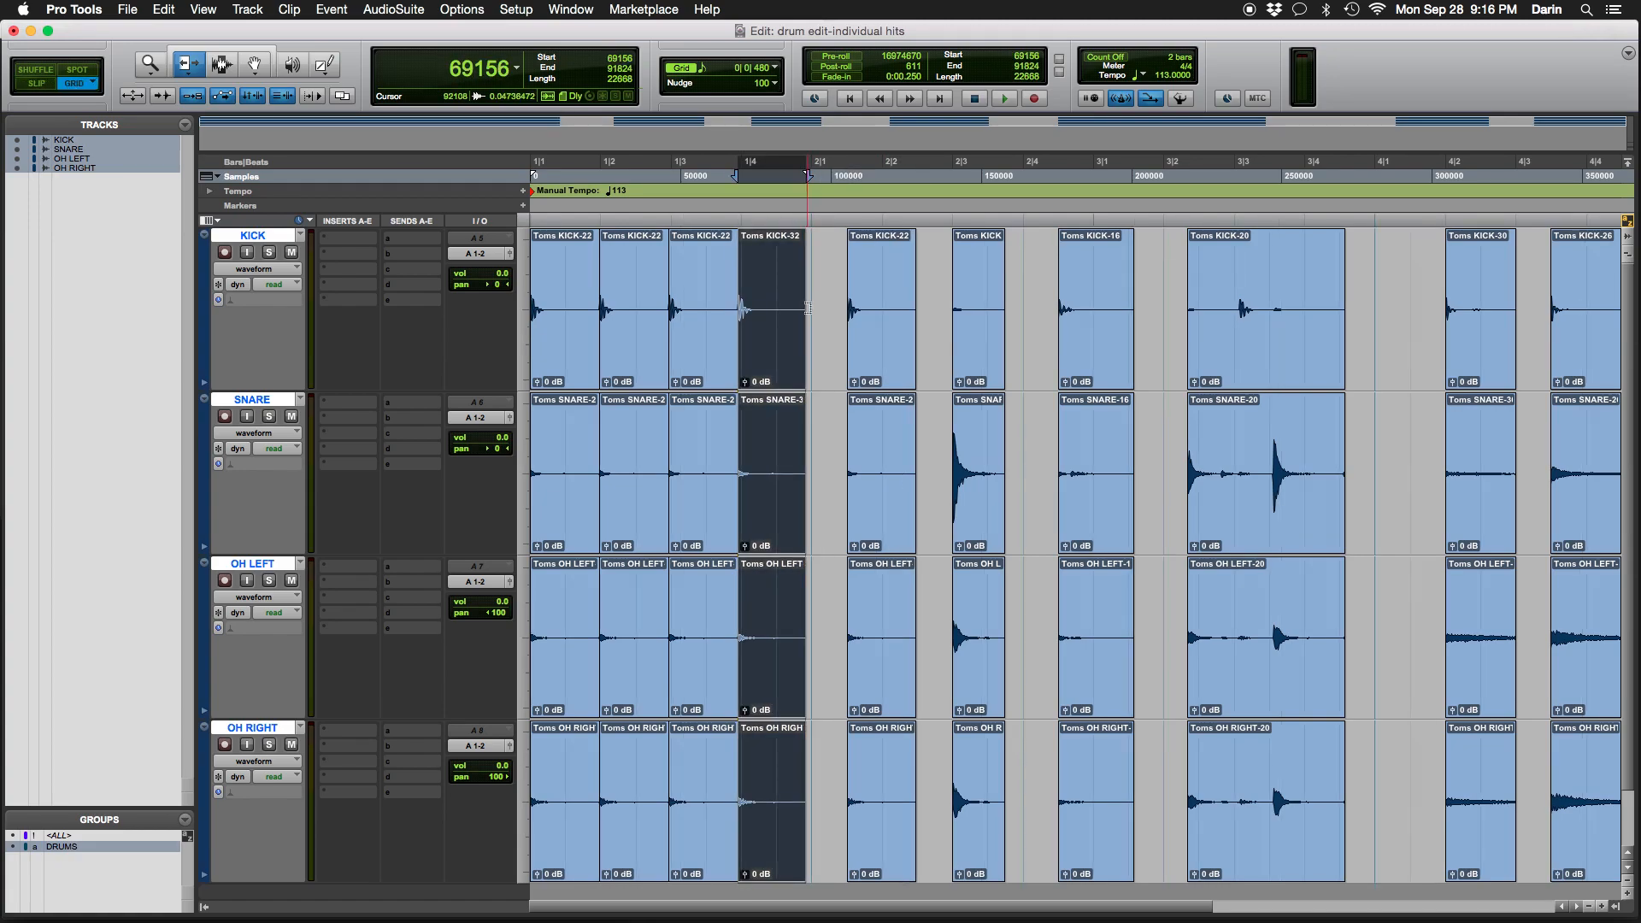
# Move the fourth kick hit to beat 1|4, sample 70248, and the second kick hit to beat 1|2, sample 23416, on all four tracks
pyautogui.press('F8')
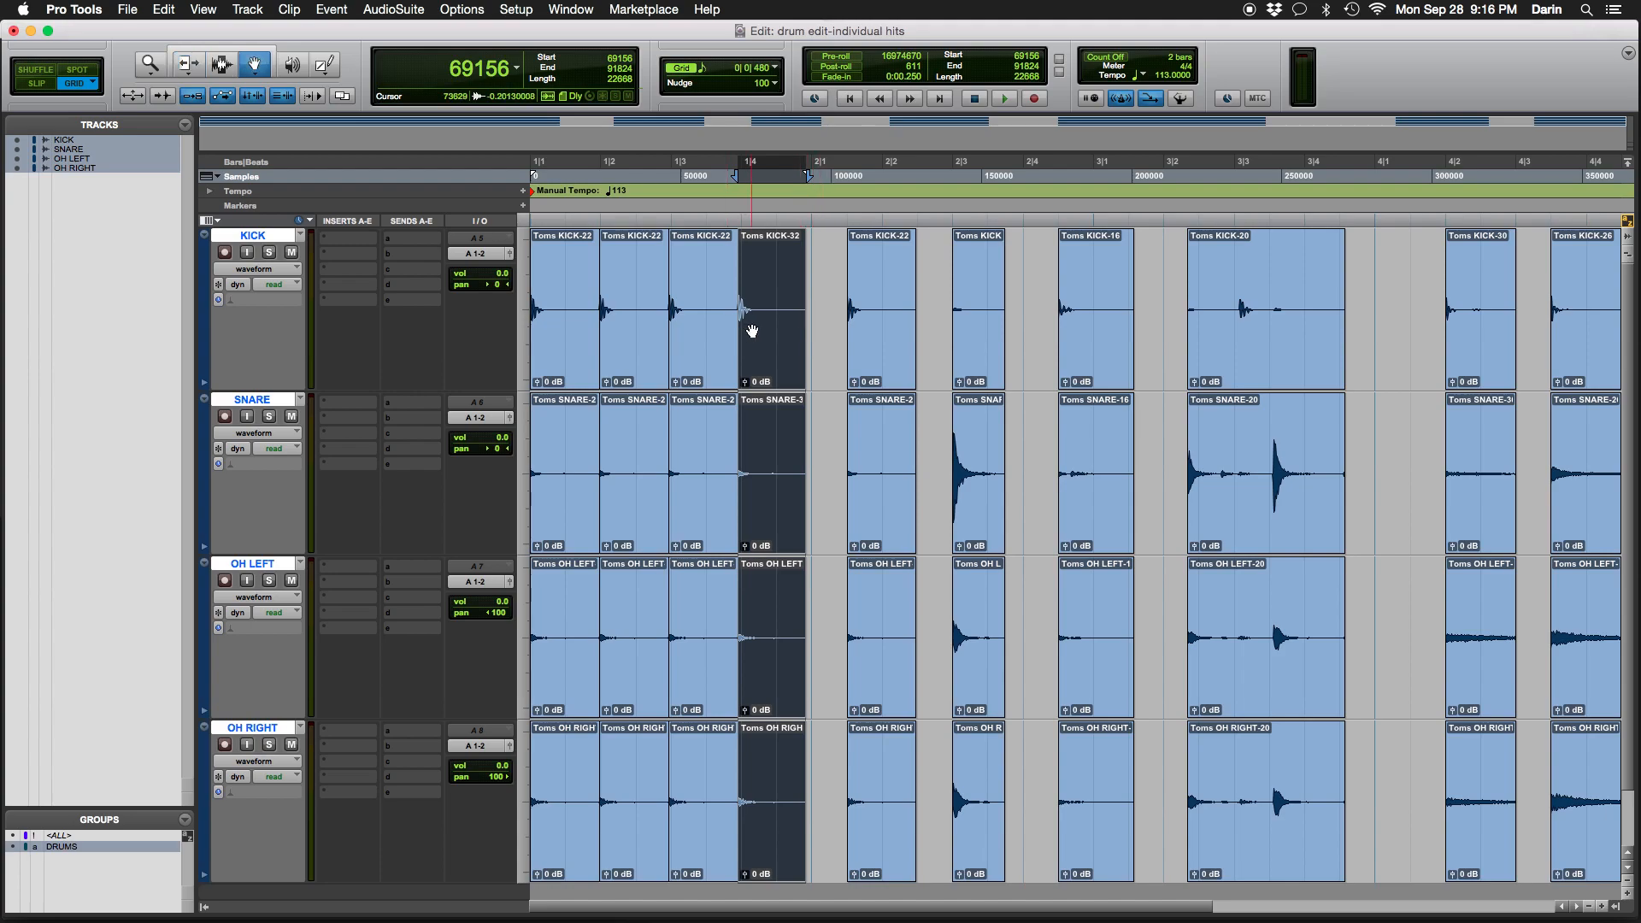
pyautogui.moveTo(756, 324); pyautogui.dragTo(761, 330)
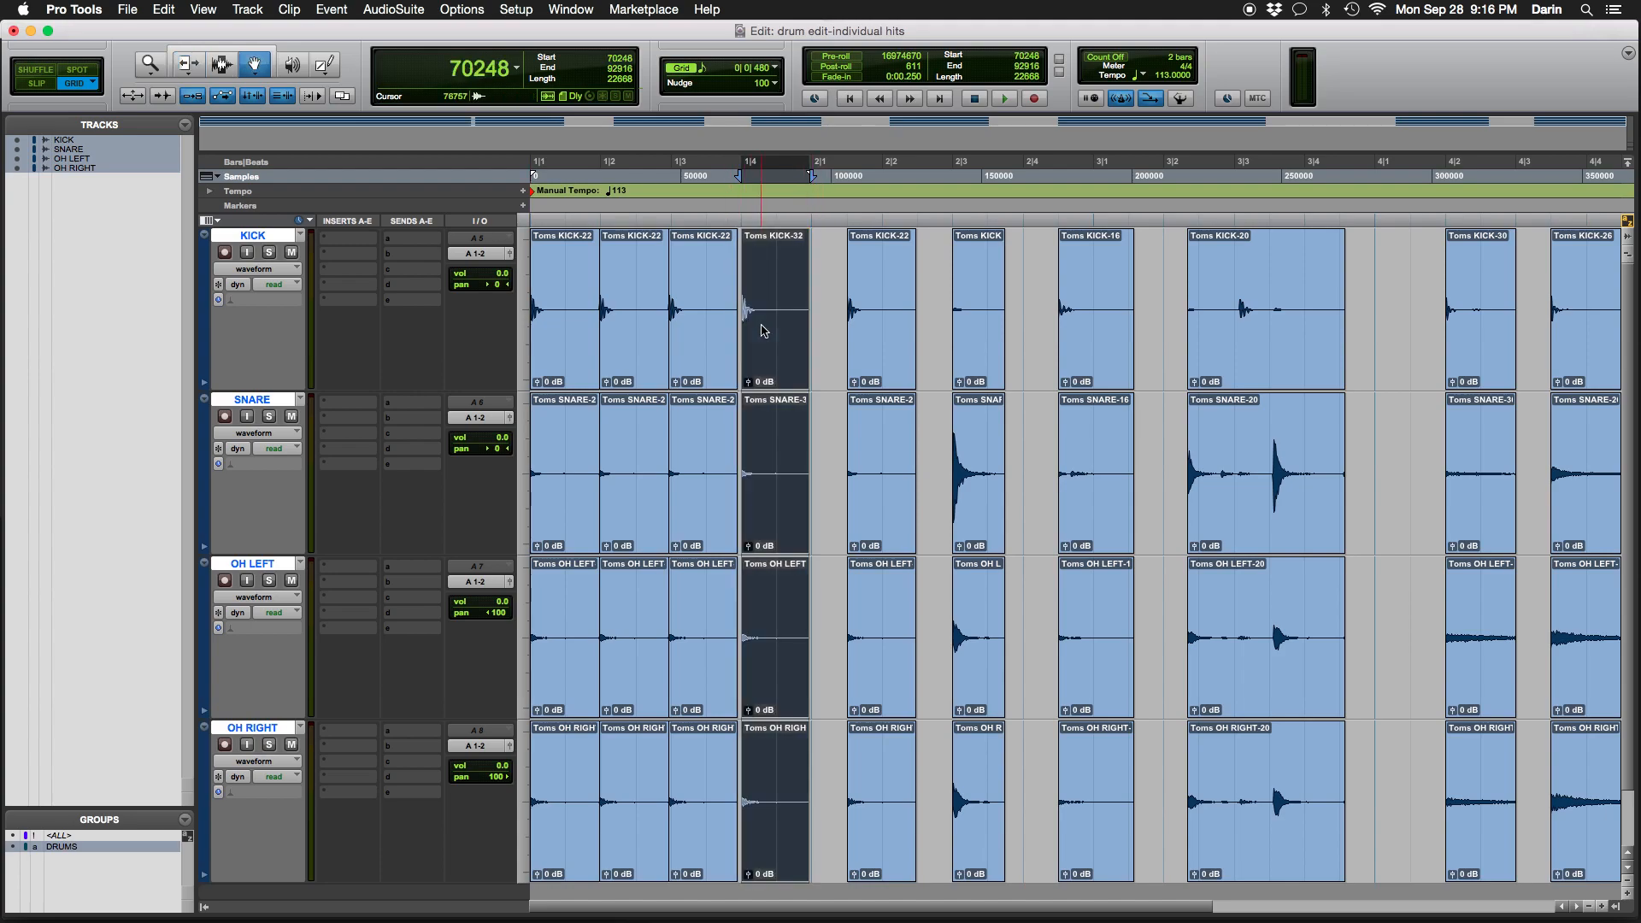
pyautogui.click(708, 323)
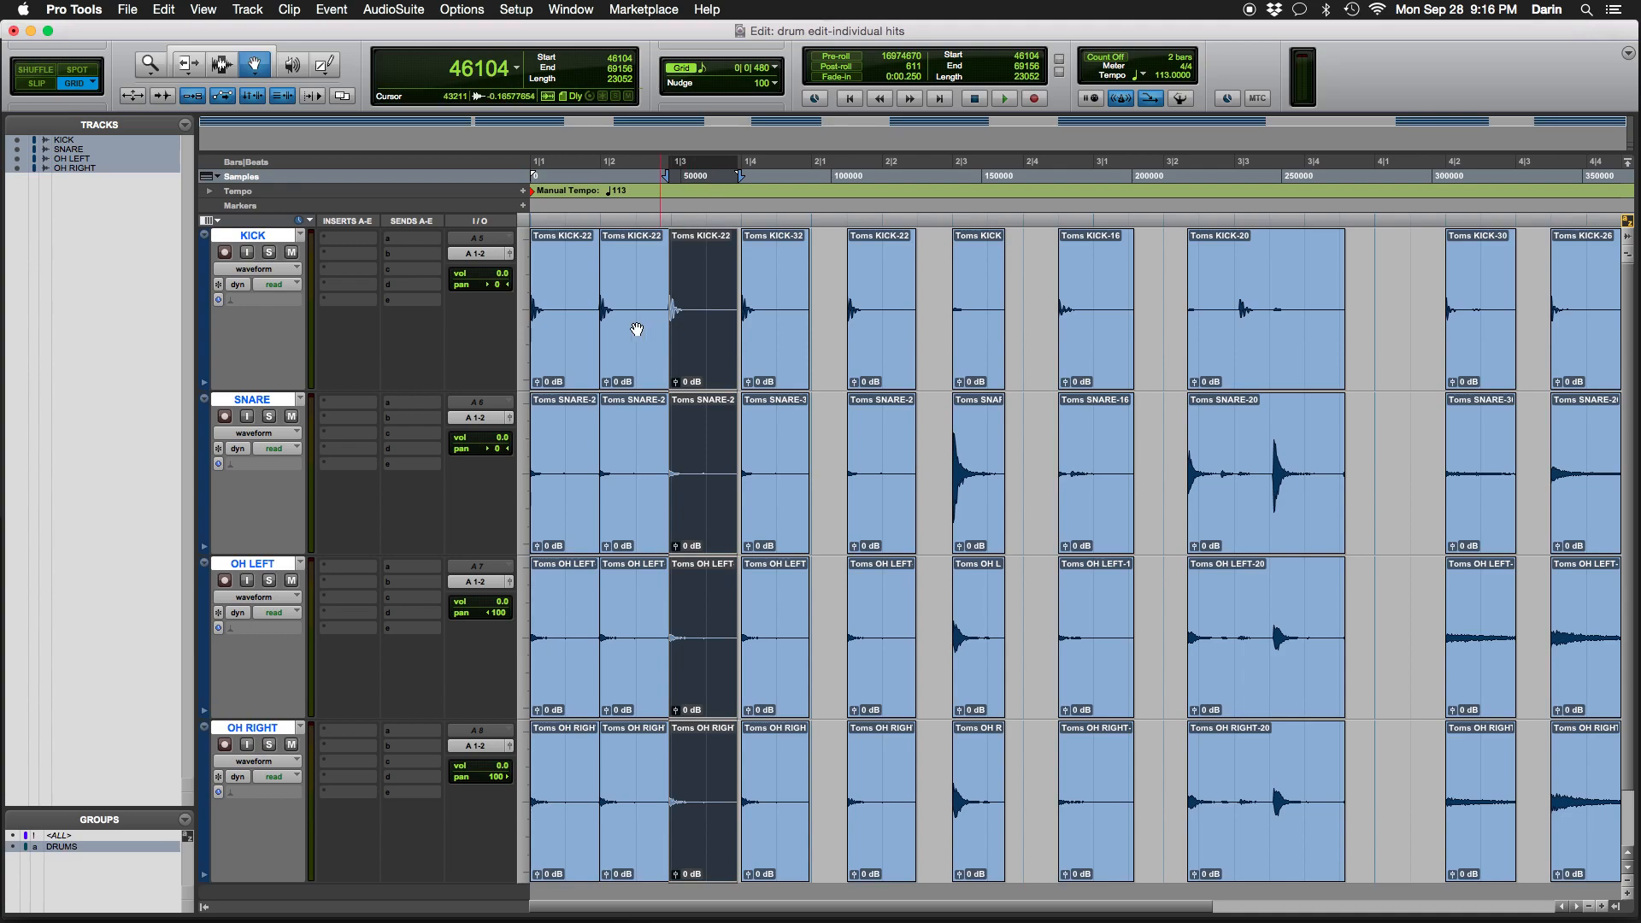
pyautogui.click(629, 268)
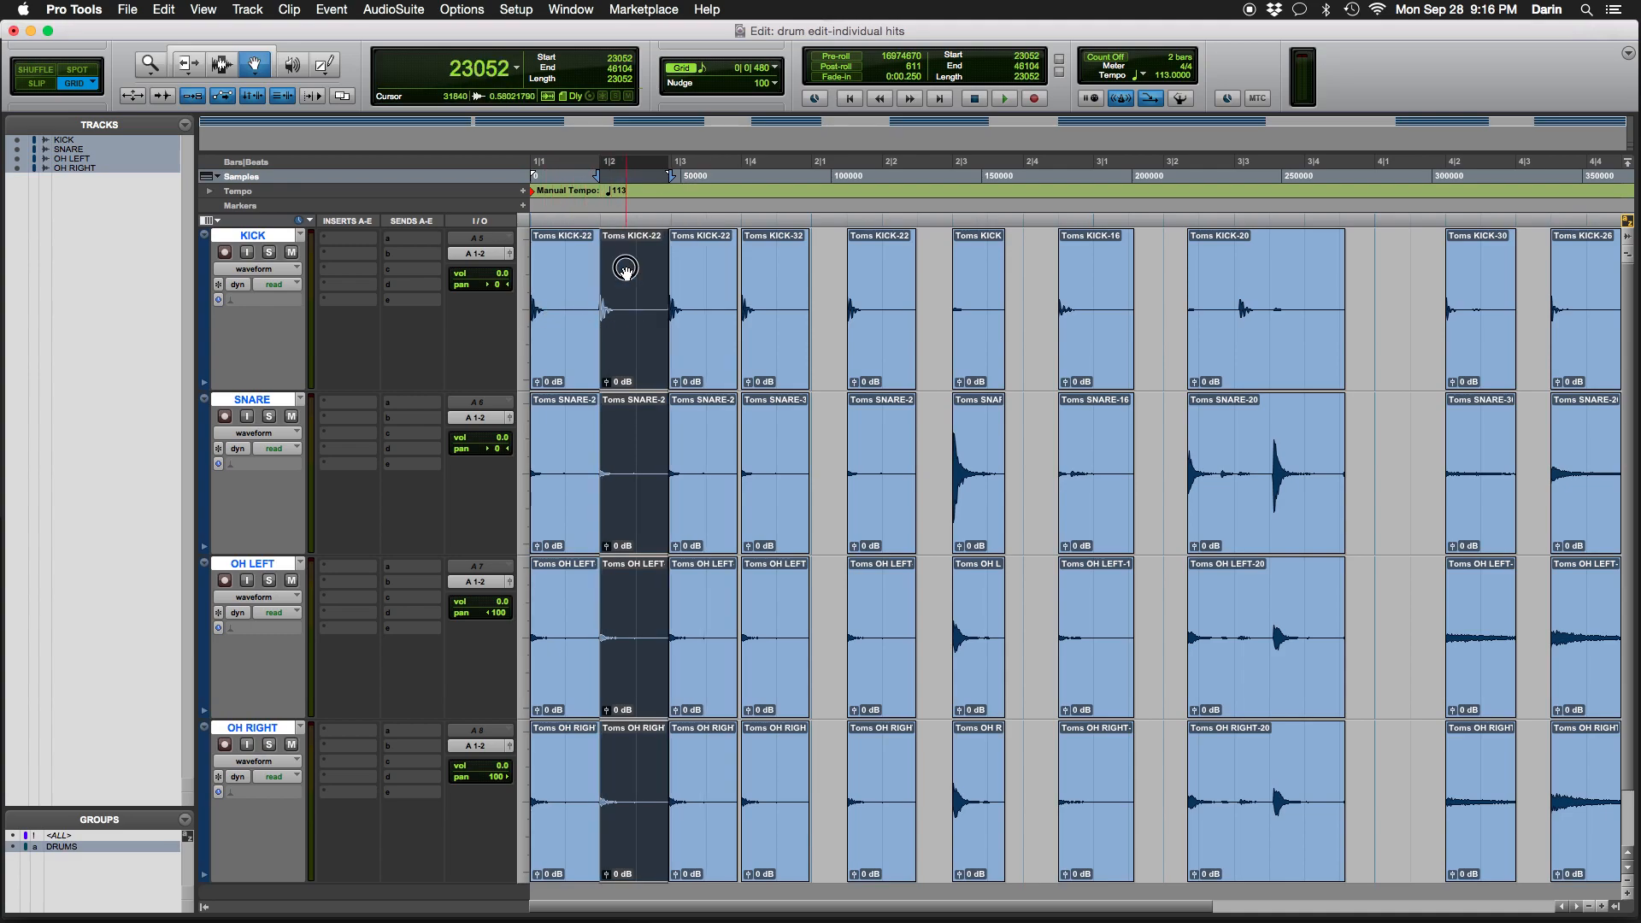
pyautogui.moveTo(631, 266); pyautogui.dragTo(631, 267)
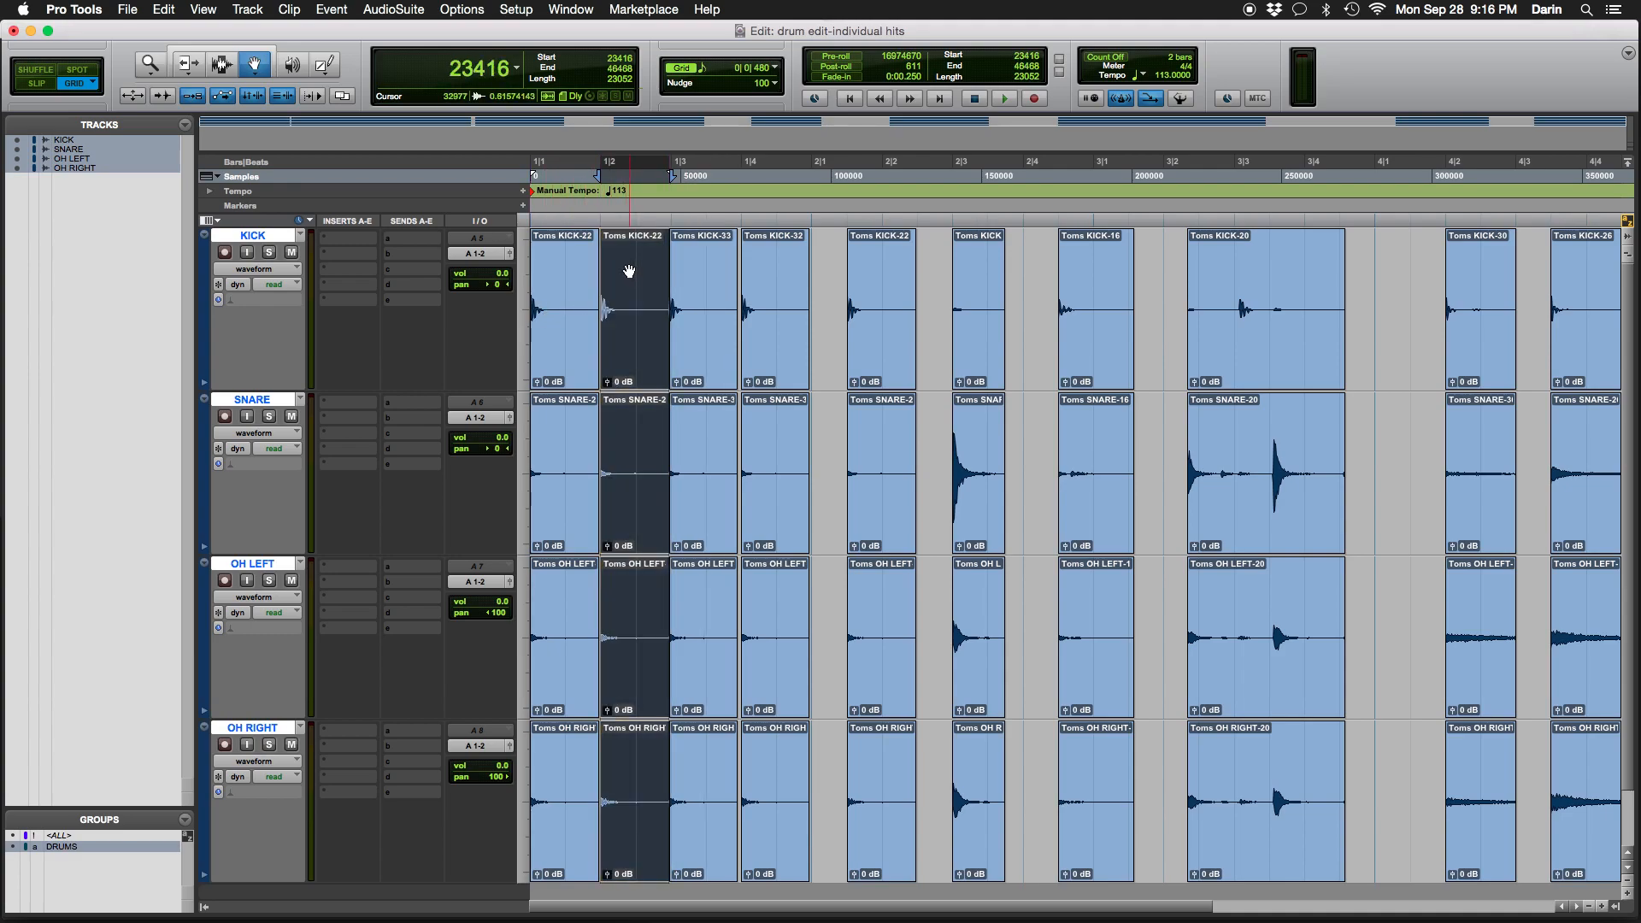
pyautogui.click(567, 274)
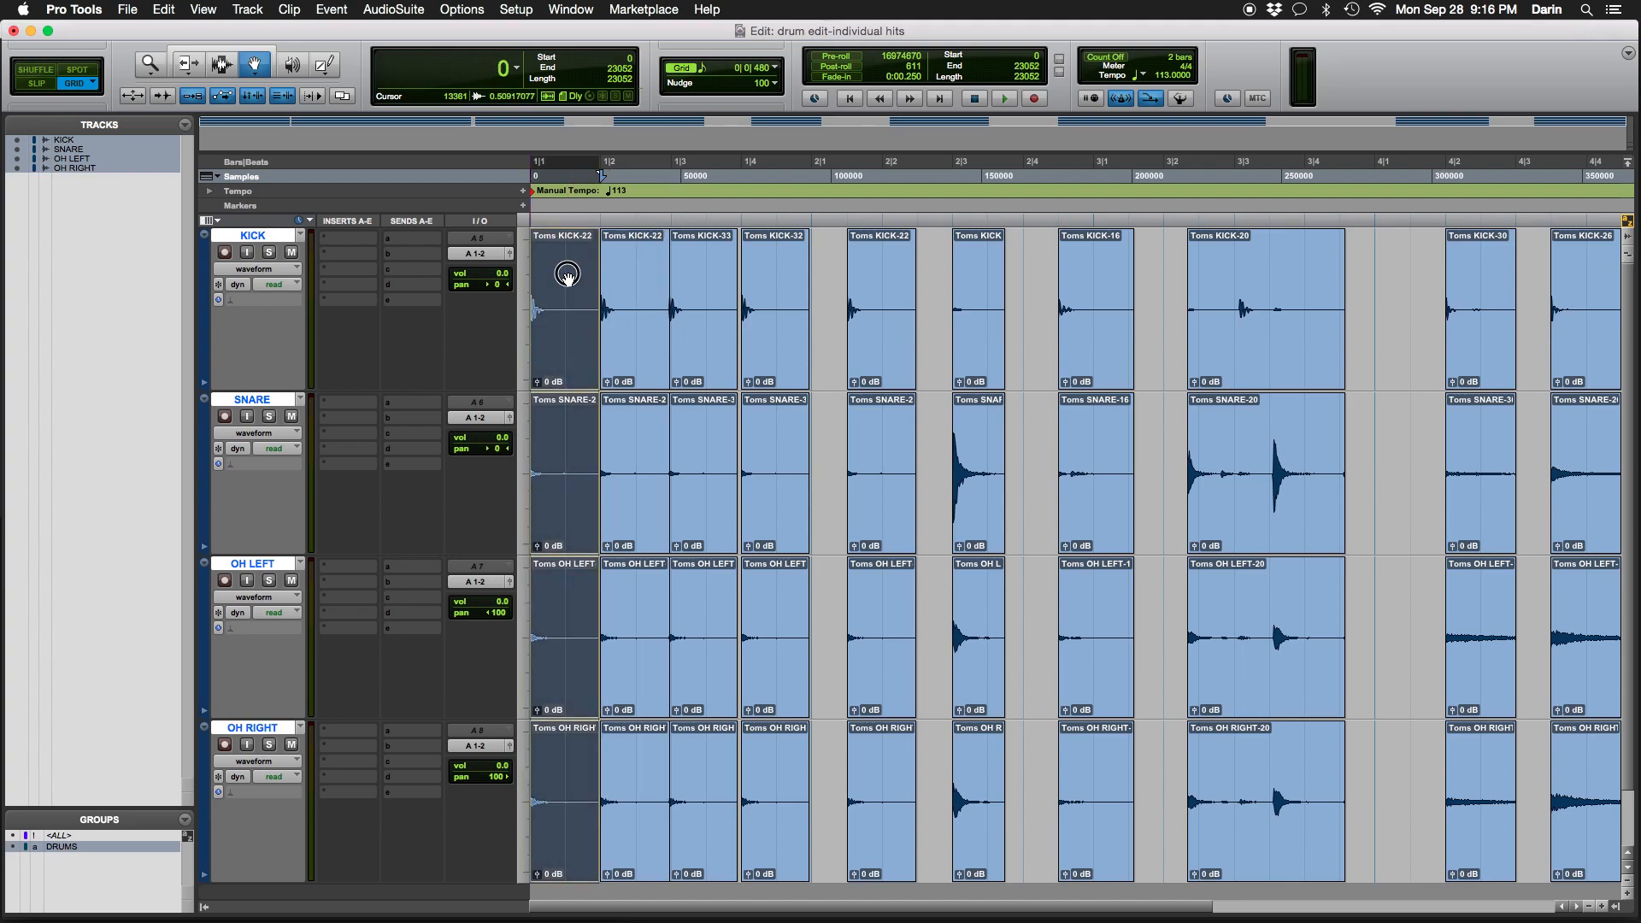
pyautogui.click(624, 275)
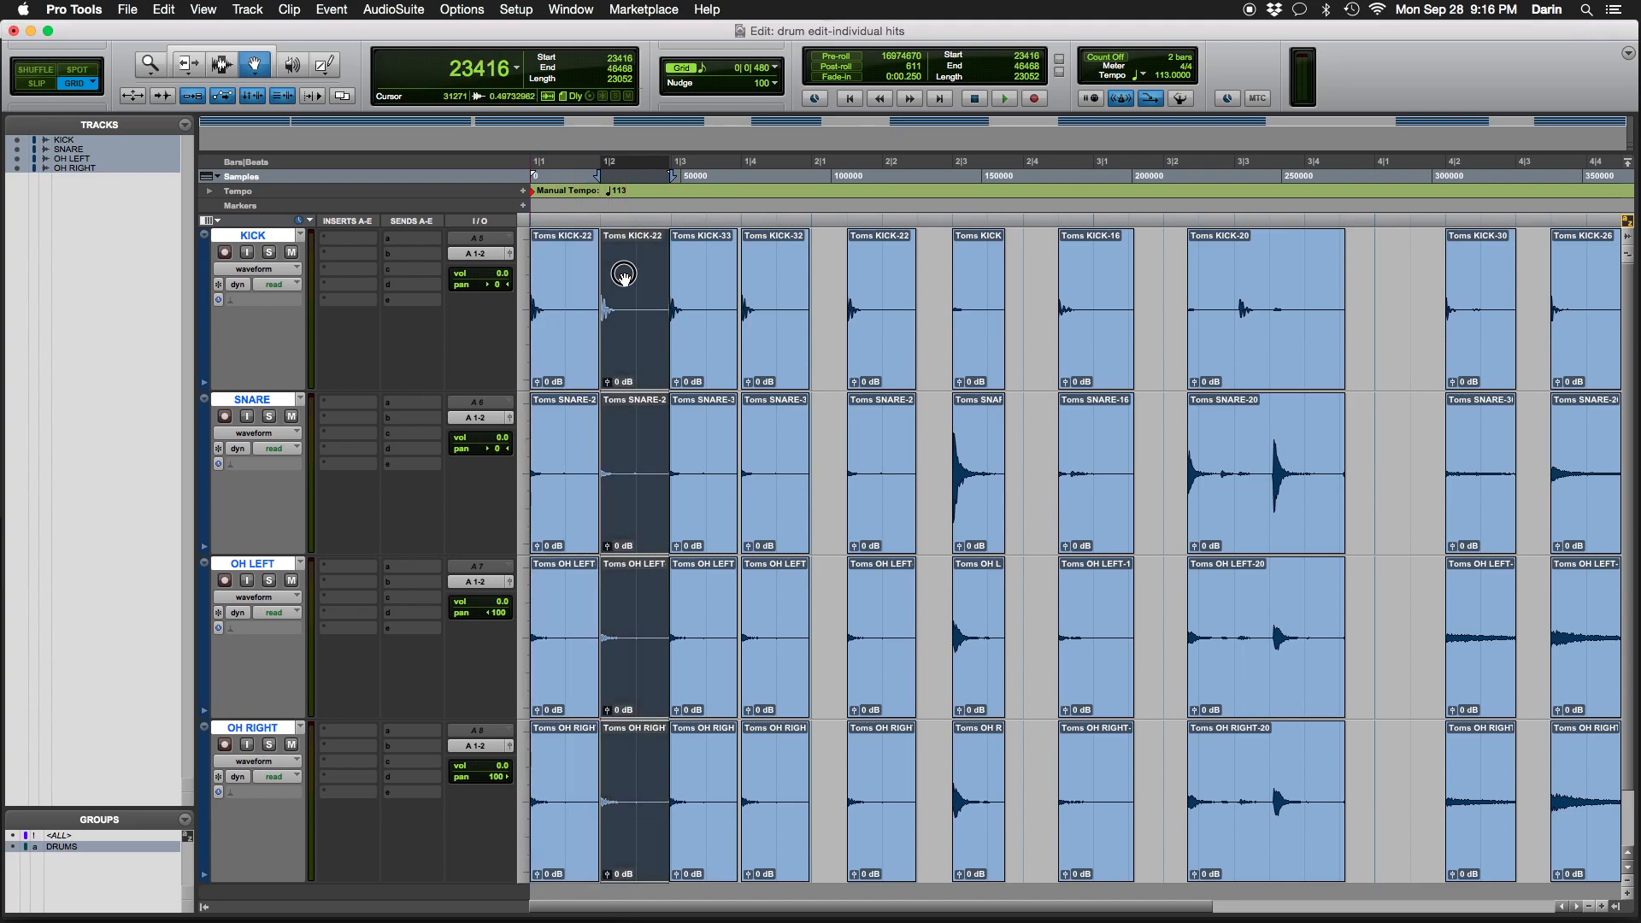
# Move the fifth kick hit to beat 2|1, sample 93664, and the first snare hit to beat 2|2, sample 117080, on all four tracks
pyautogui.click(687, 275)
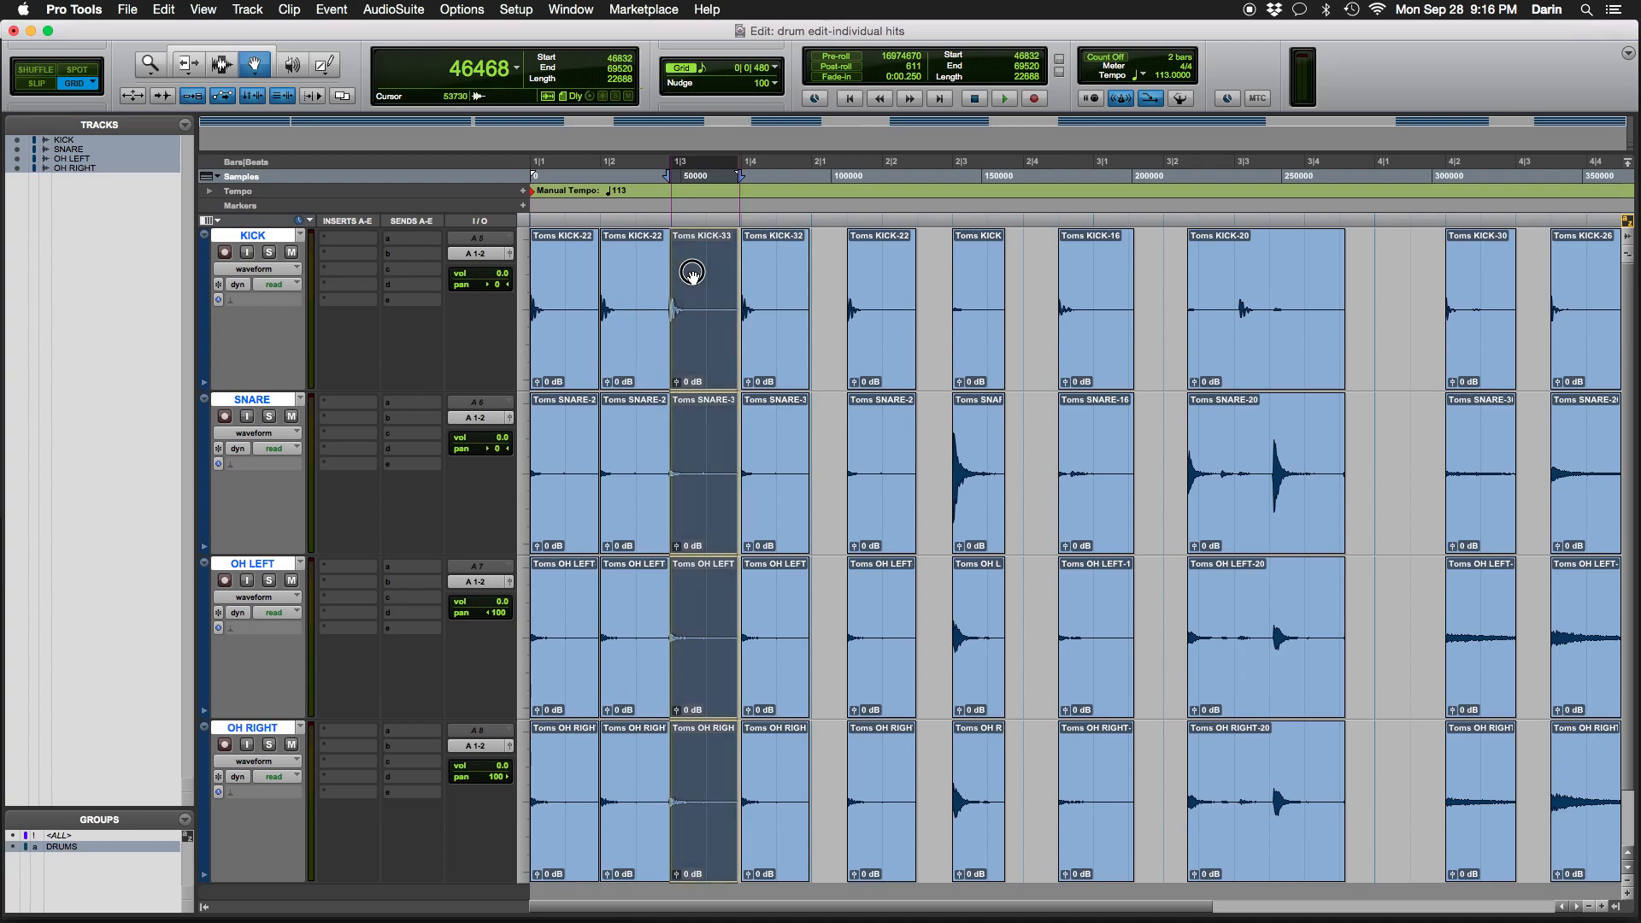
pyautogui.moveTo(692, 273); pyautogui.dragTo(776, 275)
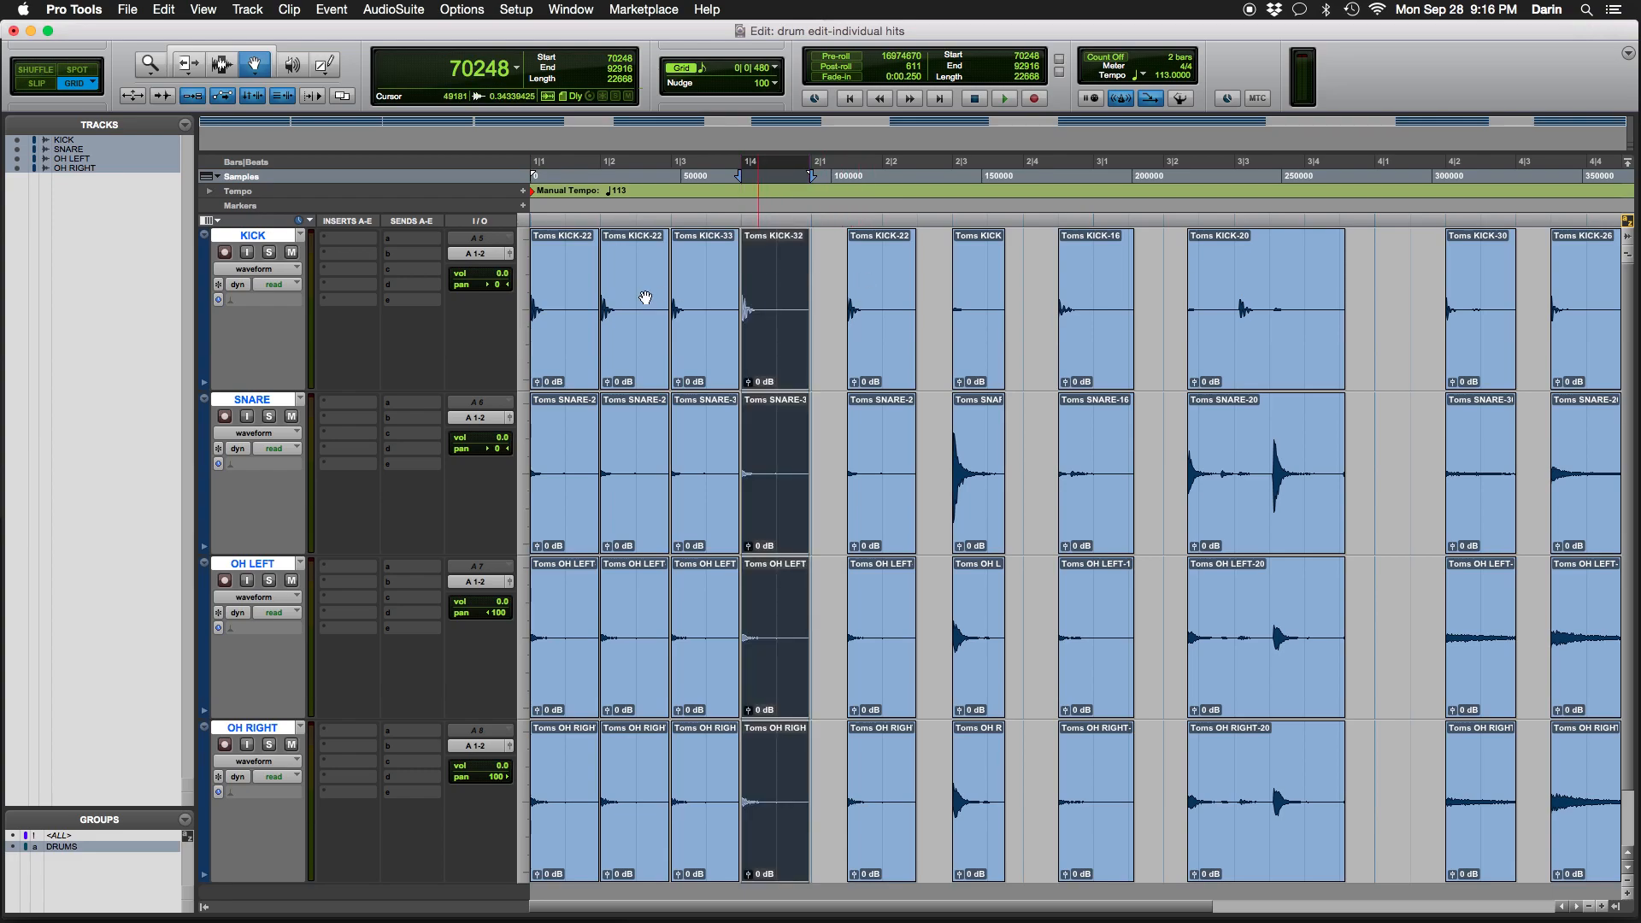
pyautogui.moveTo(891, 289); pyautogui.dragTo(857, 290)
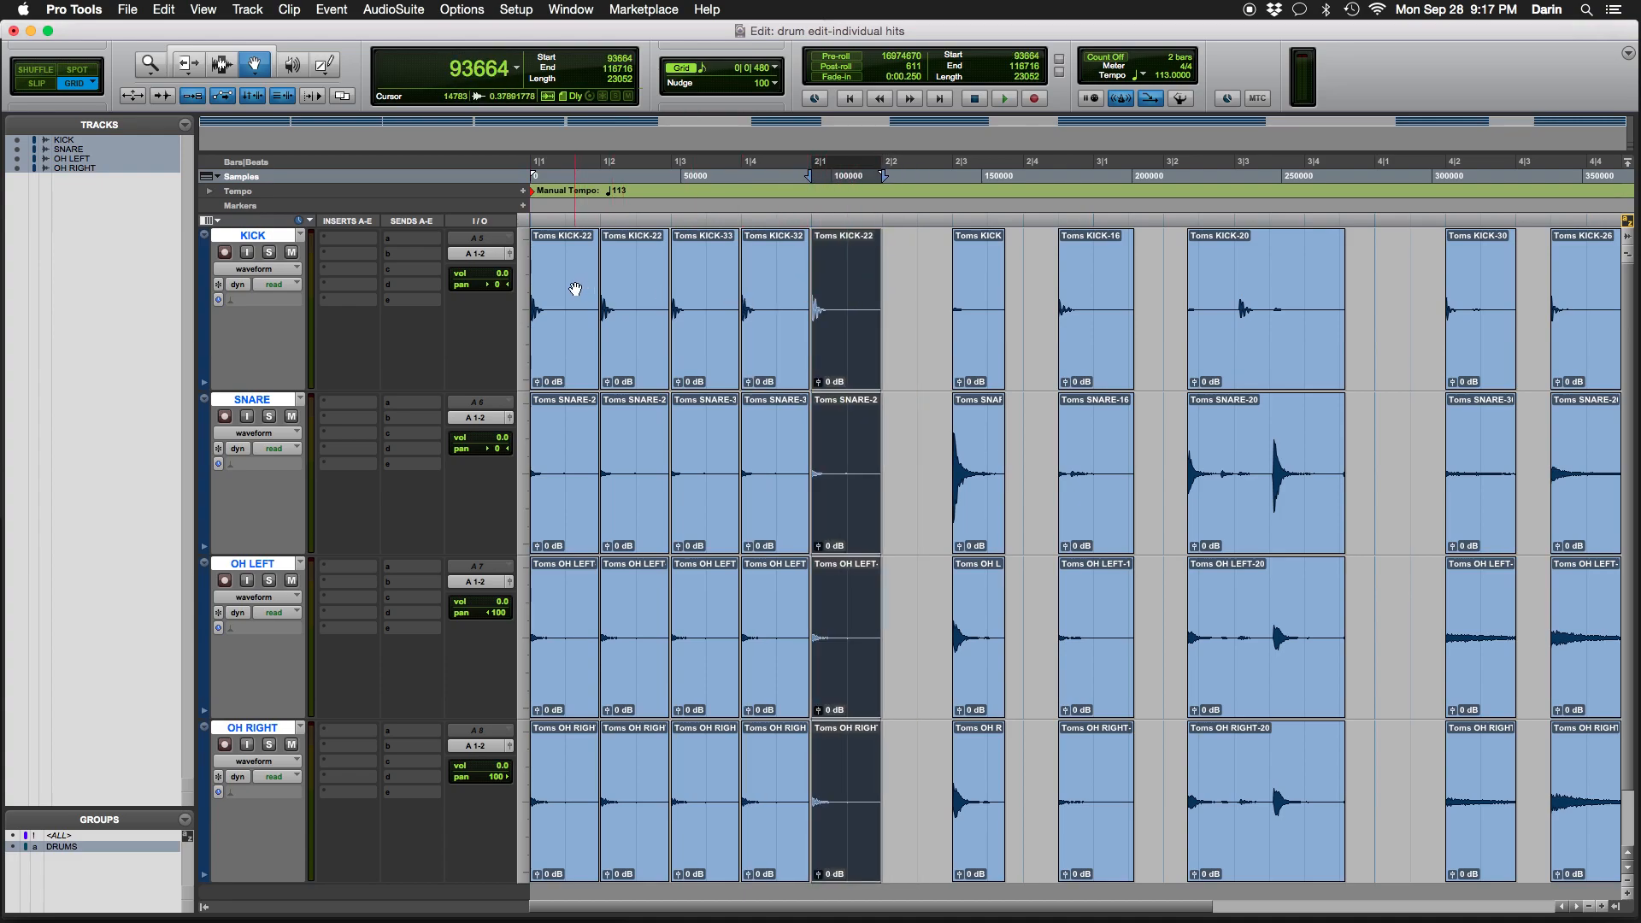
pyautogui.click(620, 281)
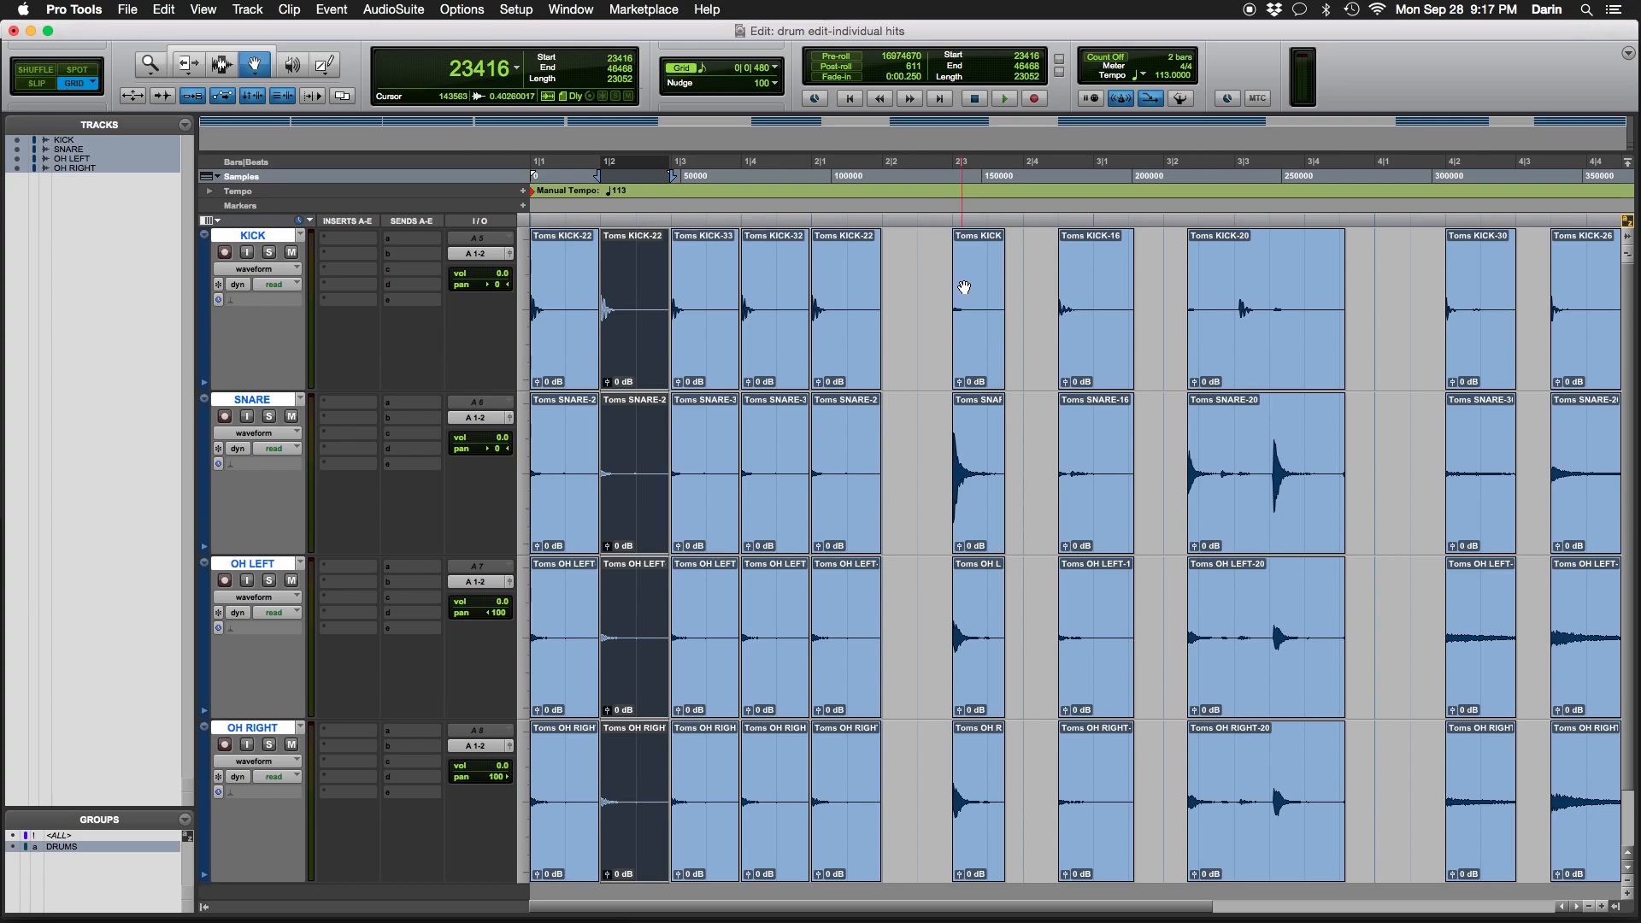
pyautogui.moveTo(970, 285); pyautogui.dragTo(875, 296)
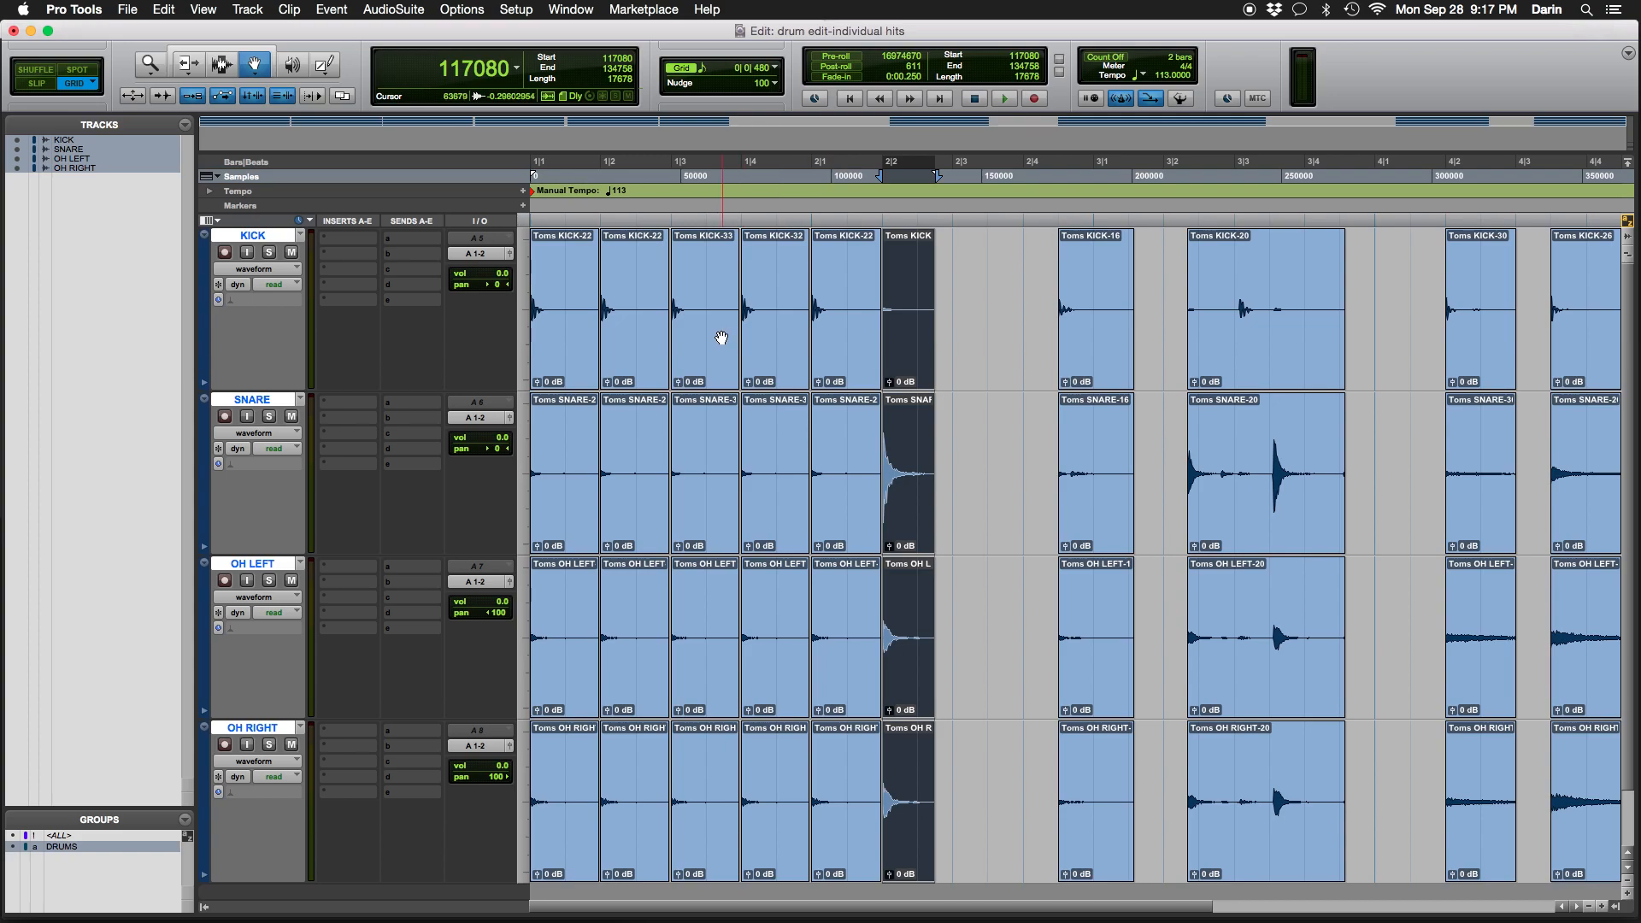
# Paste a copy of the kick hit from beat 2|1 at beat 2|3, sample 140496, on all four tracks
pyautogui.click(822, 326)
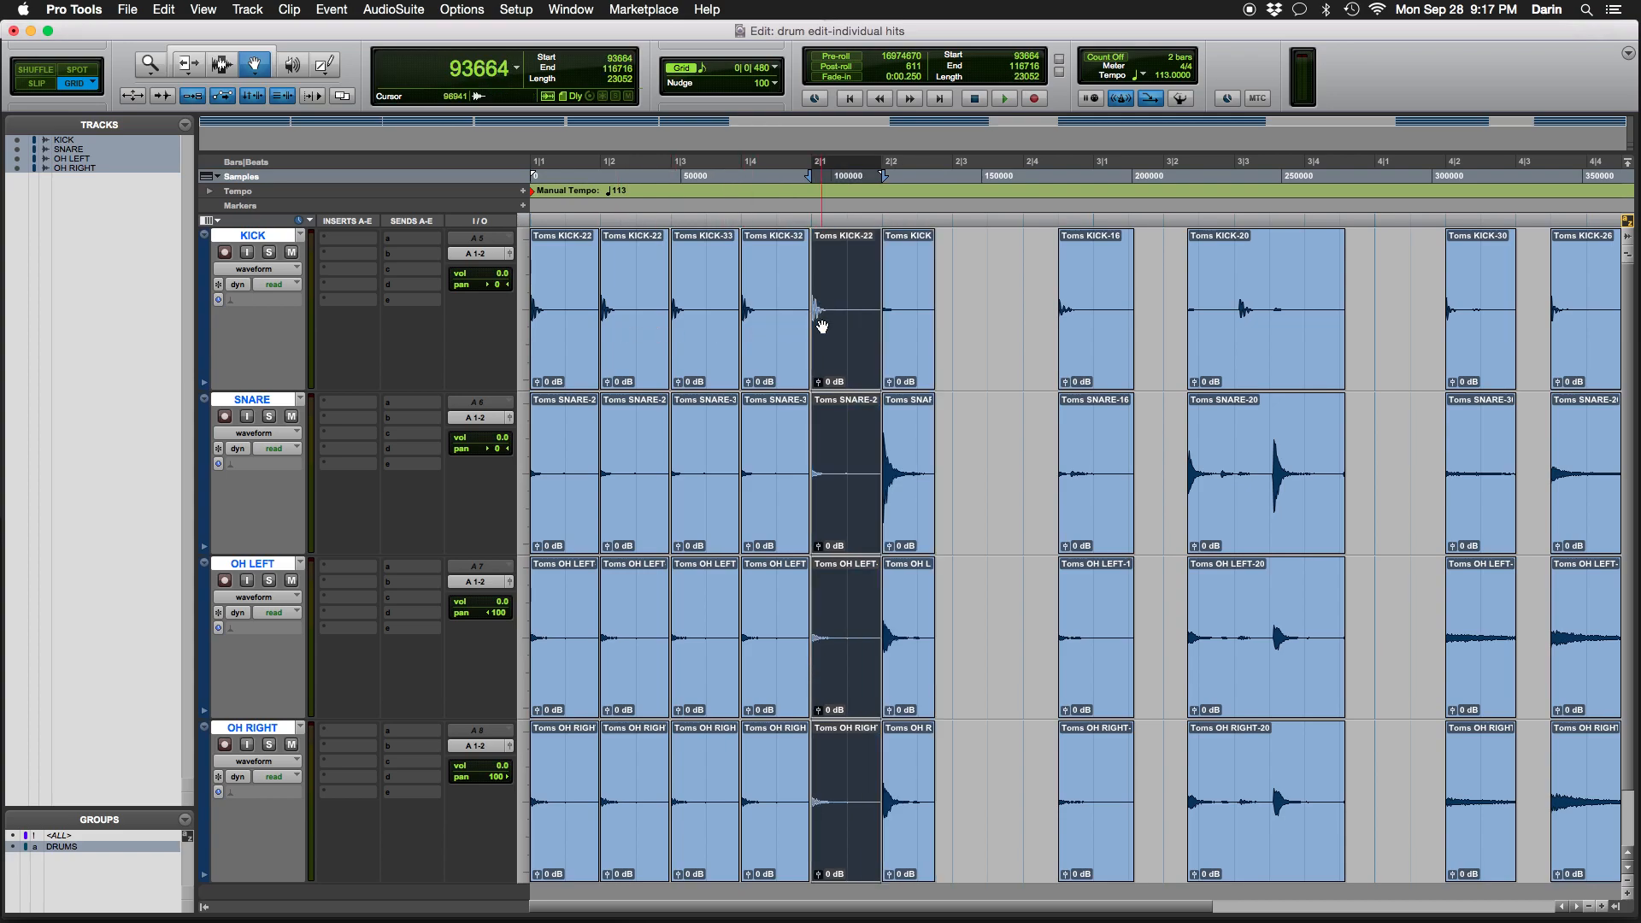
pyautogui.press('F7')
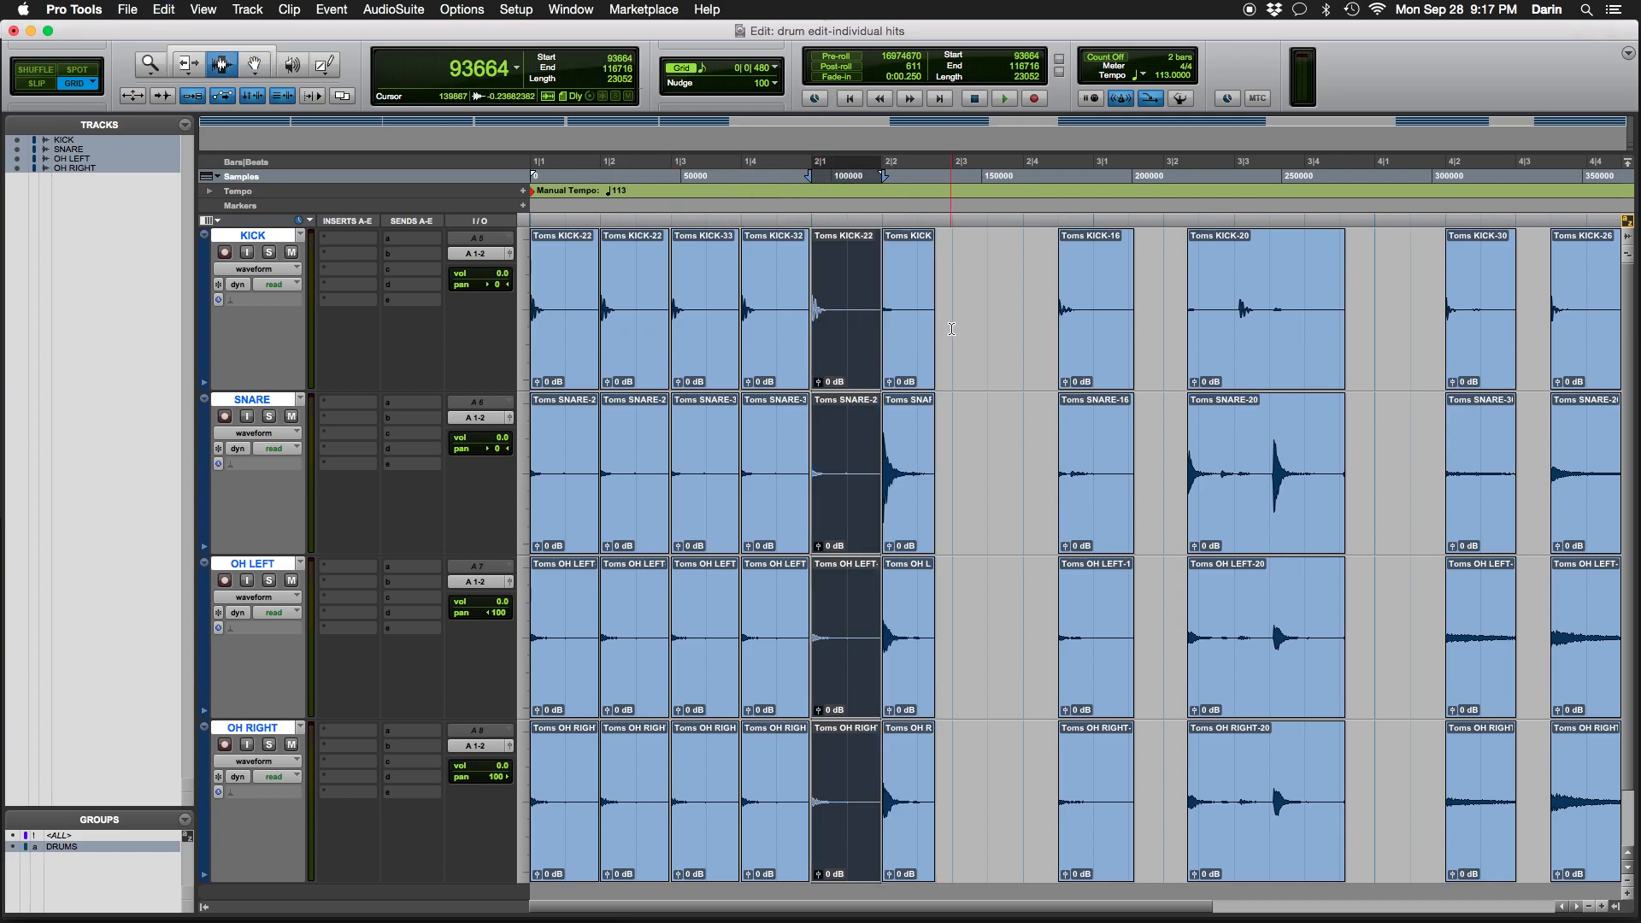
pyautogui.click(953, 333)
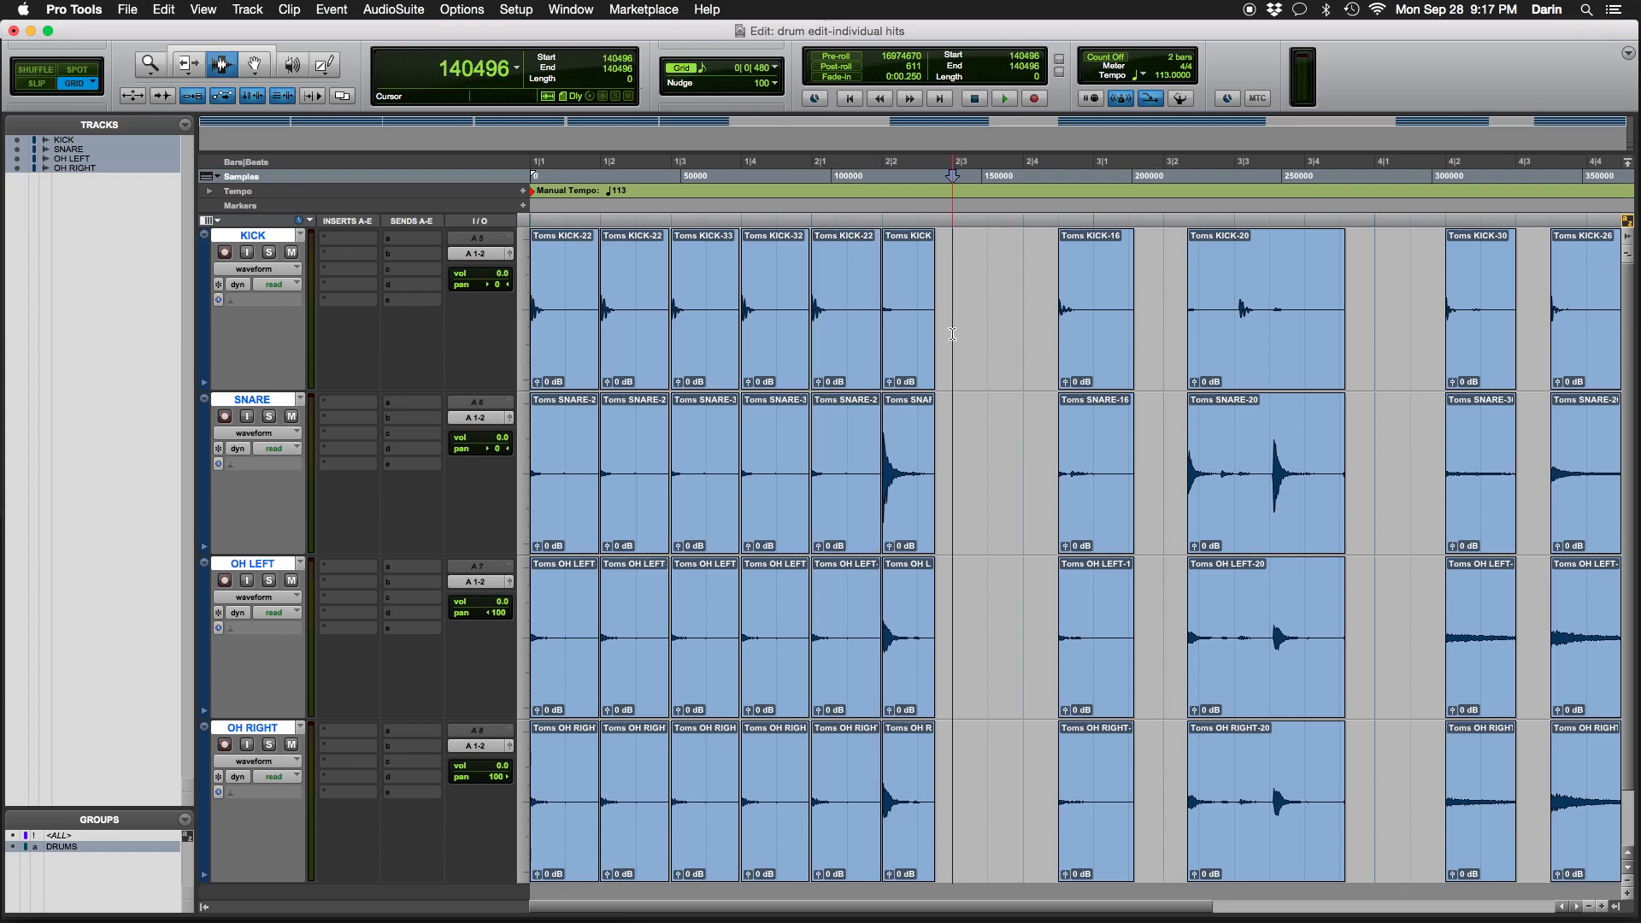
pyautogui.press('super+v')
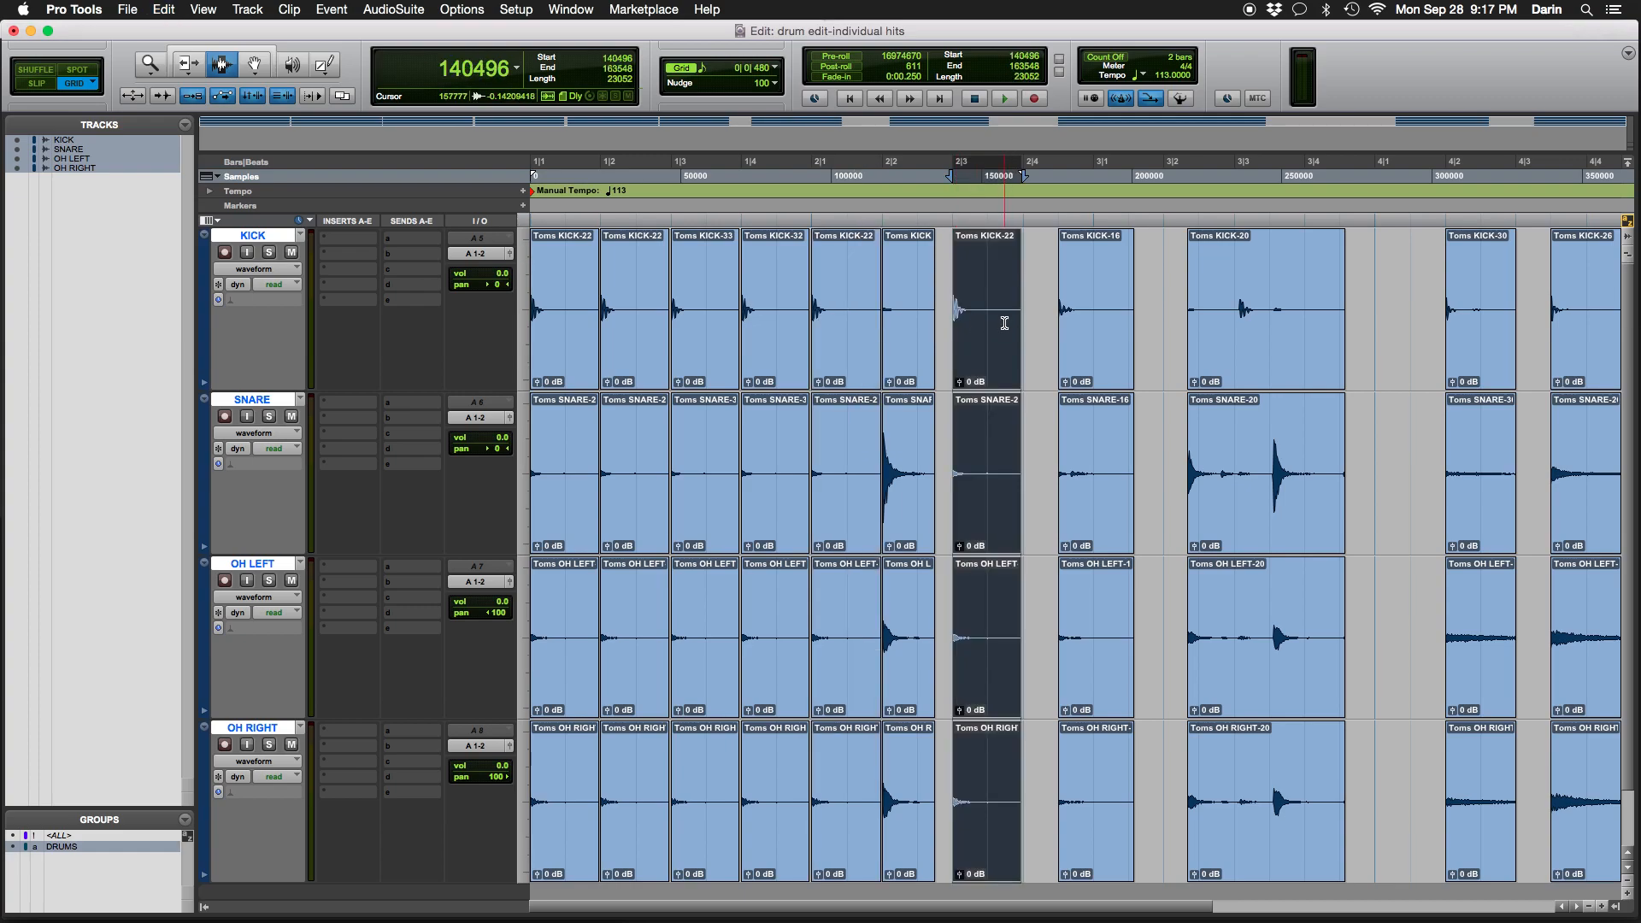
# Duplicate the kick hit at beat 2|3 and move the duplicate to sample 152204 on all four tracks
pyautogui.press('super+d')
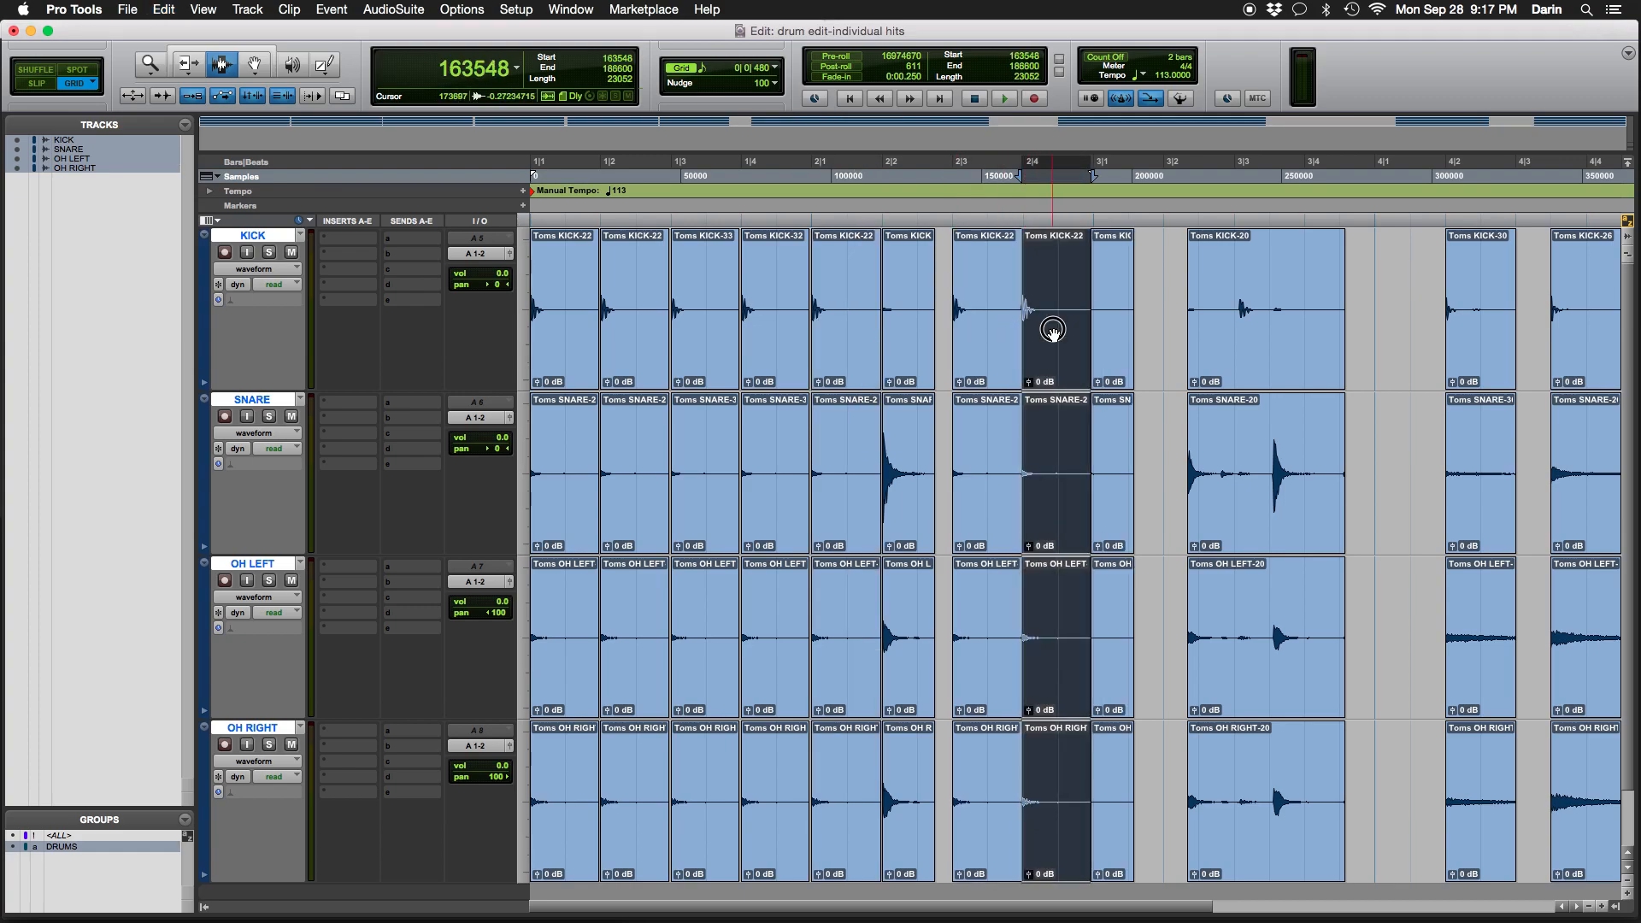
pyautogui.press('F8')
pyautogui.moveTo(1052, 335); pyautogui.dragTo(1004, 340)
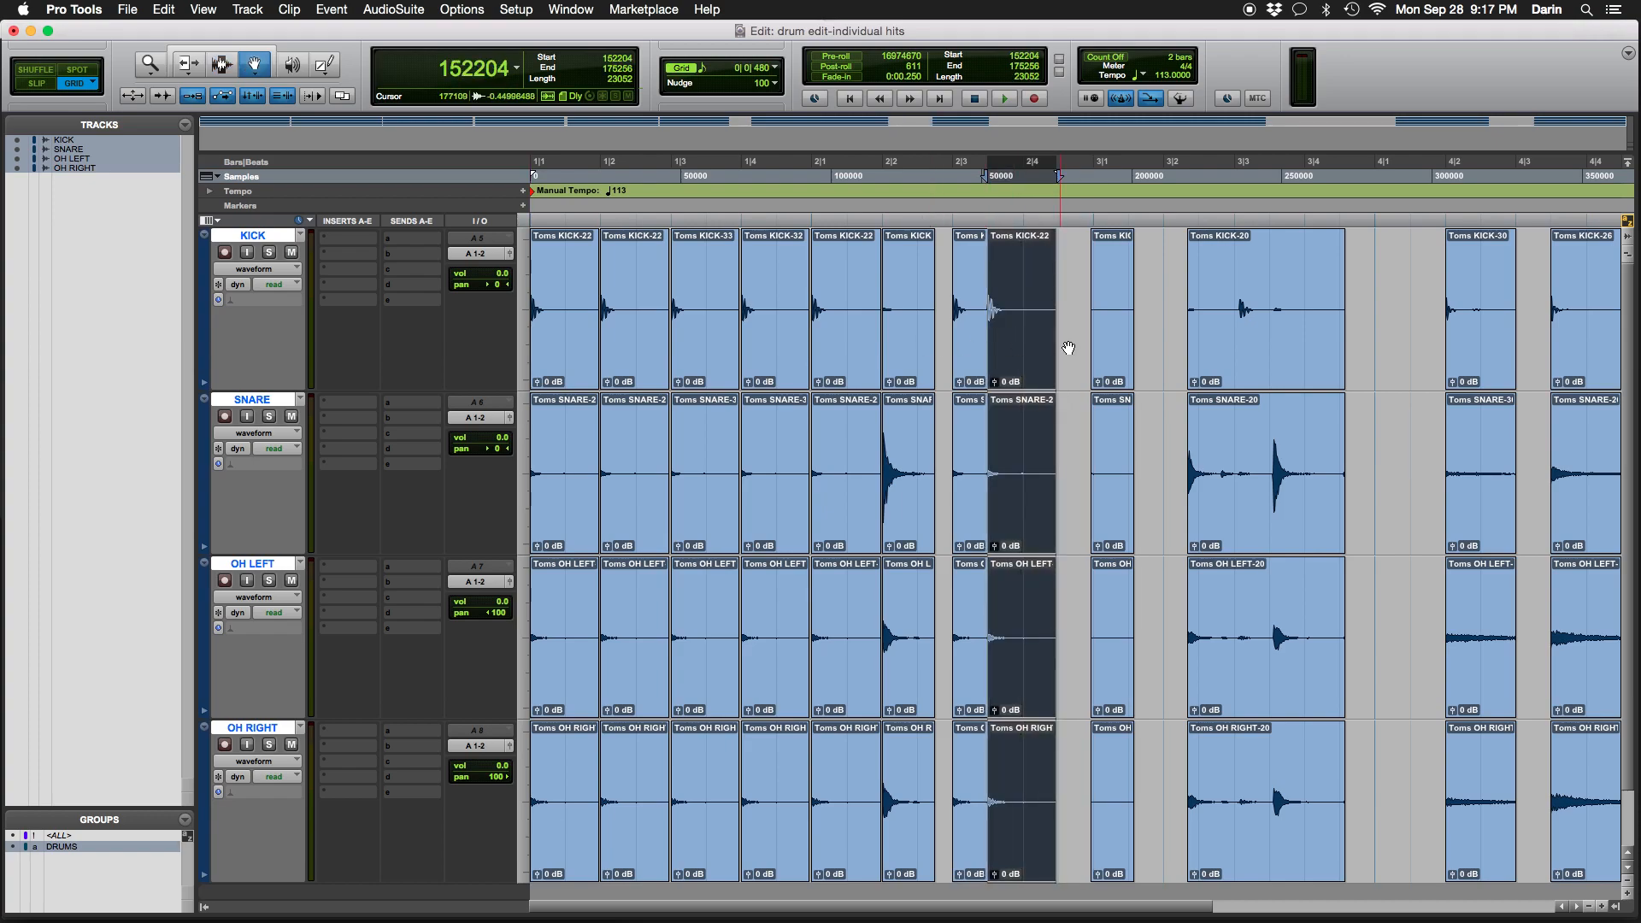
# Paste a copy of the snare hit from beat 2|2 at sample 175619 on all four tracks
pyautogui.click(903, 356)
pyautogui.press('F7')
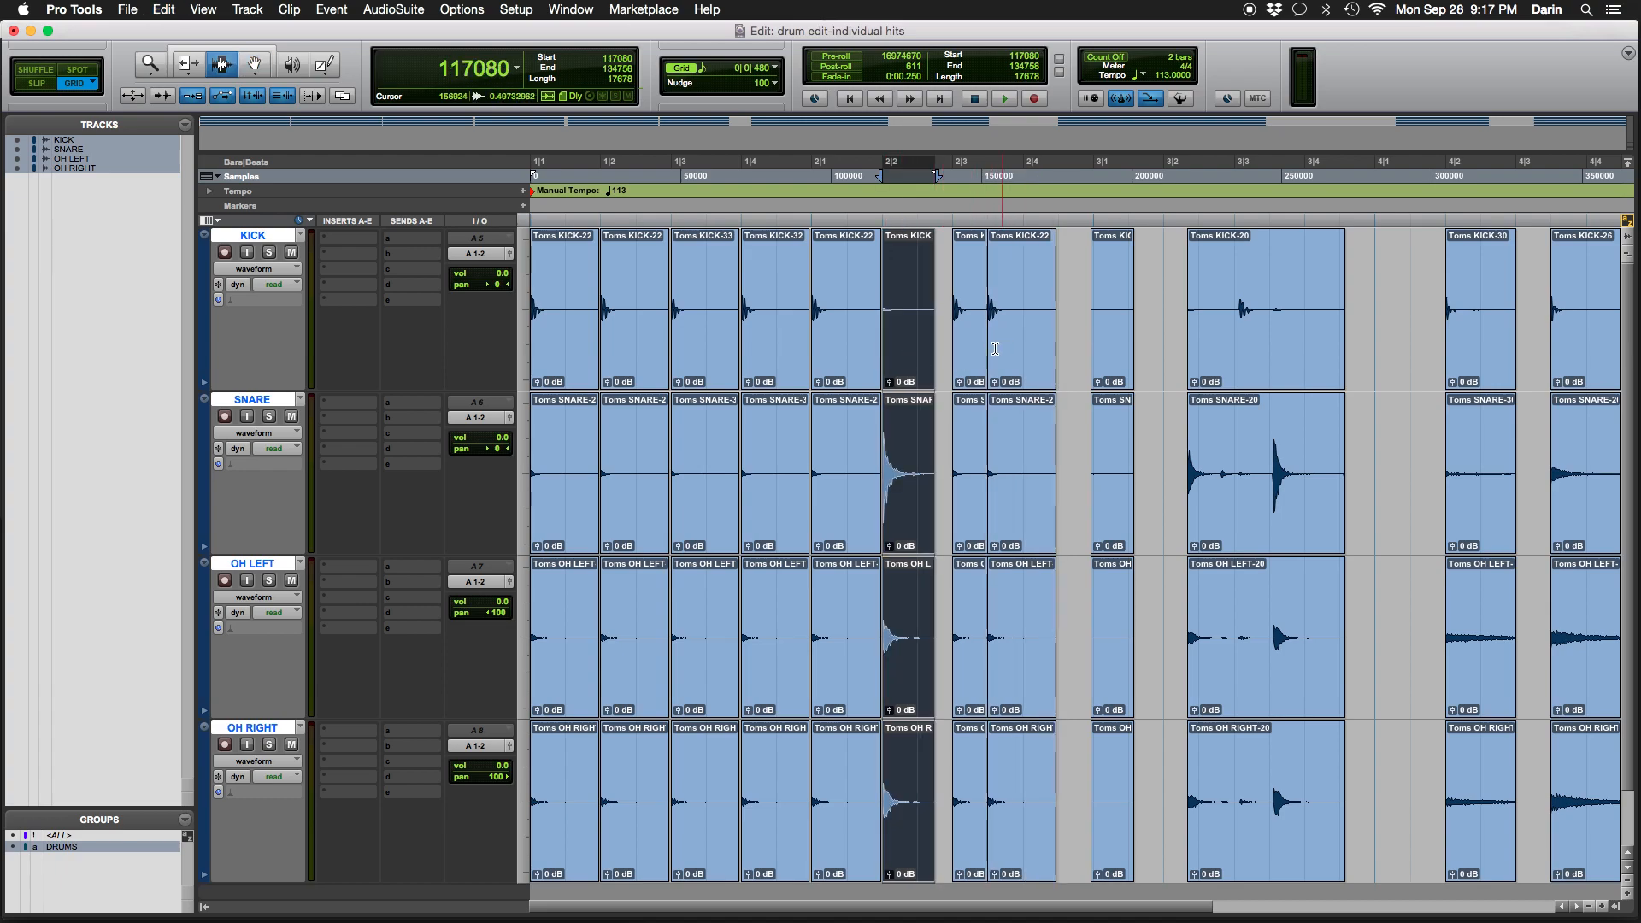
pyautogui.click(1055, 340)
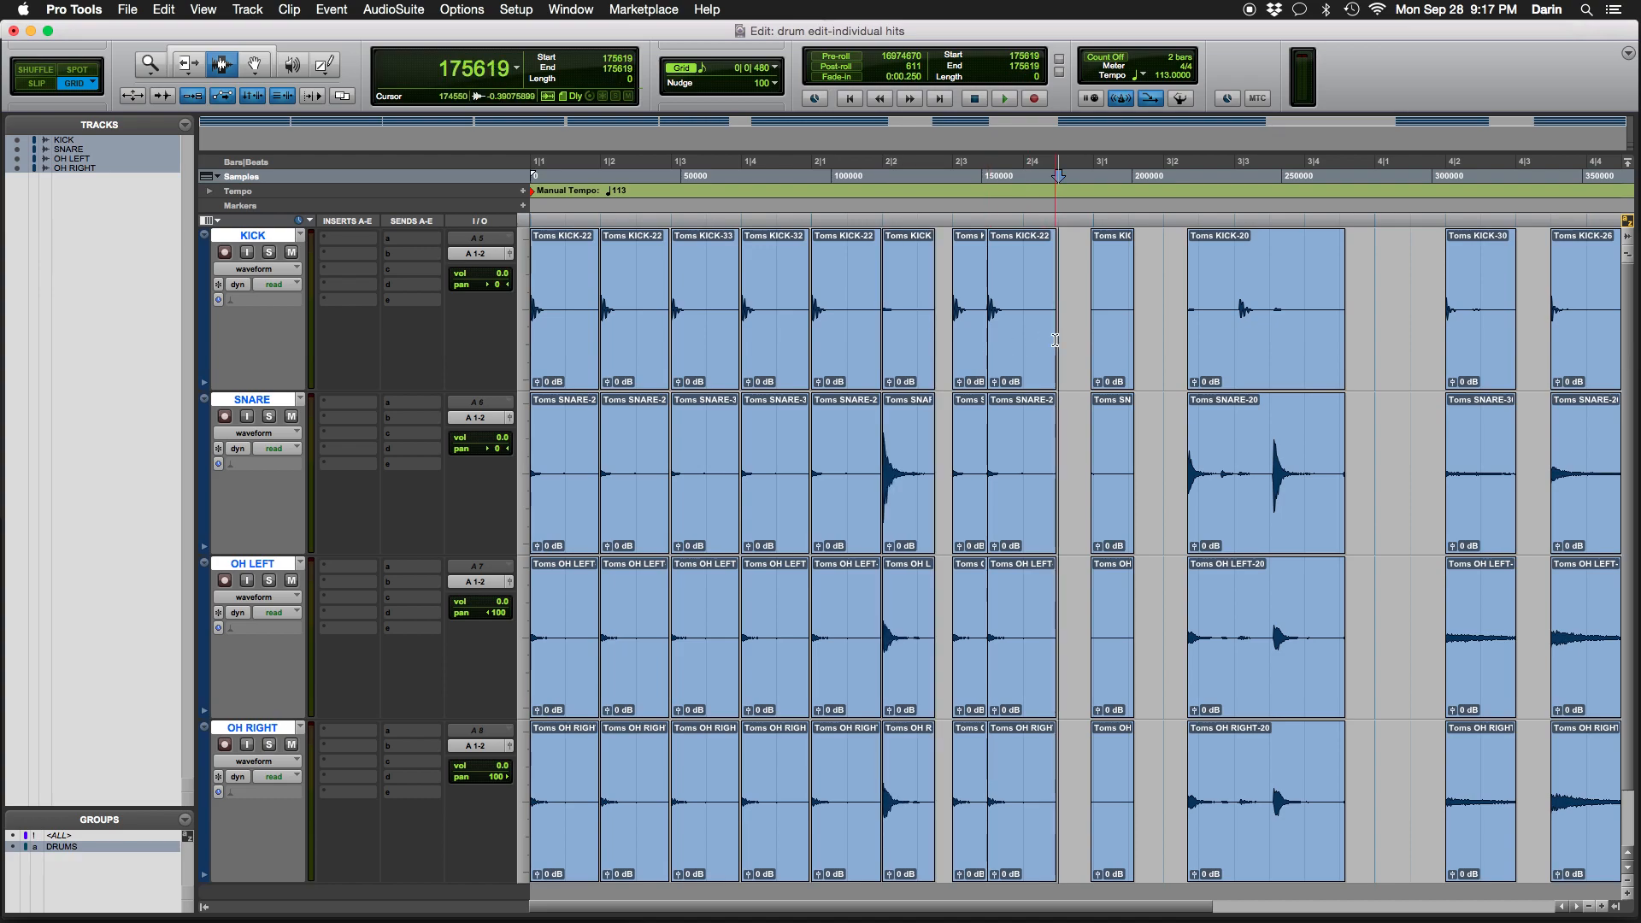
pyautogui.moveTo(1055, 339); pyautogui.dragTo(1112, 339)
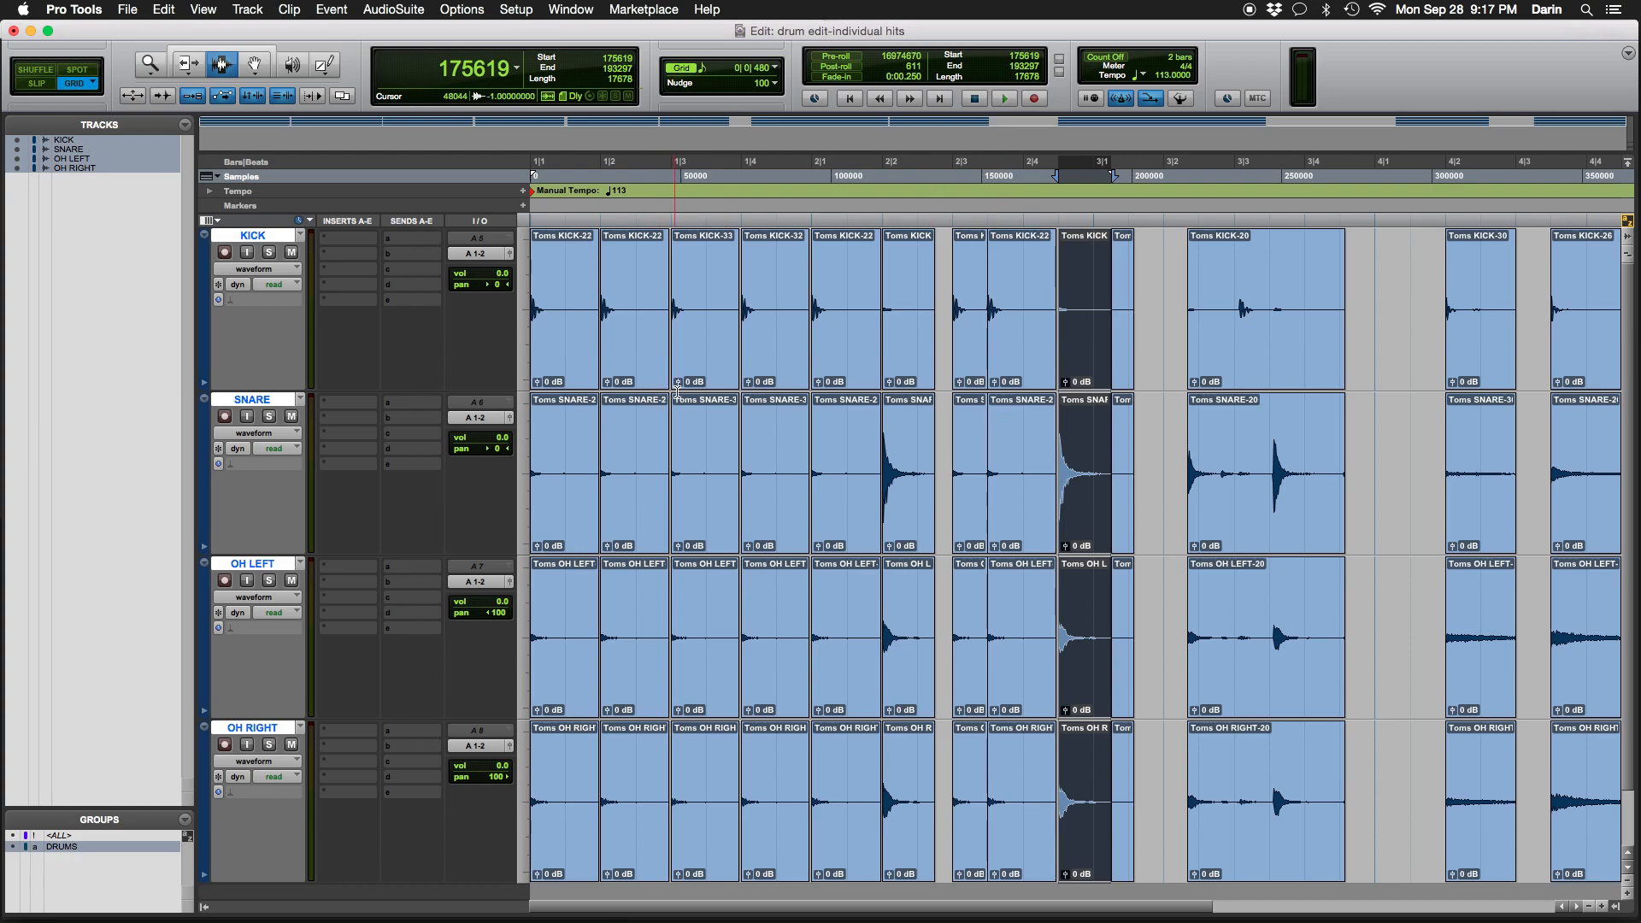
# Play the new pattern from the start of the session
pyautogui.press('Return')
pyautogui.press('space')
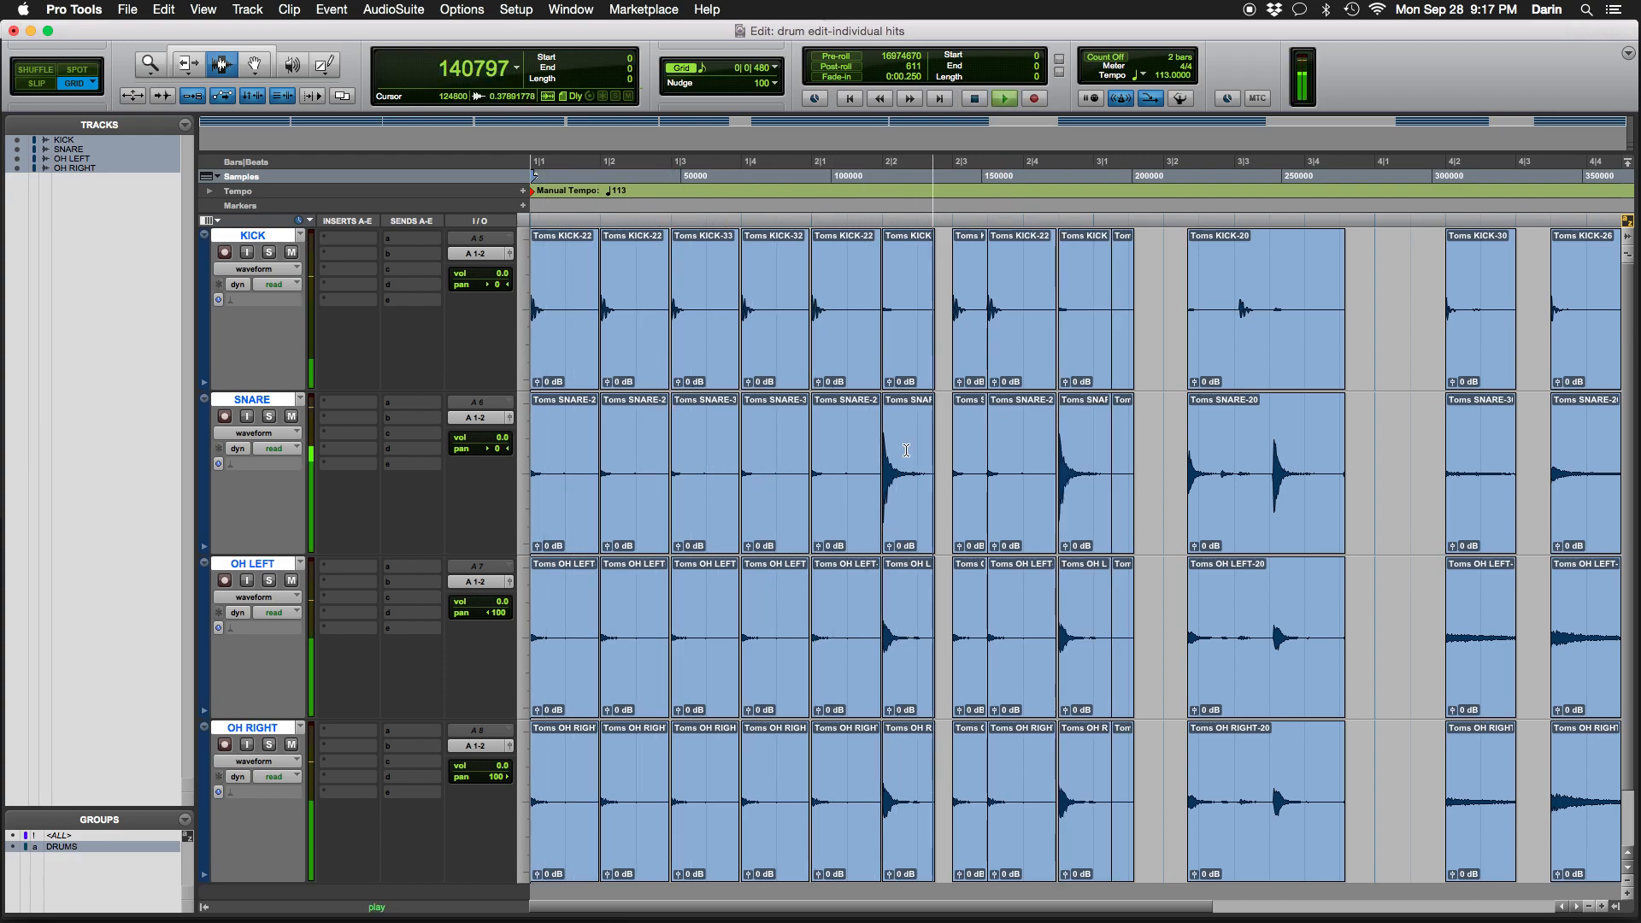
pyautogui.press('space')
# Move the second snare hit to beat 2|4, sample 163912, on all four tracks
pyautogui.press('F8')
pyautogui.moveTo(1078, 433); pyautogui.dragTo(1051, 428)
pyautogui.press('F7')
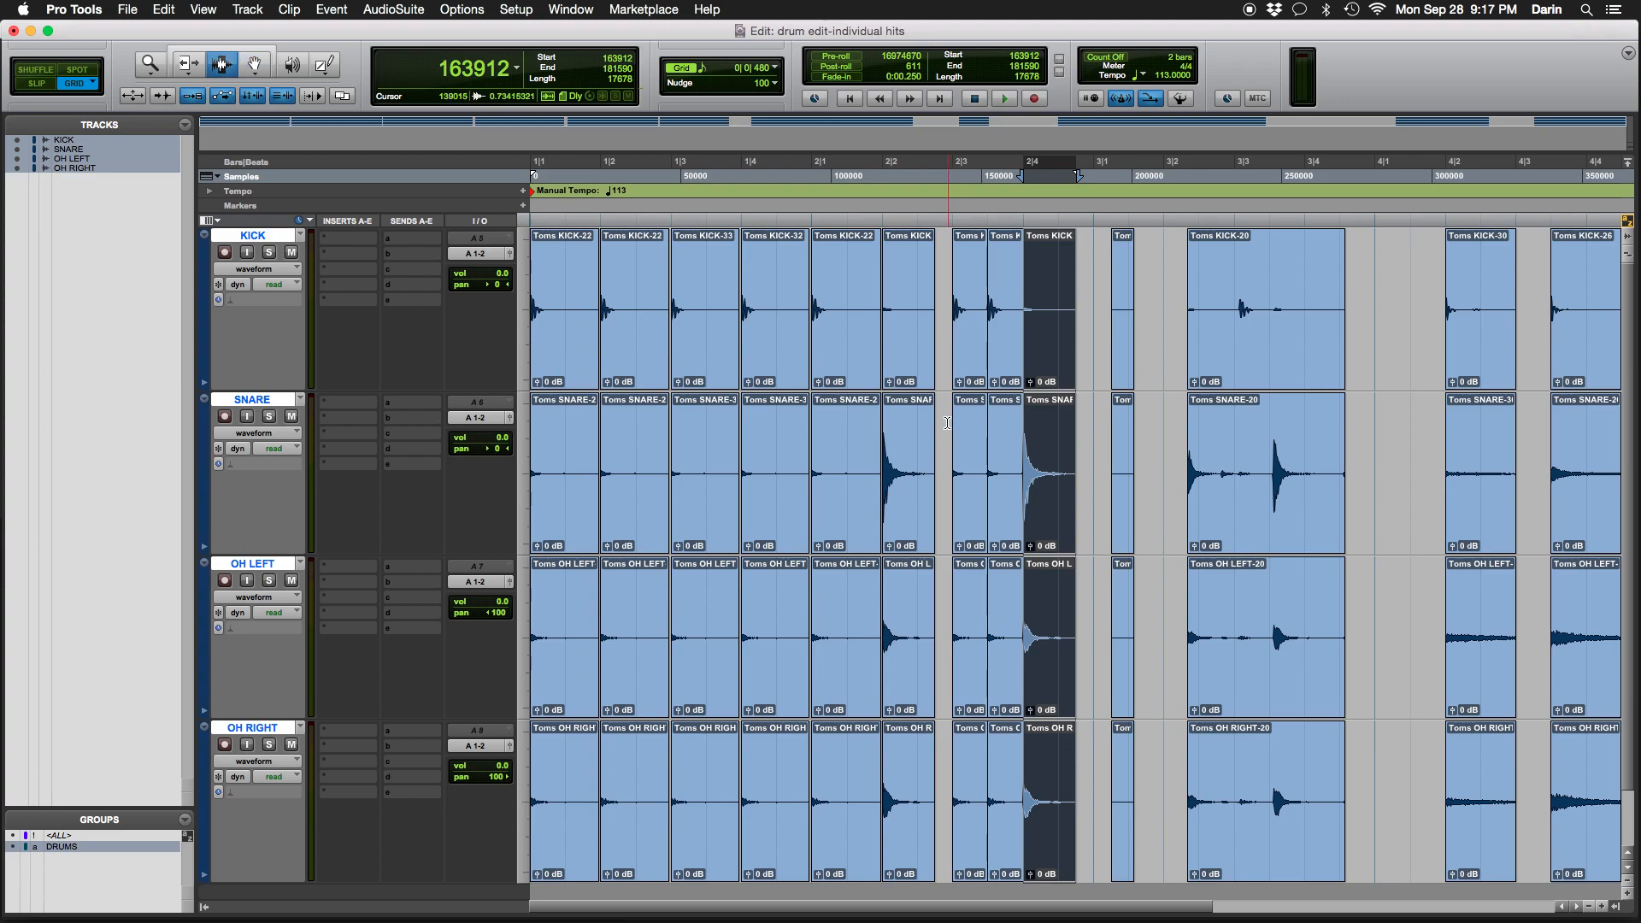
# Play back the end of bar 2 from beat 2|3, sample 140496
pyautogui.click(946, 422)
pyautogui.press('space')
pyautogui.press('space')
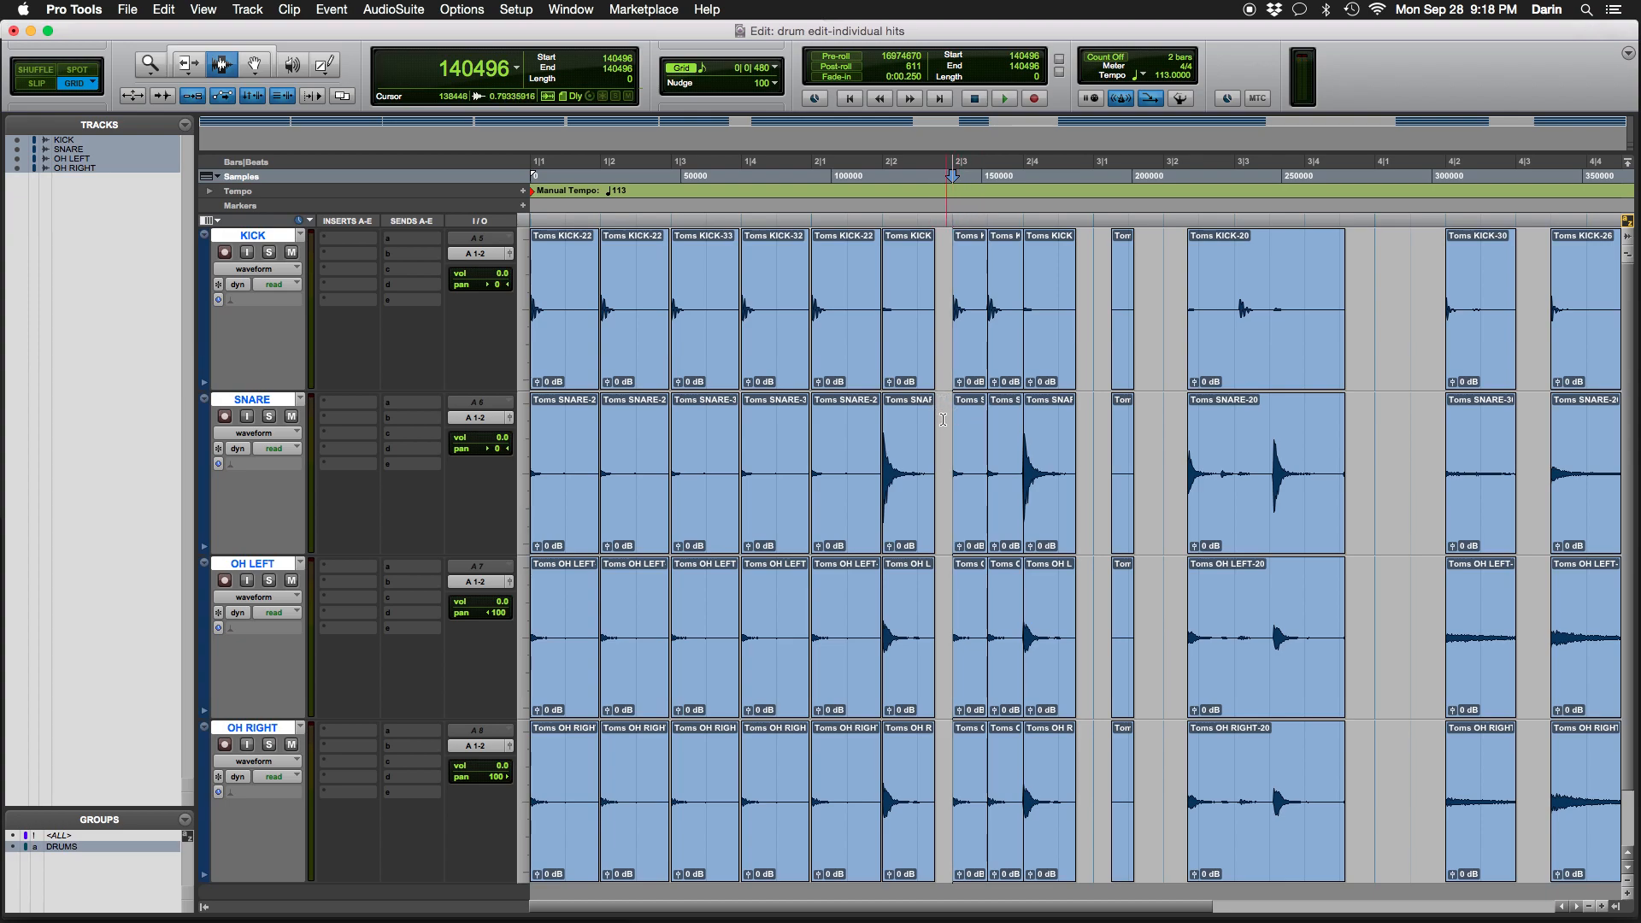
pyautogui.press('space')
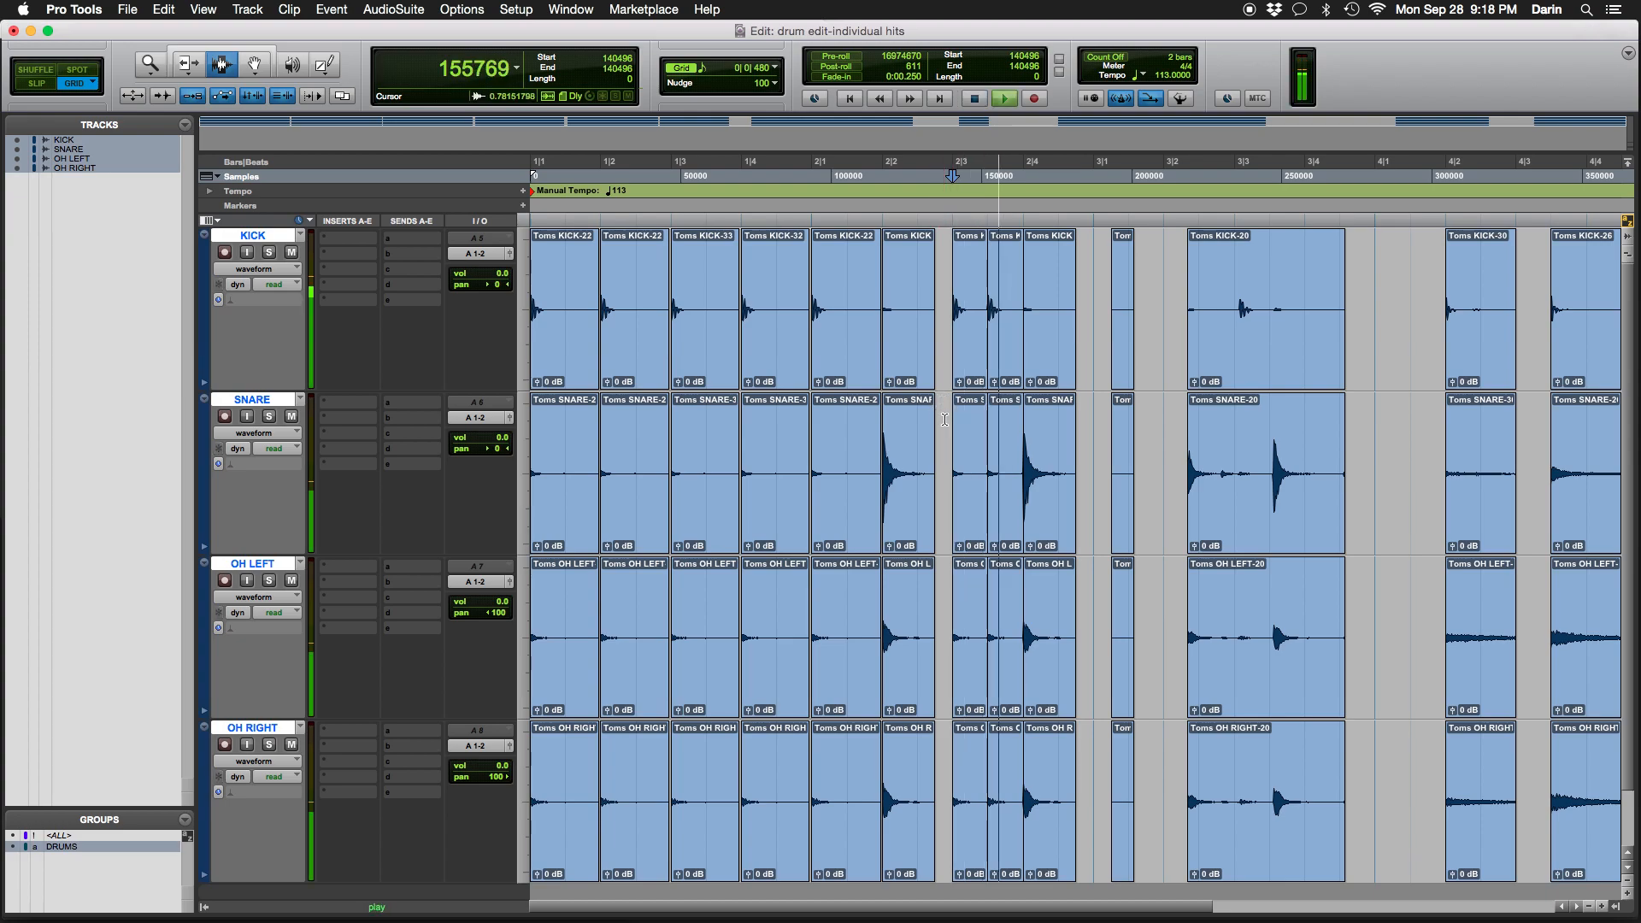
pyautogui.press('space')
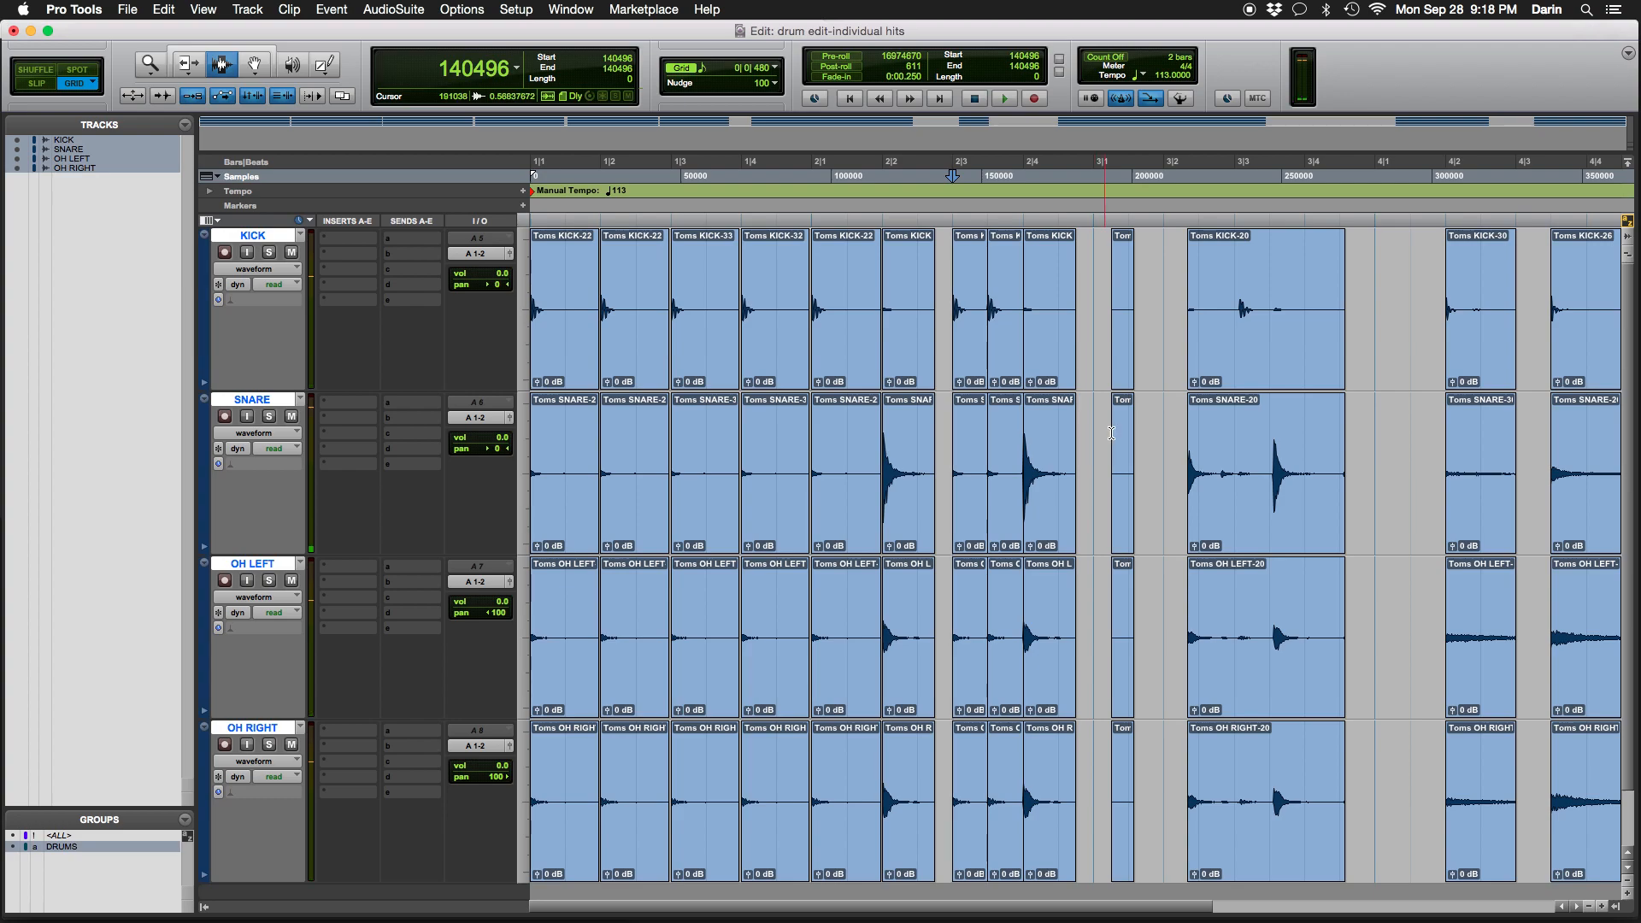
# Move all leftover clips after the second snare hit out of the way, with the selection starting at sample 597106 on all four tracks
pyautogui.press('super+bracketleft')
pyautogui.moveTo(813, 441); pyautogui.dragTo(1124, 436)
pyautogui.press('F8')
pyautogui.moveTo(875, 351); pyautogui.dragTo(1353, 339)
pyautogui.press('r')
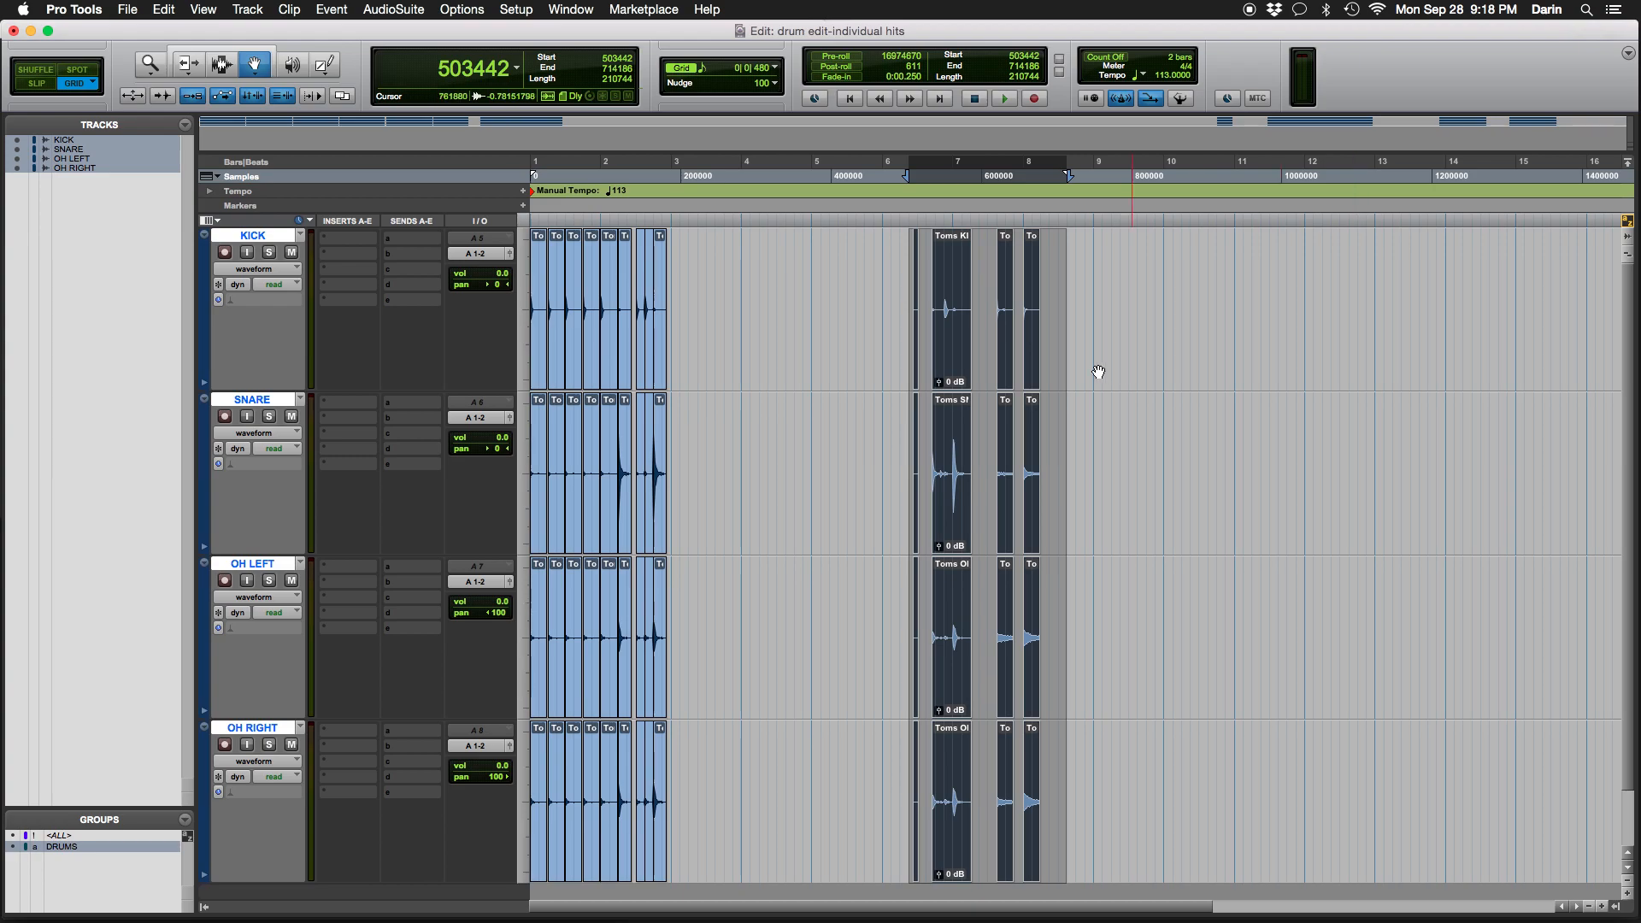
pyautogui.moveTo(941, 362); pyautogui.dragTo(1012, 376)
pyautogui.press('F7')
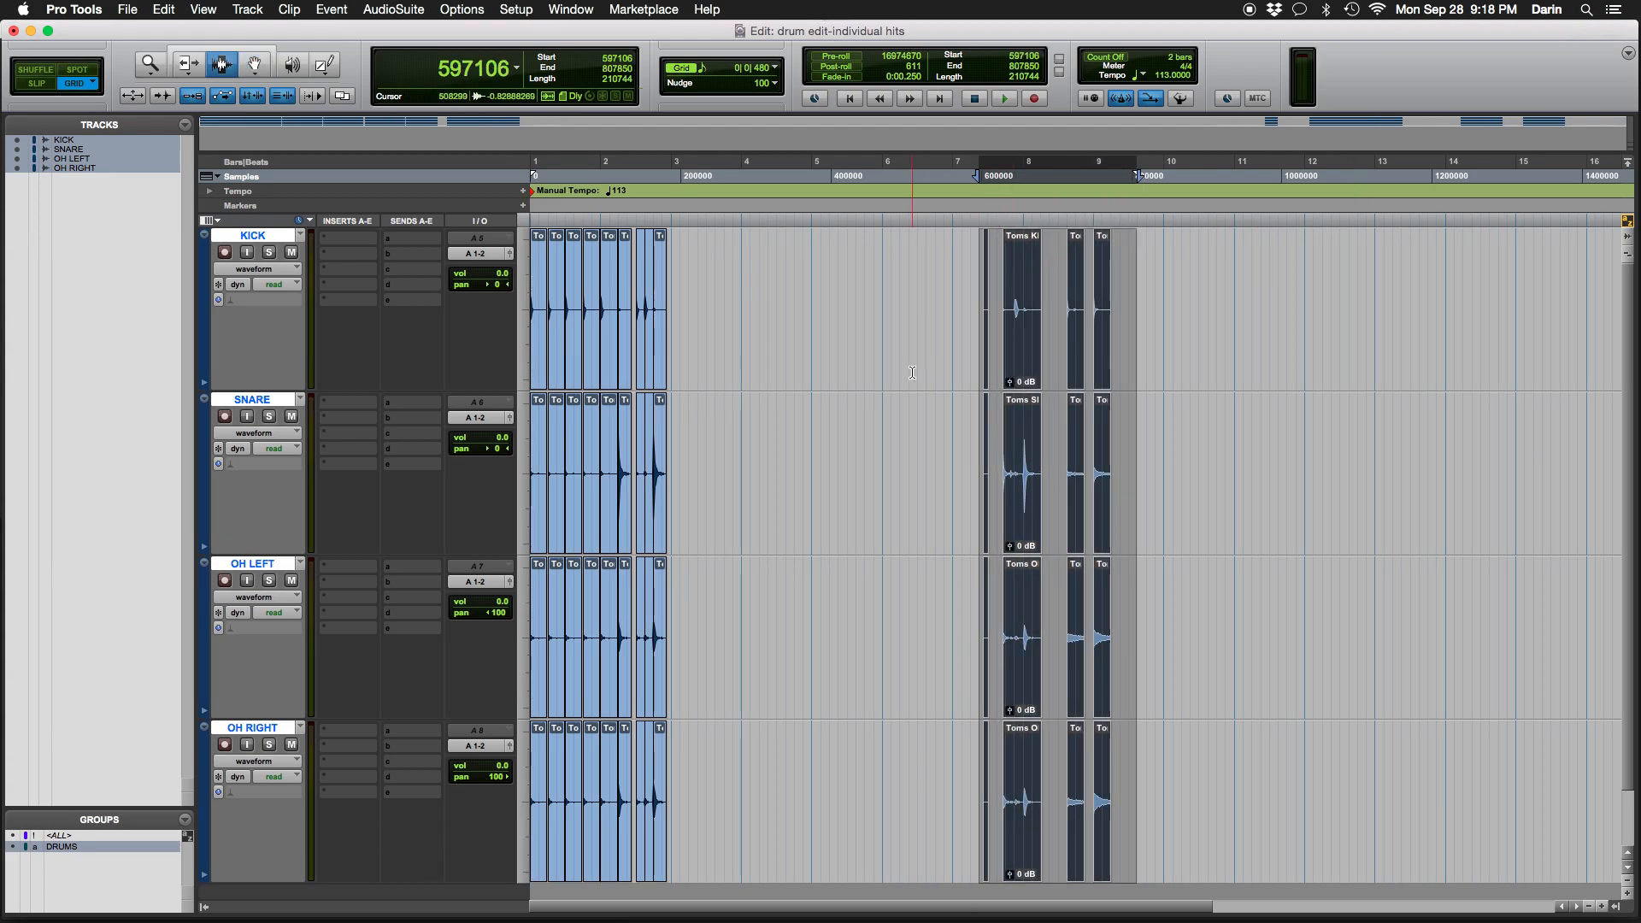
# Examine the hits in bar 2 up close and play them from beat 2|3
pyautogui.click(645, 364)
pyautogui.press('t')
pyautogui.press('t')
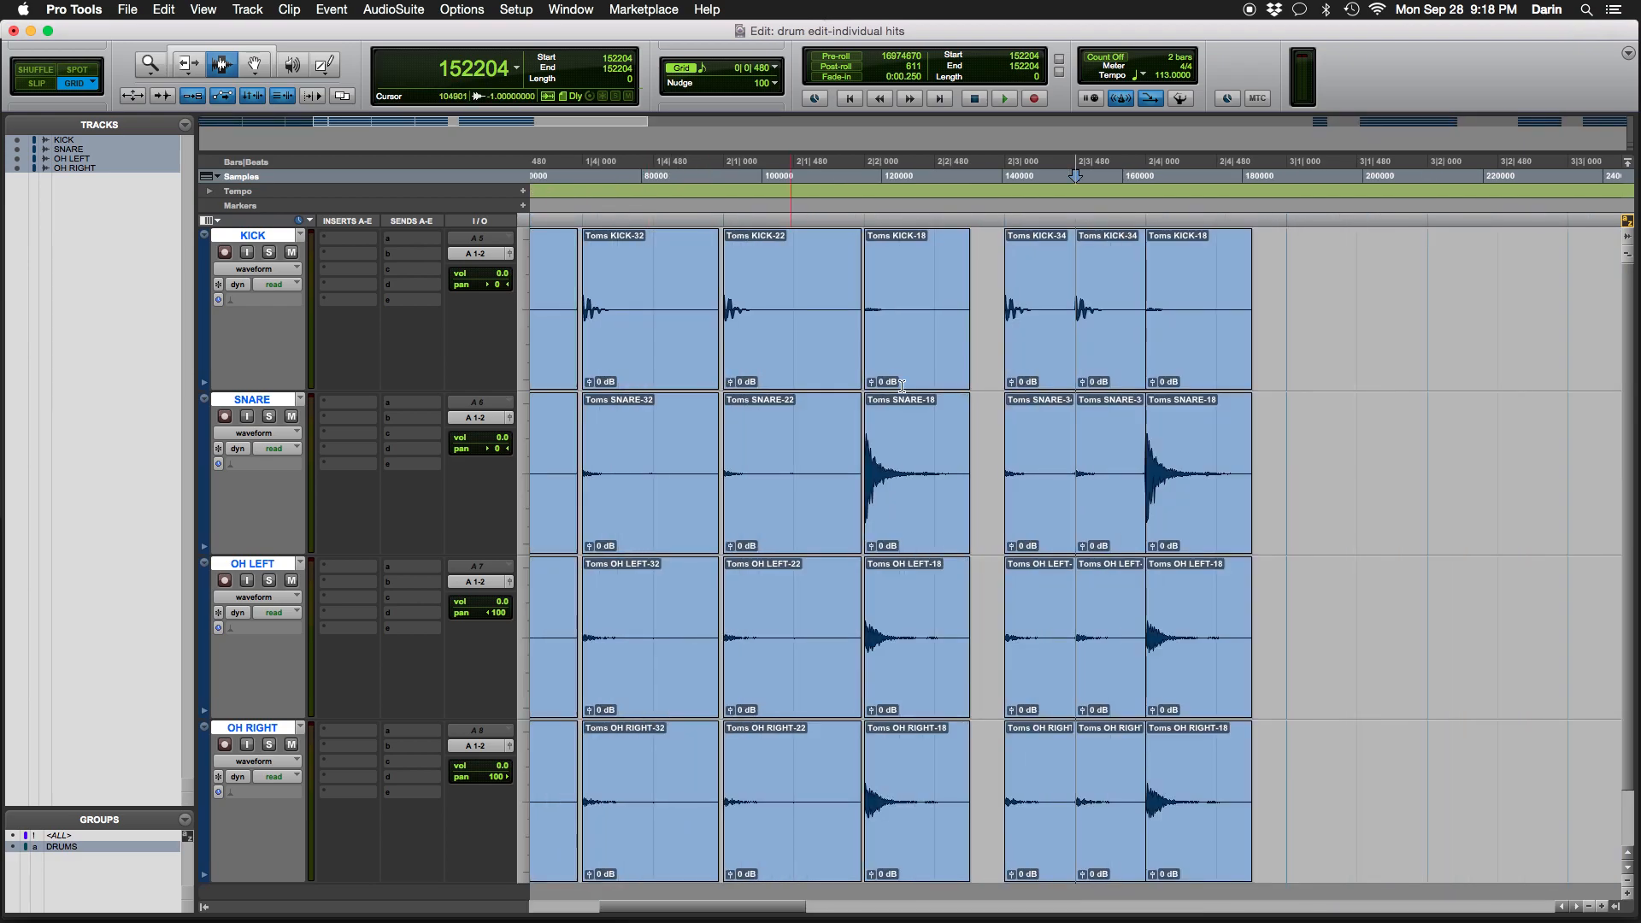
pyautogui.click(1002, 370)
pyautogui.press('space')
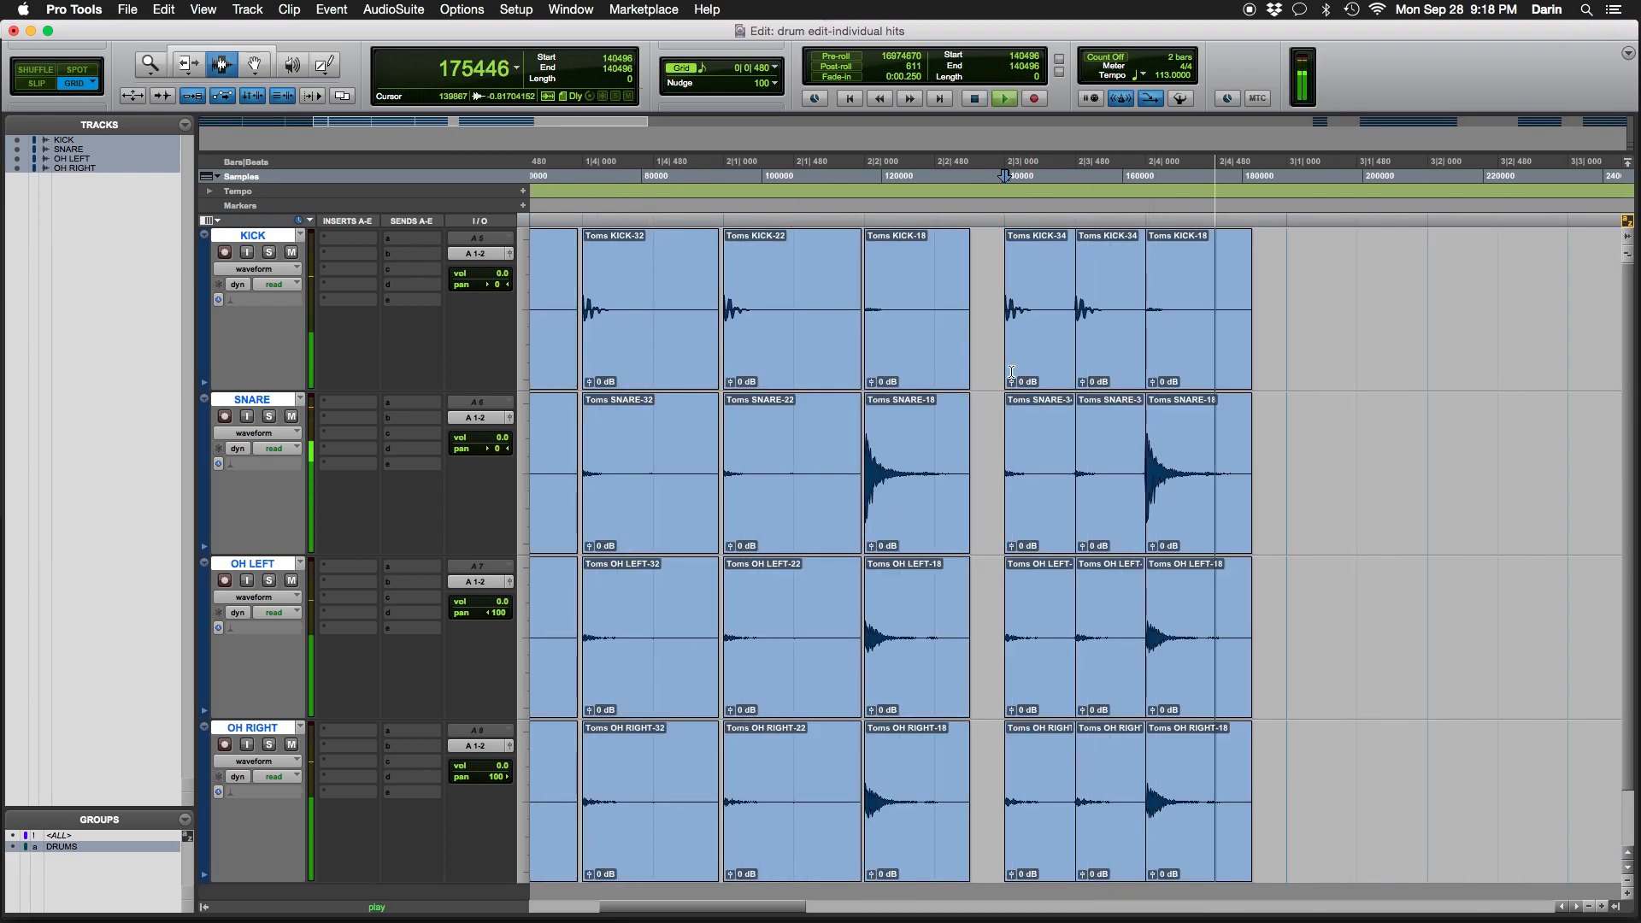
pyautogui.press('space')
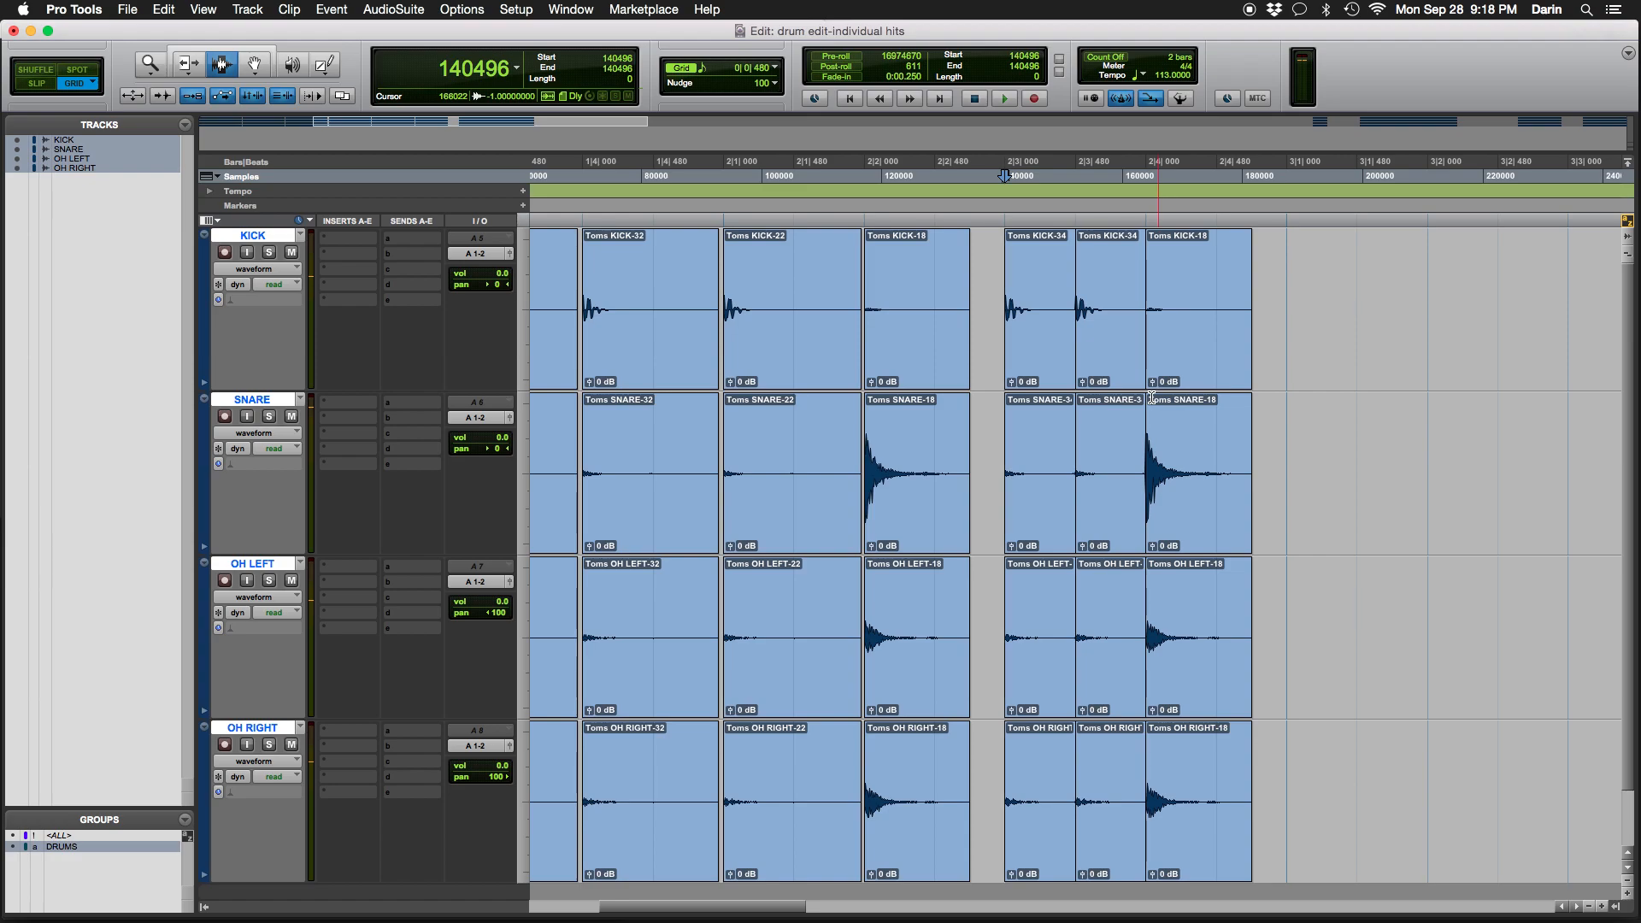
# Play the whole pattern from sample 0 through the snare hit at beat 2|4
pyautogui.press('Return')
pyautogui.press('space')
pyautogui.press('r')
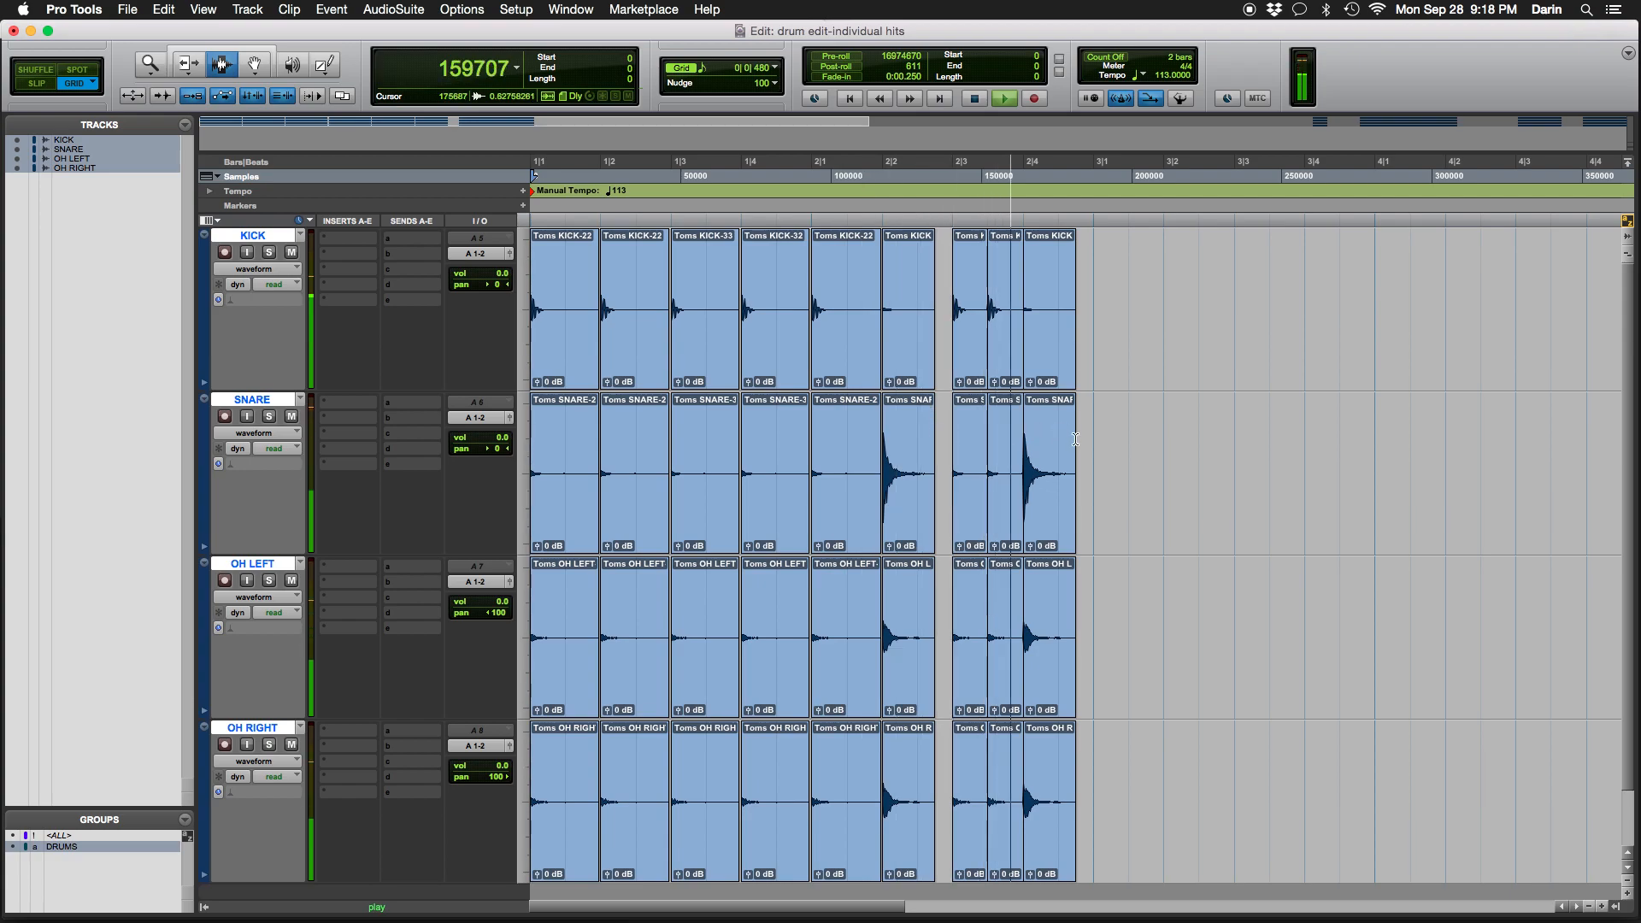
pyautogui.press('space')
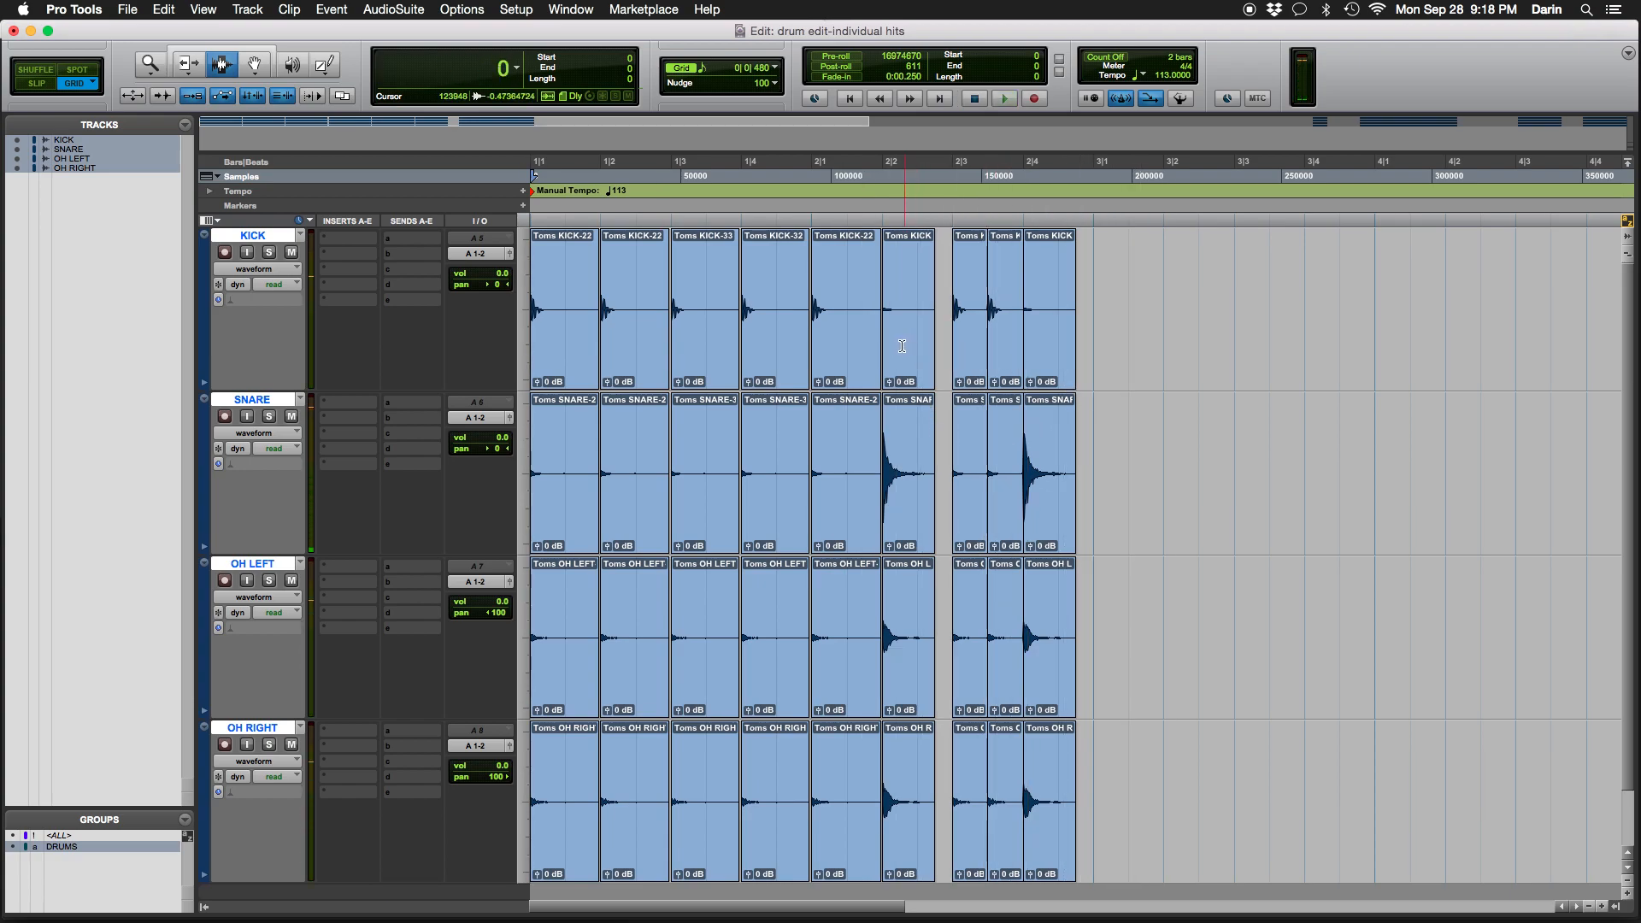
# Duplicate the clips from beat 2|1 through the snare at beat 2|4 directly after themselves, starting at sample 181590
pyautogui.doubleClick(835, 344)
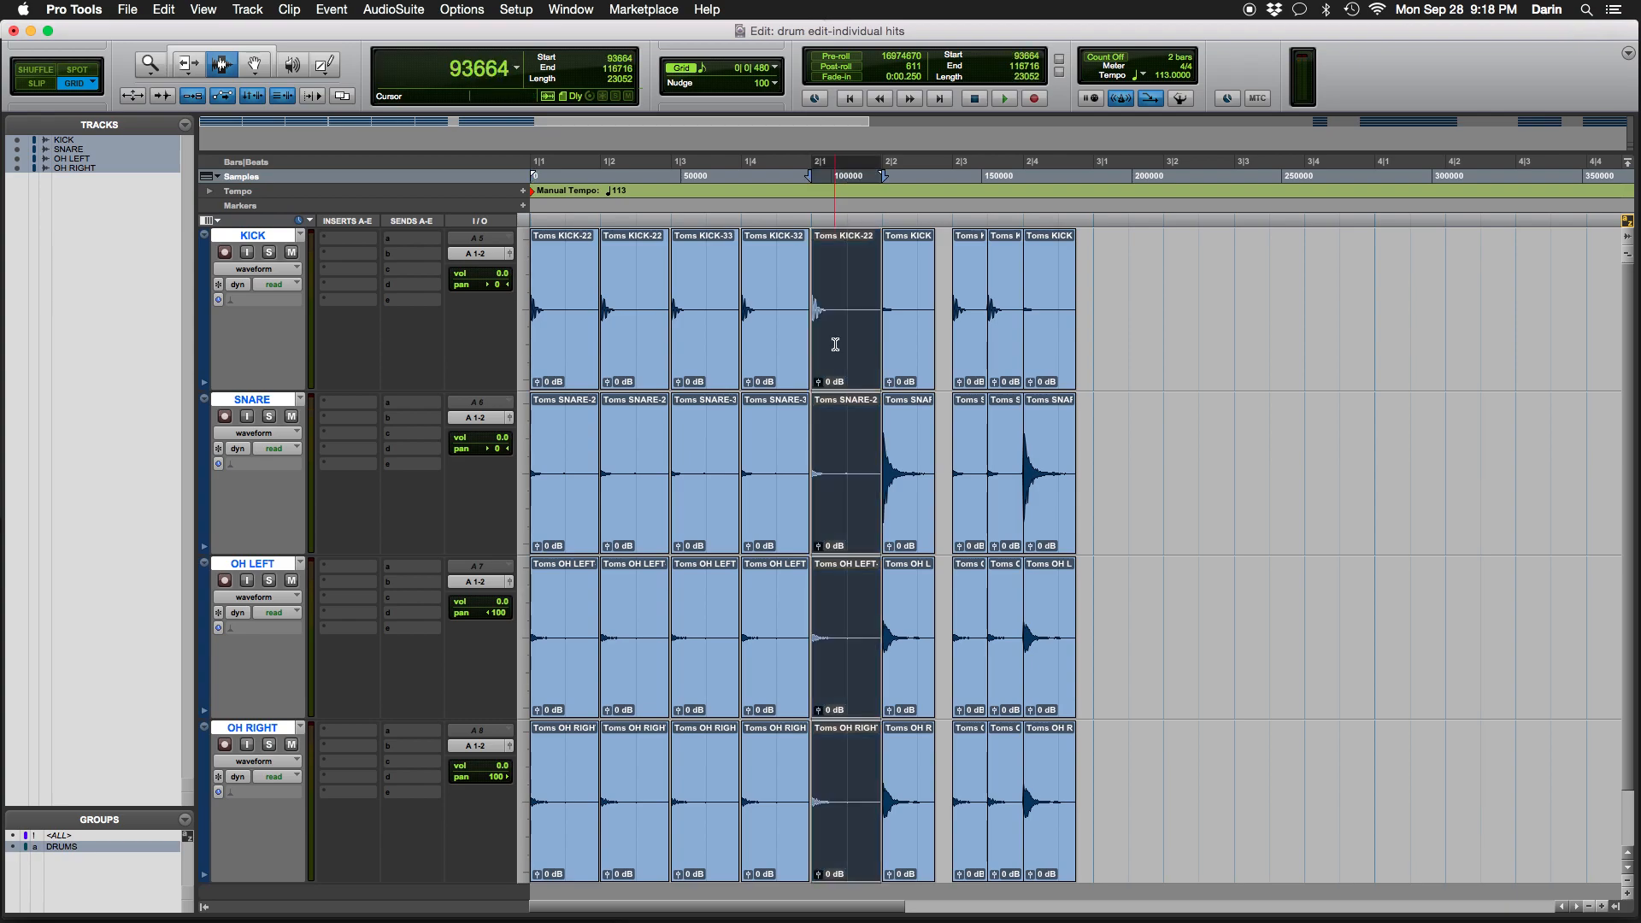
pyautogui.keyDown('shift'); pyautogui.click(1037, 353); pyautogui.keyUp('shift')
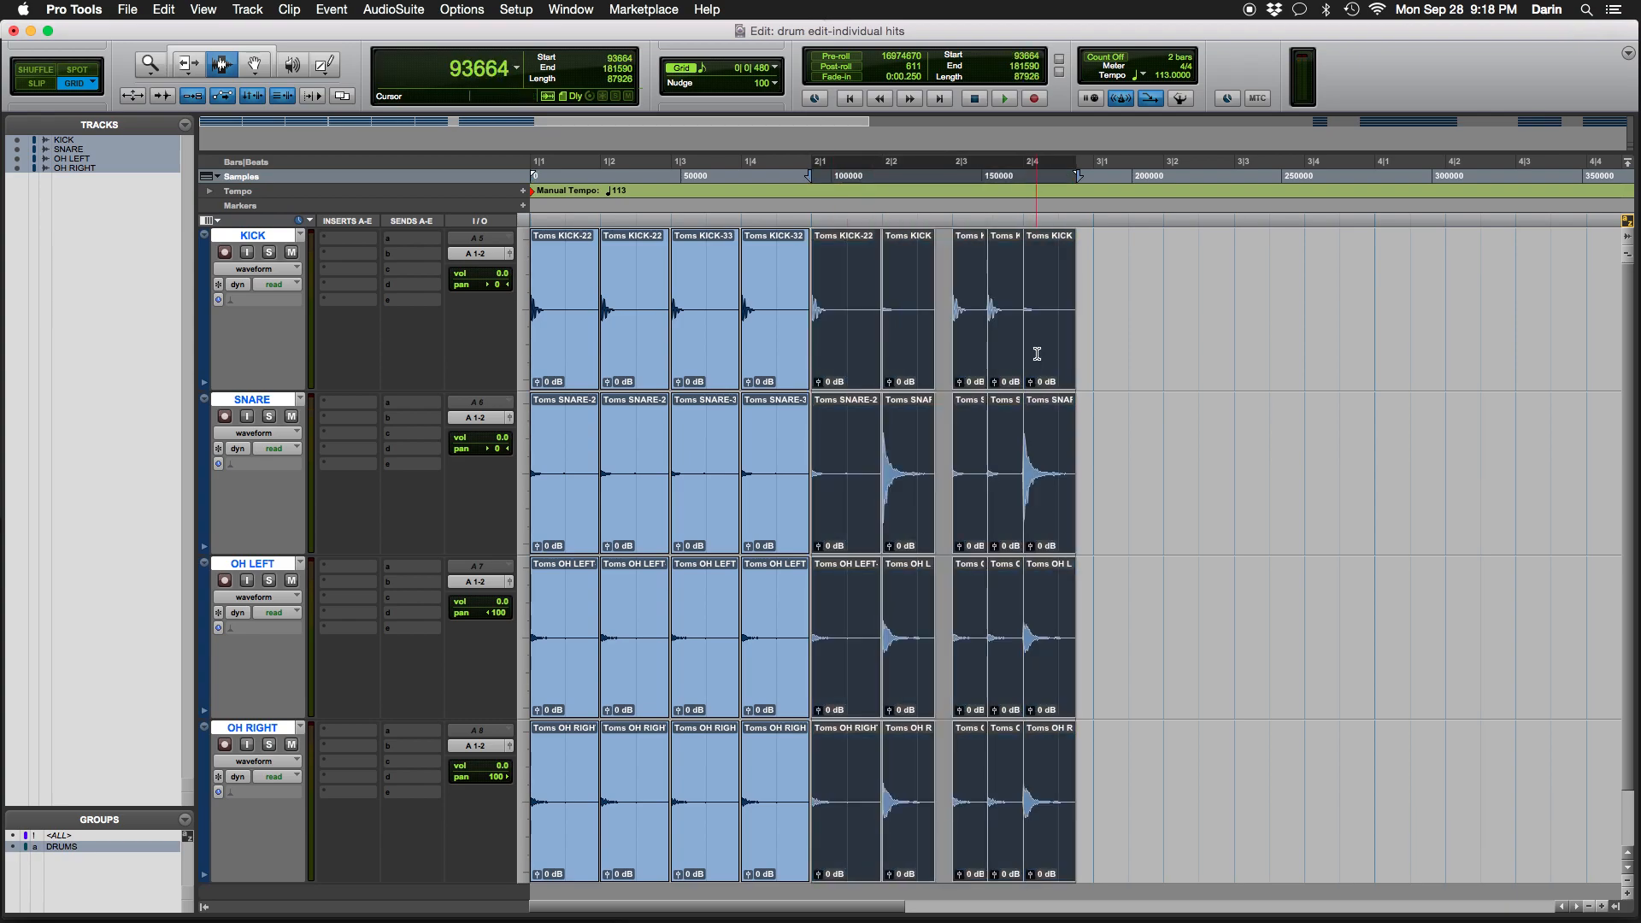
pyautogui.press('super+d')
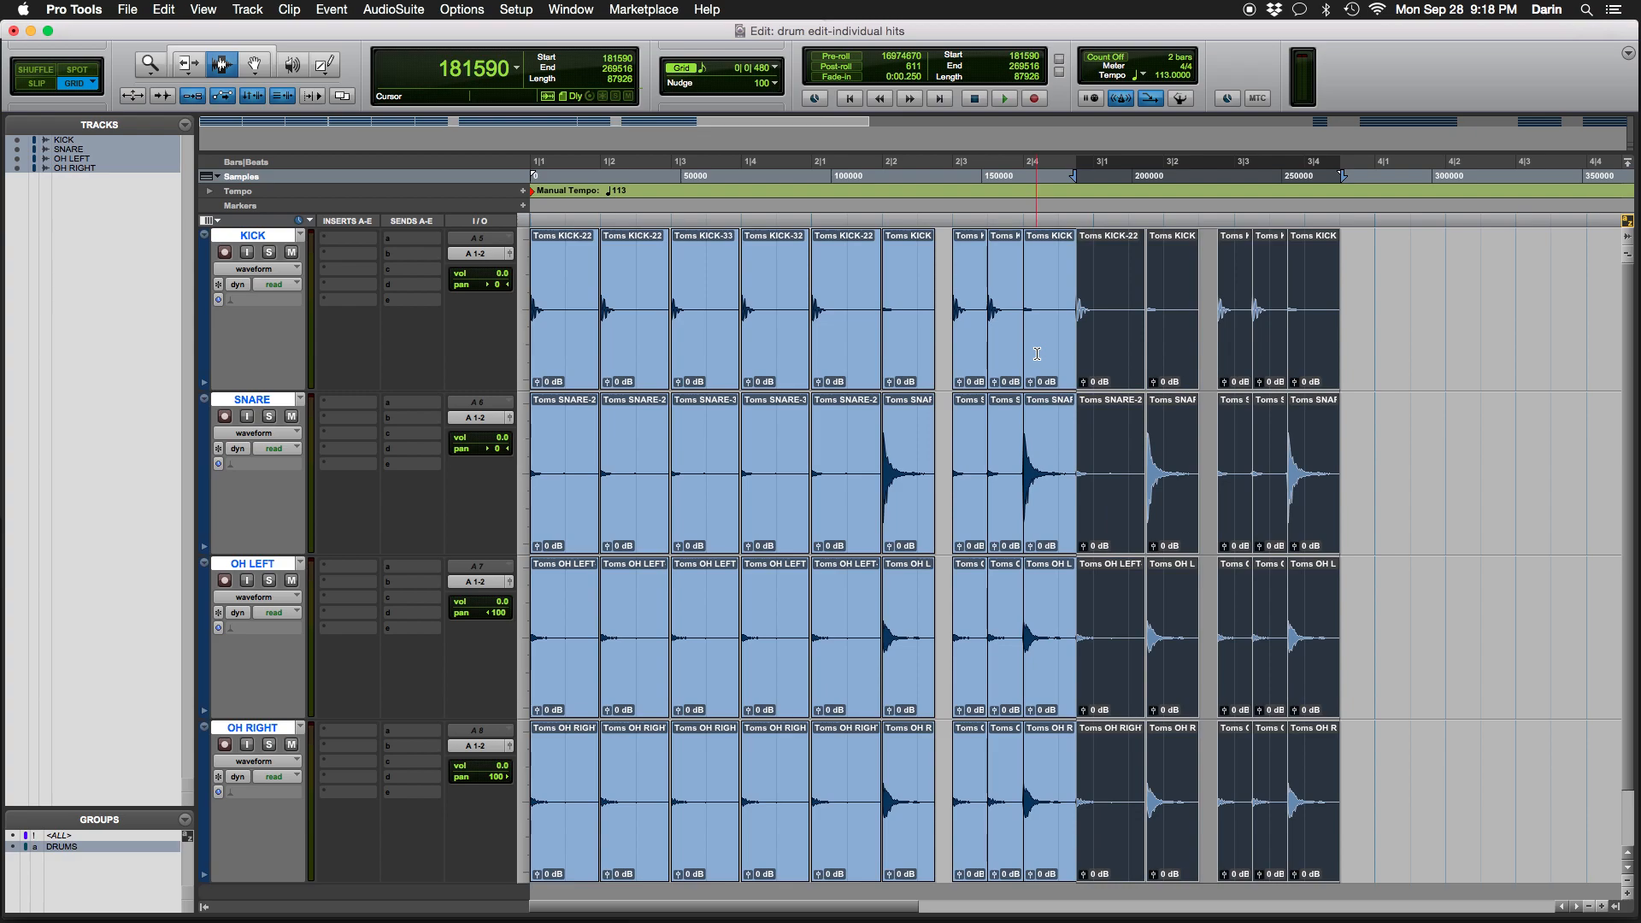
# Play the original bar 2 and its duplicate from beat 2|1, sample 93664
pyautogui.click(810, 356)
pyautogui.press('space')
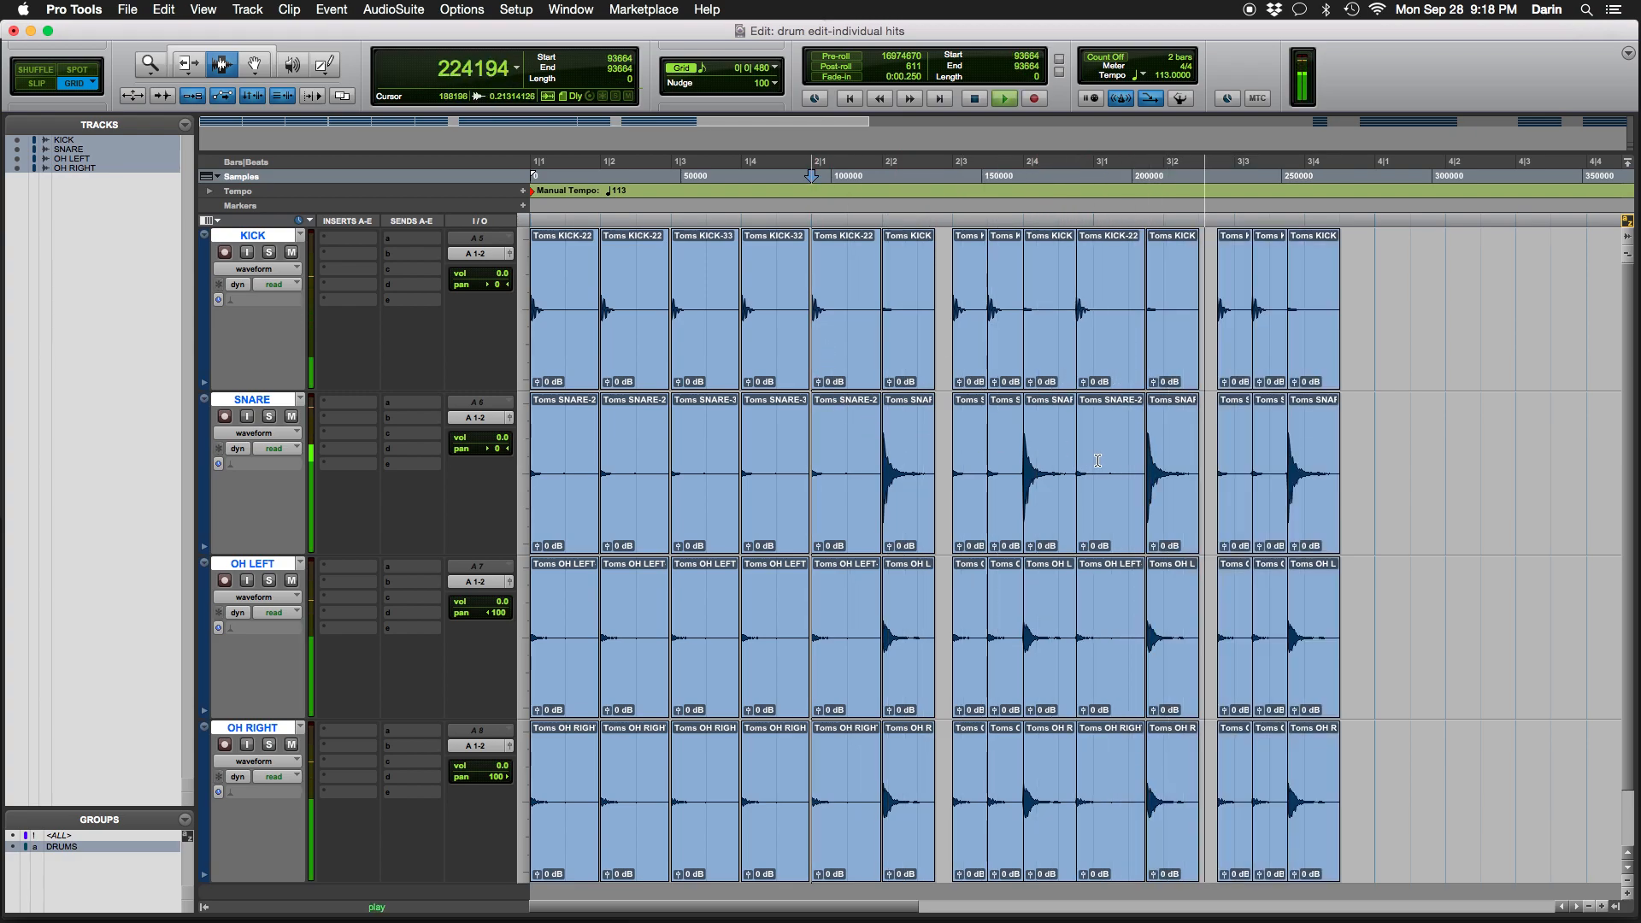
pyautogui.press('space')
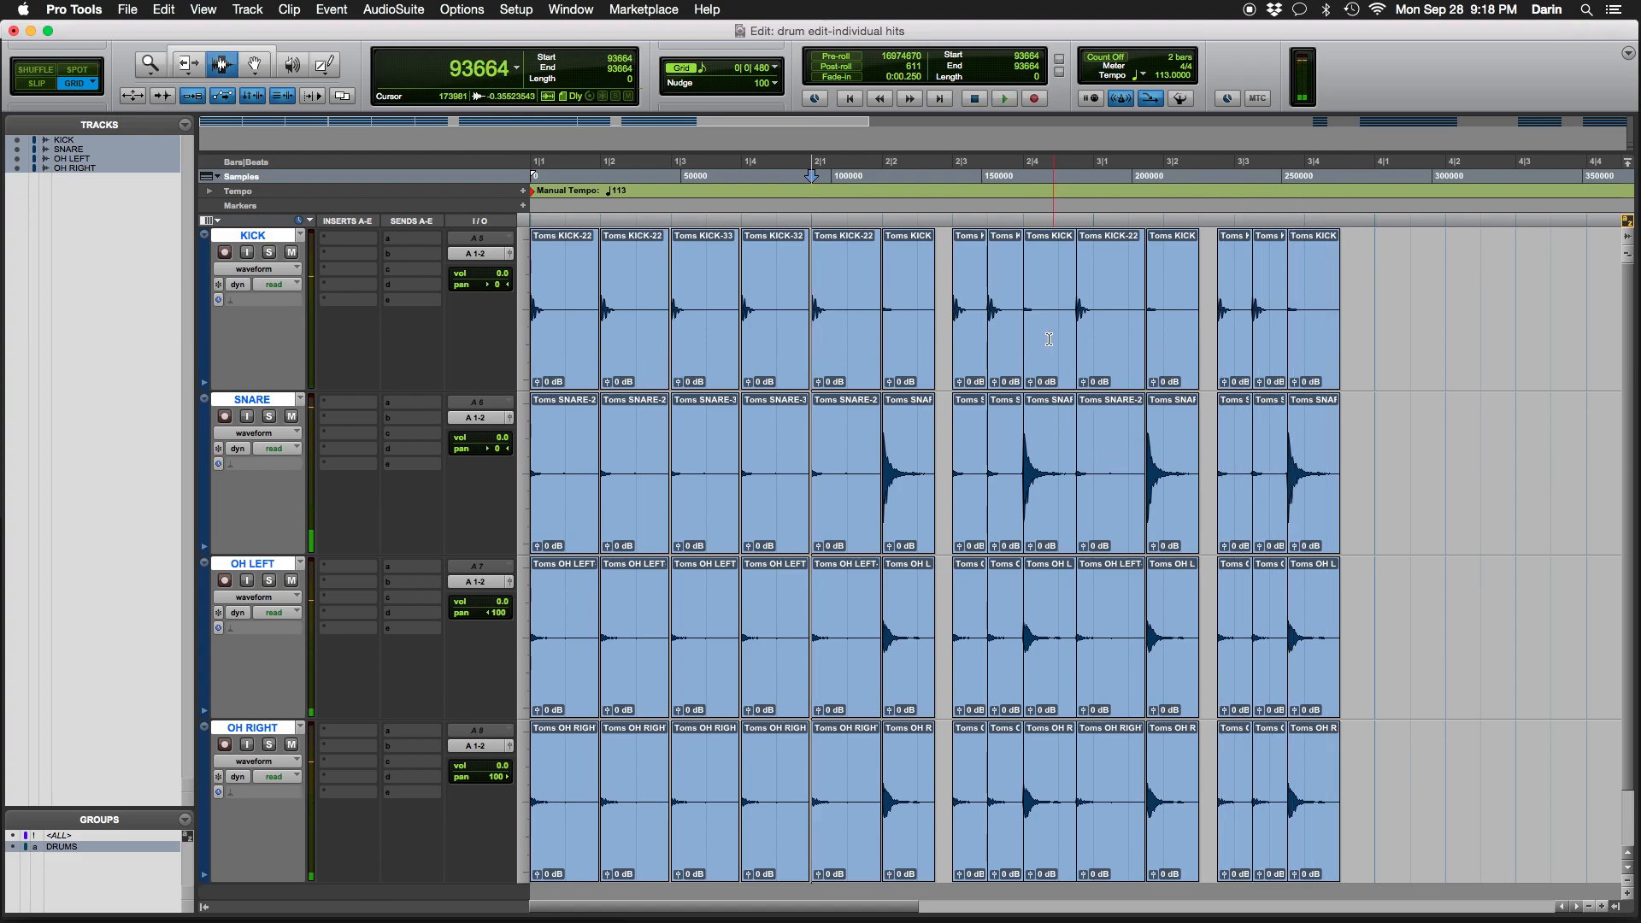
# Move all clips from the snare at beat 2|4 through the last duplicated snare to start at sample 175619
pyautogui.click(1048, 341)
pyautogui.doubleClick(1047, 341)
pyautogui.keyDown('shift'); pyautogui.click(1318, 353); pyautogui.keyUp('shift')
pyautogui.press('F8')
pyautogui.moveTo(1048, 349); pyautogui.dragTo(1070, 353)
pyautogui.press('F7')
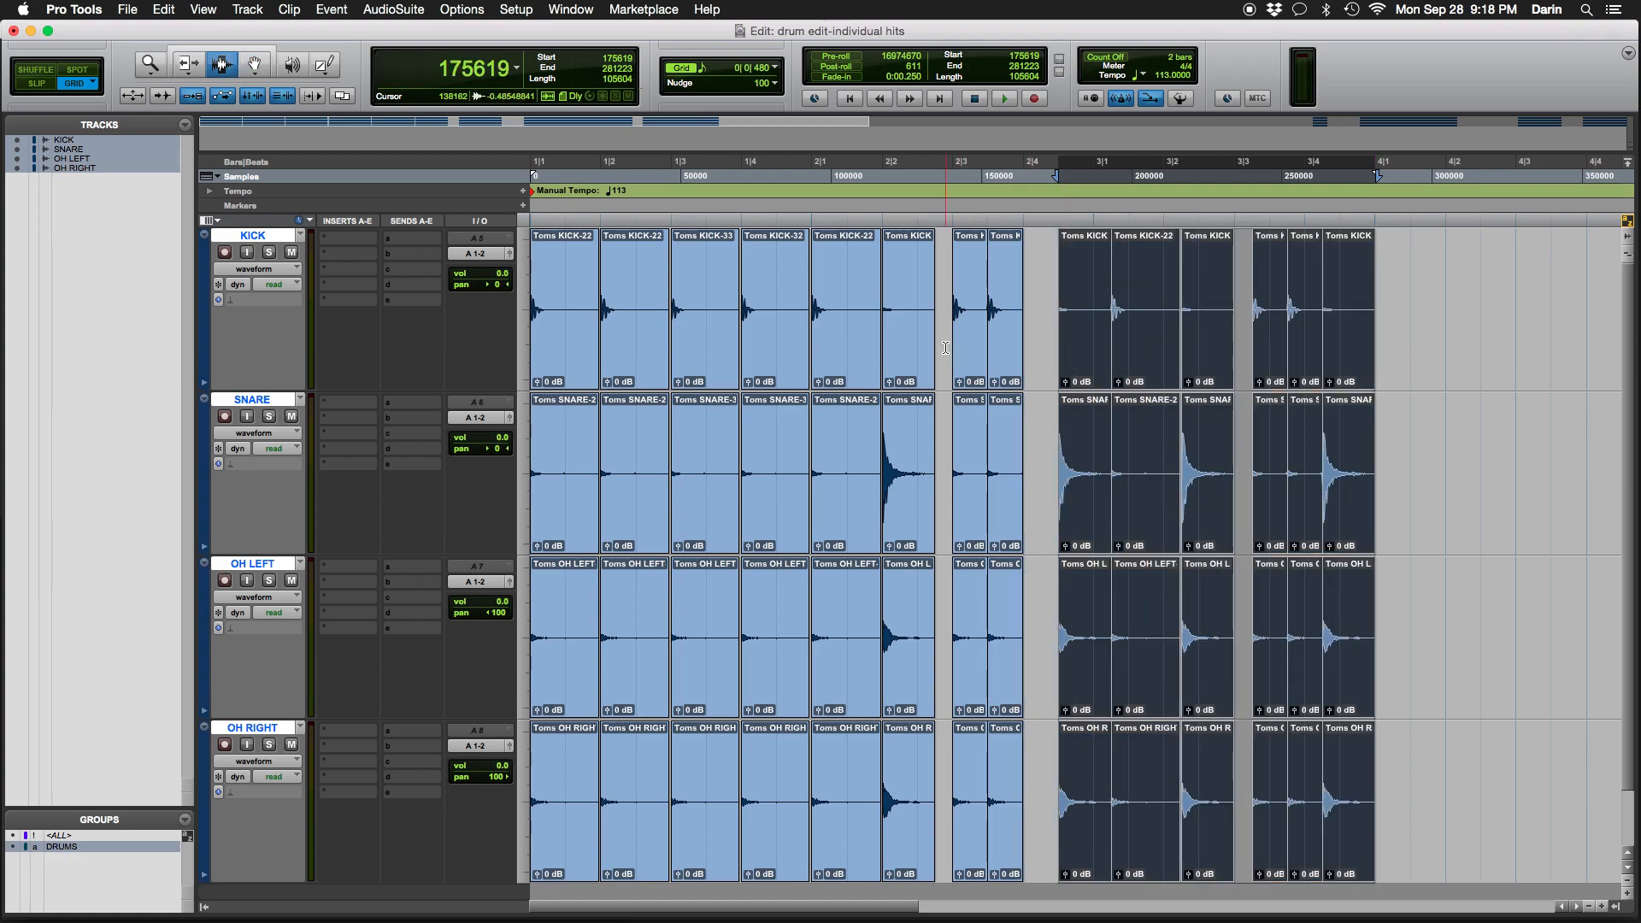
# Play the shifted arrangement from beat 2|1 to check its timing
pyautogui.click(803, 346)
pyautogui.press('space')
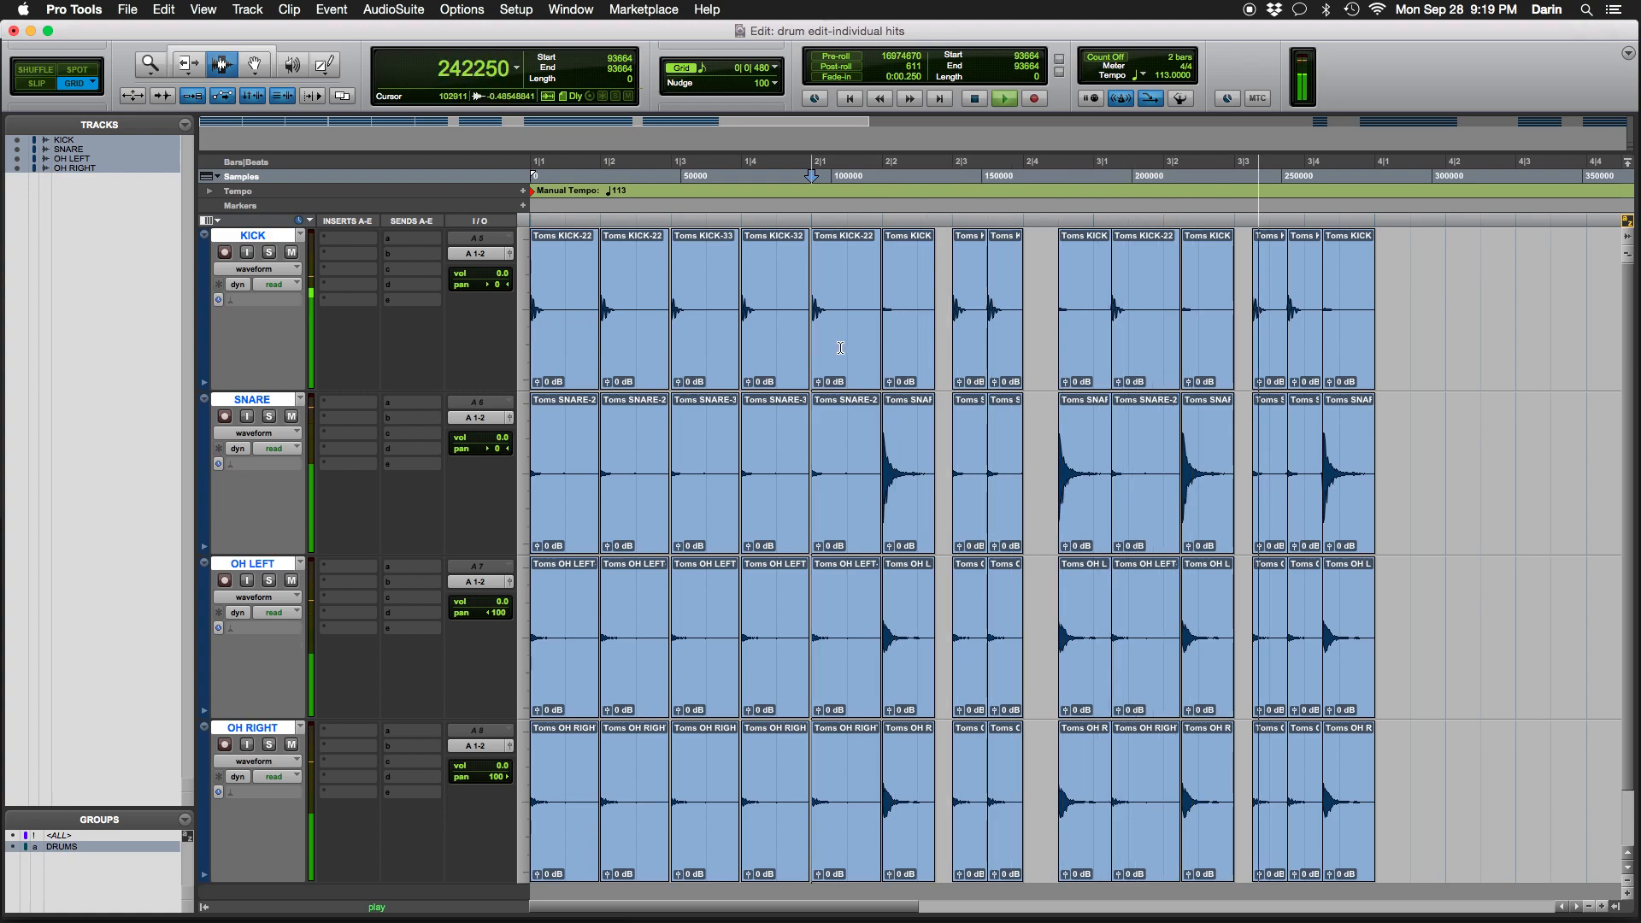
pyautogui.press('space')
# Undo the move of the clips from the beat 2|4 snare onward and activate the Grabber tool
pyautogui.press('super+z')
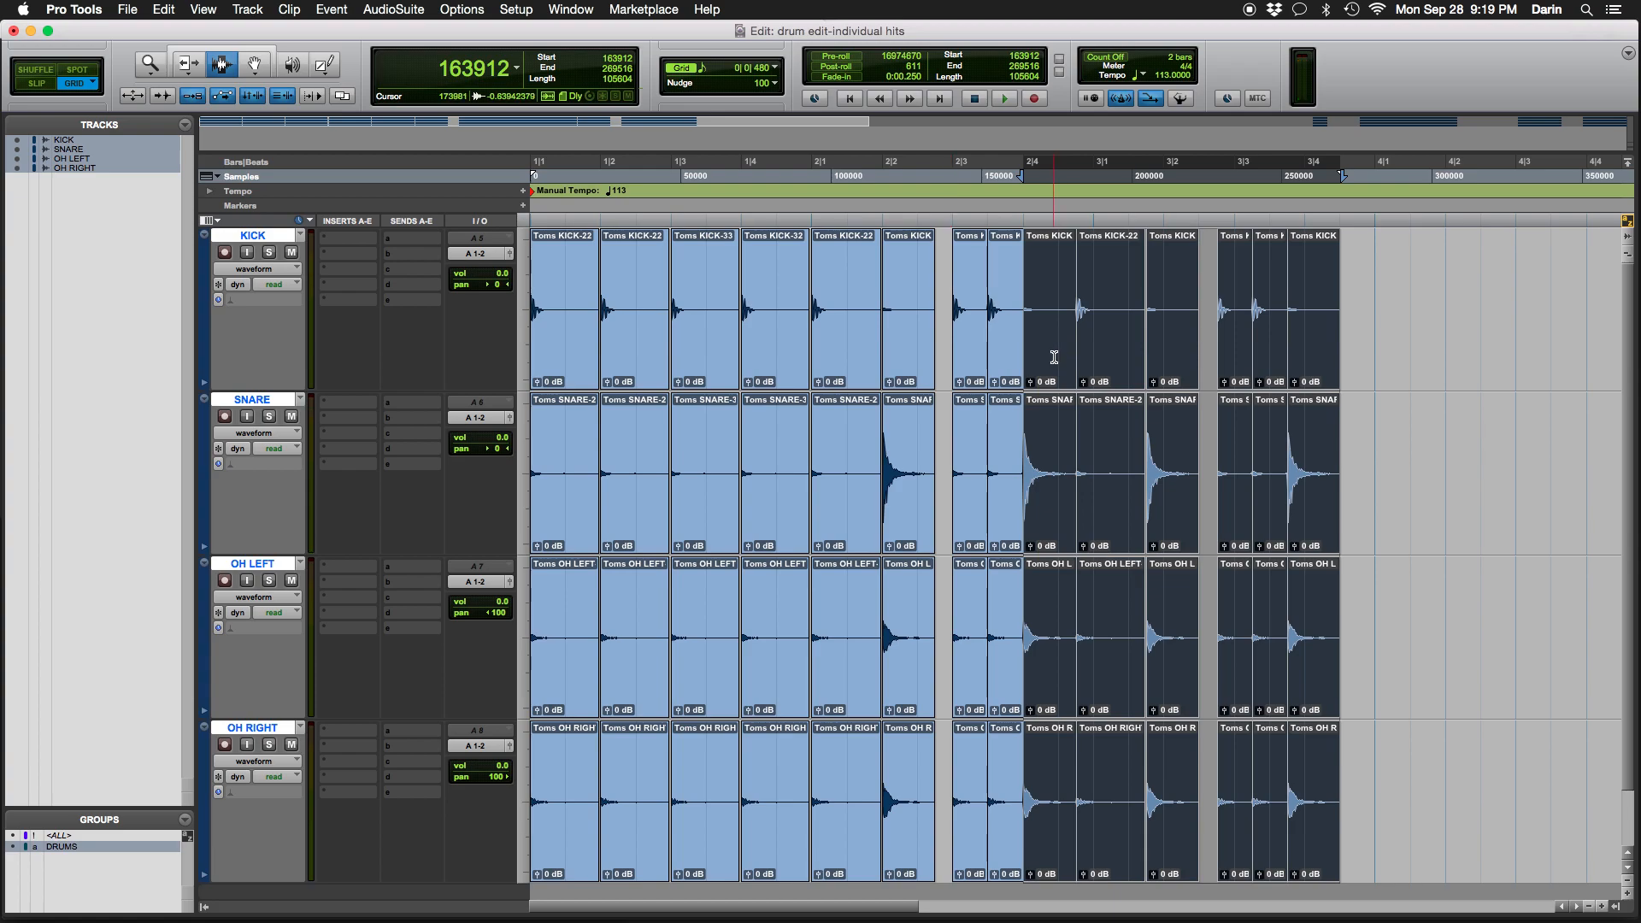
pyautogui.press('F8')
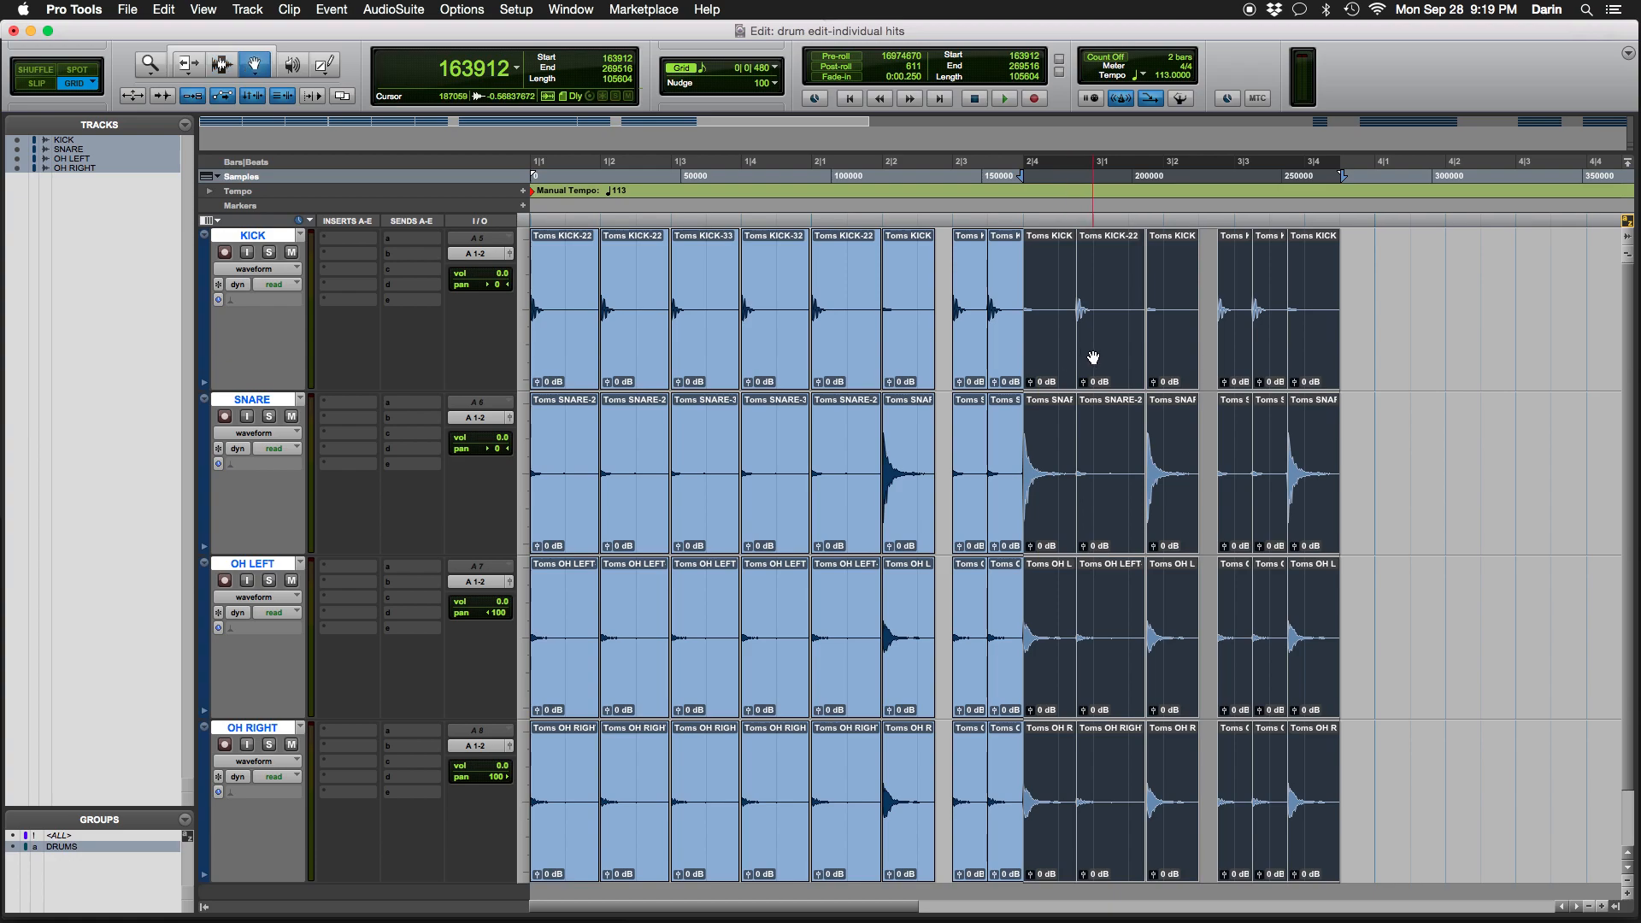
# Move the duplicated clips, from the kick after the beat 2|4 snare to the last snare, to start at bar 3, sample 187327
pyautogui.keyDown('shift'); pyautogui.click(1093, 357); pyautogui.keyUp('shift')
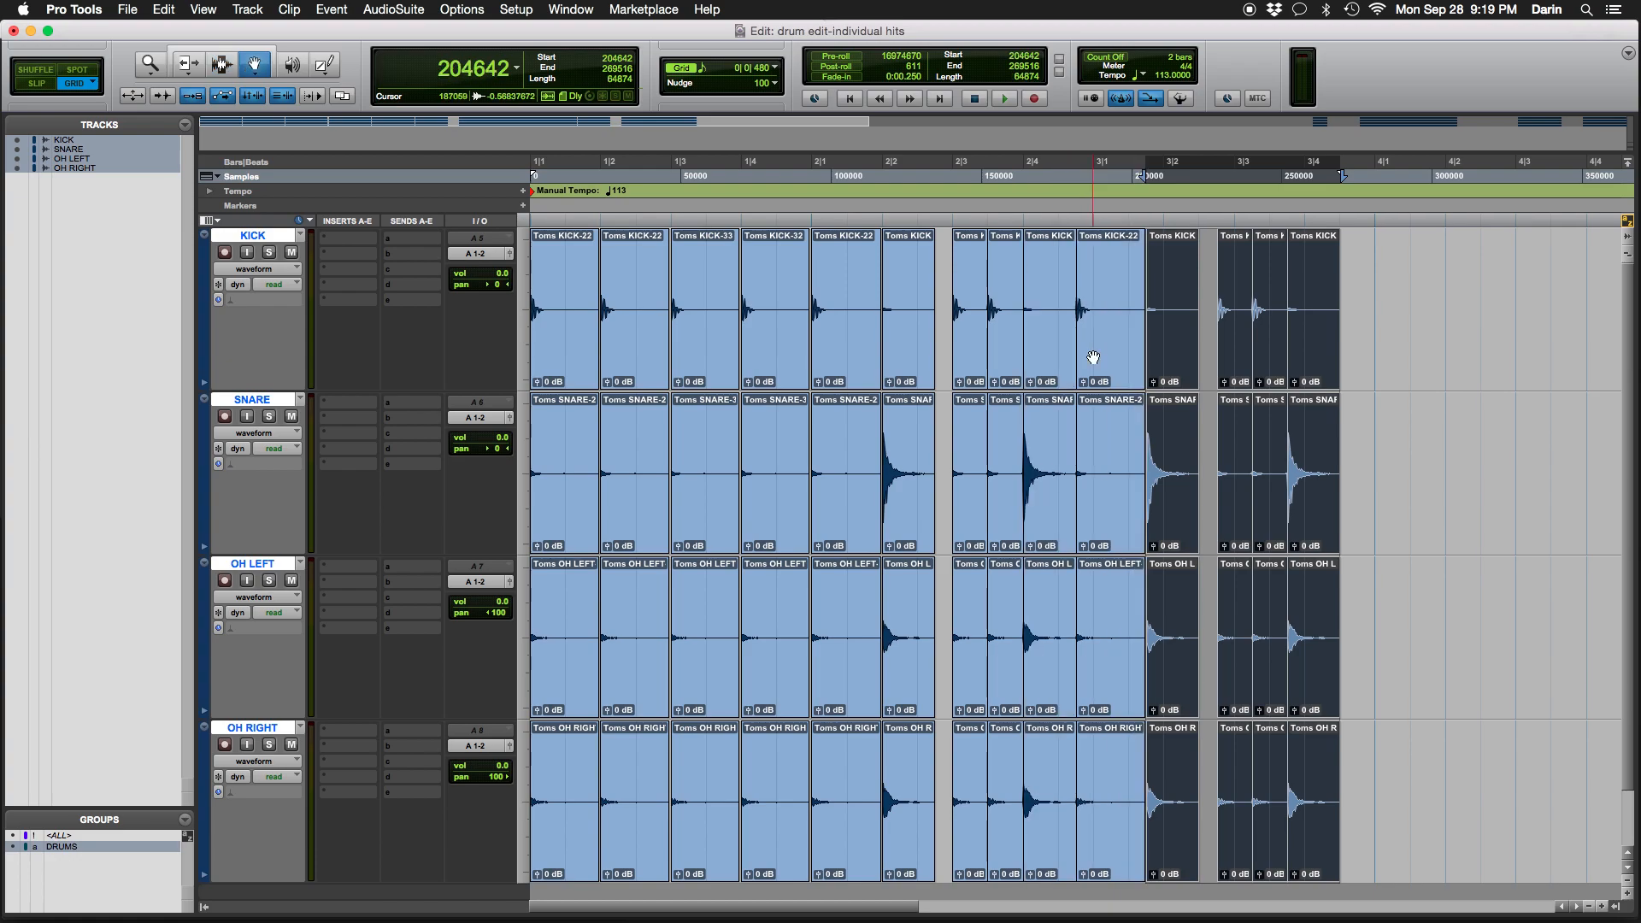
pyautogui.keyDown('shift'); pyautogui.click(1093, 355); pyautogui.keyUp('shift')
pyautogui.moveTo(1093, 355); pyautogui.dragTo(1110, 355)
# Play the arrangement from beat 2|3, sample 140496, and again from the start of bar 2, sample 93664
pyautogui.press('F7')
pyautogui.click(945, 350)
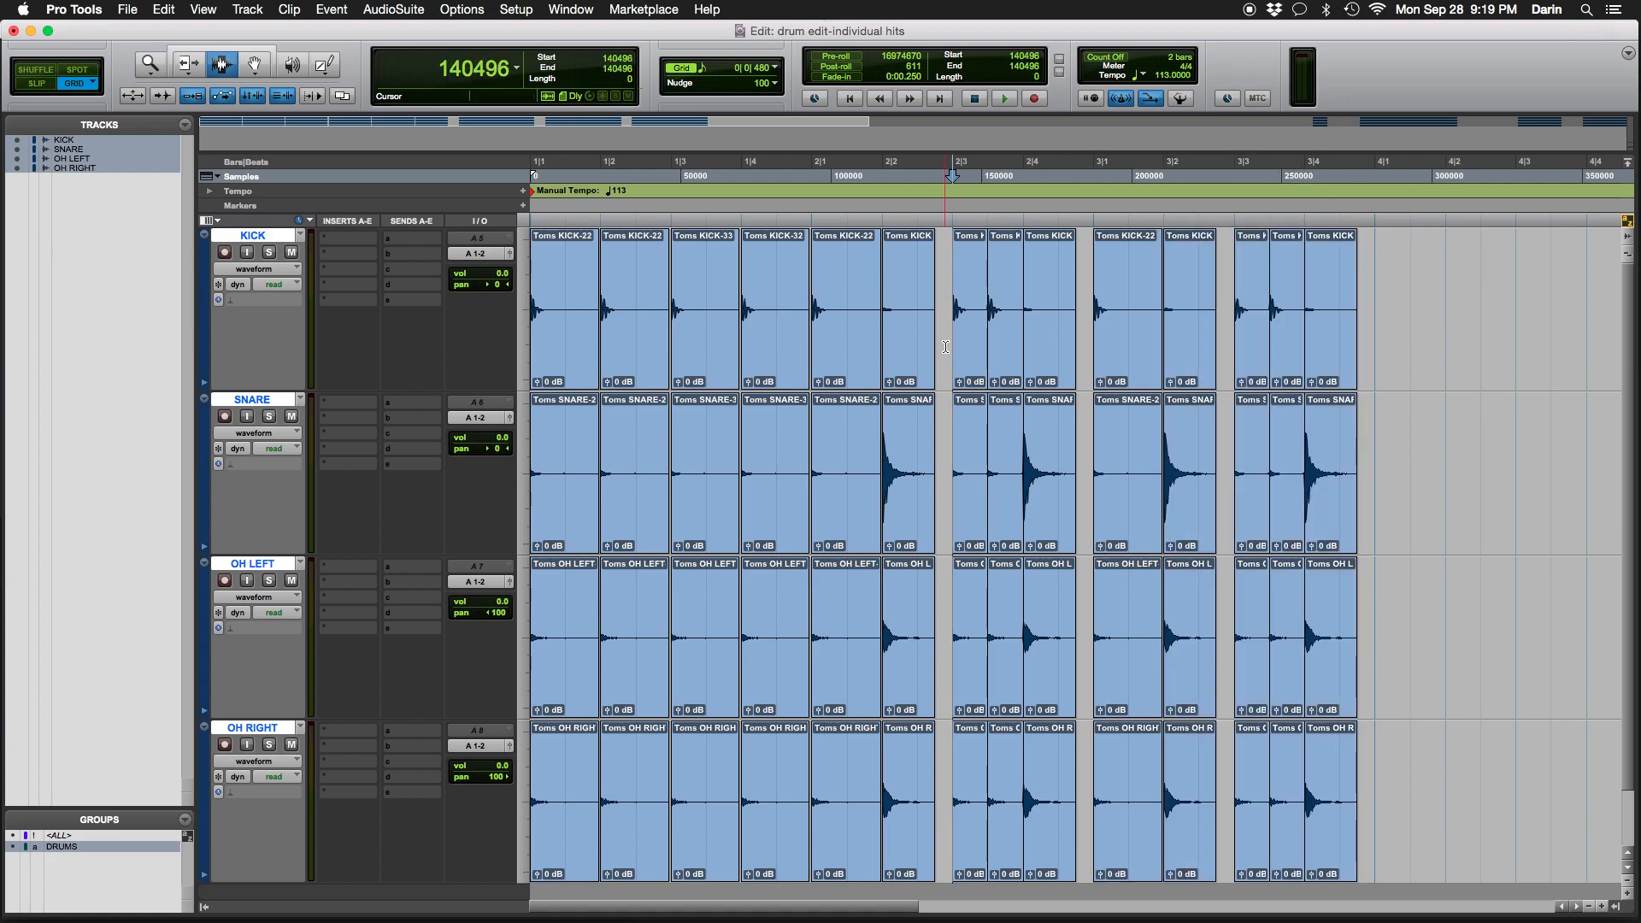
pyautogui.press('space')
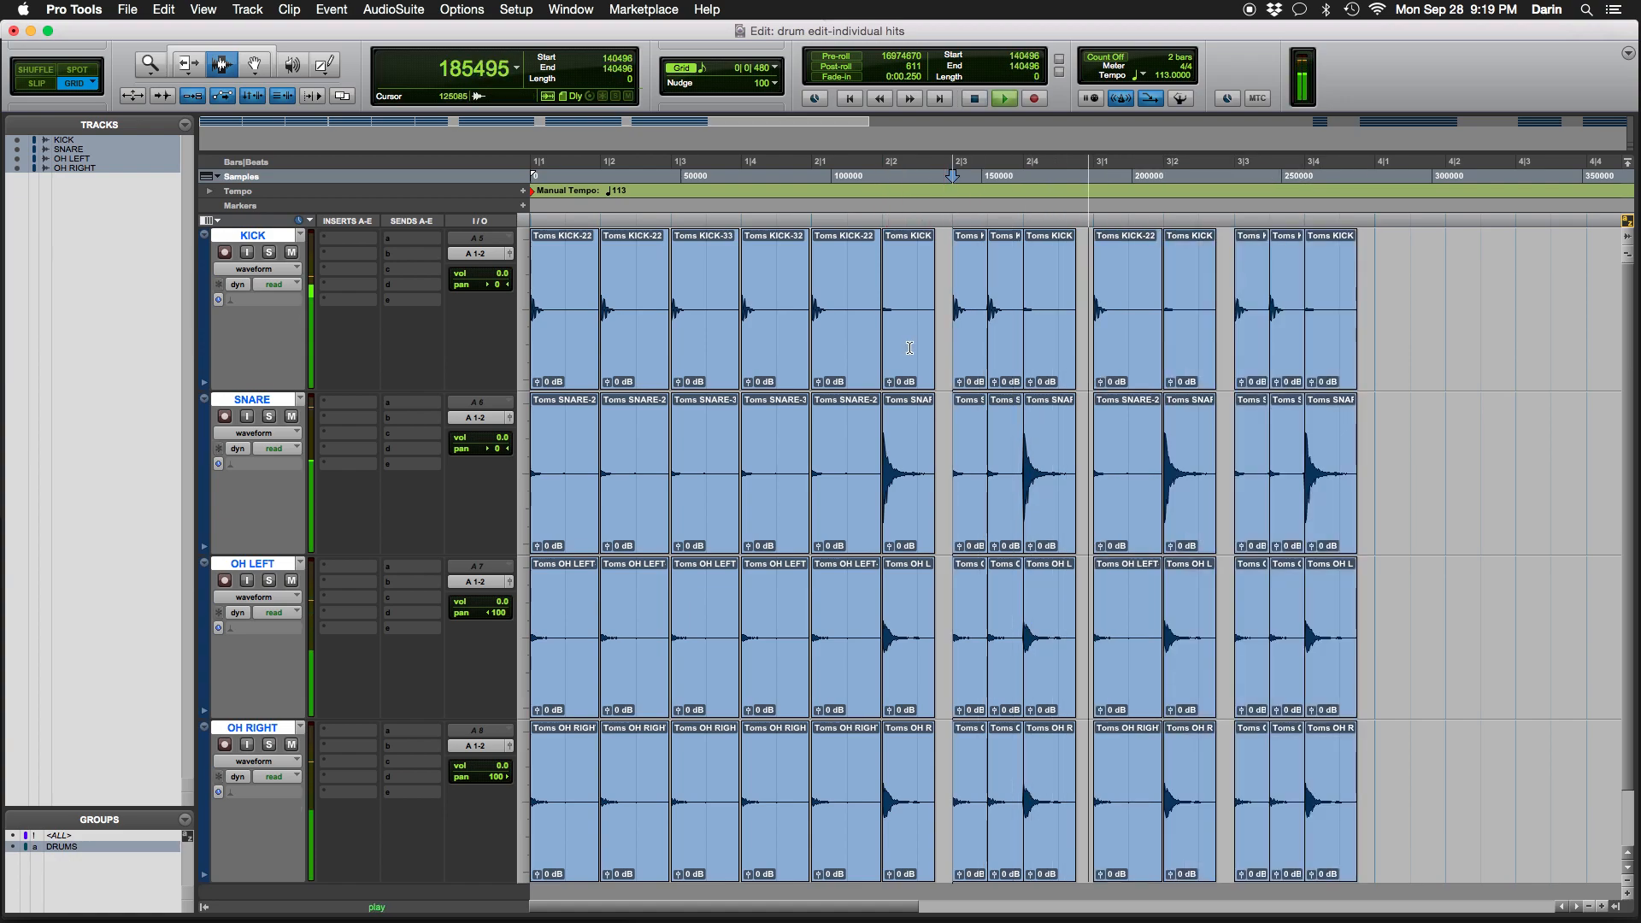
pyautogui.press('space')
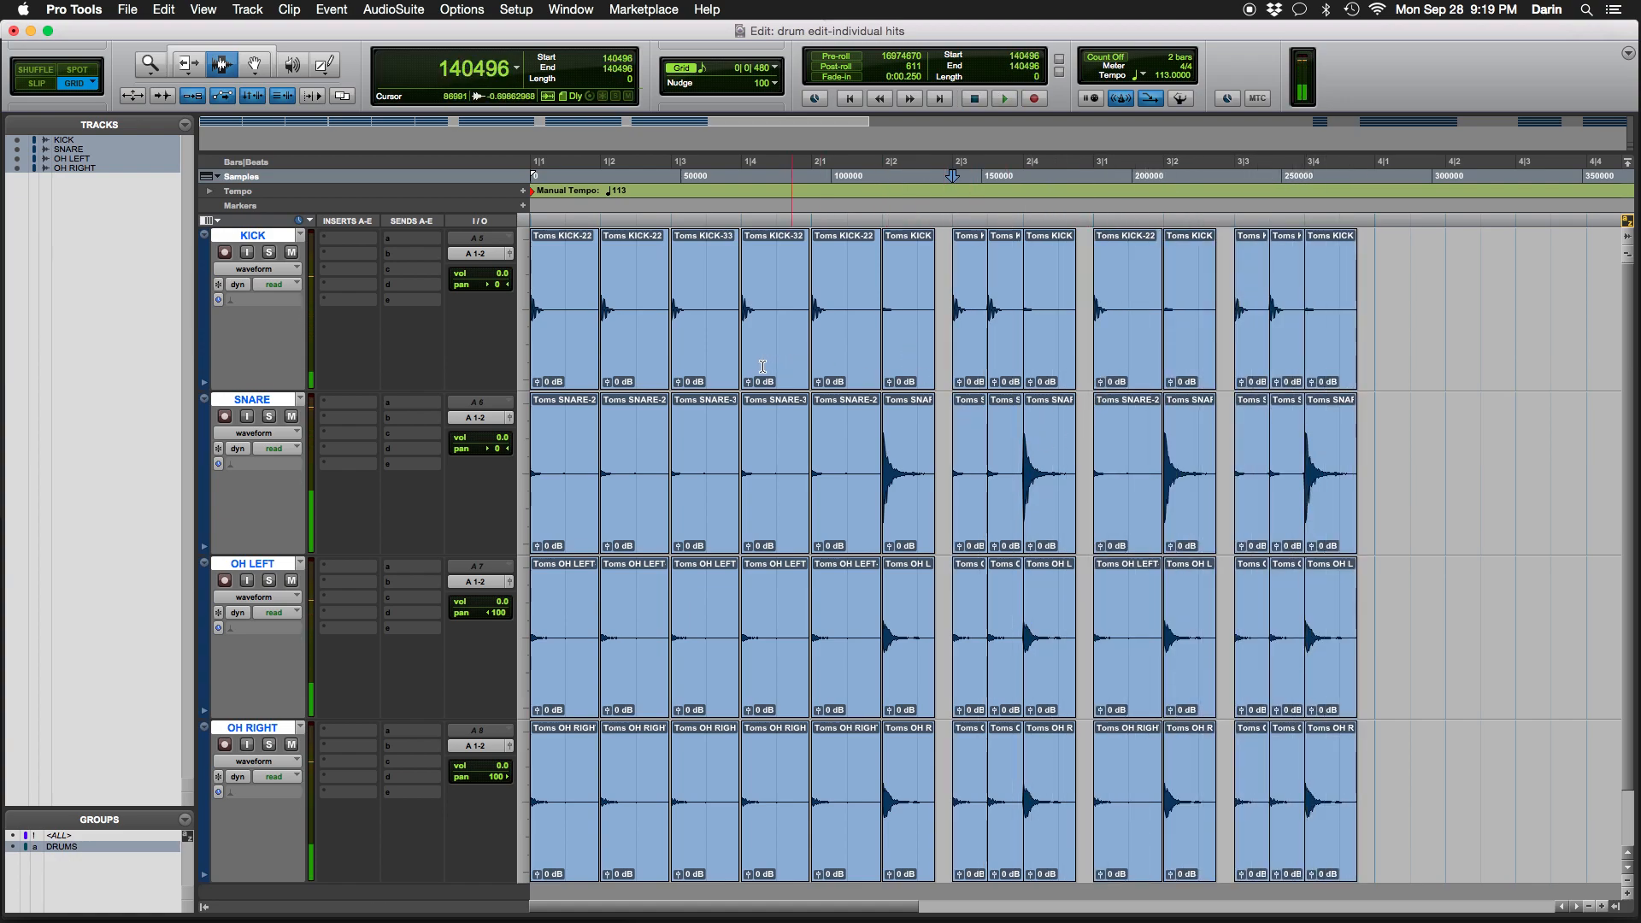
pyautogui.click(812, 363)
pyautogui.press('space')
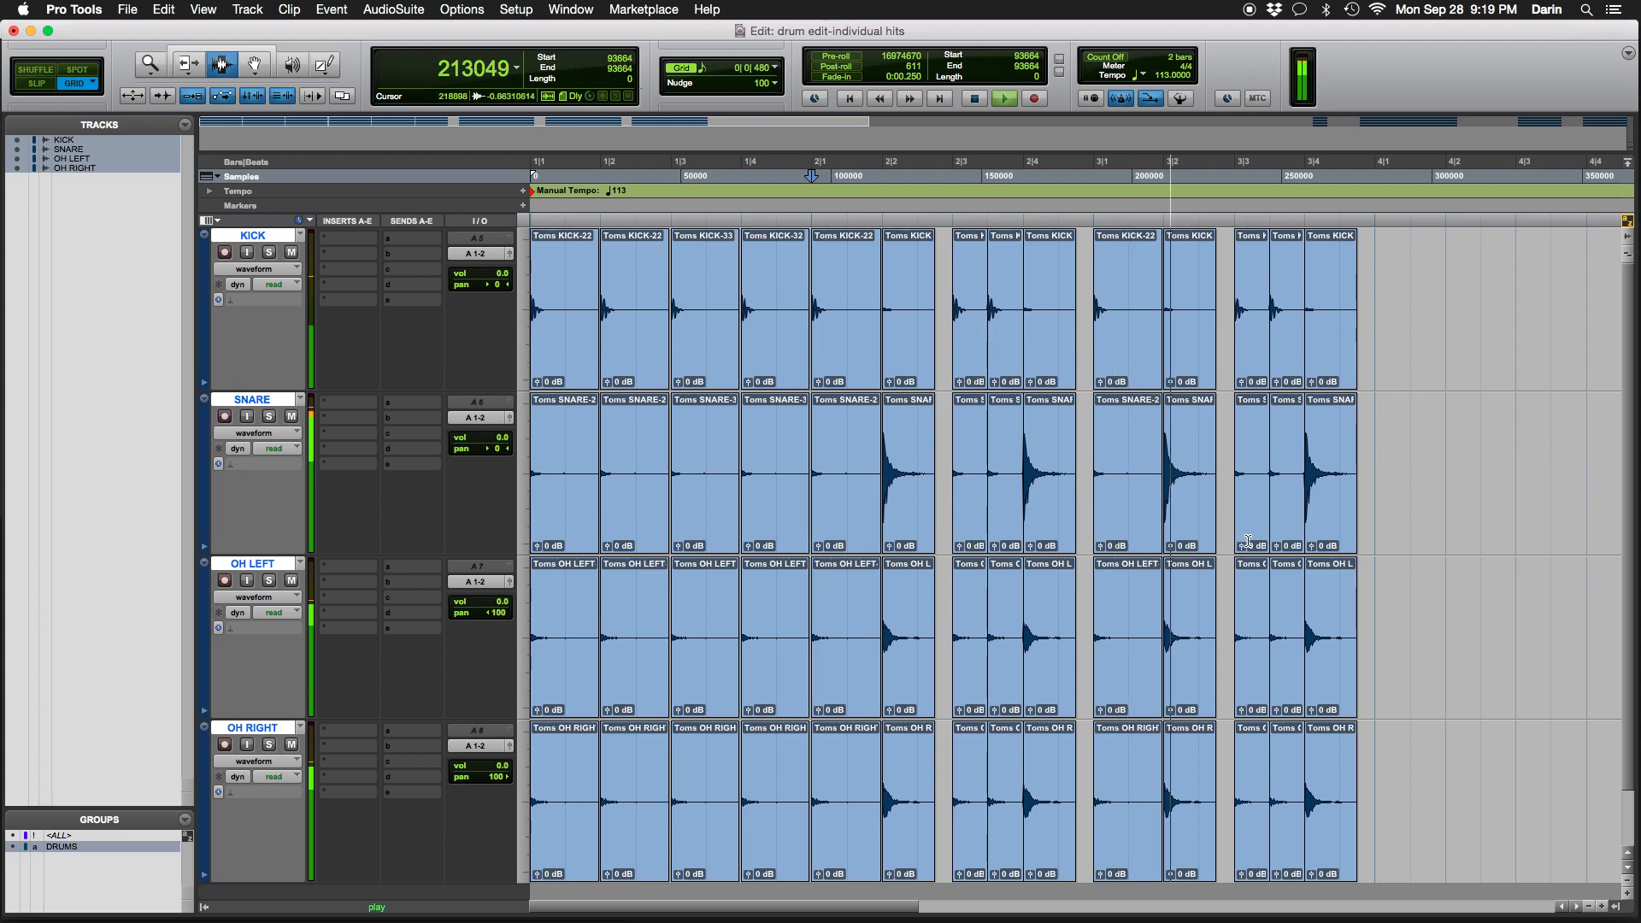
pyautogui.press('space')
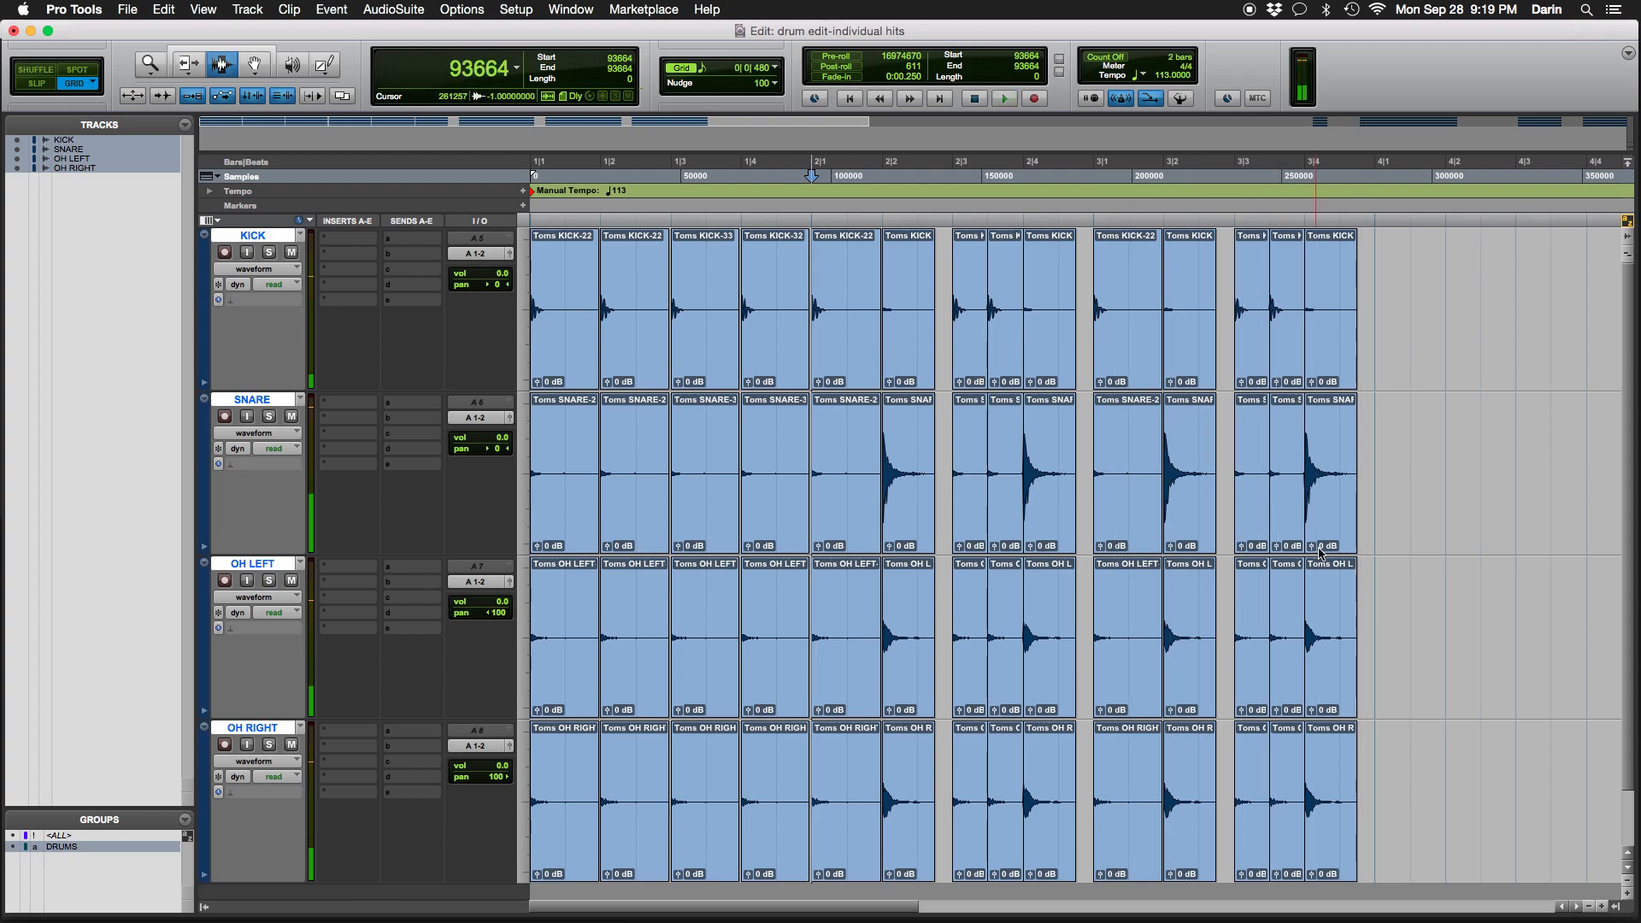
# Audition the separate multi-hit fill clip near bar 8 and move it to the start of bar 4, sample 280991
pyautogui.press('super+bracketleft')
pyautogui.press('super+bracketleft')
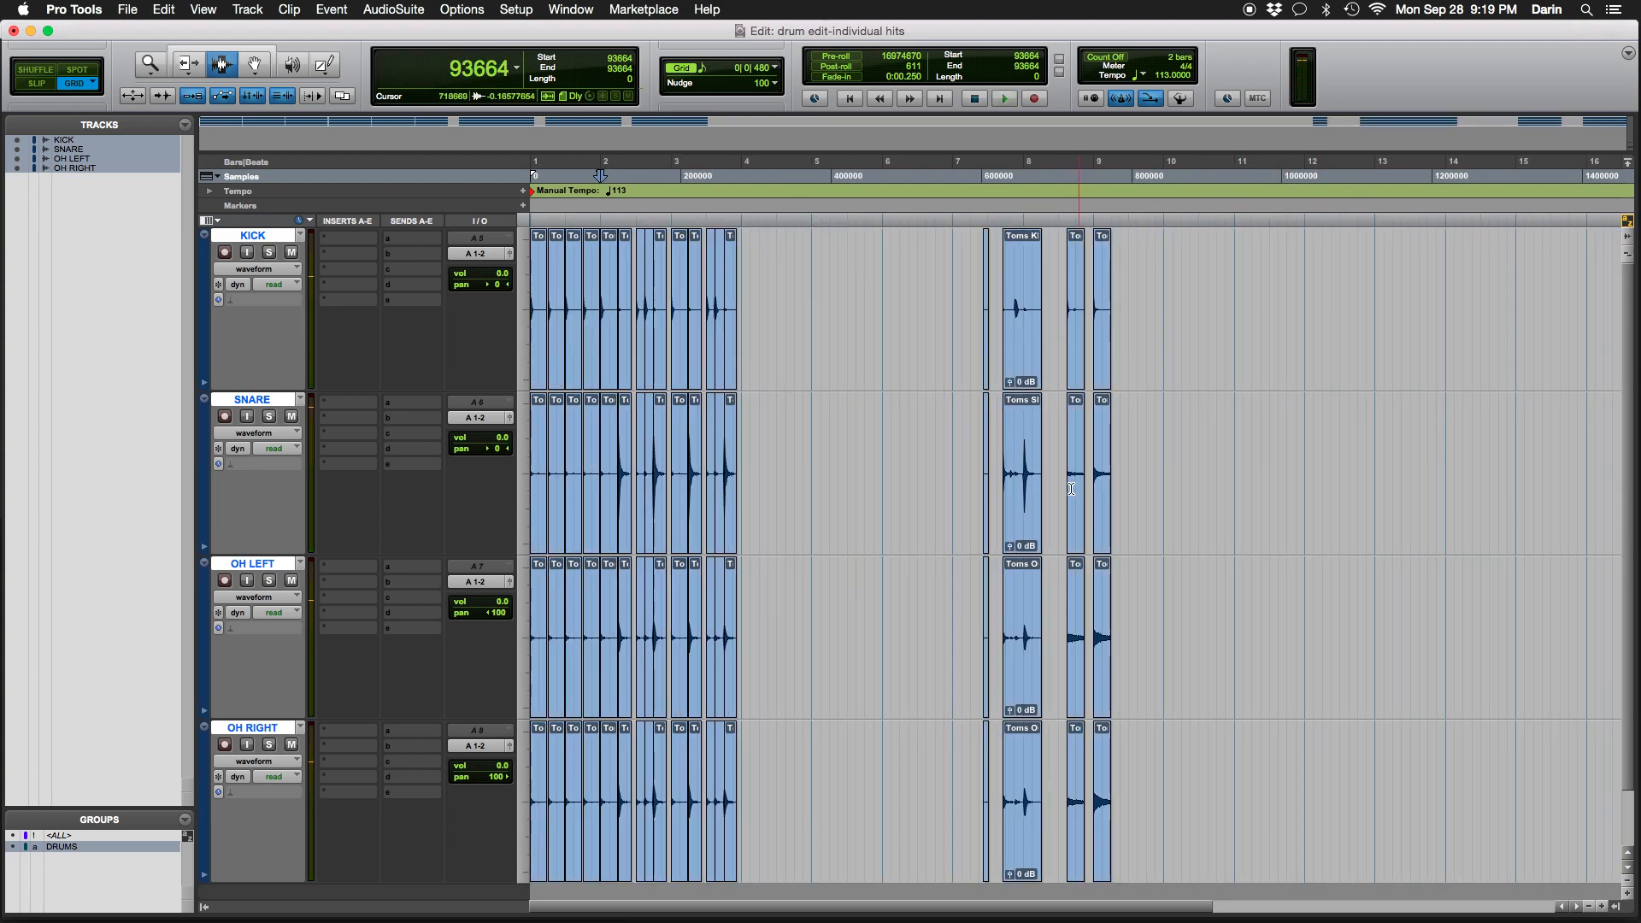
pyautogui.press('super+bracketright')
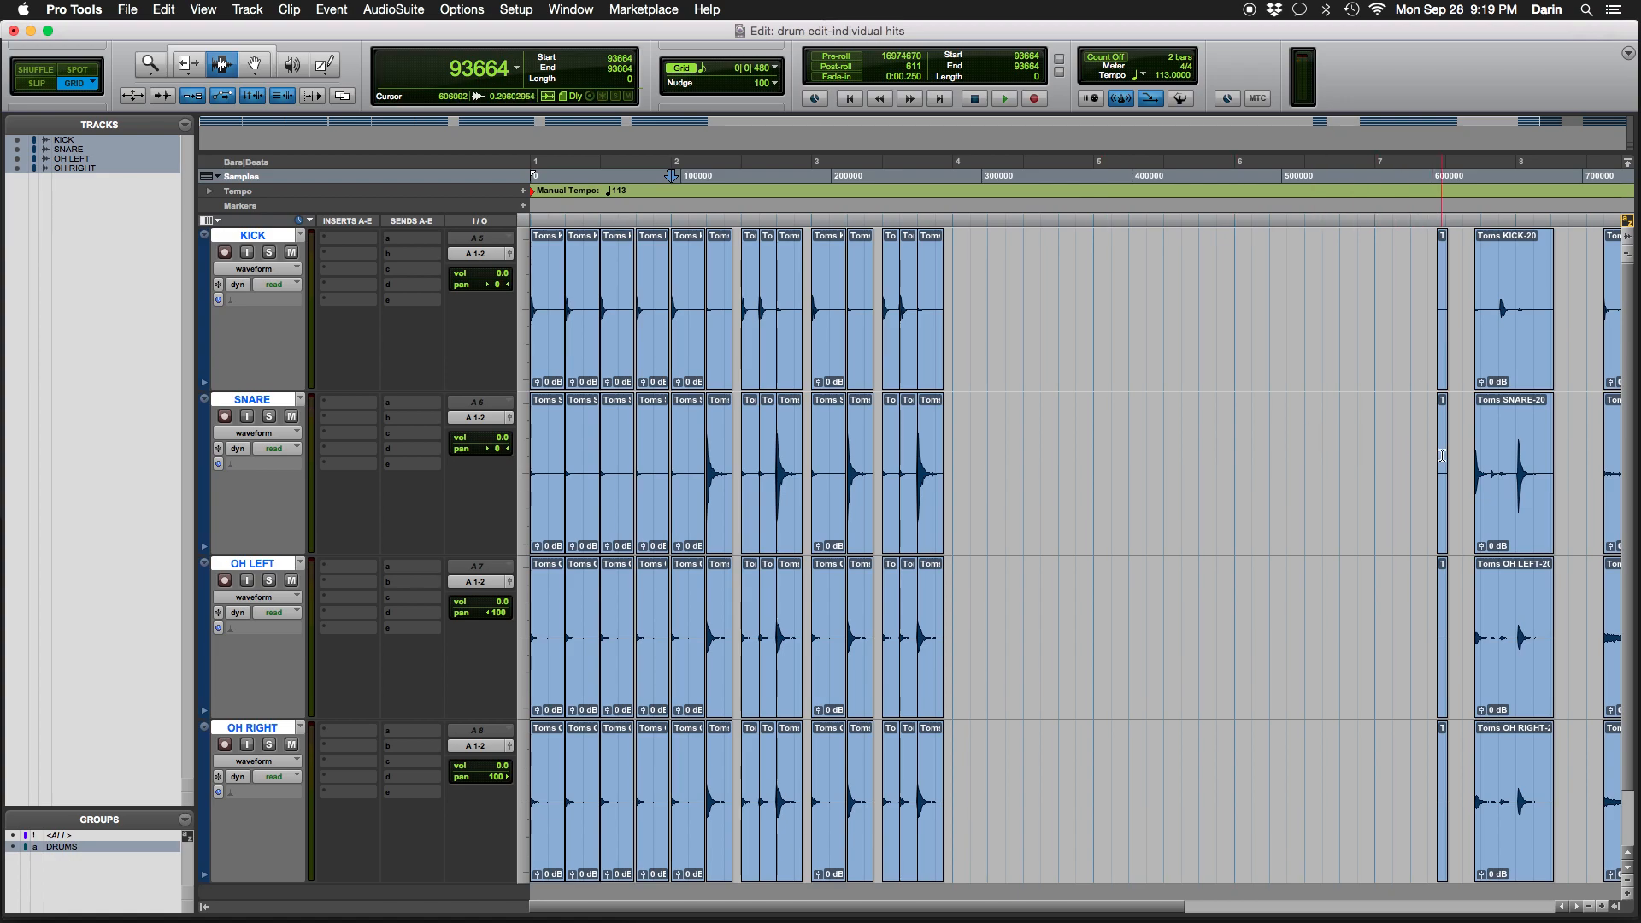
pyautogui.hscroll(5, 1414, 449)
pyautogui.click(989, 472)
pyautogui.press('space')
pyautogui.press('space')
pyautogui.press('F8')
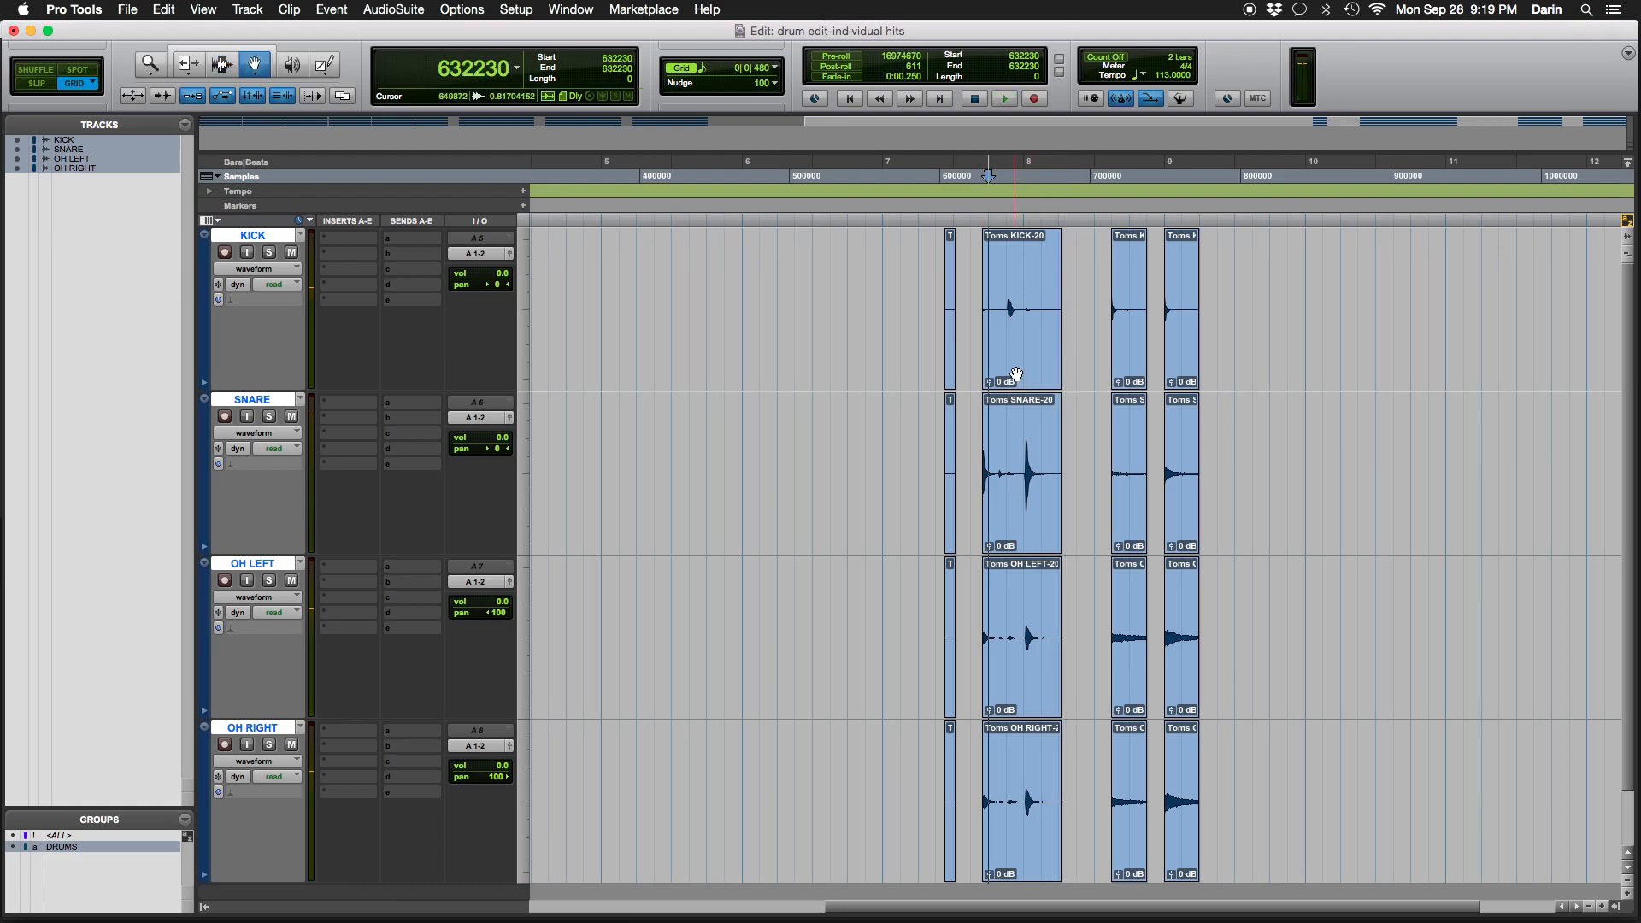
pyautogui.moveTo(1019, 361); pyautogui.dragTo(985, 387)
# Play the fill clip from the start of bar 4, and again with a lead-in from beat 3|3, sample 234159
pyautogui.press('space')
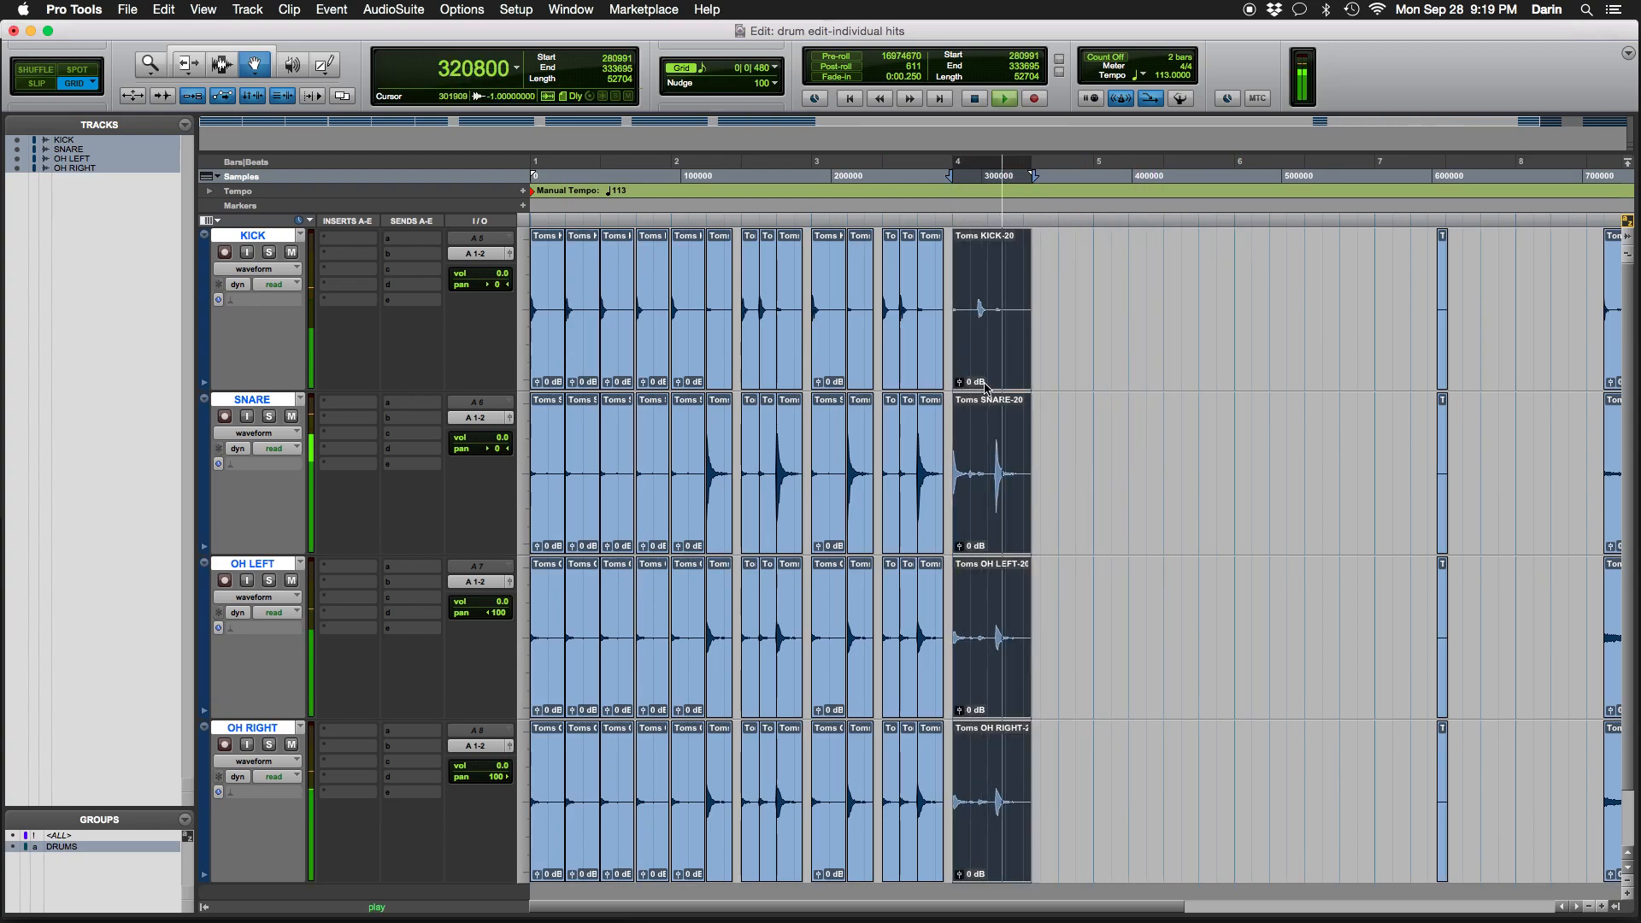
pyautogui.press('space')
pyautogui.press('F7')
pyautogui.click(880, 363)
pyautogui.press('space')
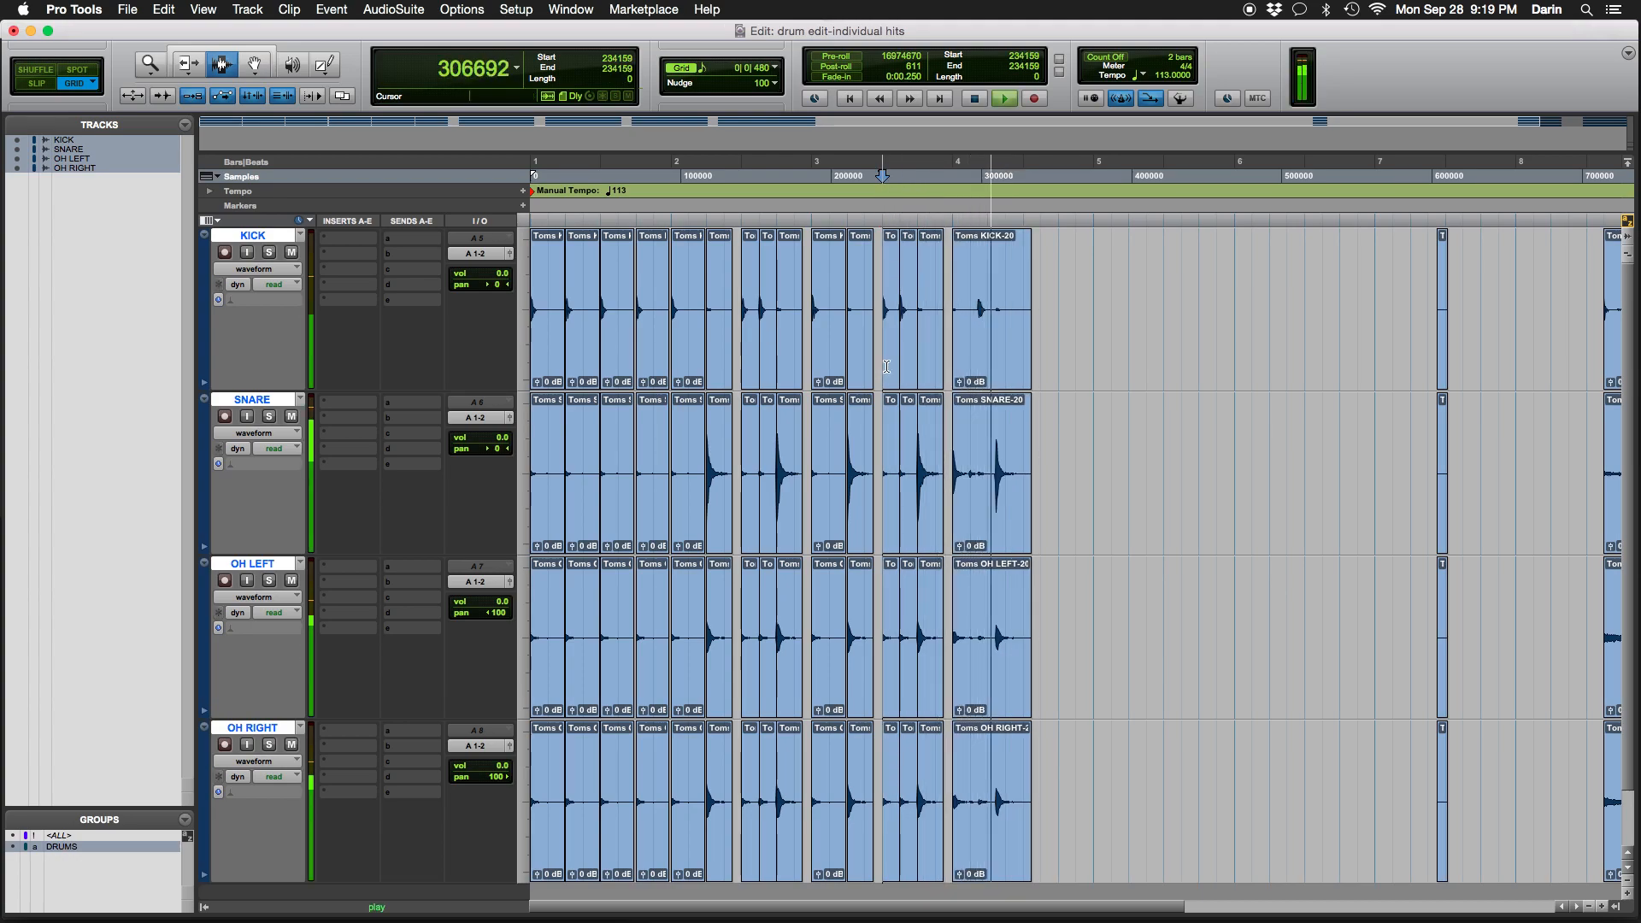
pyautogui.press('space')
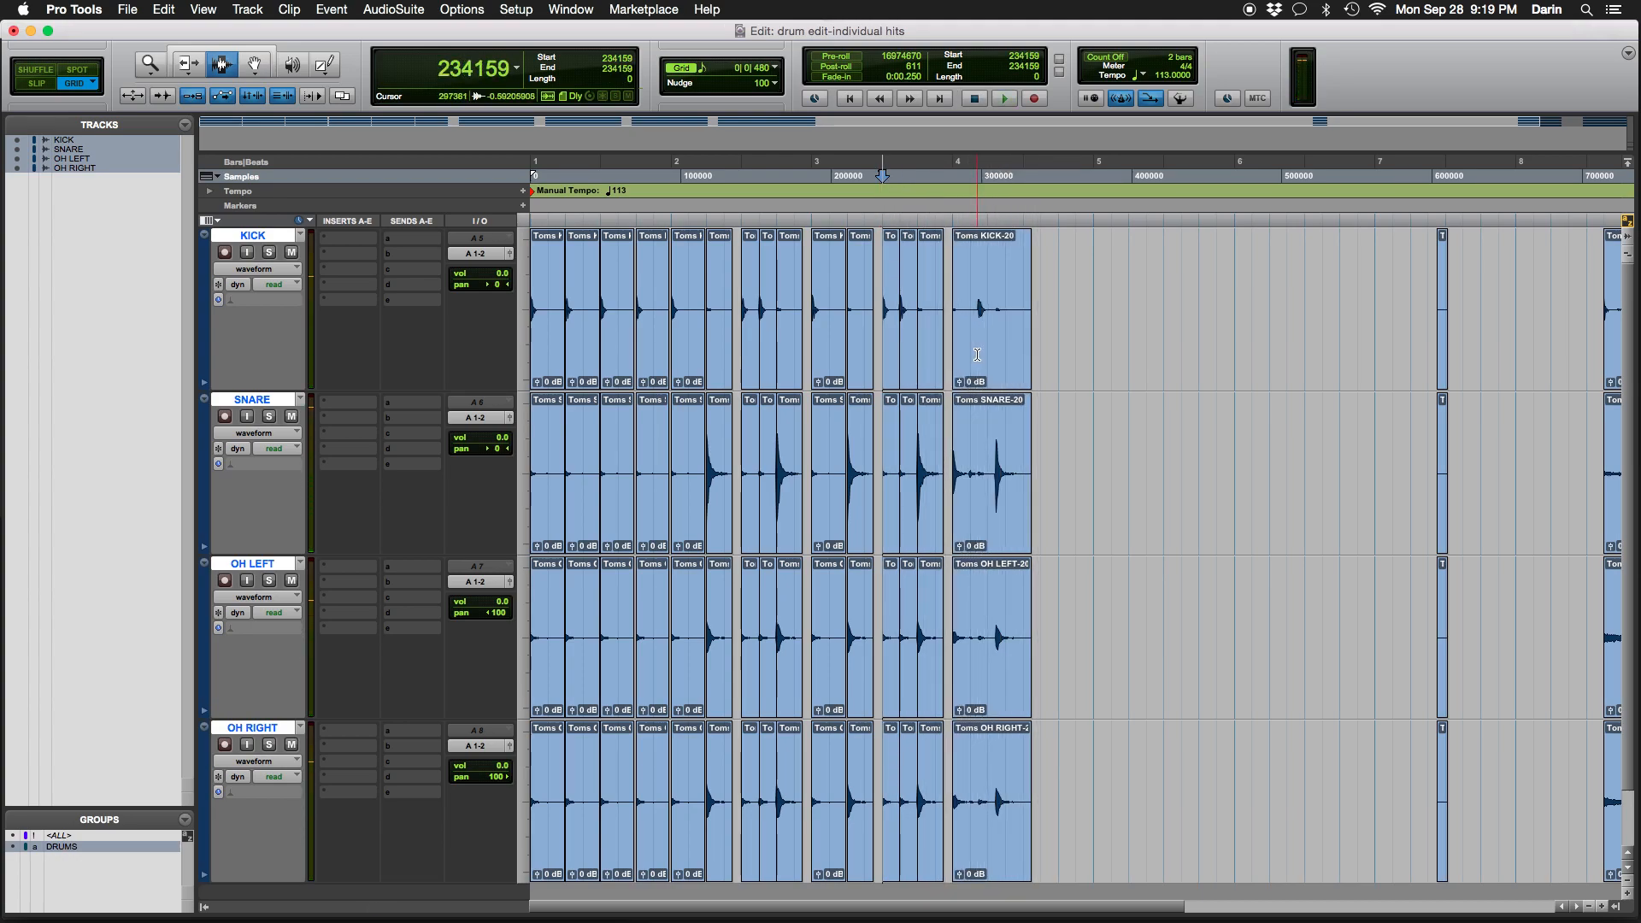
# Move the fill clip away from the pattern to start at sample 362947
pyautogui.press('F8')
pyautogui.moveTo(976, 354); pyautogui.dragTo(1103, 351)
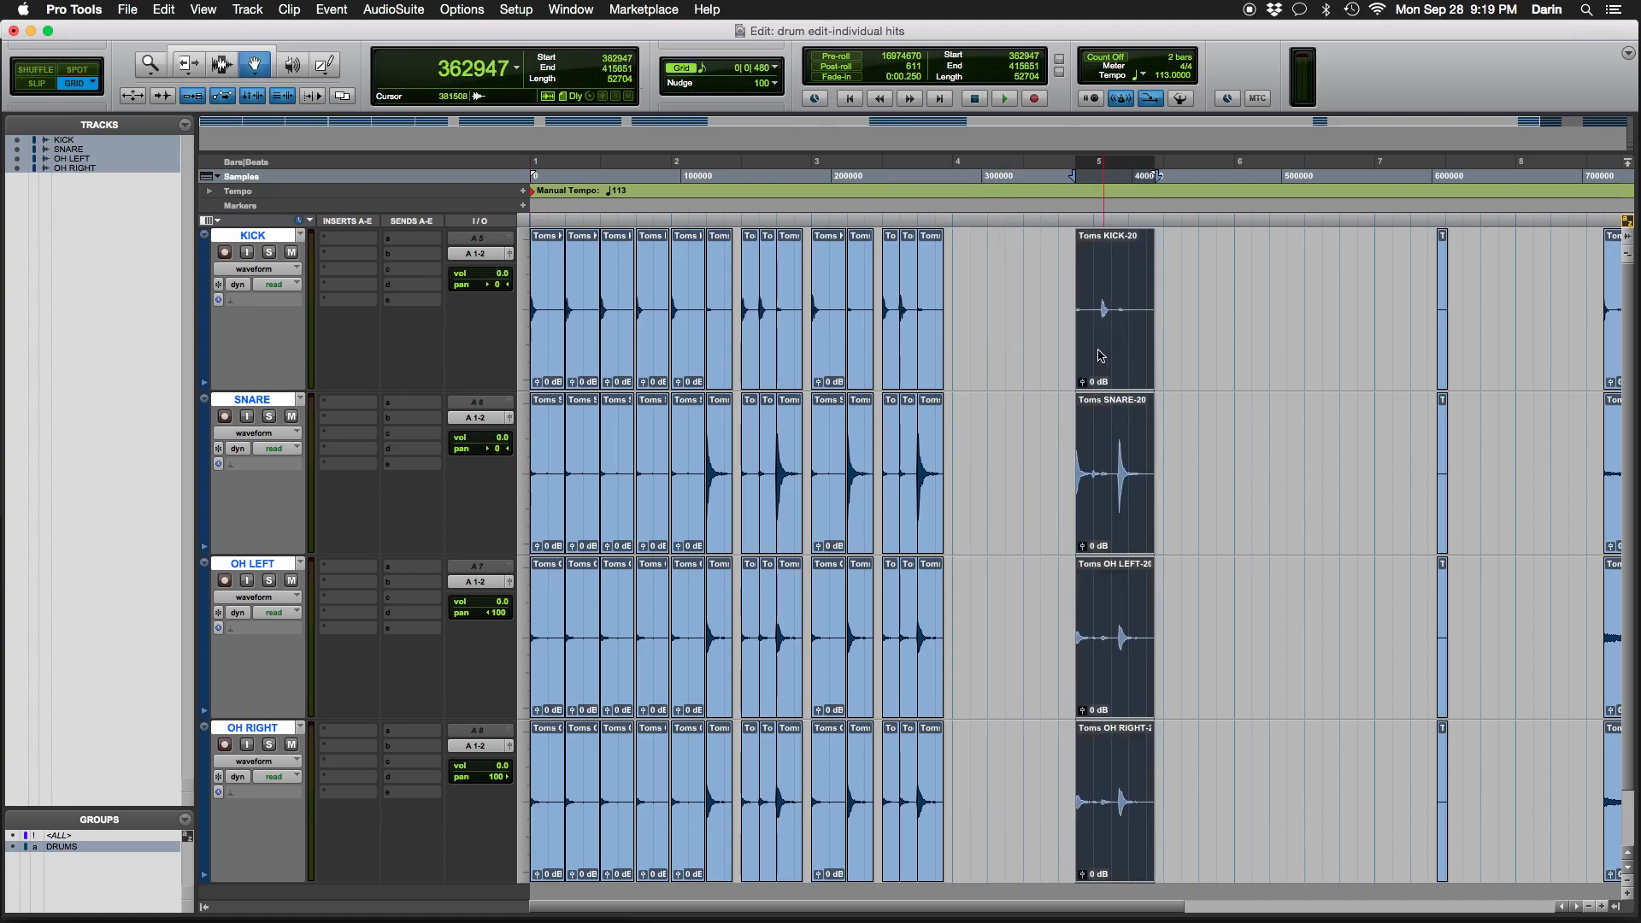
# Audition the three hits from beat 3|3, the kick and snare pair at bar 3, and the fill clip for comparison
pyautogui.click(889, 357)
pyautogui.keyDown('shift'); pyautogui.click(932, 356); pyautogui.keyUp('shift')
pyautogui.press('space')
pyautogui.press('space')
pyautogui.press('space')
pyautogui.press('space')
pyautogui.click(825, 352)
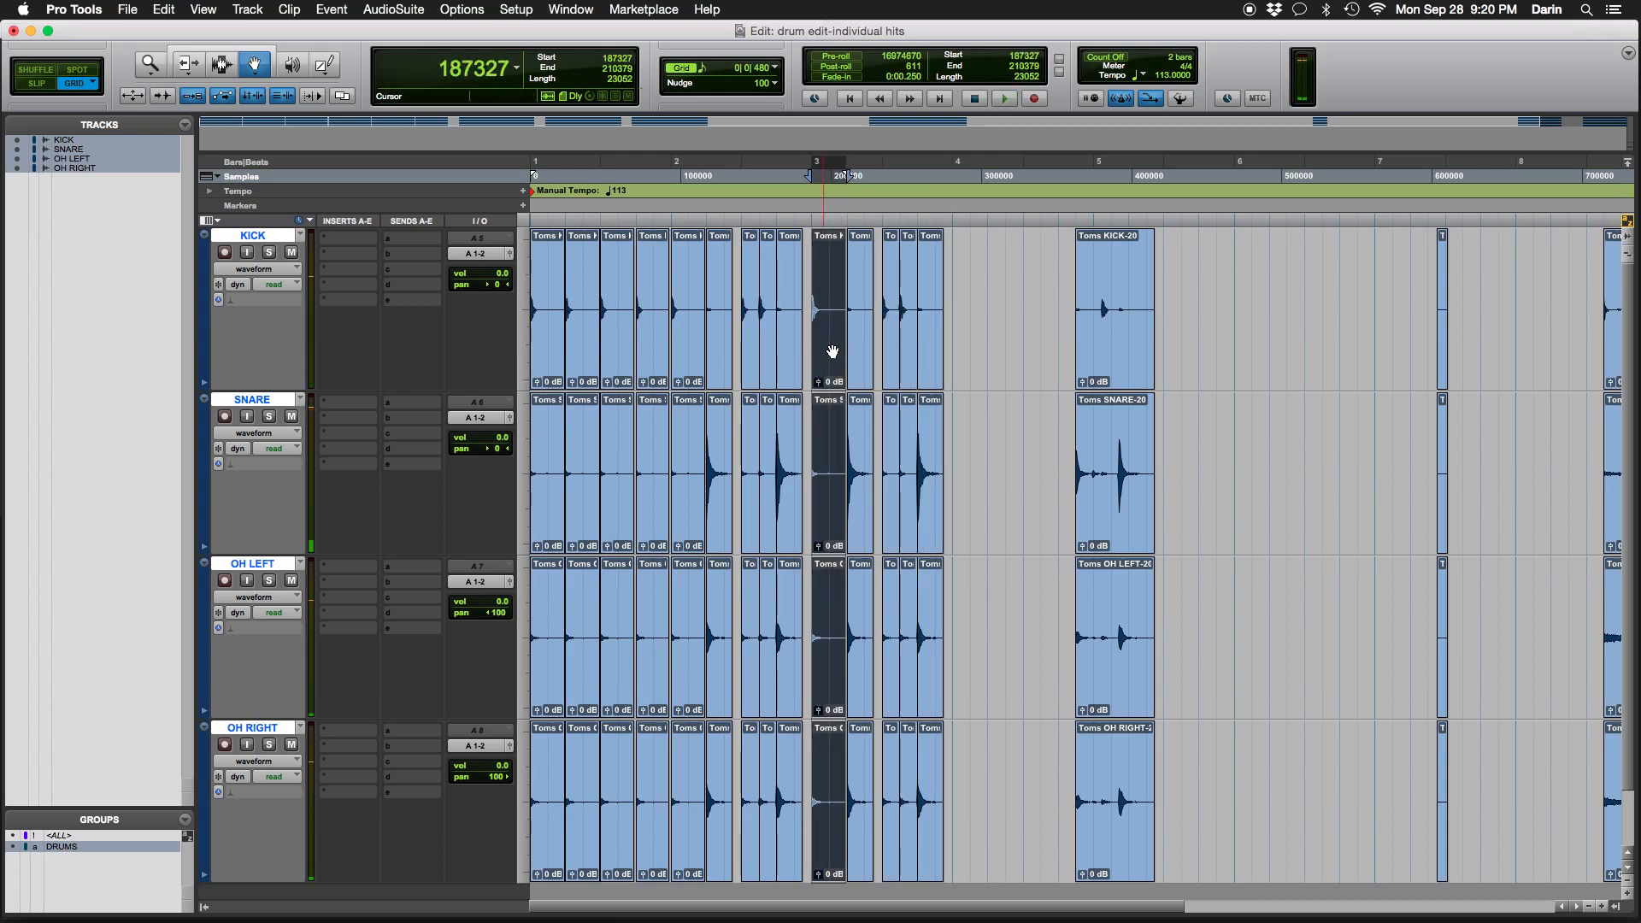
pyautogui.keyDown('shift'); pyautogui.click(866, 347); pyautogui.keyUp('shift')
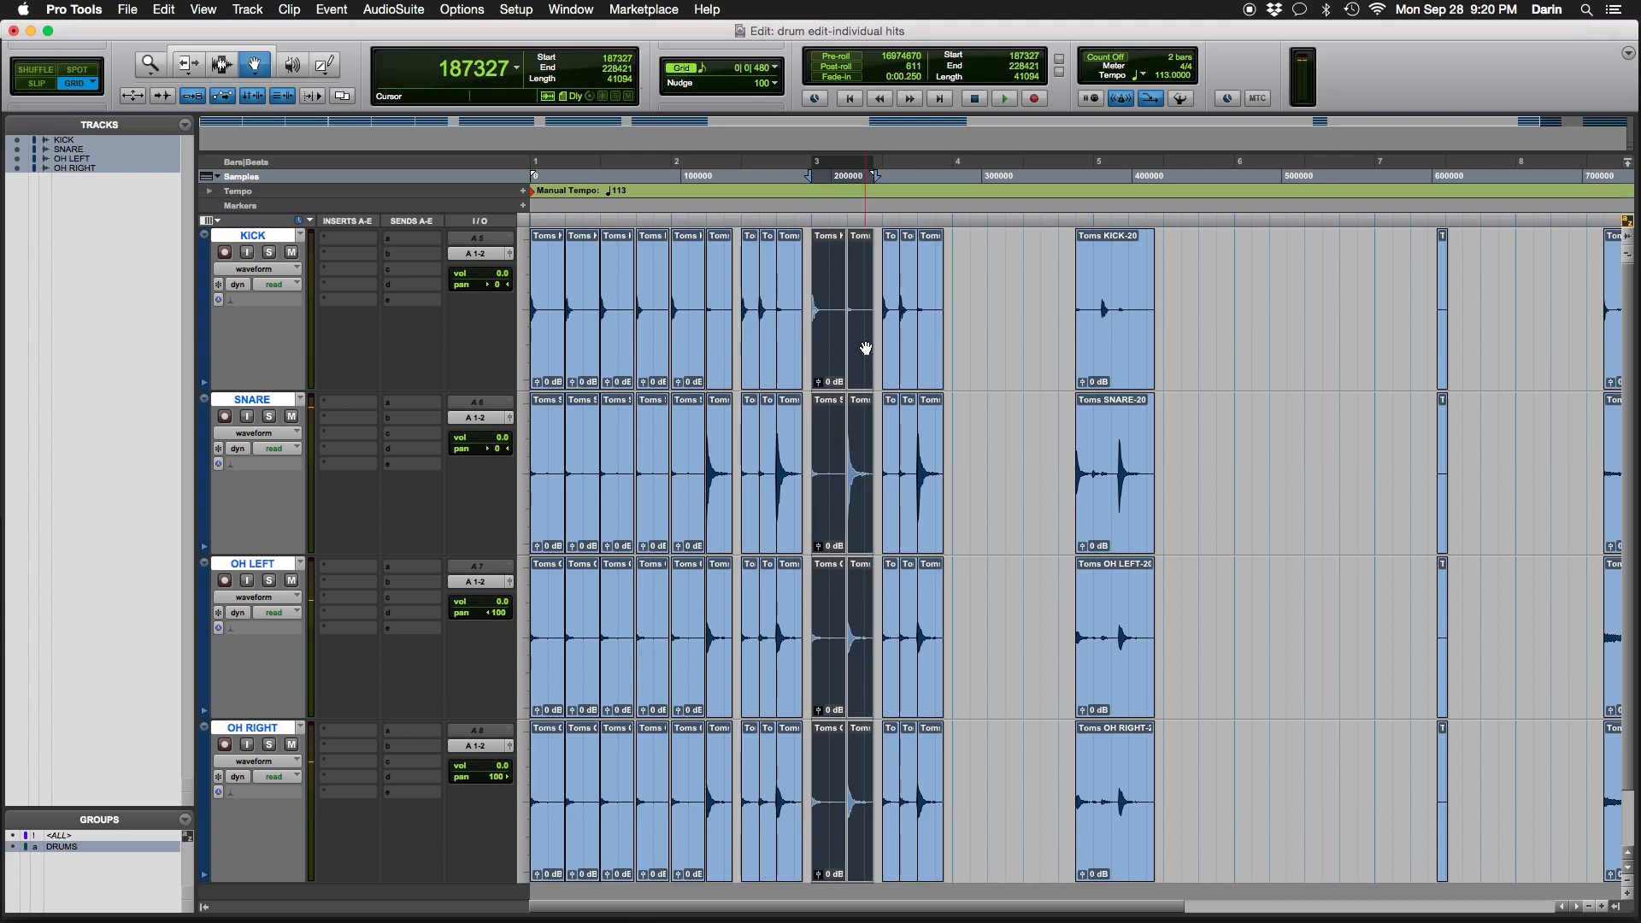
pyautogui.press('space')
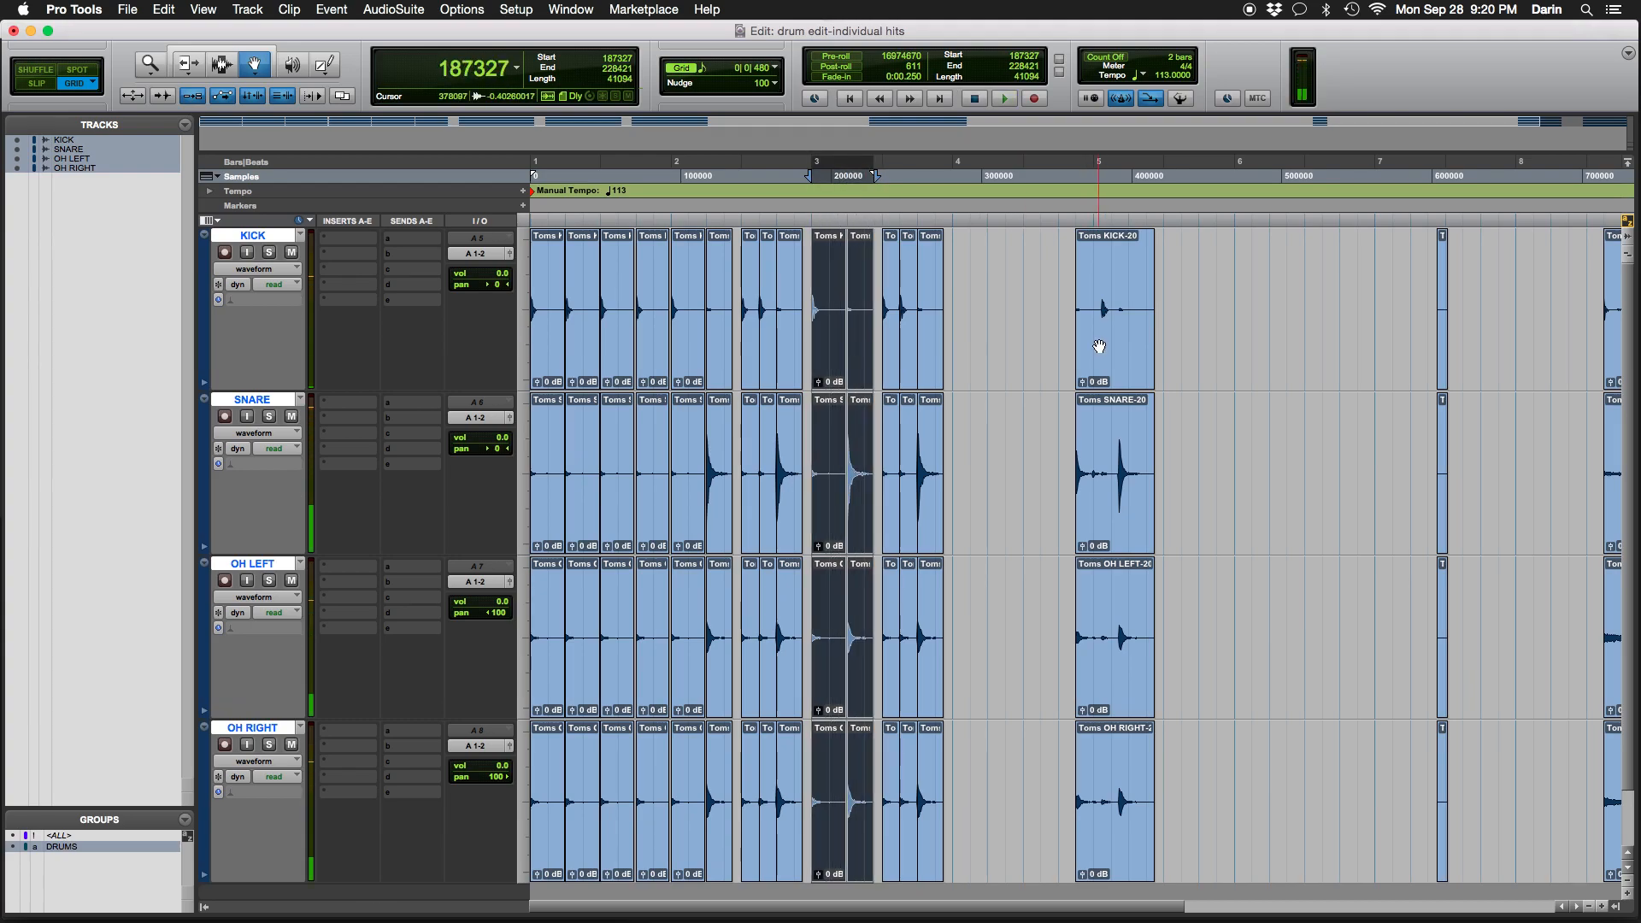
pyautogui.click(1099, 345)
pyautogui.press('space')
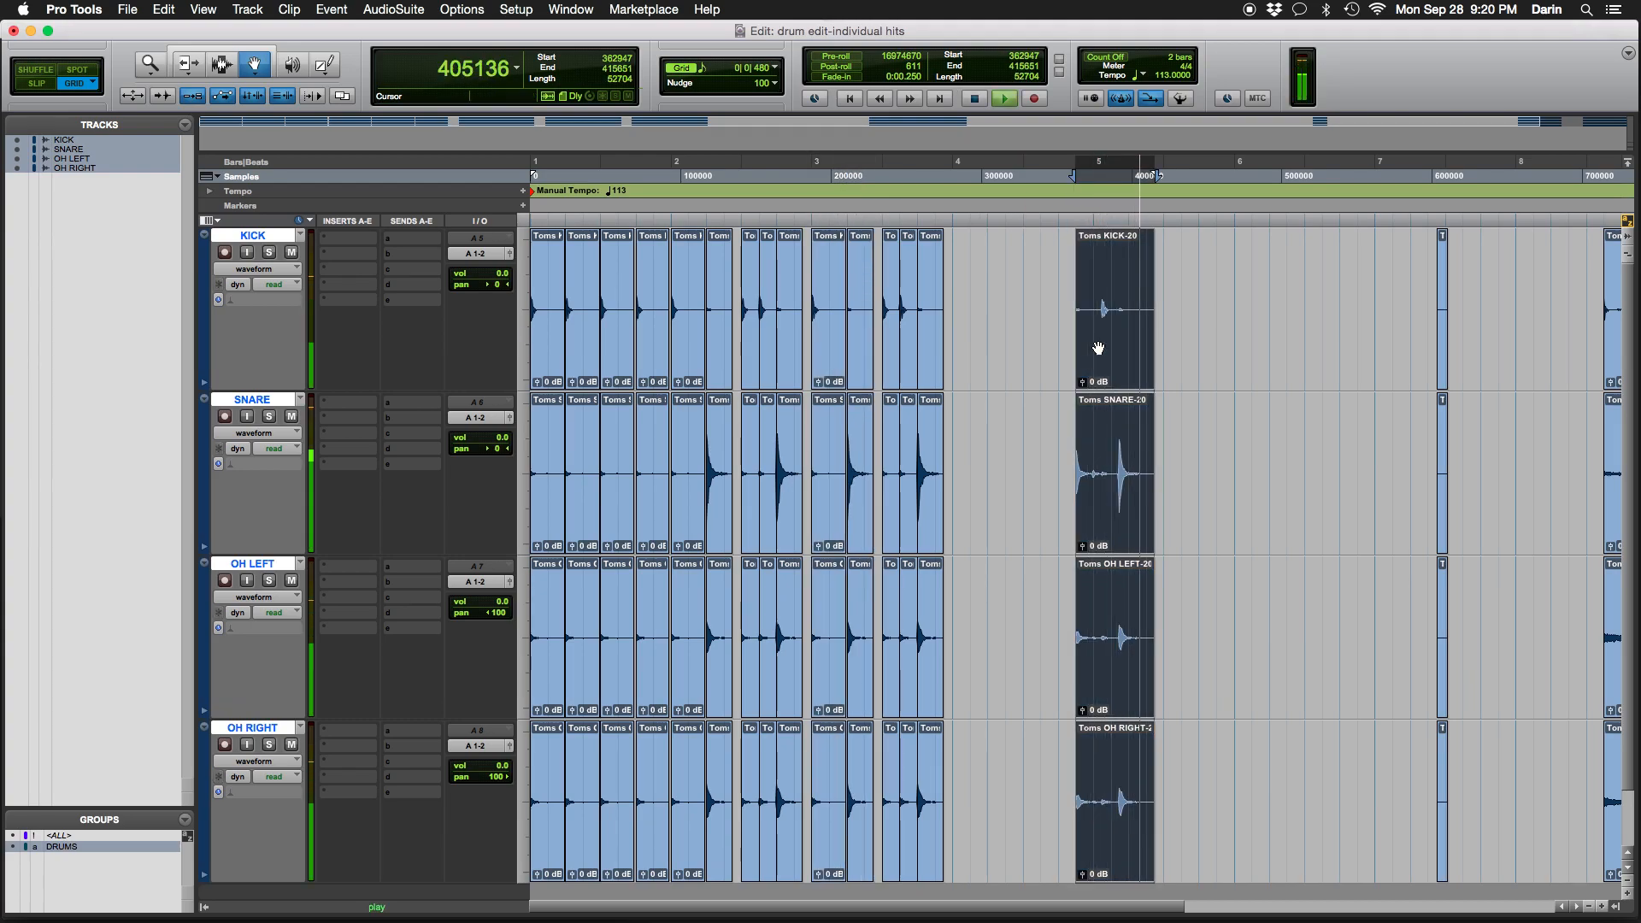
# Copy the kick and snare pair from the start of bar 3 to the start of bar 4, sample 280991, and play it
pyautogui.click(825, 343)
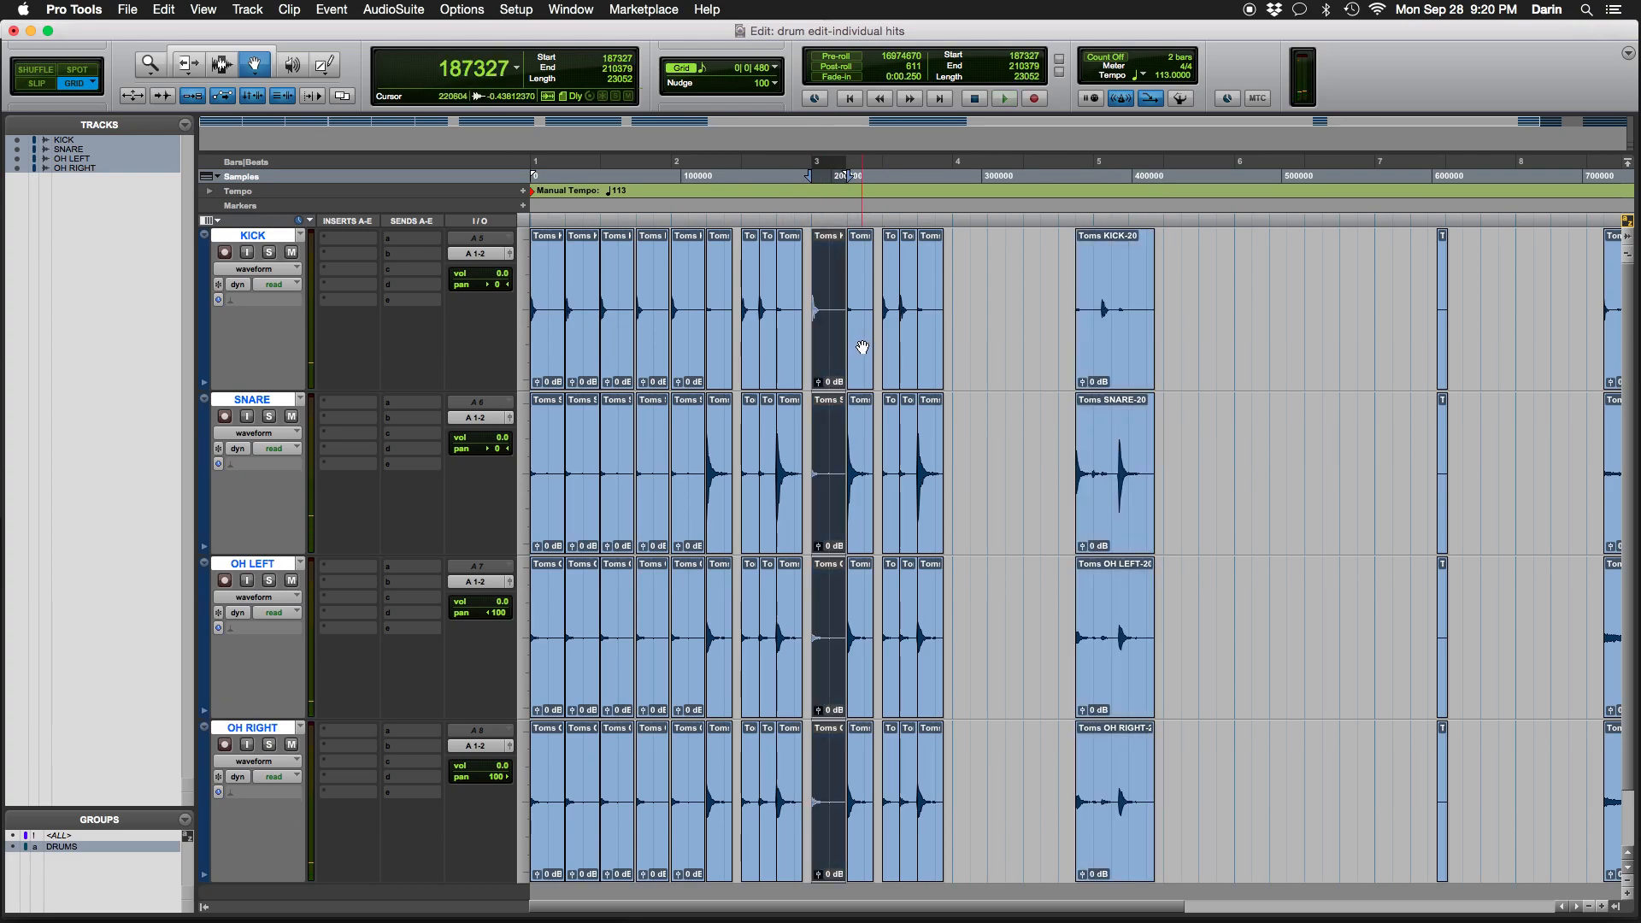
pyautogui.keyDown('shift'); pyautogui.click(862, 347); pyautogui.keyUp('shift')
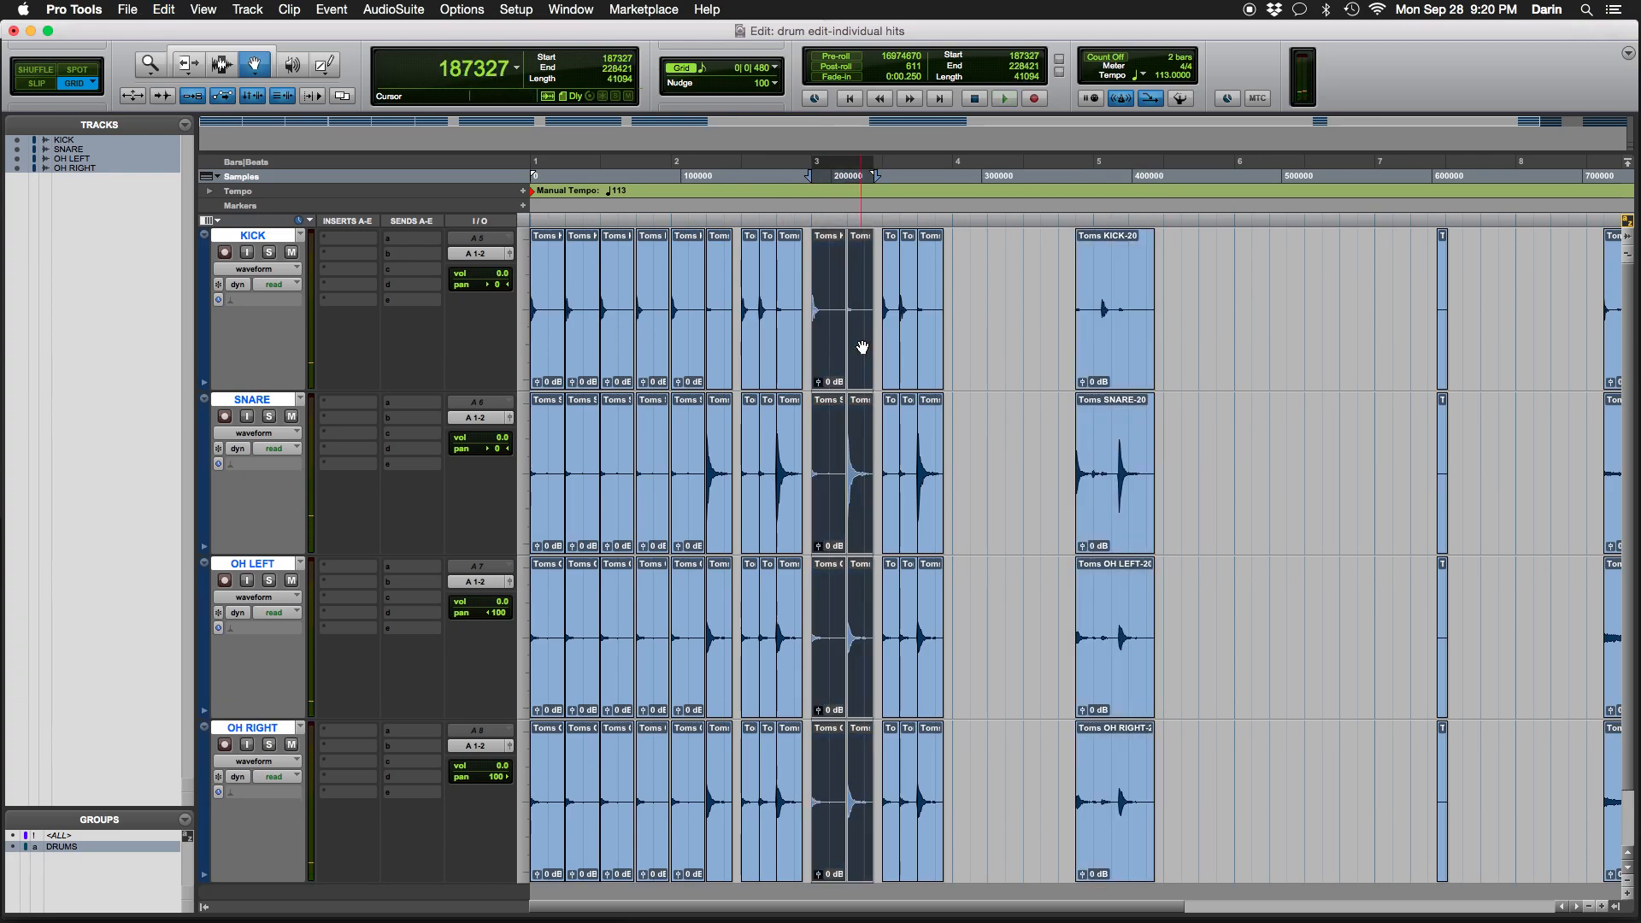
pyautogui.press('F7')
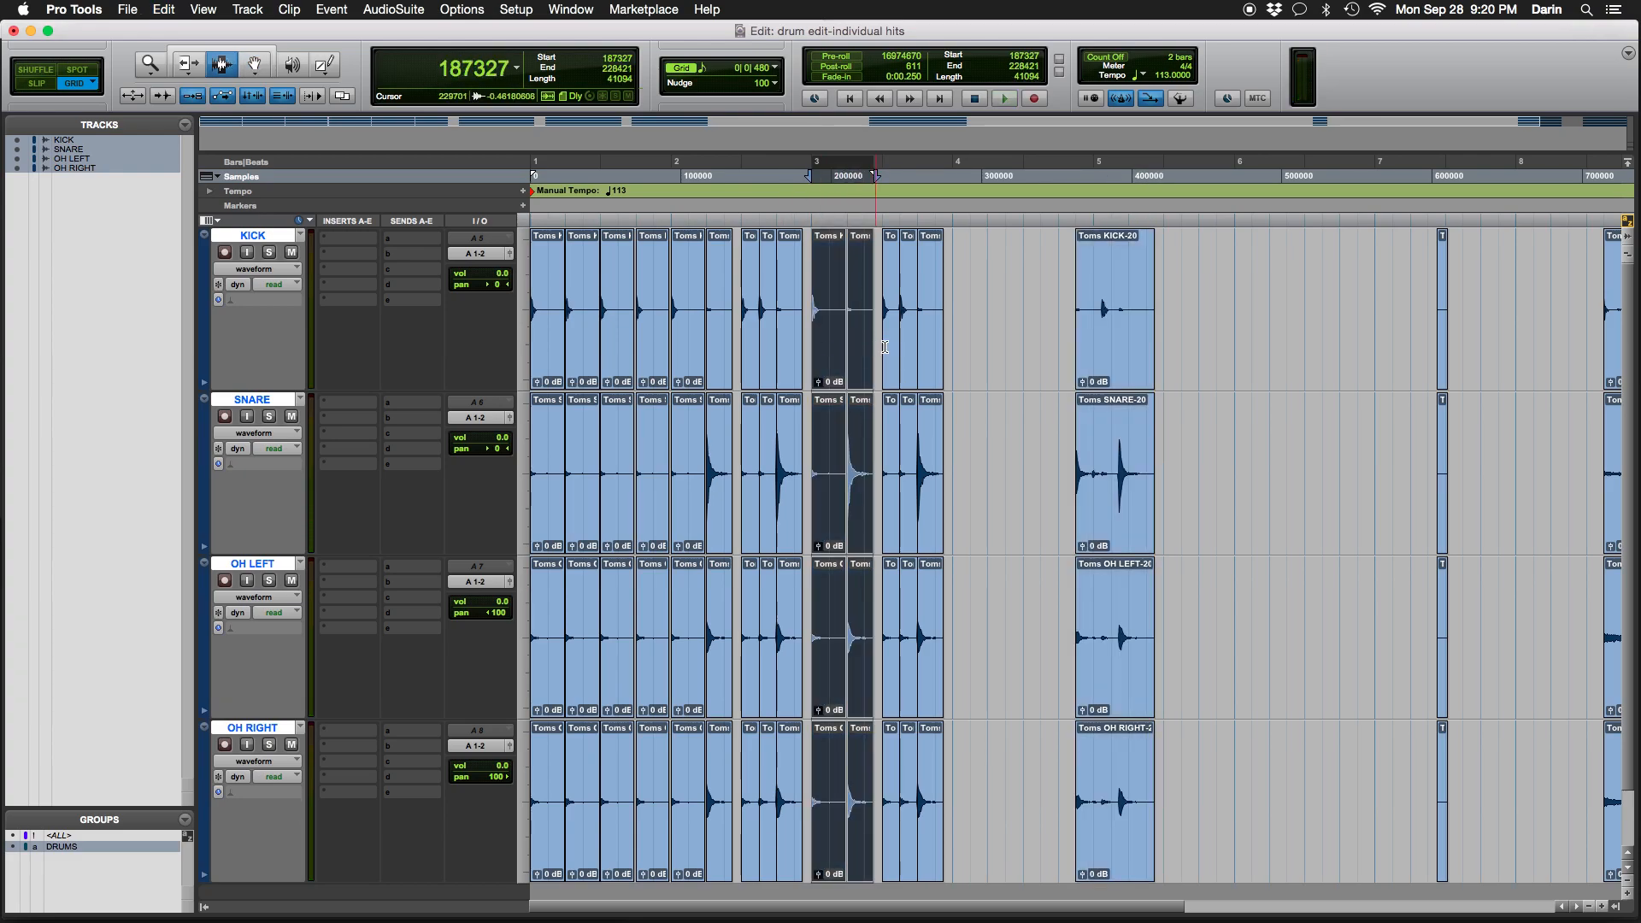
pyautogui.click(951, 361)
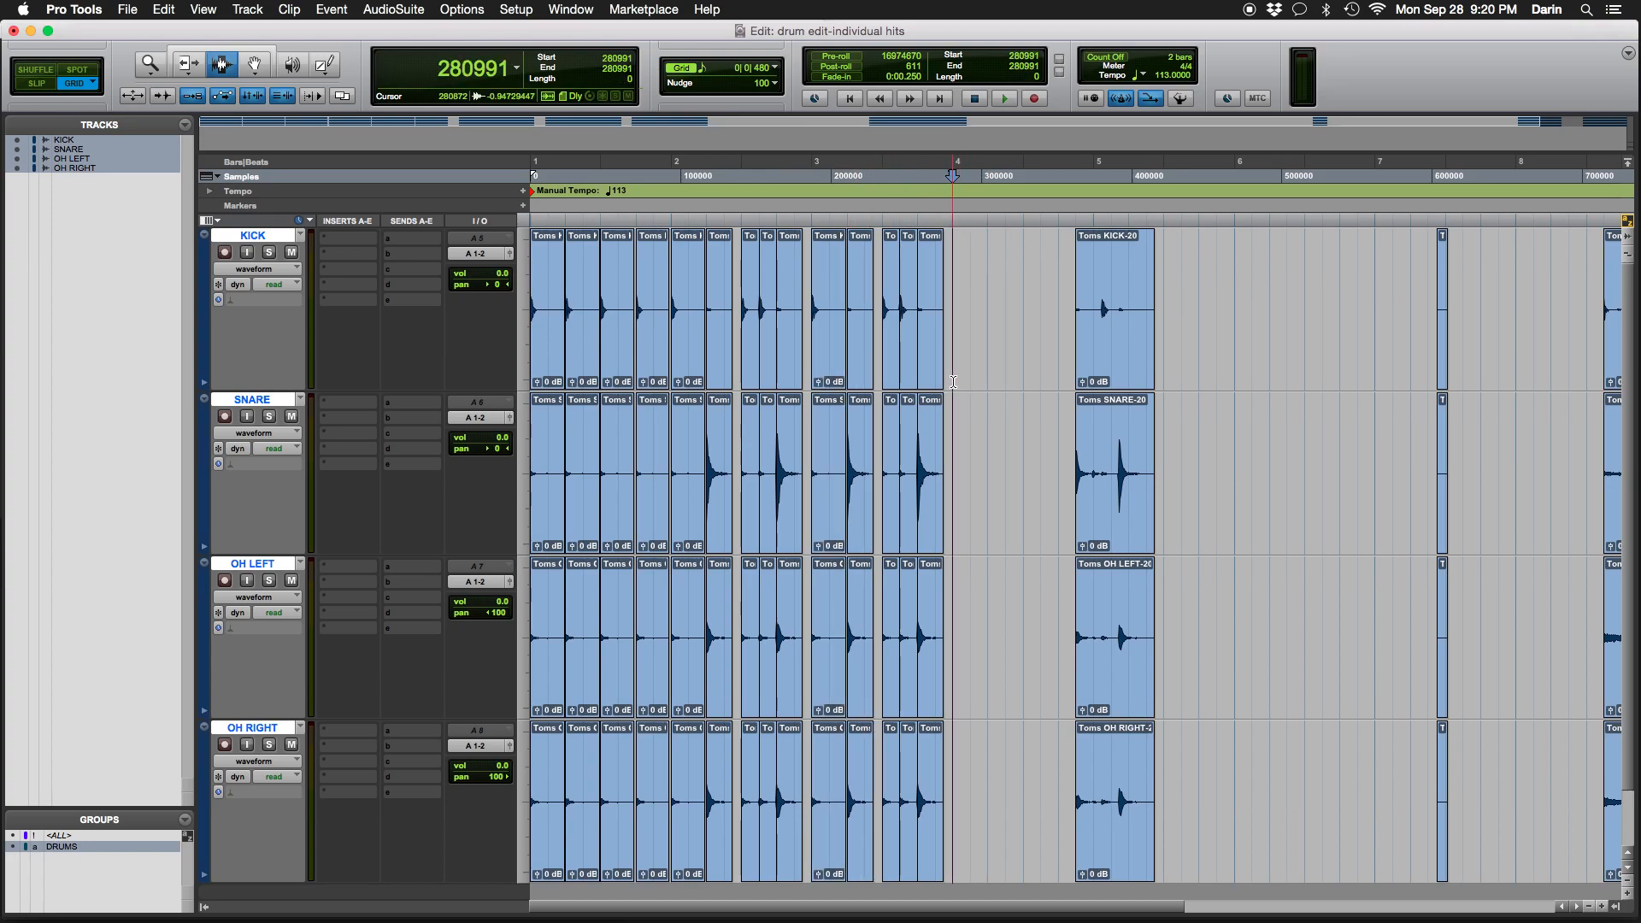
pyautogui.press('super+v')
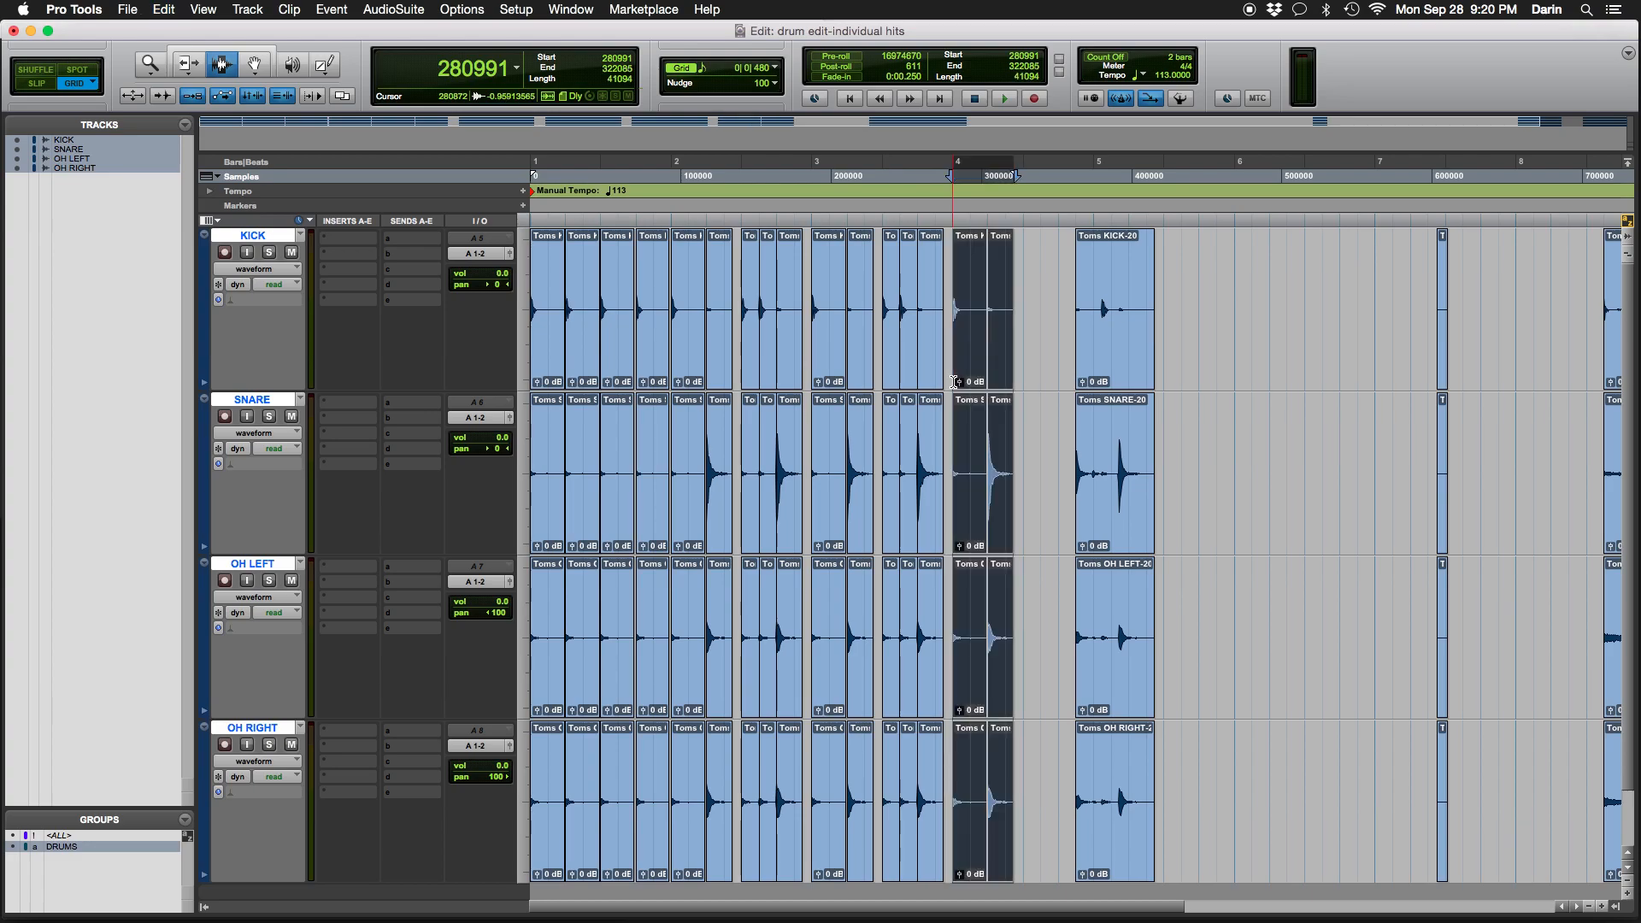
pyautogui.press('space')
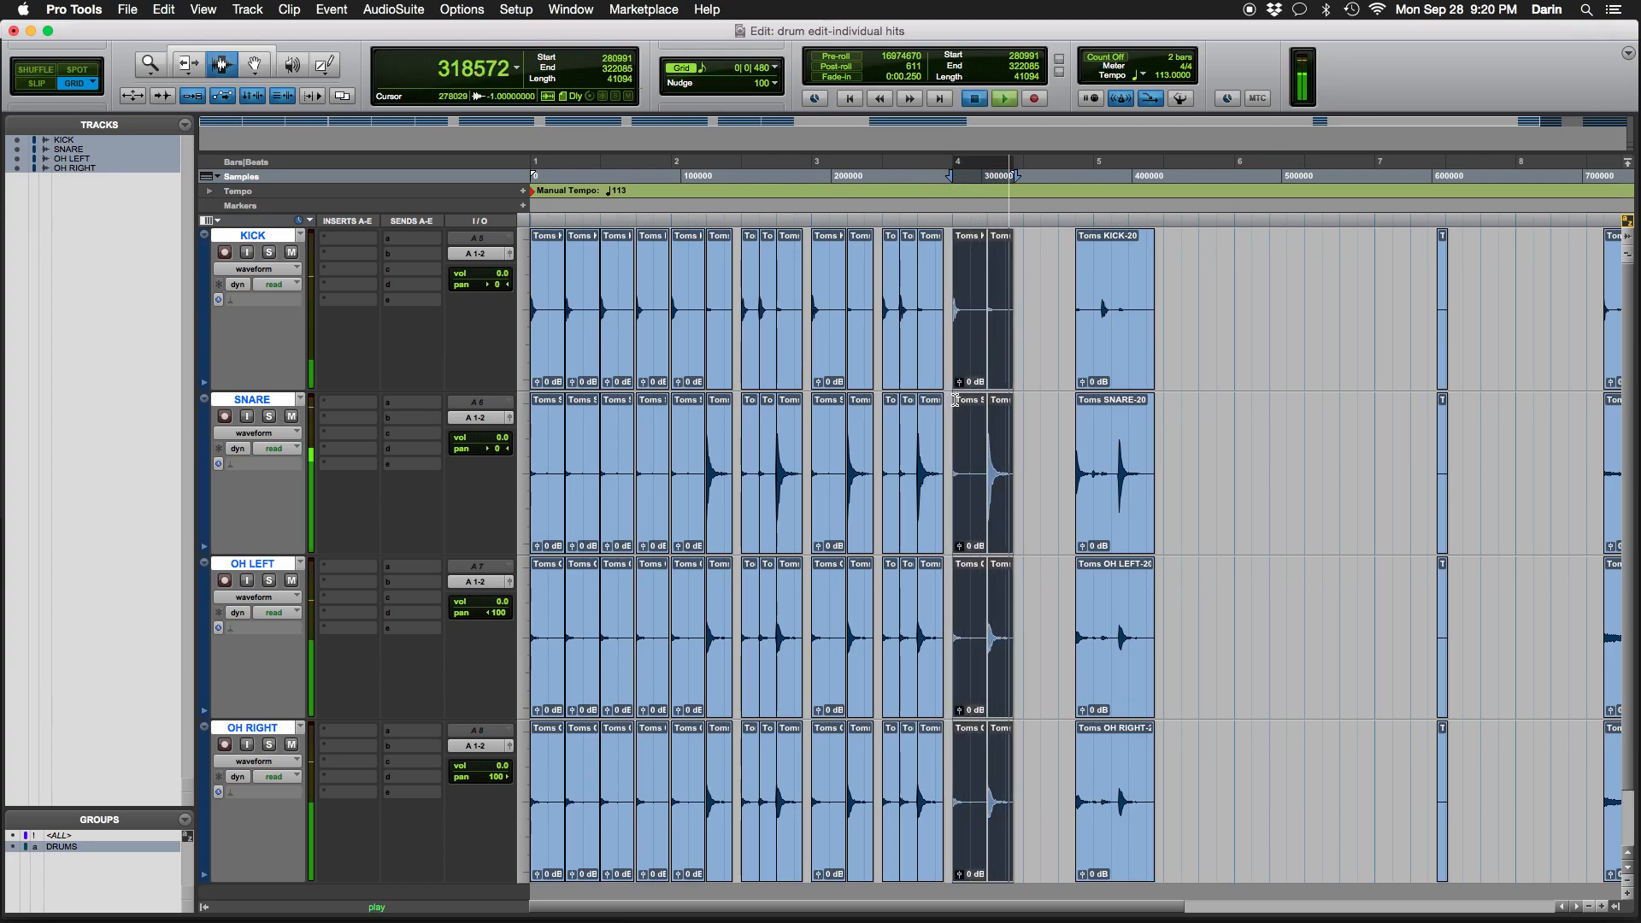
# Move the fill clip to start at beat 4|3, sample 327823, and play it from the start of bar 4
pyautogui.press('F8')
pyautogui.moveTo(1111, 354); pyautogui.dragTo(1058, 356)
pyautogui.press('F7')
pyautogui.click(951, 358)
pyautogui.press('space')
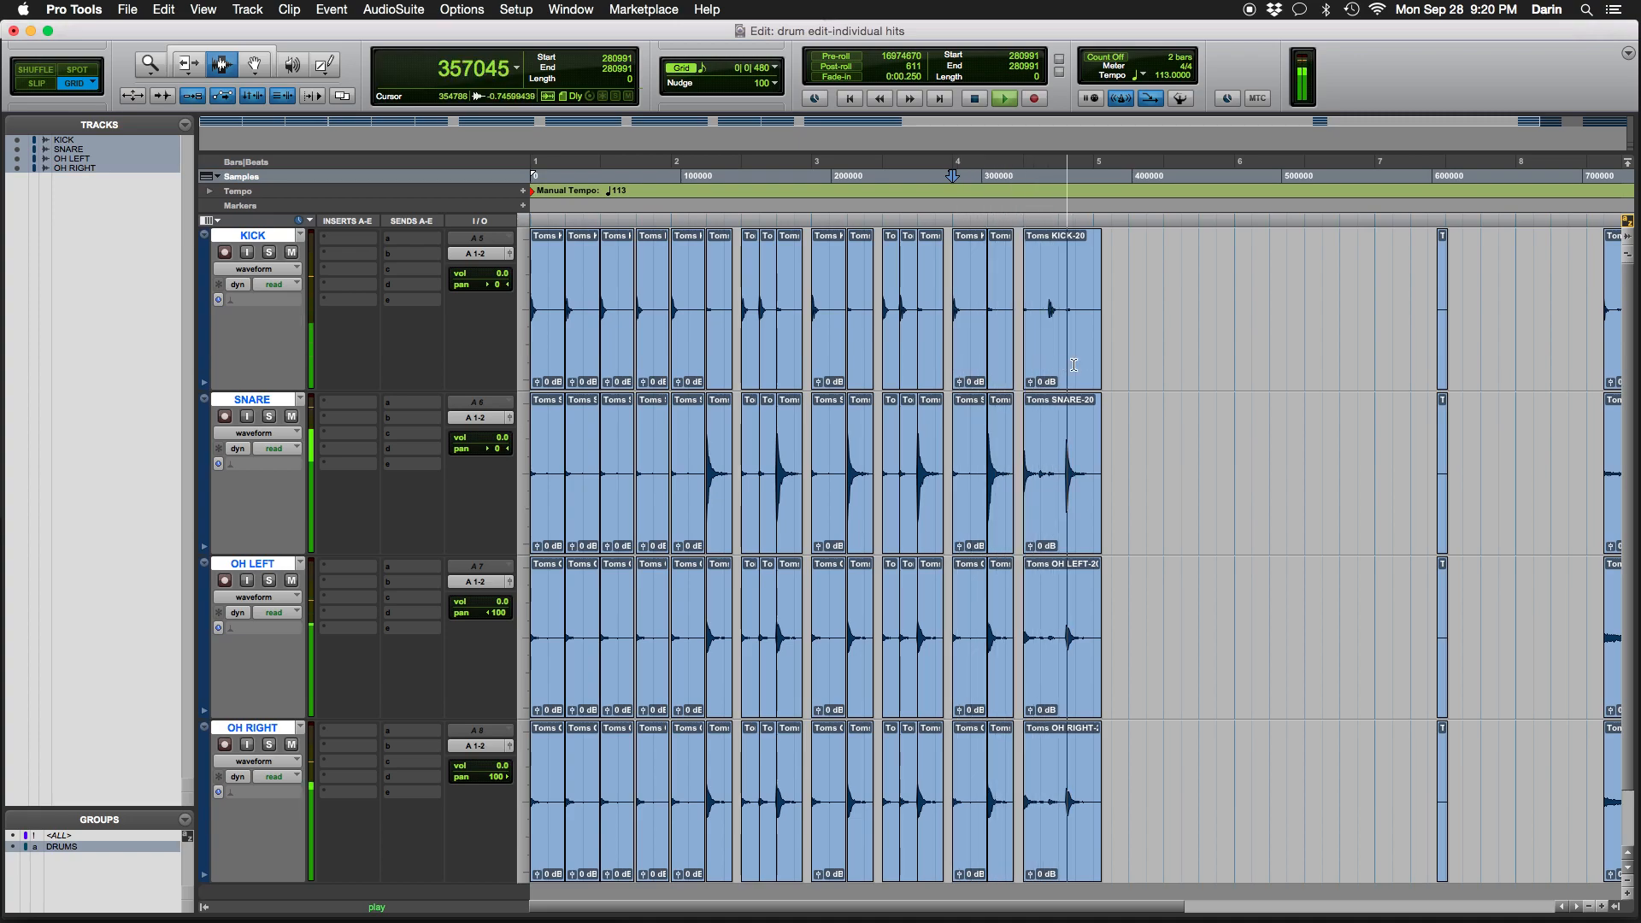
pyautogui.press('space')
# Try to shift the fill clip slightly earlier than beat 4|3 and play the transition into it
pyautogui.press('F8')
pyautogui.click(1061, 353)
pyautogui.moveTo(1061, 353); pyautogui.dragTo(1049, 359)
pyautogui.press('F7')
pyautogui.click(943, 346)
pyautogui.press('space')
pyautogui.press('space')
# Try the fill clip at beat 4|2, sample 304407, and undo the move after playing it
pyautogui.doubleClick(1021, 357)
pyautogui.press('F8')
pyautogui.click(1044, 351)
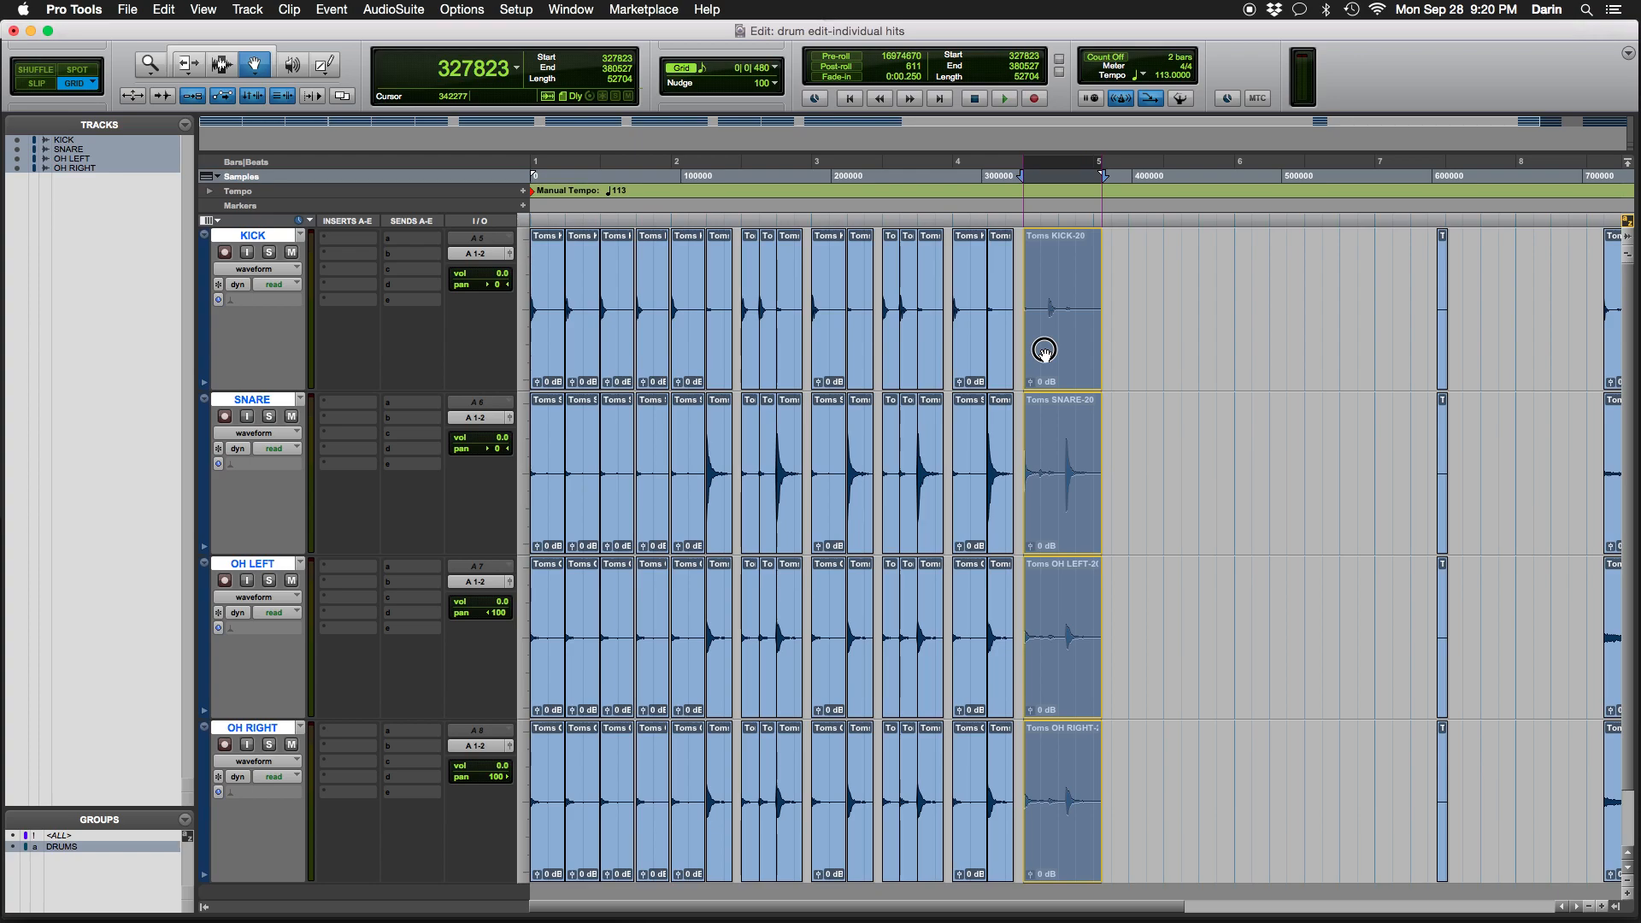
pyautogui.moveTo(1044, 350); pyautogui.dragTo(1016, 362)
pyautogui.press('space')
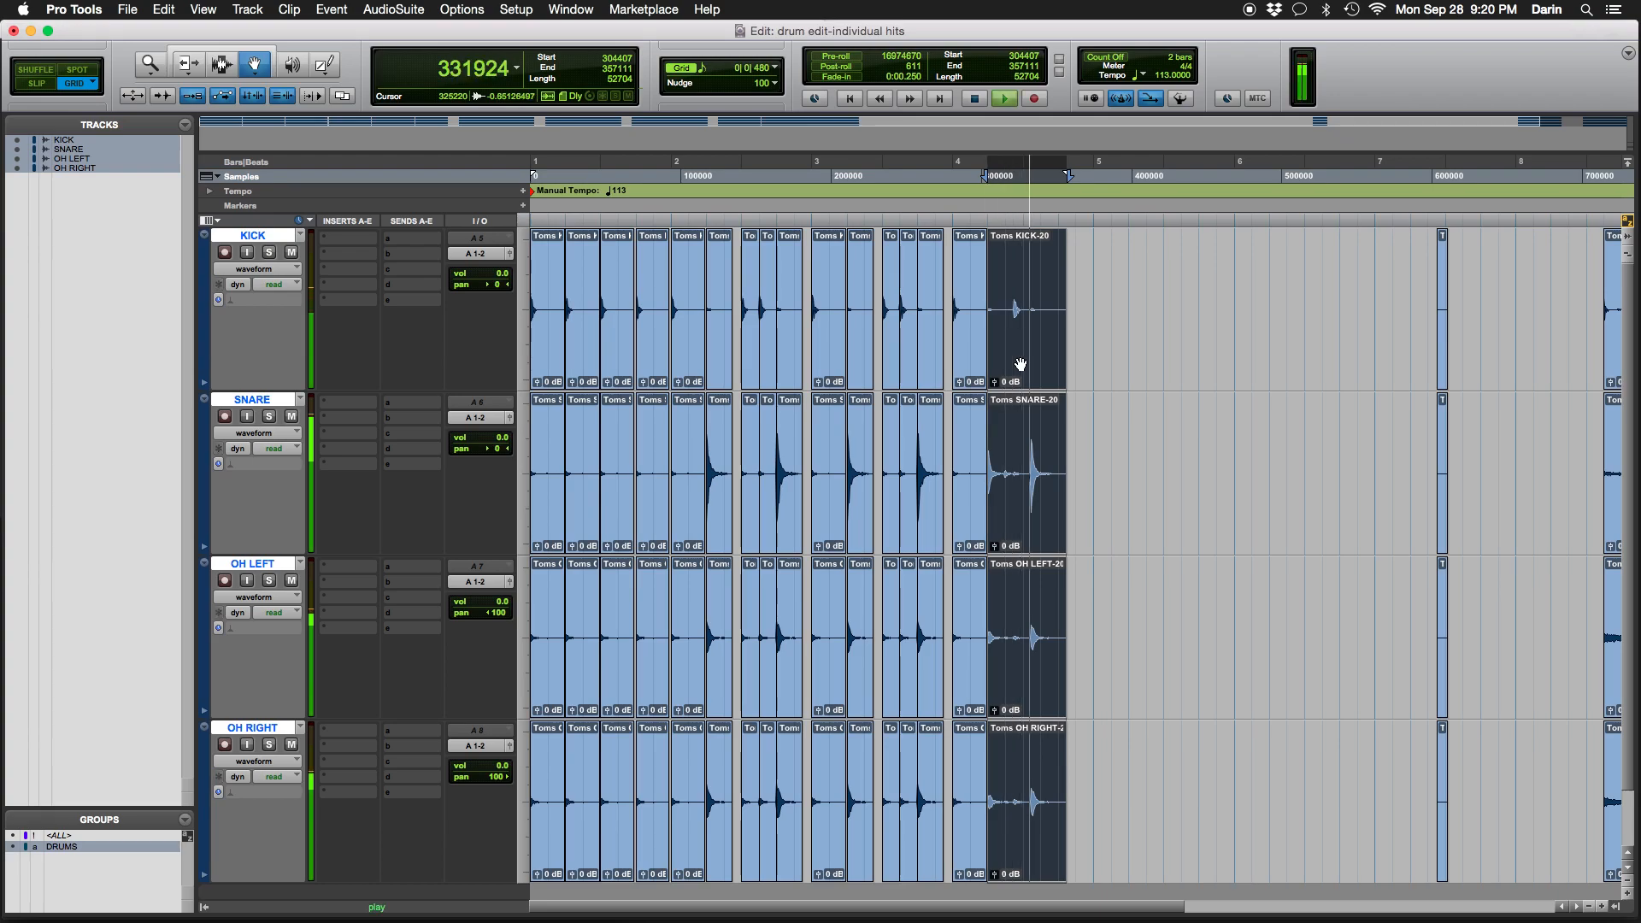
pyautogui.press('F7')
pyautogui.click(946, 356)
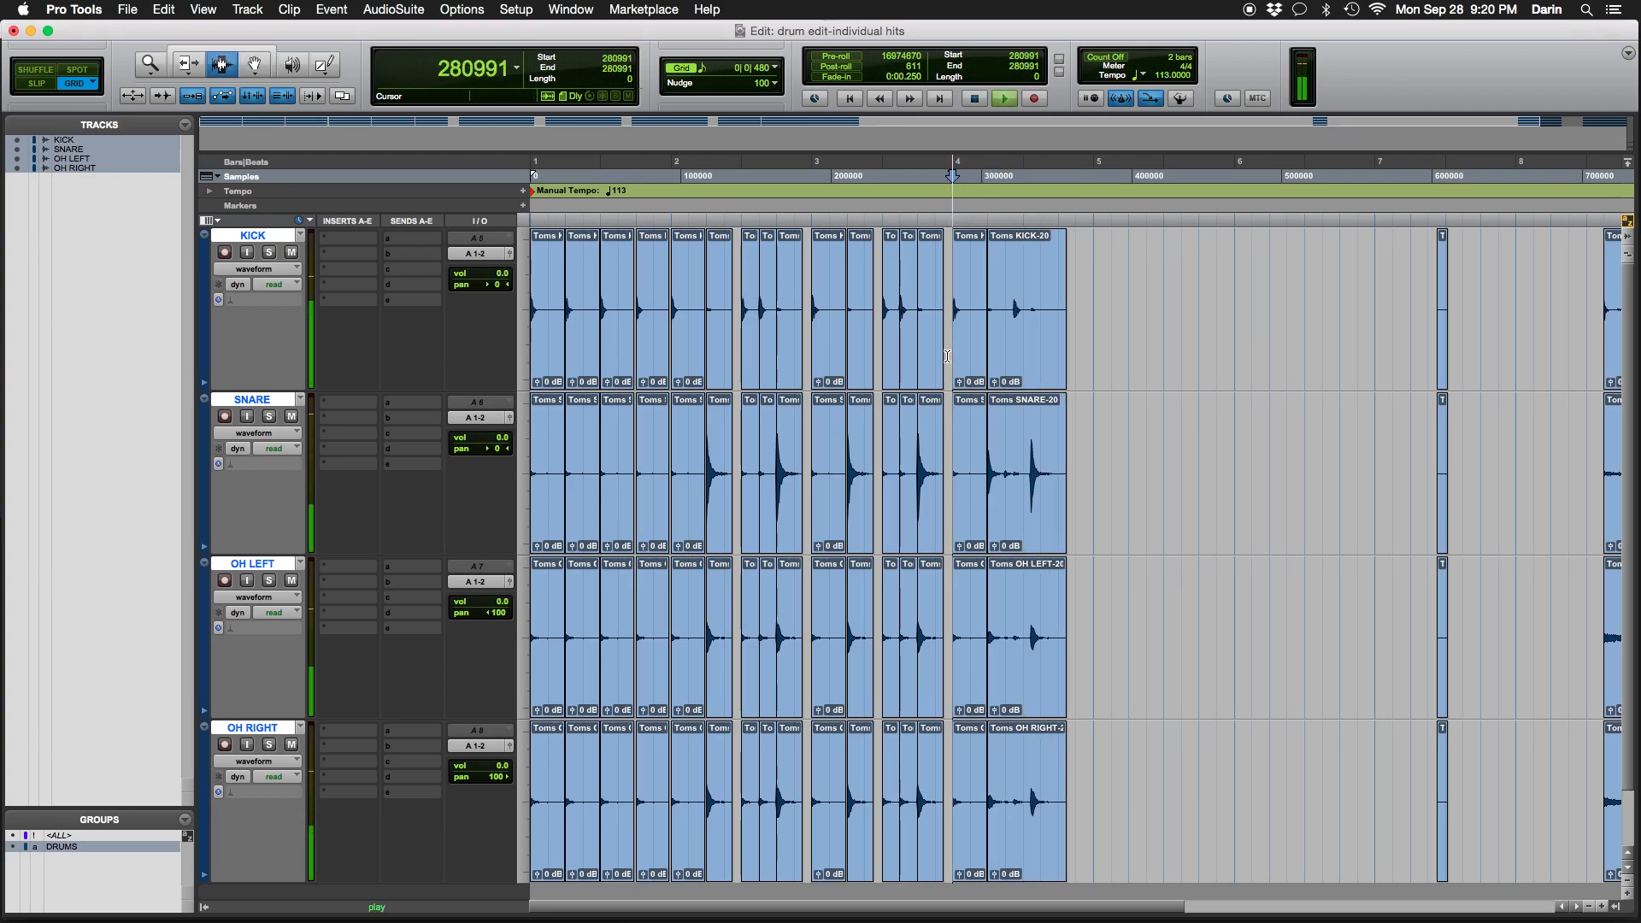
pyautogui.press('space')
pyautogui.press('super+z')
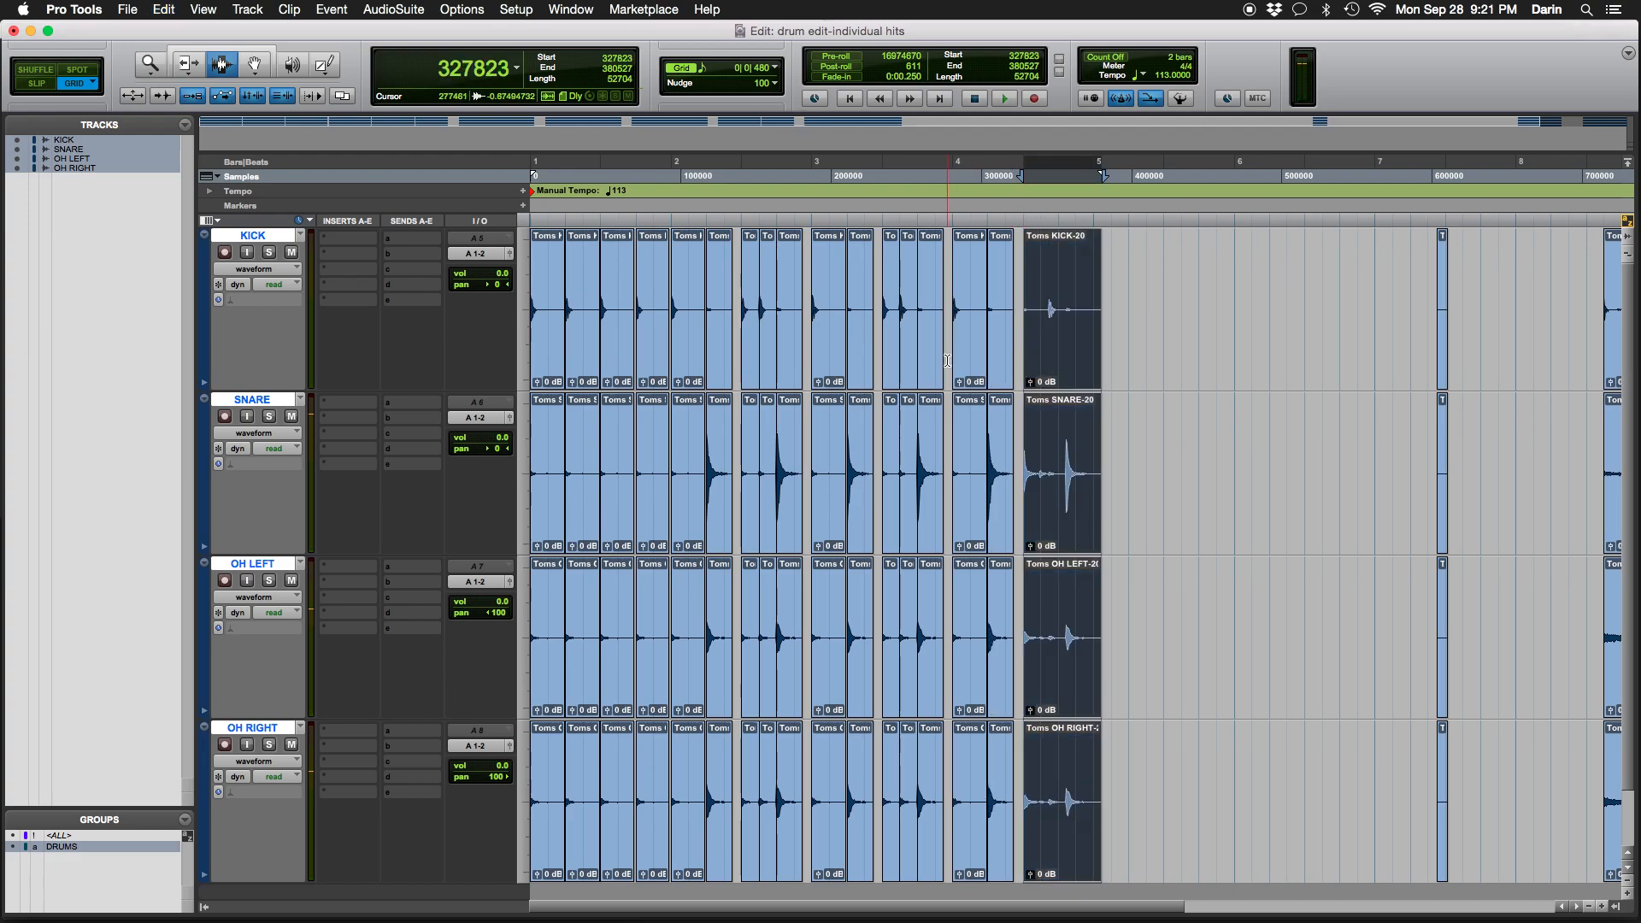
# Play the kick and snare pair into the fill clip from the start of bar 4, sample 280991
pyautogui.click(947, 359)
pyautogui.press('space')
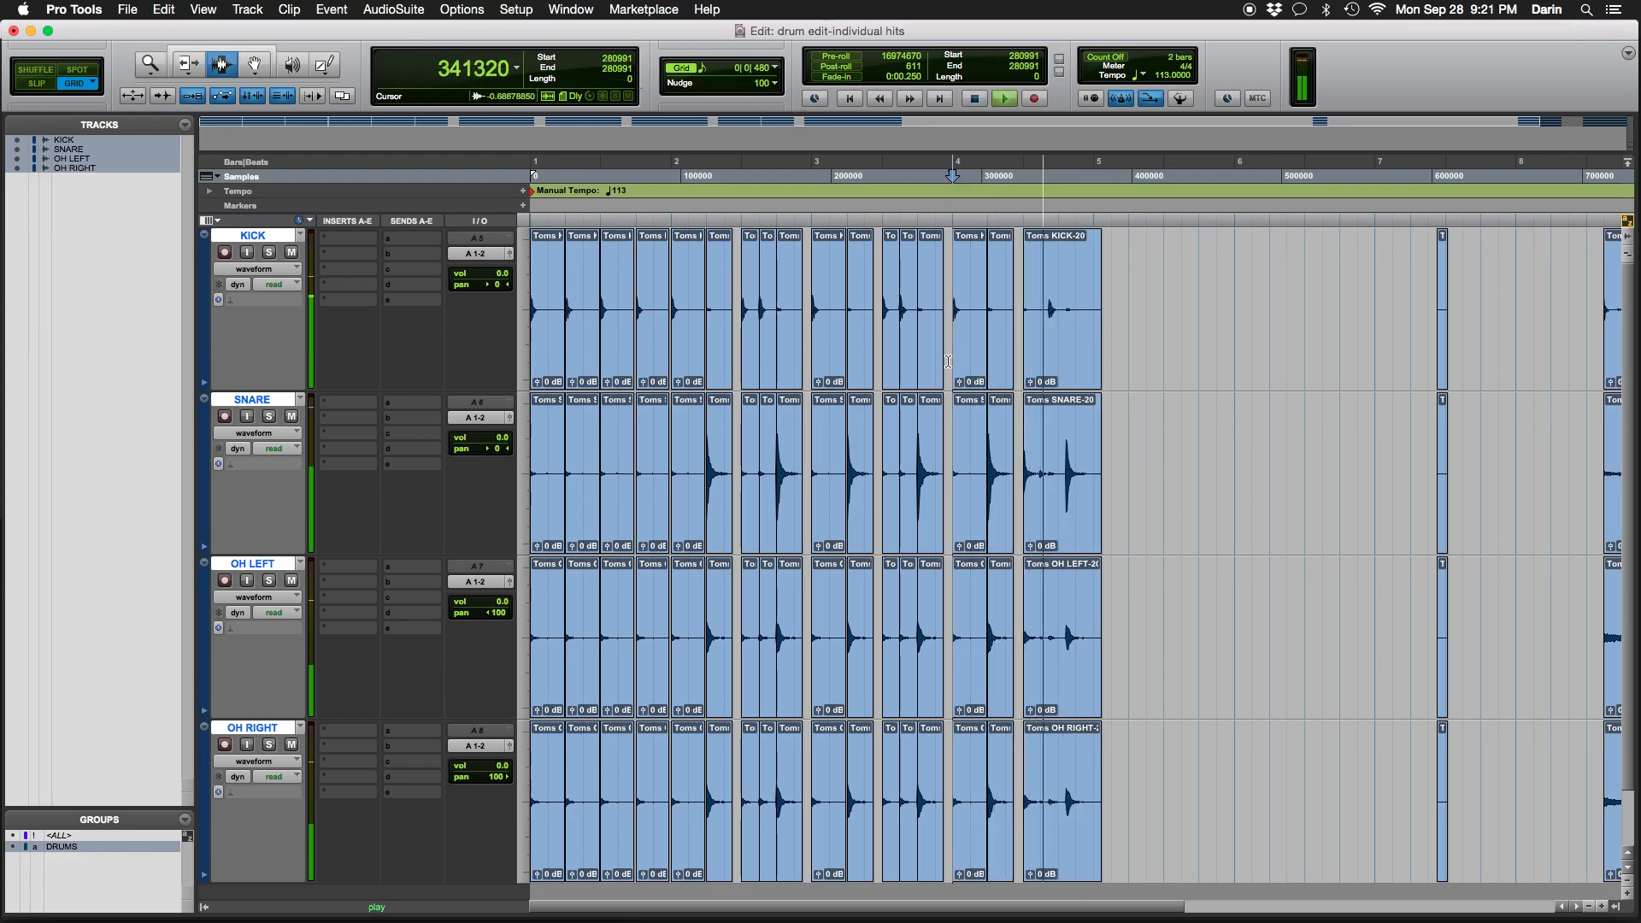
pyautogui.press('space')
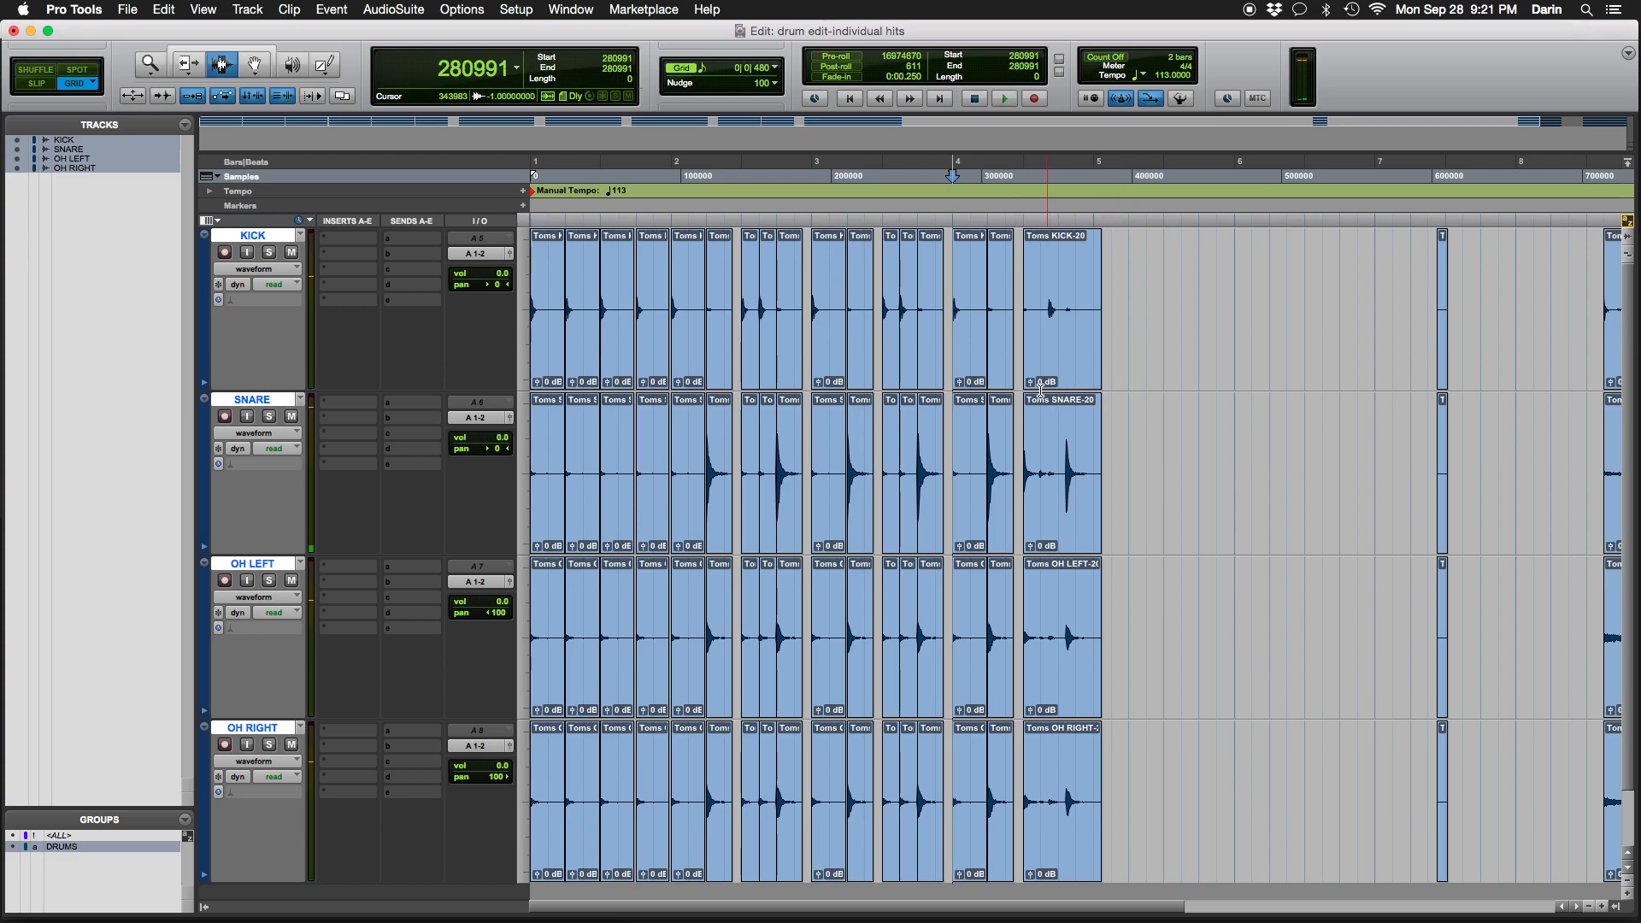
# Set the grid value to 1/16 note and turn off the grid line display
pyautogui.click(778, 68)
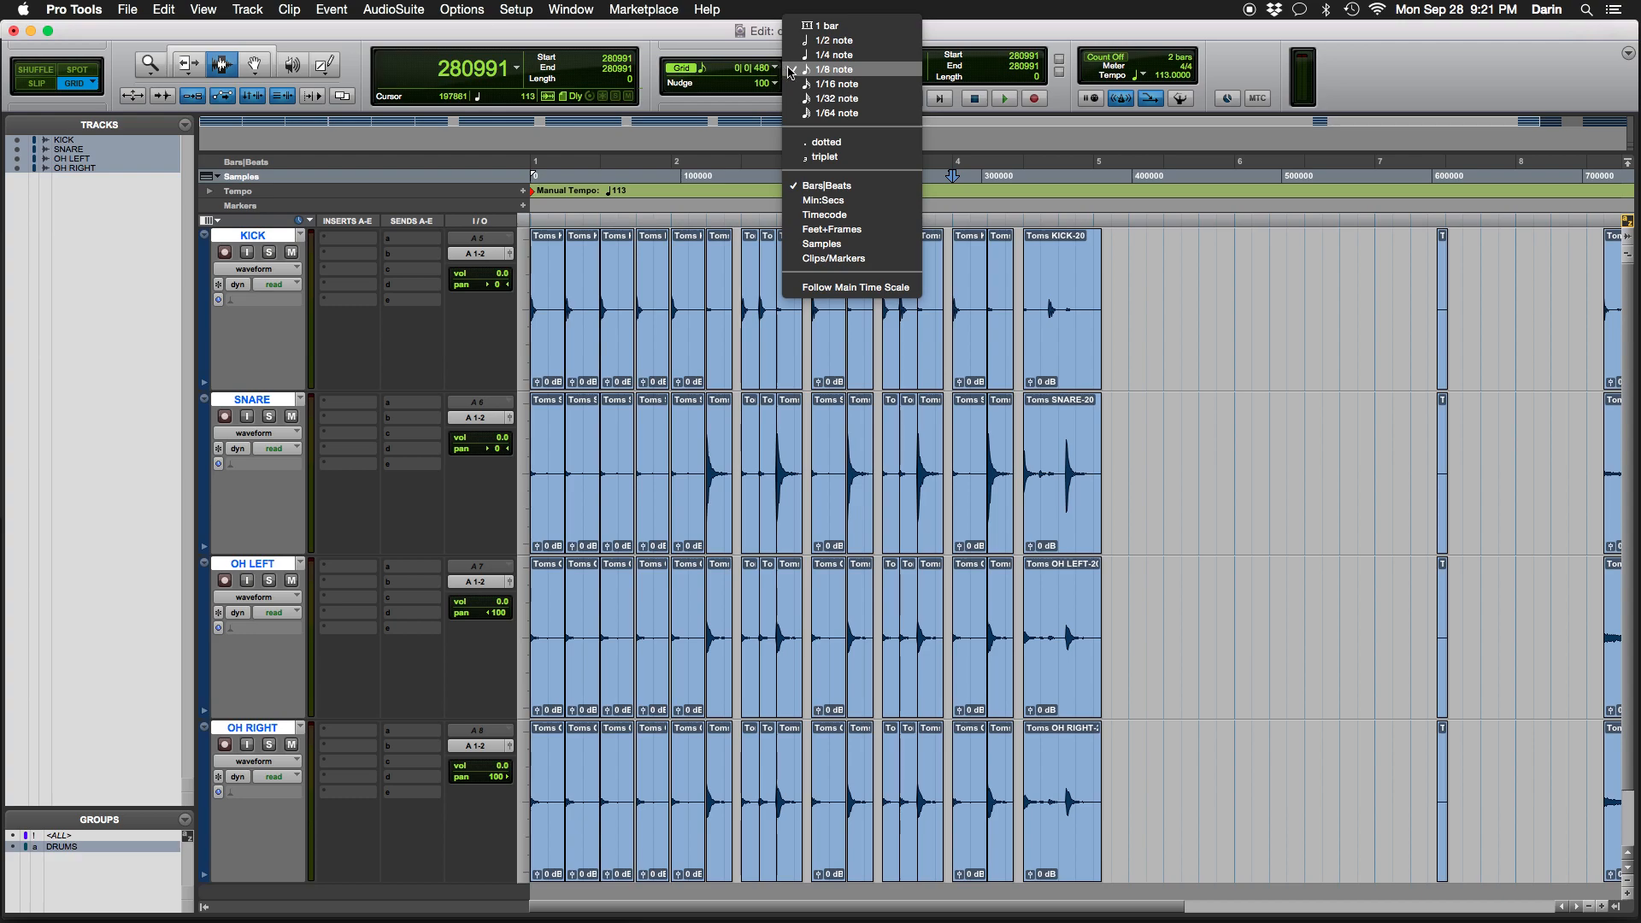
pyautogui.click(812, 84)
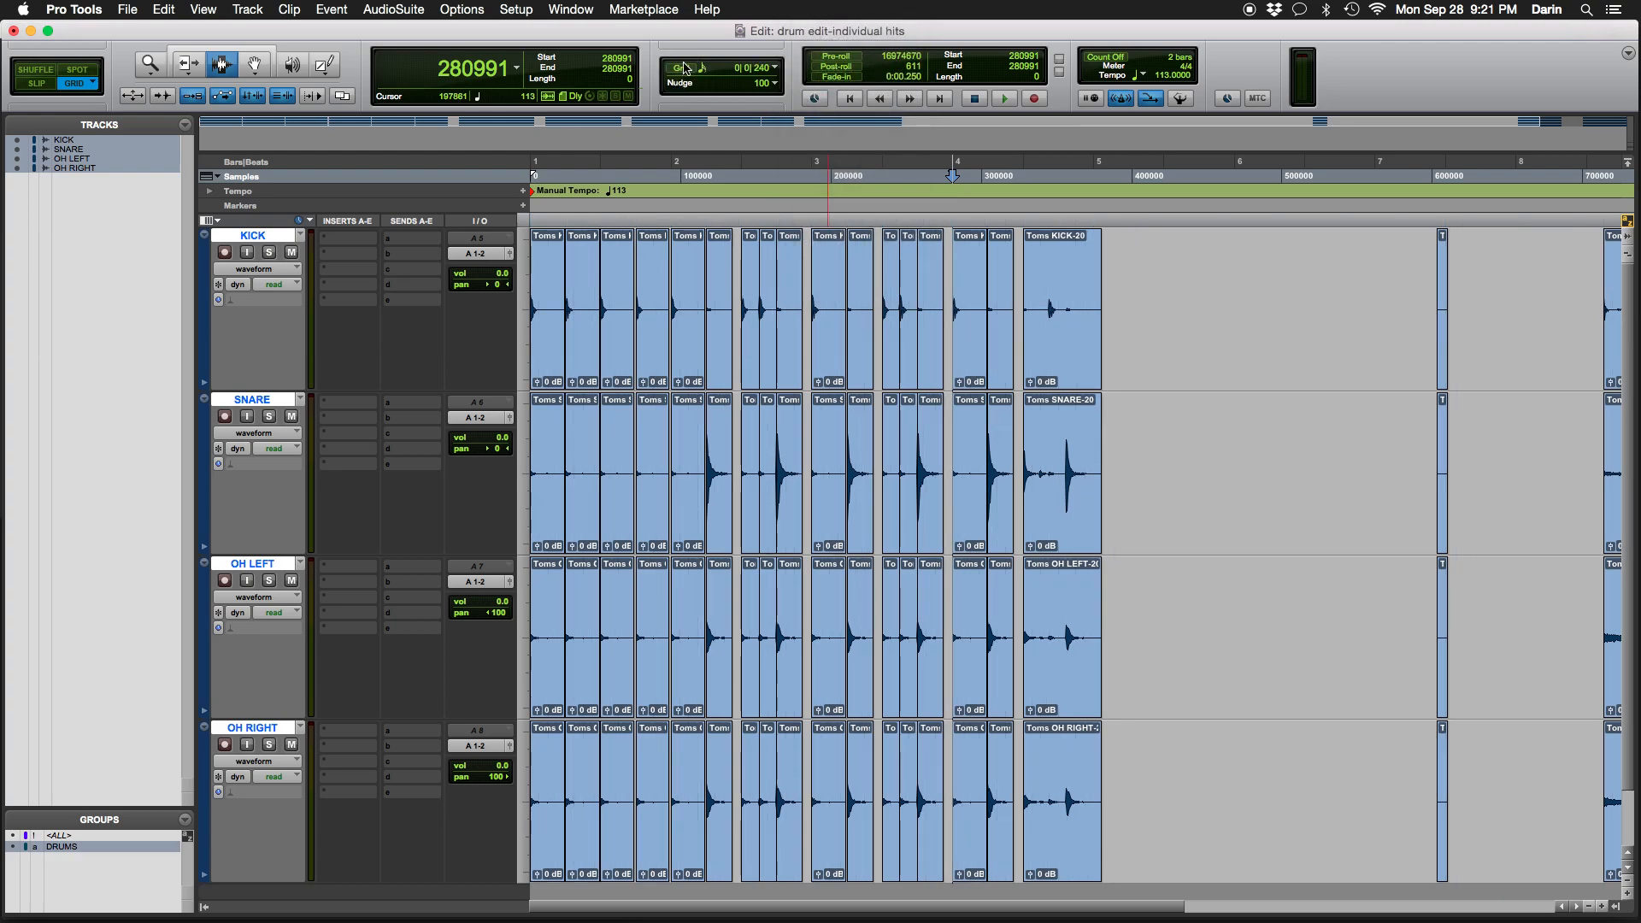
pyautogui.click(682, 70)
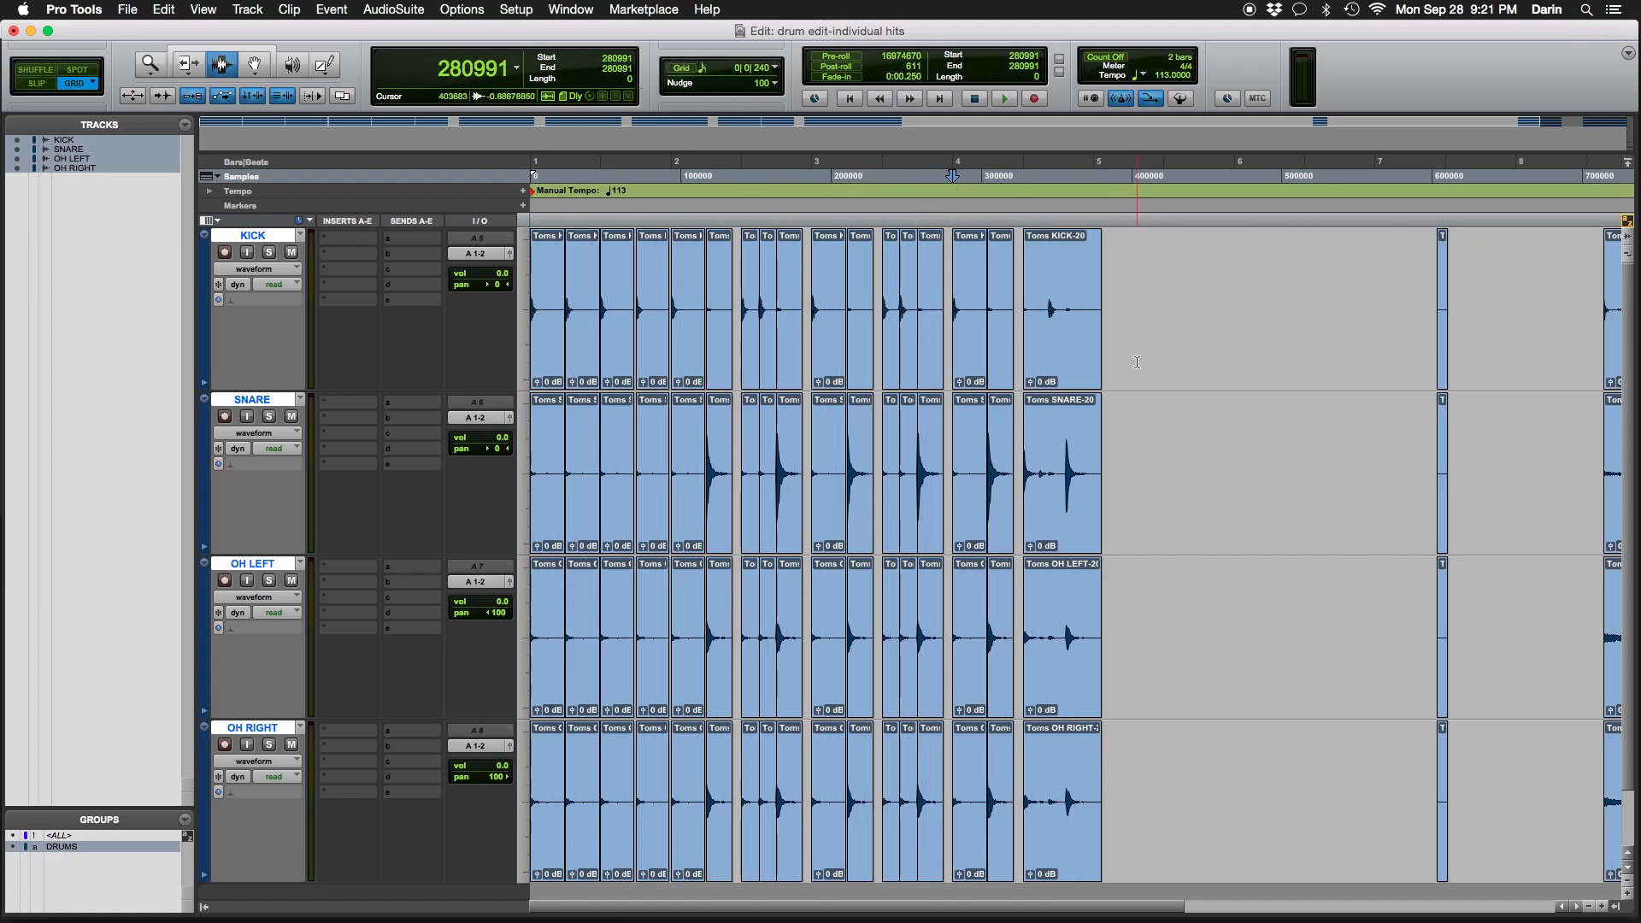
# Try to shift the fill clip by a small amount and undo its last move
pyautogui.press('F8')
pyautogui.moveTo(1073, 348)
pyautogui.mouseDown()
pyautogui.moveTo(1142, 345)
pyautogui.moveTo(1076, 355)
pyautogui.mouseUp()
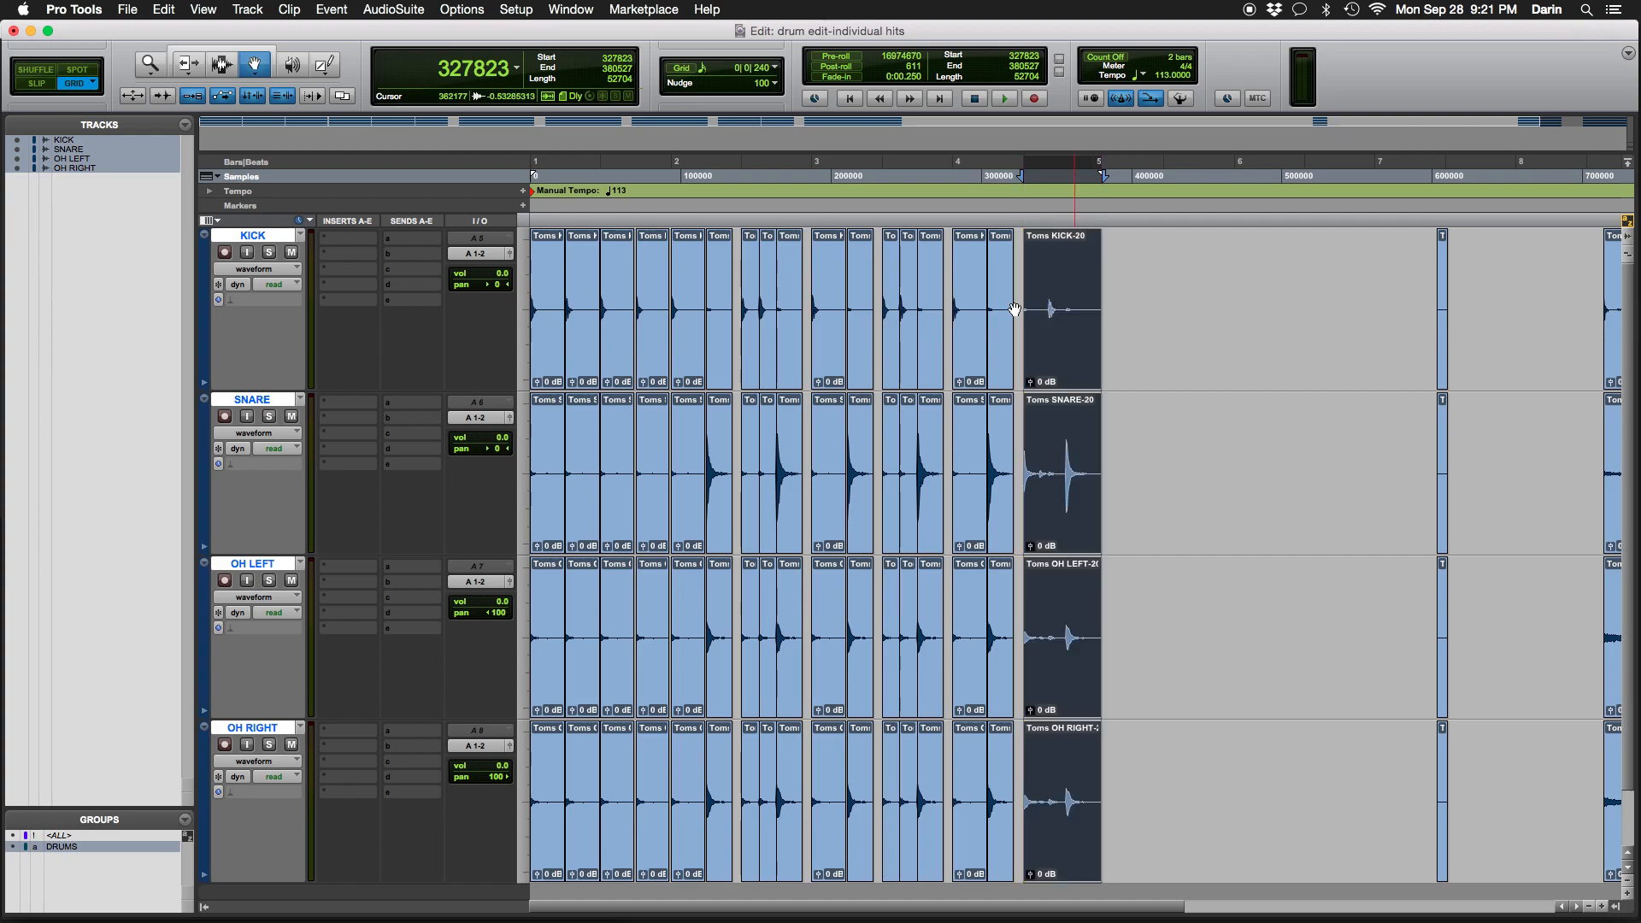
pyautogui.press('super+z')
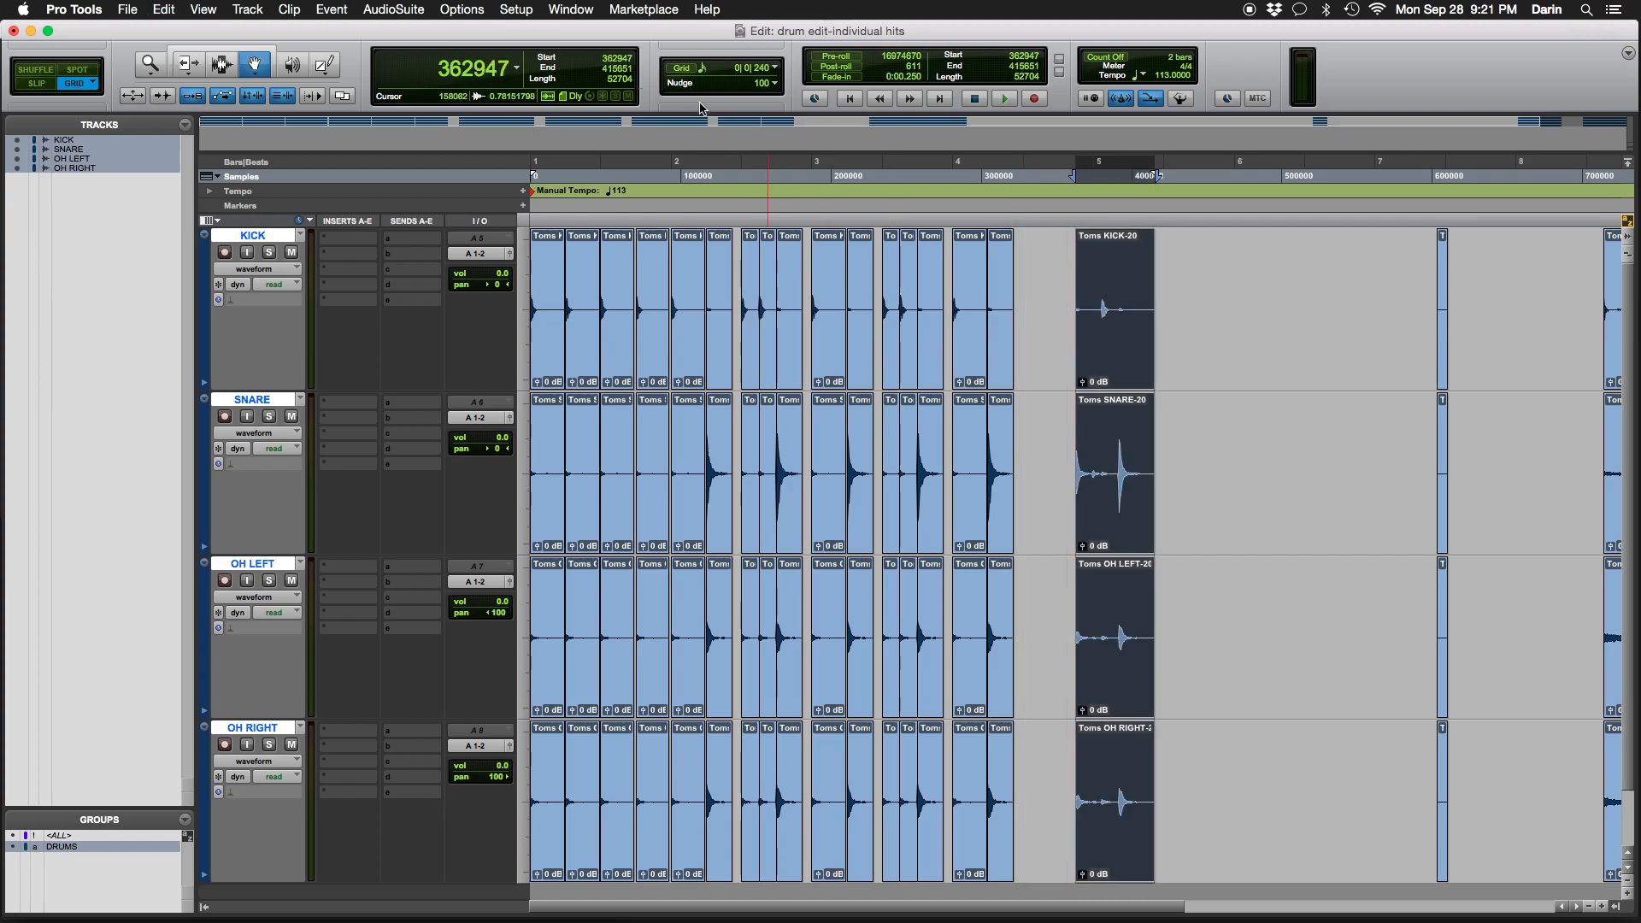
# Turn the grid lines back on, move the fill clip to end at the start of bar 5, and play from bar 4
pyautogui.click(683, 72)
pyautogui.moveTo(1109, 344); pyautogui.dragTo(1050, 349)
pyautogui.press('F7')
pyautogui.click(951, 349)
pyautogui.press('space')
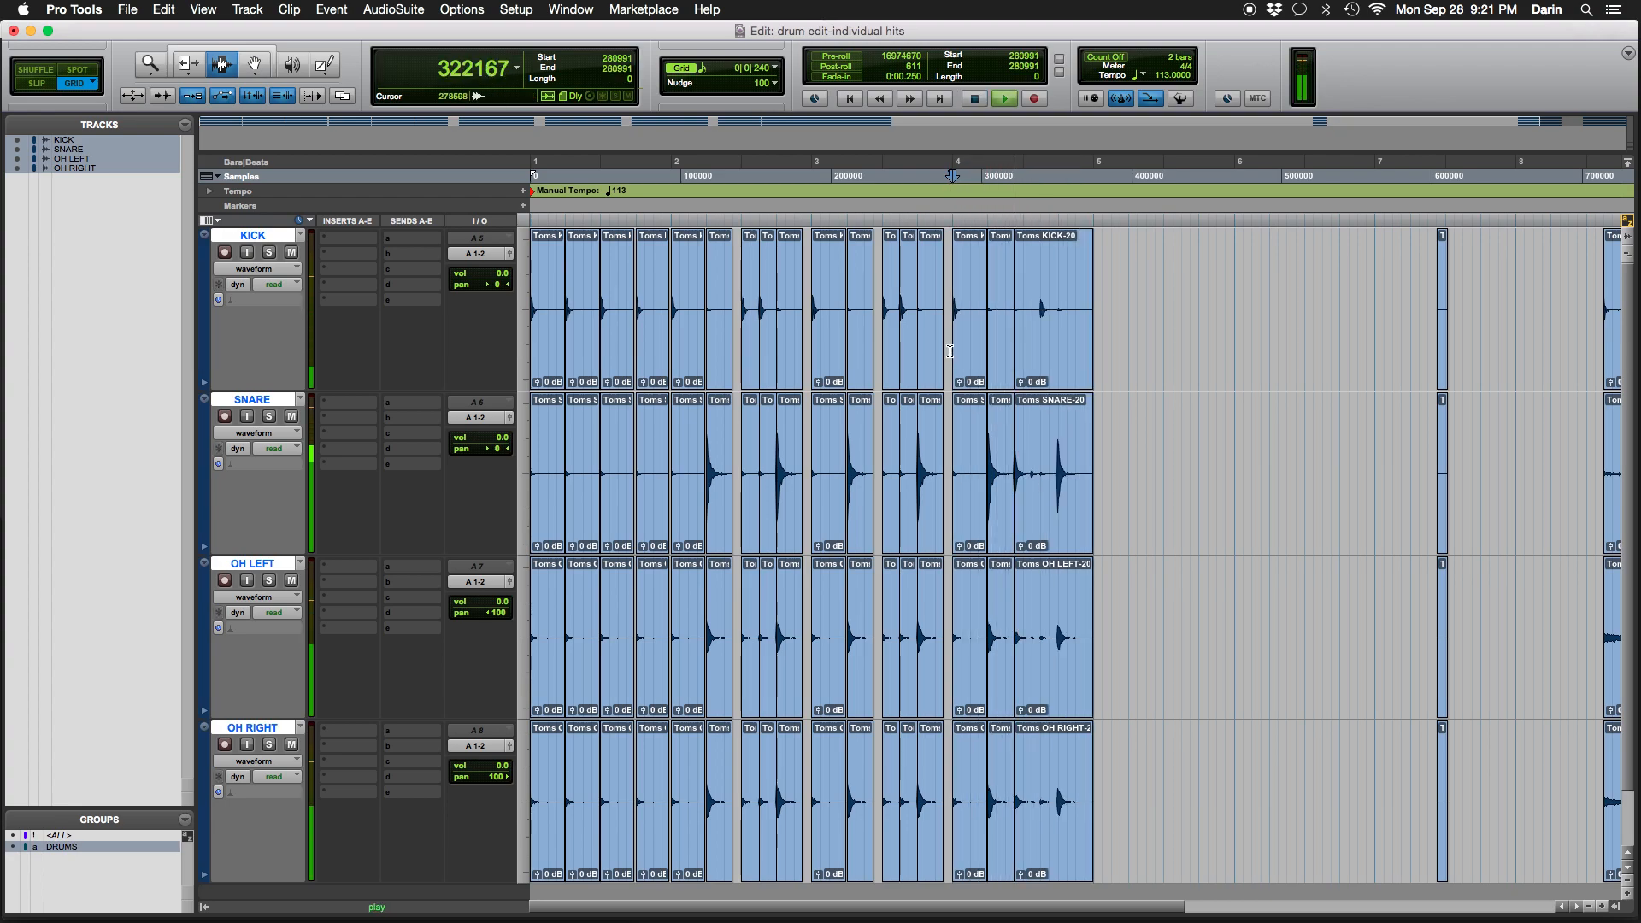
pyautogui.press('space')
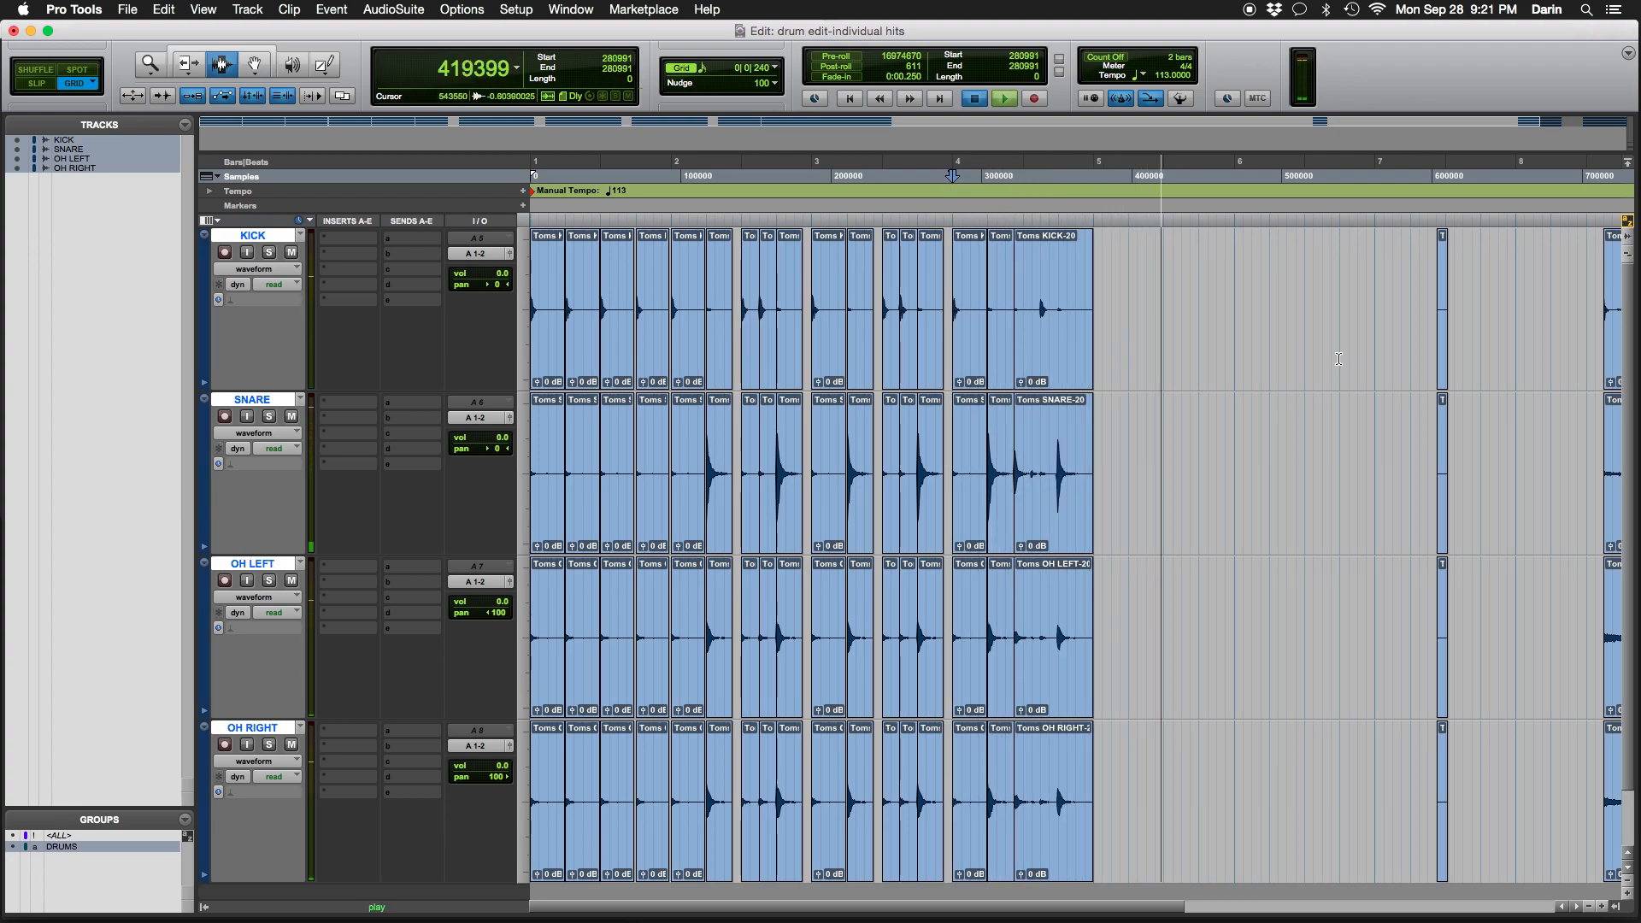
# Play the two isolated hits at samples 714186 and 749310 to compare their sound
pyautogui.hscroll(5, 1312, 375)
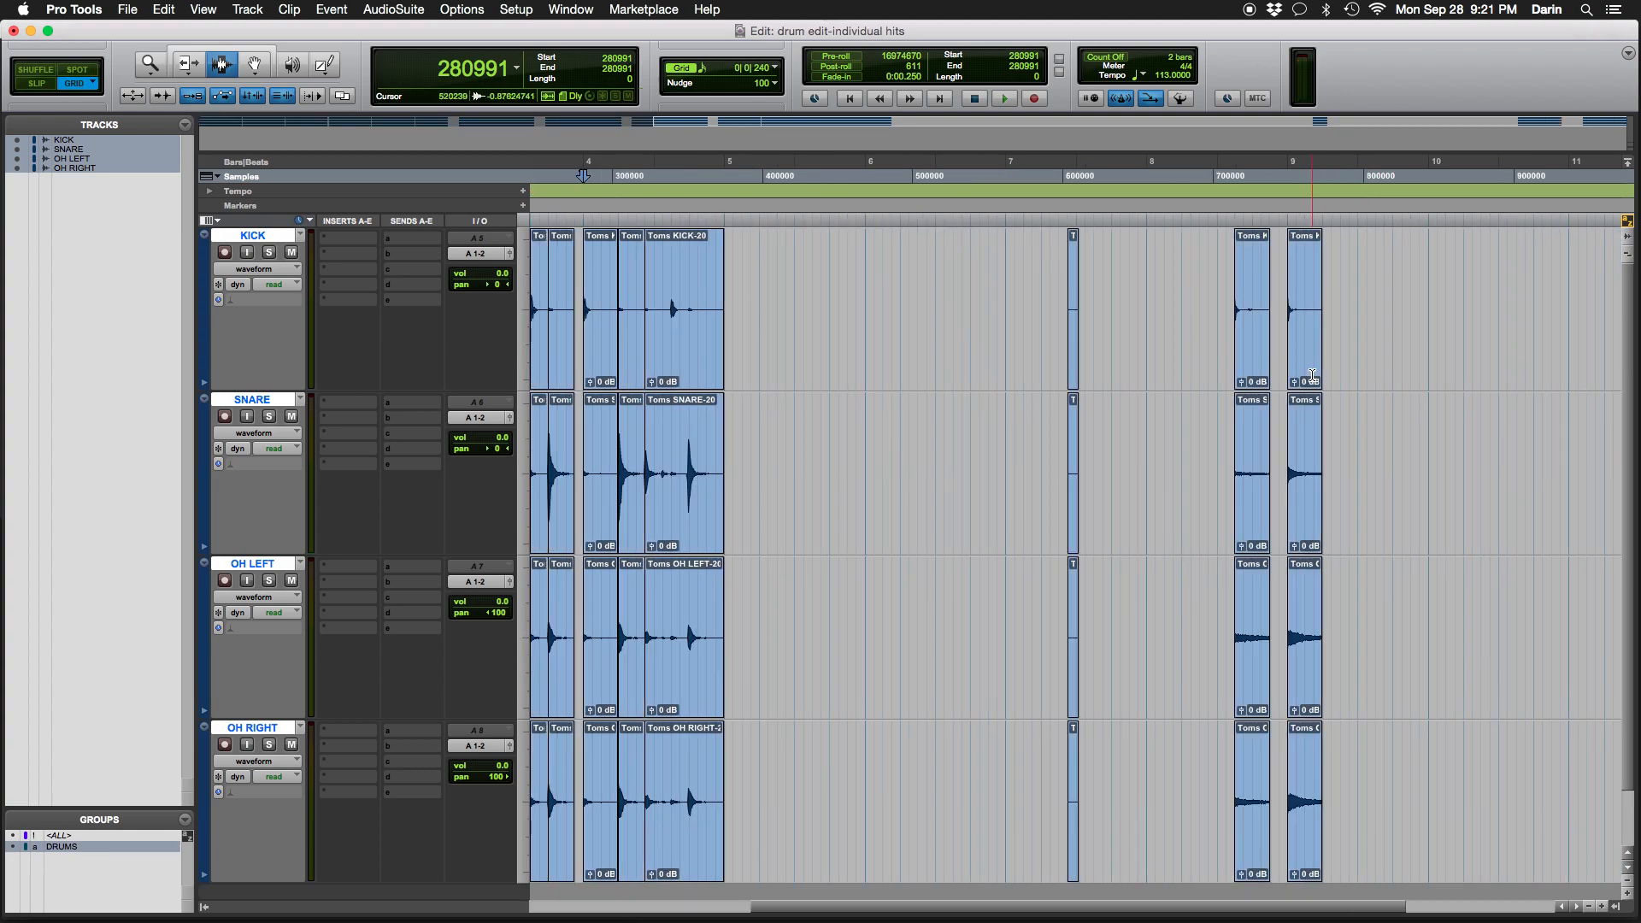
pyautogui.doubleClick(1251, 365)
pyautogui.press('space')
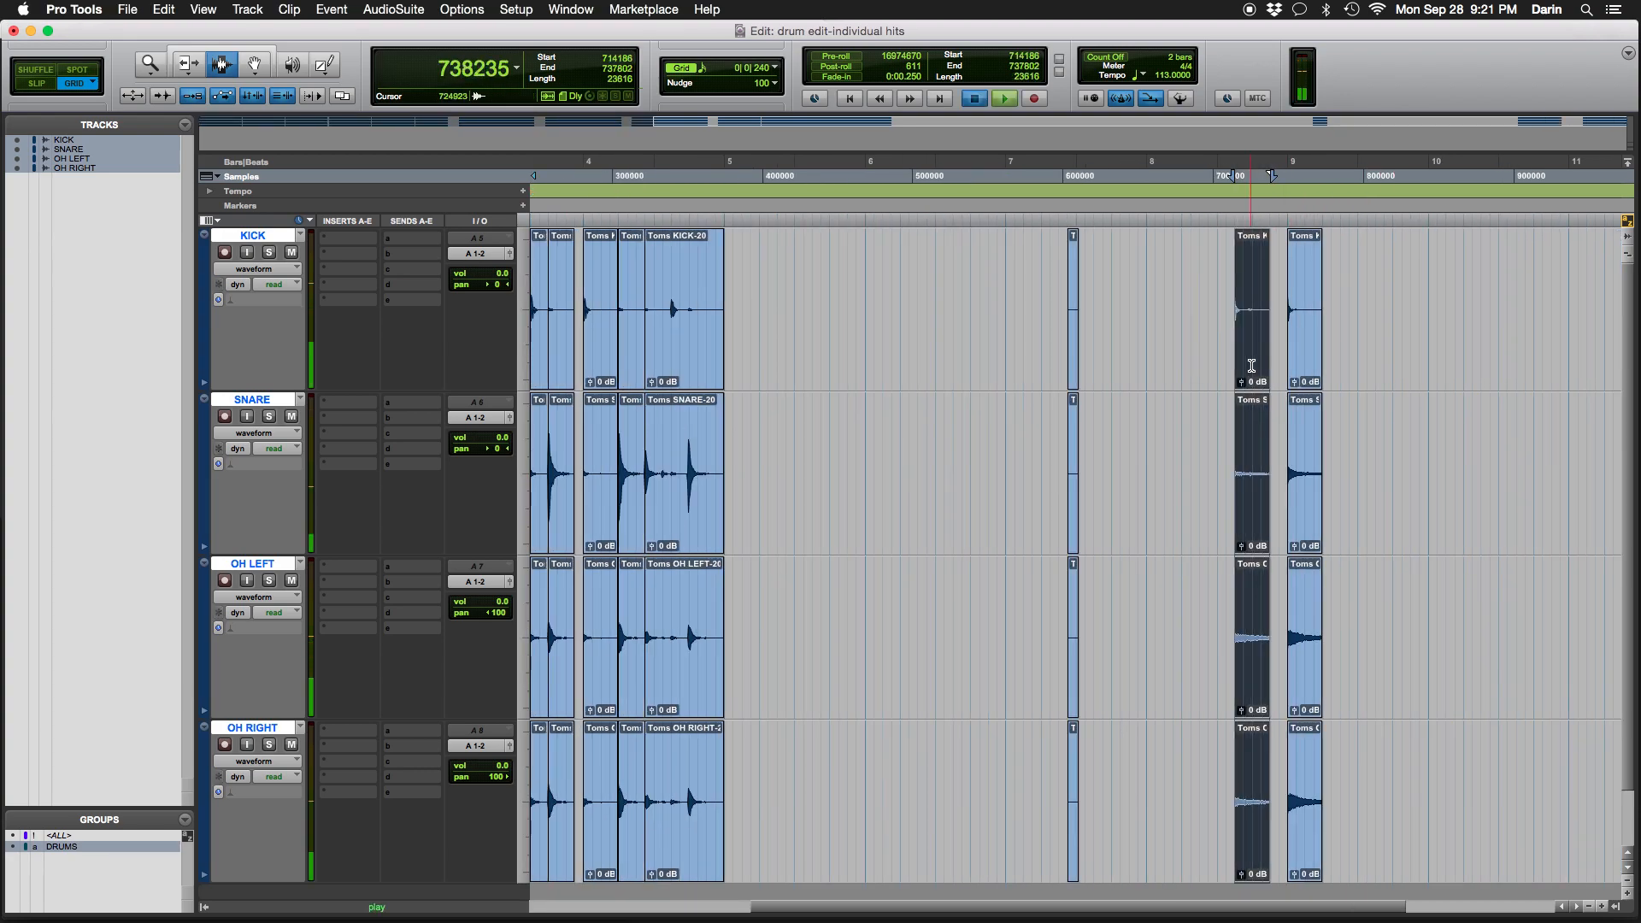
pyautogui.doubleClick(1298, 348)
pyautogui.press('space')
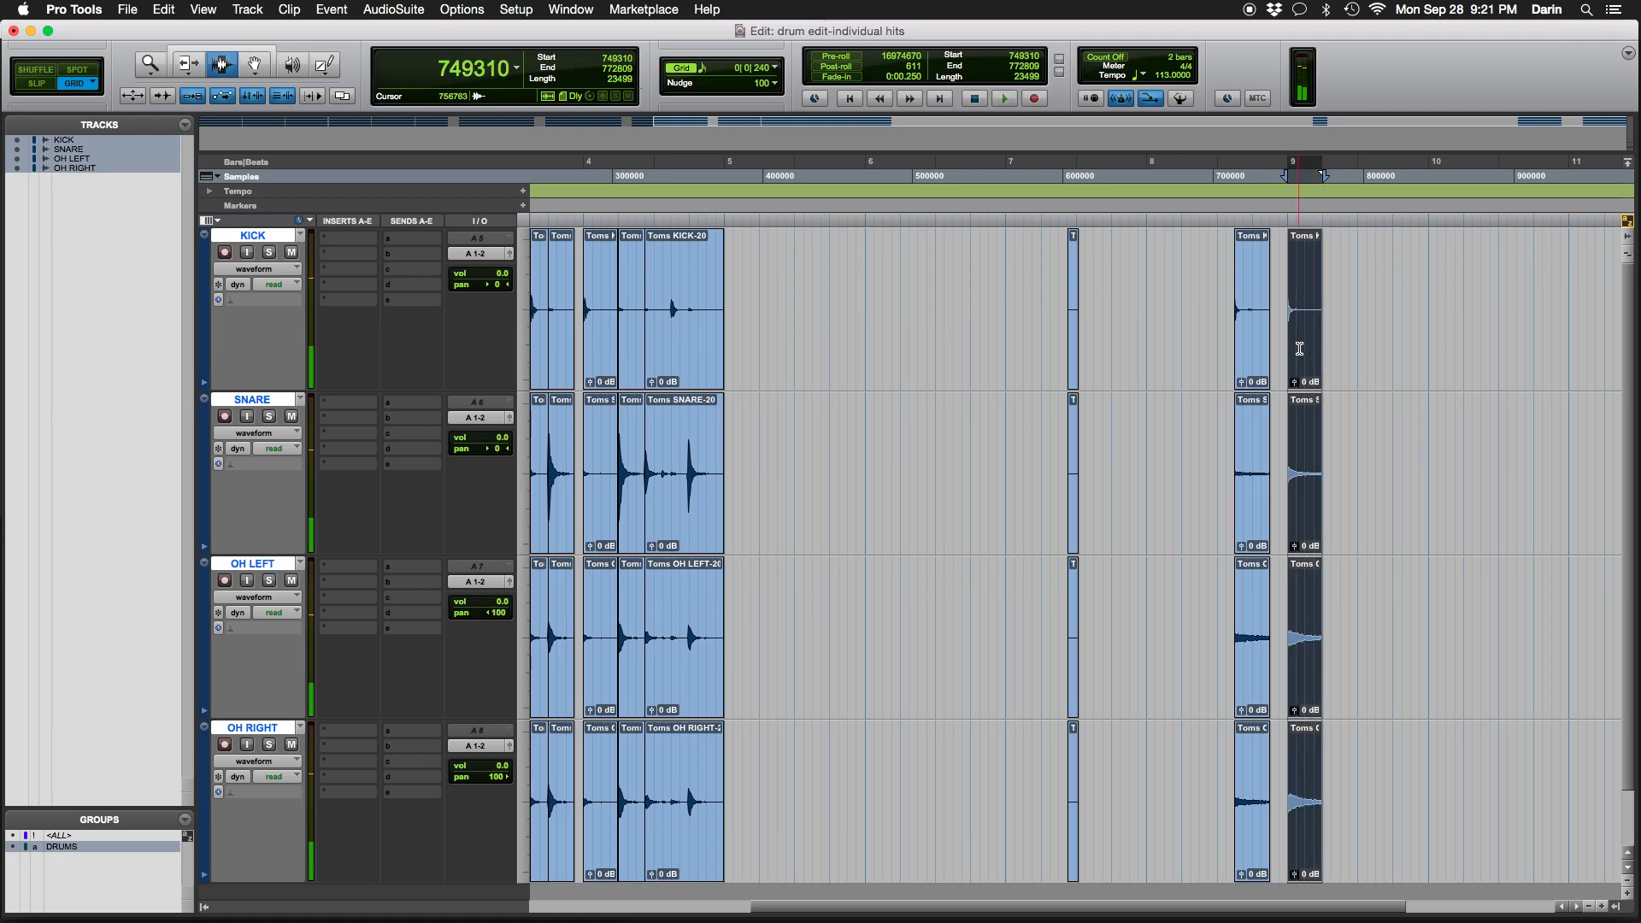
pyautogui.press('space')
pyautogui.press('space')
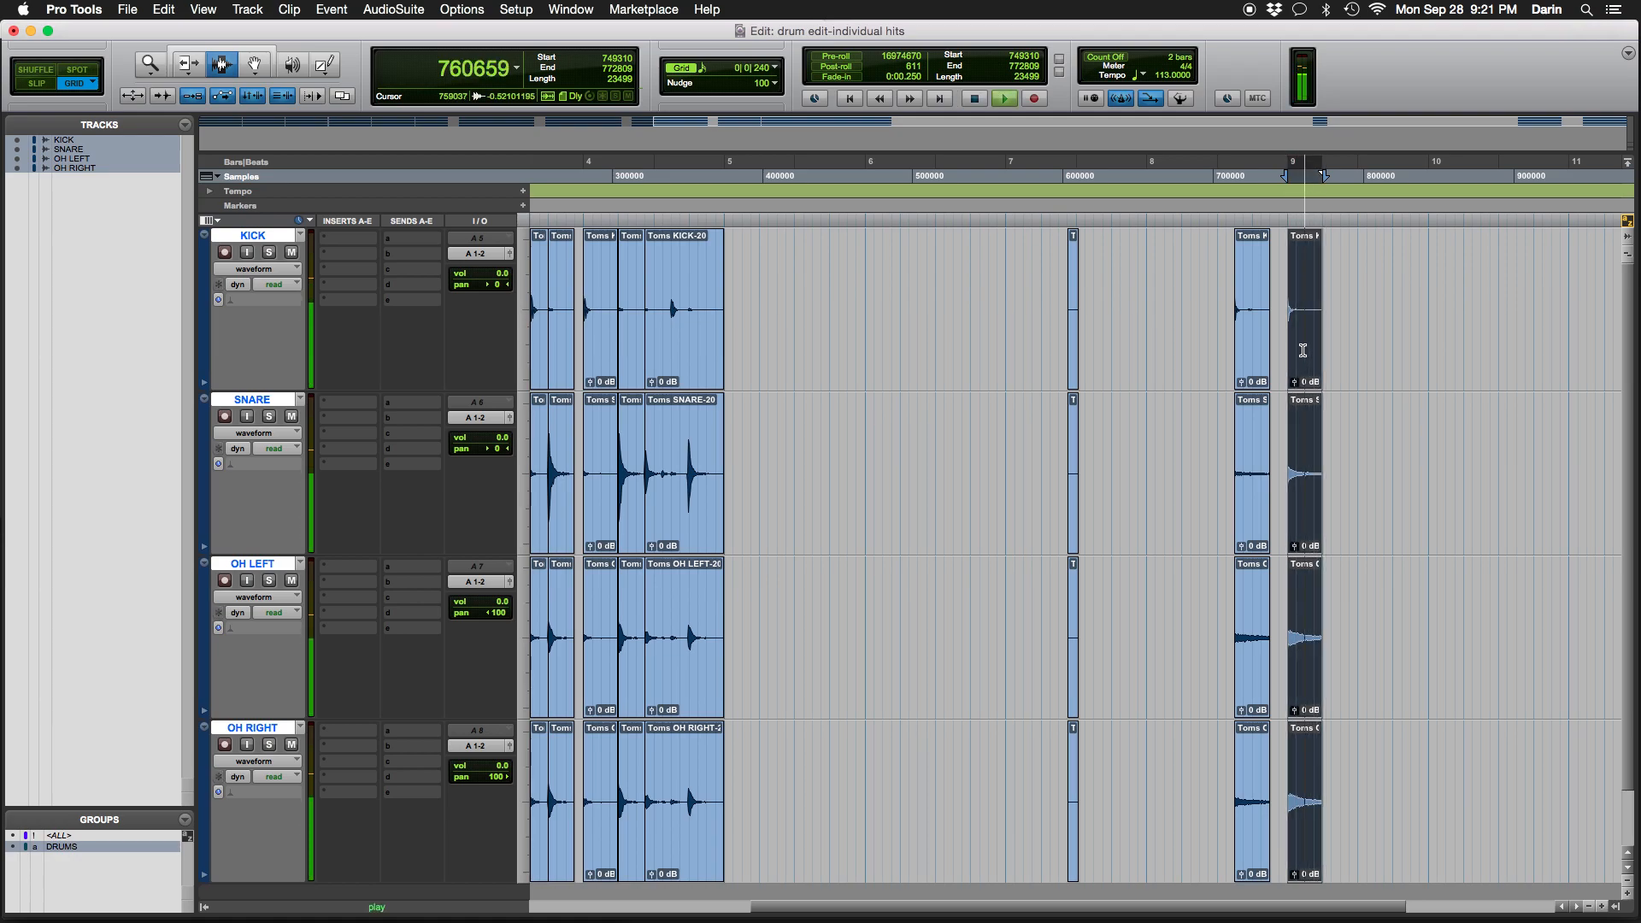
# Try the hit from sample 749310 at the start of bar 5 and play the transition from sample 316115
pyautogui.press('F8')
pyautogui.moveTo(1303, 350); pyautogui.dragTo(740, 365)
pyautogui.press('F7')
pyautogui.click(639, 360)
pyautogui.press('space')
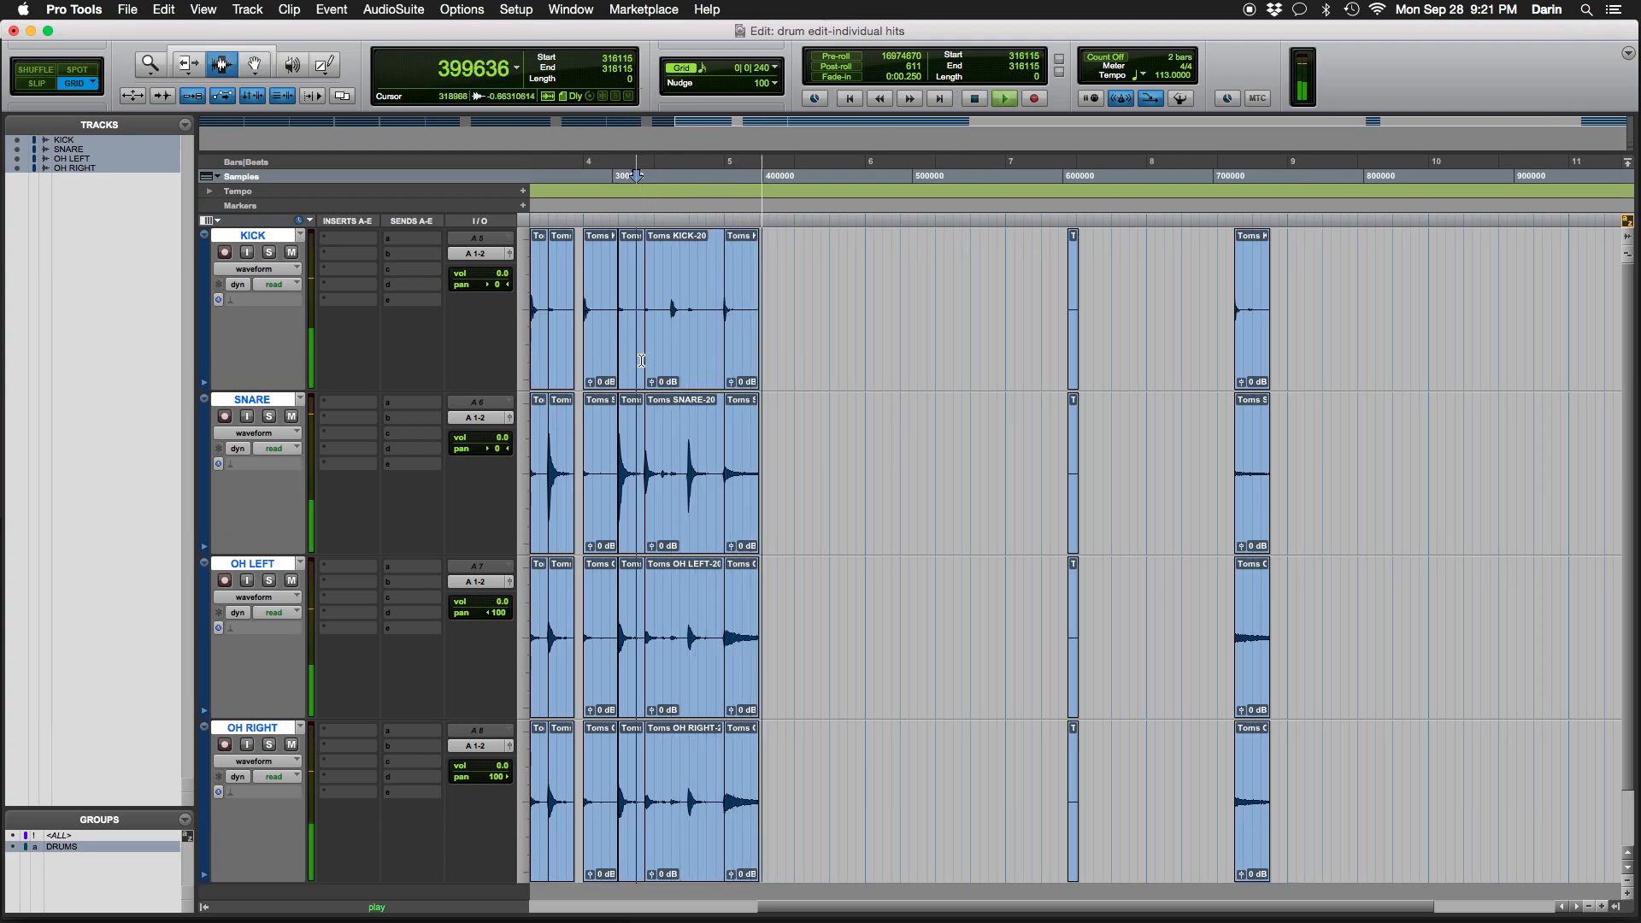
pyautogui.press('space')
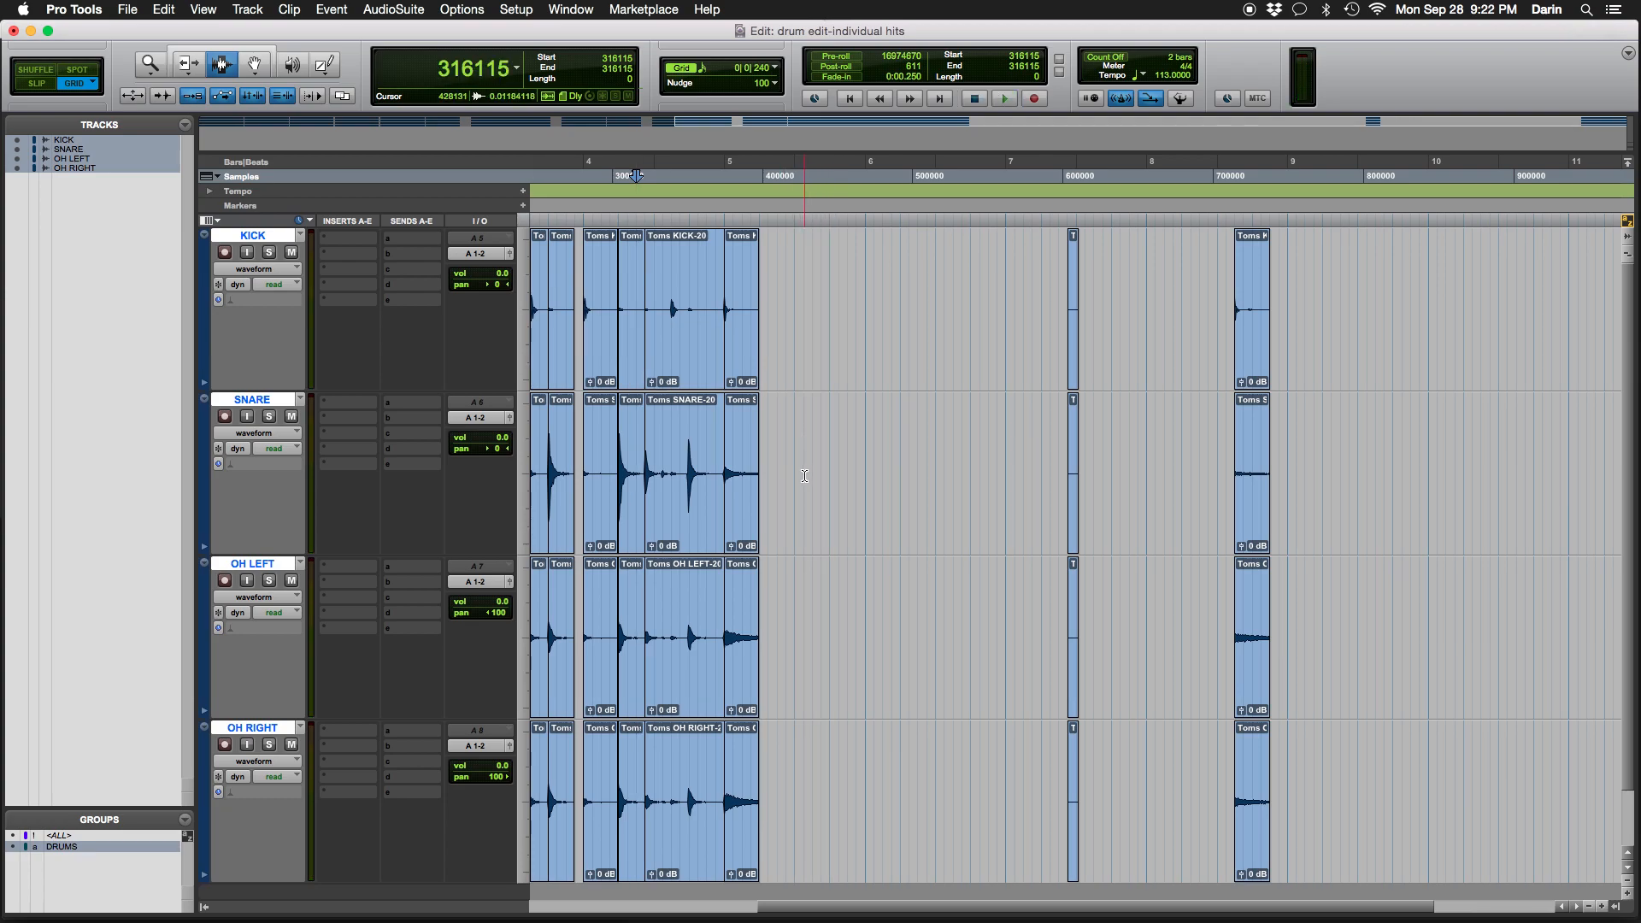
# Replace the hit at the start of bar 5 with the one from sample 714186, keeping the removed hit aside
pyautogui.press('F8')
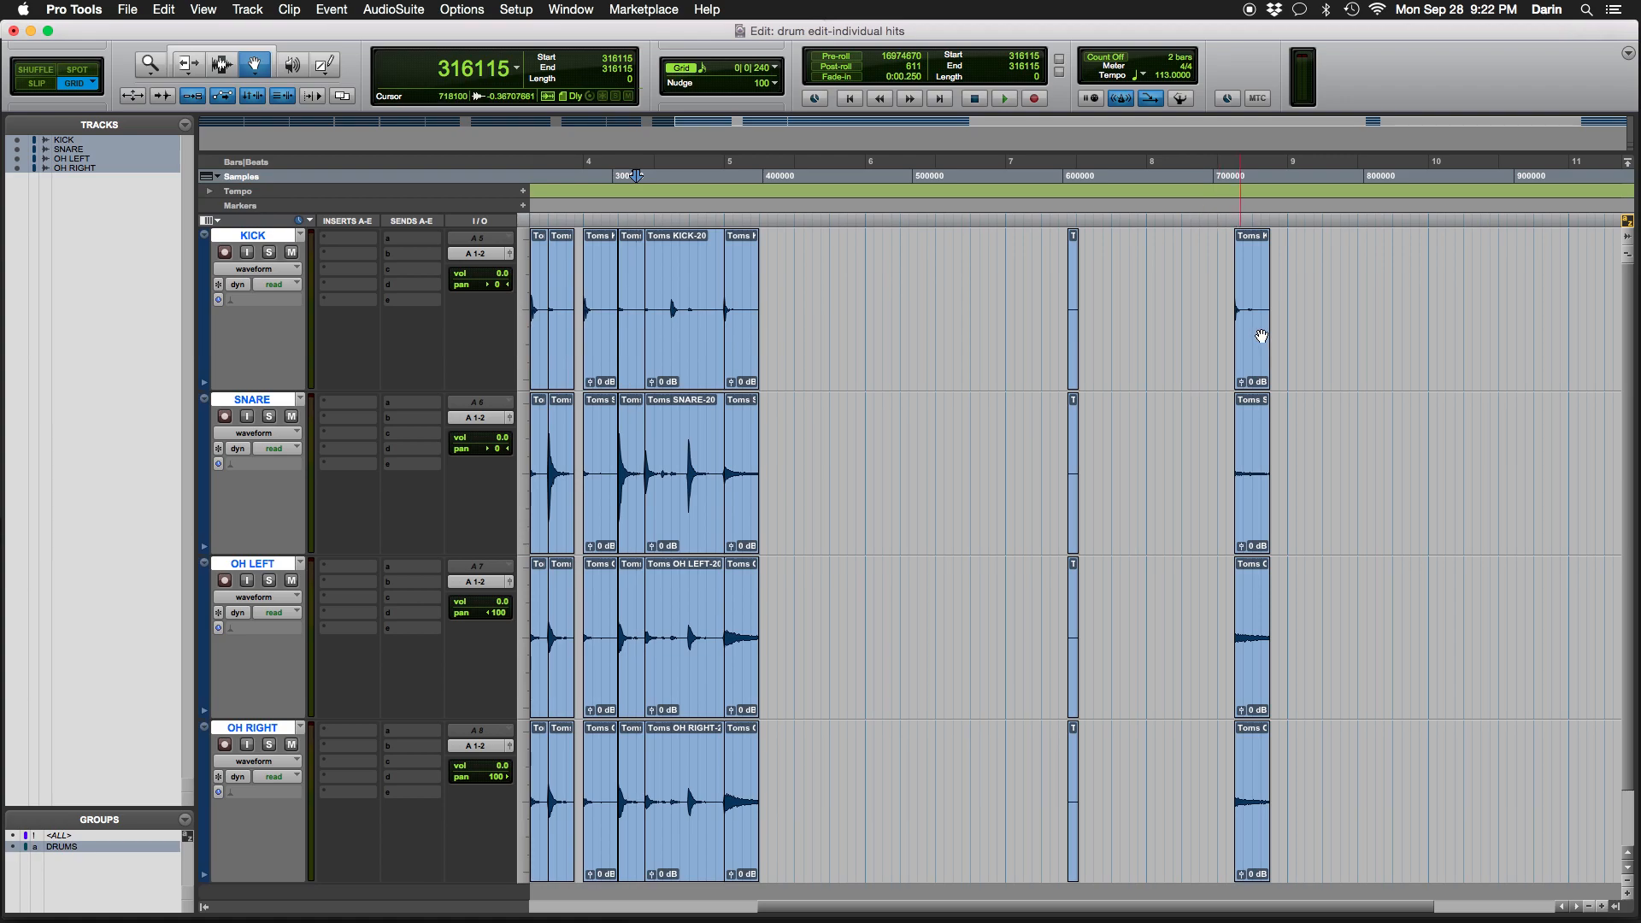
pyautogui.moveTo(1256, 339); pyautogui.dragTo(878, 354)
pyautogui.moveTo(738, 361)
pyautogui.mouseDown()
pyautogui.moveTo(949, 354)
pyautogui.moveTo(746, 346)
pyautogui.mouseUp()
pyautogui.press('t')
pyautogui.press('t')
pyautogui.press('t')
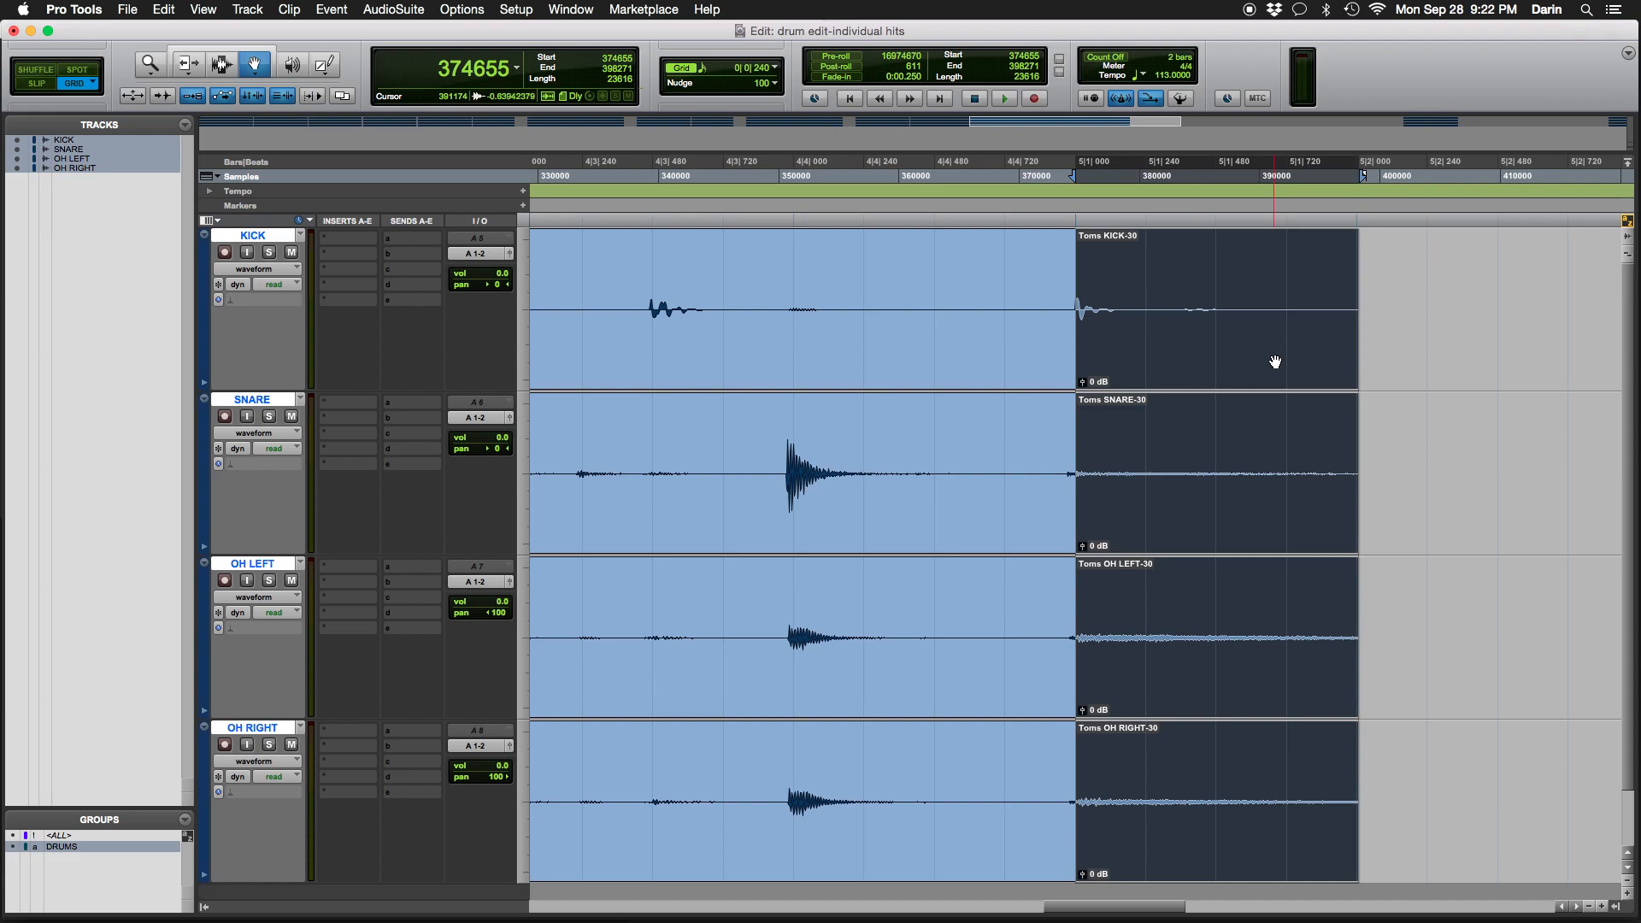
# Trim the hit at the start of bar 5 to a sixteenth note and duplicate it three times
pyautogui.press('F6')
pyautogui.moveTo(1344, 357); pyautogui.dragTo(1158, 359)
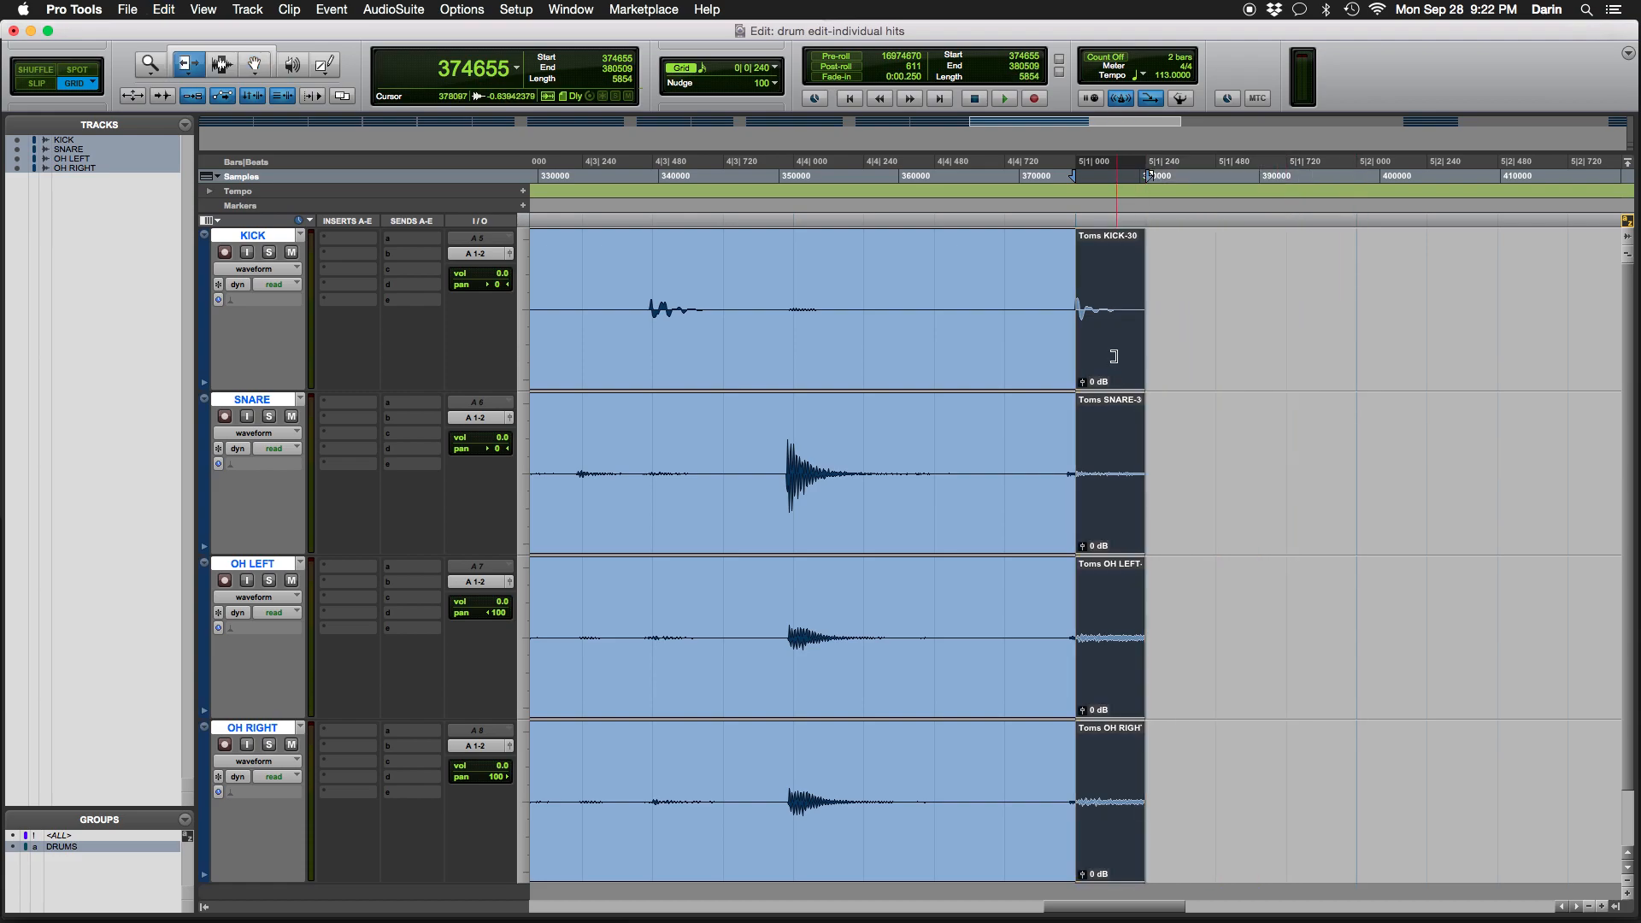
pyautogui.press('super+d')
pyautogui.press('super+d')
pyautogui.press('super+d')
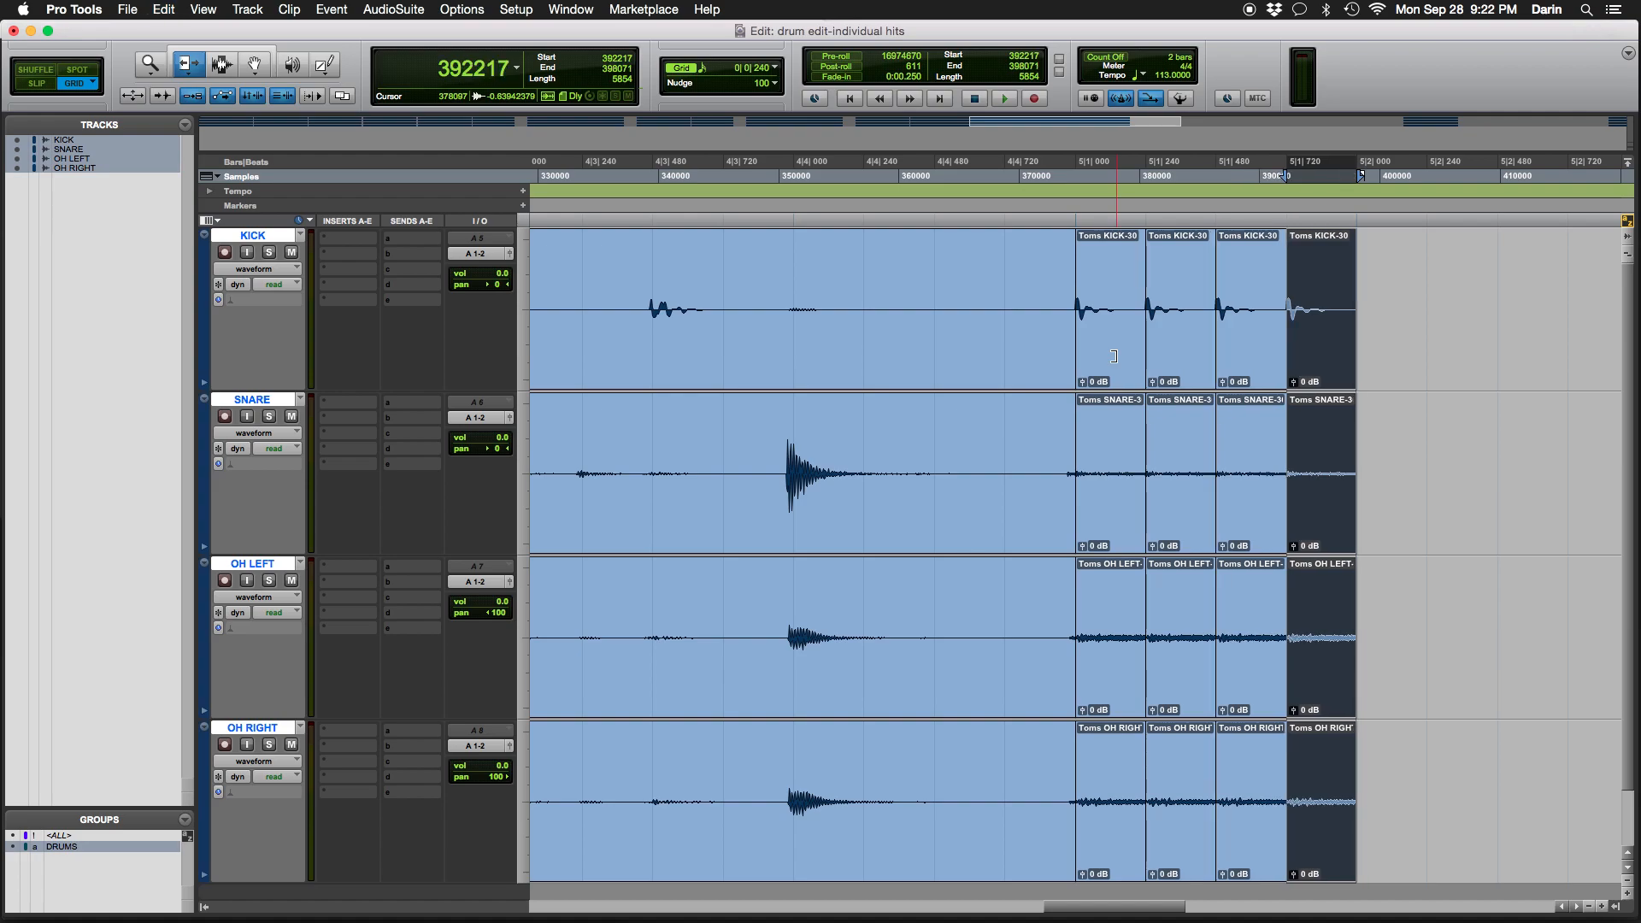
pyautogui.press('r')
pyautogui.press('r')
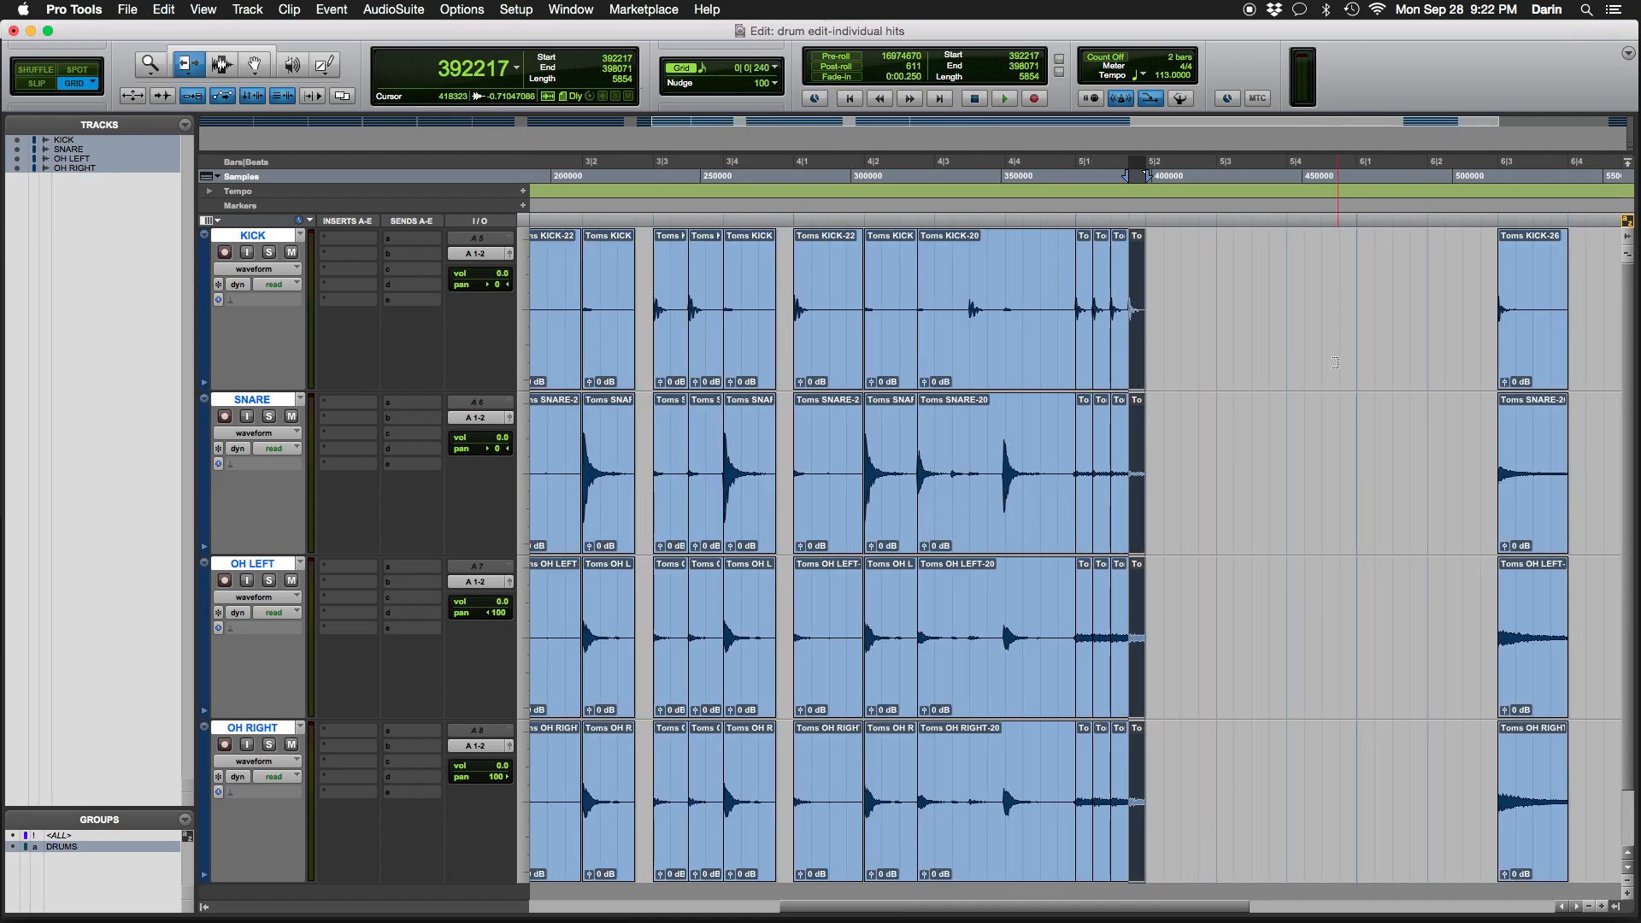
# Try the longer ringing hit at beat 5|2 and play the fill from sample 275137
pyautogui.press('F8')
pyautogui.moveTo(1530, 353); pyautogui.dragTo(1181, 341)
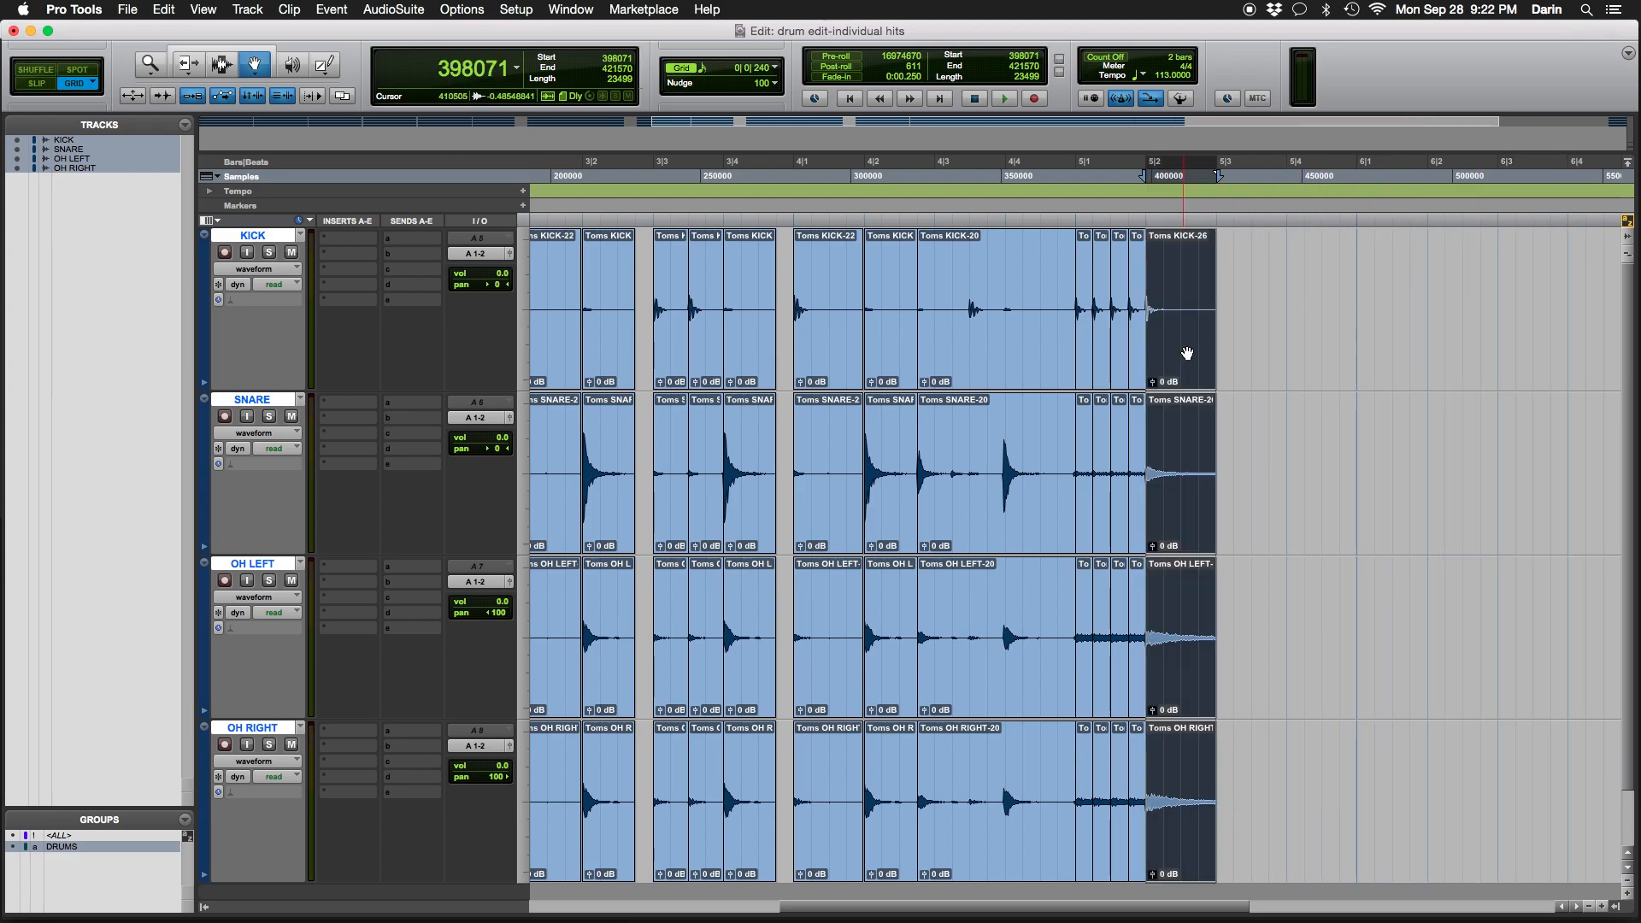
pyautogui.press('F7')
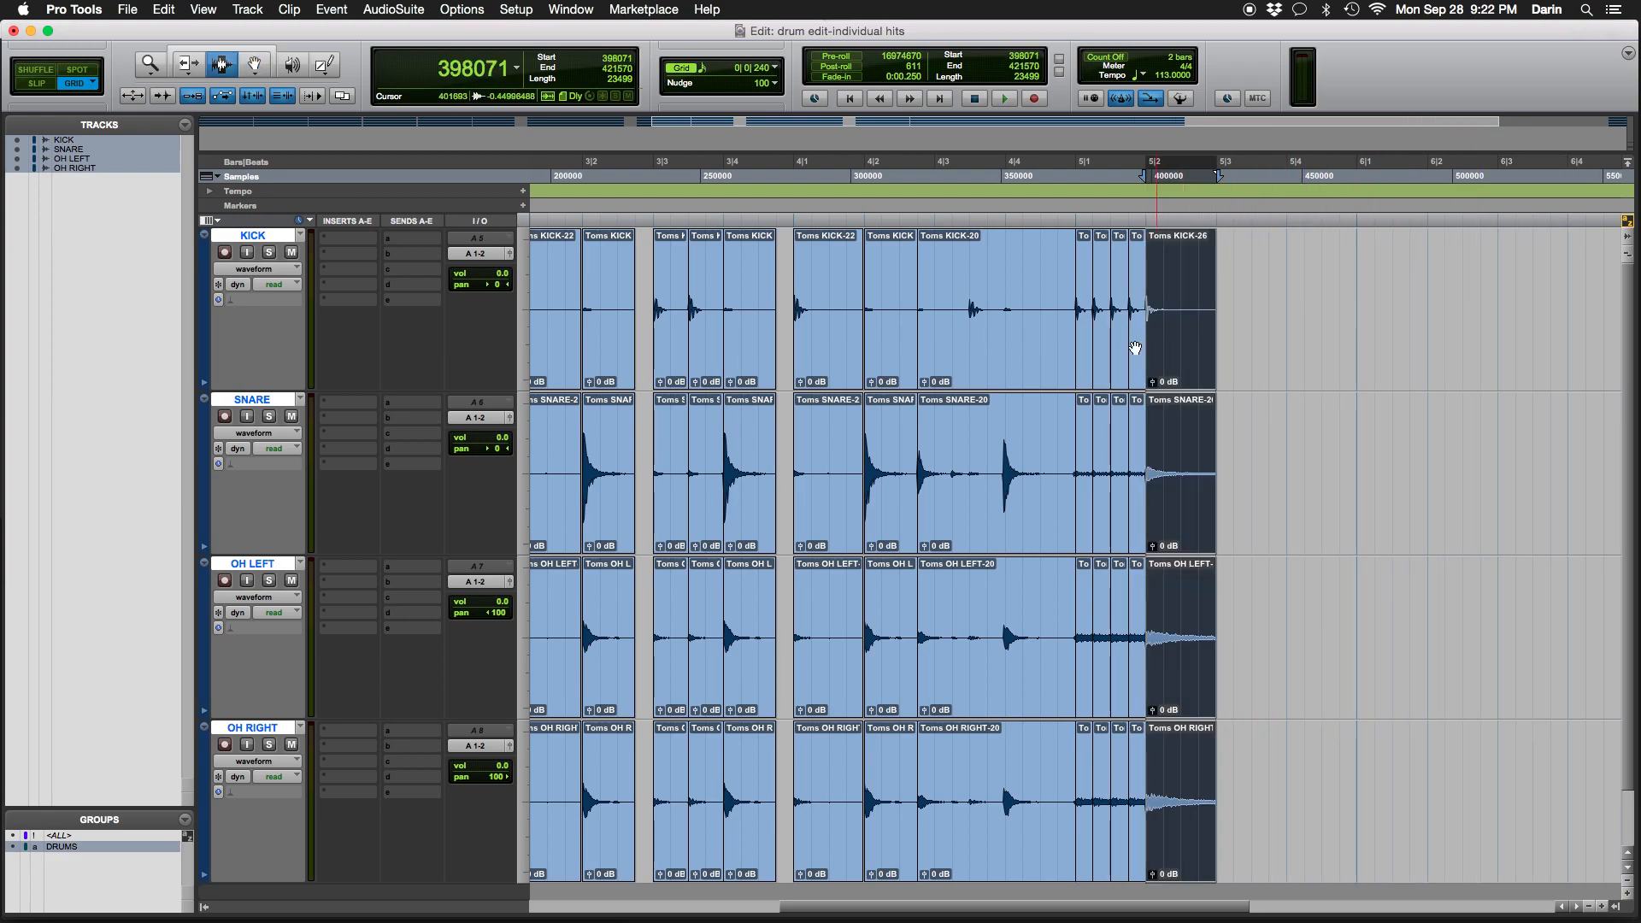
pyautogui.click(786, 360)
pyautogui.press('space')
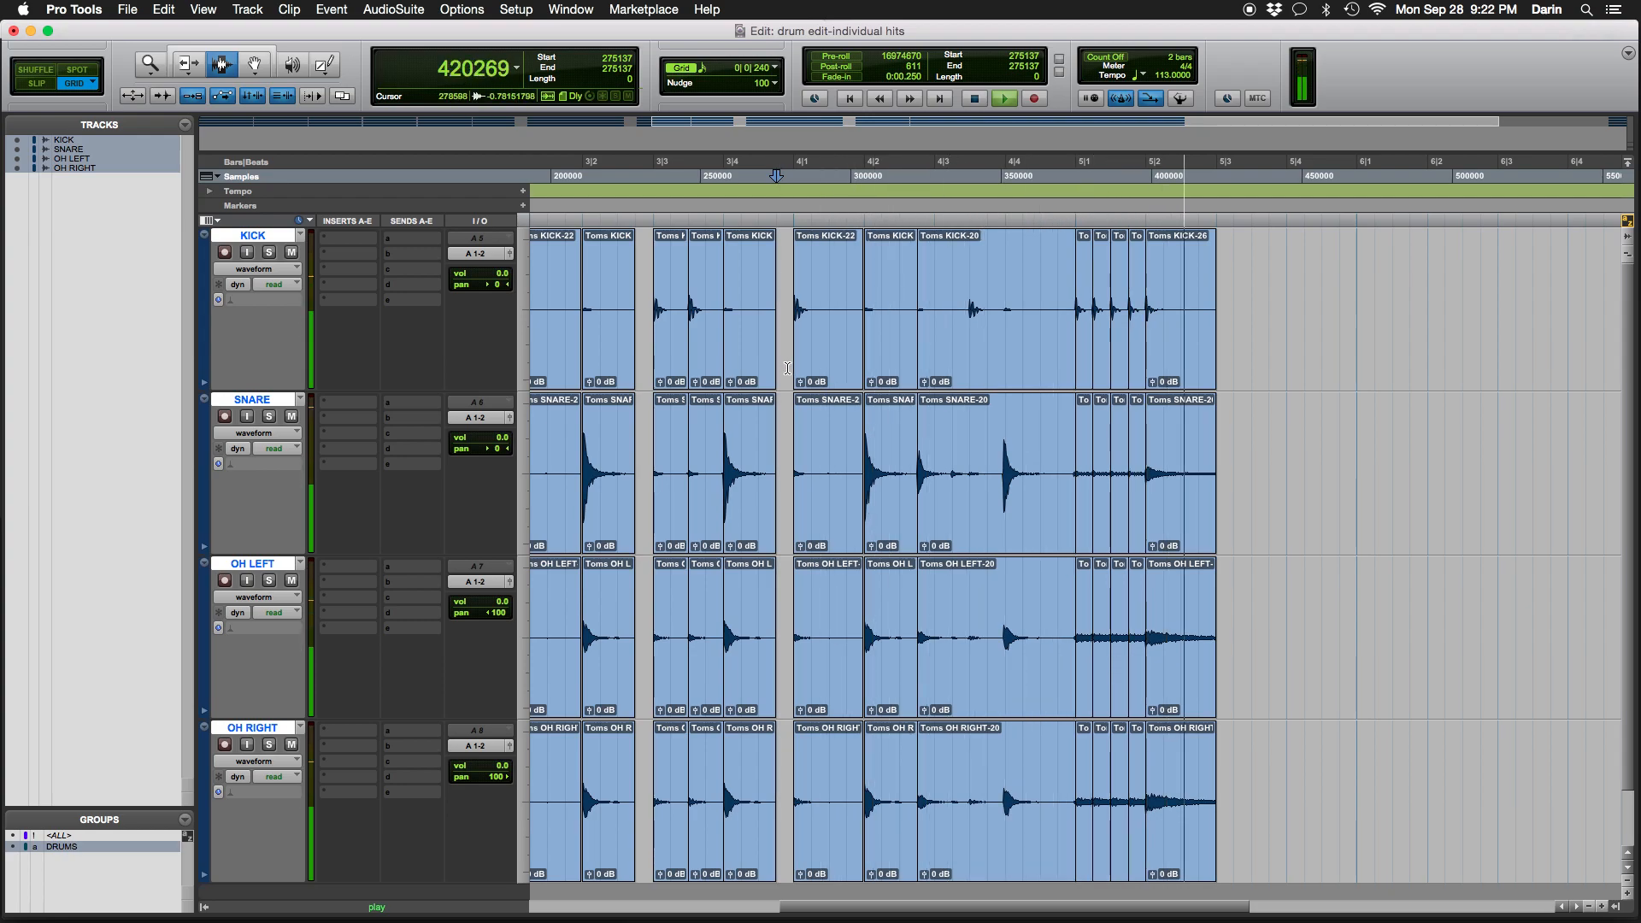
pyautogui.press('space')
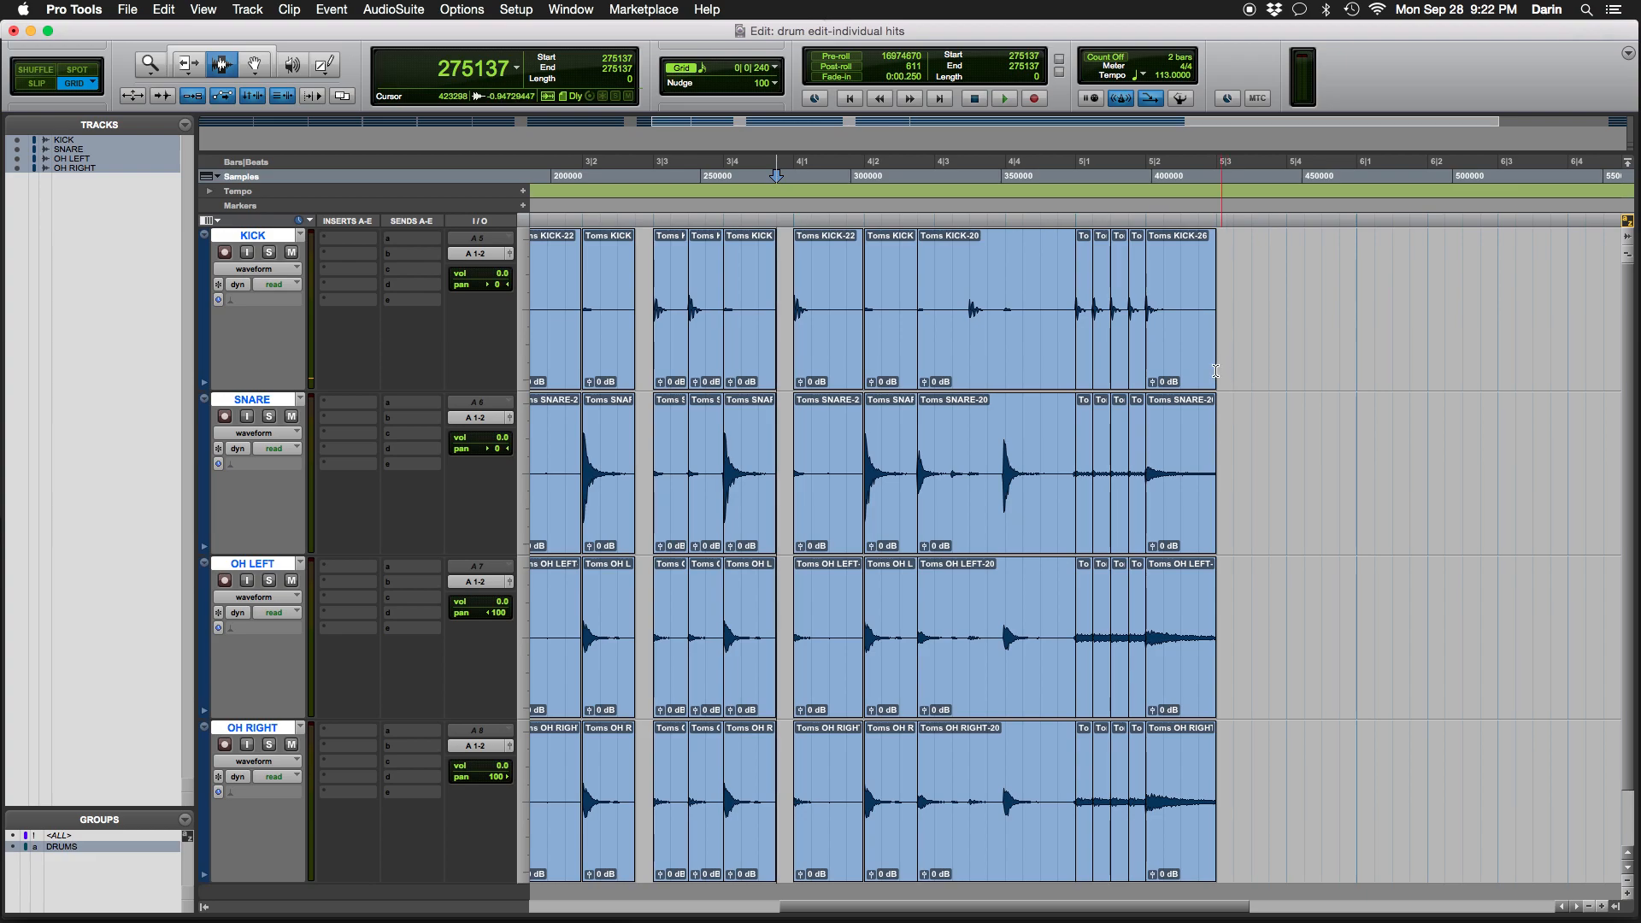
# Duplicate the four sixteenth-note kicks into beat 5|2 and place the longer ringing hit at beat 5|3
pyautogui.press('F8')
pyautogui.moveTo(1180, 350); pyautogui.dragTo(1426, 341)
pyautogui.click(1138, 335)
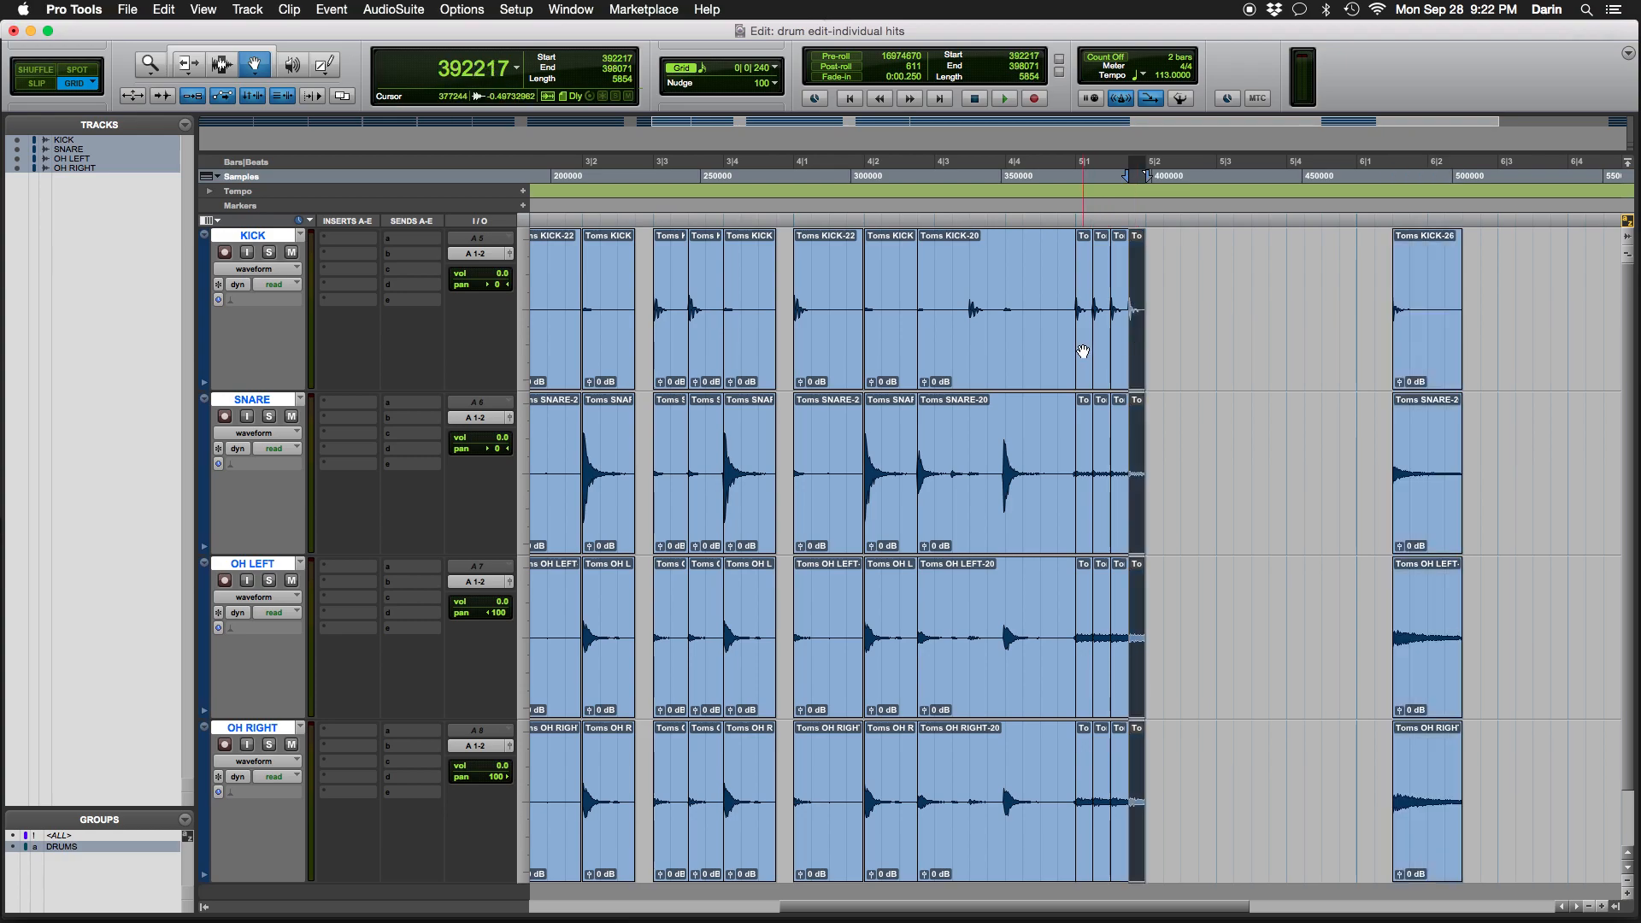
pyautogui.keyDown('shift'); pyautogui.click(1082, 351); pyautogui.keyUp('shift')
pyautogui.press('super+d')
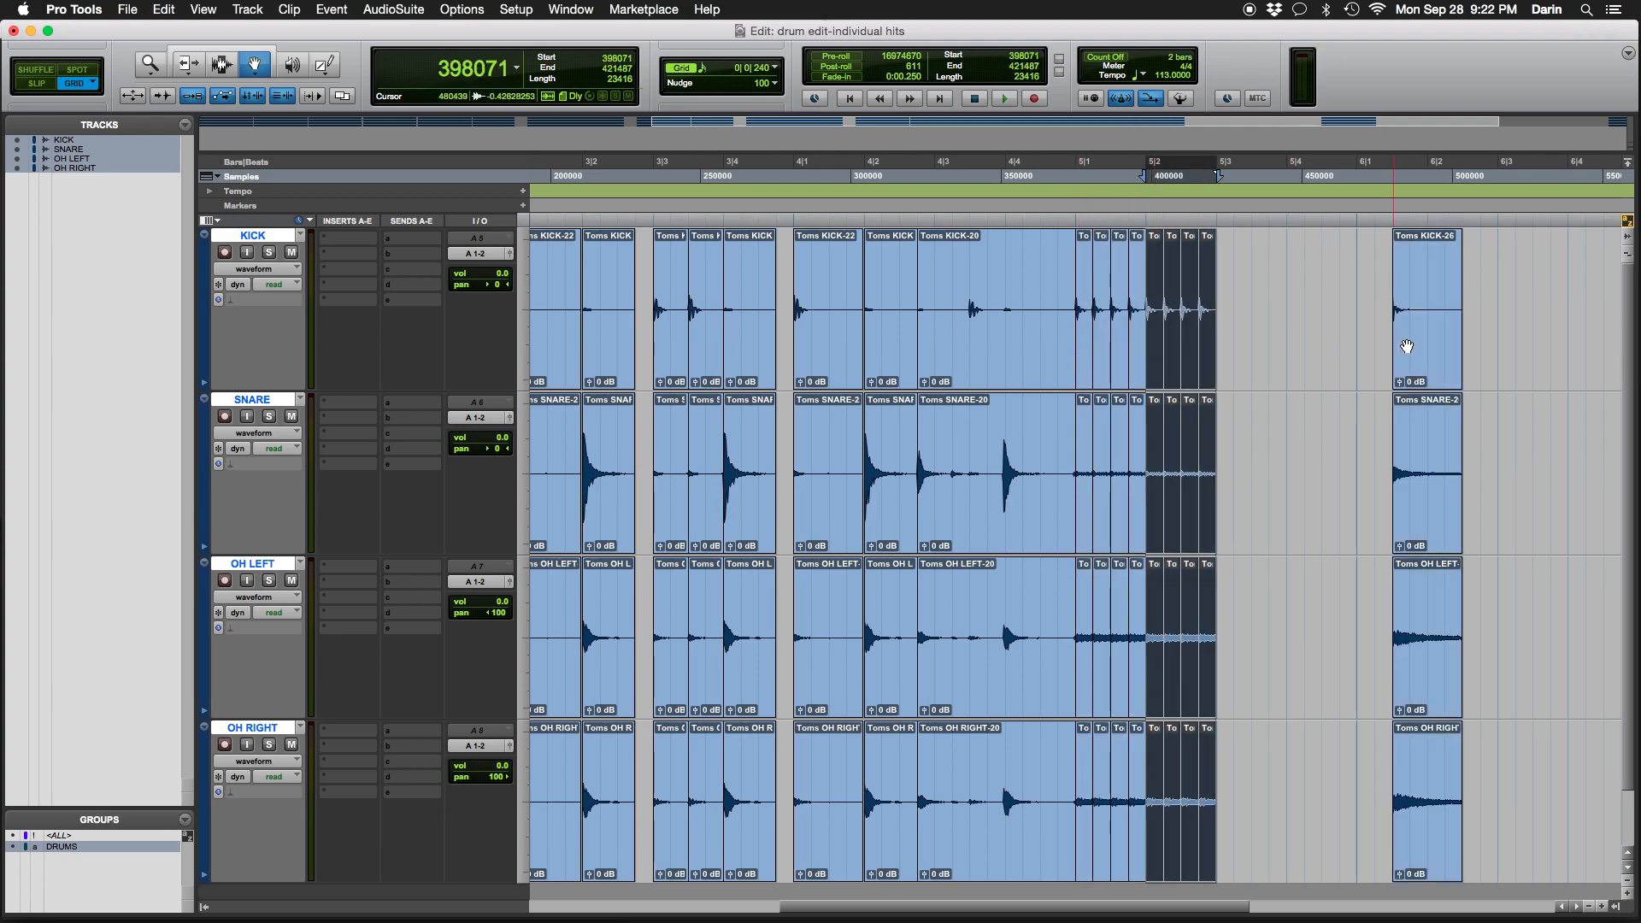
pyautogui.moveTo(1423, 352); pyautogui.dragTo(1252, 341)
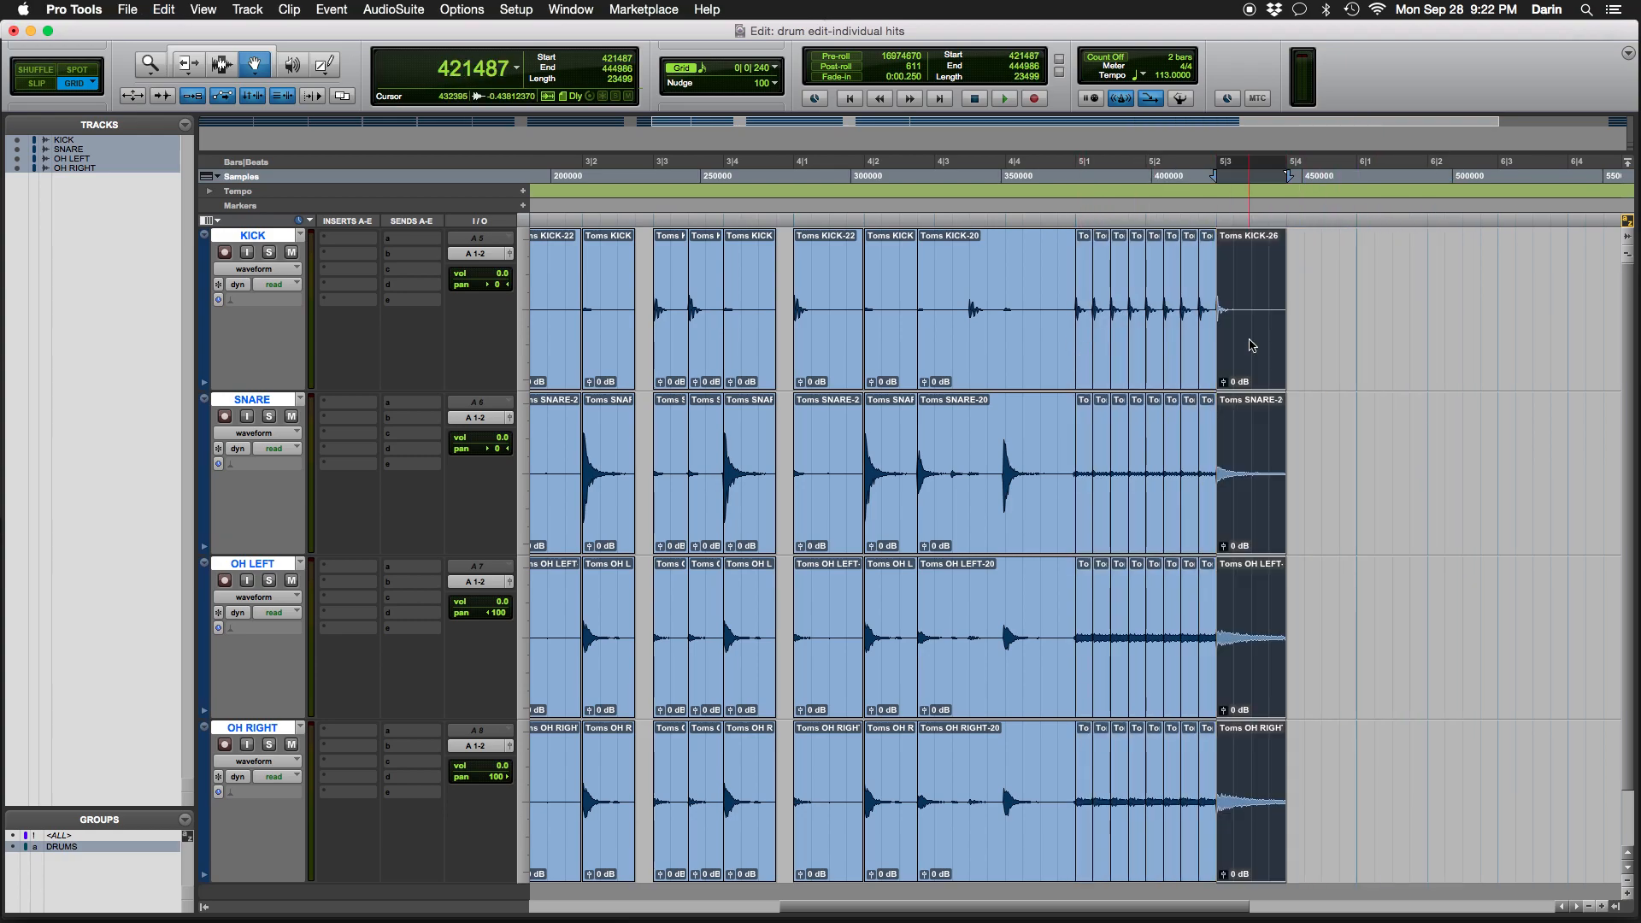
# Bring the leftover short clip from bar 7 closer to the pattern, audition it, and delete it
pyautogui.press('F6')
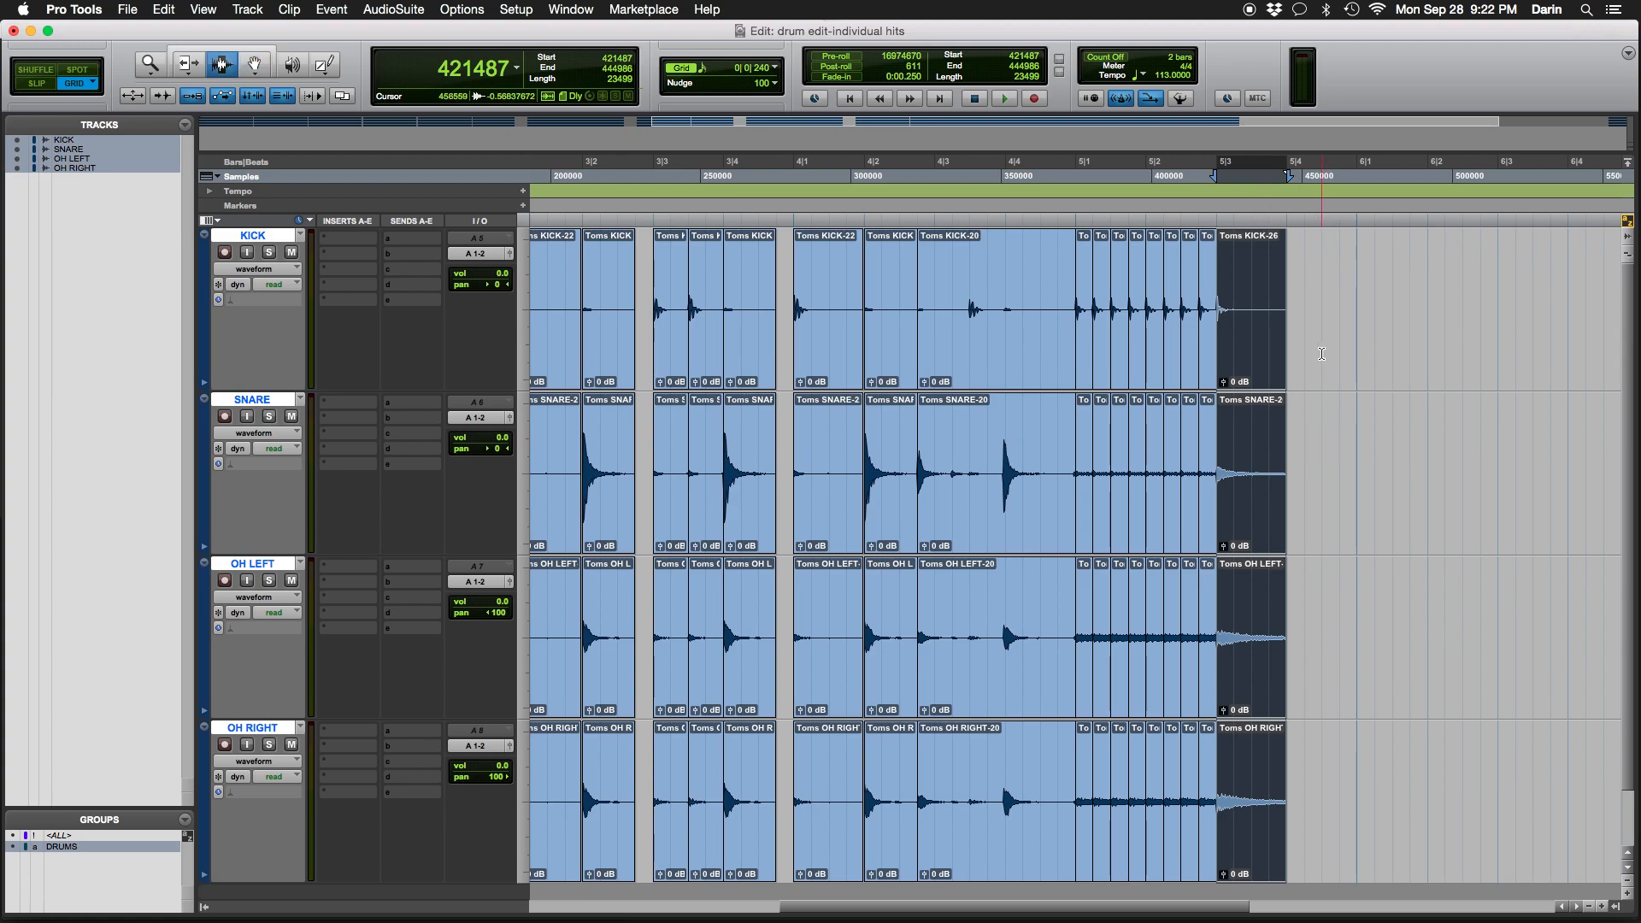
pyautogui.click(1321, 355)
pyautogui.press('Return')
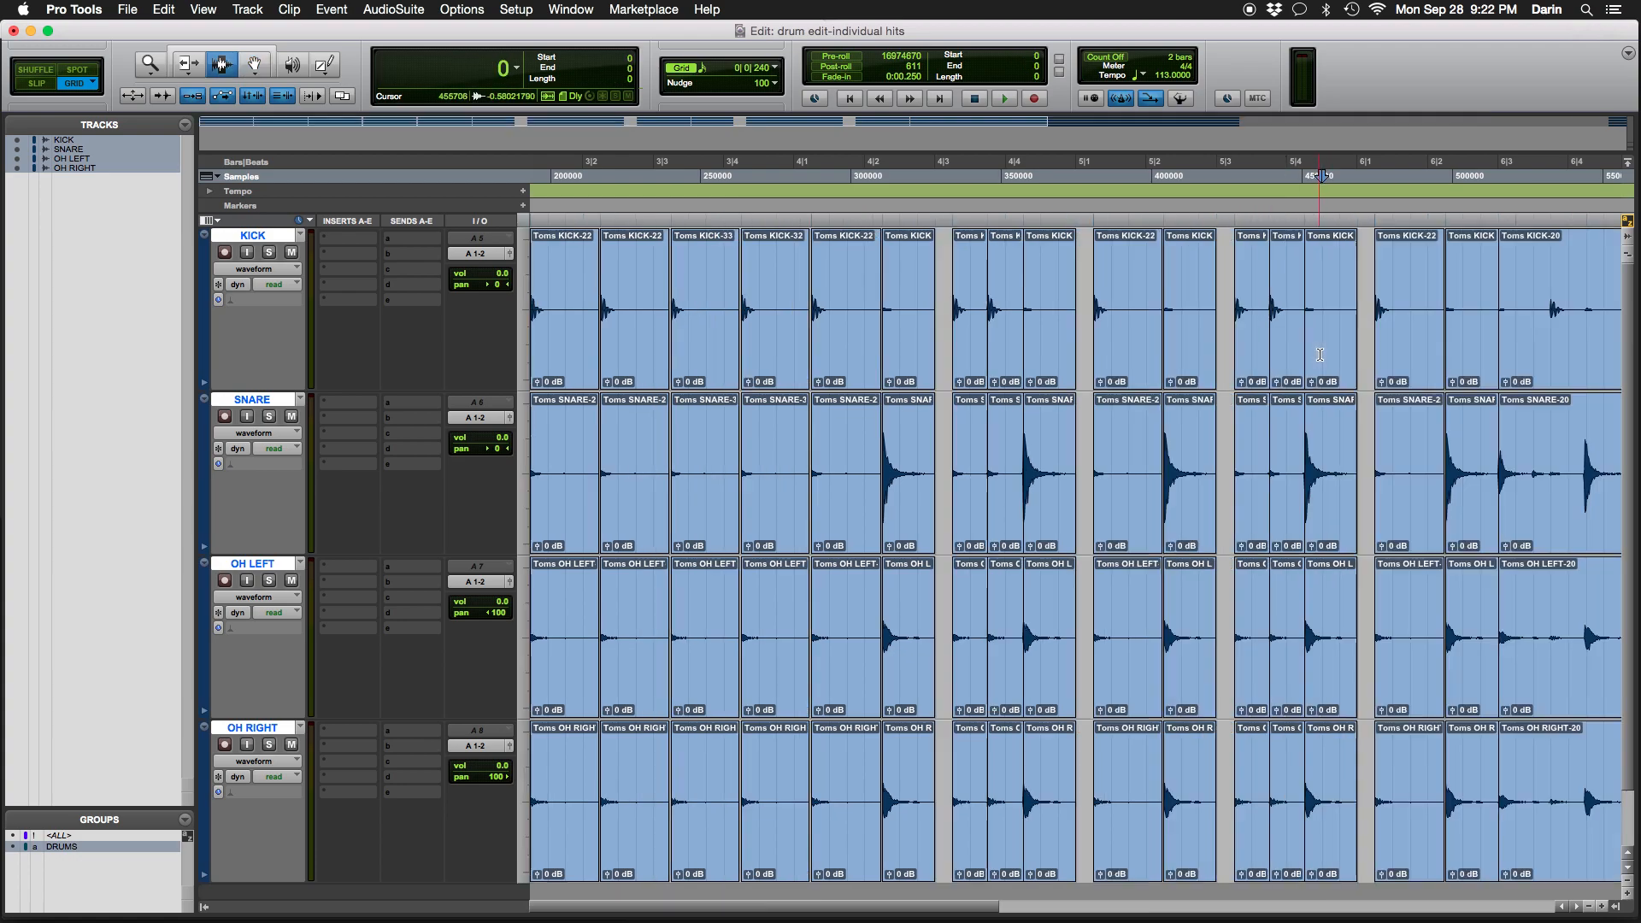
pyautogui.press('super+bracketleft')
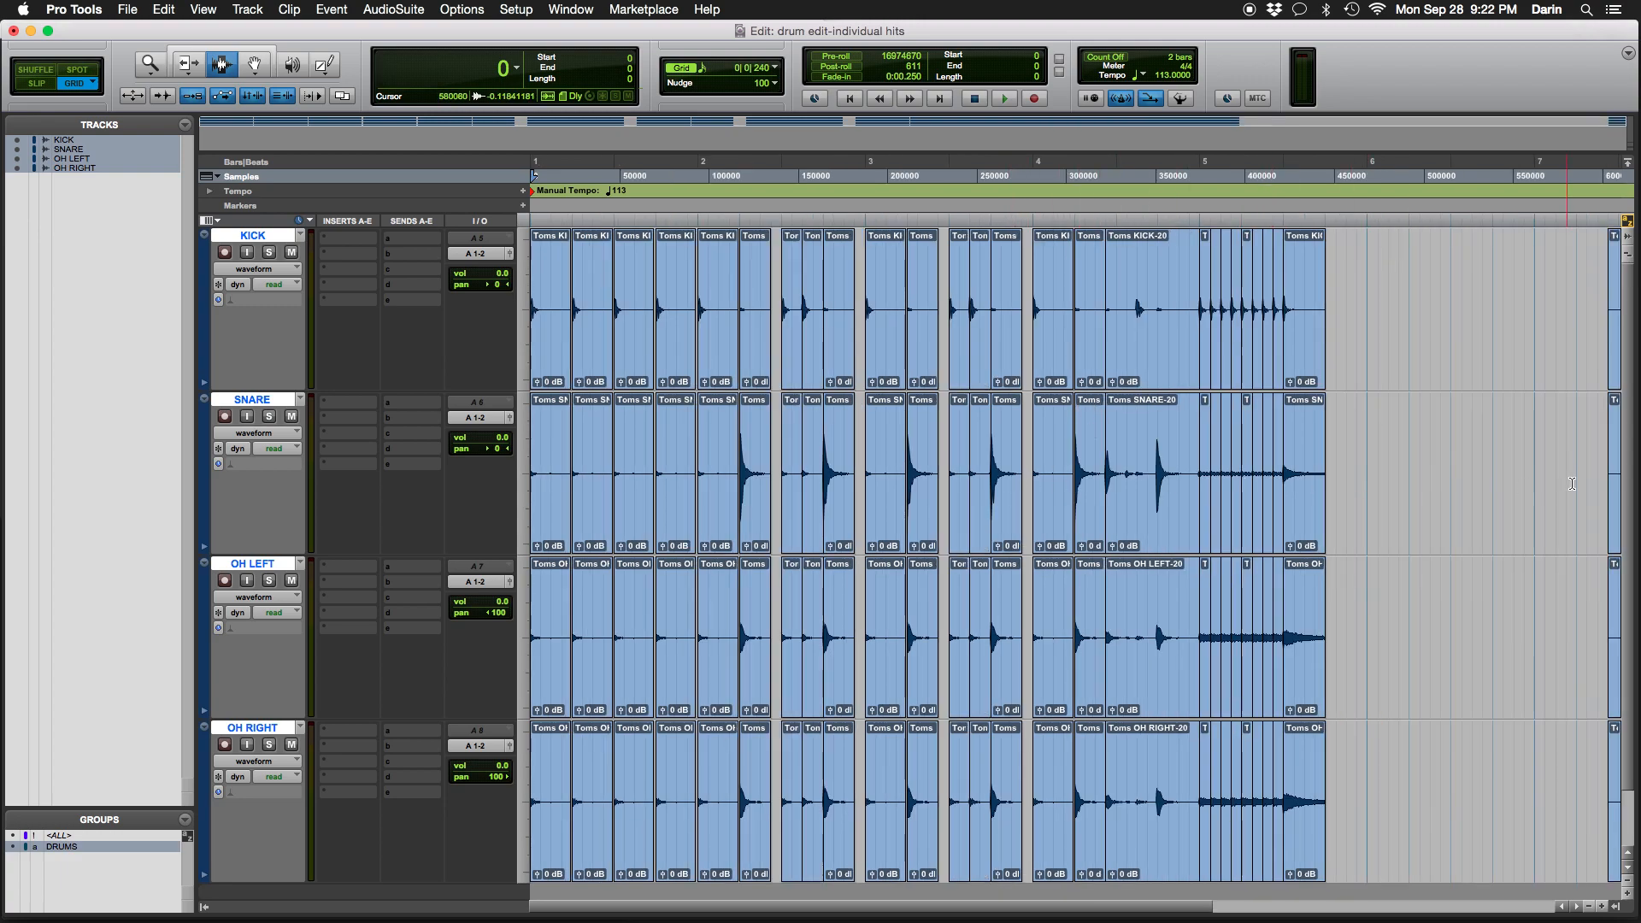
pyautogui.press('F8')
pyautogui.click(1613, 477)
pyautogui.moveTo(1587, 474); pyautogui.dragTo(1424, 498)
pyautogui.press('space')
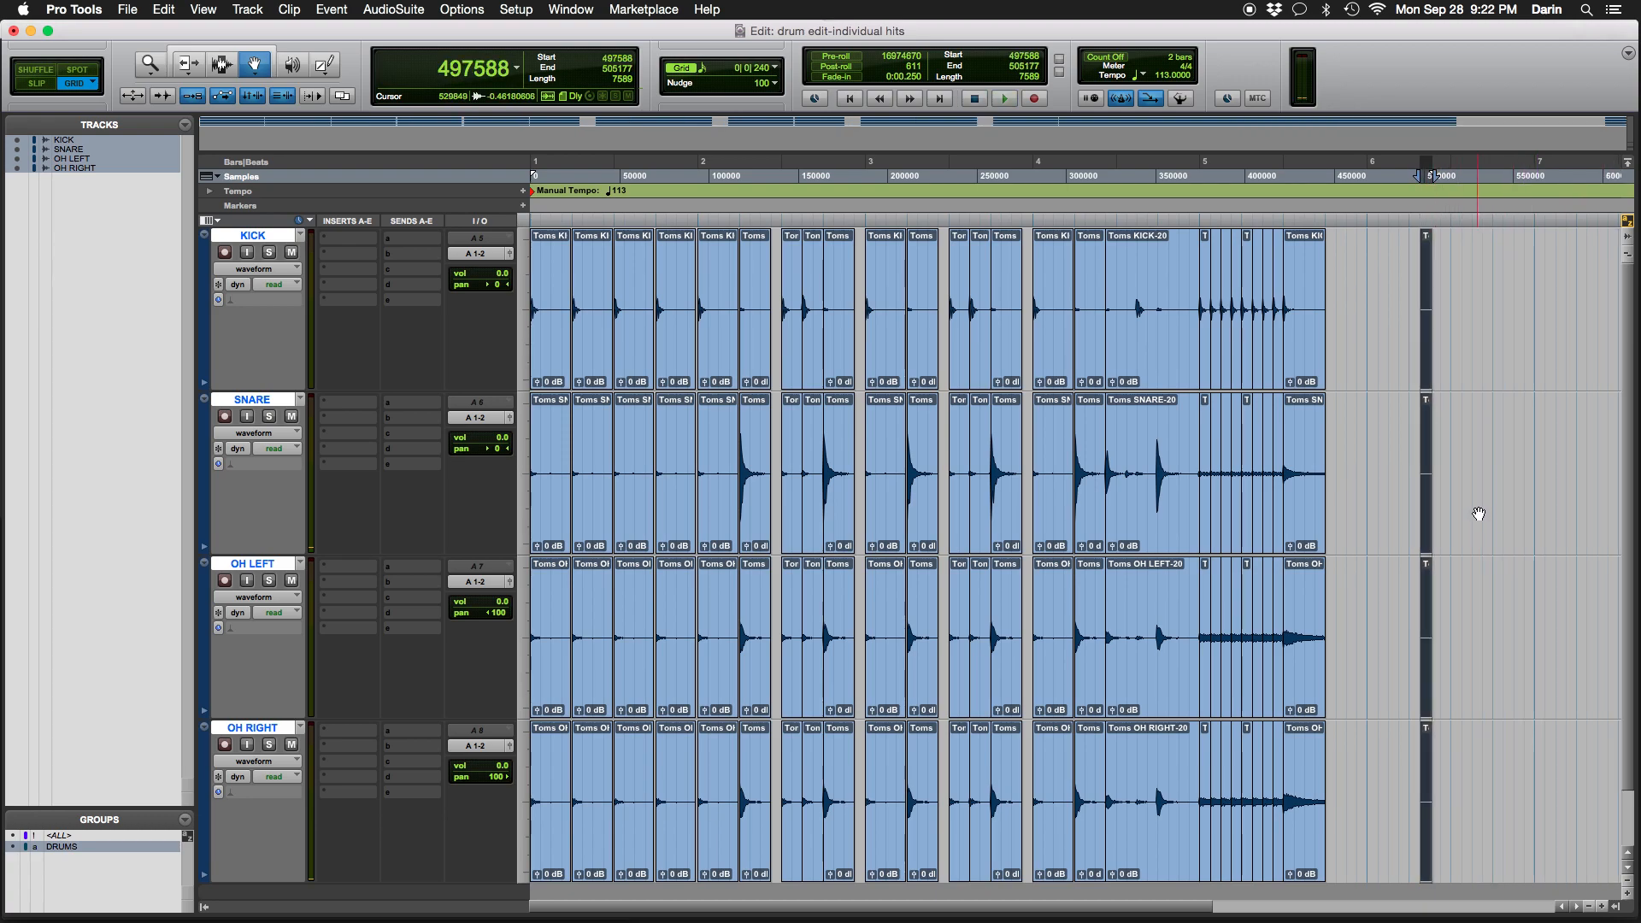
pyautogui.press('Delete')
# Play the complete drum pattern from the start of the session through its final hit
pyautogui.press('Return')
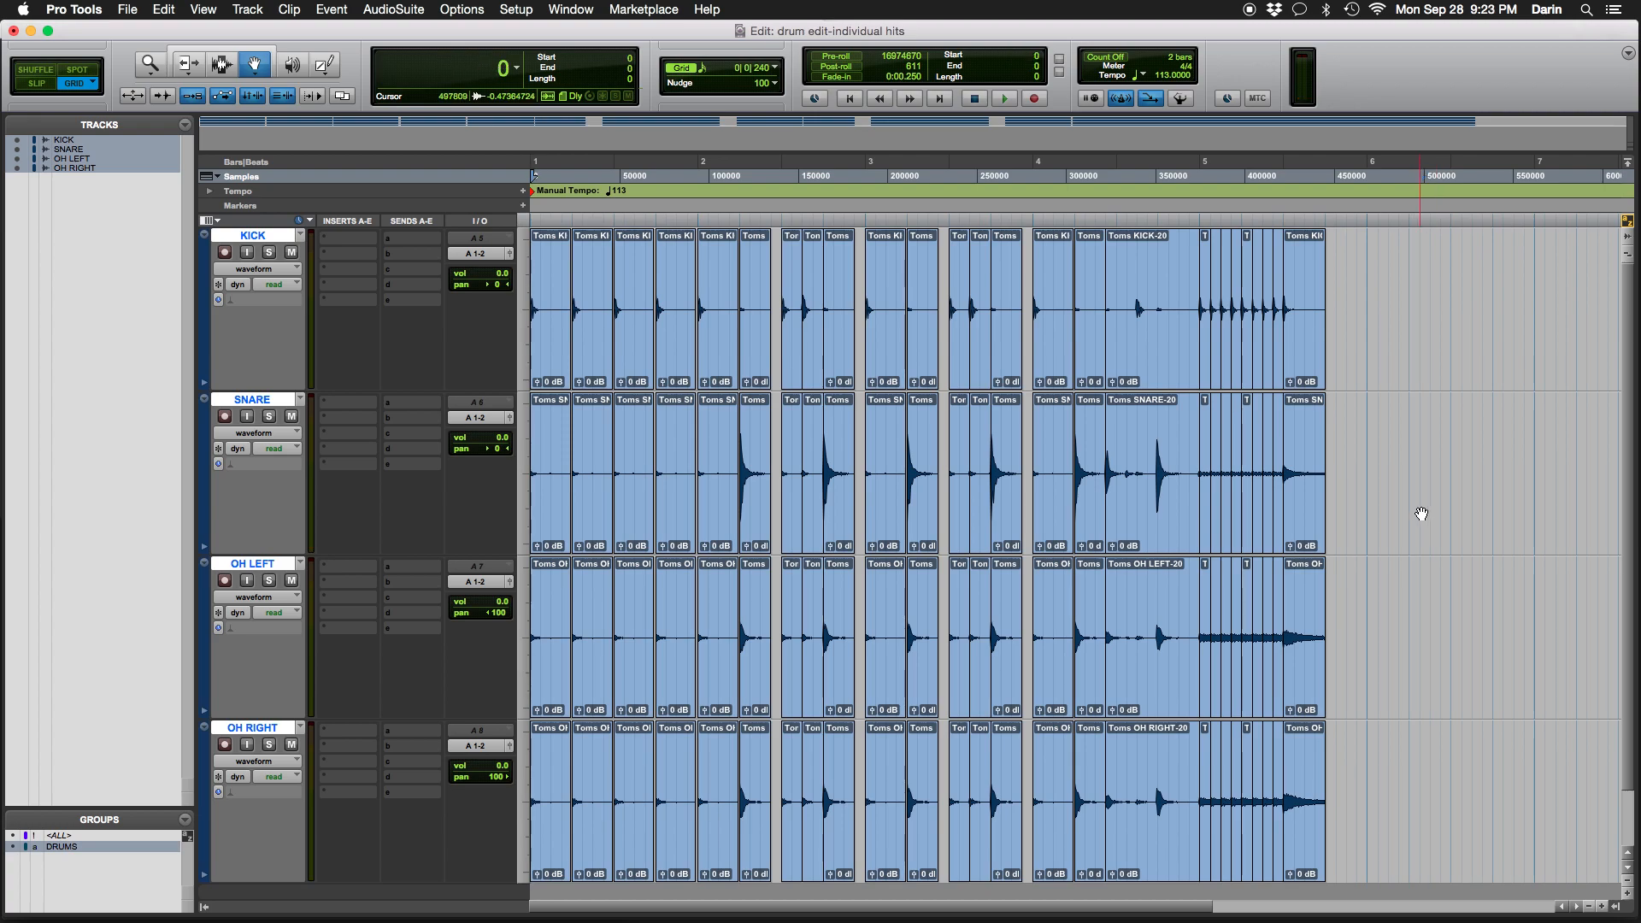
pyautogui.press('space')
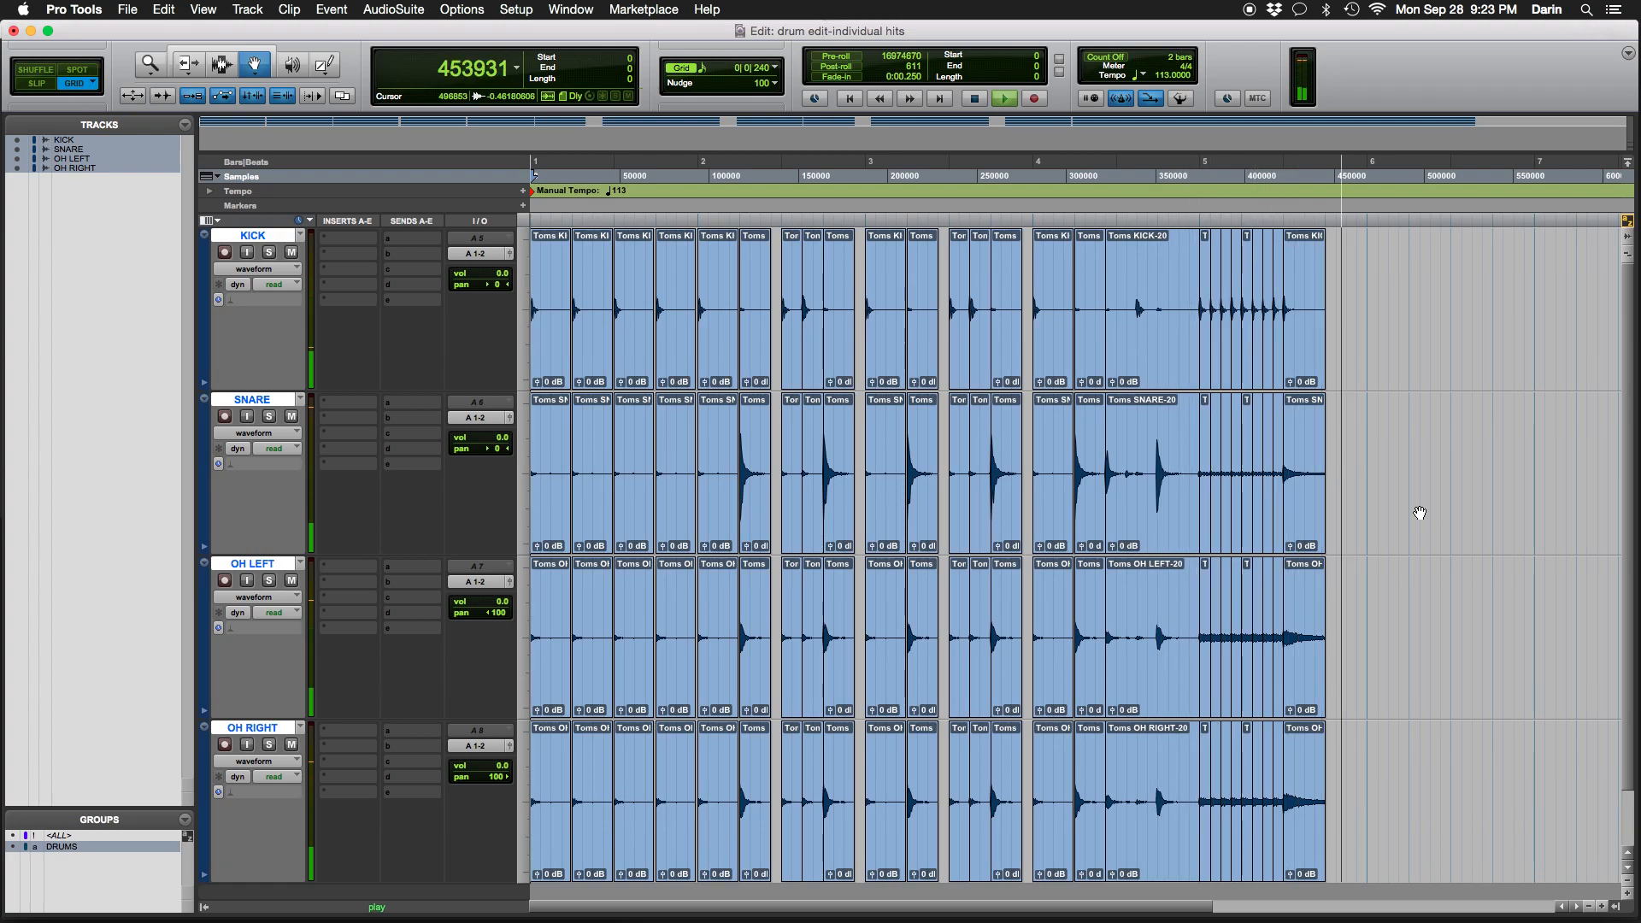
pyautogui.press('space')
# Bounce the entire pattern, from the first clip through the last, offline as an MP3 named drum edit-hits with the 320 kbit/s encoder setting
pyautogui.press('F7')
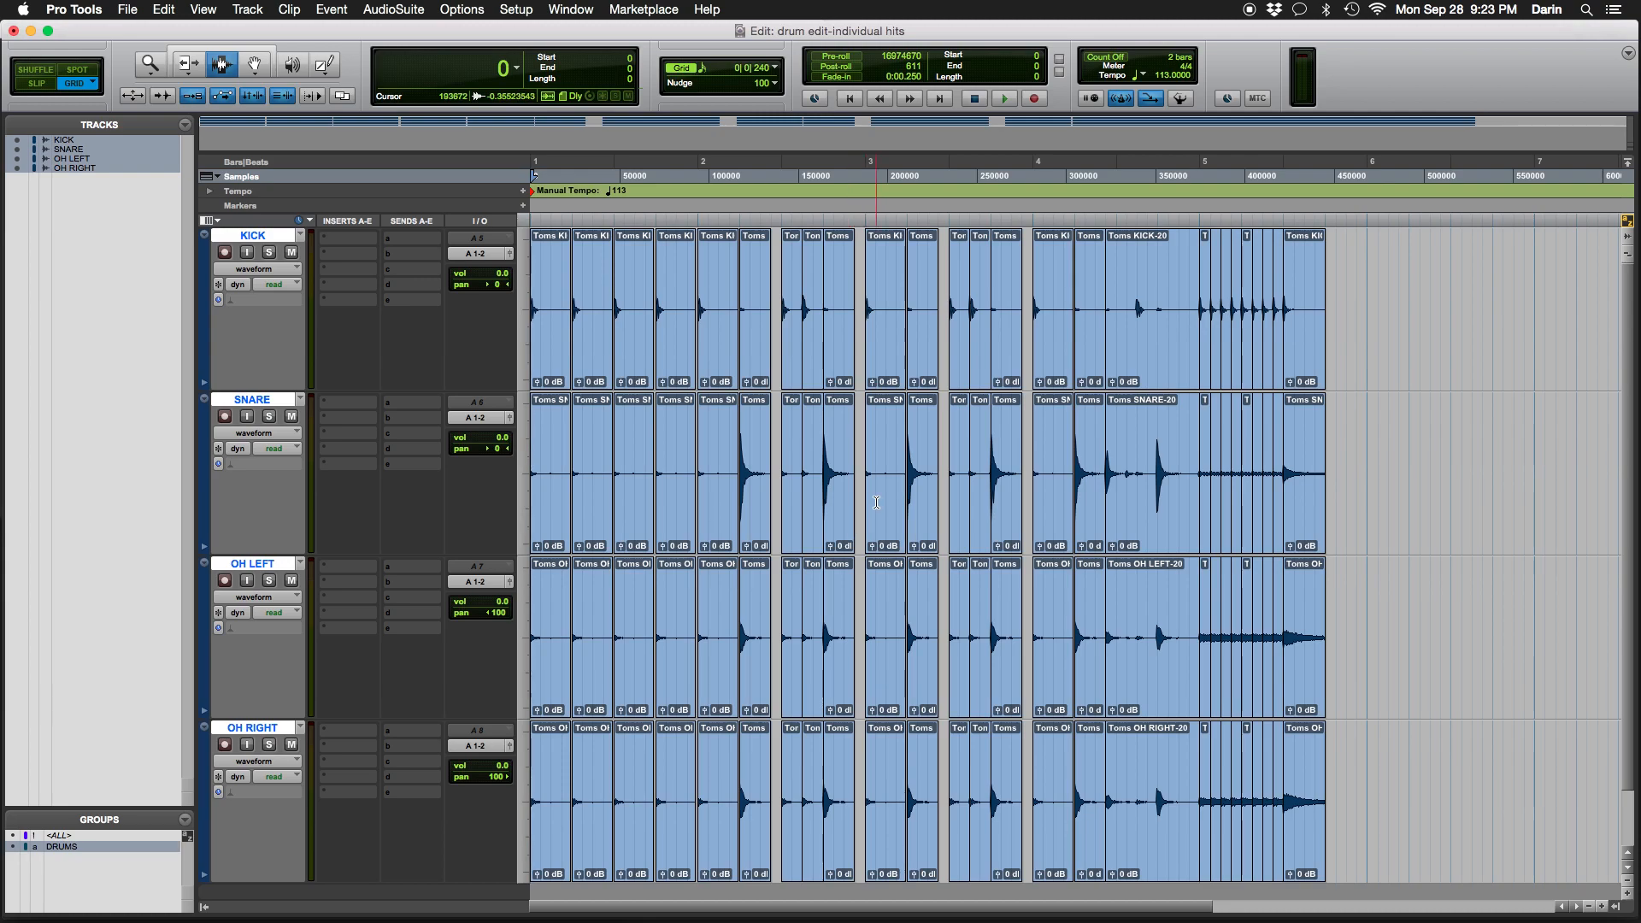
pyautogui.doubleClick(550, 340)
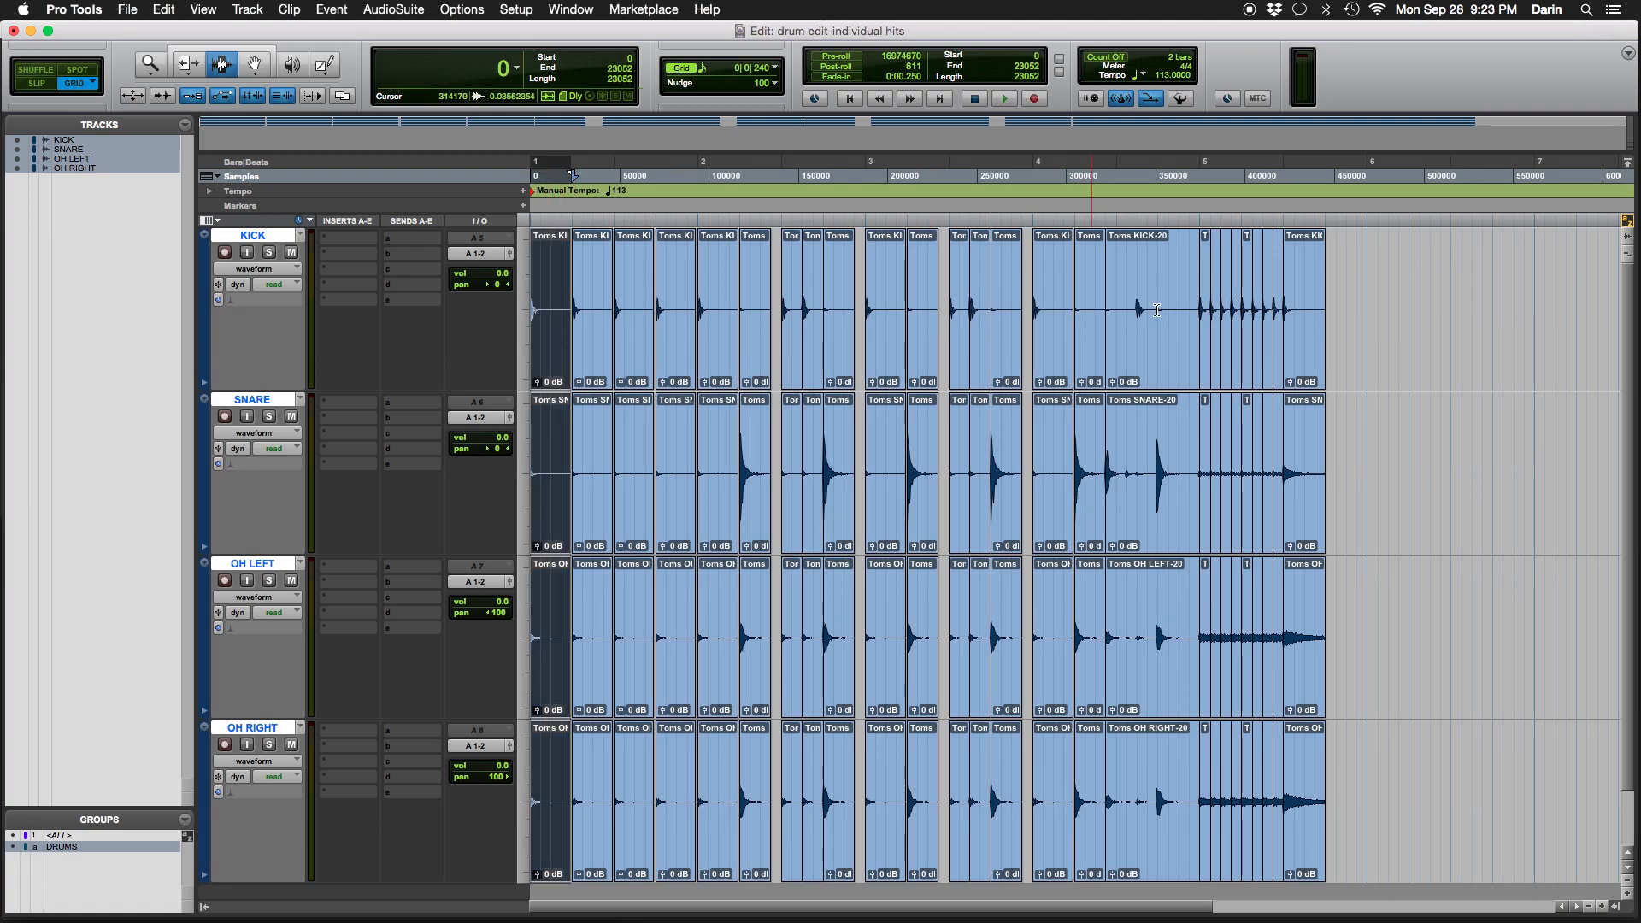
pyautogui.keyDown('shift'); pyautogui.click(1304, 332); pyautogui.keyUp('shift')
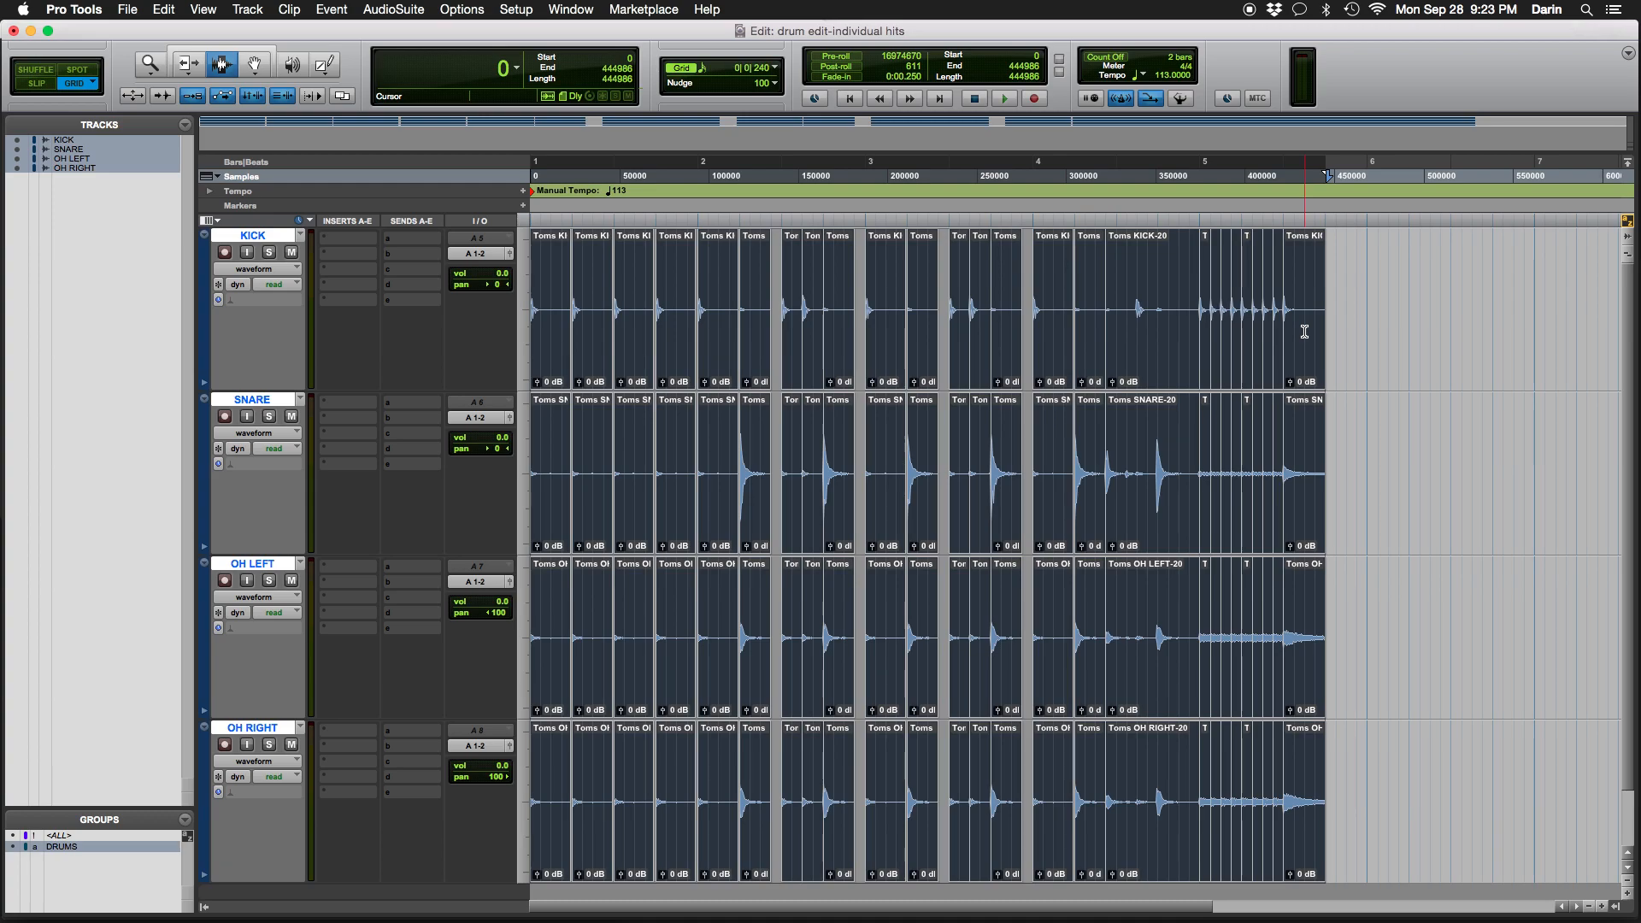
pyautogui.press('super+alt+b')
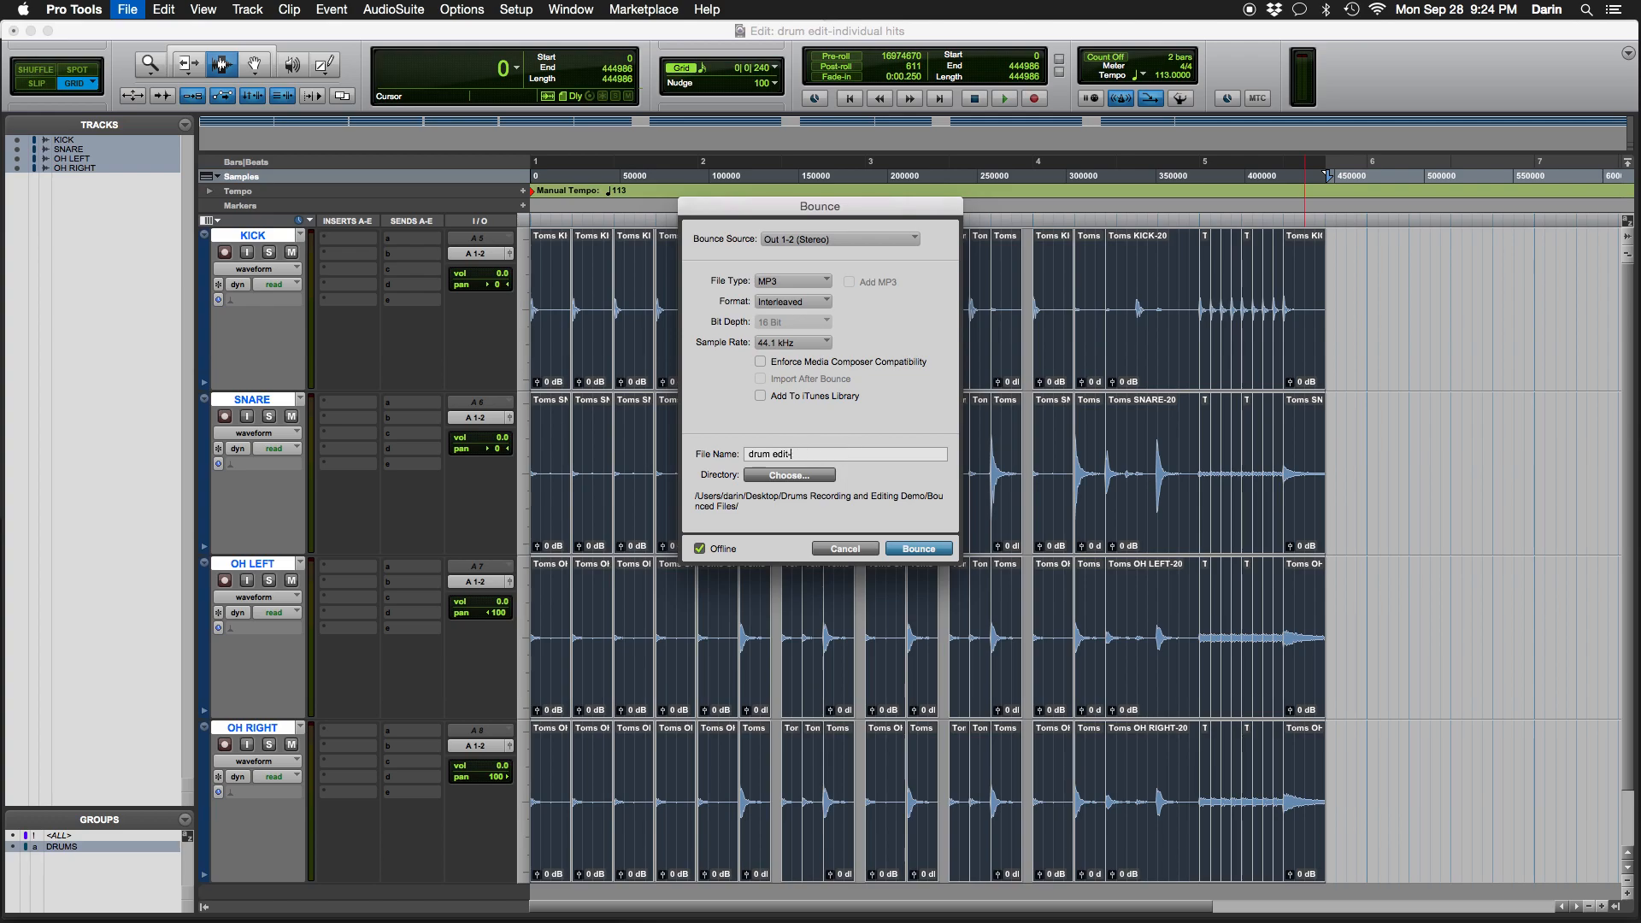
pyautogui.write('ts')
pyautogui.click(914, 549)
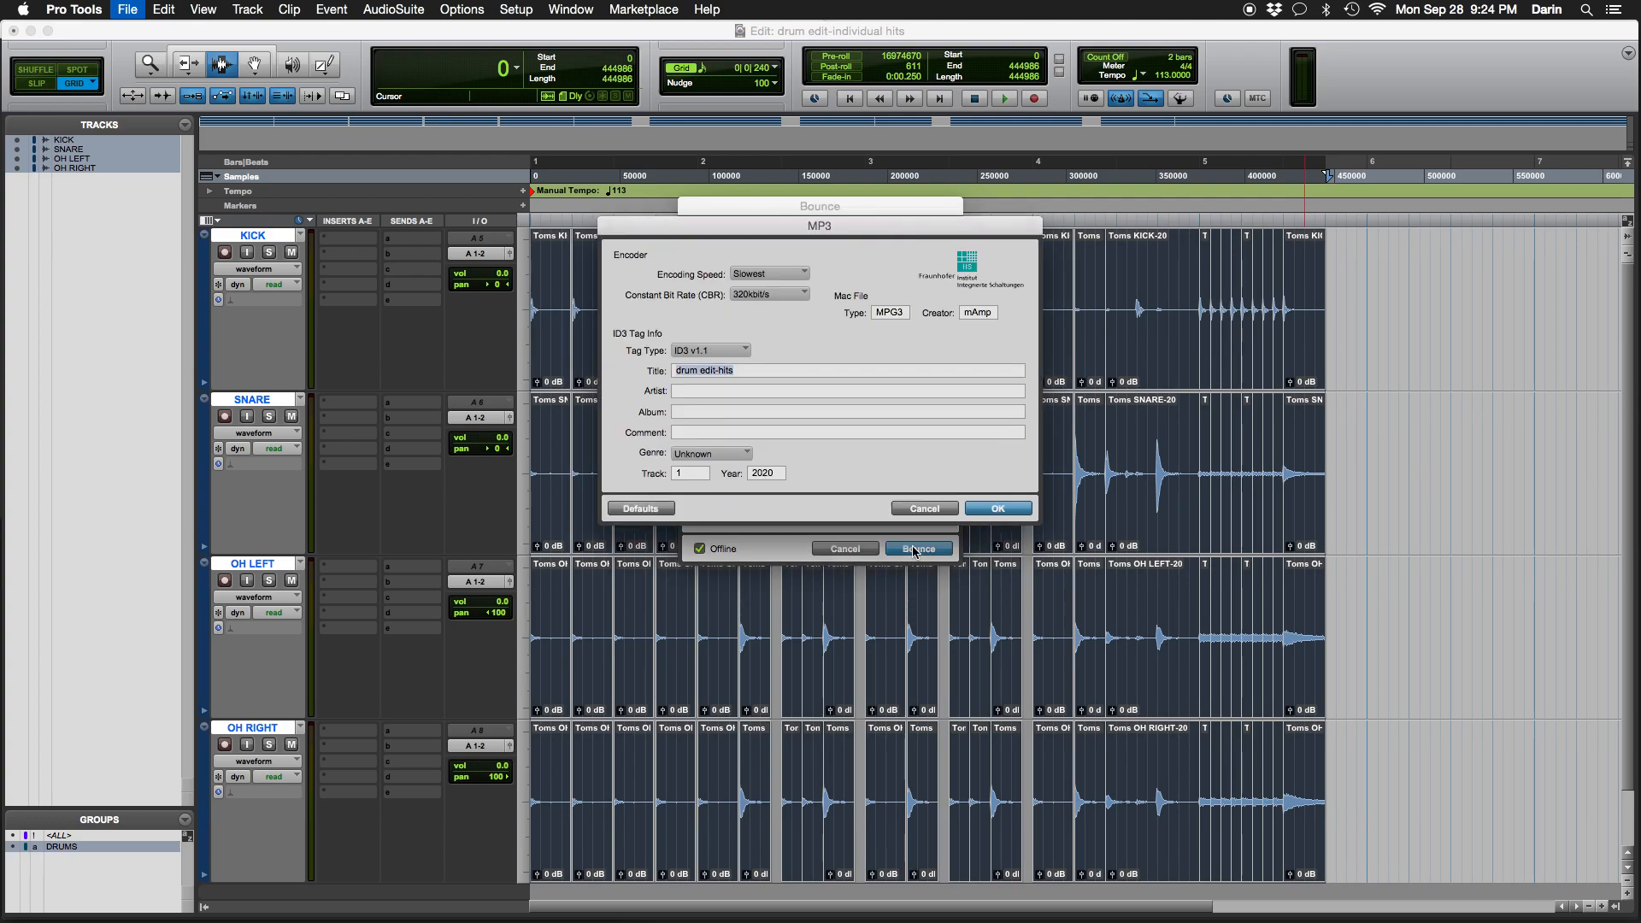
pyautogui.click(998, 509)
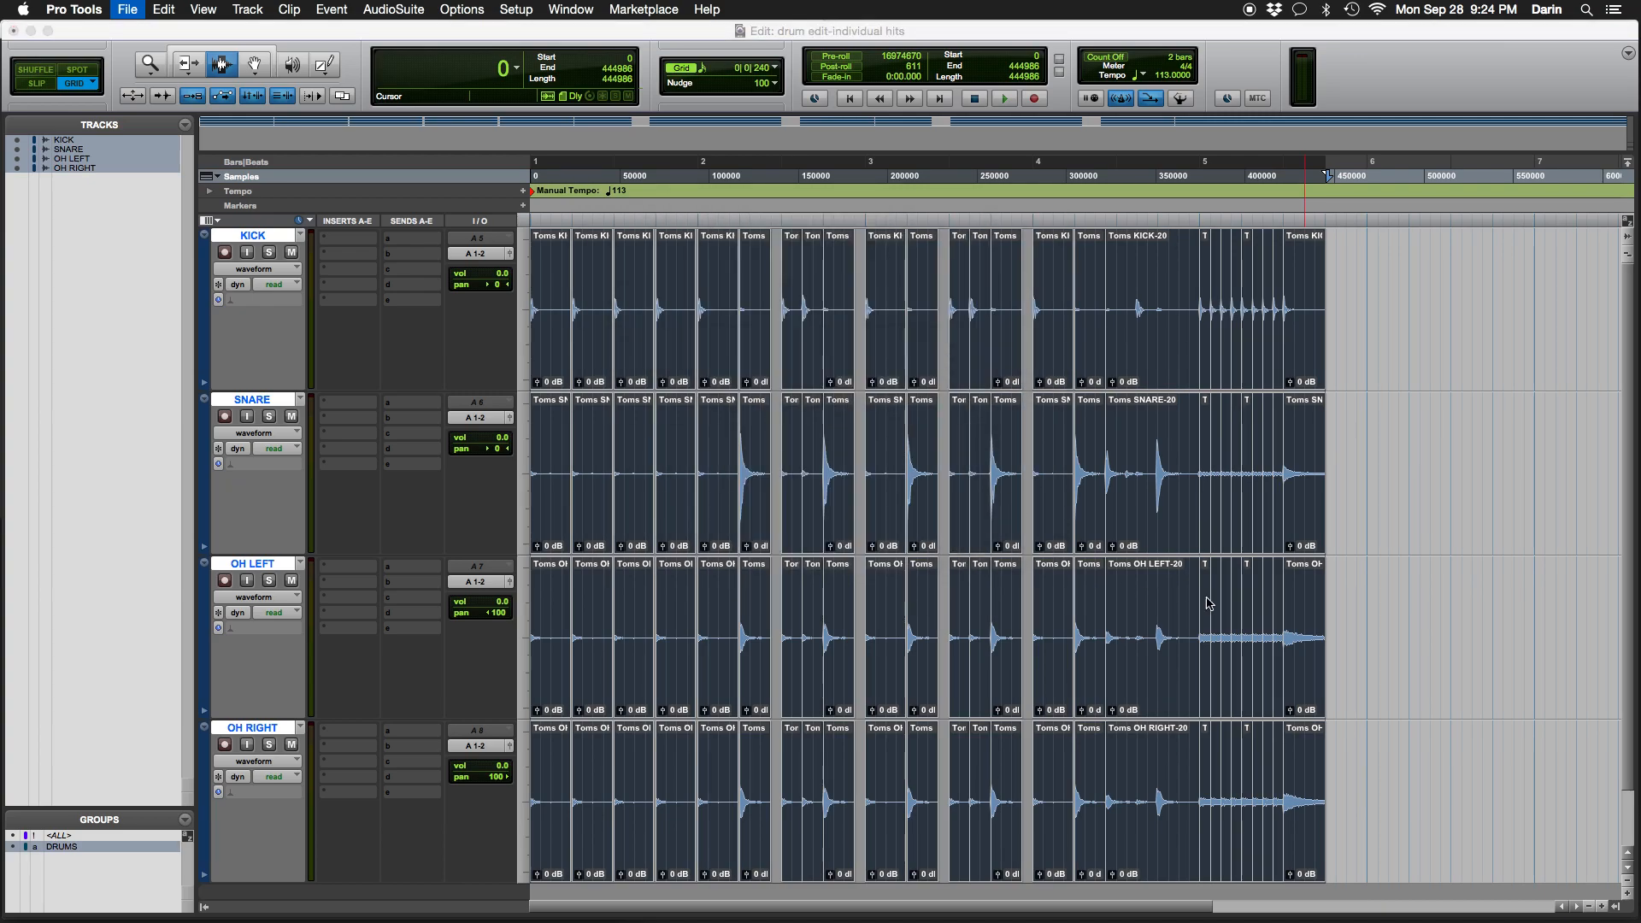
# Clear the clip selection and quit Pro Tools, saving the changes to the drum edit-individual hits session
pyautogui.click(1359, 494)
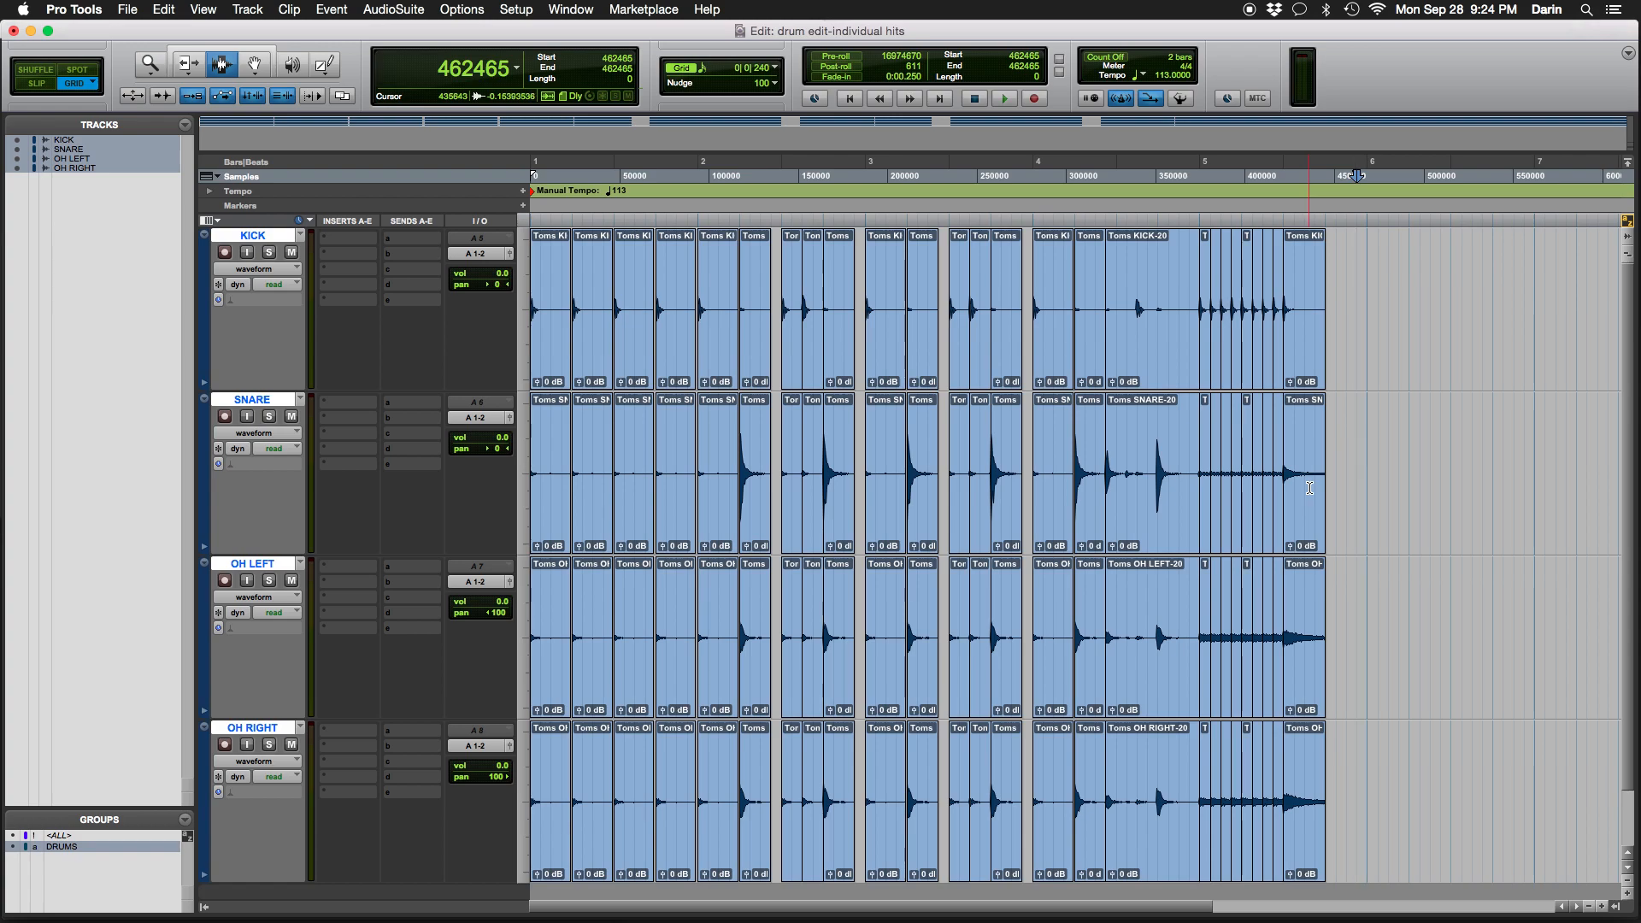
pyautogui.press('super+q')
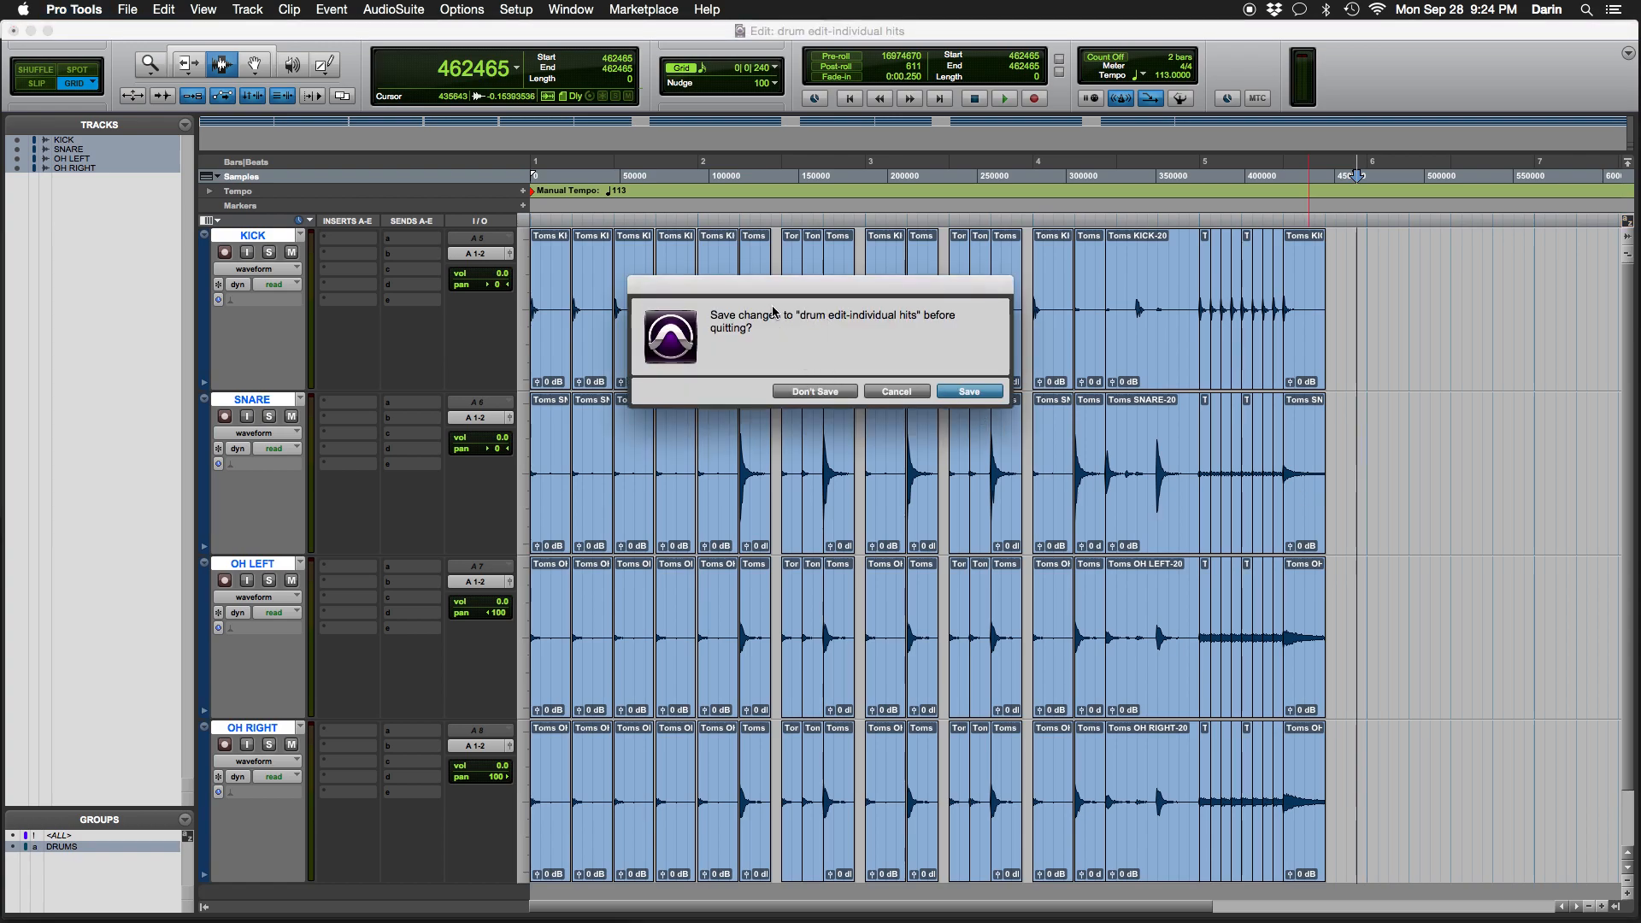
pyautogui.click(958, 391)
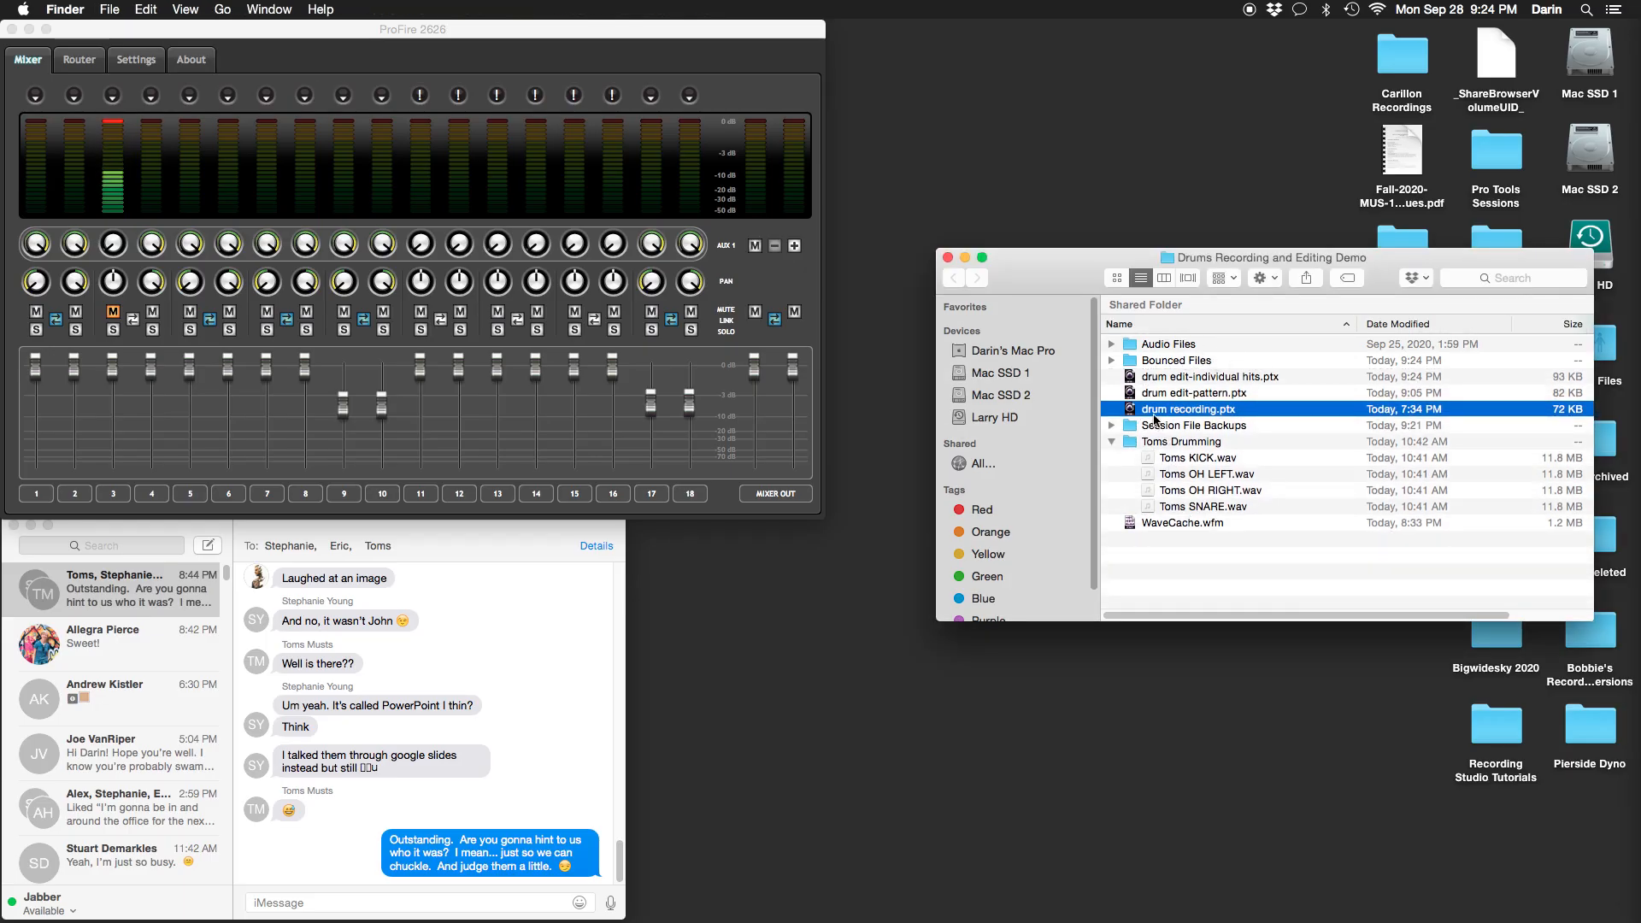
# In the Drums Recording and Editing Demo folder, collapse Toms Drumming and expand Bounced Files to check the exported MP3
pyautogui.moveTo(1056, 259); pyautogui.dragTo(991, 253)
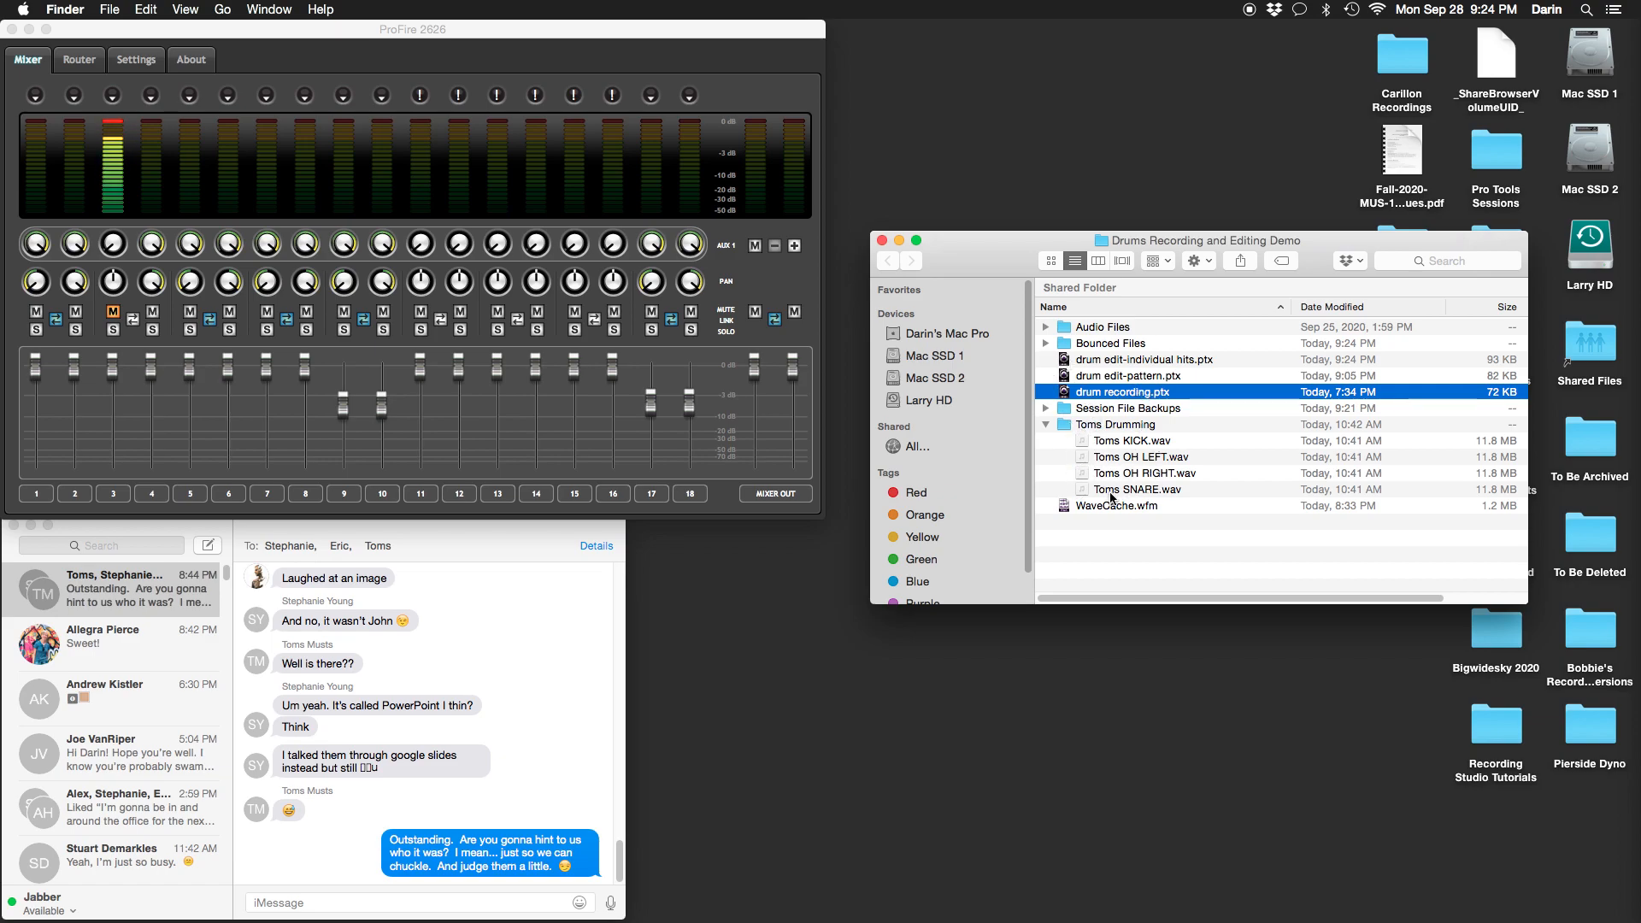
pyautogui.click(1046, 427)
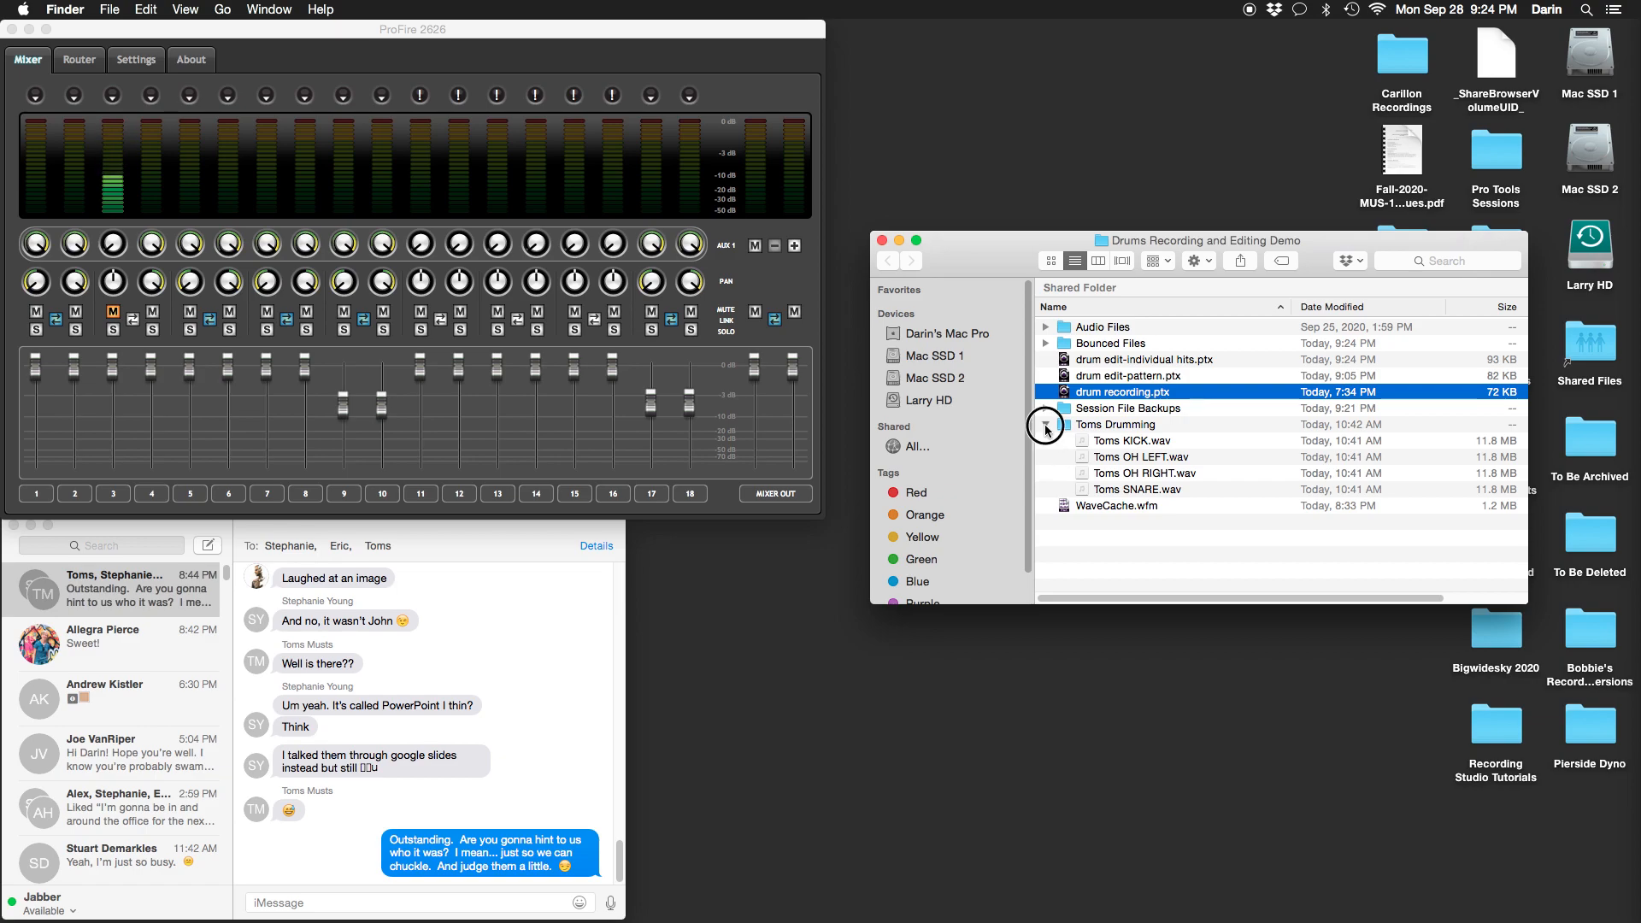
pyautogui.click(1046, 343)
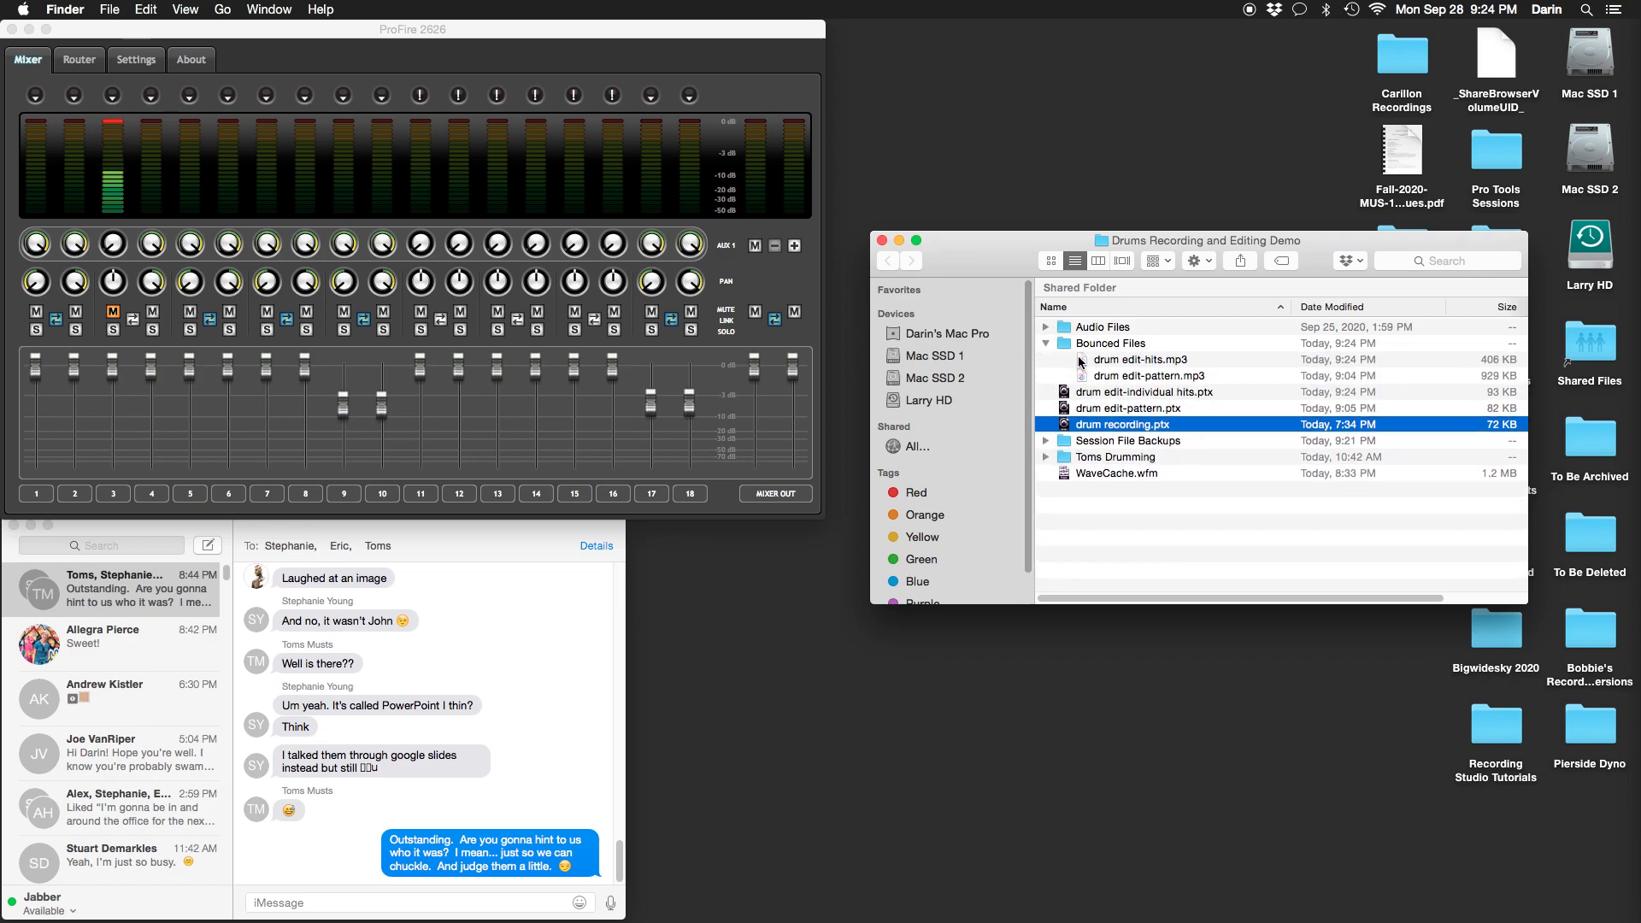